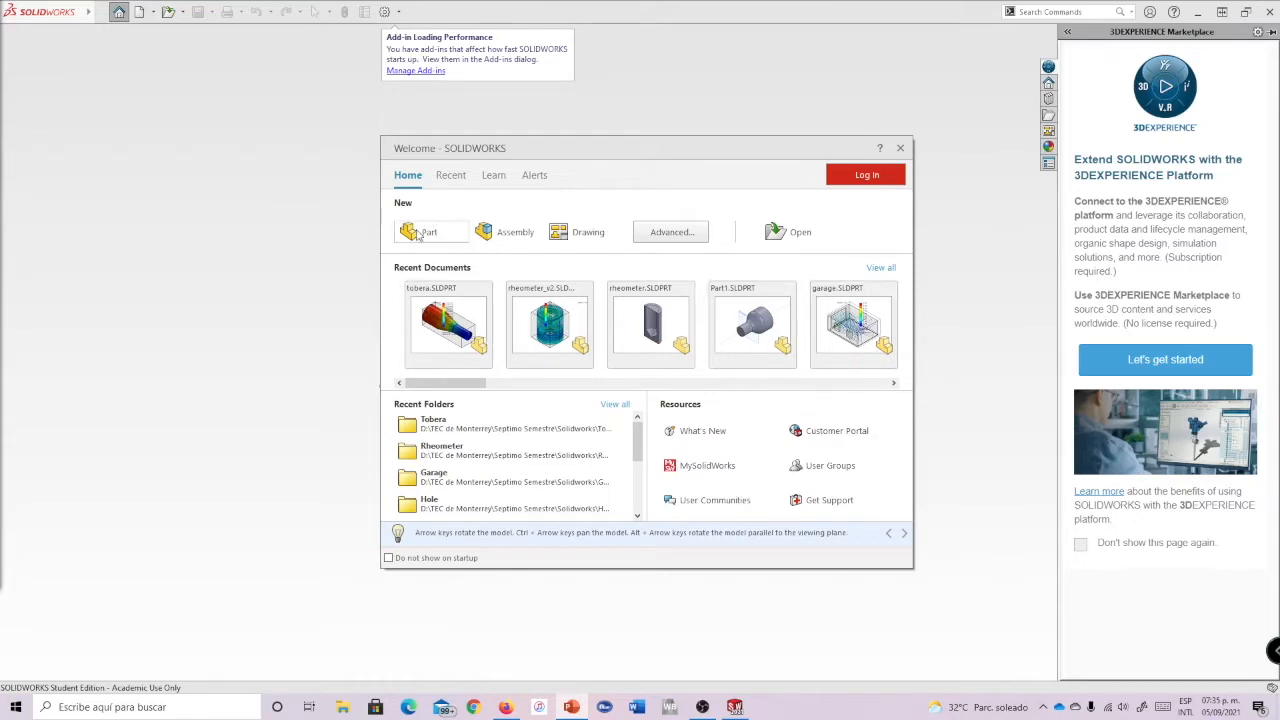
- Create a new part and open a sketch on the Right Plane
left_click(428, 233)
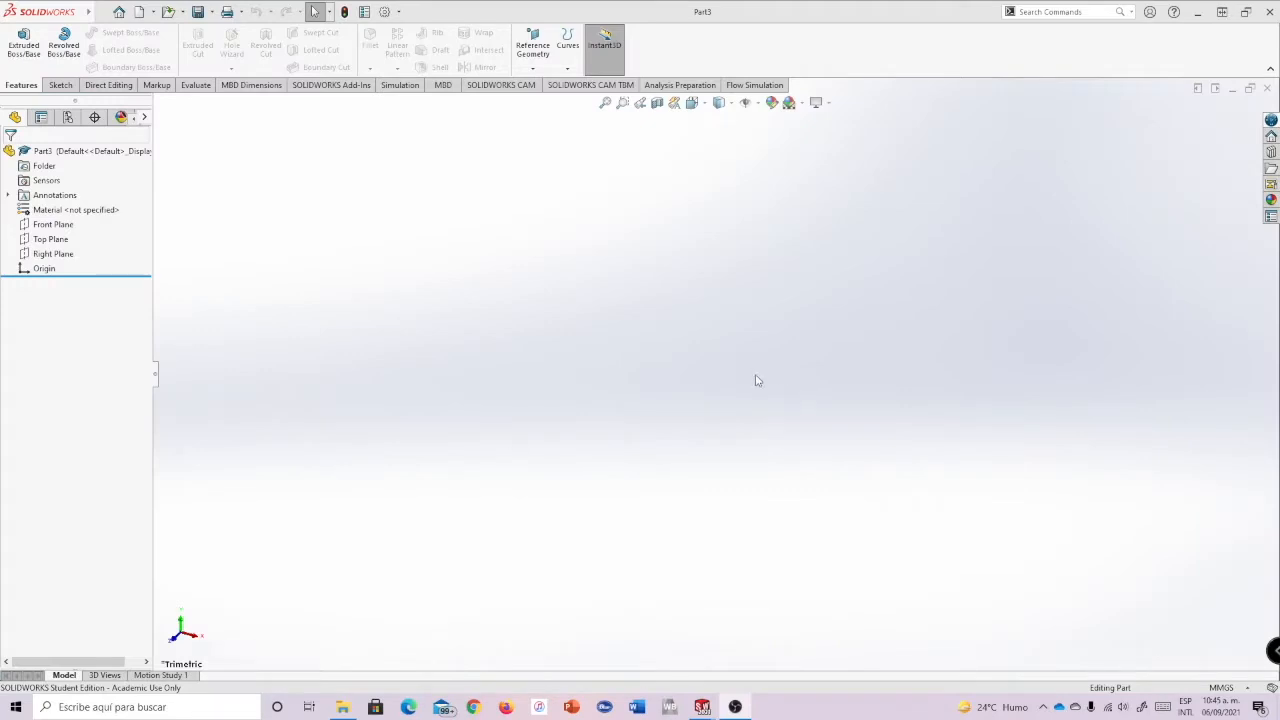
left_click(50, 255)
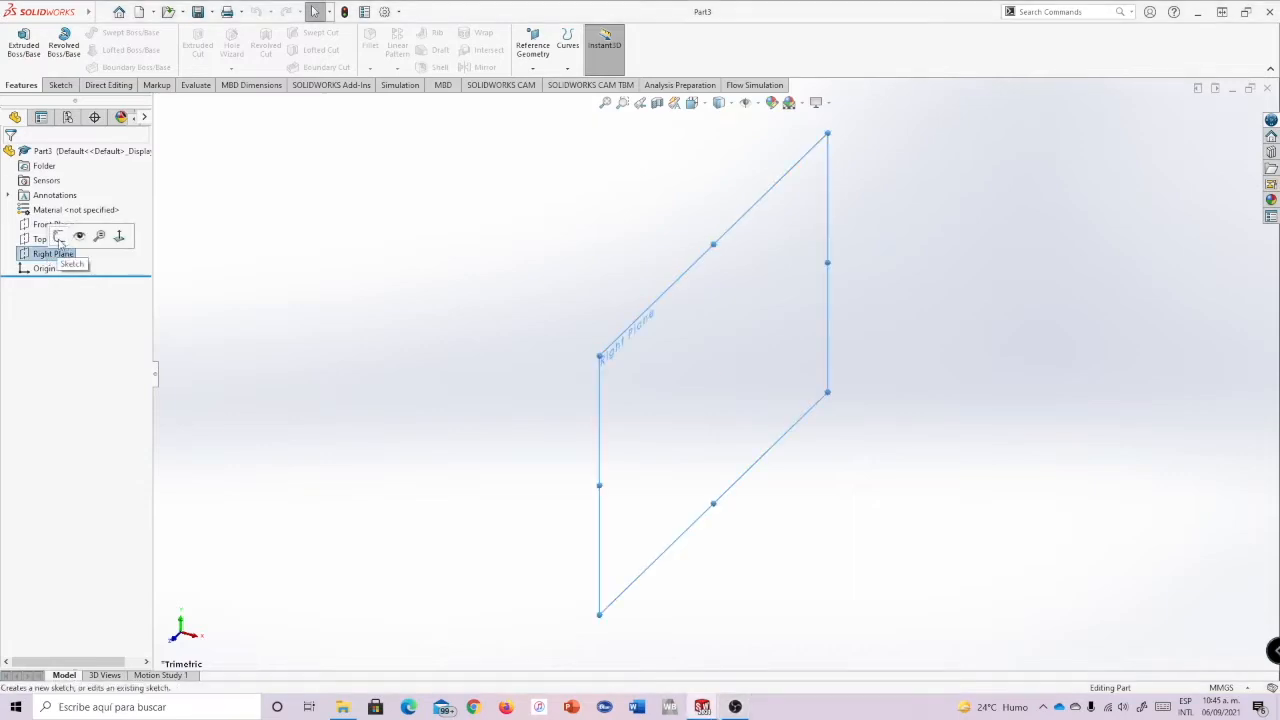
left_click(59, 237)
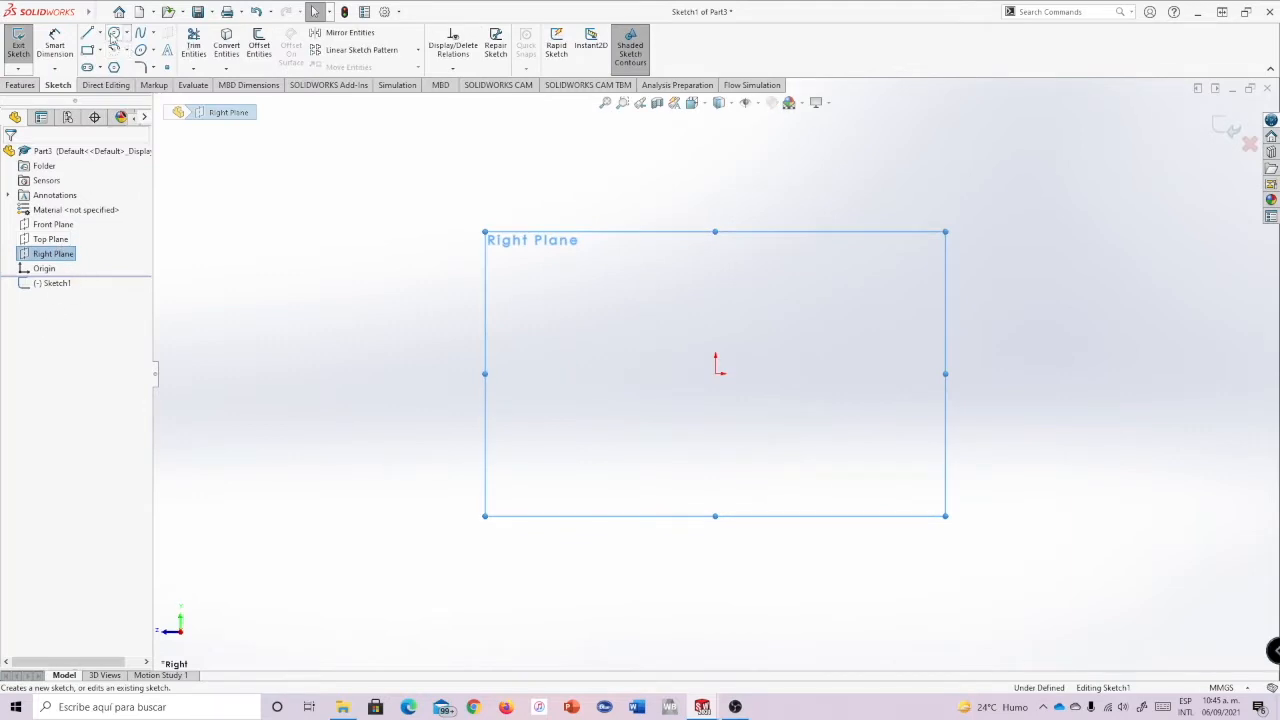
- Draw a circle centred on the origin with a radius of about 37 mm
left_click(114, 34)
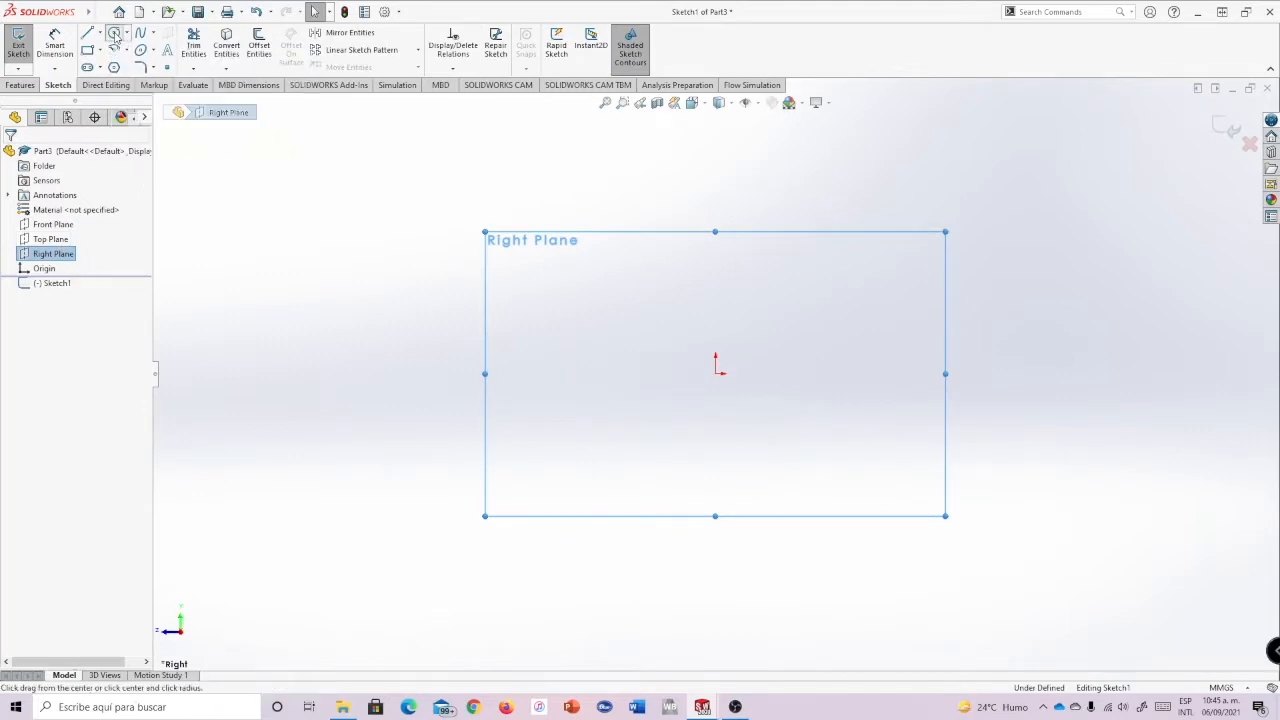
left_click(715, 374)
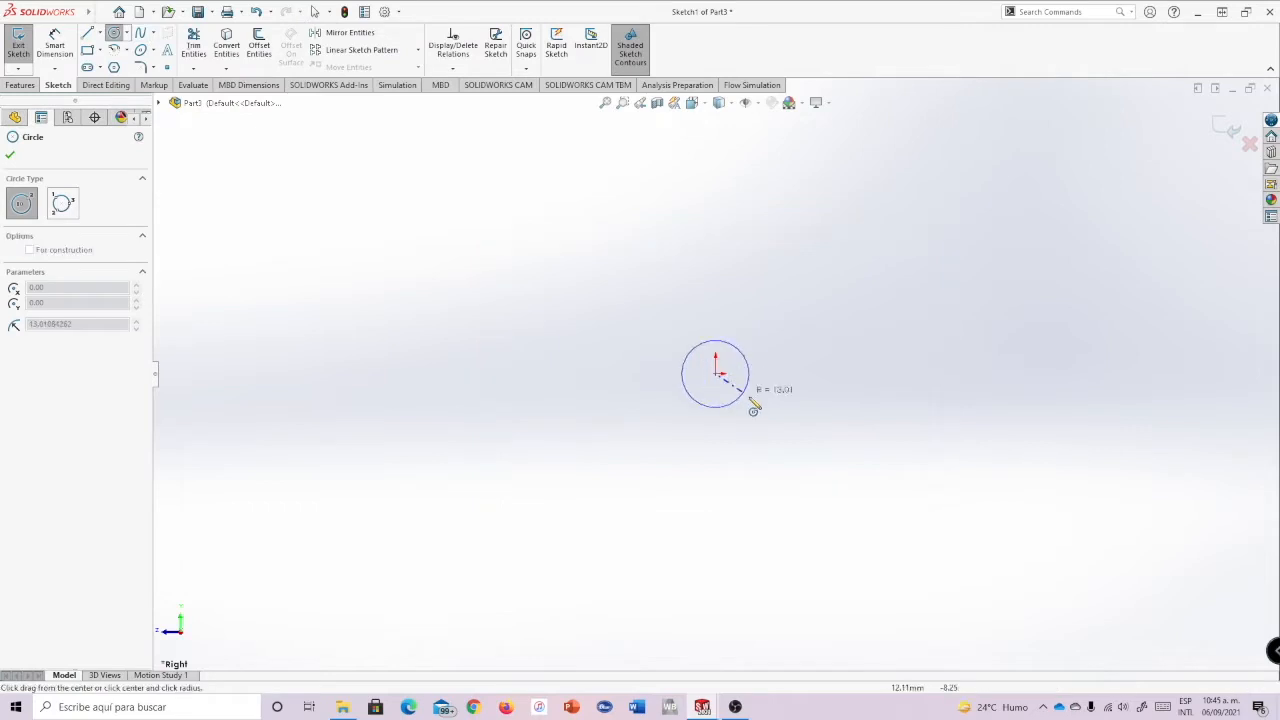
left_click(807, 404)
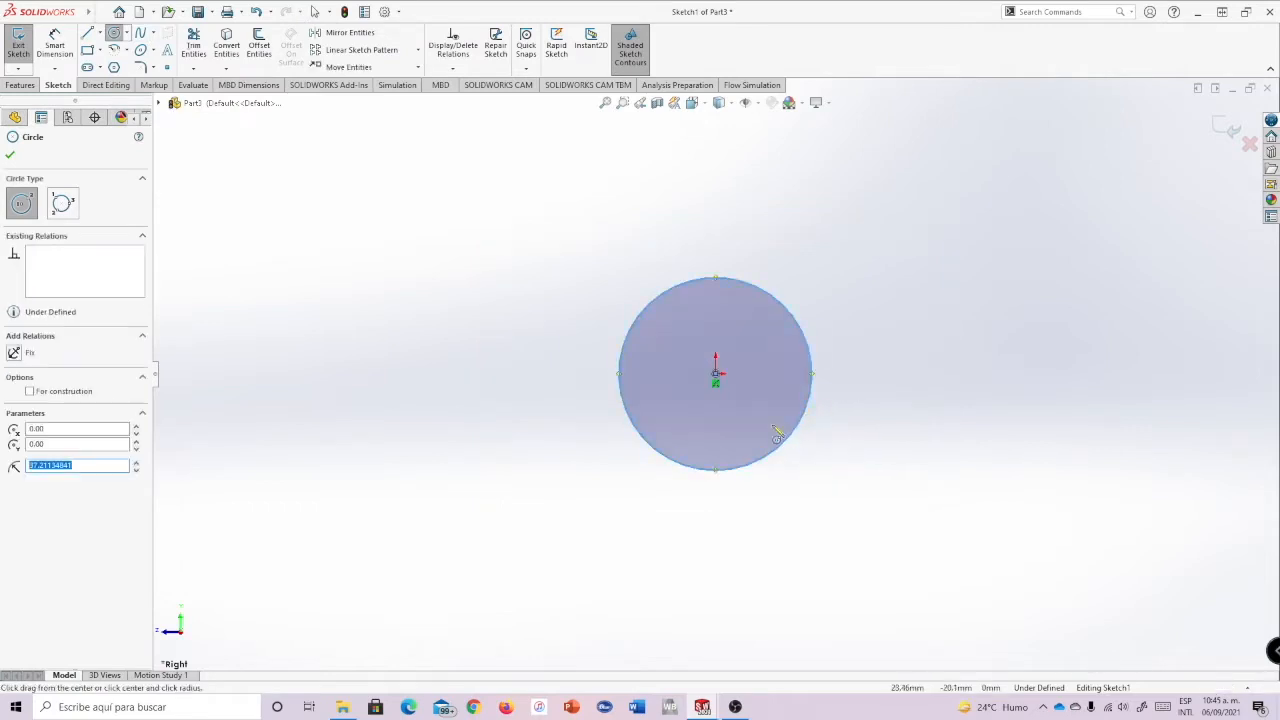
- Dimension the circle's diameter and set it to 10 mm
left_click(55, 46)
left_click(797, 320)
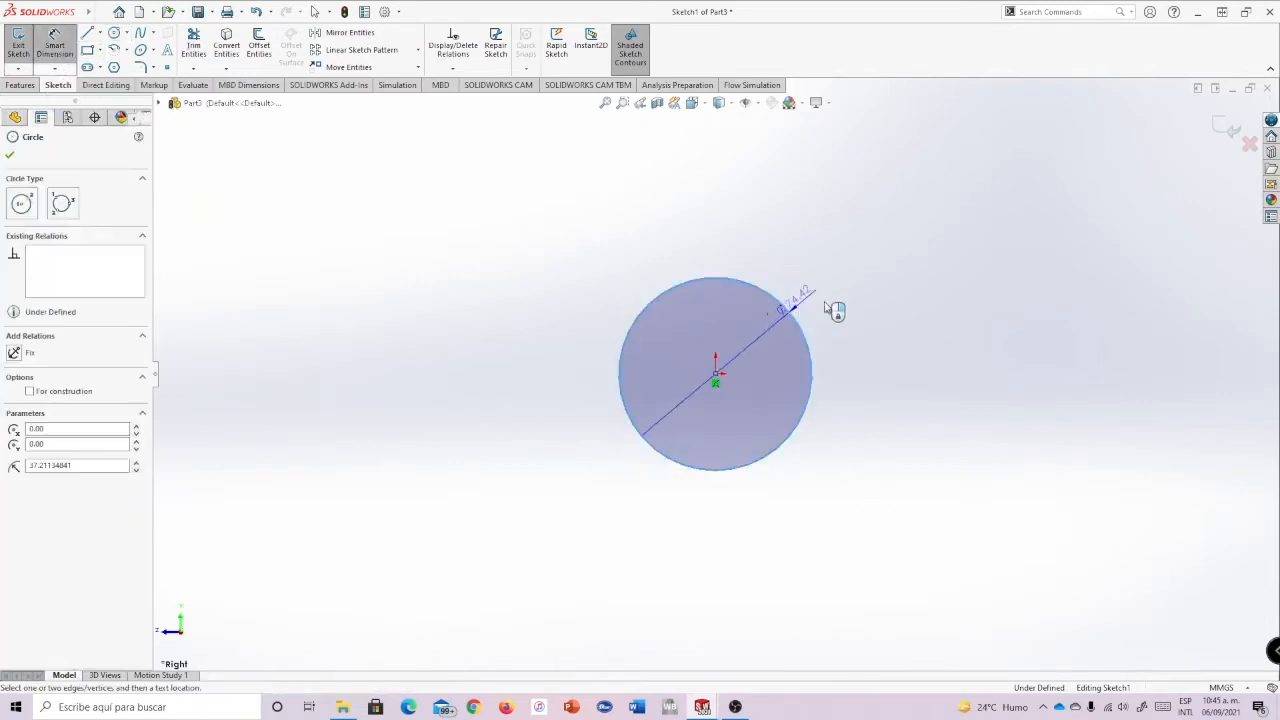
left_click(953, 373)
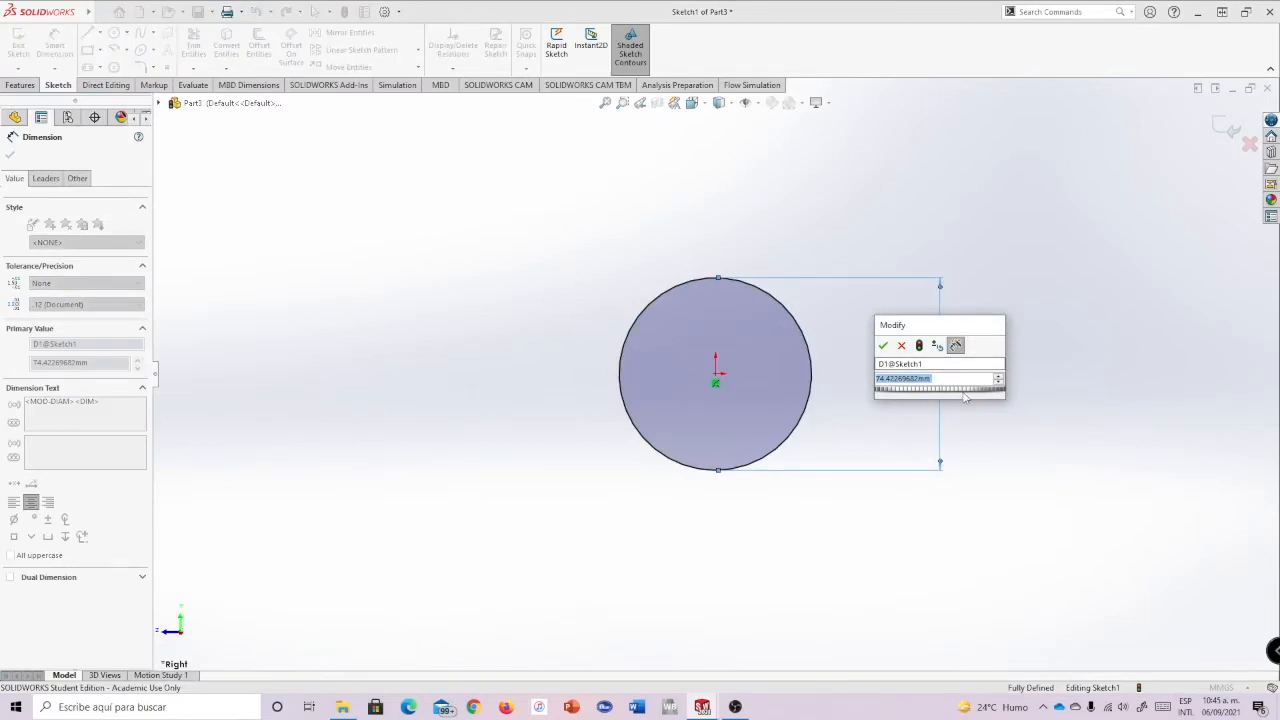
type("10")
key("Return")
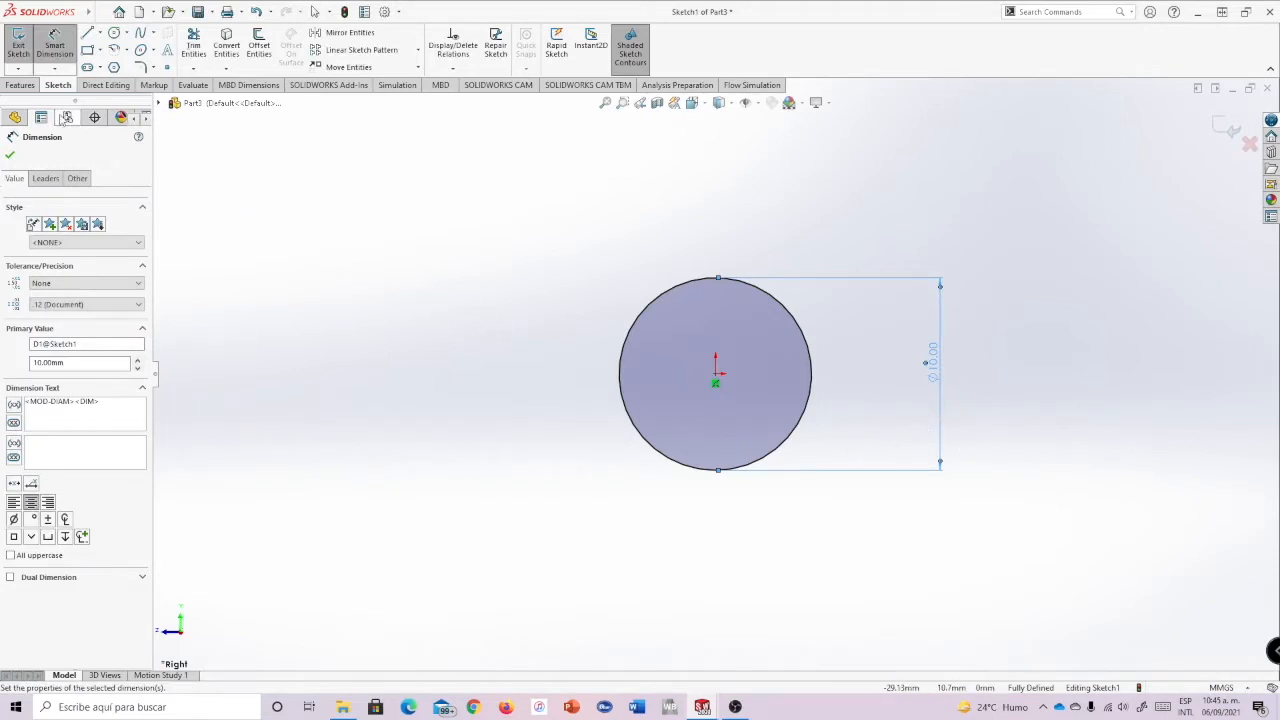
- Set up a 10 mm blind boss extrusion of the circle as a thin feature with a 1 mm wall
left_click(22, 86)
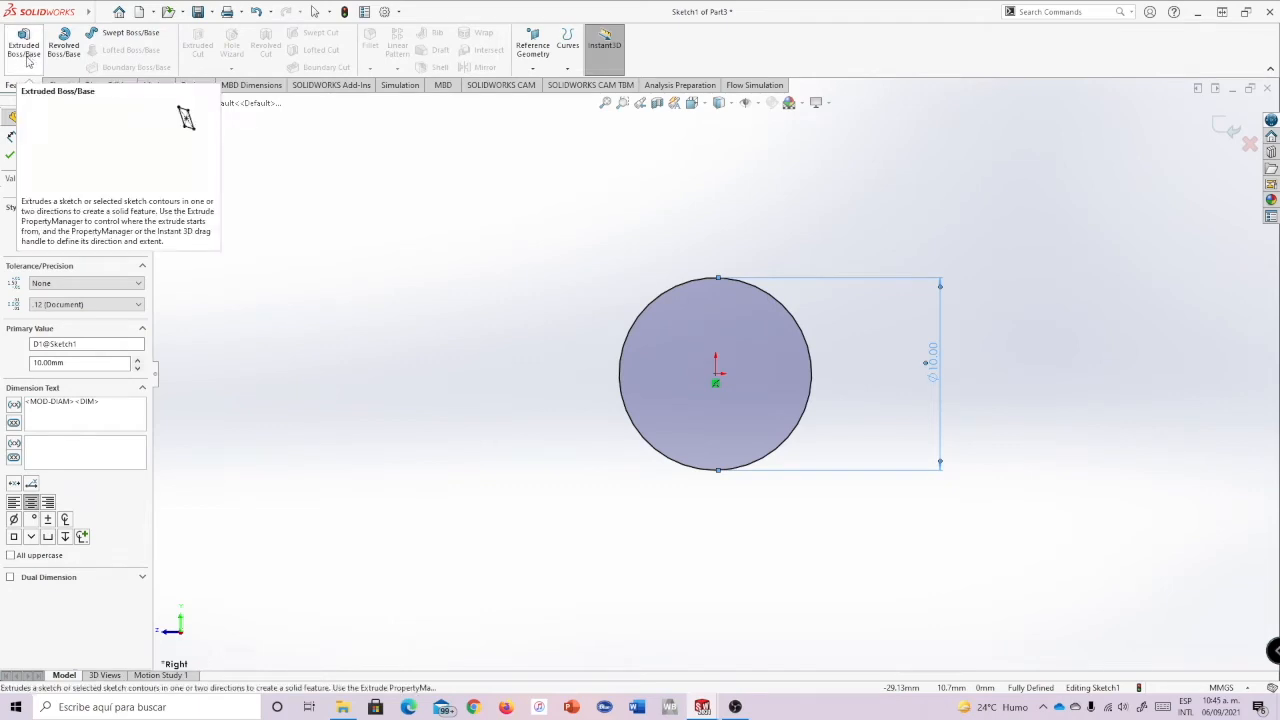
left_click(33, 55)
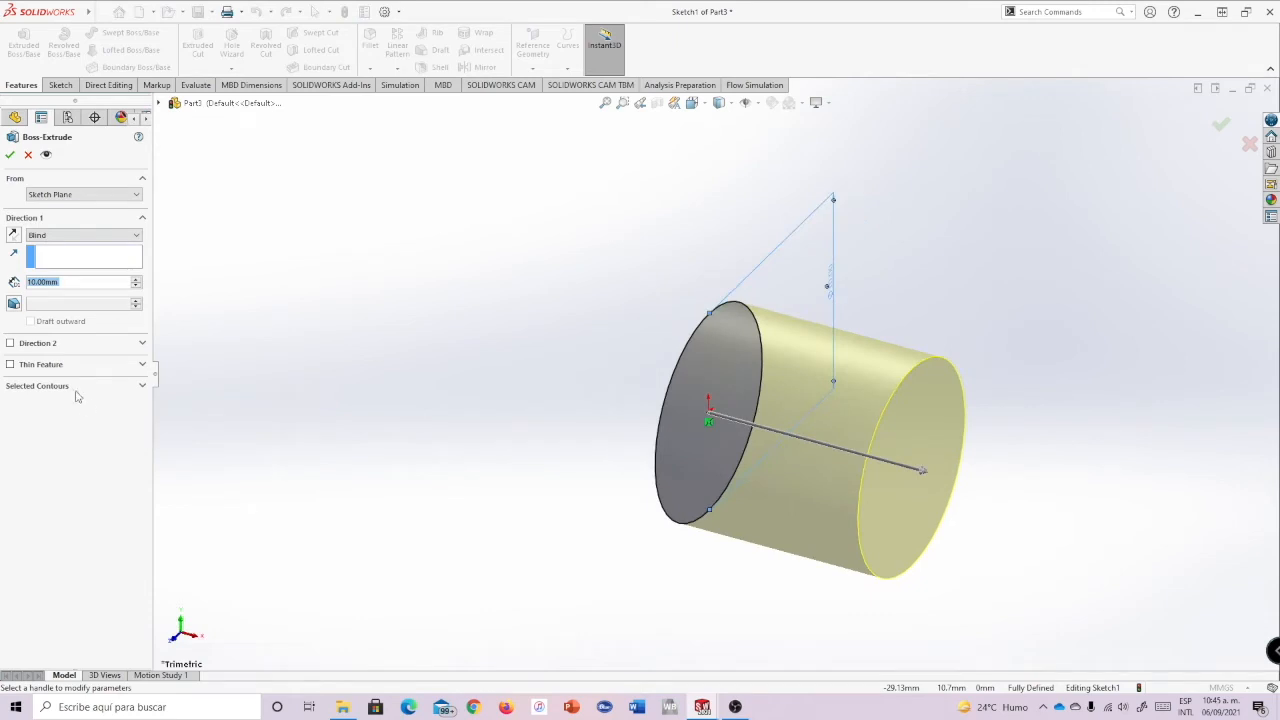
left_click(10, 365)
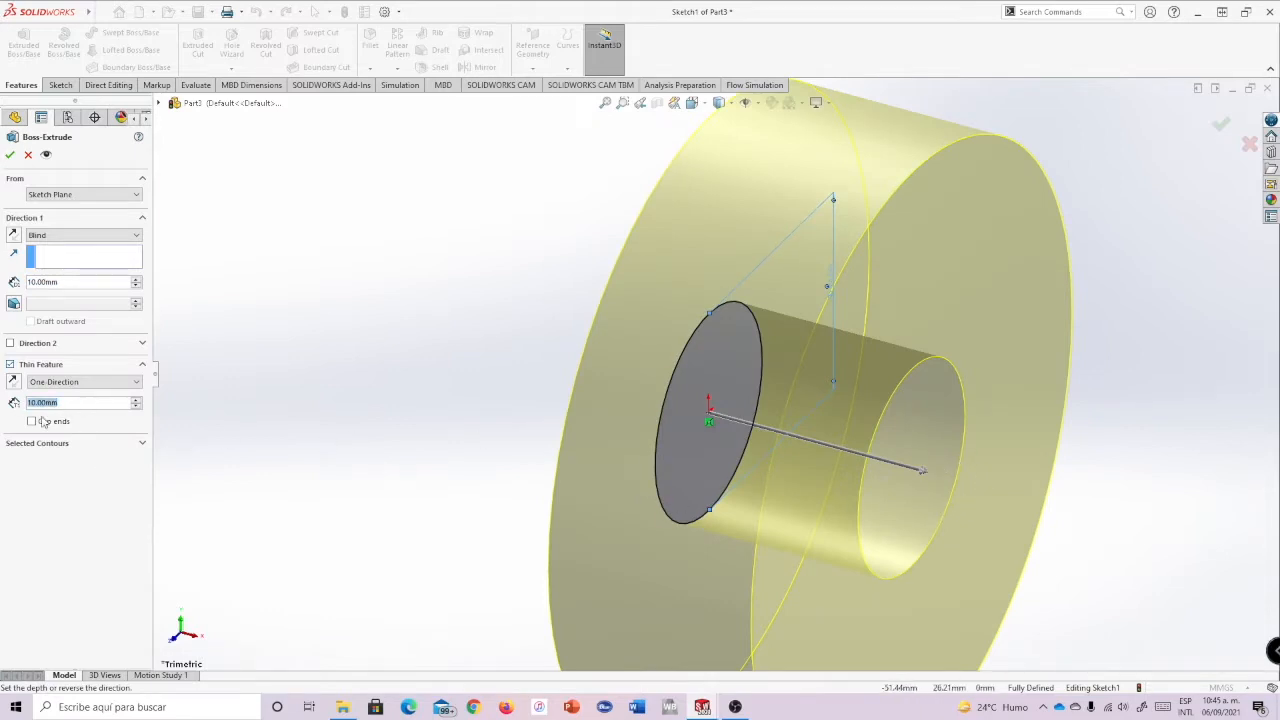
type("1")
key("Return")
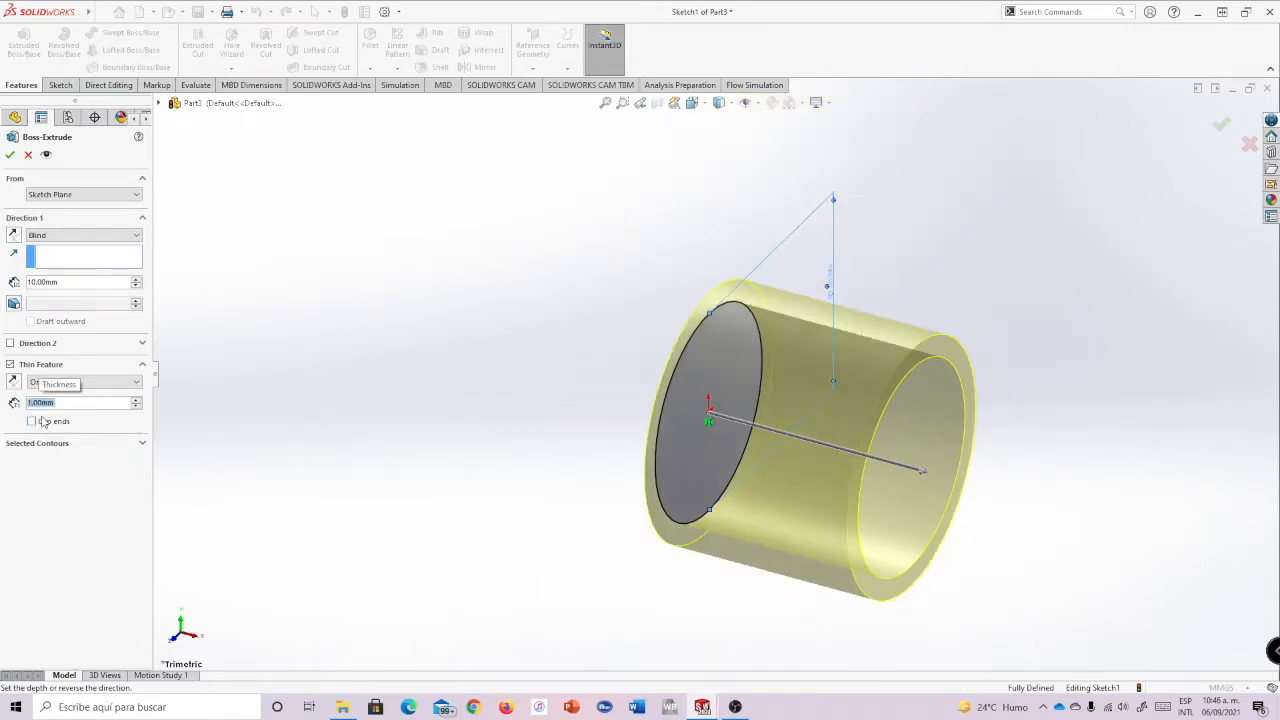
- Compare the inward and outward wall directions, keep the wall outside the circle, and complete the thin extrusion
middle_click_drag(1060, 434, 983, 463)
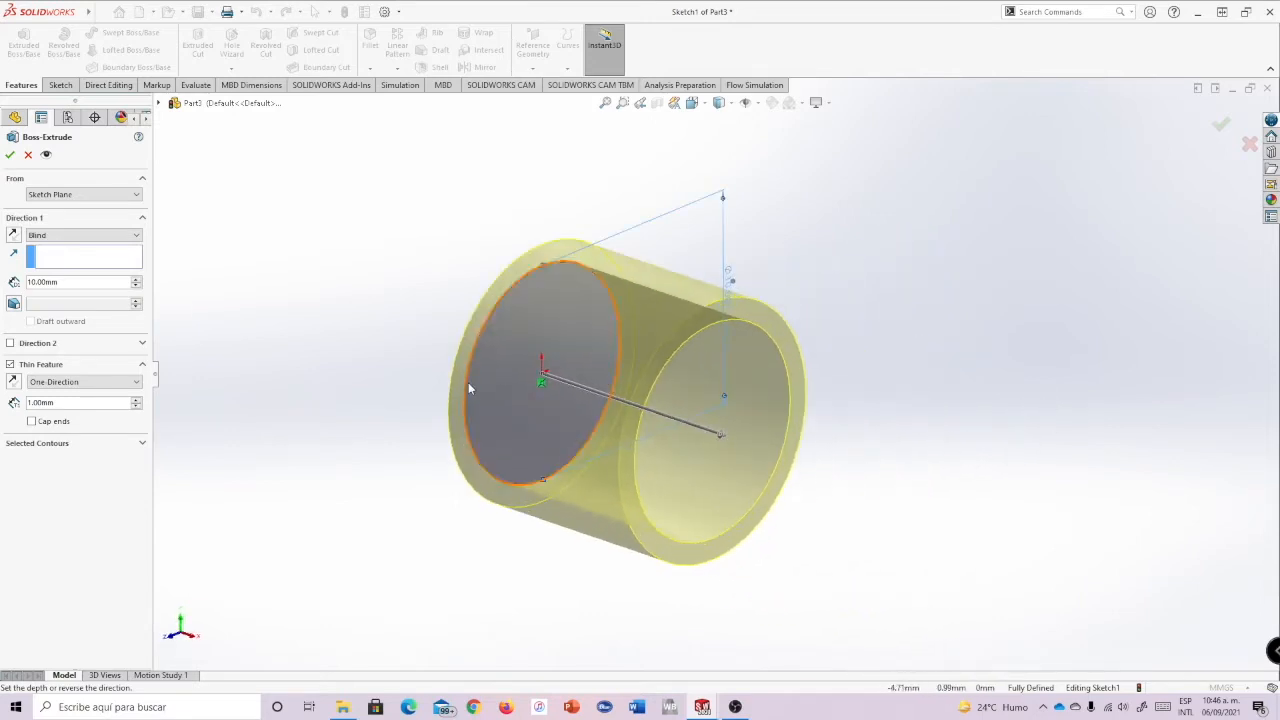
middle_click_drag(976, 370, 919, 337)
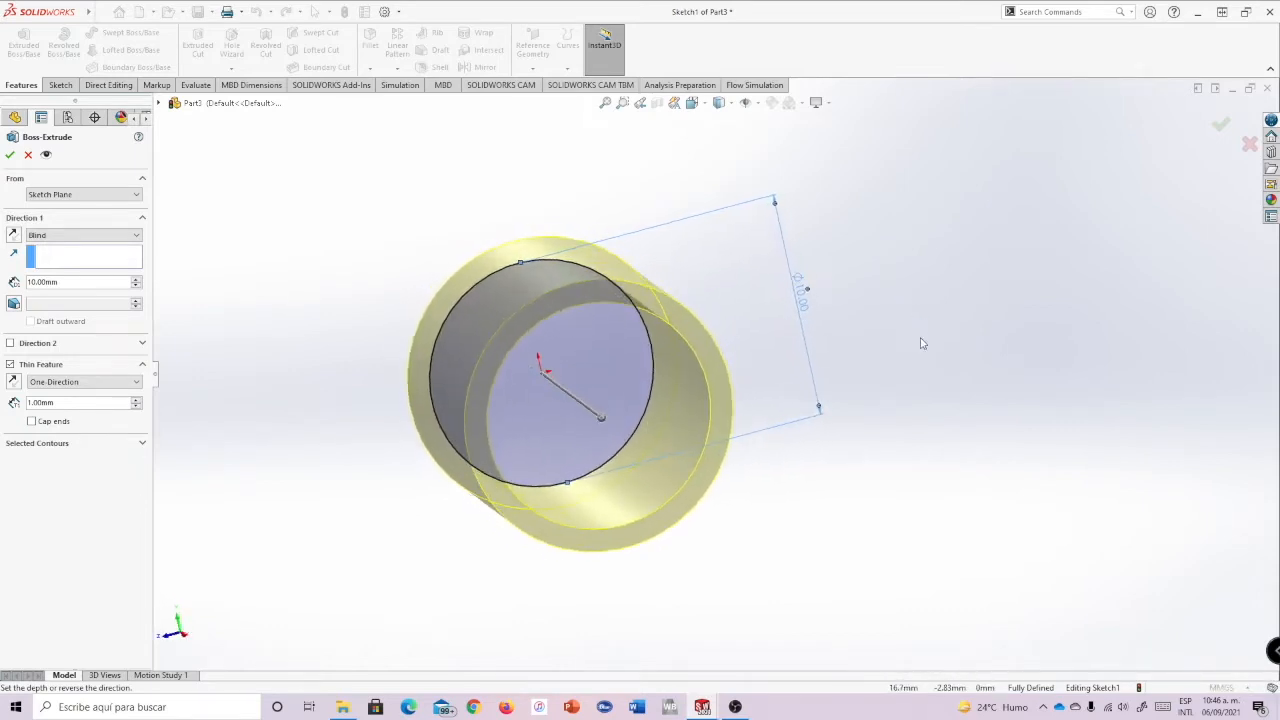
left_click(14, 384)
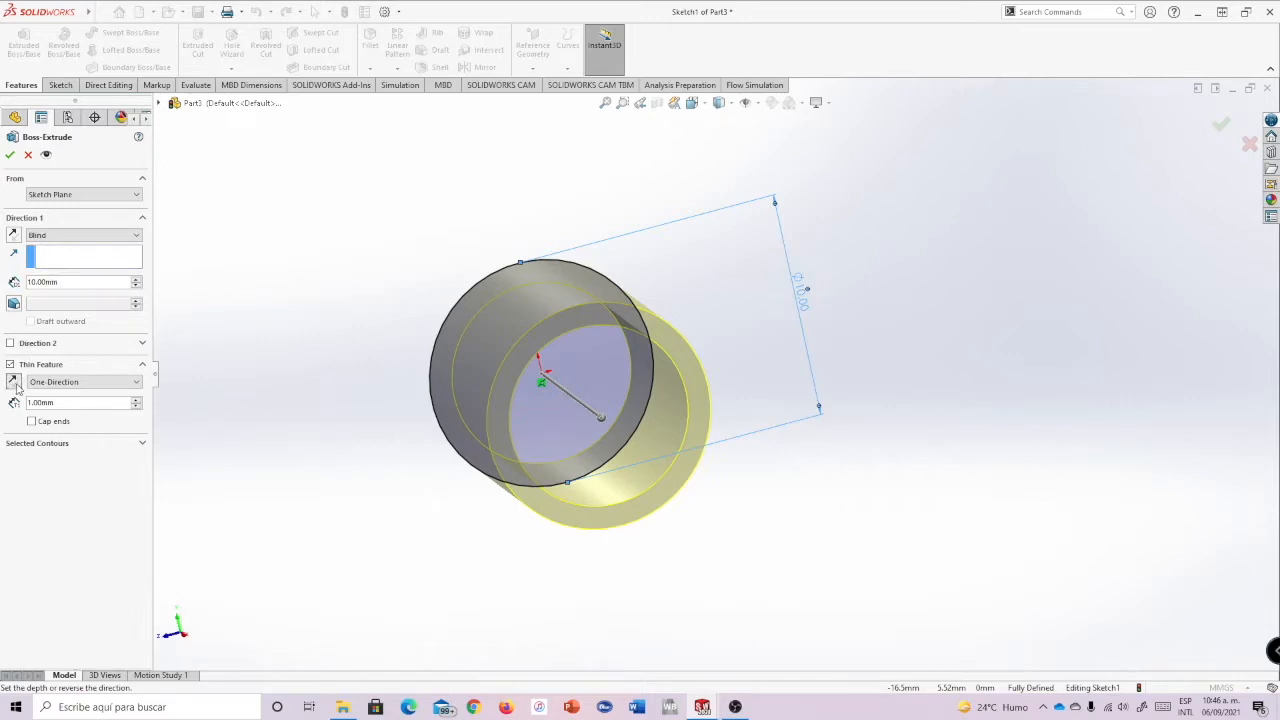
left_click(14, 382)
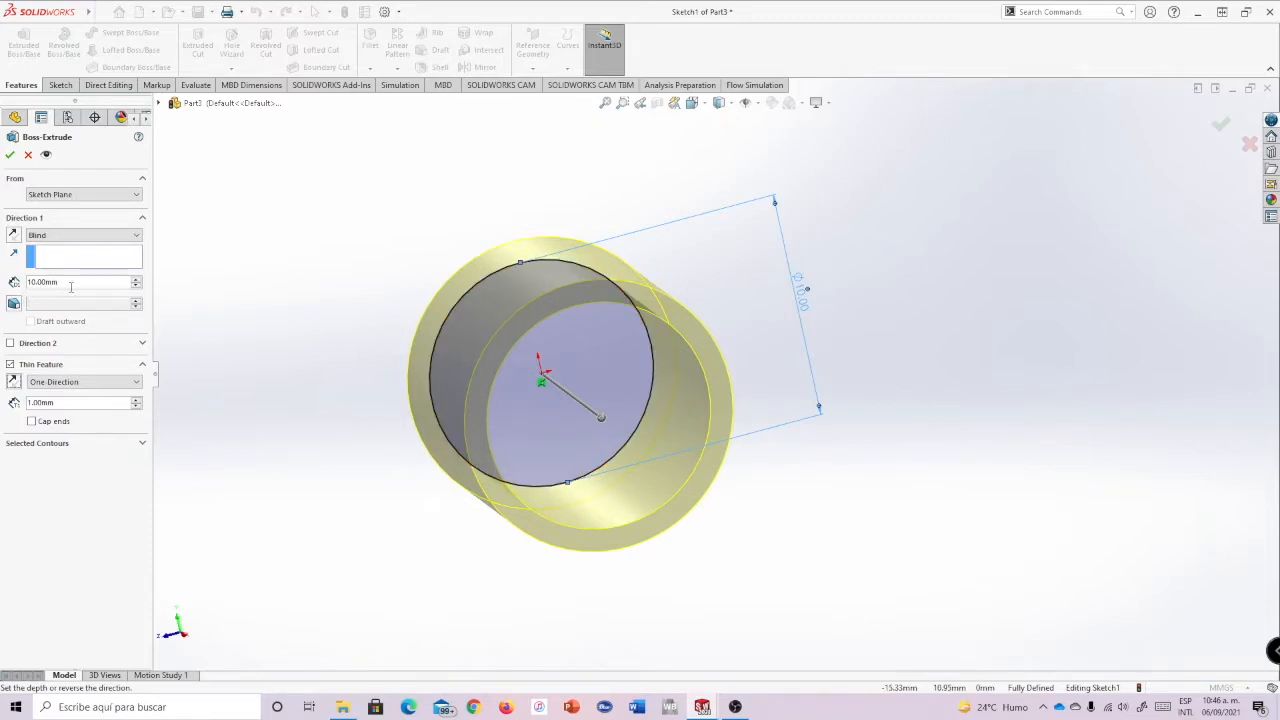
middle_click_drag(932, 388, 966, 391)
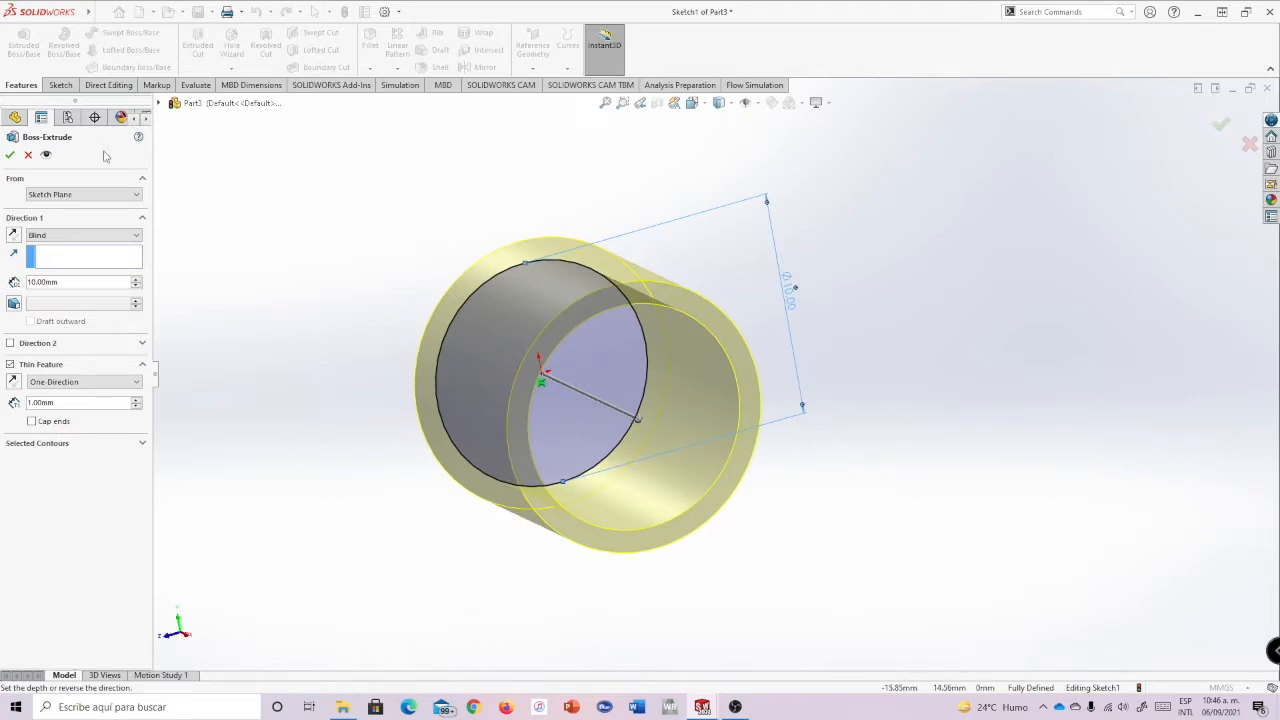
left_click(10, 154)
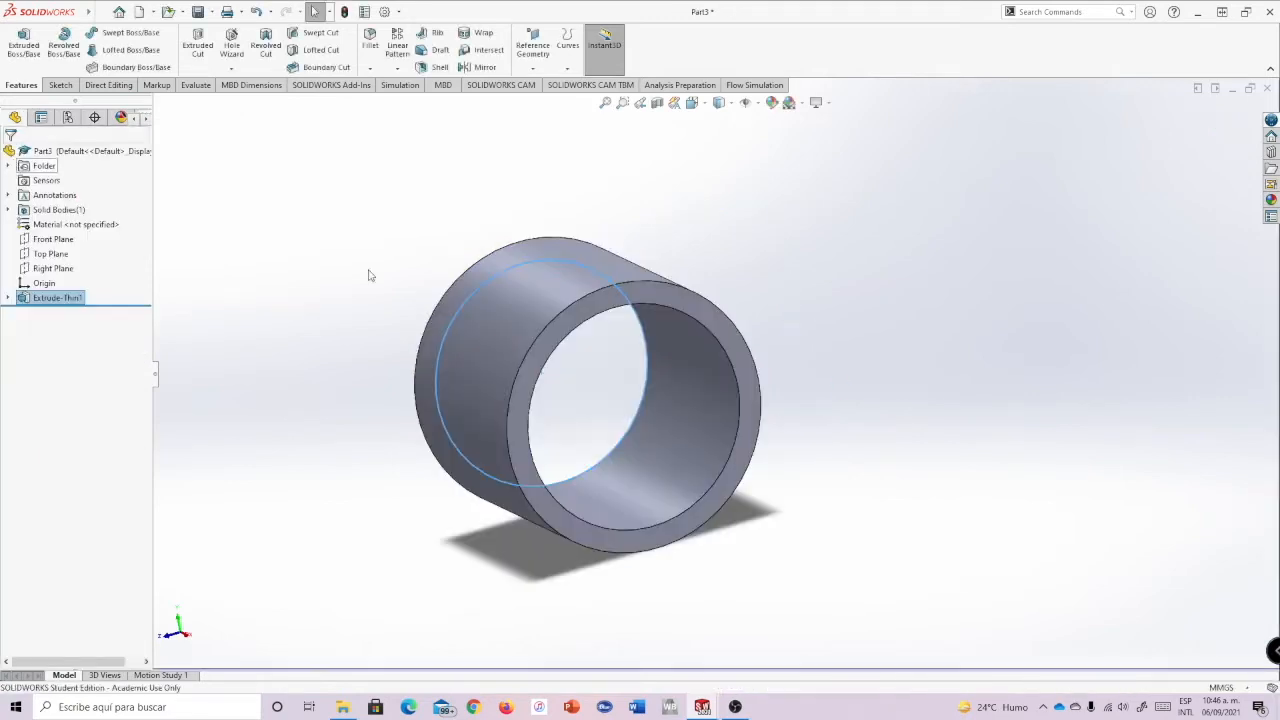
- Create a reference plane offset 10 mm outward from the tube's front ring face
middle_click_drag(883, 380, 846, 351)
scroll(792, 409, "up", 3)
scroll(793, 408, "down", 2)
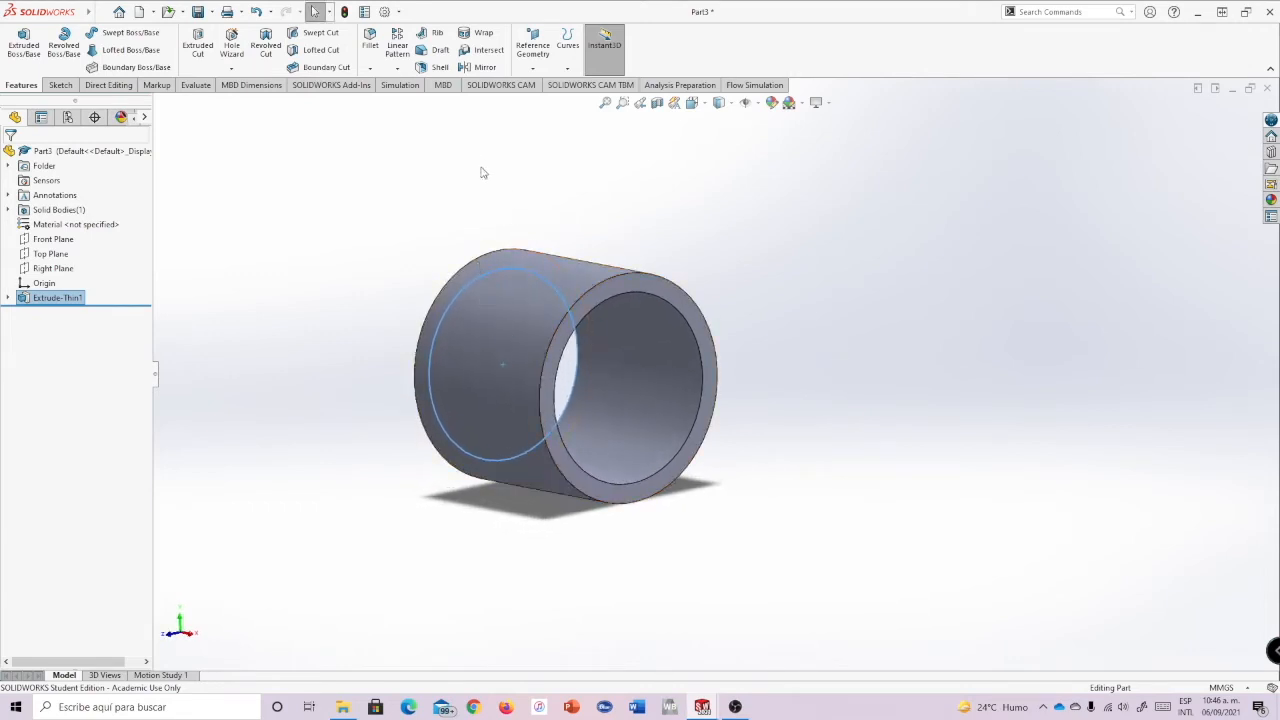
left_click(650, 289)
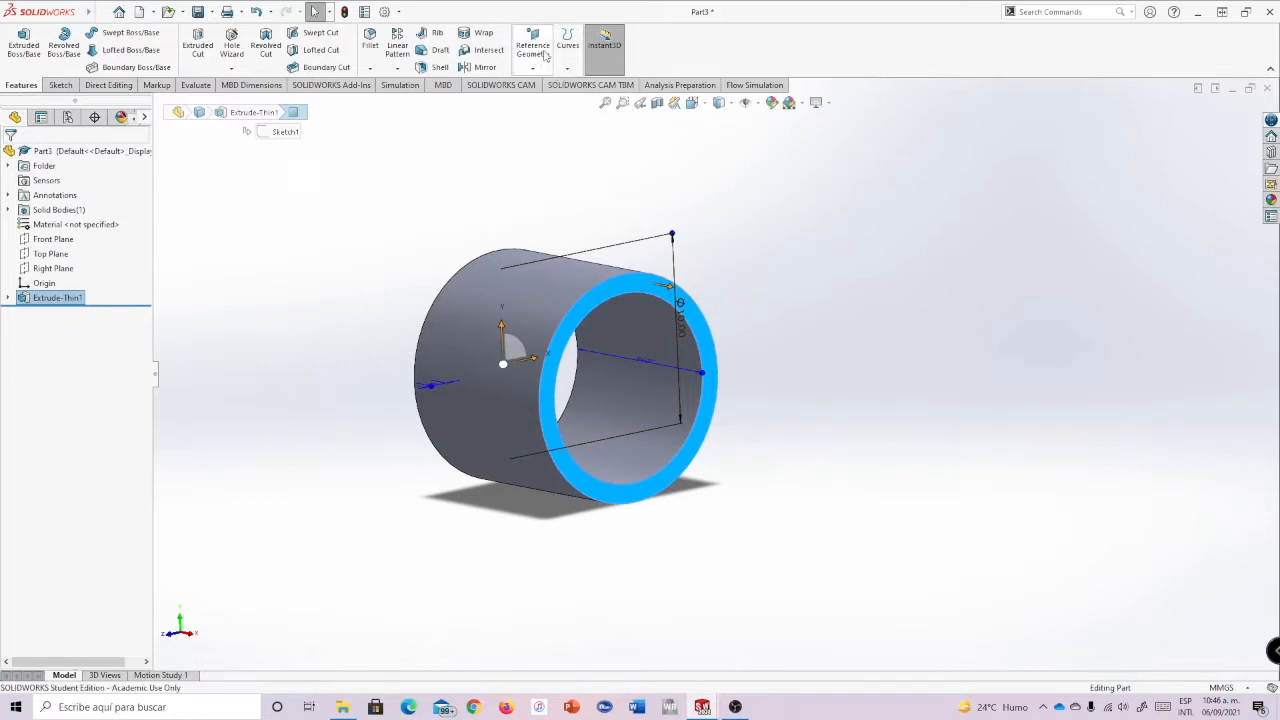
left_click(538, 57)
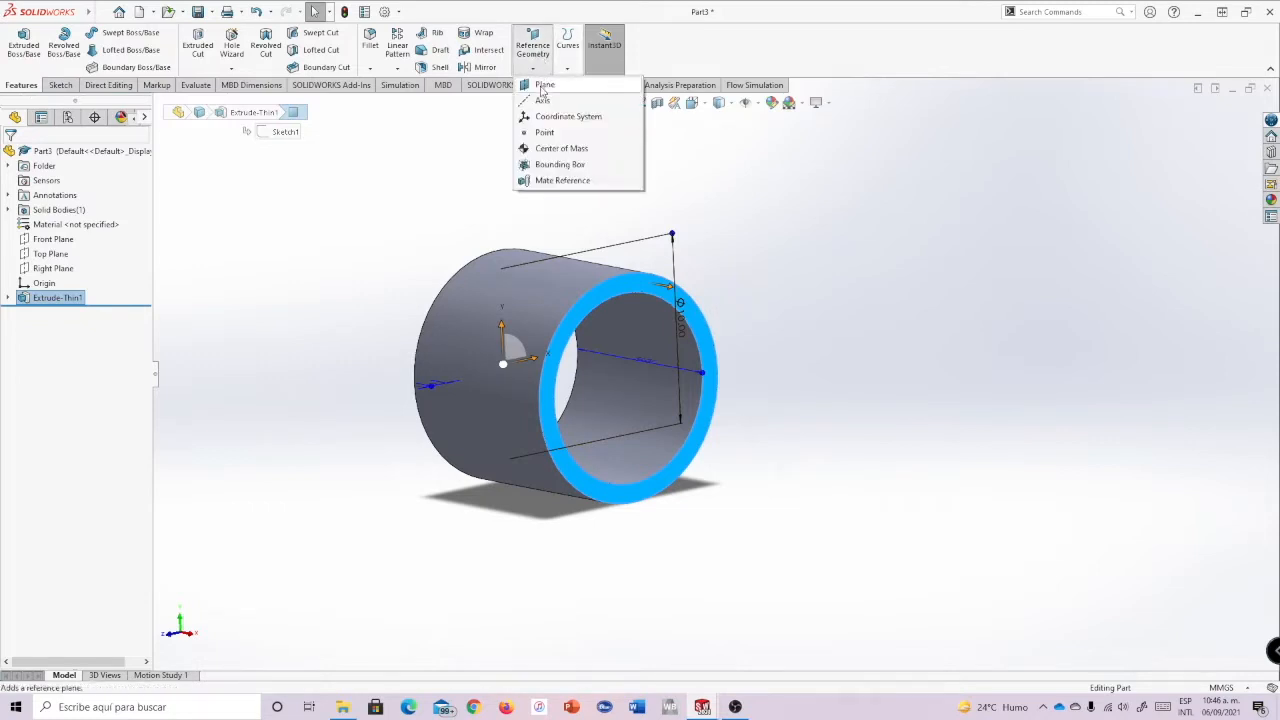
left_click(544, 86)
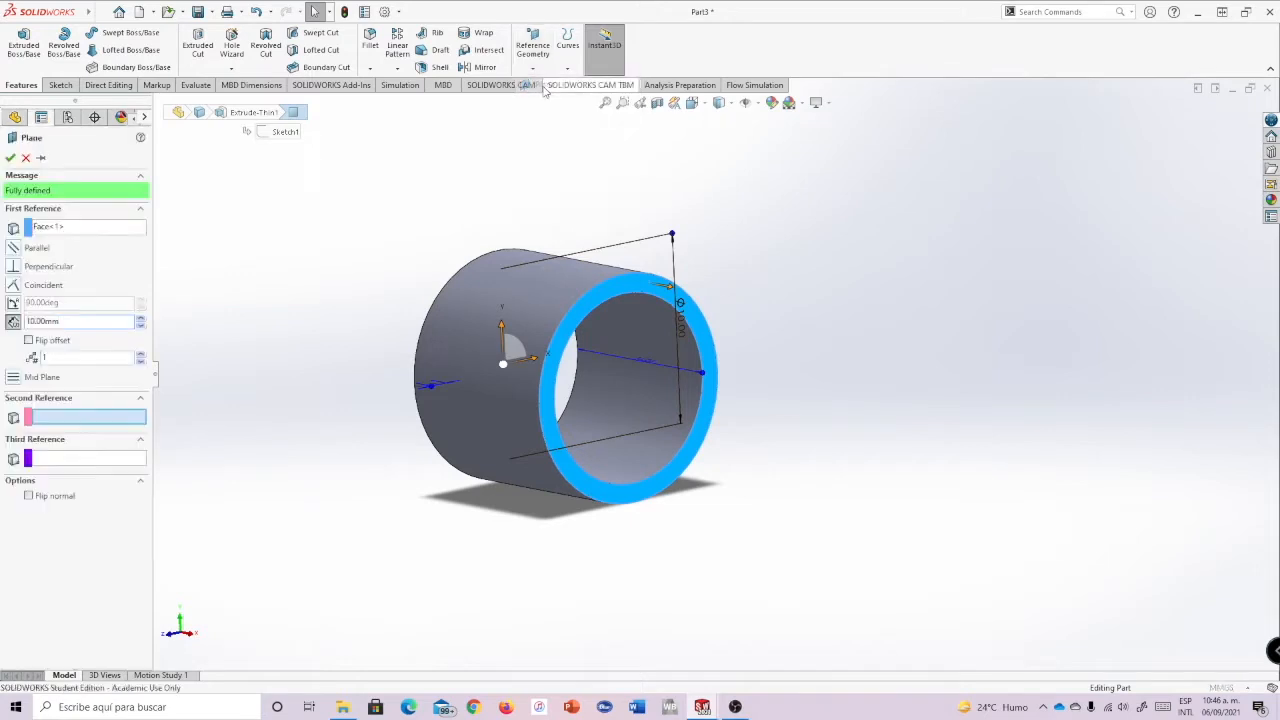
mouse_move(951, 422)
middle_mouse_down()
mouse_move(954, 397)
mouse_move(976, 426)
middle_mouse_up()
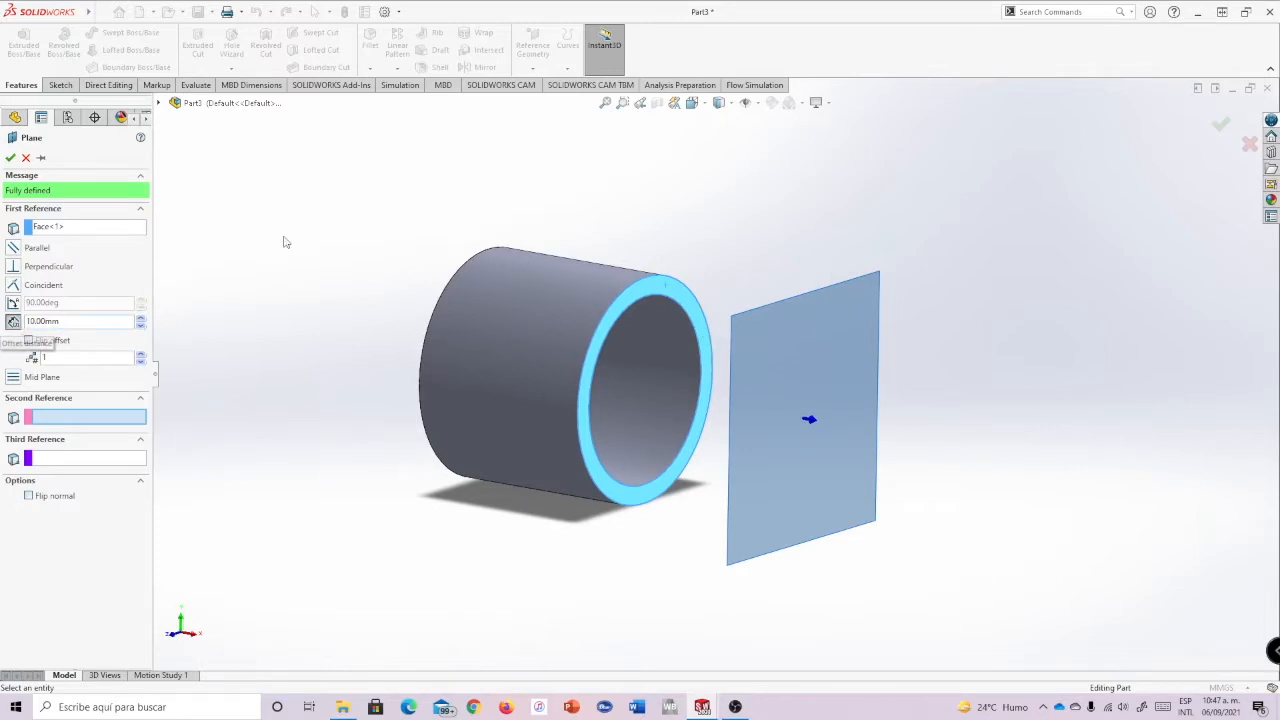
mouse_move(969, 427)
middle_mouse_down()
mouse_move(997, 429)
mouse_move(983, 406)
mouse_move(986, 422)
middle_mouse_up()
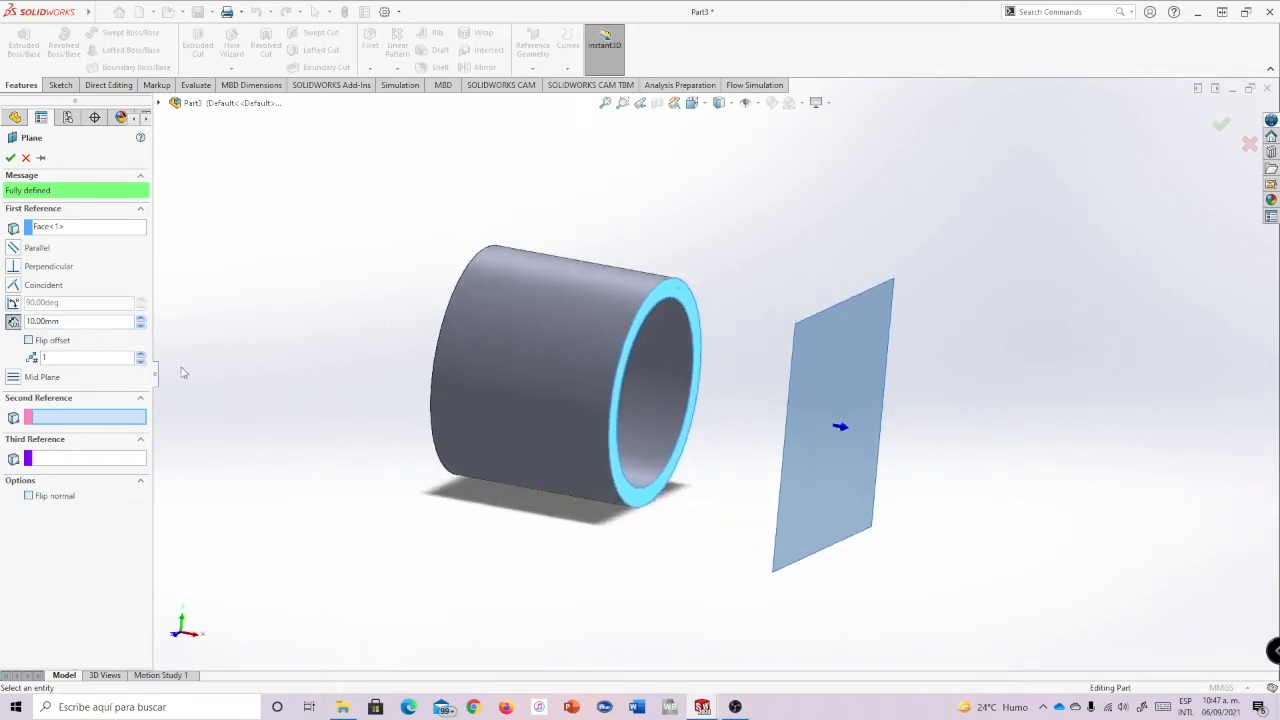
left_click(11, 159)
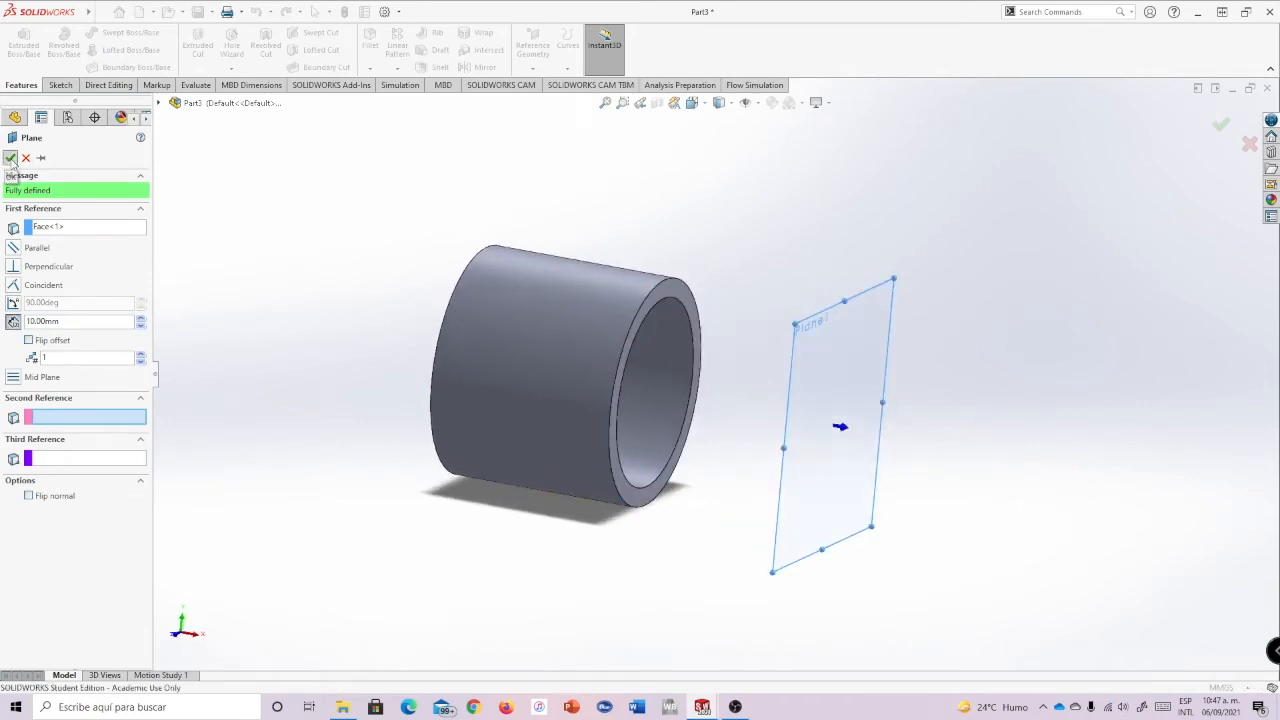
- Sketch a circle with a radius of about 3 mm on the new offset plane, centred on the origin
middle_click_drag(956, 451, 940, 443)
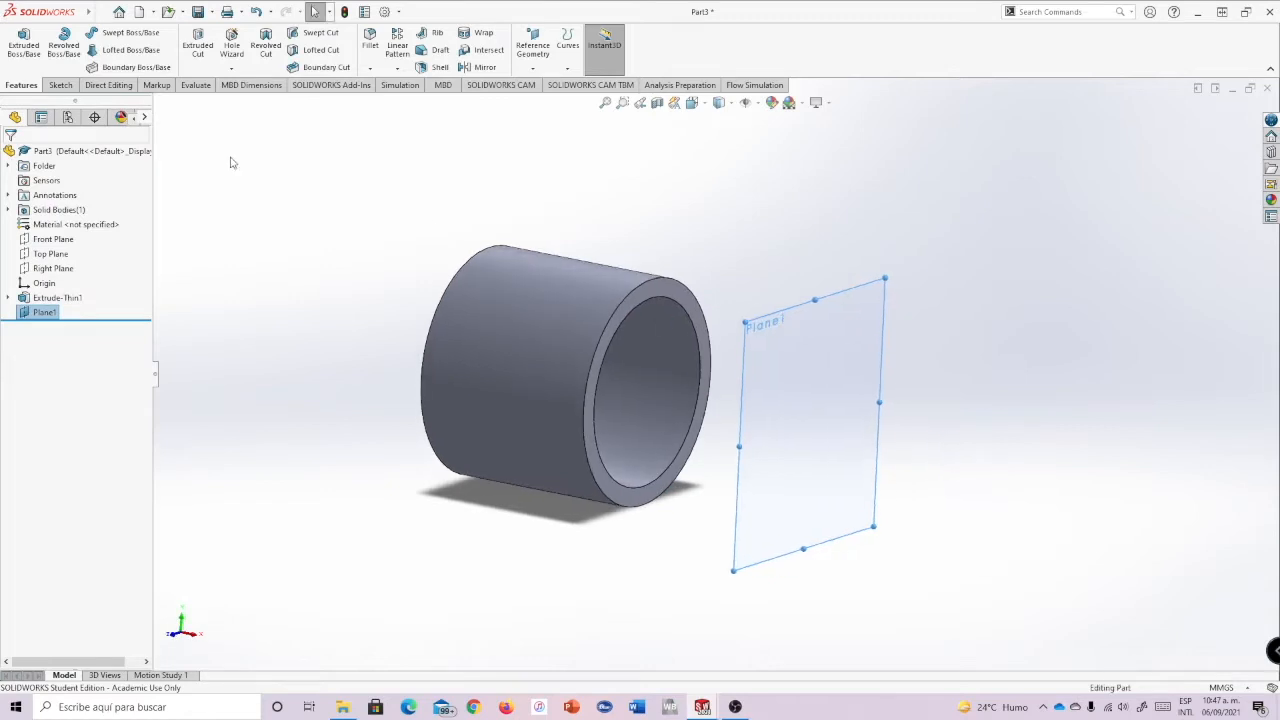
left_click(64, 86)
left_click(114, 33)
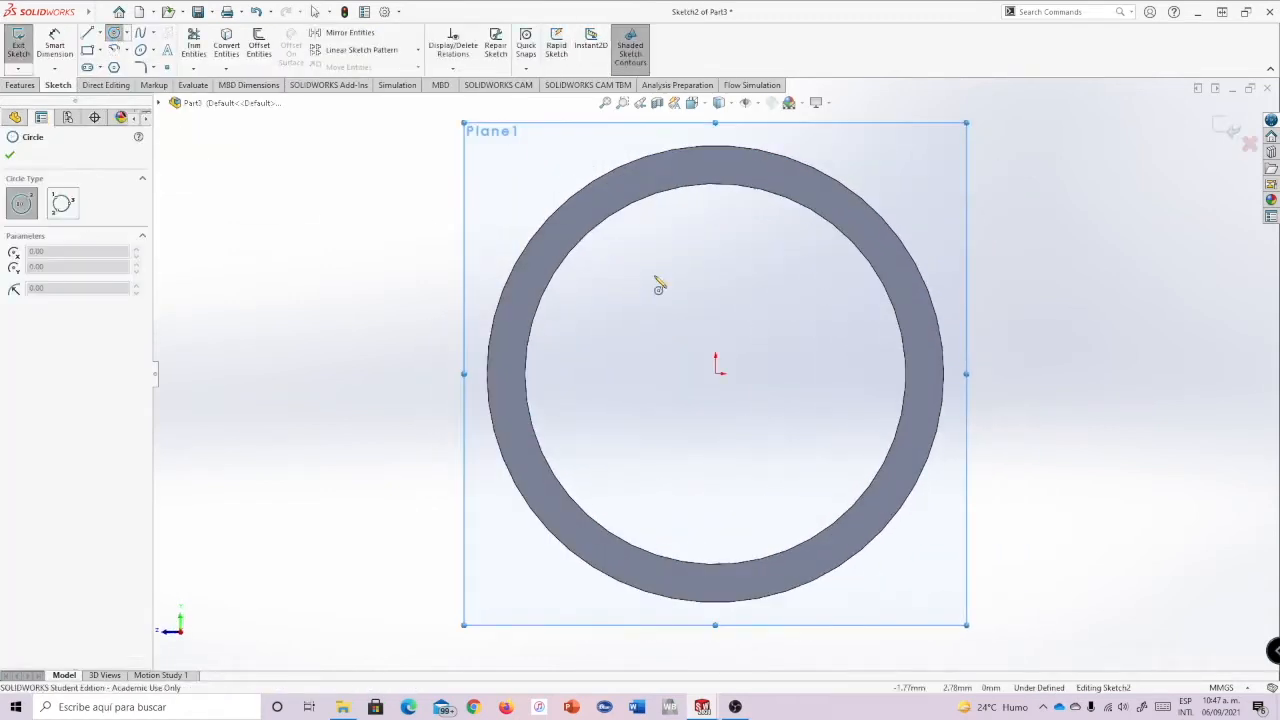
left_click(716, 374)
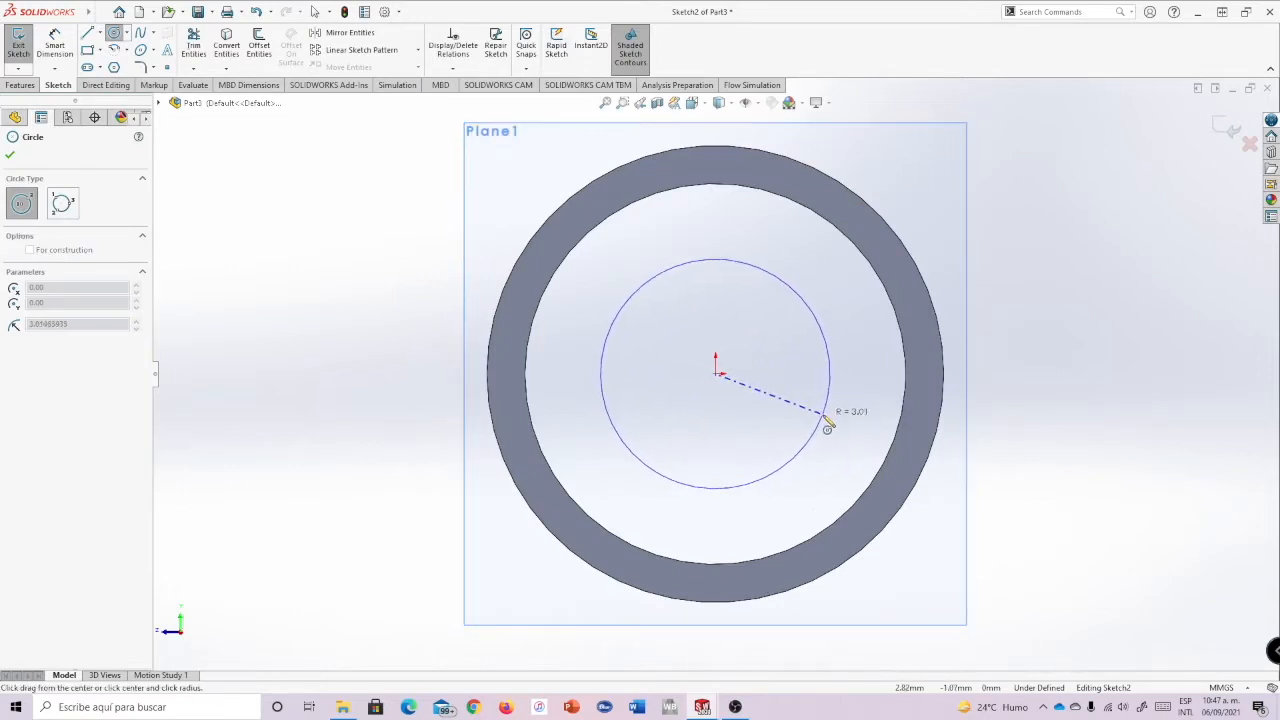
left_click(825, 424)
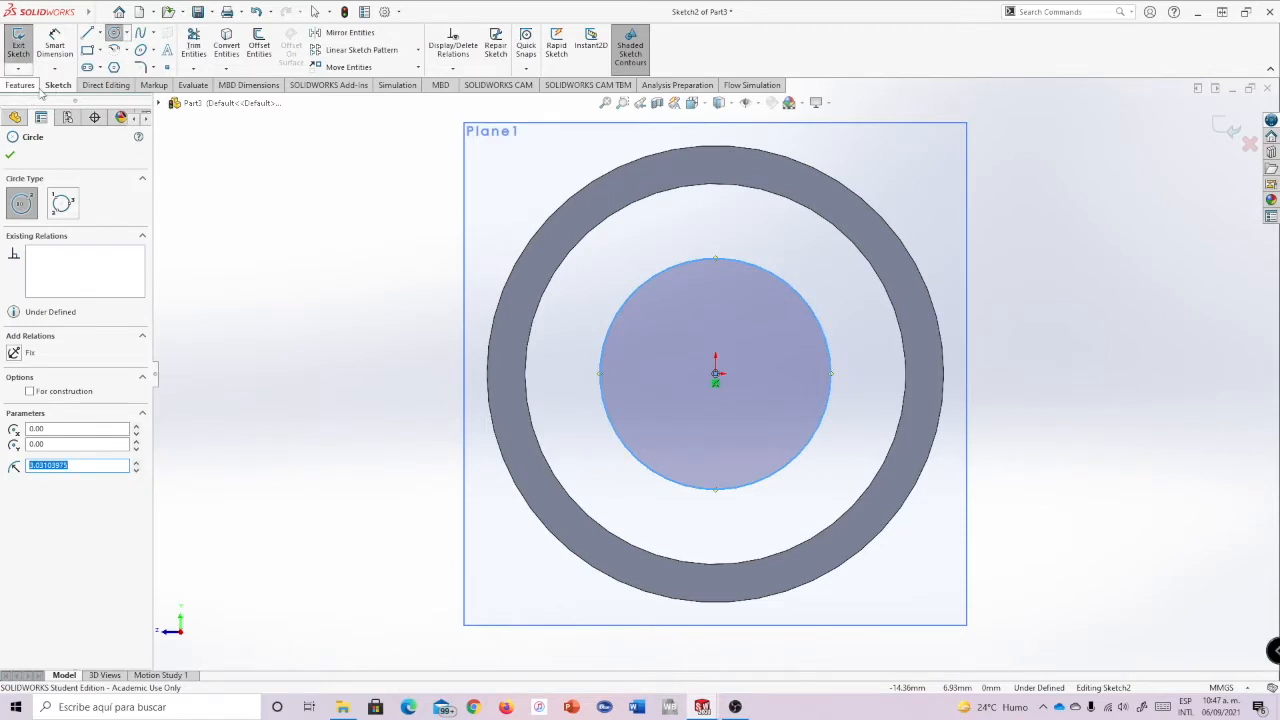
- Dimension the new circle's diameter and set it to 5 mm
key("Escape")
left_click(818, 320)
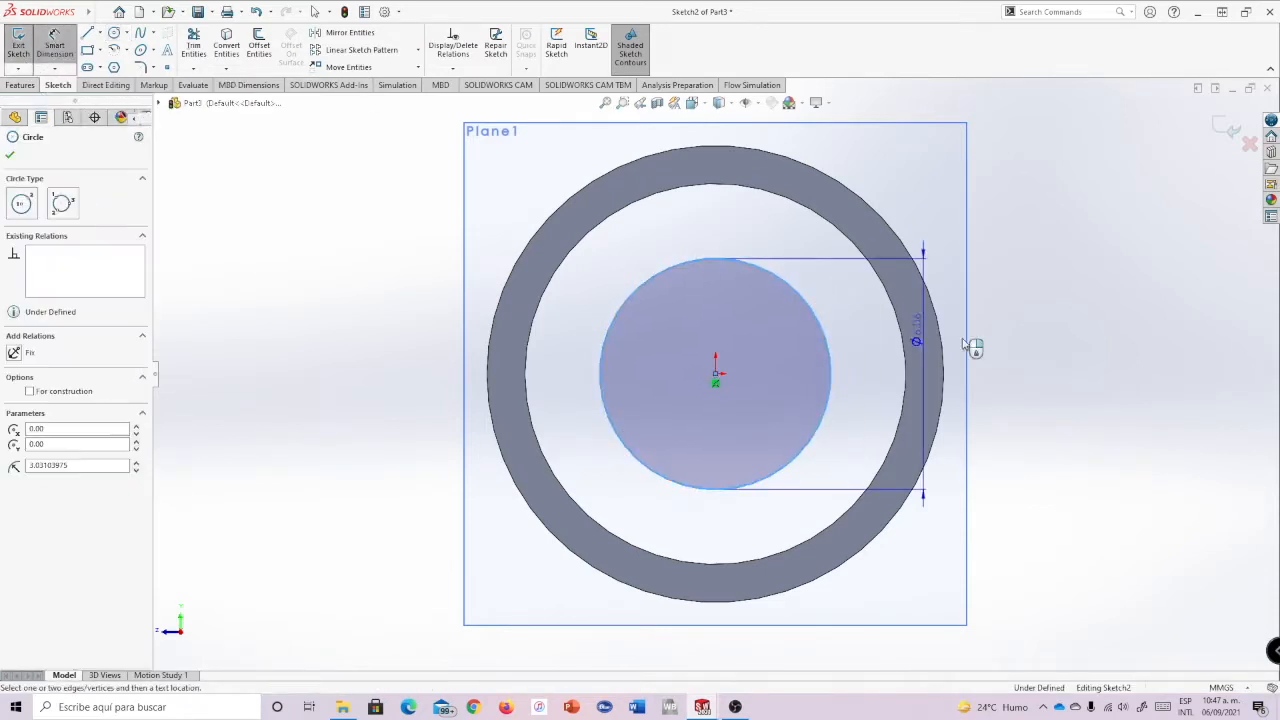
left_click(1066, 366)
type("5")
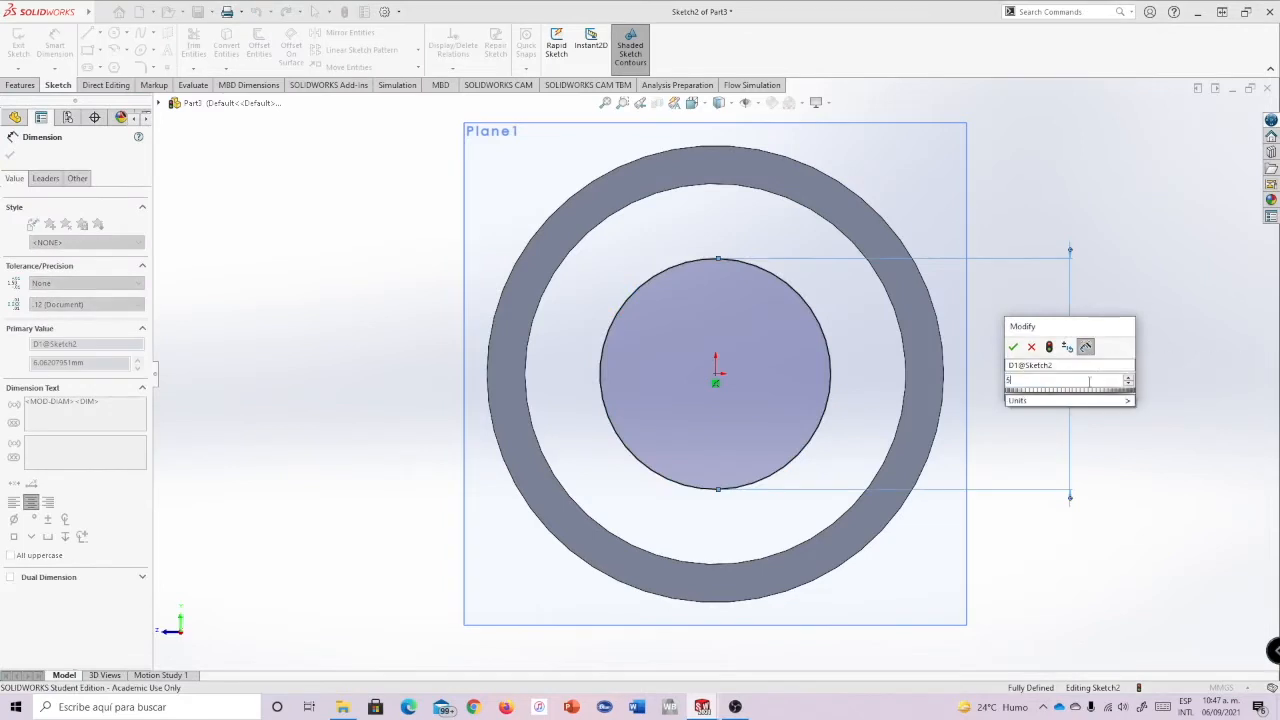
key("Return")
- Extrude the 5 mm circle 10 mm away from the large tube as a one-direction thin feature with a 1 mm outward wall
mouse_move(1094, 391)
middle_mouse_down()
mouse_move(1020, 270)
mouse_move(1034, 306)
middle_mouse_up()
scroll(1019, 351, "up", 4)
scroll(1031, 314, "down", 1)
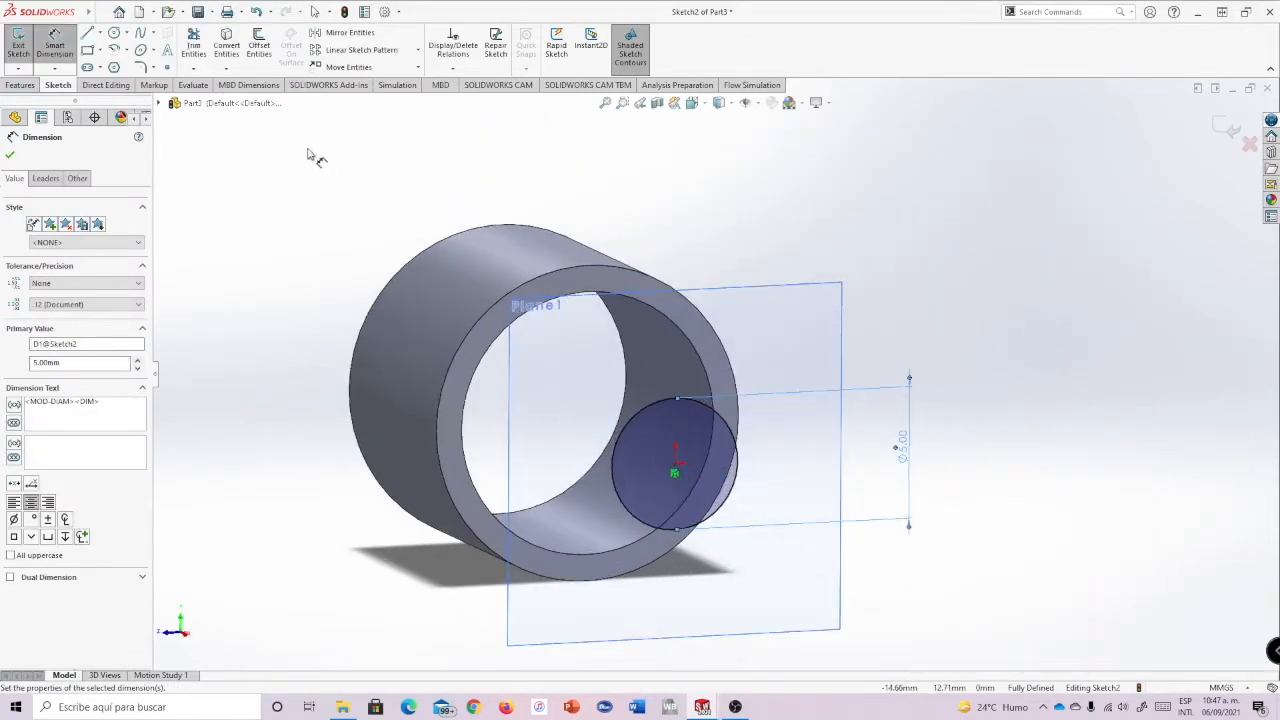
left_click(28, 86)
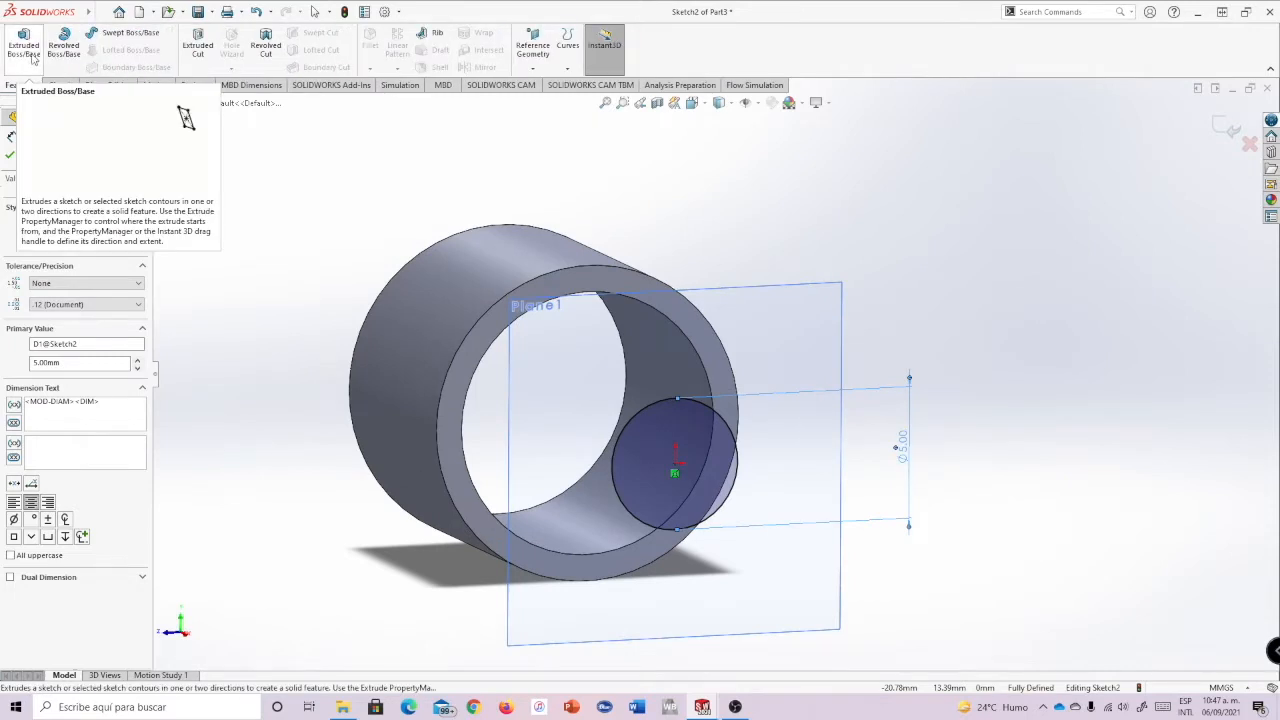
left_click(28, 50)
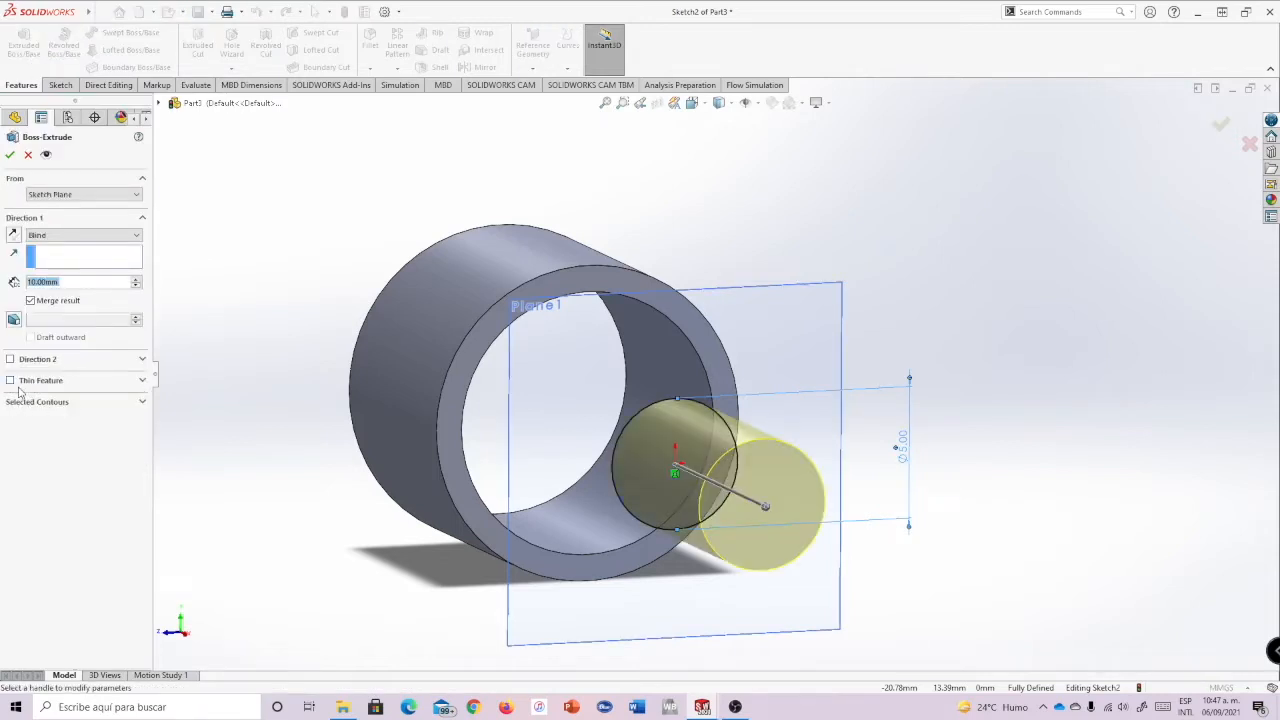
left_click(11, 381)
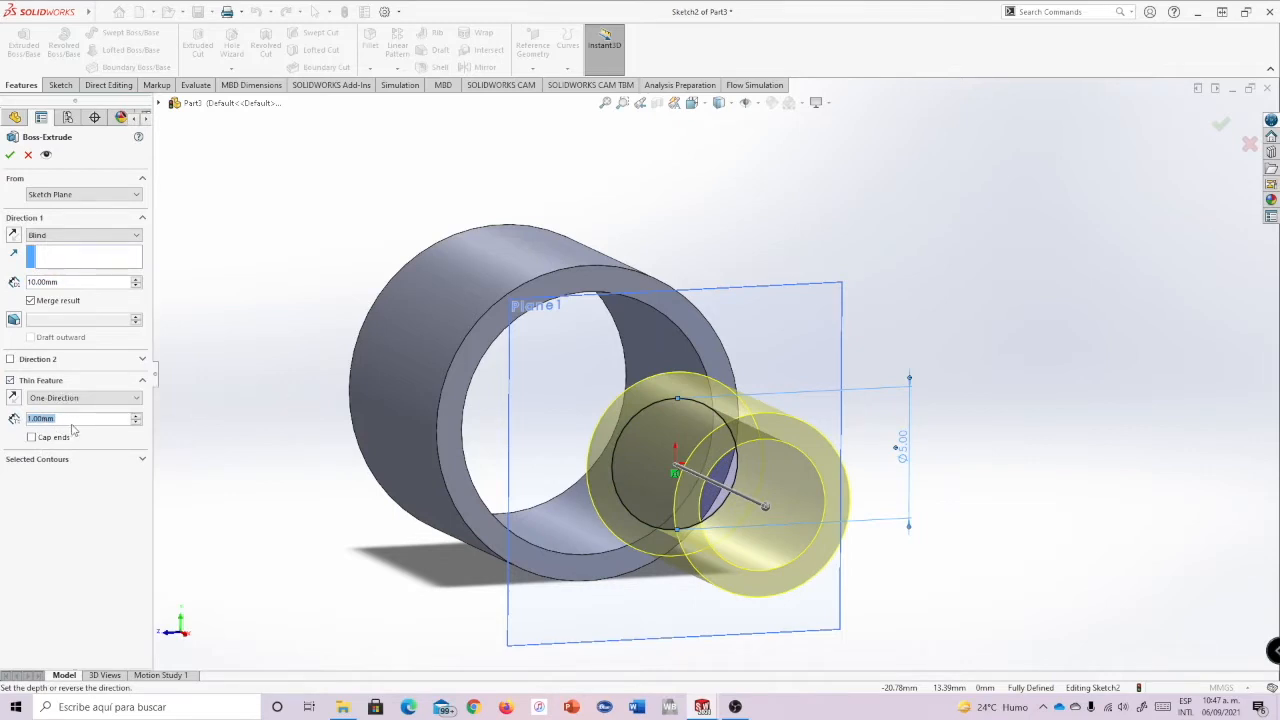
left_click(13, 399)
left_click(13, 399)
mouse_move(974, 363)
middle_mouse_down()
mouse_move(951, 334)
mouse_move(949, 374)
mouse_move(985, 358)
mouse_move(970, 368)
middle_mouse_up()
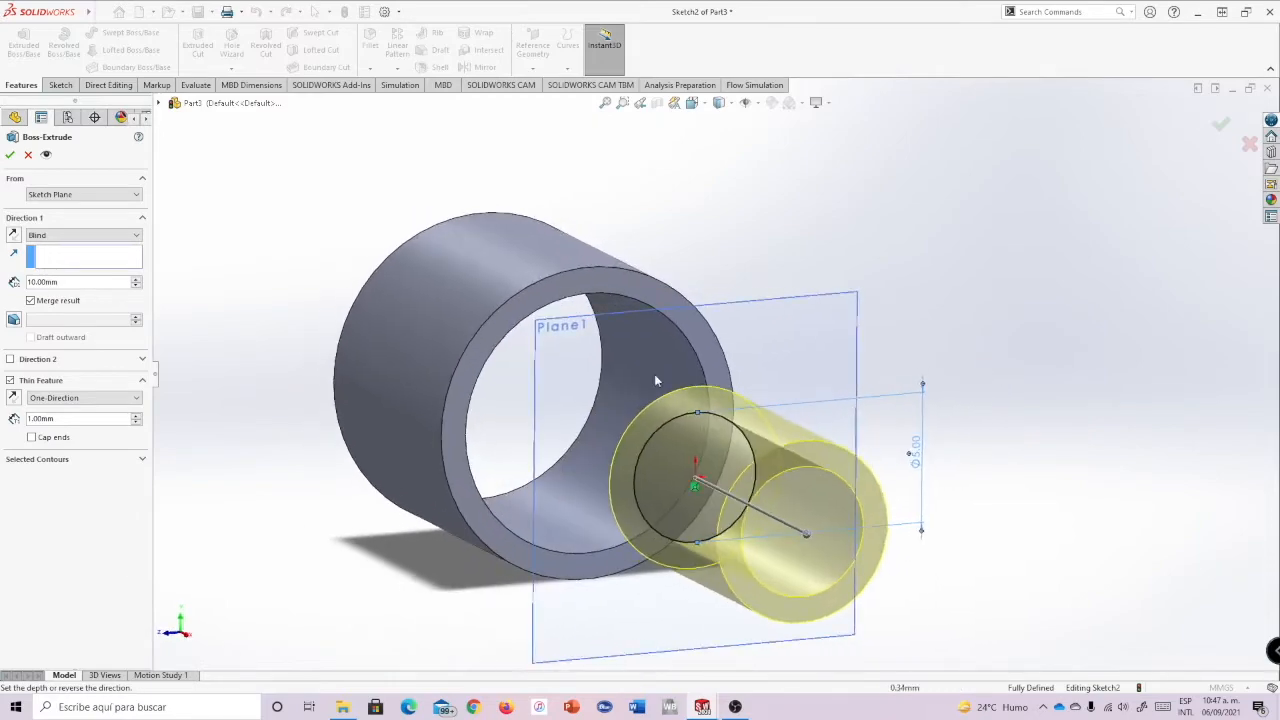
left_click(9, 155)
- Start a boss loft using the inner circular edges on the facing ends of the large and small tubes as profiles
middle_click_drag(976, 397, 878, 382)
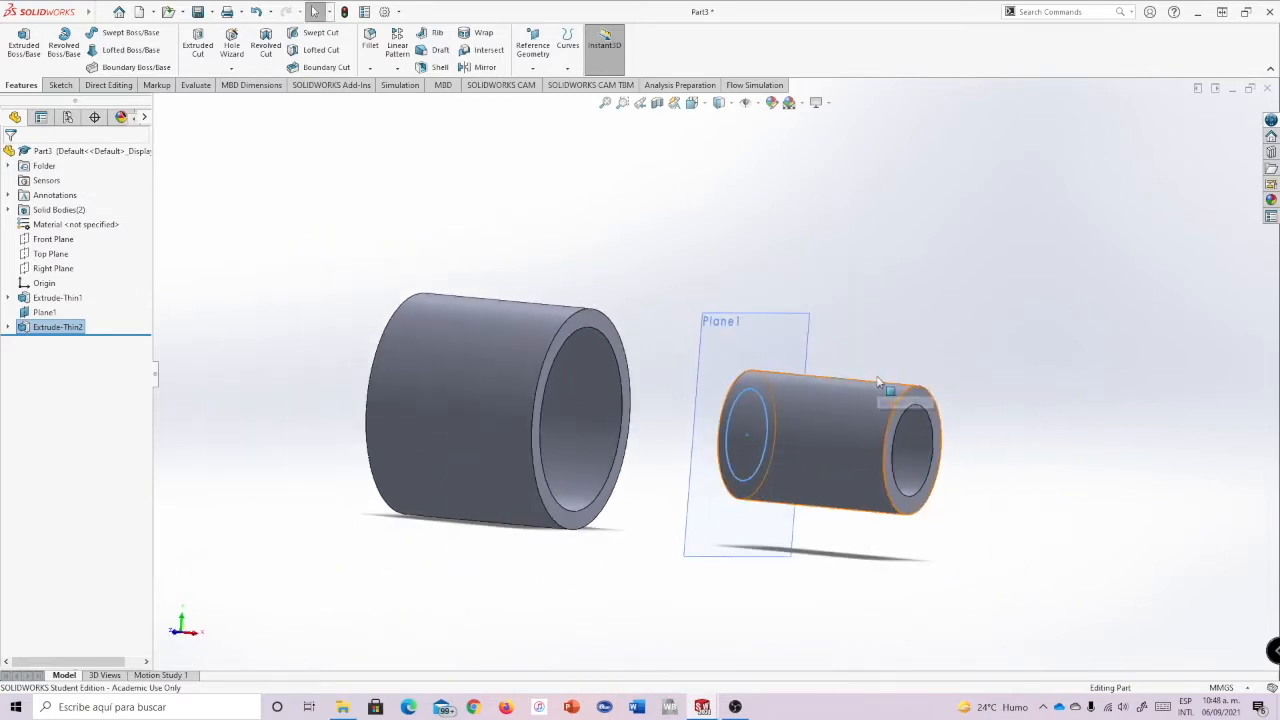
mouse_move(863, 334)
middle_mouse_down()
mouse_move(834, 322)
mouse_move(856, 328)
middle_mouse_up()
middle_click_drag(810, 415, 912, 352)
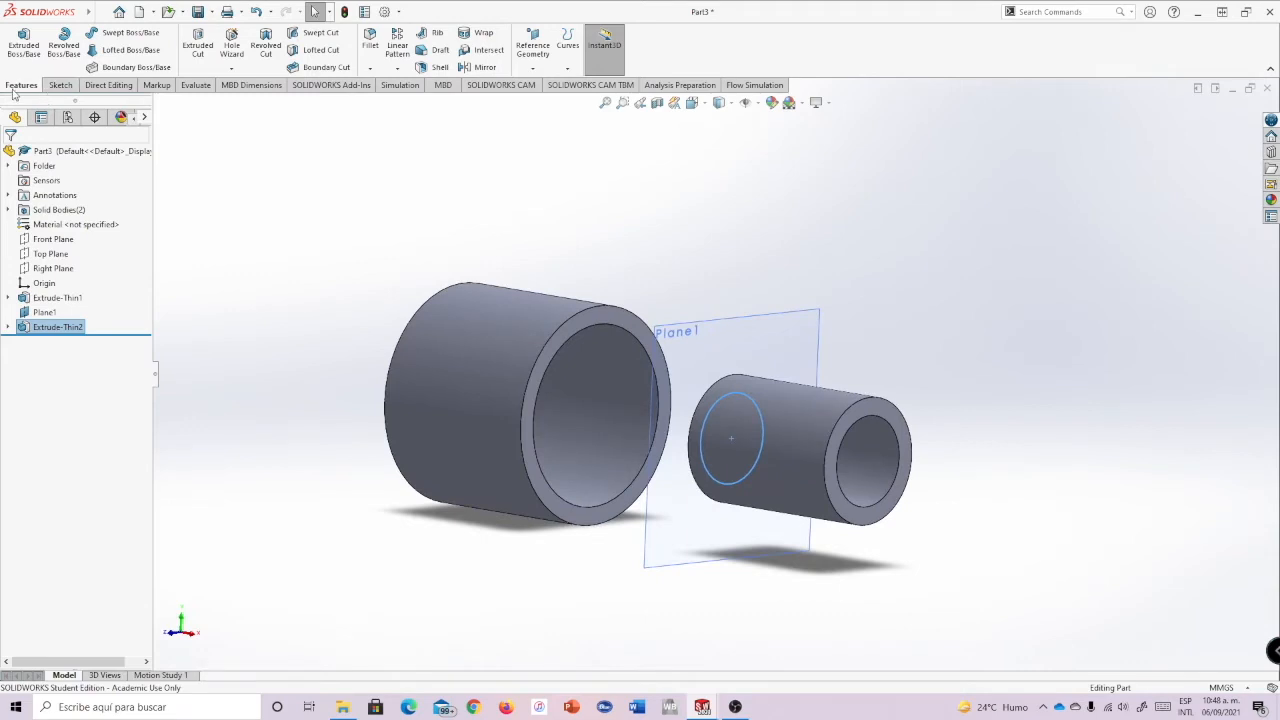
left_click(117, 56)
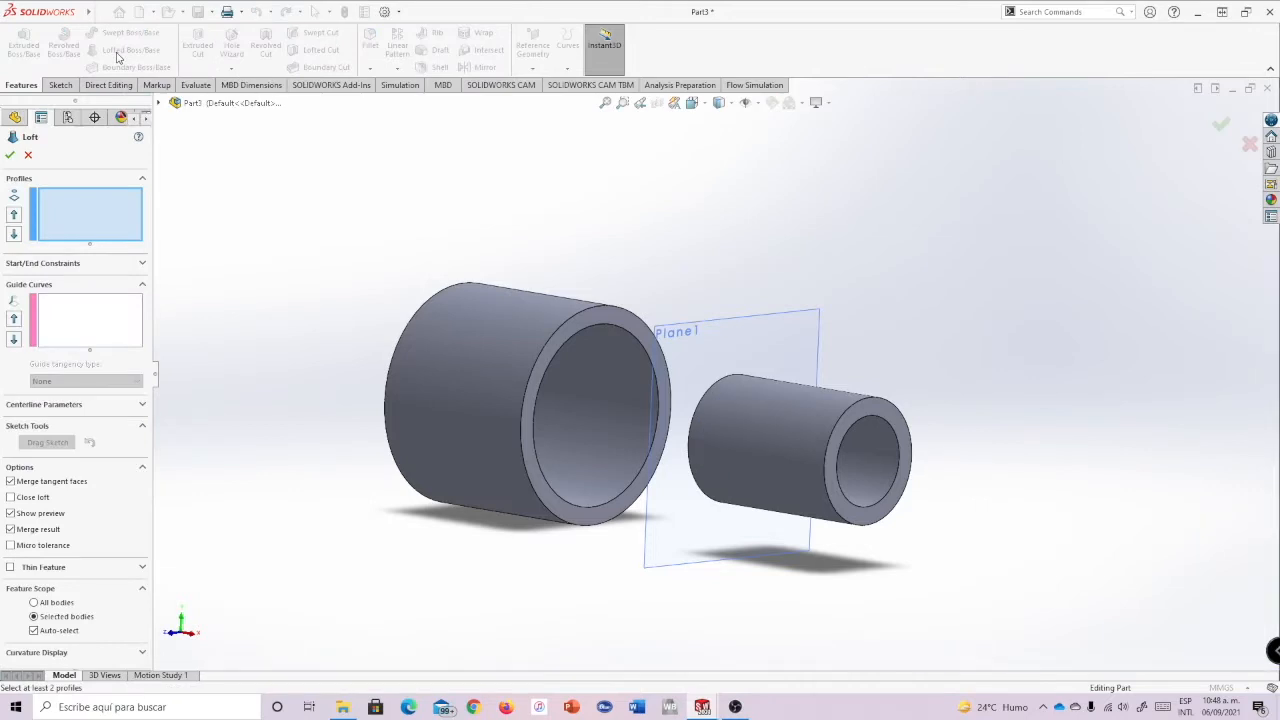
mouse_move(975, 372)
middle_mouse_down()
mouse_move(980, 349)
mouse_move(985, 364)
middle_mouse_up()
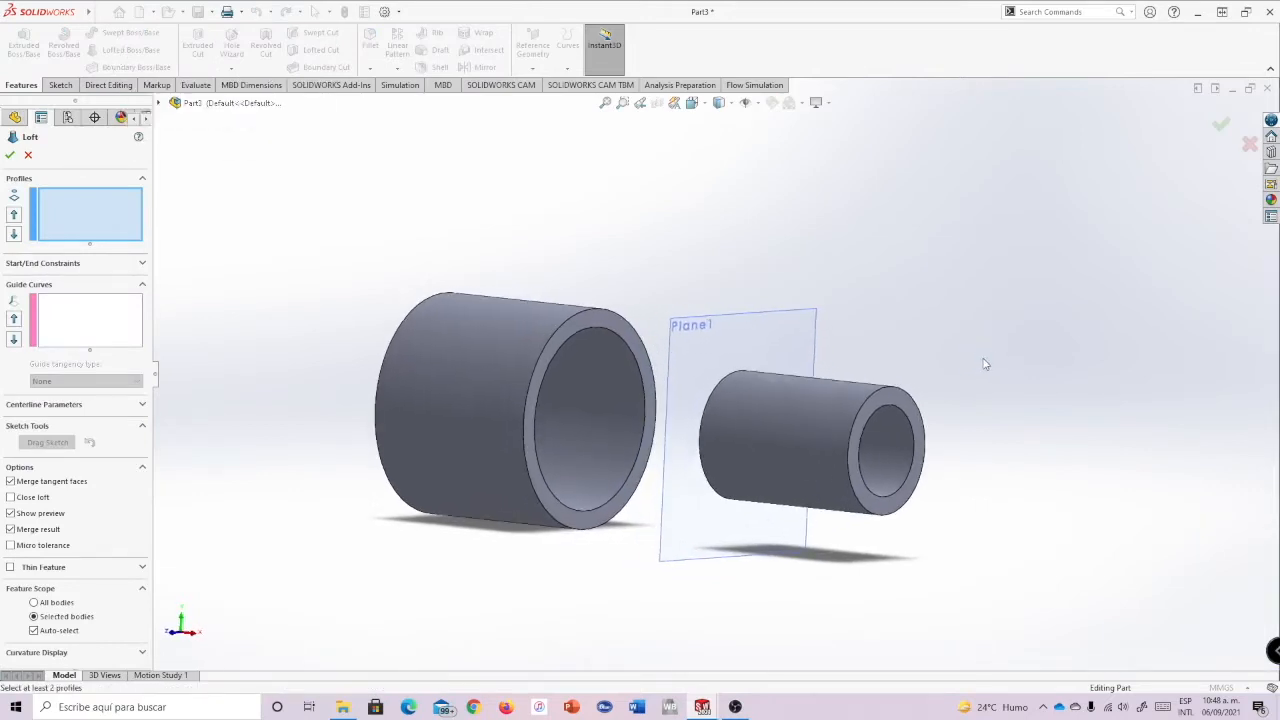
left_click(621, 336)
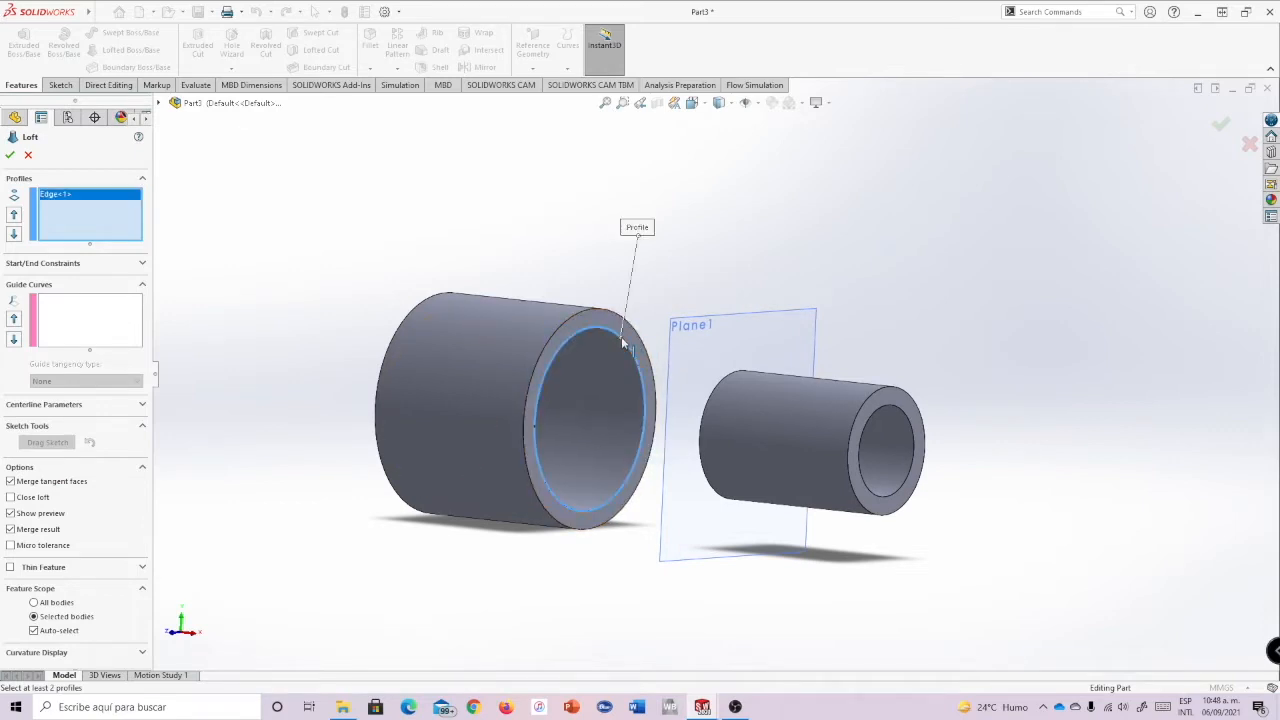
middle_click_drag(902, 351, 750, 372)
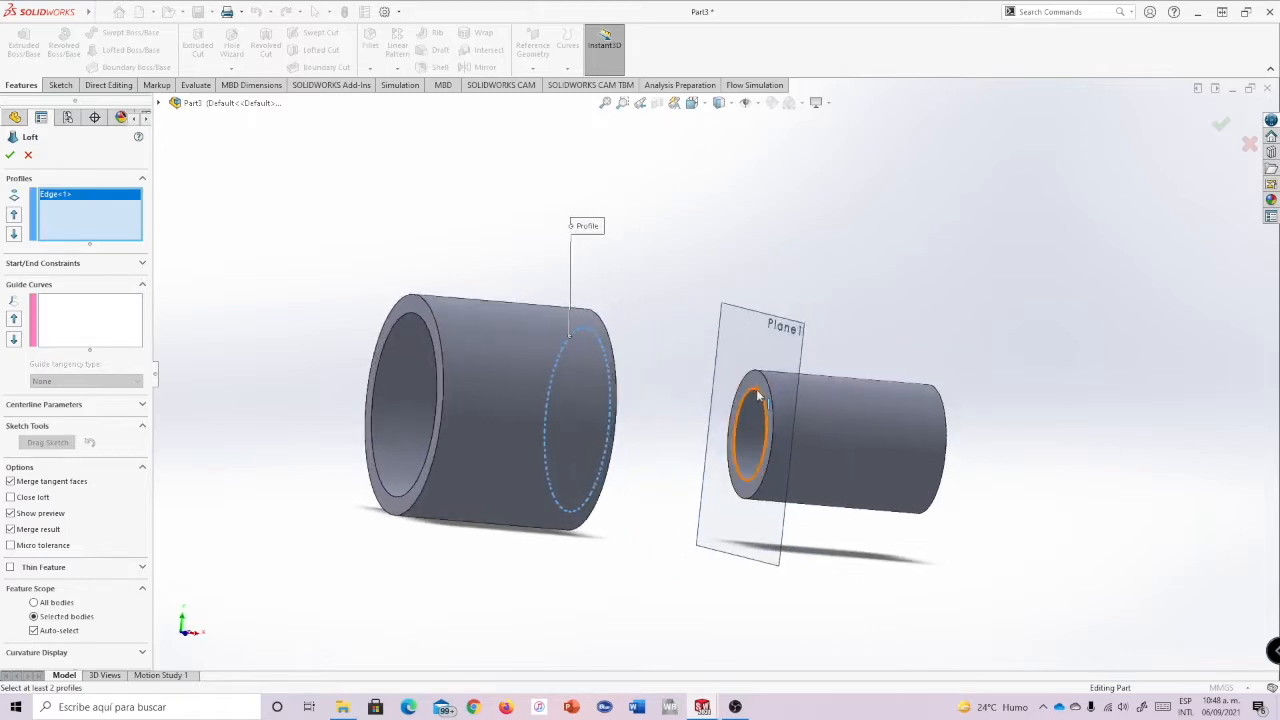
left_click(757, 396)
middle_click_drag(977, 345, 887, 366)
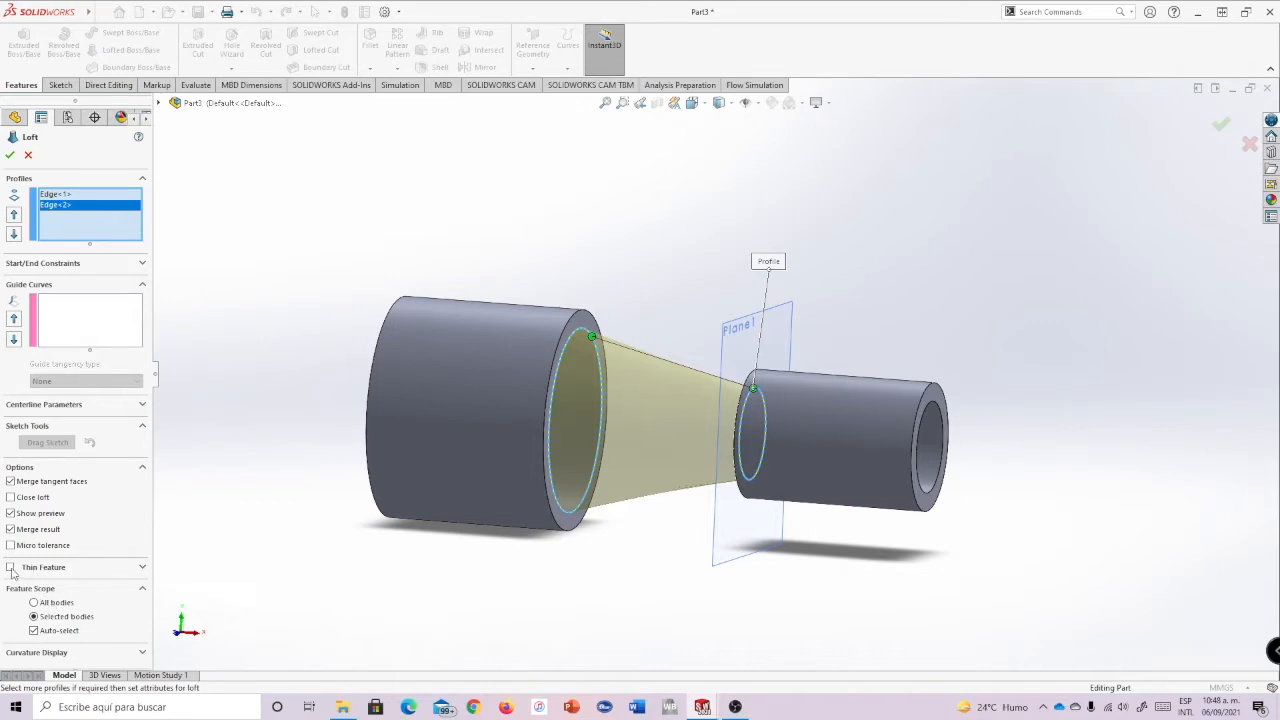
- Make the loft a one-direction thin feature with a 1 mm wall and complete it
left_click(11, 567)
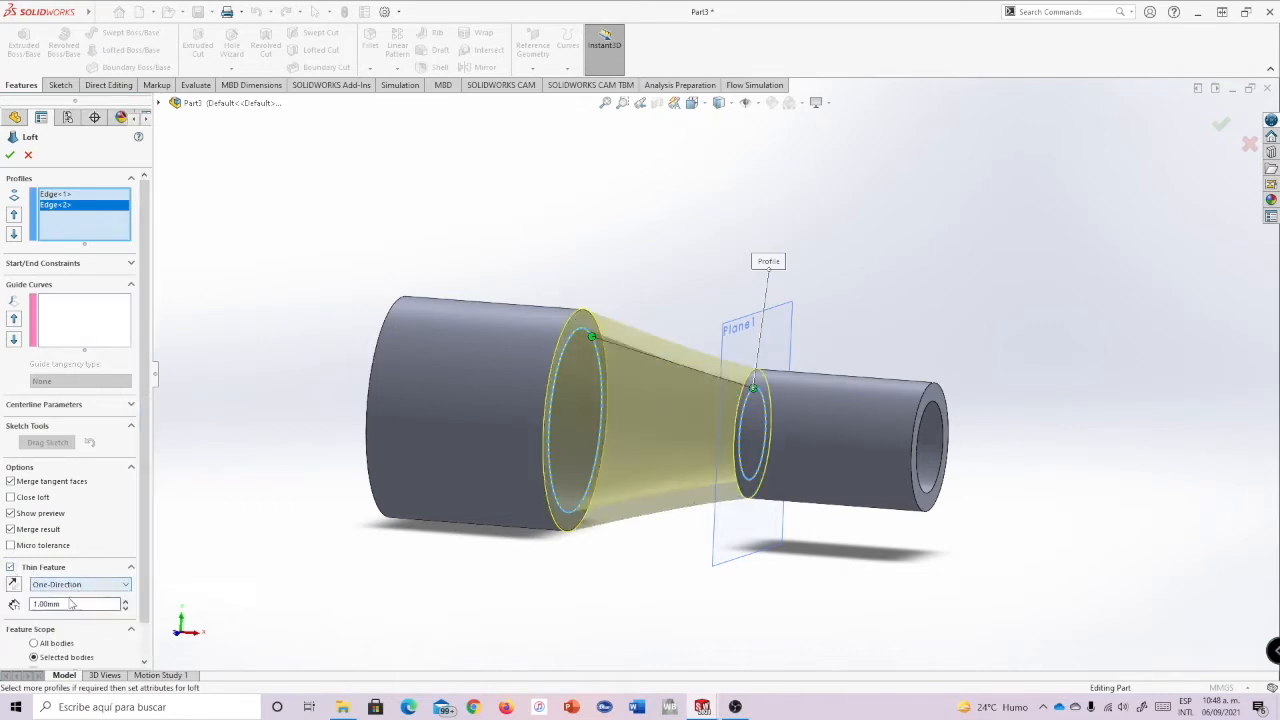
scroll(72, 610, "down", 1)
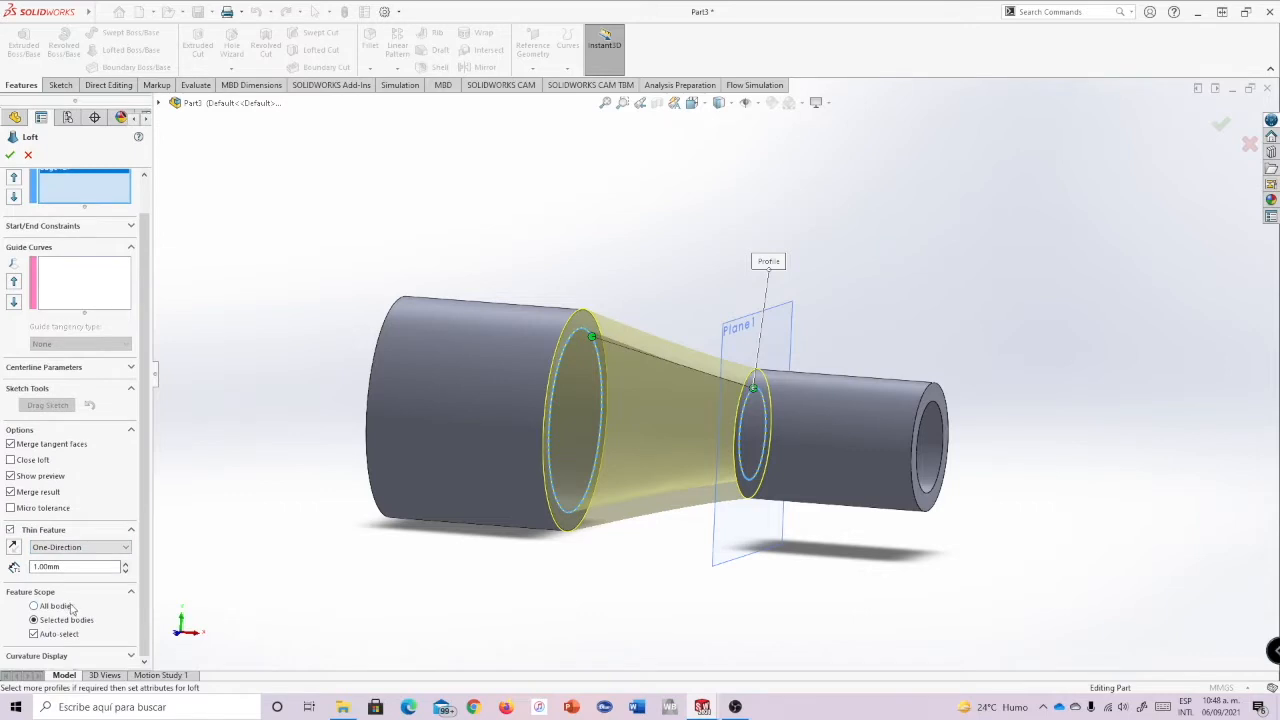
middle_click_drag(648, 405, 935, 350)
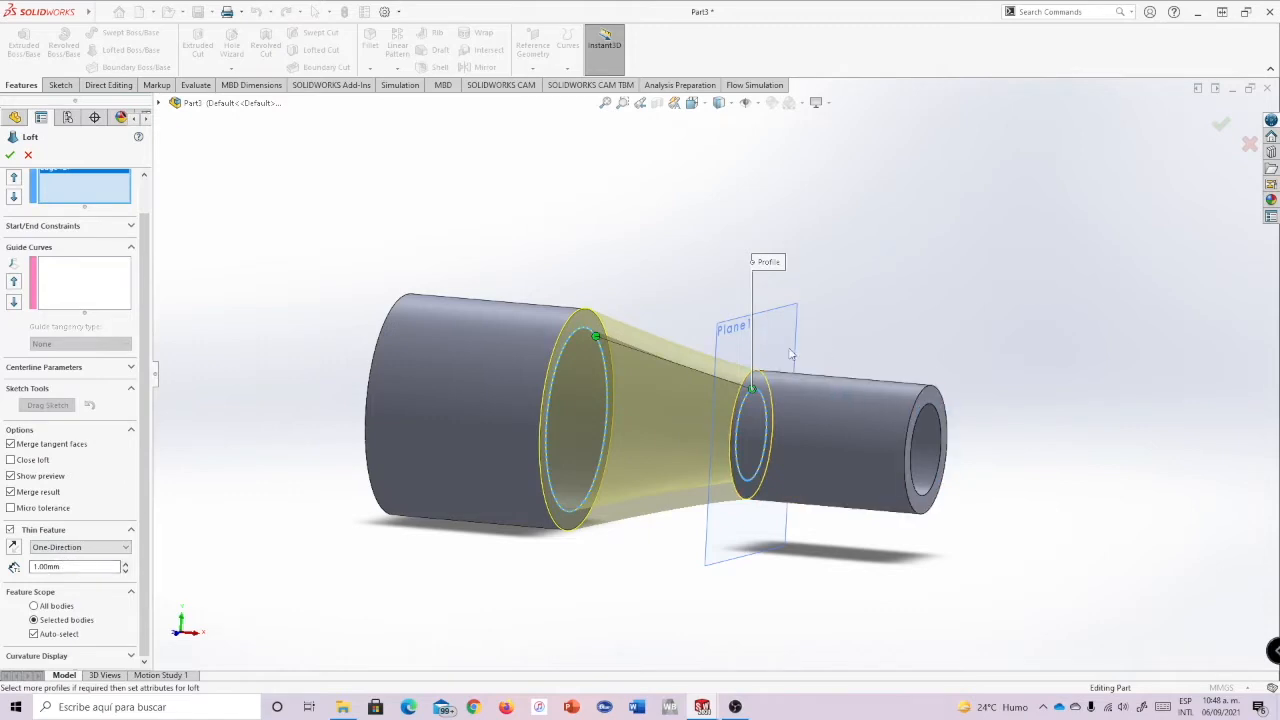
scroll(143, 268, "up", 1)
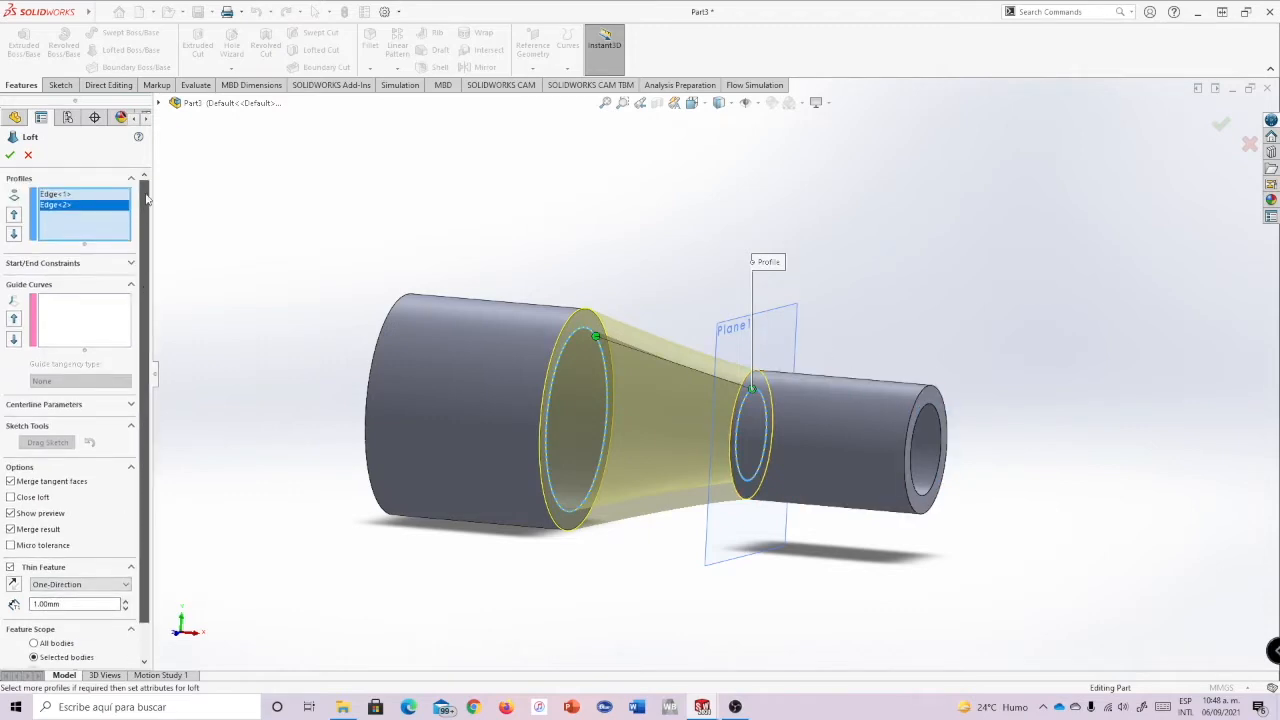
left_click(11, 154)
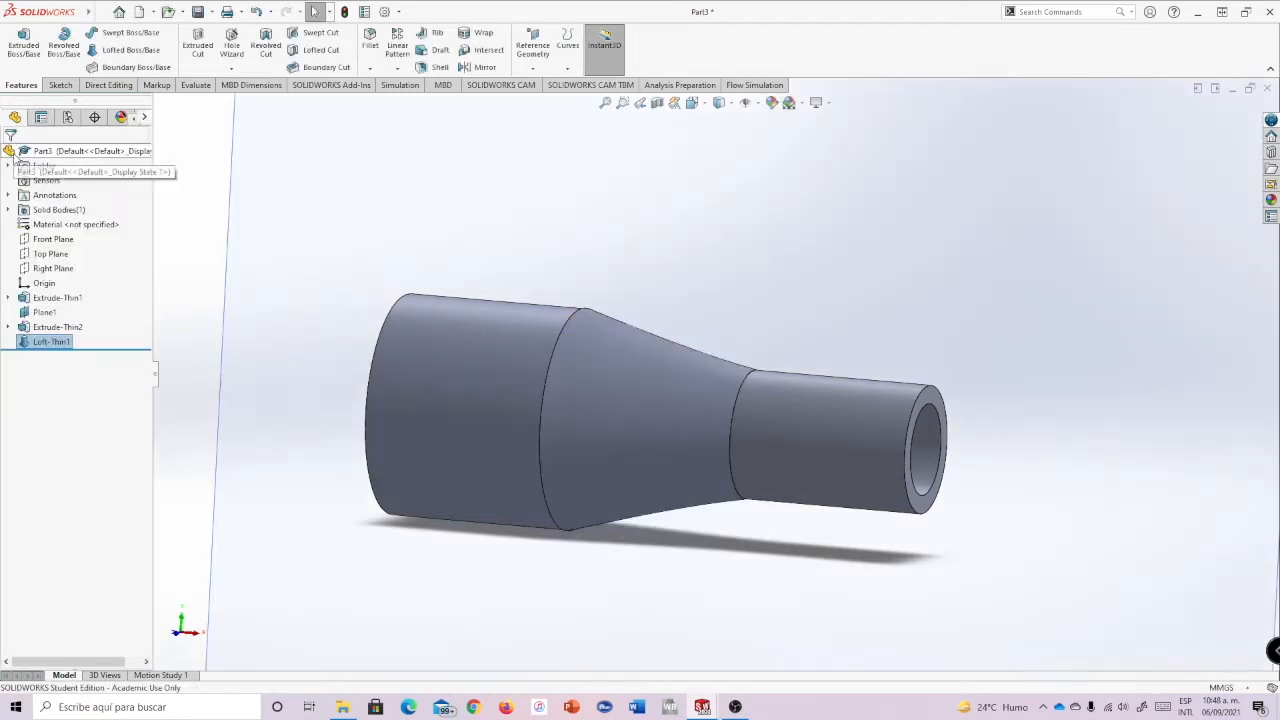
- Apply a planar section view through the Front Plane with zero offset to expose the part's interior
middle_click_drag(1009, 351, 1031, 370)
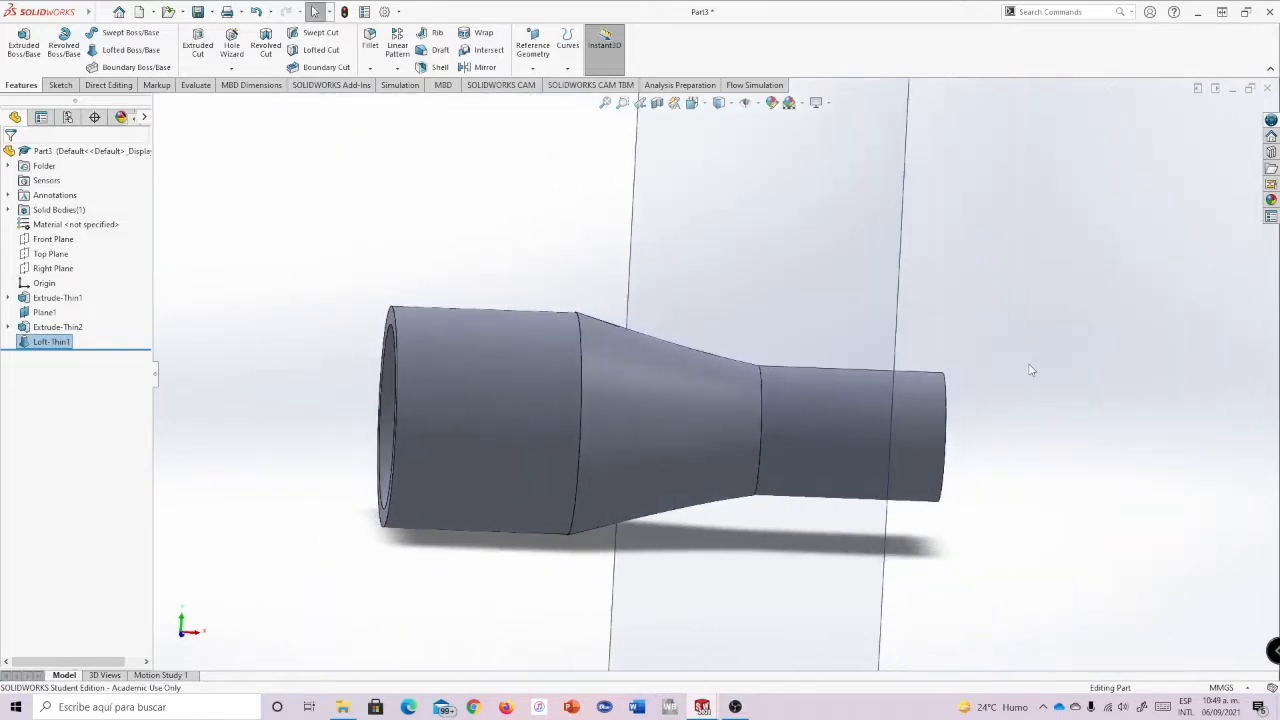
left_click(657, 104)
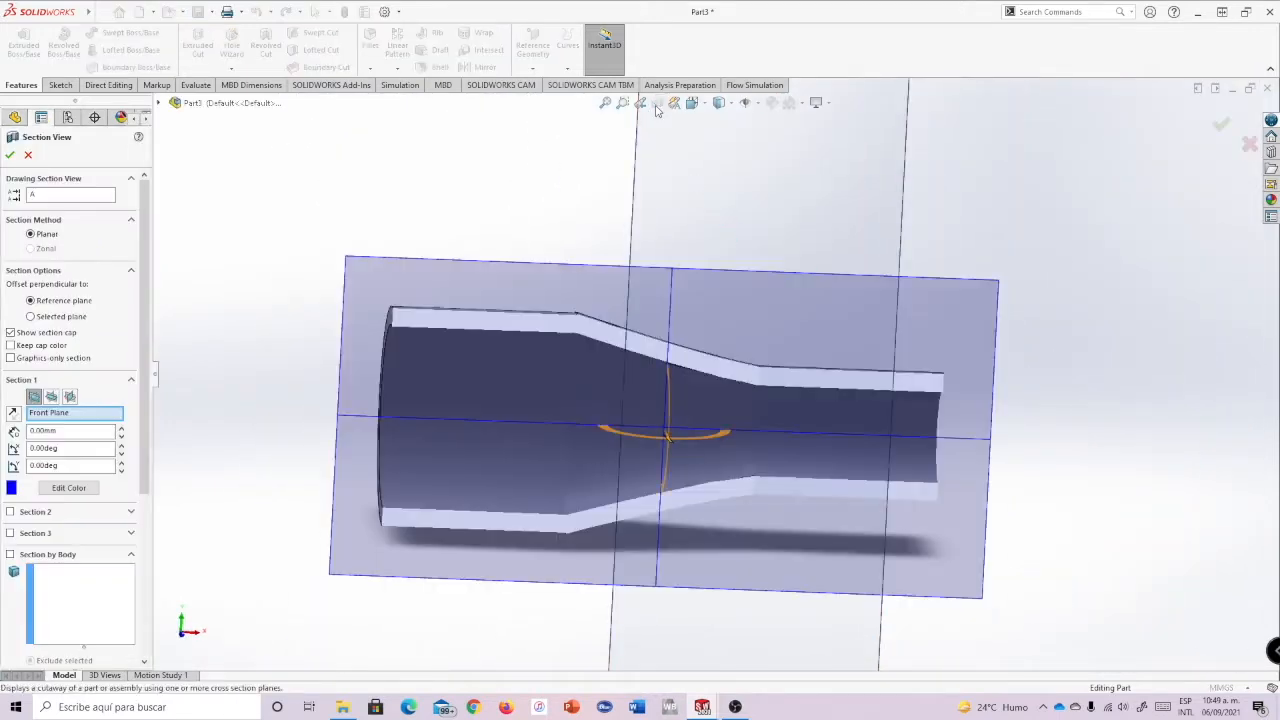
left_click(10, 156)
middle_click_drag(1046, 434, 1097, 438)
scroll(580, 551, "down", 2)
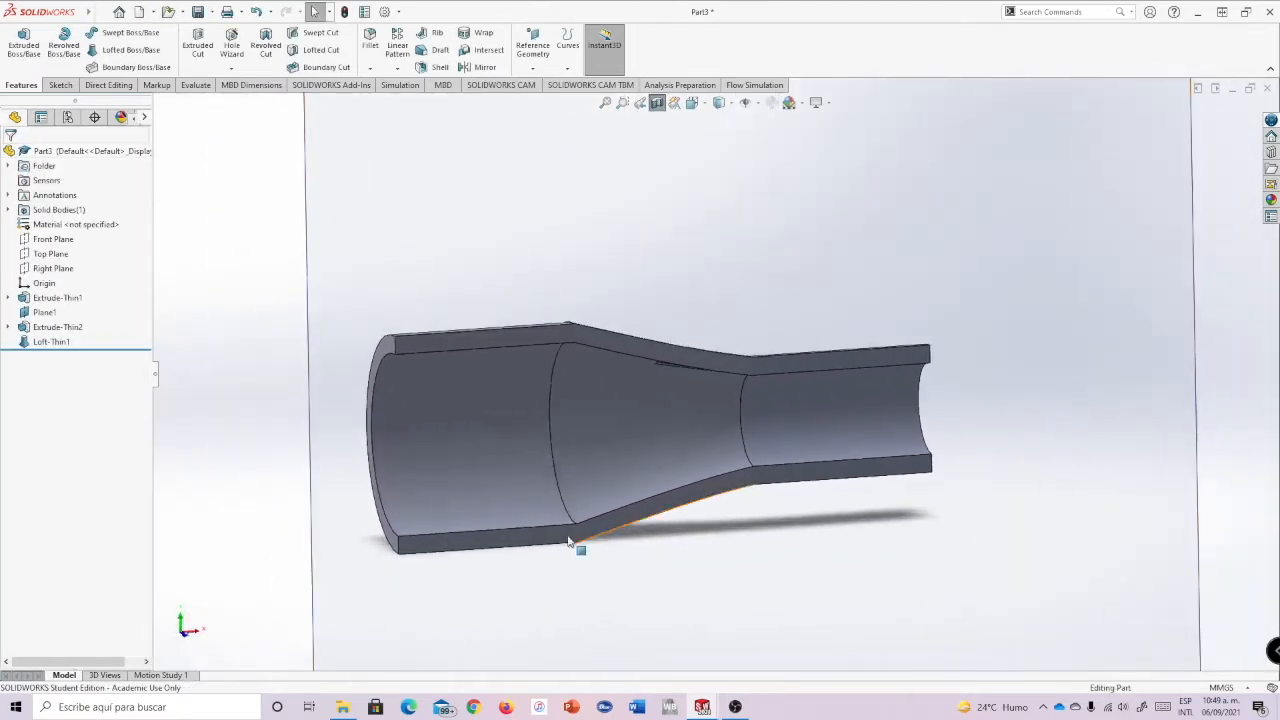
- Examine the inner and outer wall joints between the large tube and the loft in the section view
scroll(577, 457, "down", 3)
scroll(709, 480, "down", 4)
scroll(635, 507, "down", 2)
scroll(635, 507, "down", 2)
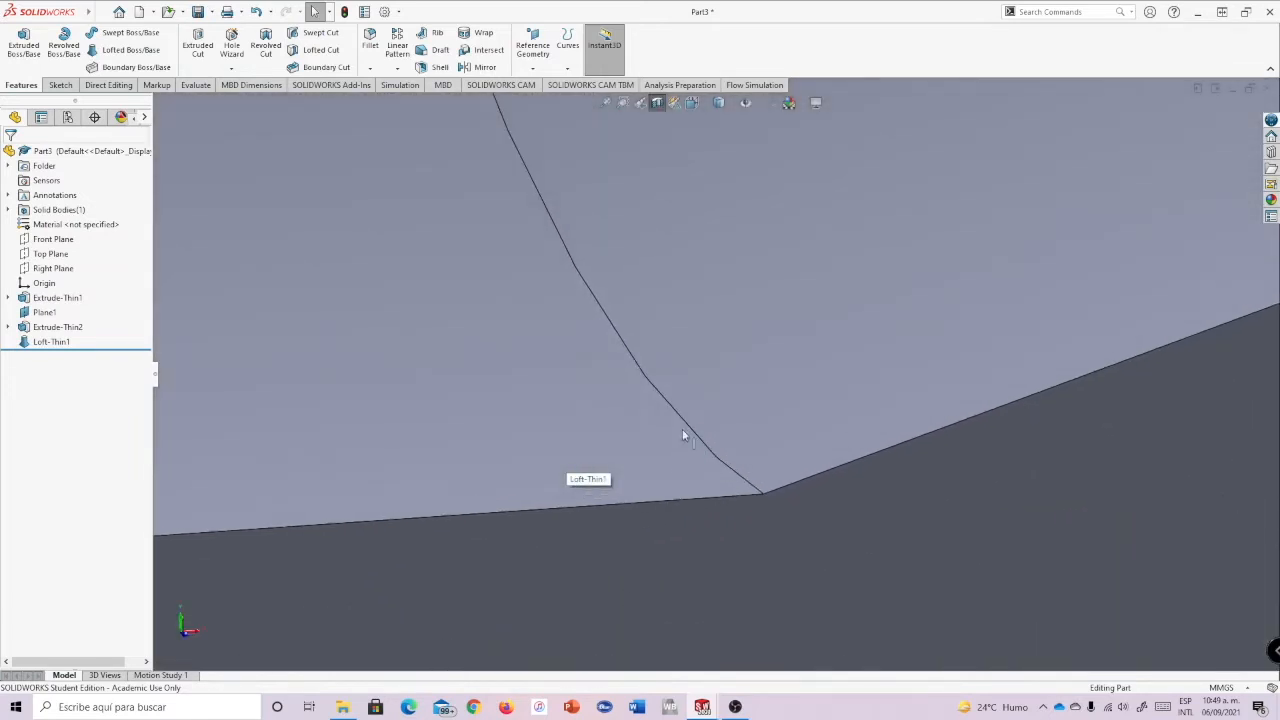
scroll(683, 434, "down", 1)
scroll(720, 460, "down", 1)
scroll(760, 403, "down", 2)
scroll(705, 460, "down", 1)
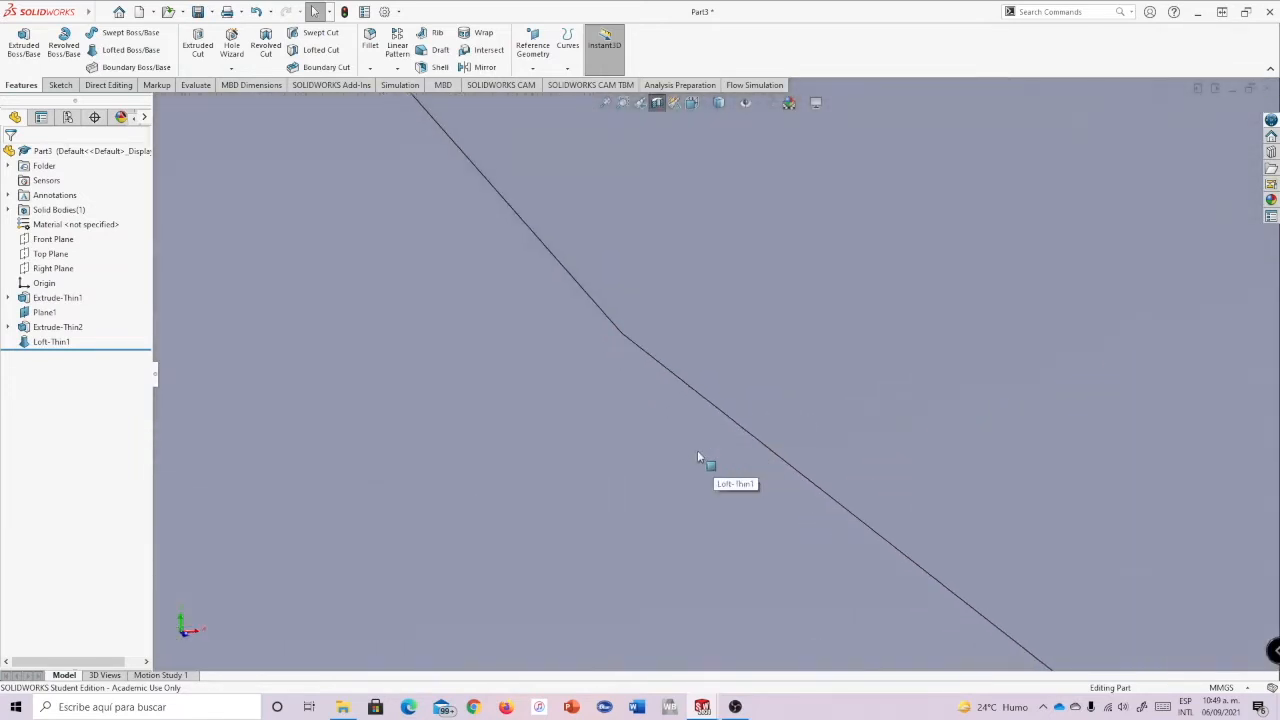
scroll(737, 437, "up", 5)
scroll(700, 330, "up", 5)
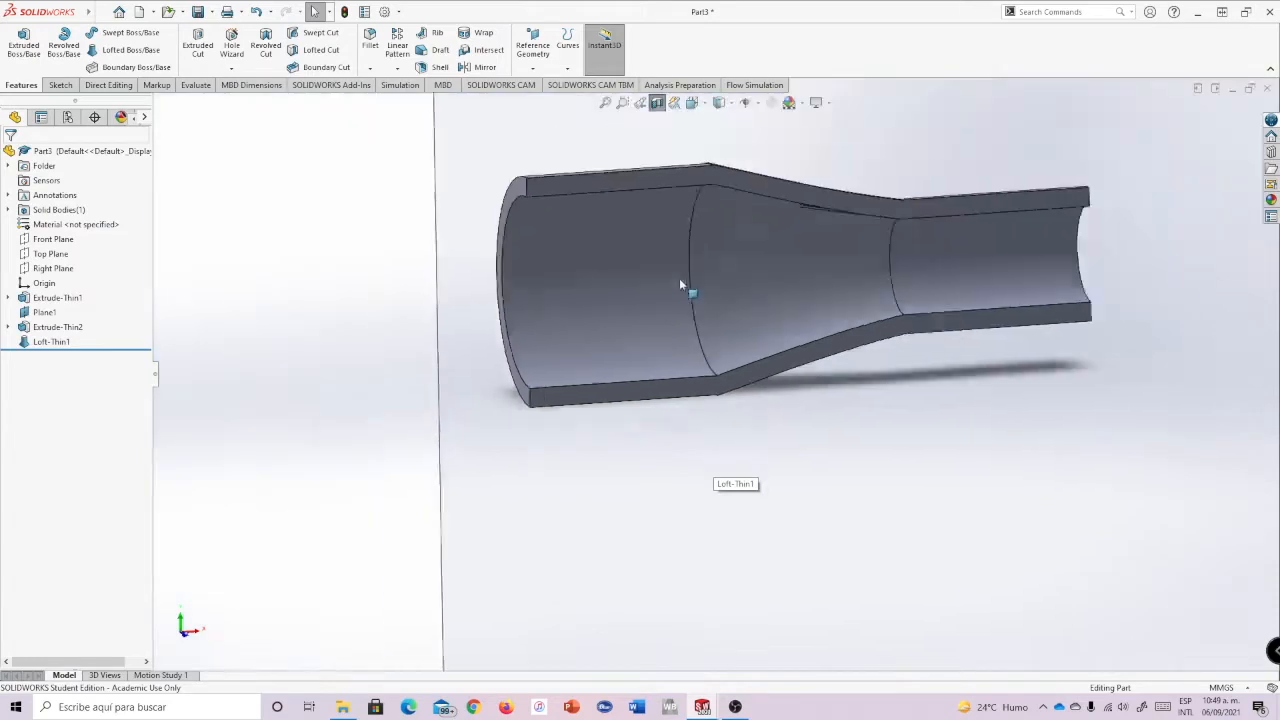
scroll(740, 223, "down", 6)
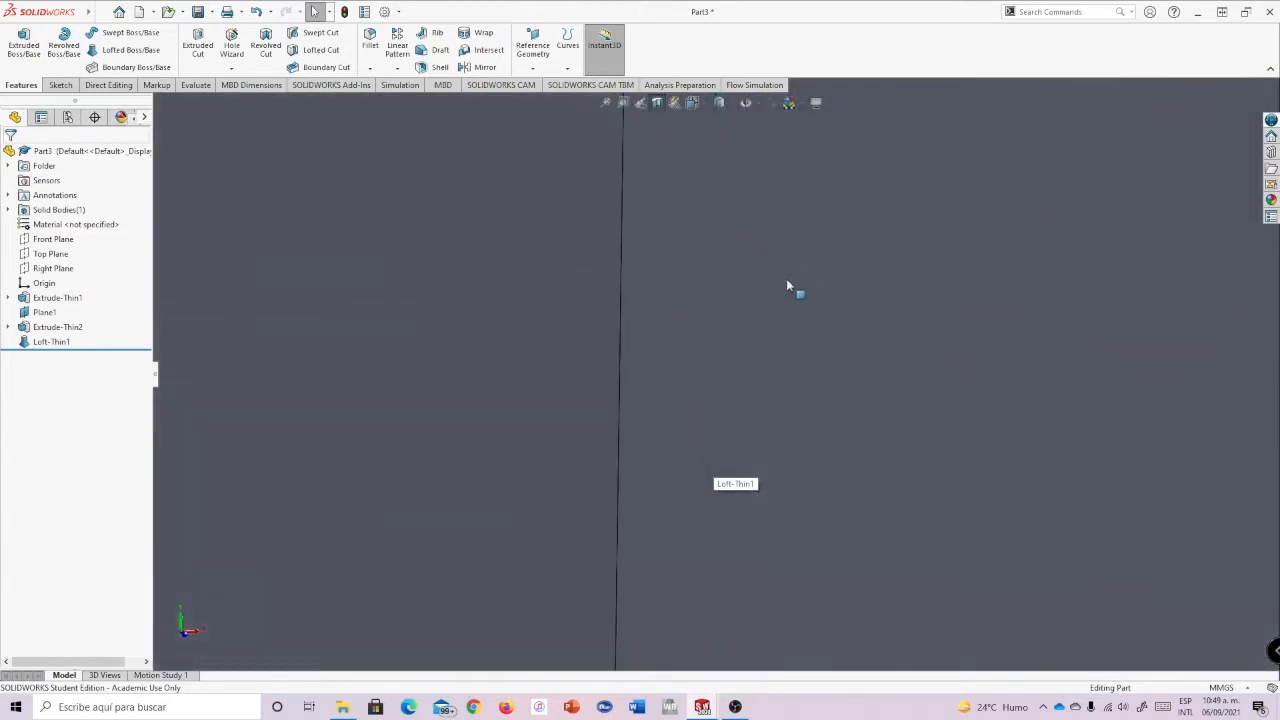
scroll(757, 260, "up", 3)
scroll(771, 280, "down", 4)
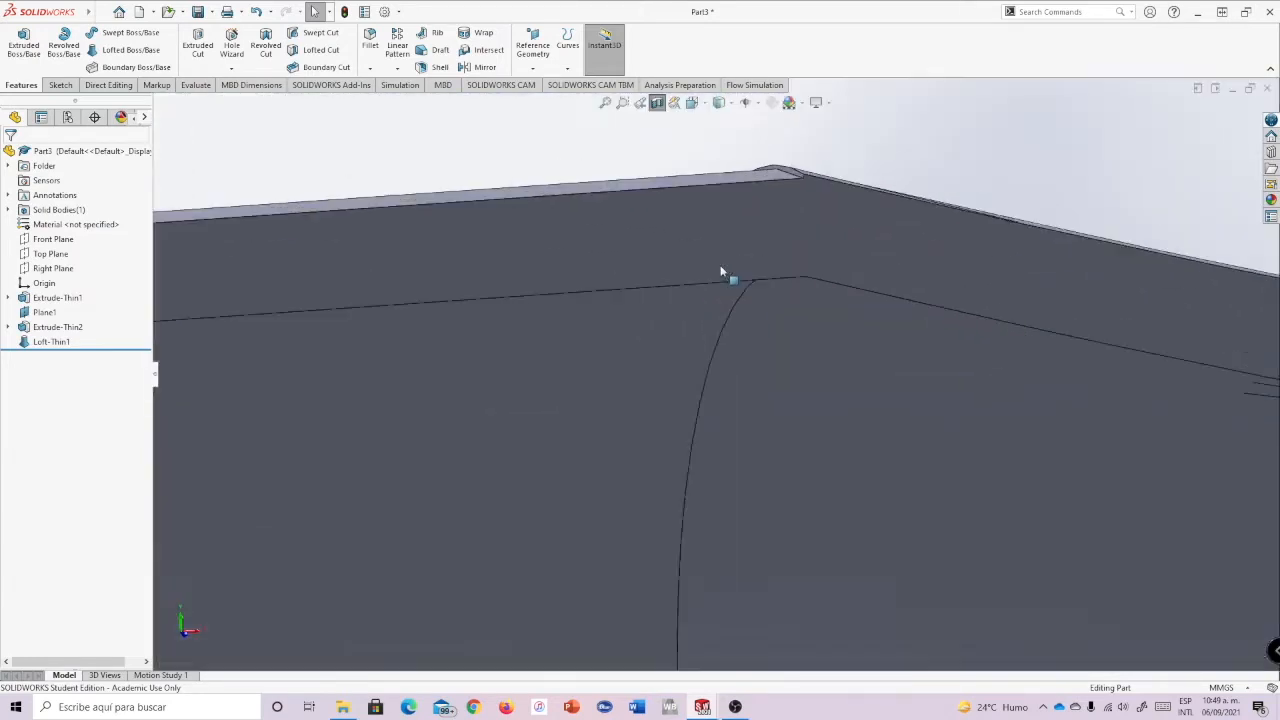
scroll(745, 400, "down", 3)
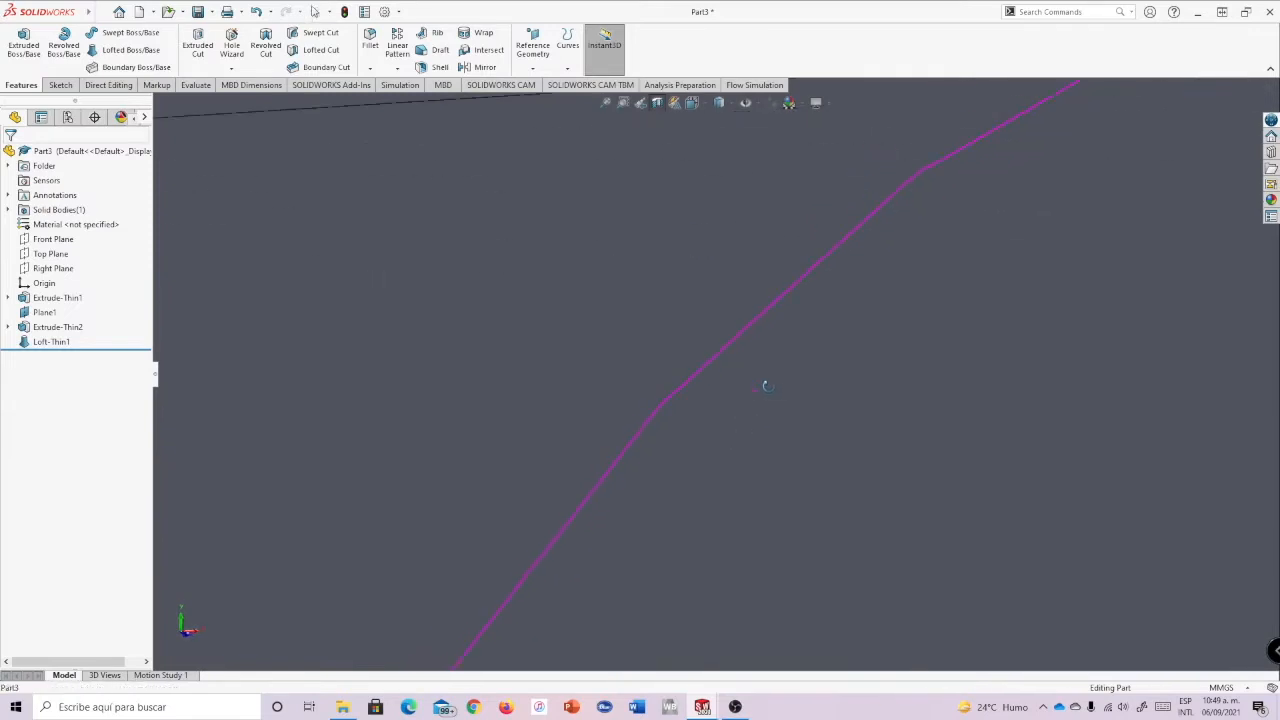
scroll(740, 385, "down", 2)
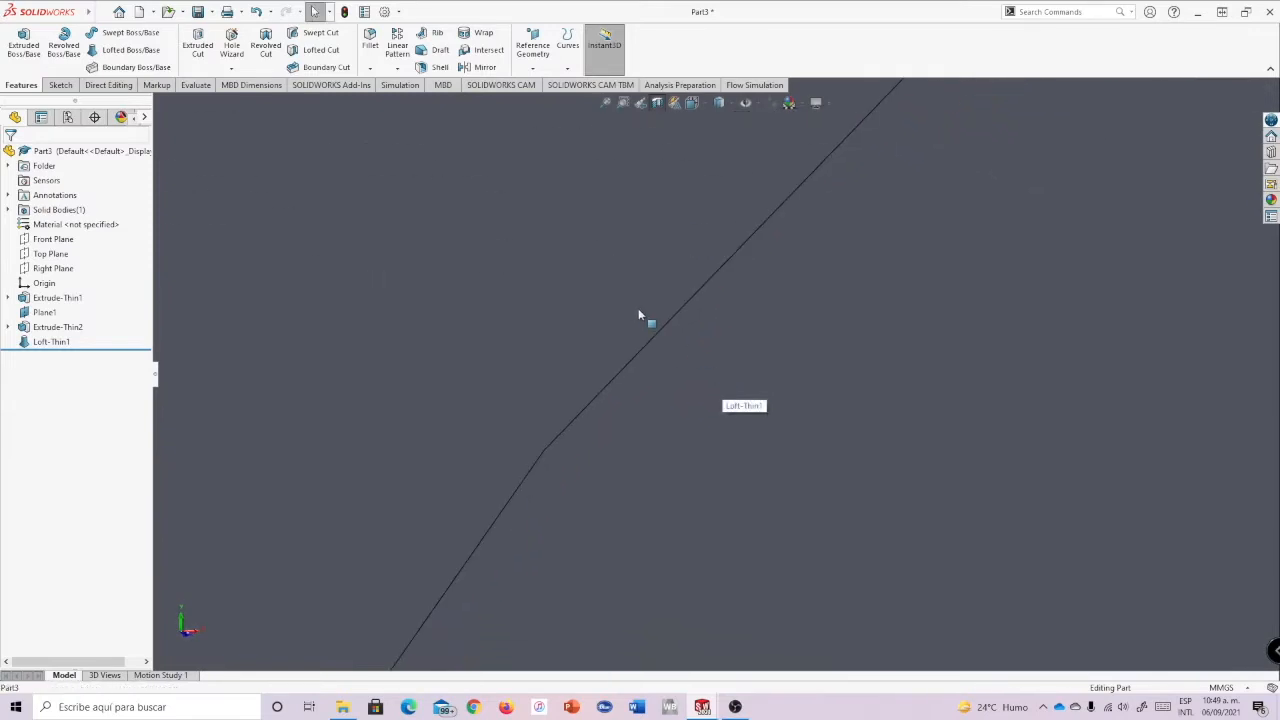
scroll(685, 345, "up", 4)
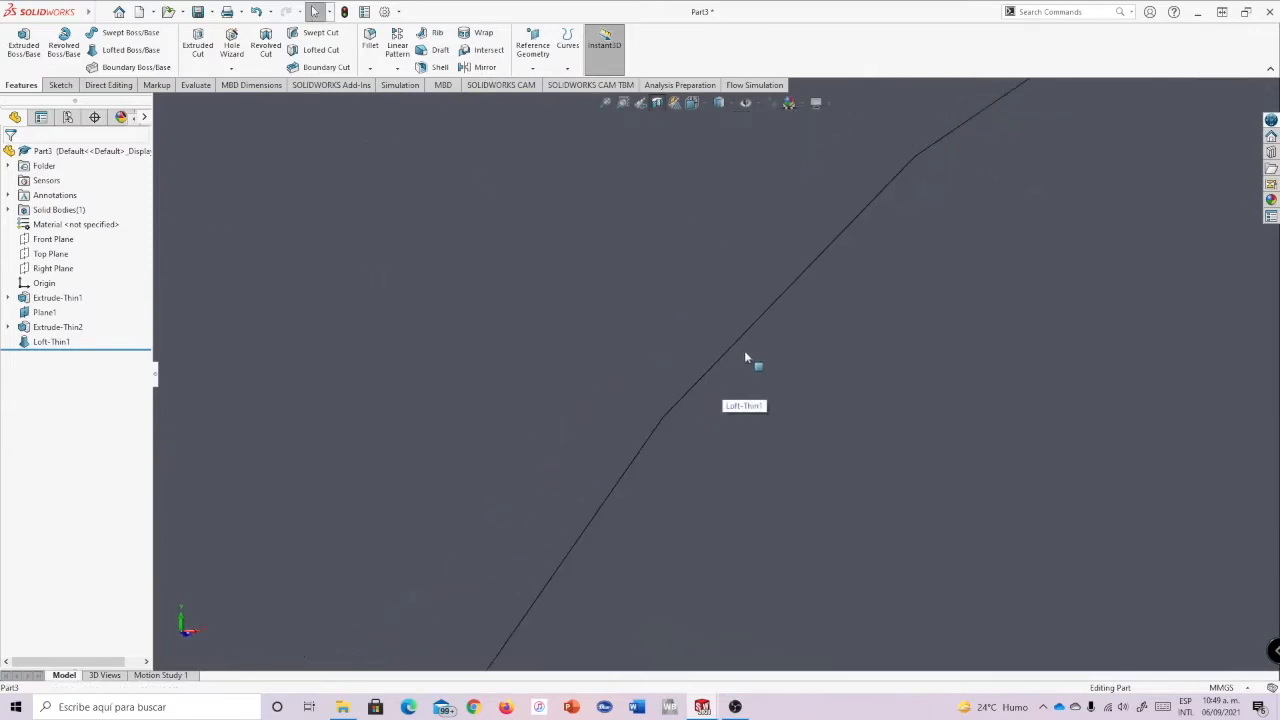
scroll(808, 420, "up", 8)
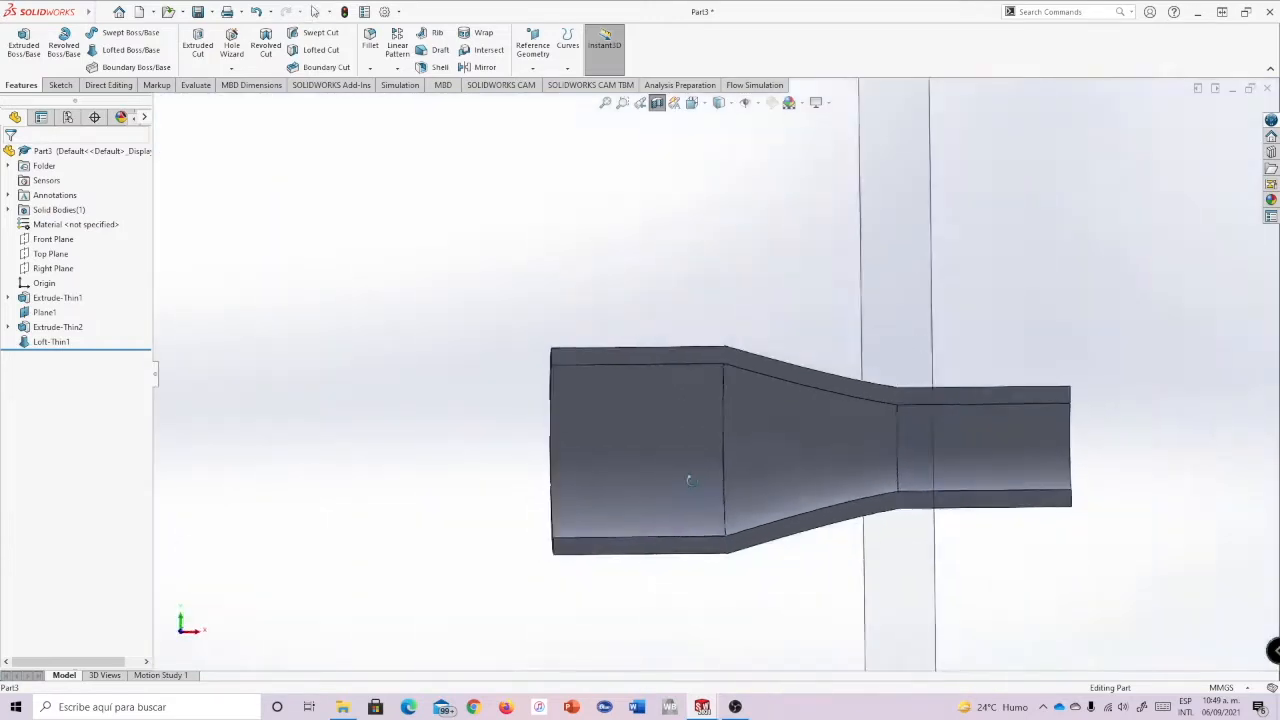
- Examine the wall joint between the loft and the small tube at the lower and upper cut edges
scroll(850, 470, "down", 10)
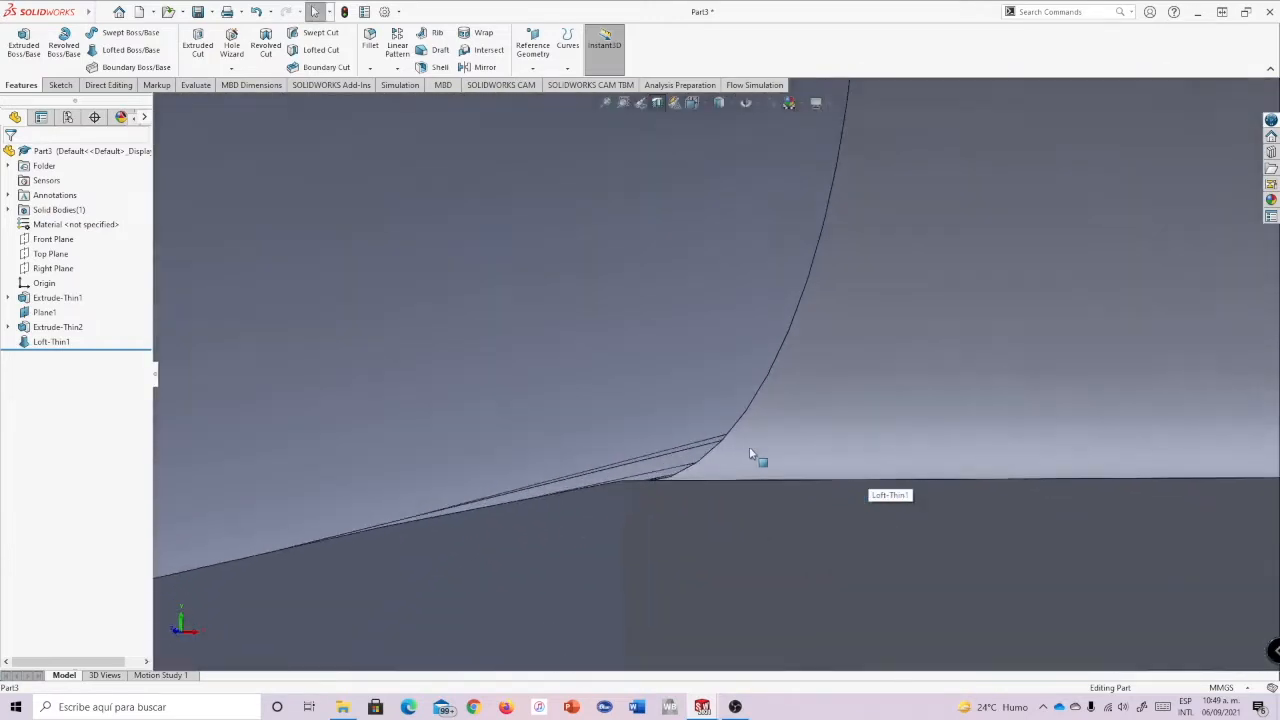
scroll(728, 440, "down", 6)
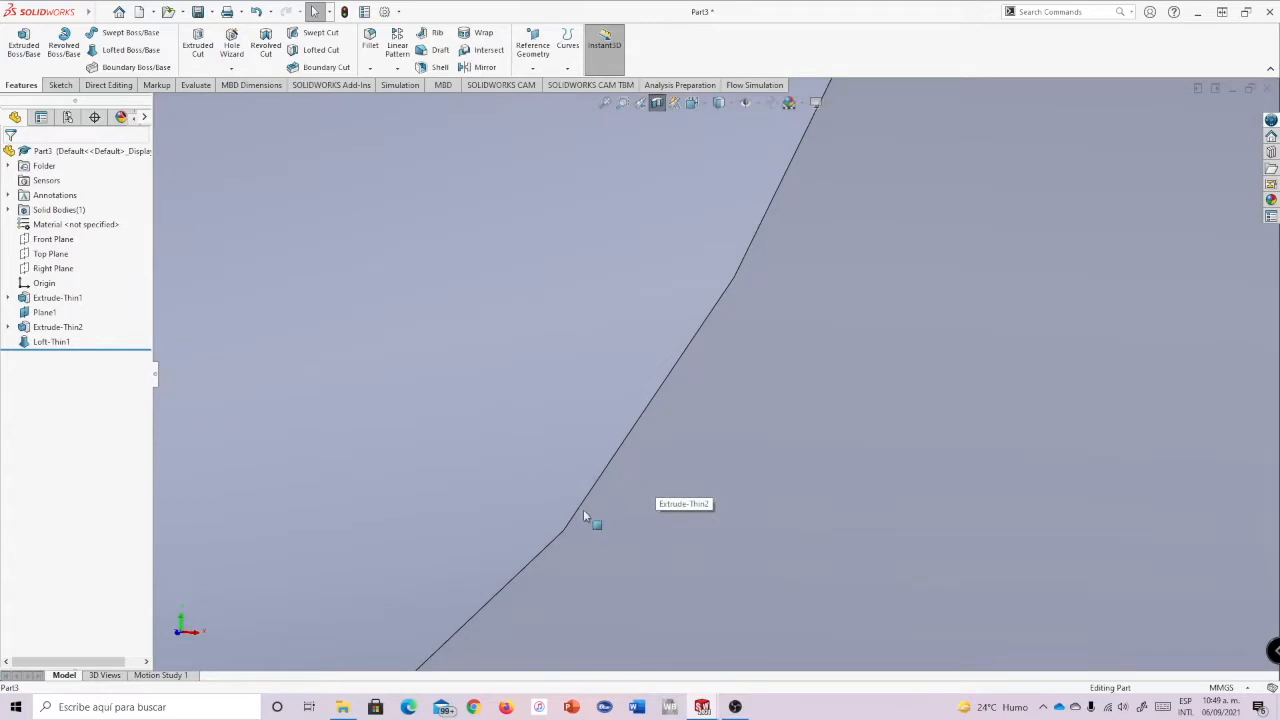
scroll(617, 473, "up", 8)
scroll(799, 300, "down", 10)
scroll(631, 231, "up", 4)
scroll(654, 234, "down", 6)
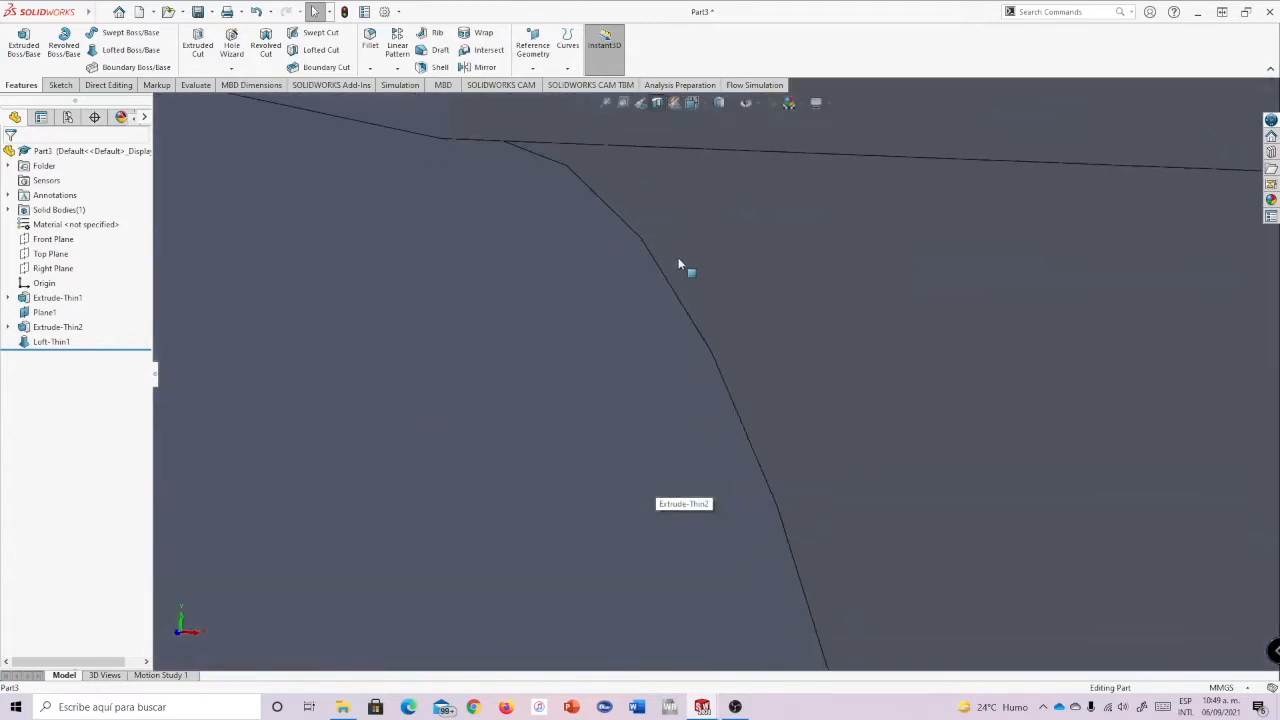
scroll(660, 312, "up", 4)
scroll(623, 329, "down", 4)
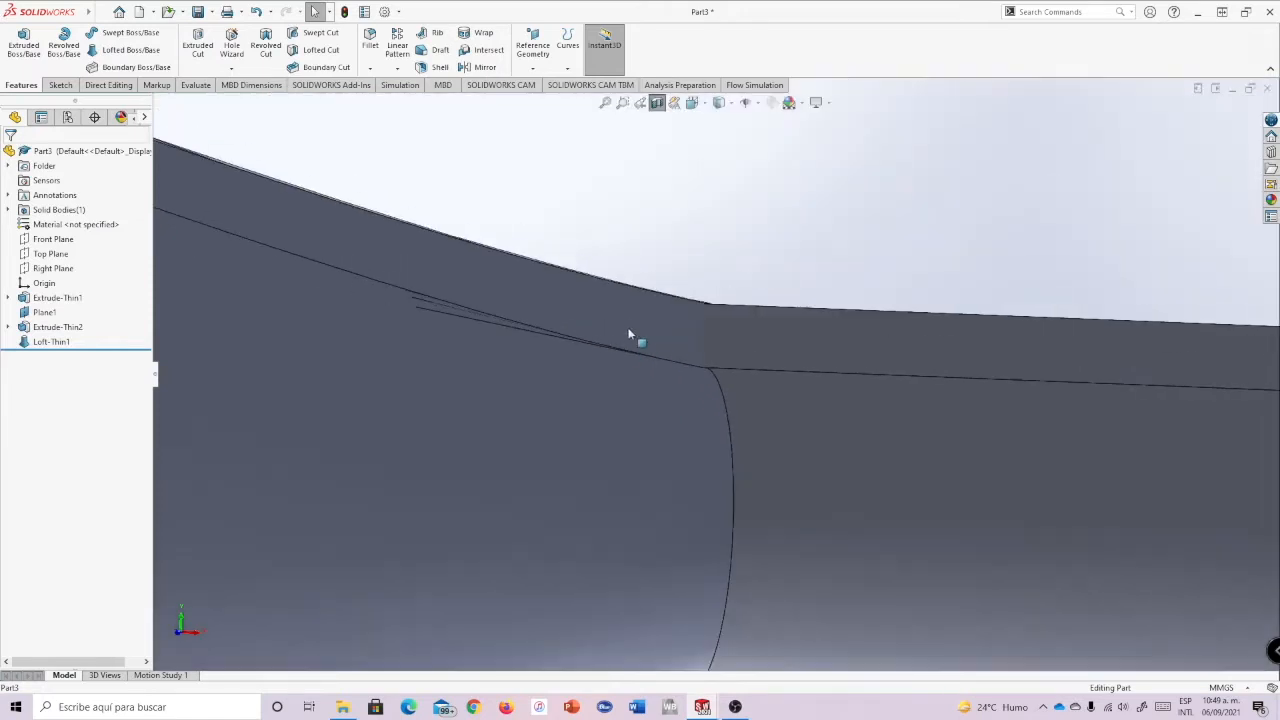
scroll(770, 313, "up", 3)
middle_click_drag(586, 280, 586, 337)
scroll(731, 289, "down", 3)
scroll(743, 283, "up", 1)
scroll(743, 288, "down", 1)
- Inspect the whole sectioned reducer from several angles, checking wall continuity along the lofted transition
middle_click_drag(743, 288, 886, 272)
scroll(600, 371, "up", 3)
scroll(606, 390, "up", 5)
scroll(620, 298, "down", 5)
scroll(922, 458, "up", 5)
scroll(984, 447, "down", 2)
scroll(713, 470, "down", 1)
middle_click_drag(713, 470, 663, 374)
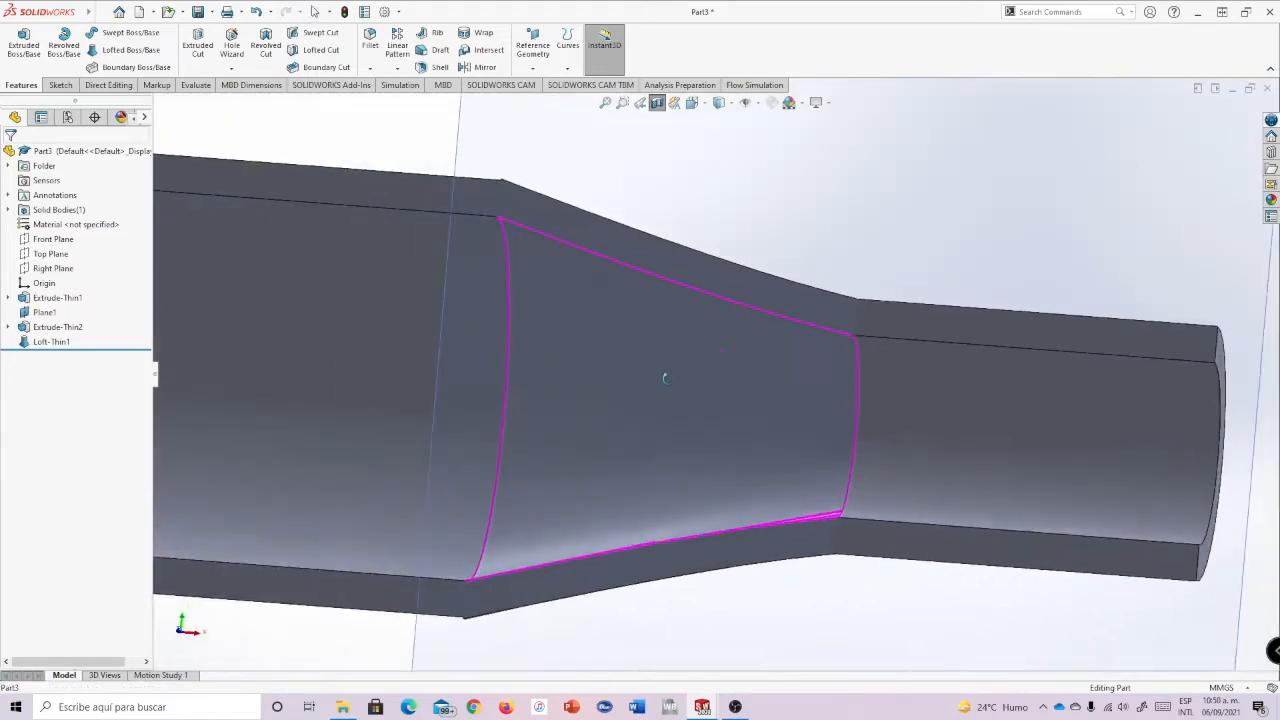
scroll(689, 413, "up", 2)
scroll(600, 395, "down", 2)
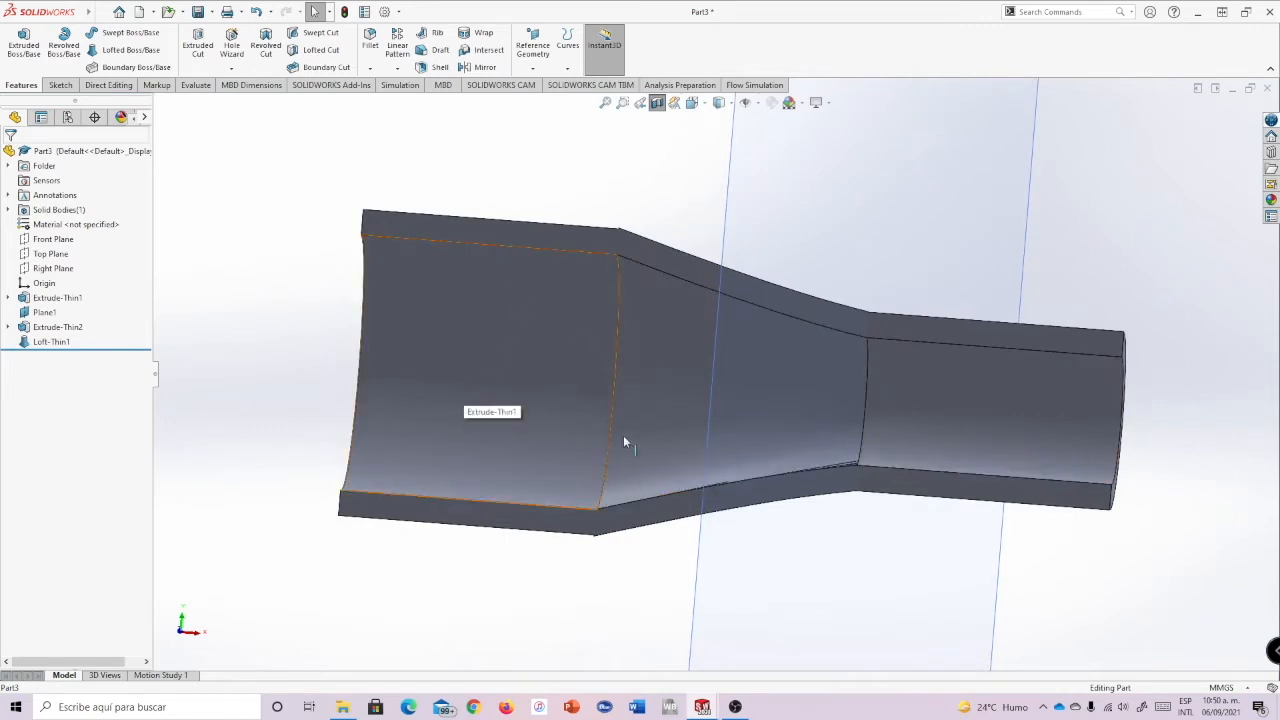
- Reopen the thin loft between the two tubes for editing and set its start constraint to Tangency To Face
mouse_move(906, 431)
middle_mouse_down()
mouse_move(992, 428)
mouse_move(918, 414)
middle_mouse_up()
mouse_move(648, 228)
middle_mouse_down()
mouse_move(666, 220)
mouse_move(635, 206)
mouse_move(662, 235)
middle_mouse_up()
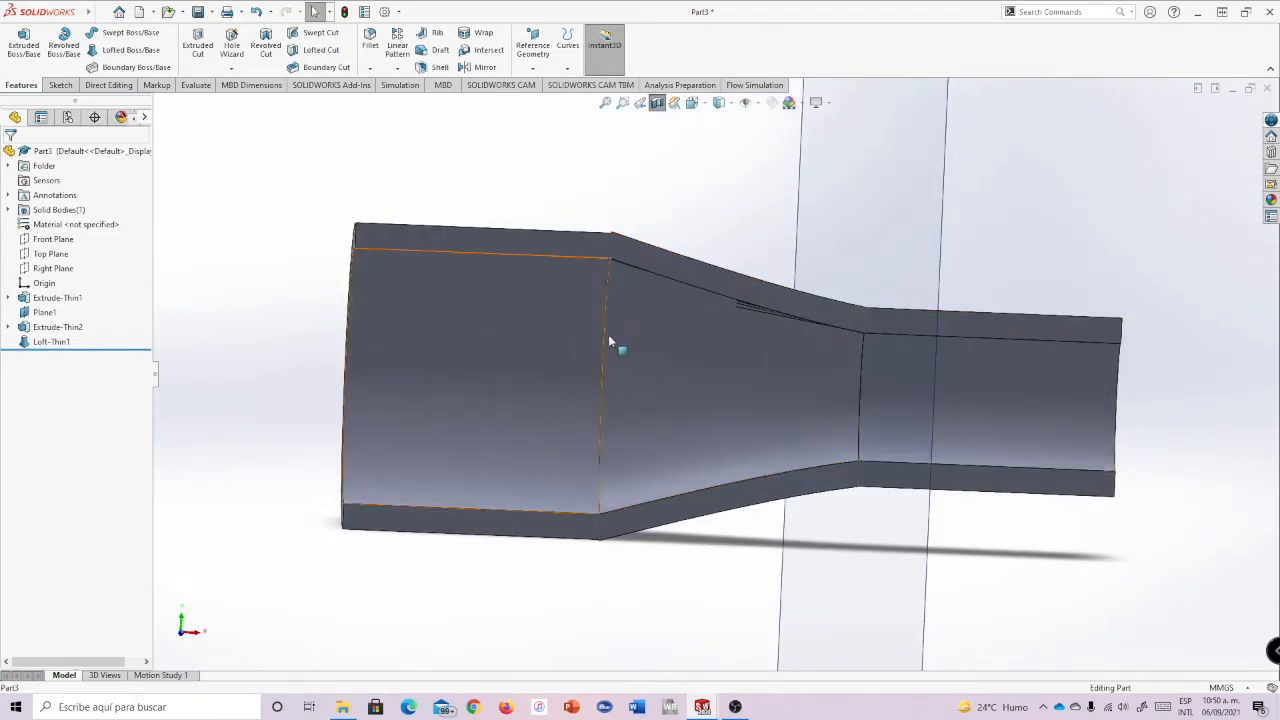
middle_click_drag(657, 234, 649, 305)
middle_click_drag(728, 263, 706, 186)
middle_click_drag(872, 289, 833, 231)
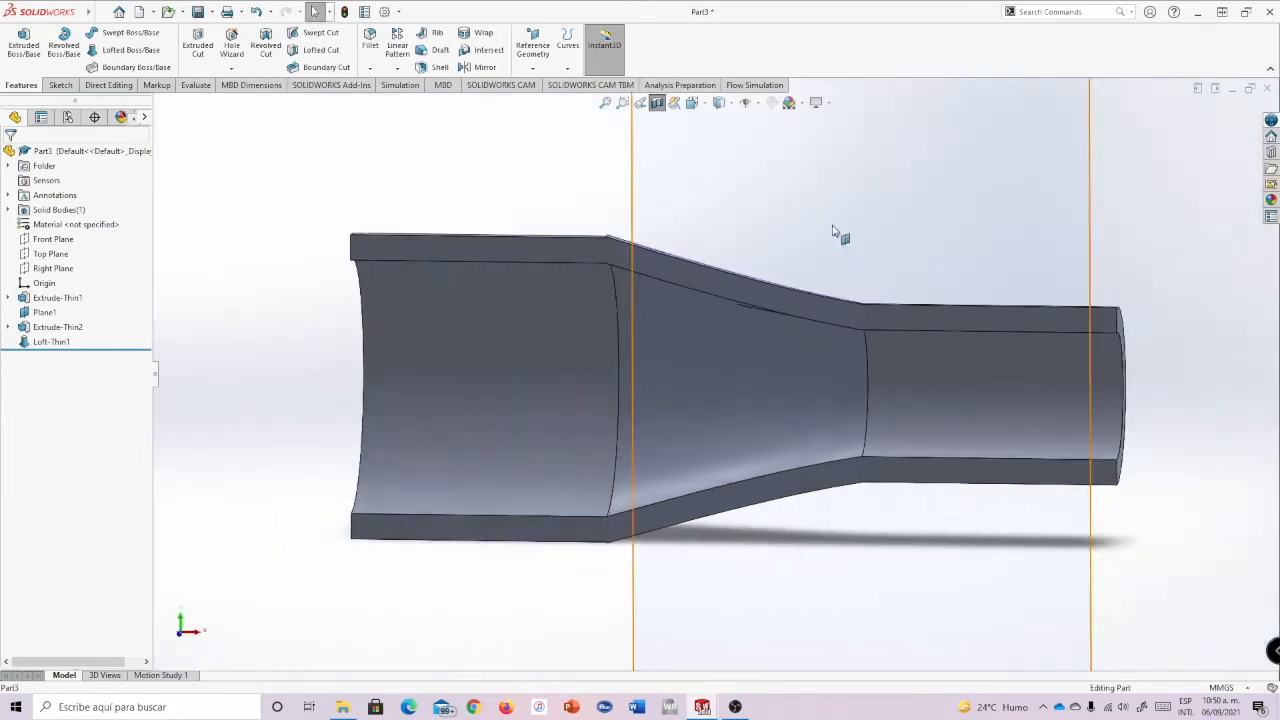
left_click(45, 342)
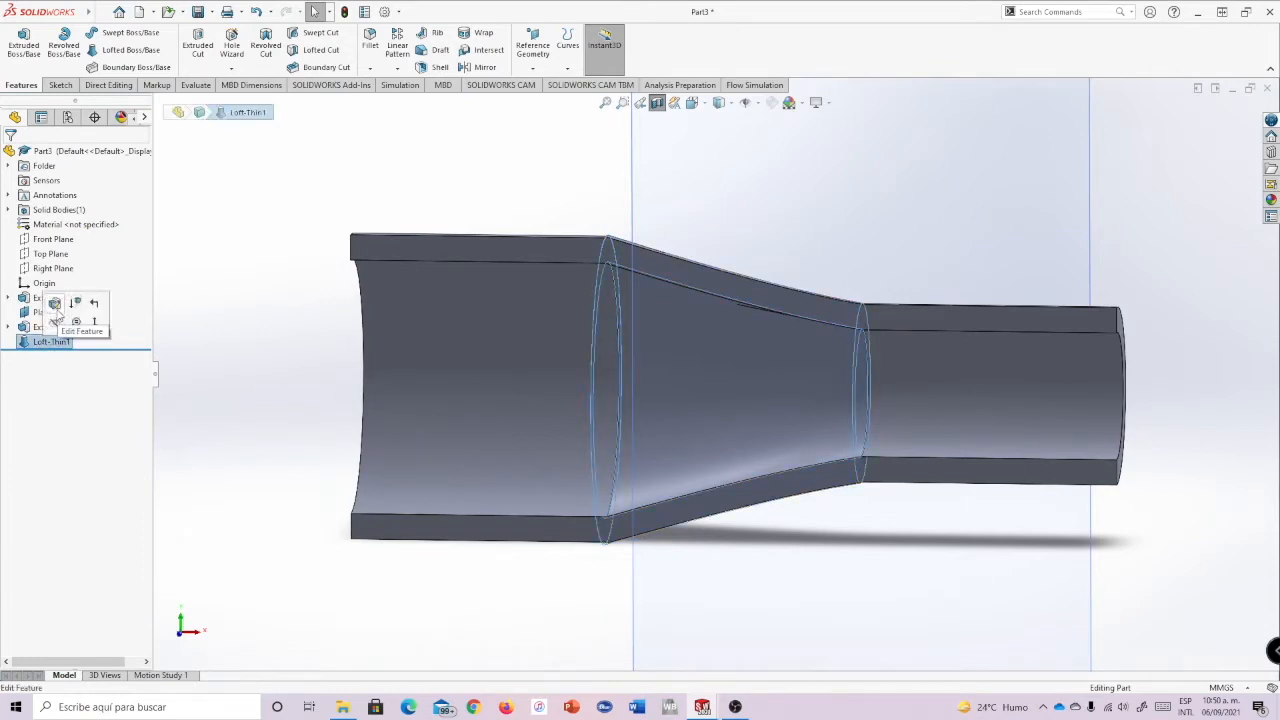
left_click(55, 304)
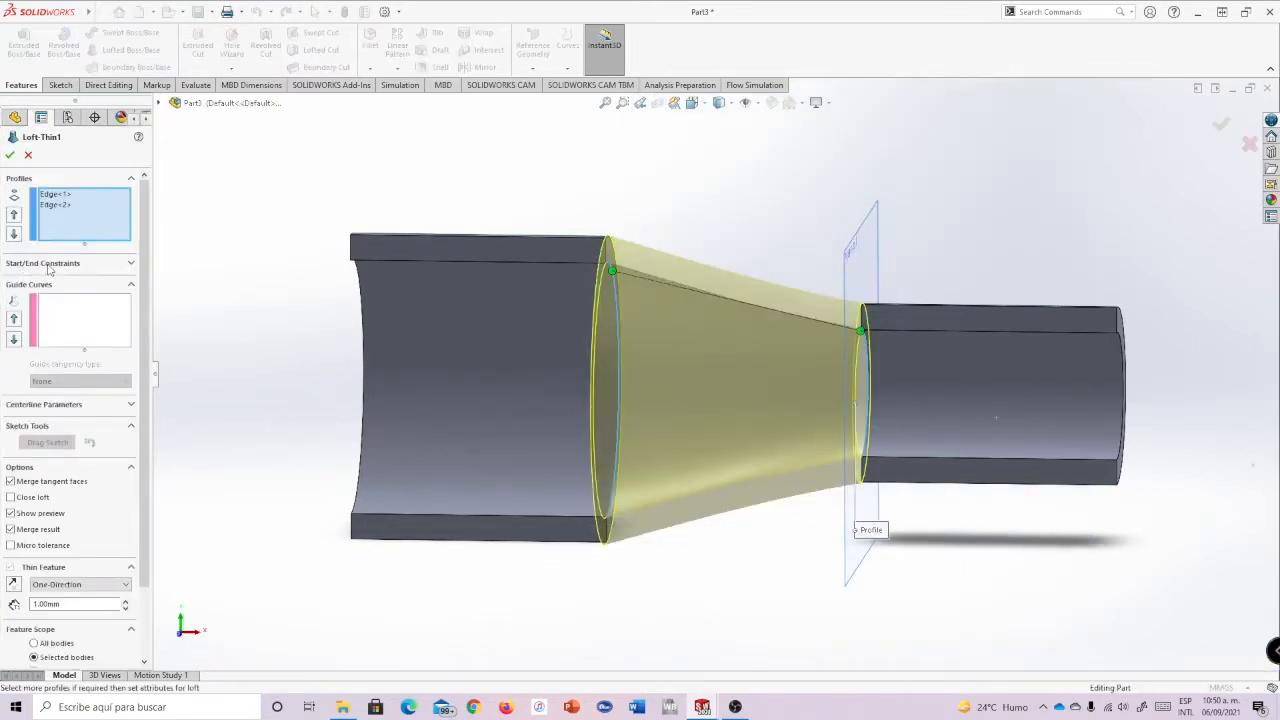
left_click(131, 265)
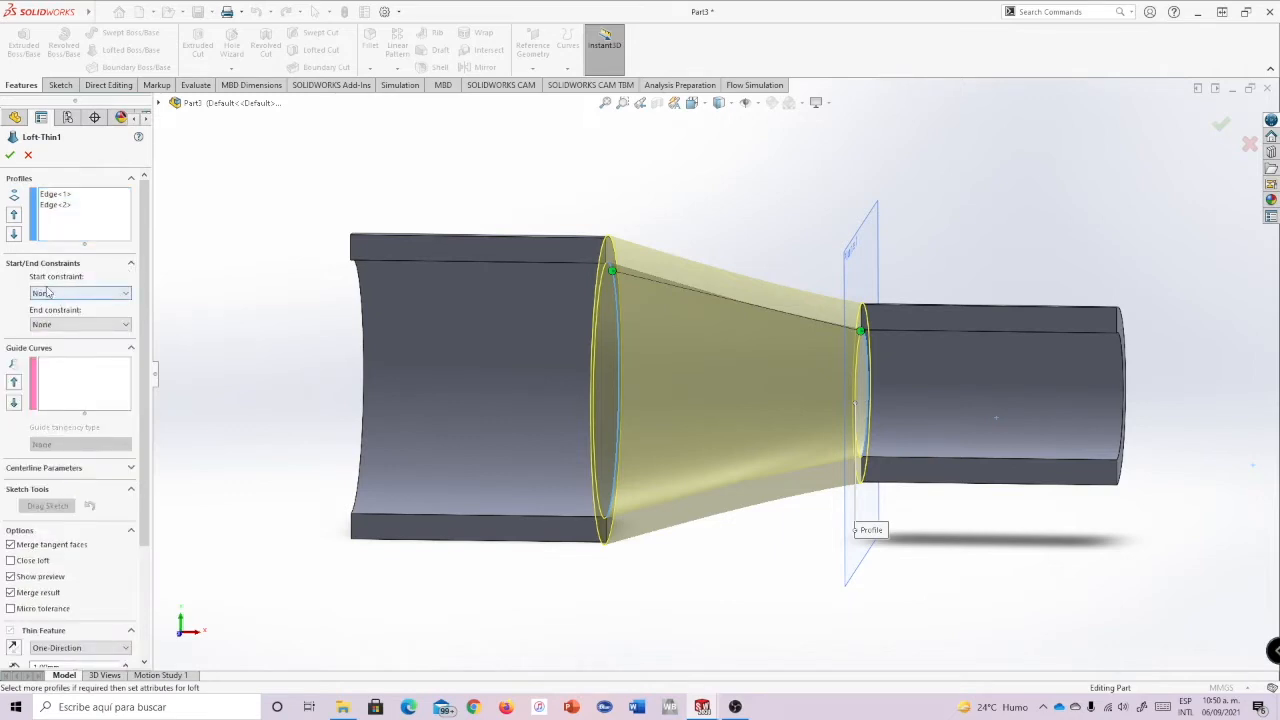
left_click(127, 294)
left_click(88, 332)
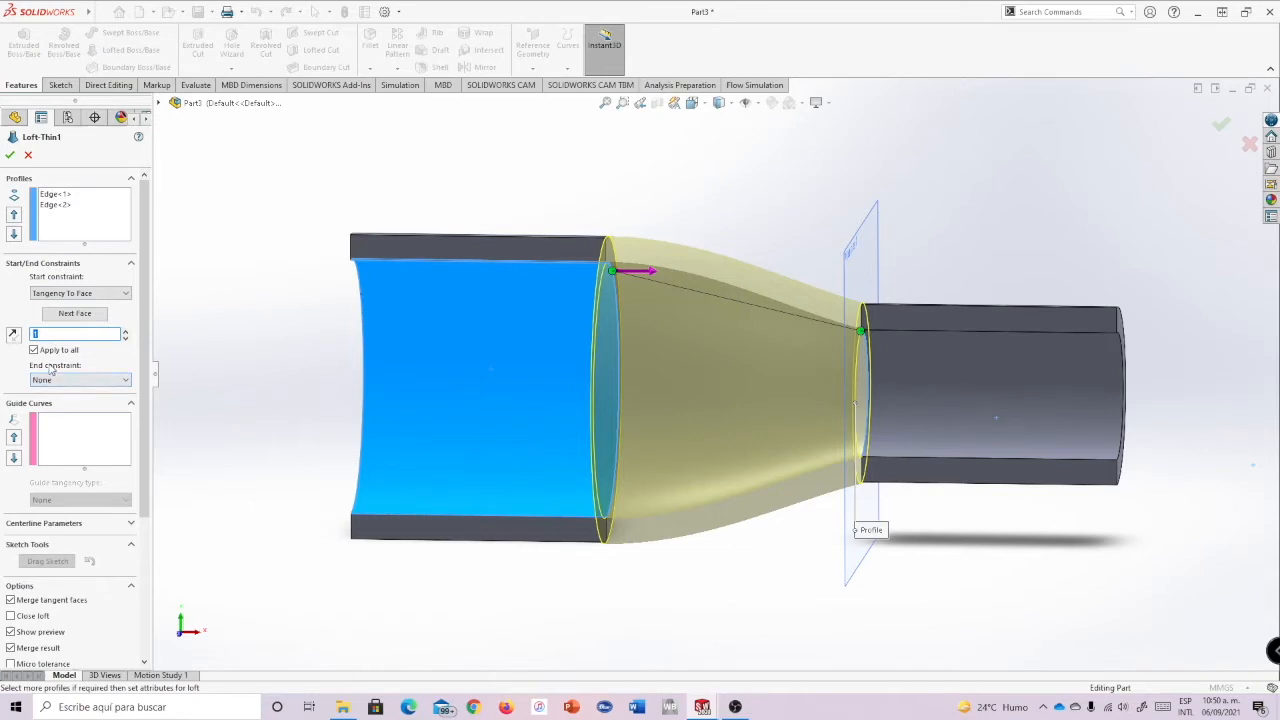
- Set the loft's end constraint to Tangency To Face and accept the edited loft
left_click(125, 380)
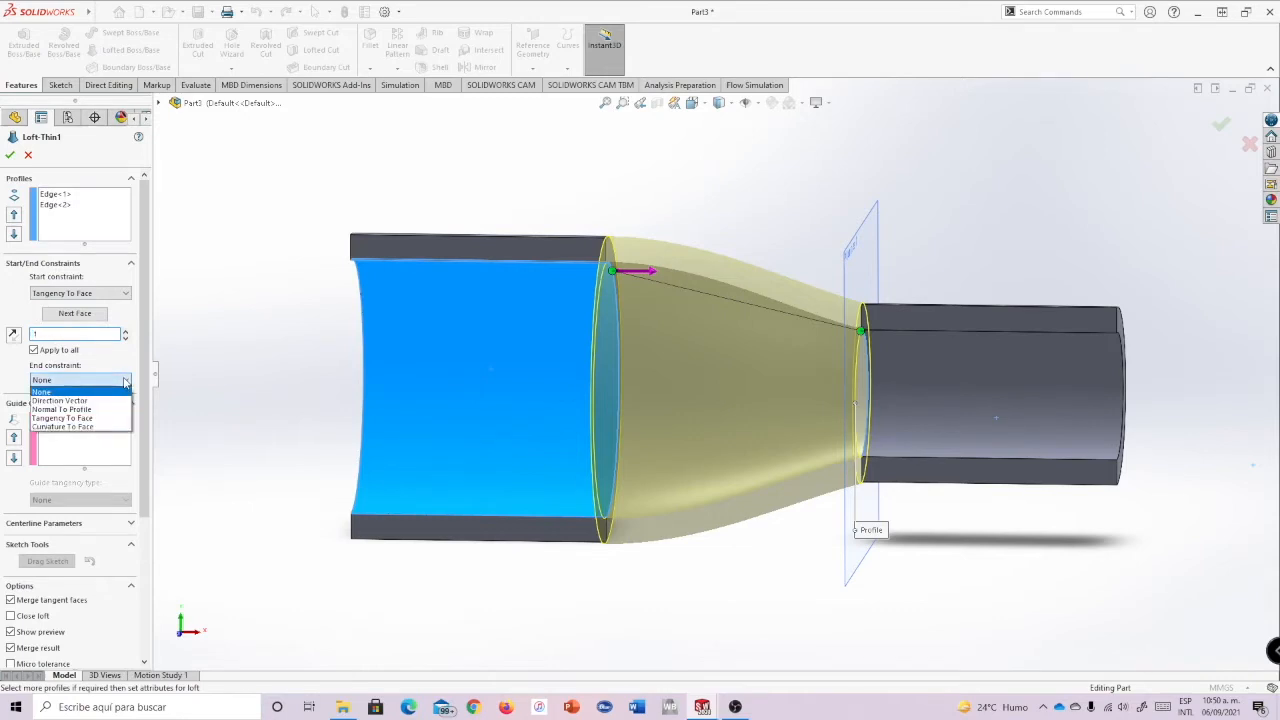
left_click(79, 418)
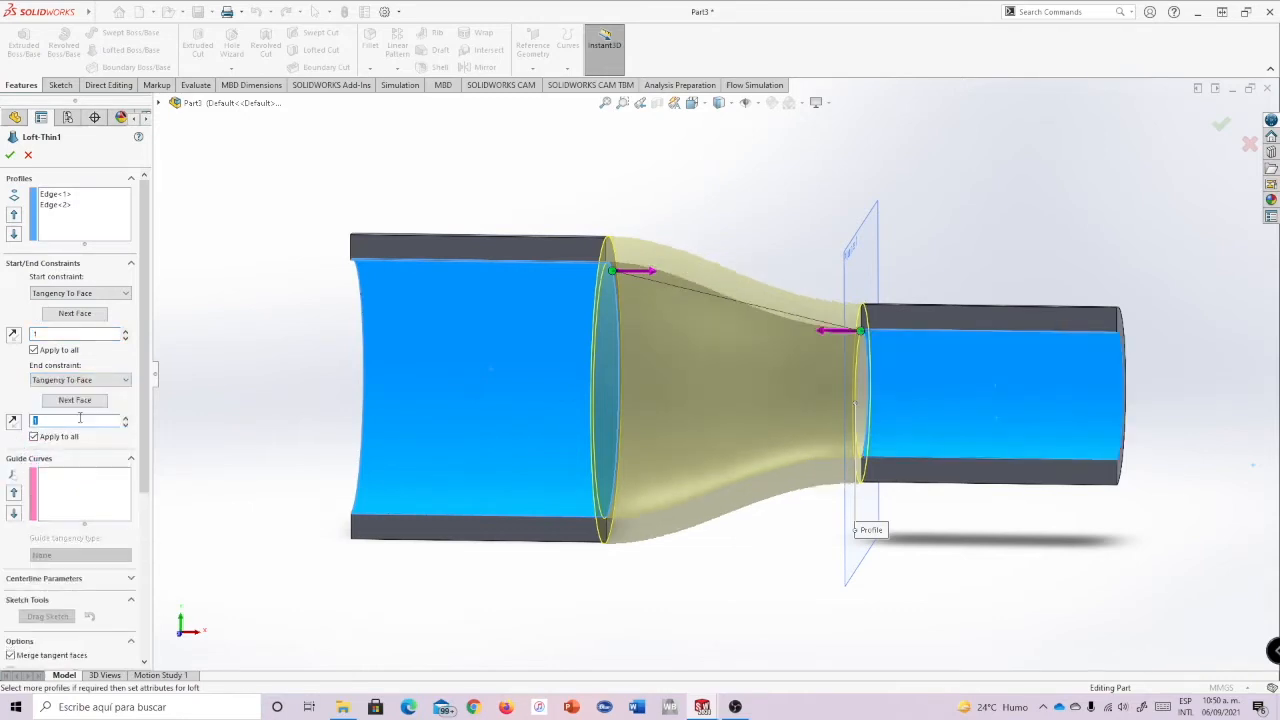
mouse_move(1021, 257)
middle_mouse_down()
mouse_move(1000, 283)
mouse_move(1003, 262)
middle_mouse_up()
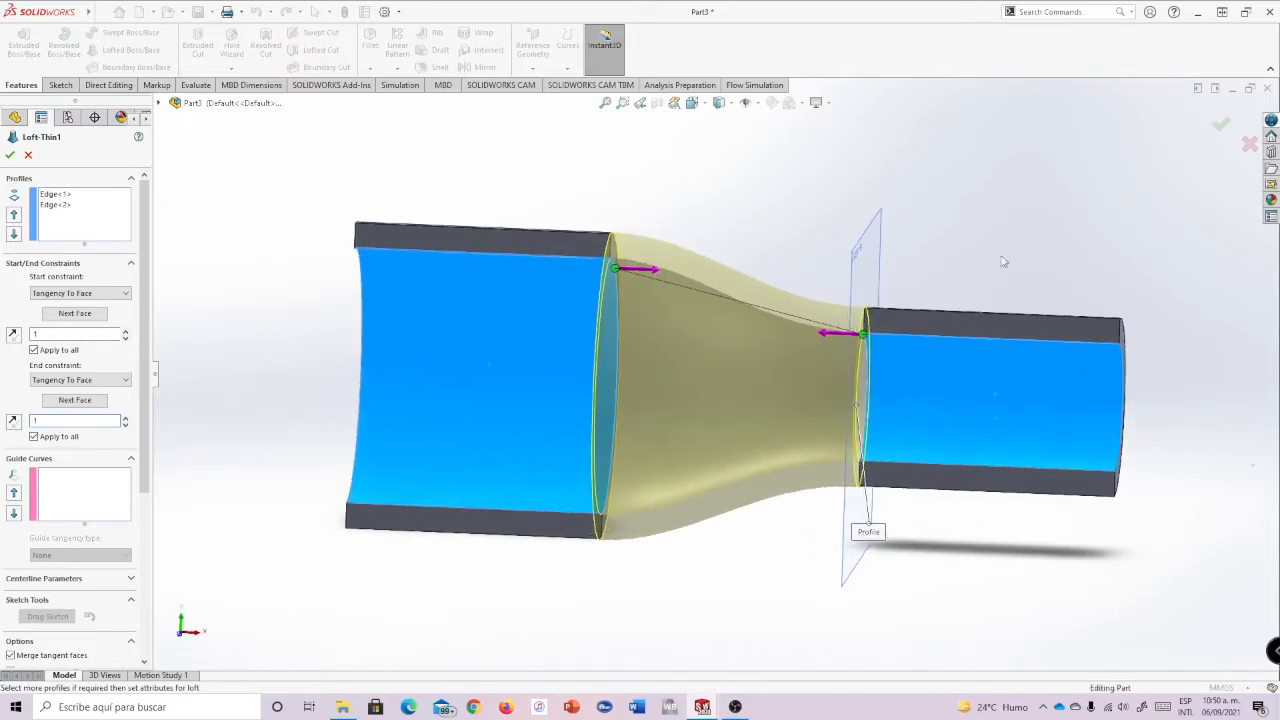
left_click(11, 155)
- Examine the wall of the tangent loft in section, especially where its upper cut edge meets the small tube
middle_click_drag(779, 222, 660, 240)
scroll(649, 288, "down", 10)
middle_click(882, 315)
middle_click_drag(882, 315, 932, 310)
scroll(931, 340, "up", 9)
middle_click_drag(1014, 423, 988, 470)
scroll(989, 478, "down", 5)
scroll(960, 445, "down", 8)
scroll(737, 363, "up", 14)
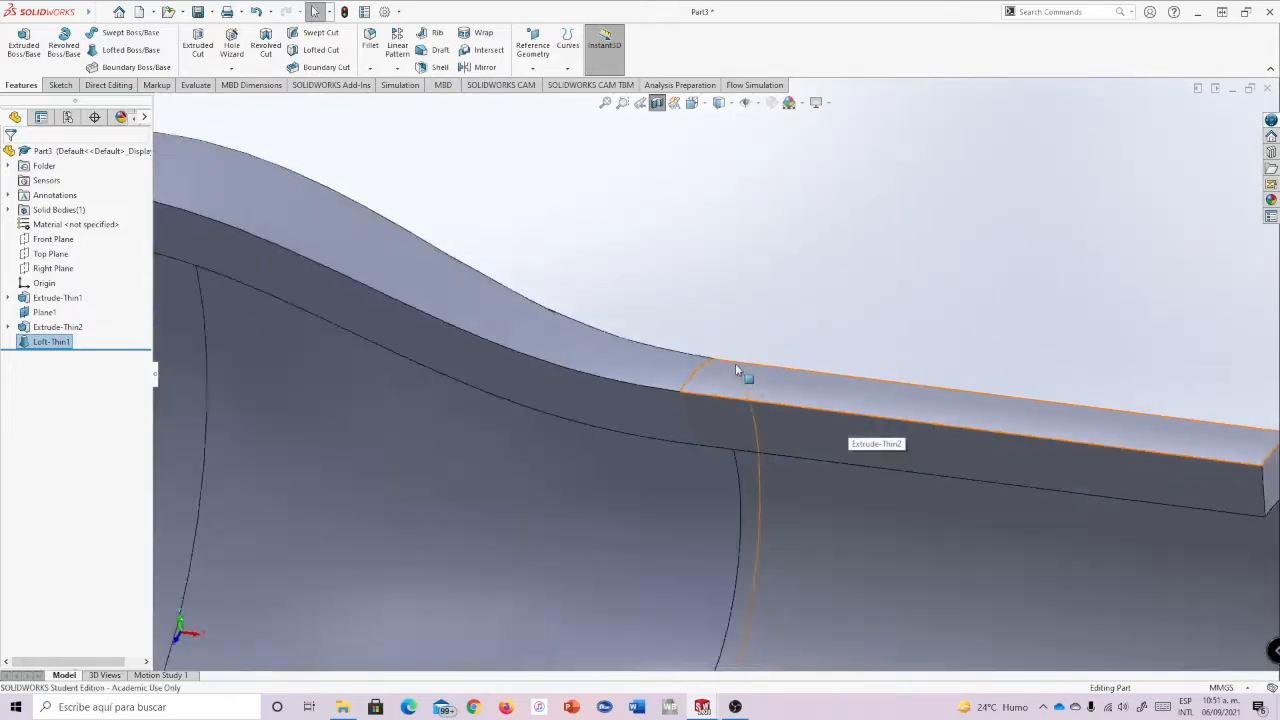
- Examine the lower cut edge and inner seams where the loft meets the tubes, including the whole sectioned profile
middle_click_drag(758, 368, 763, 426)
scroll(629, 477, "down", 10)
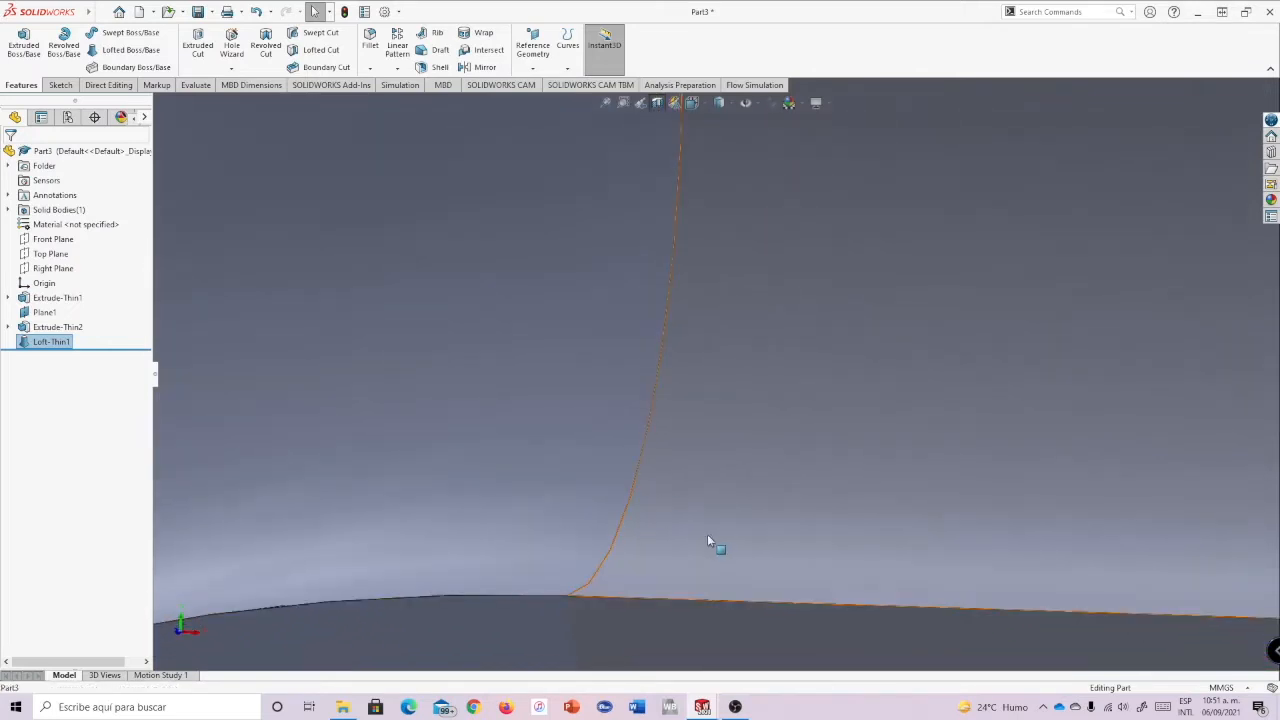
scroll(714, 540, "up", 10)
scroll(478, 440, "down", 5)
scroll(478, 440, "down", 4)
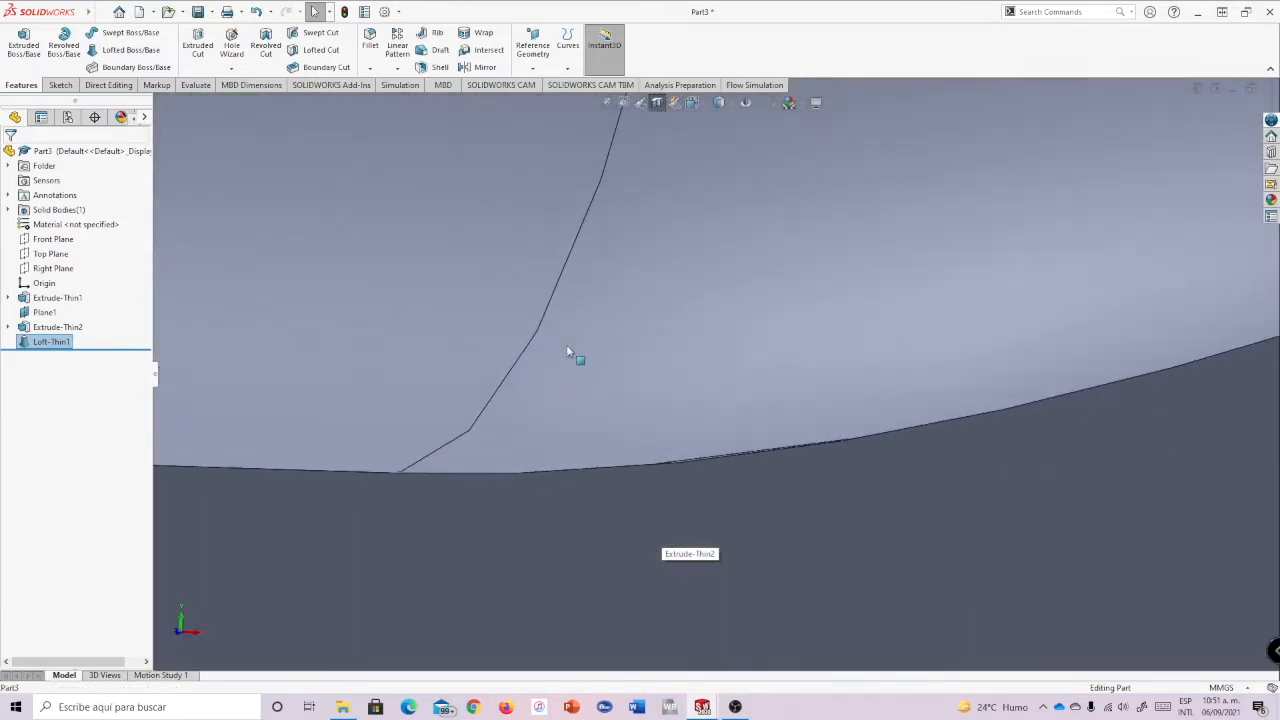
scroll(594, 349, "up", 12)
scroll(750, 326, "down", 8)
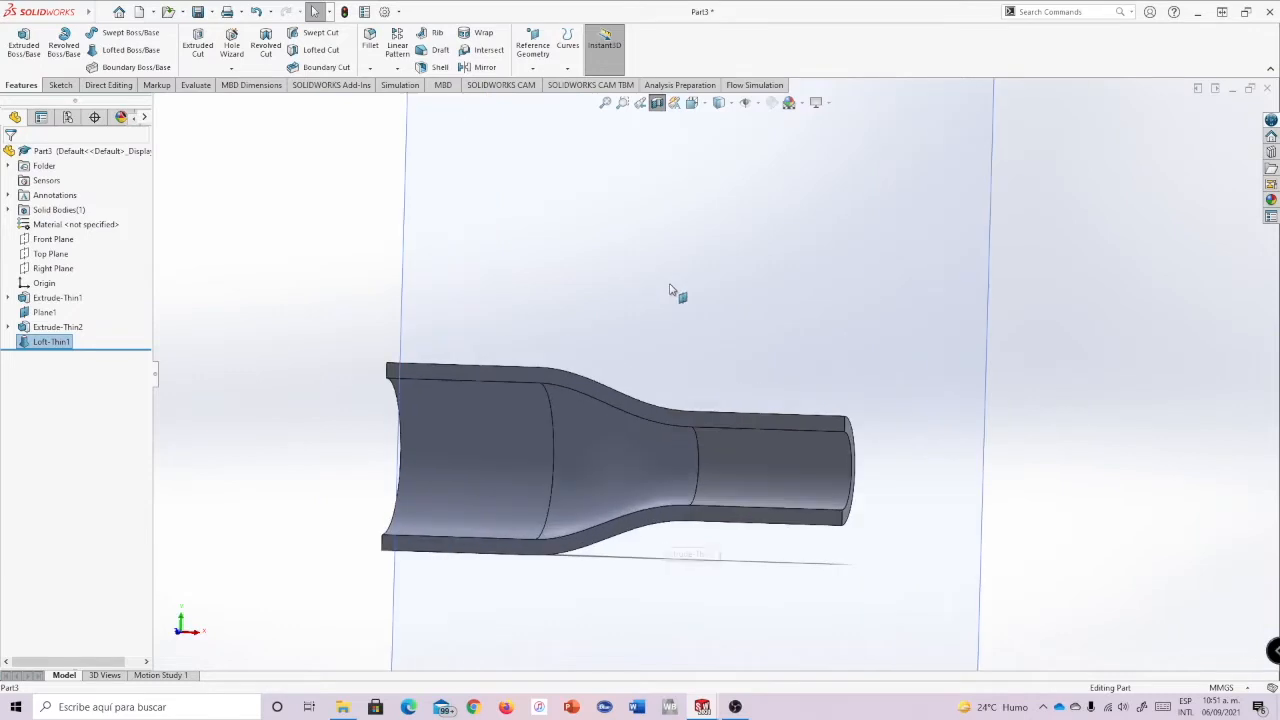
- Turn off the section view and start a sketch on the large tube's ring-shaped end face
middle_click_drag(740, 380, 665, 456)
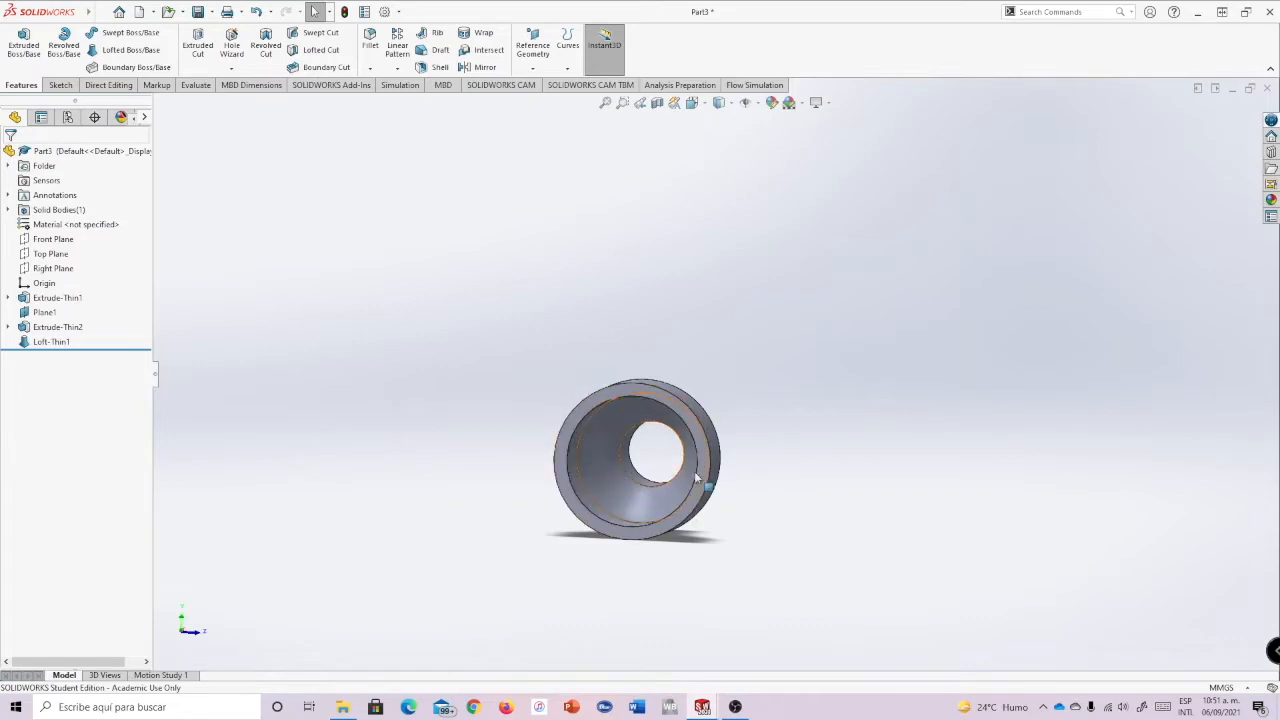
middle_click_drag(661, 488, 693, 414)
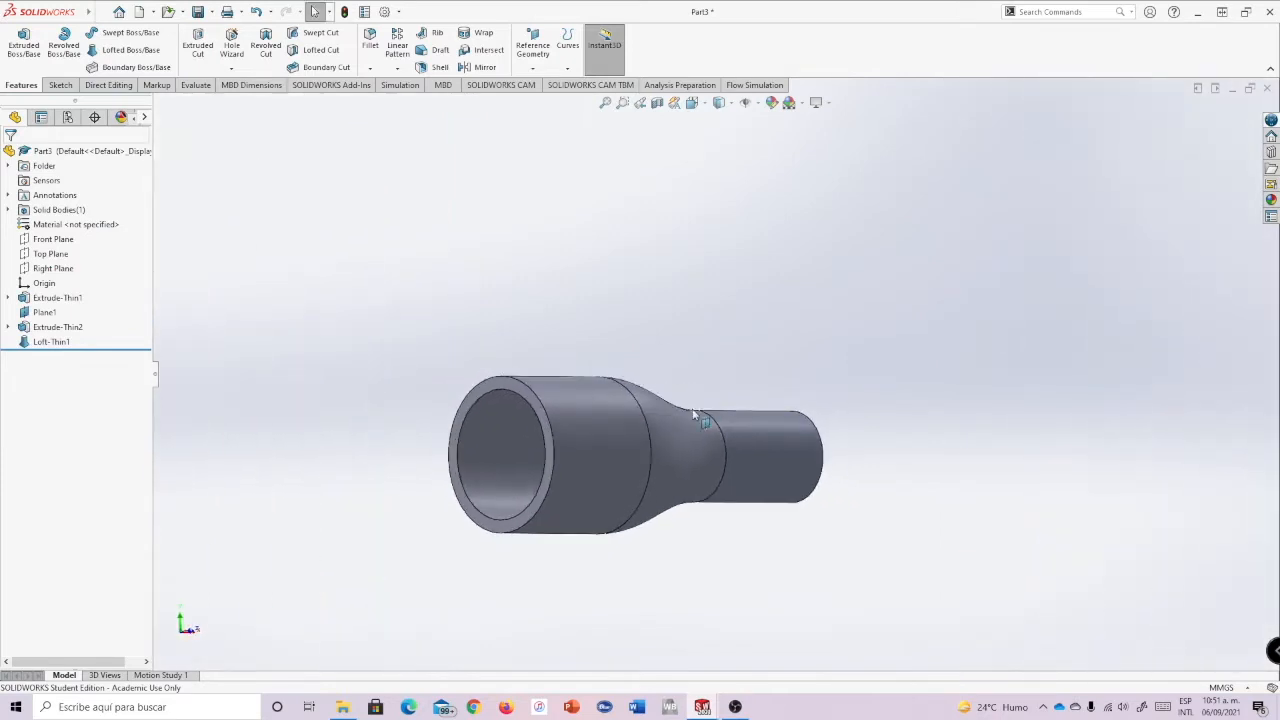
left_click(501, 385)
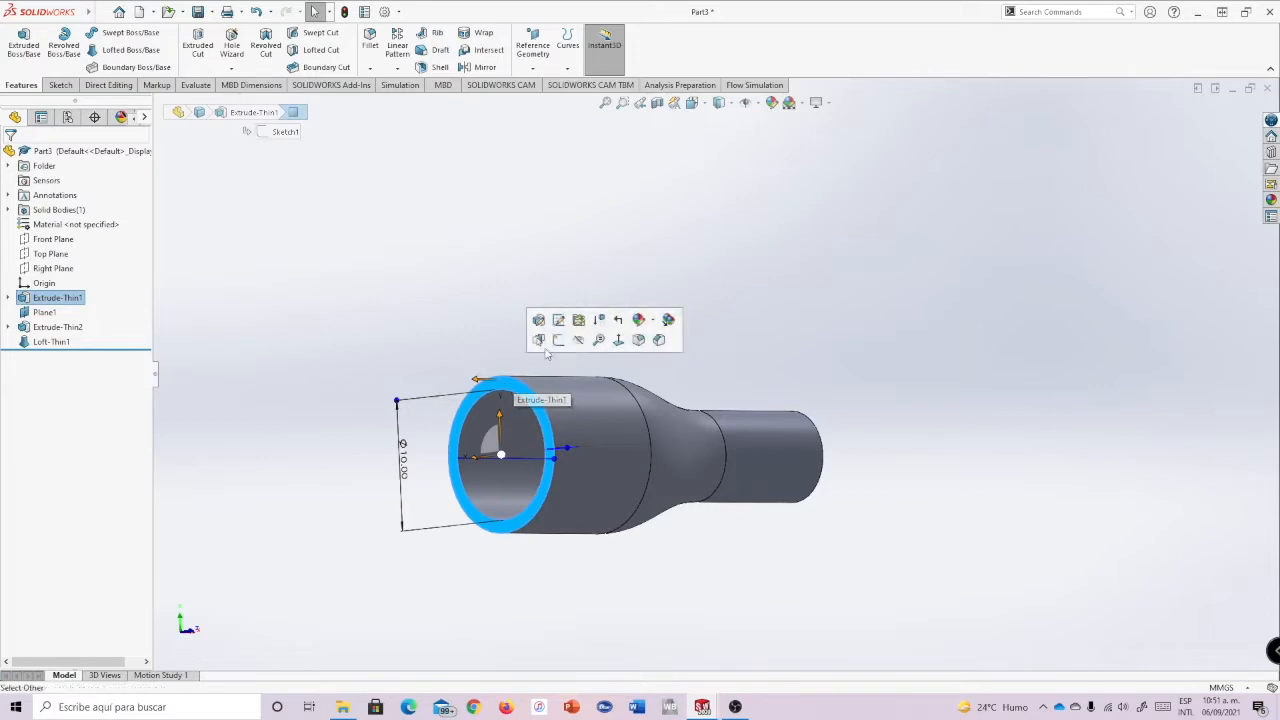
left_click(510, 372)
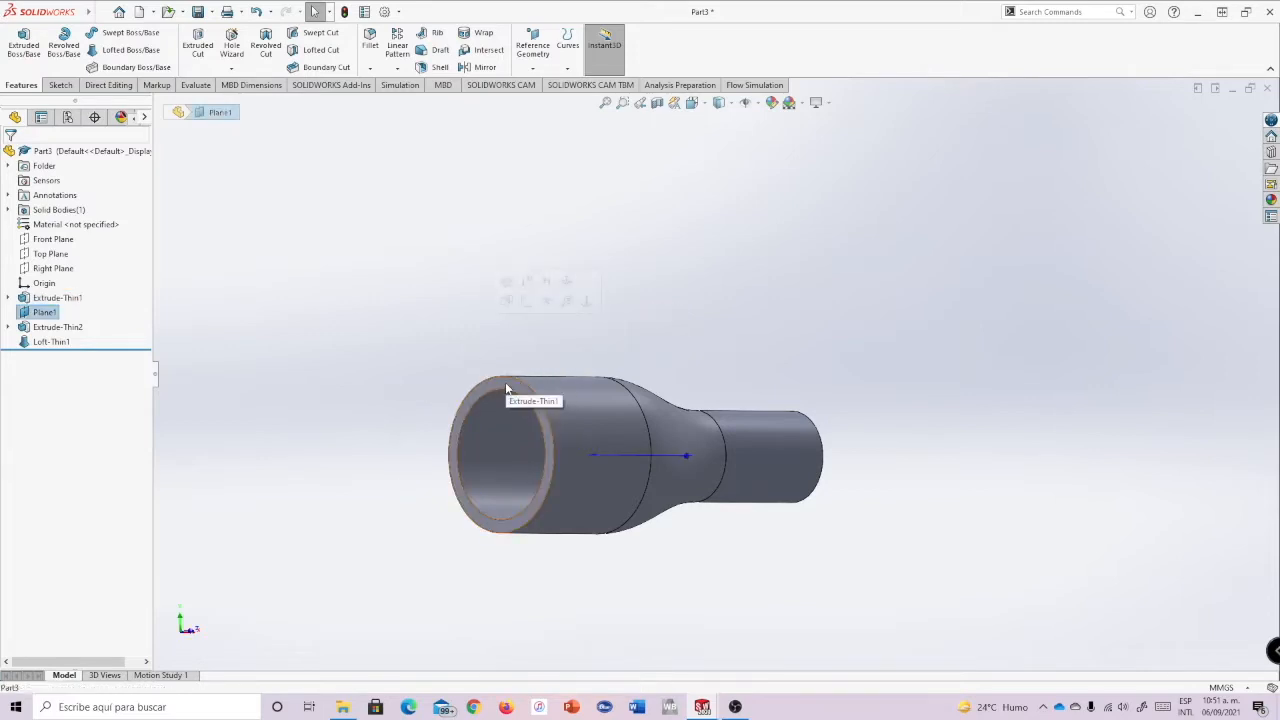
left_click(517, 383)
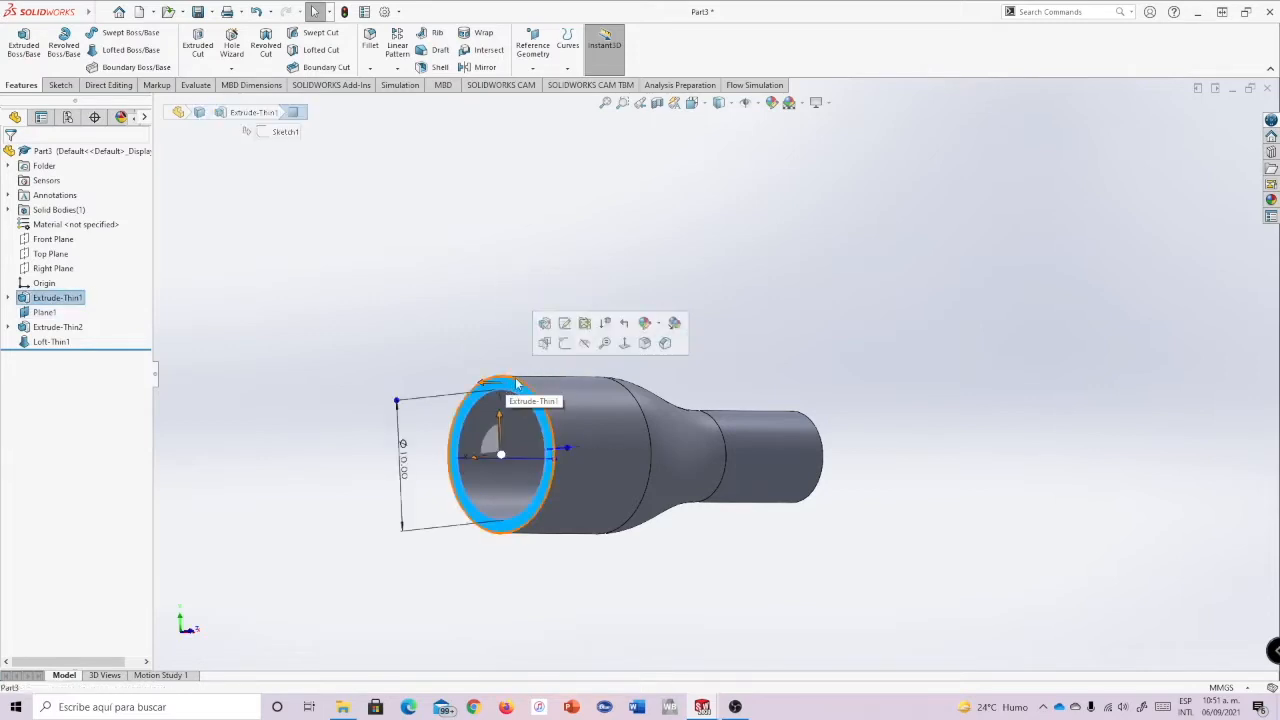
left_click(565, 343)
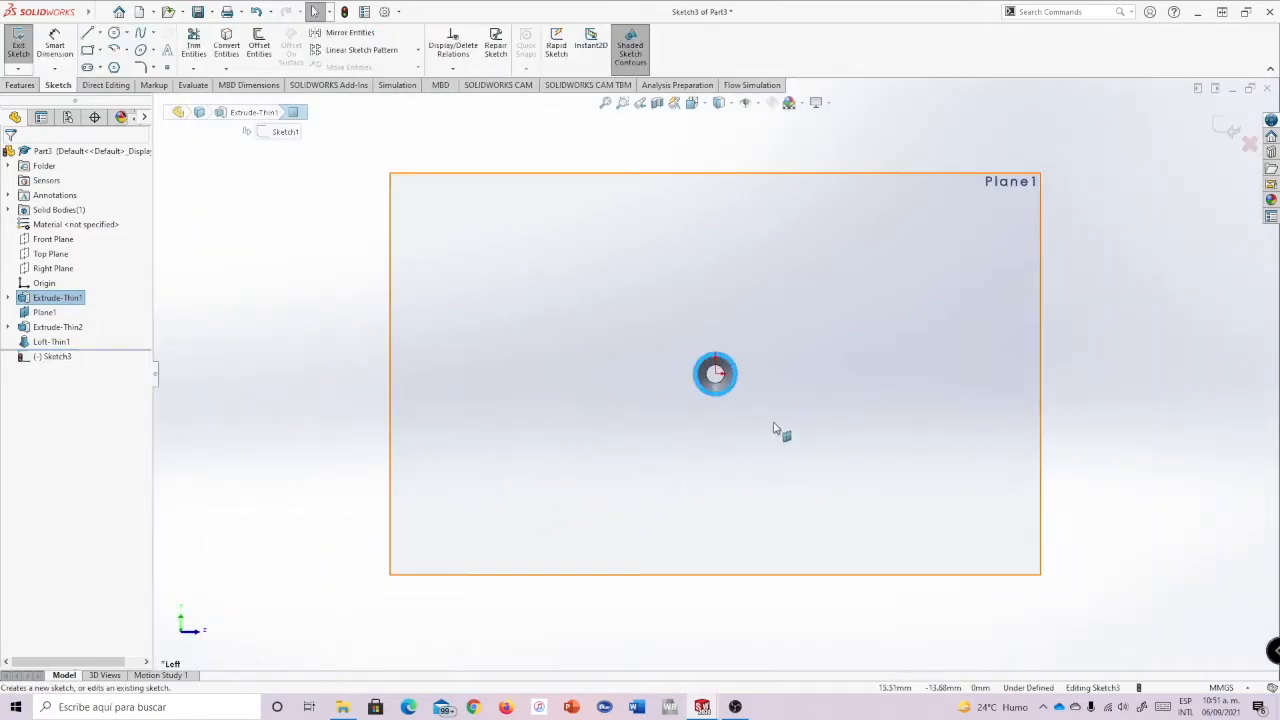
- Sketch a 180° centerpoint arc centred on the origin, with a radius of about 1.5 mm, opening downward
scroll(575, 286, "down", 6)
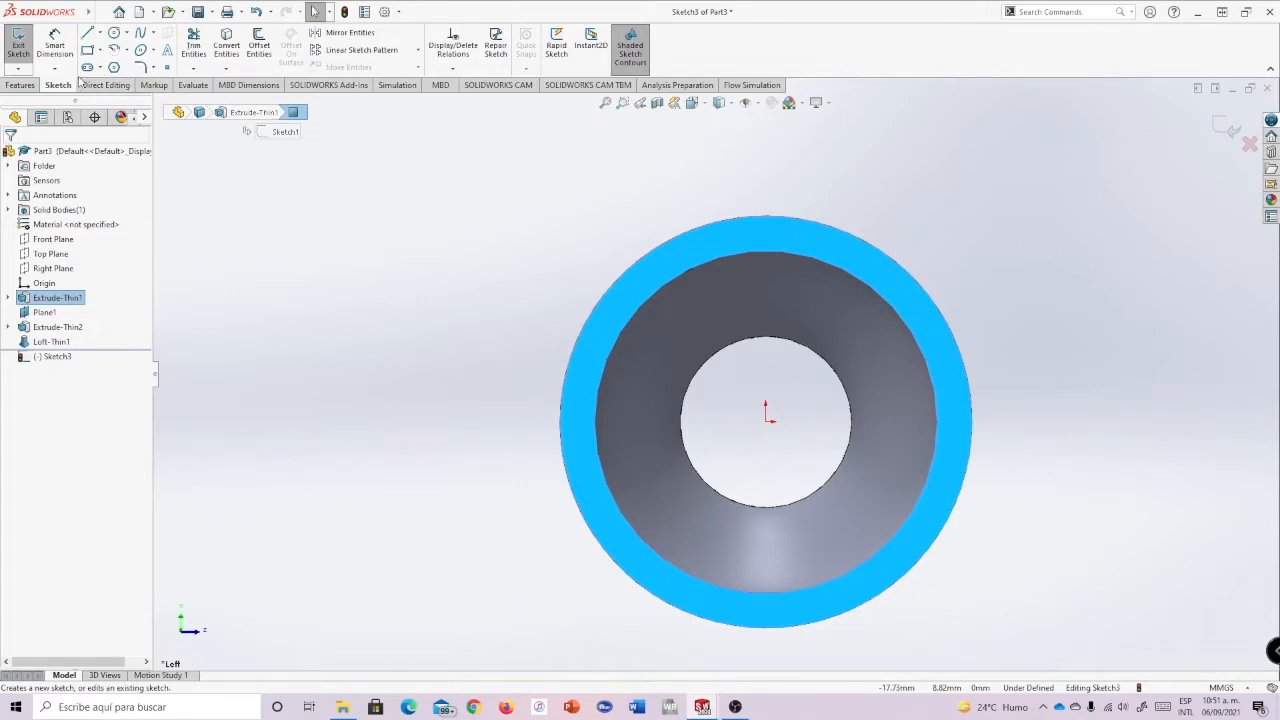
left_click(126, 50)
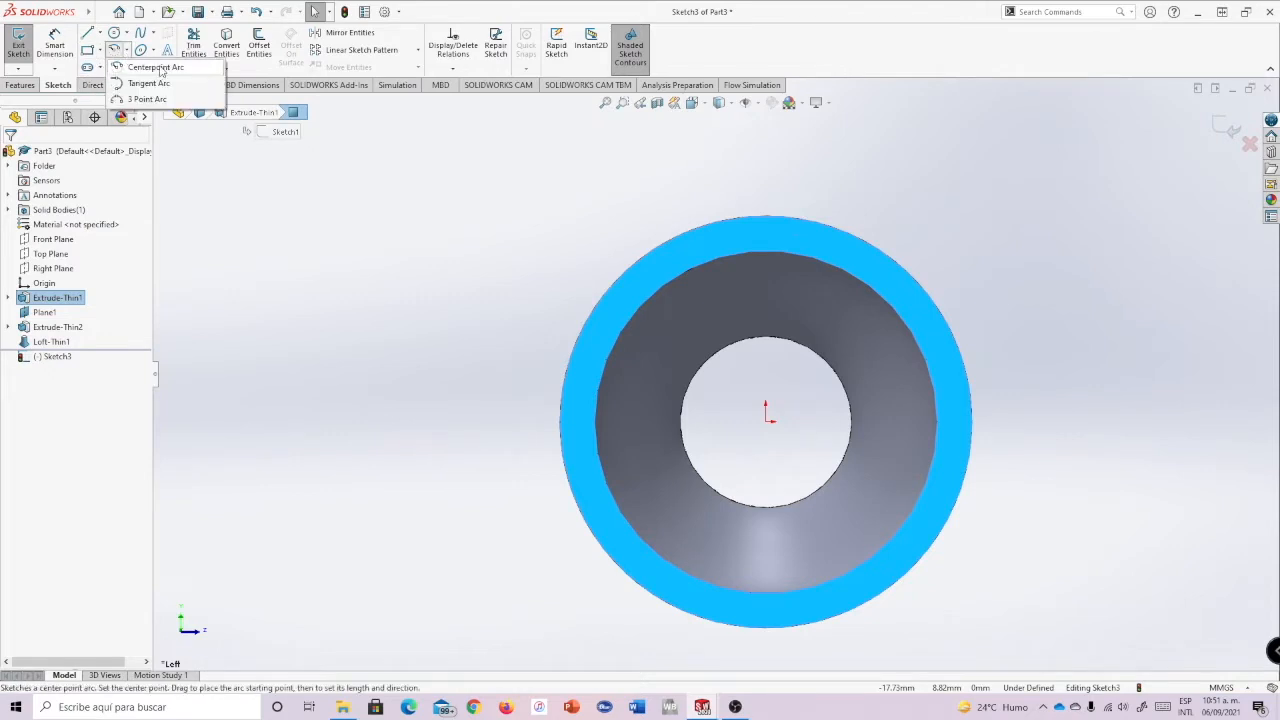
left_click(146, 70)
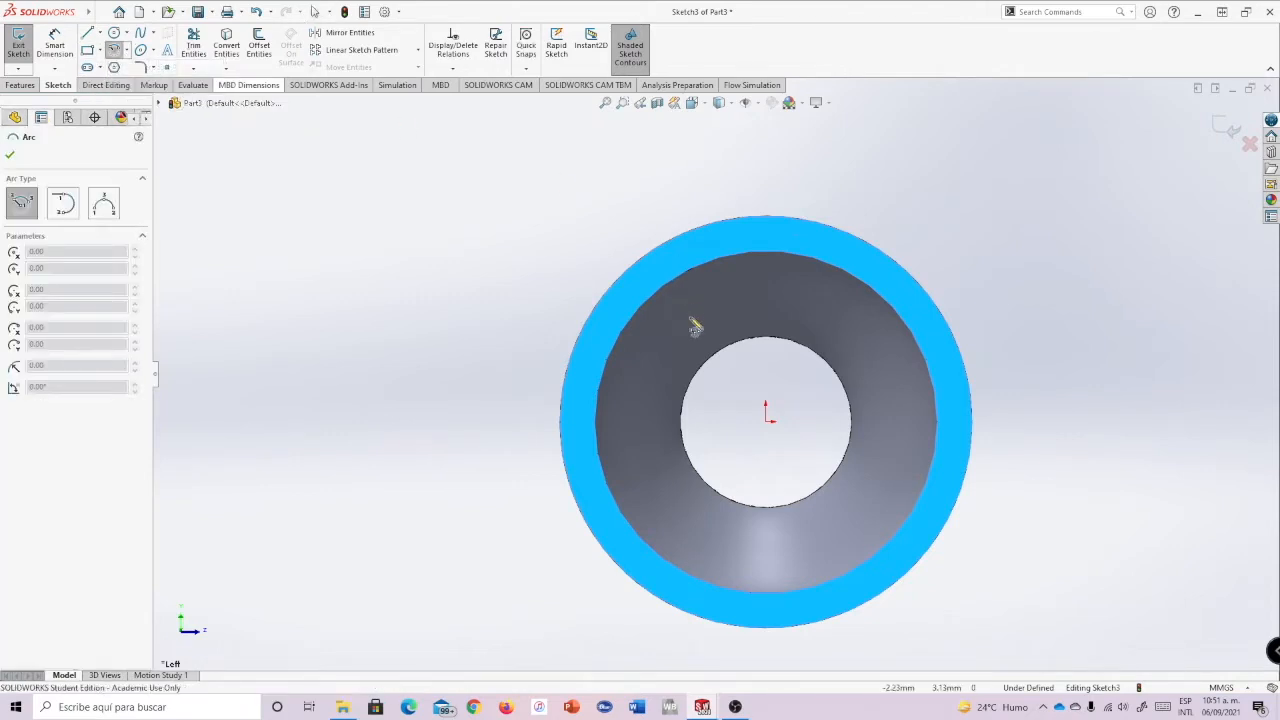
left_click(766, 421)
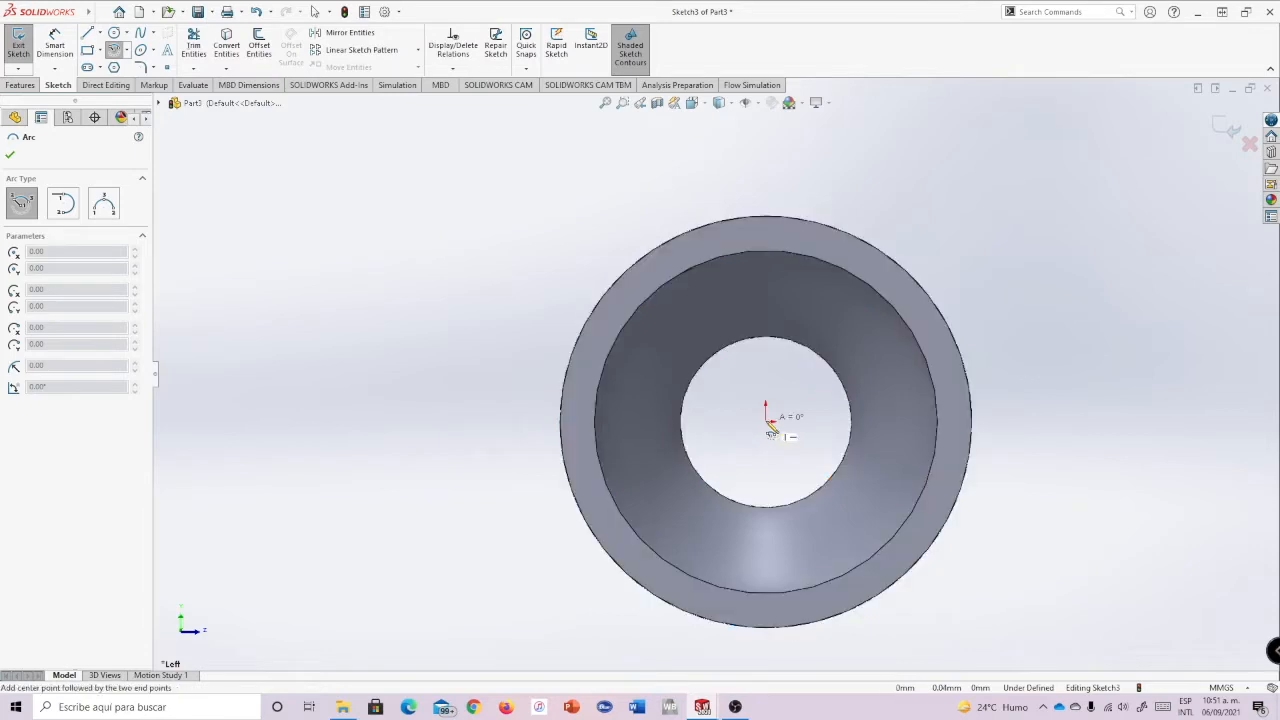
left_click(818, 425)
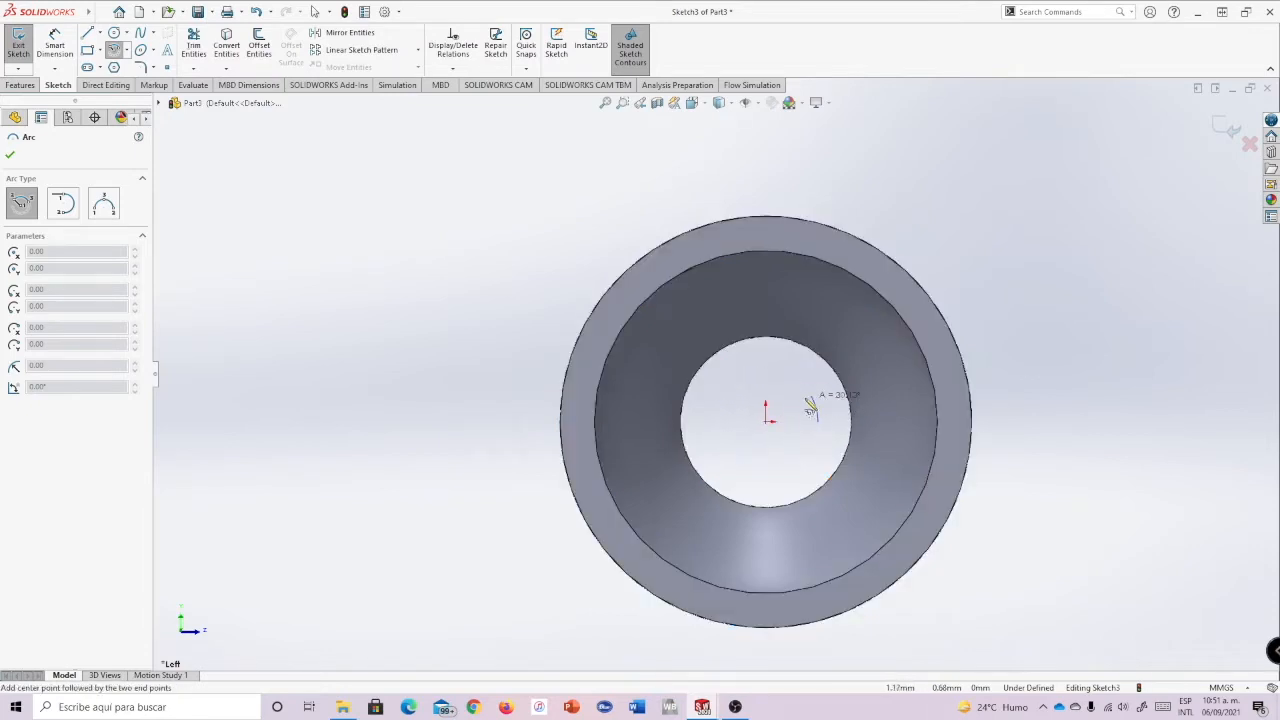
left_click(745, 430)
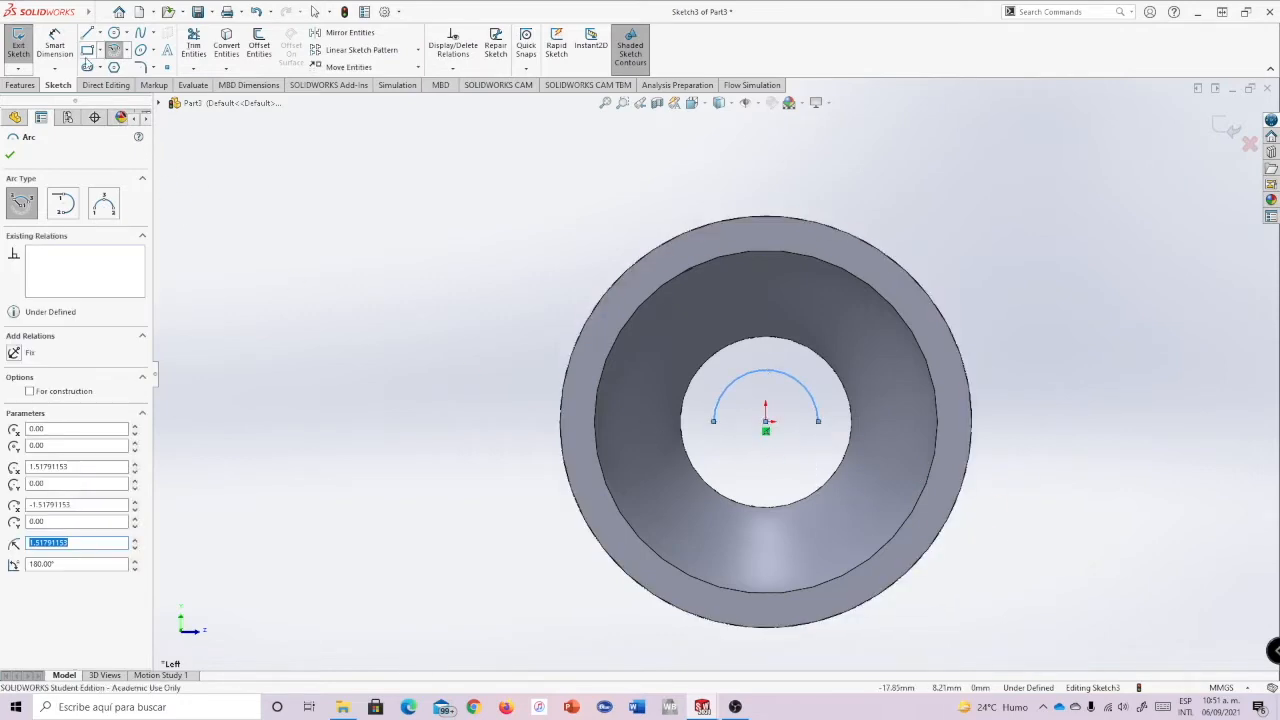
- Close the semicircle with a horizontal line joining its two endpoints
left_click(88, 34)
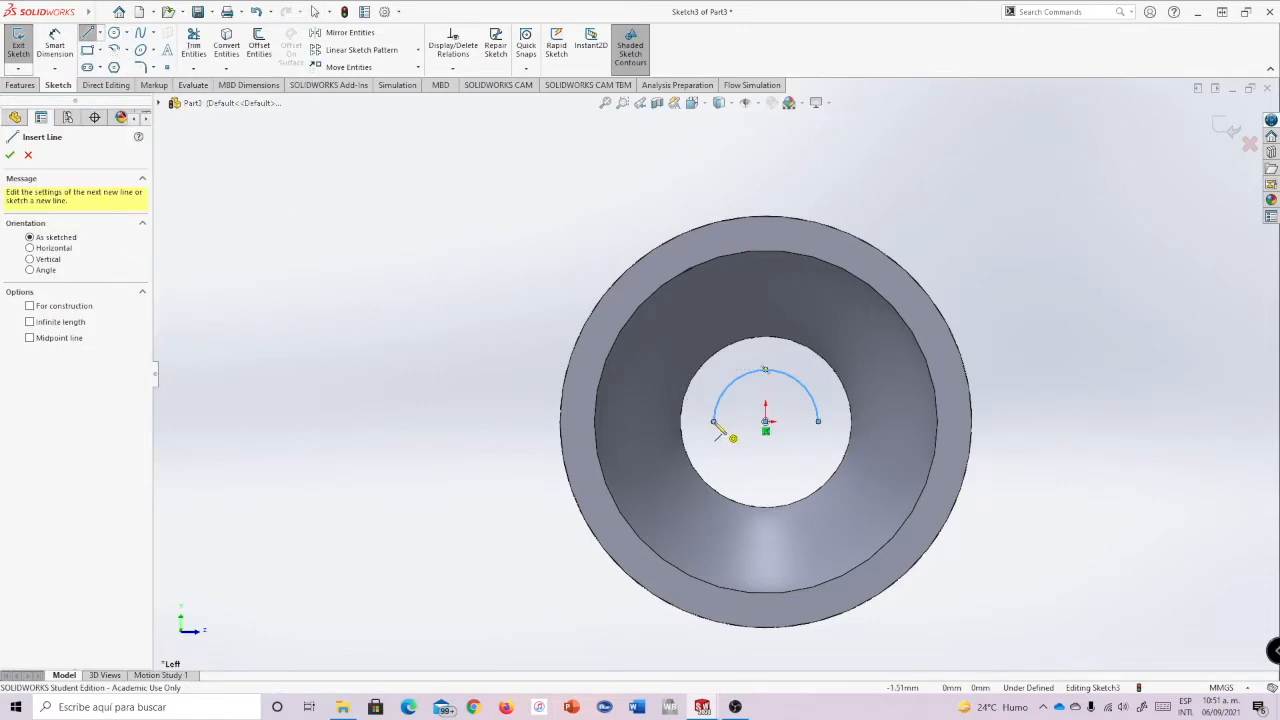
left_click(713, 421)
left_click(818, 421)
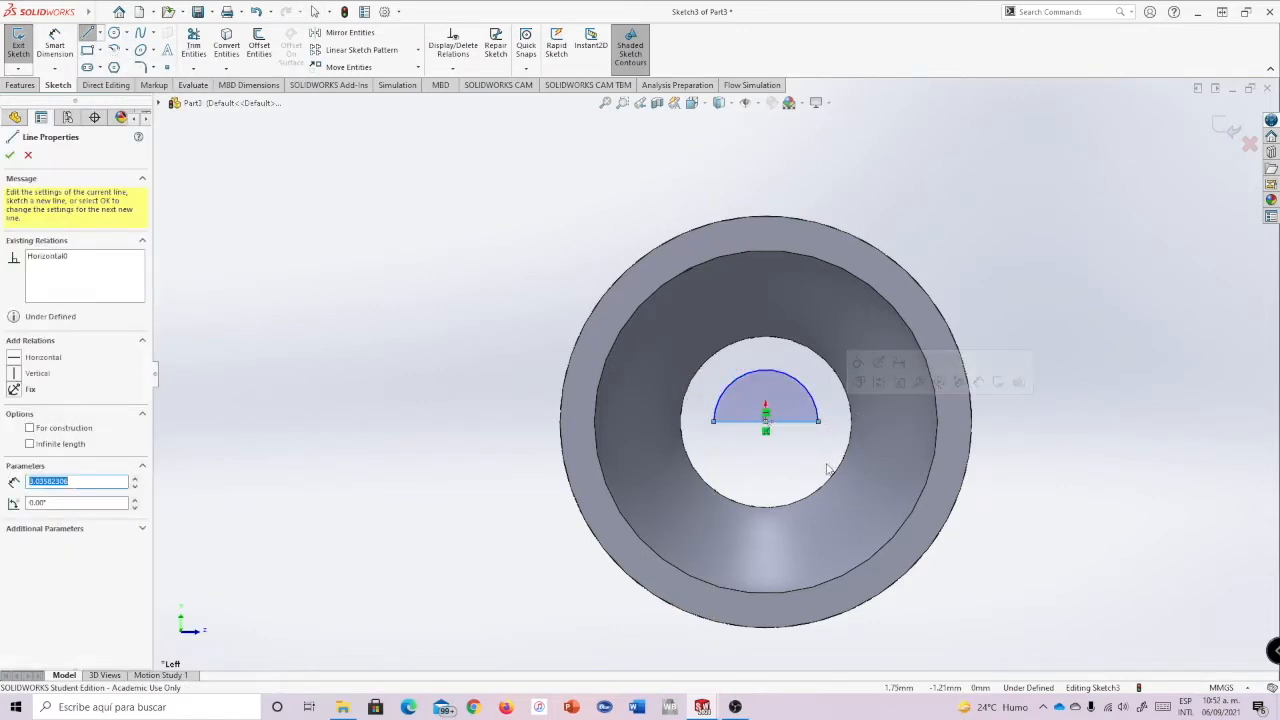
- Dimension the arc with a radius of 2.5 mm
left_click(55, 50)
left_click(802, 383)
left_click(858, 332)
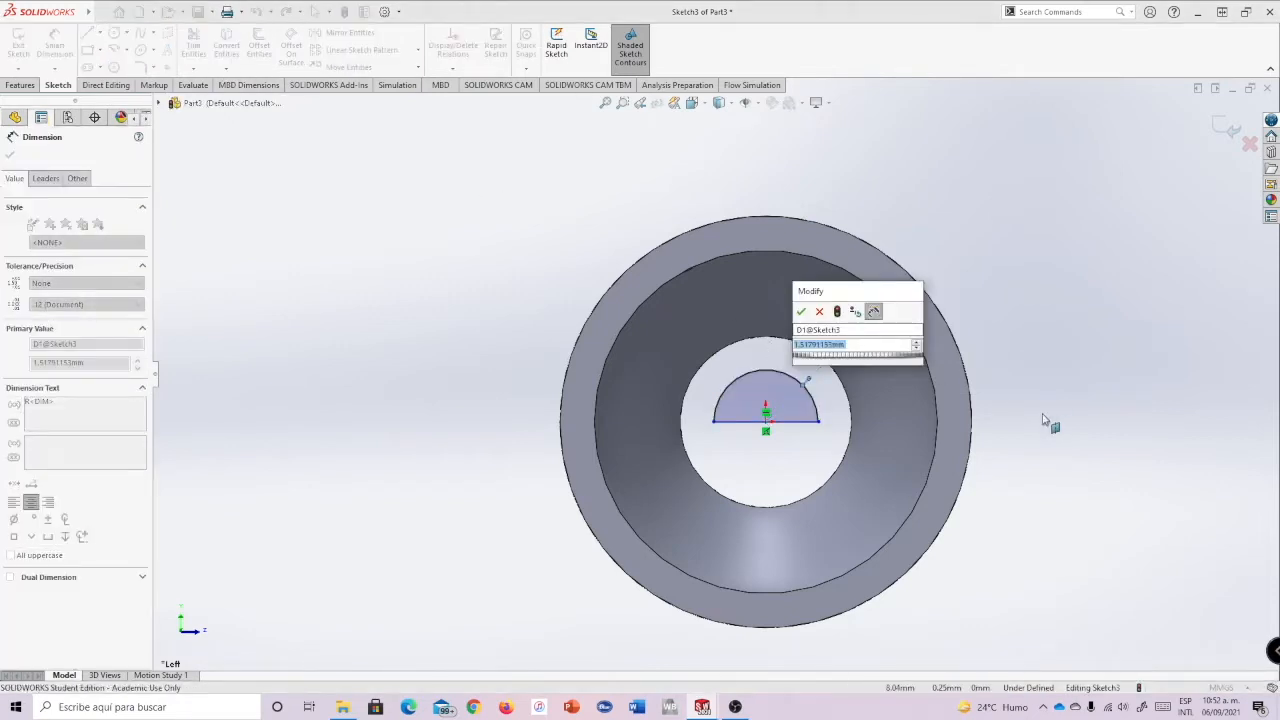
type("2.5")
key("Return")
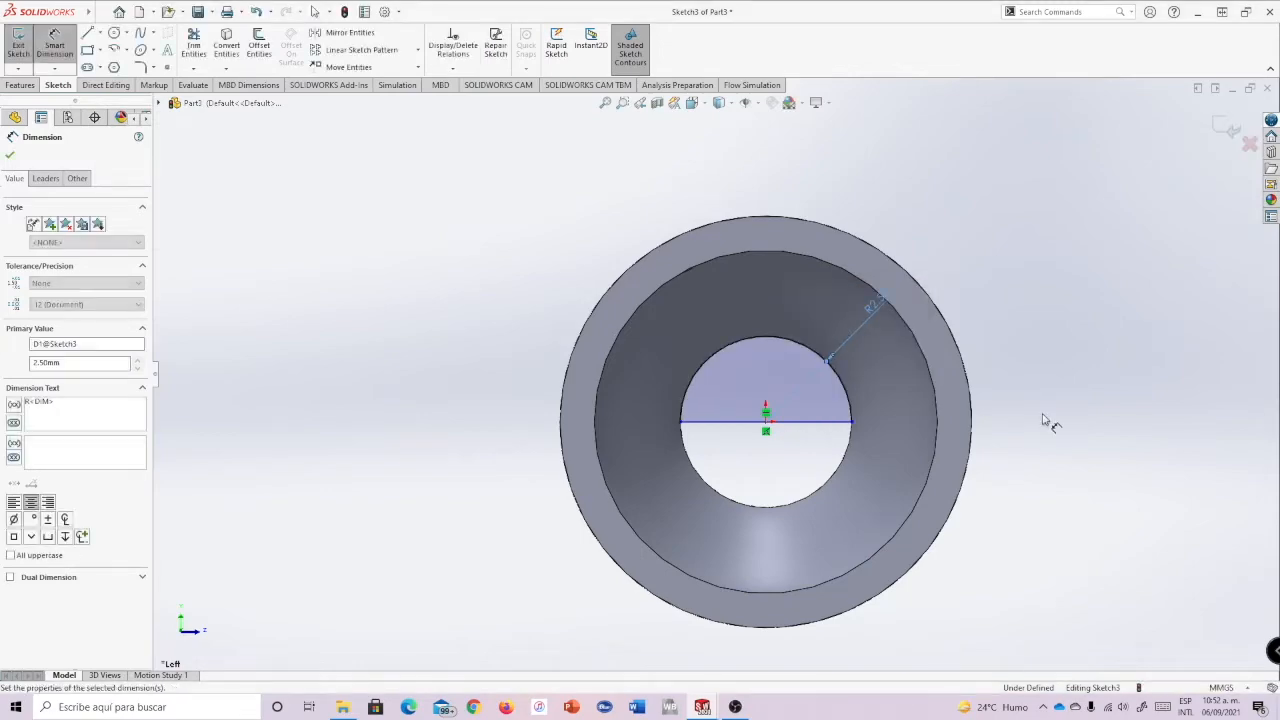
- Revolve the semicircle 360° about its straight closing line to form a solid ball
mouse_move(1100, 350)
middle_mouse_down()
mouse_move(1060, 323)
mouse_move(1005, 336)
middle_mouse_up()
scroll(1005, 336, "up", 3)
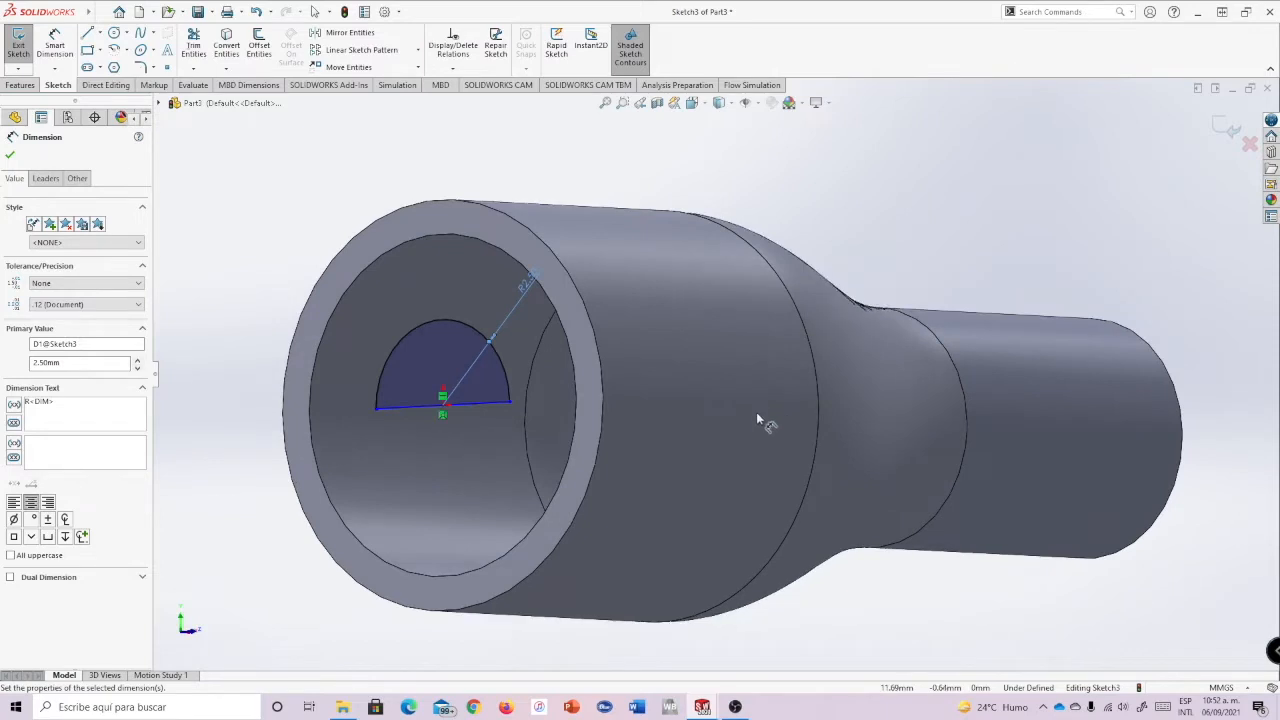
scroll(543, 360, "down", 2)
scroll(549, 347, "up", 2)
middle_click_drag(819, 228, 804, 266)
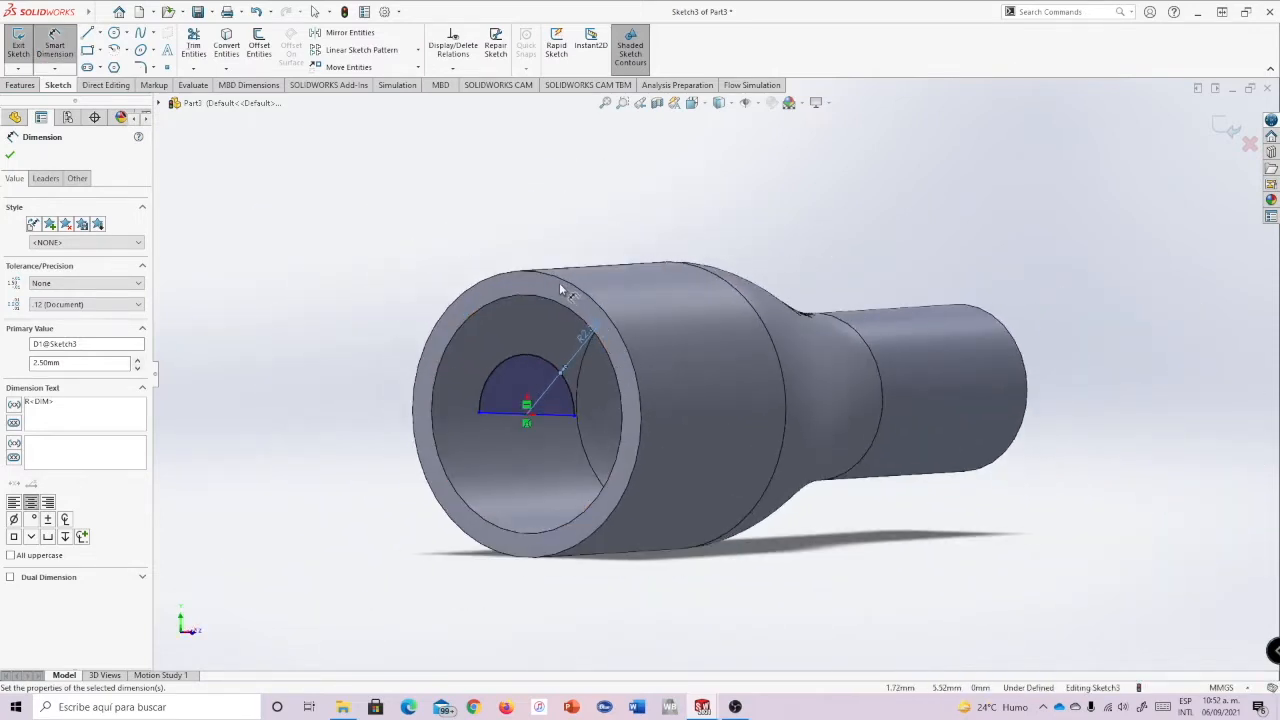
mouse_move(660, 223)
middle_mouse_down()
mouse_move(628, 214)
mouse_move(645, 222)
middle_mouse_up()
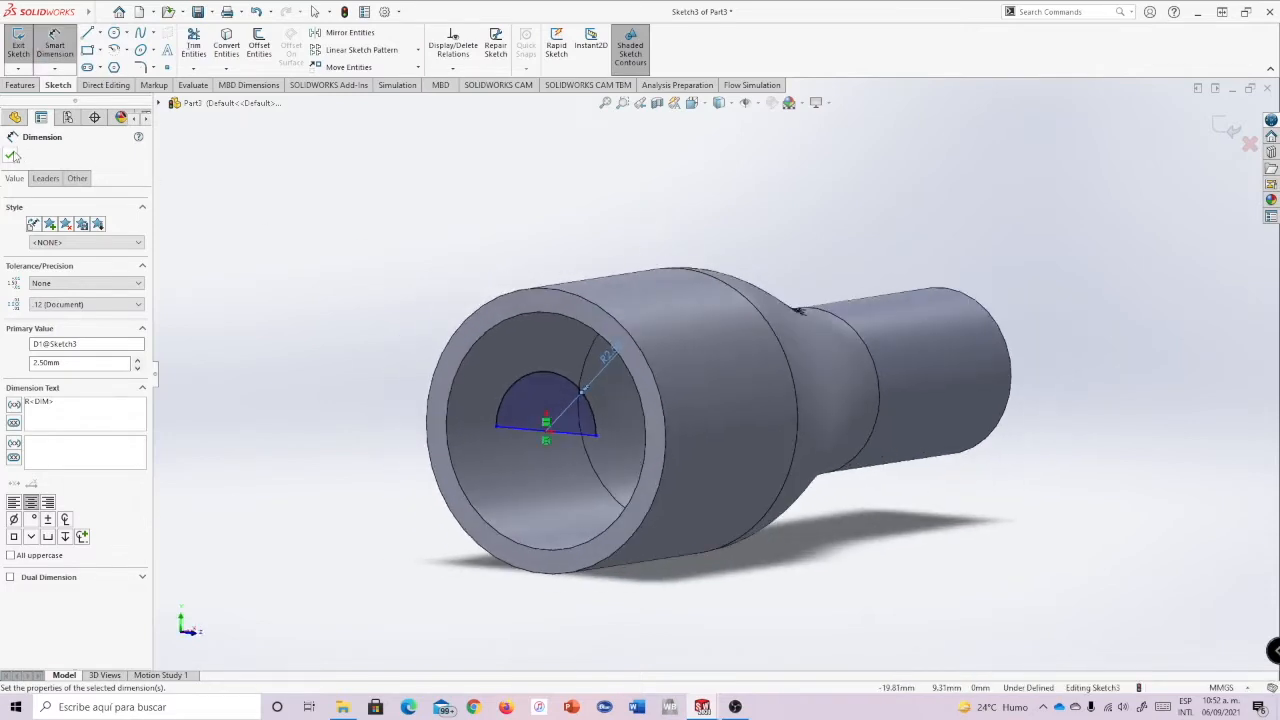
left_click(21, 85)
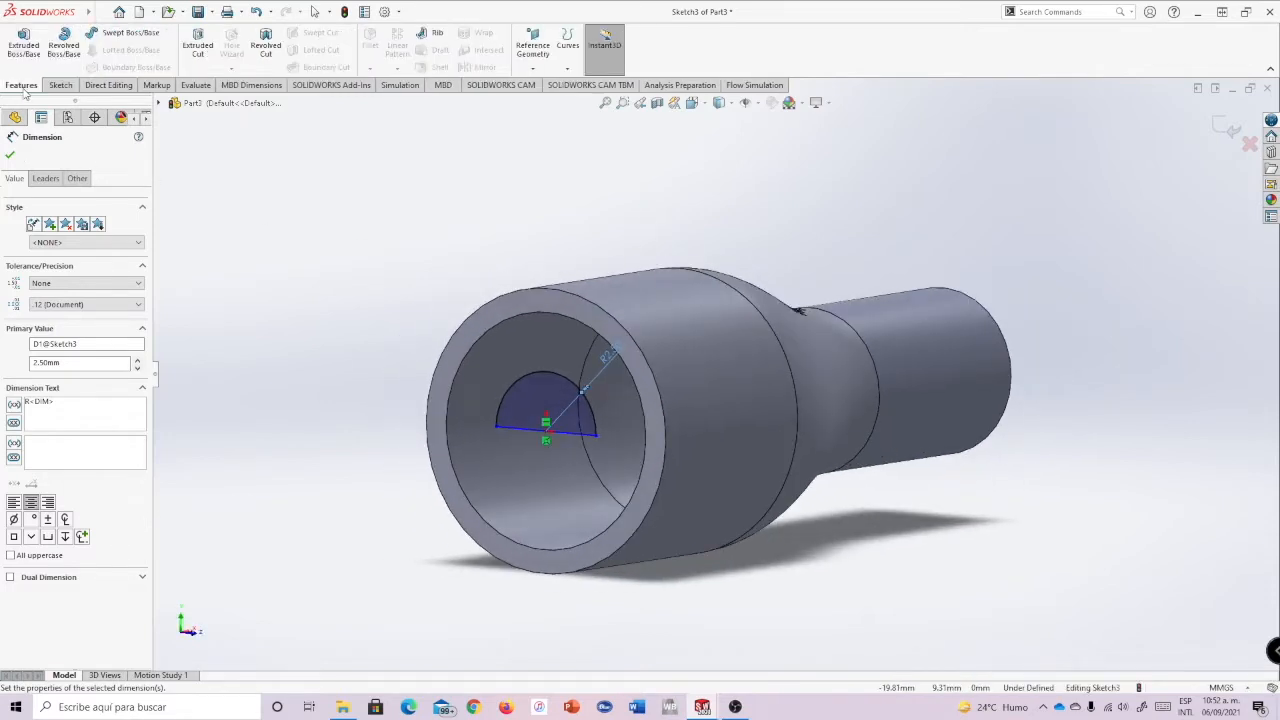
left_click(72, 56)
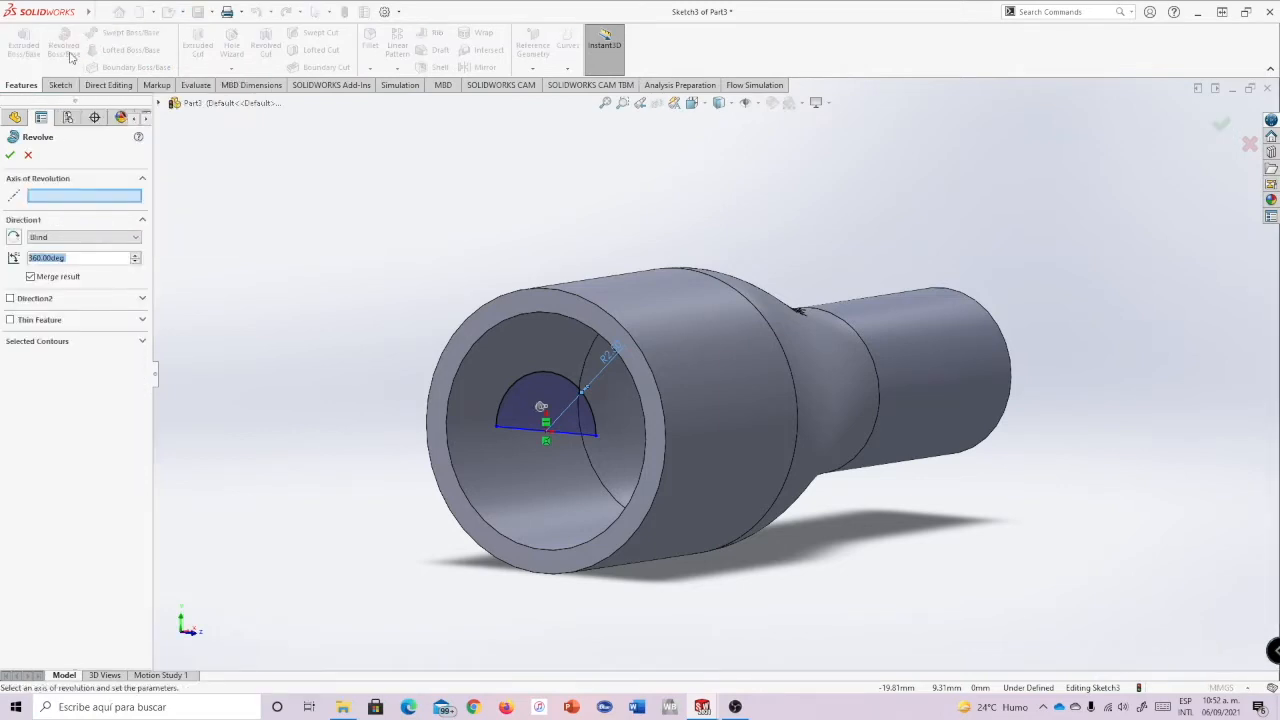
left_click(575, 433)
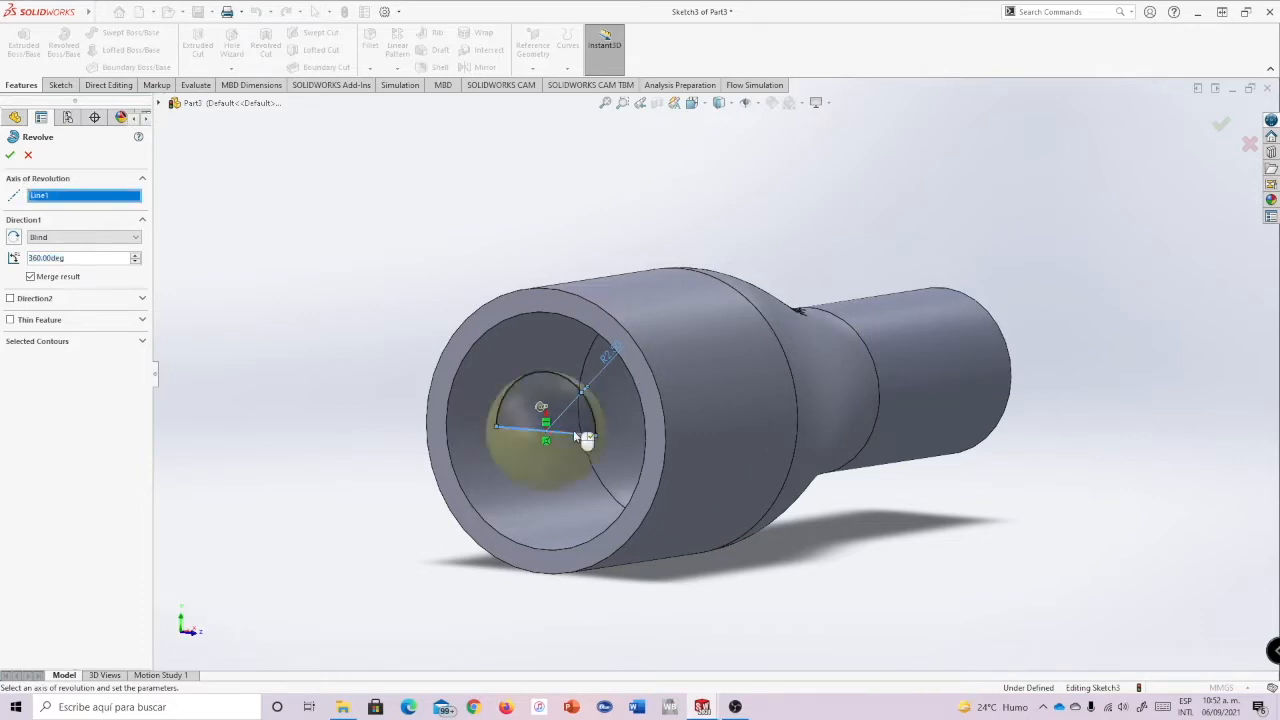
left_click(10, 155)
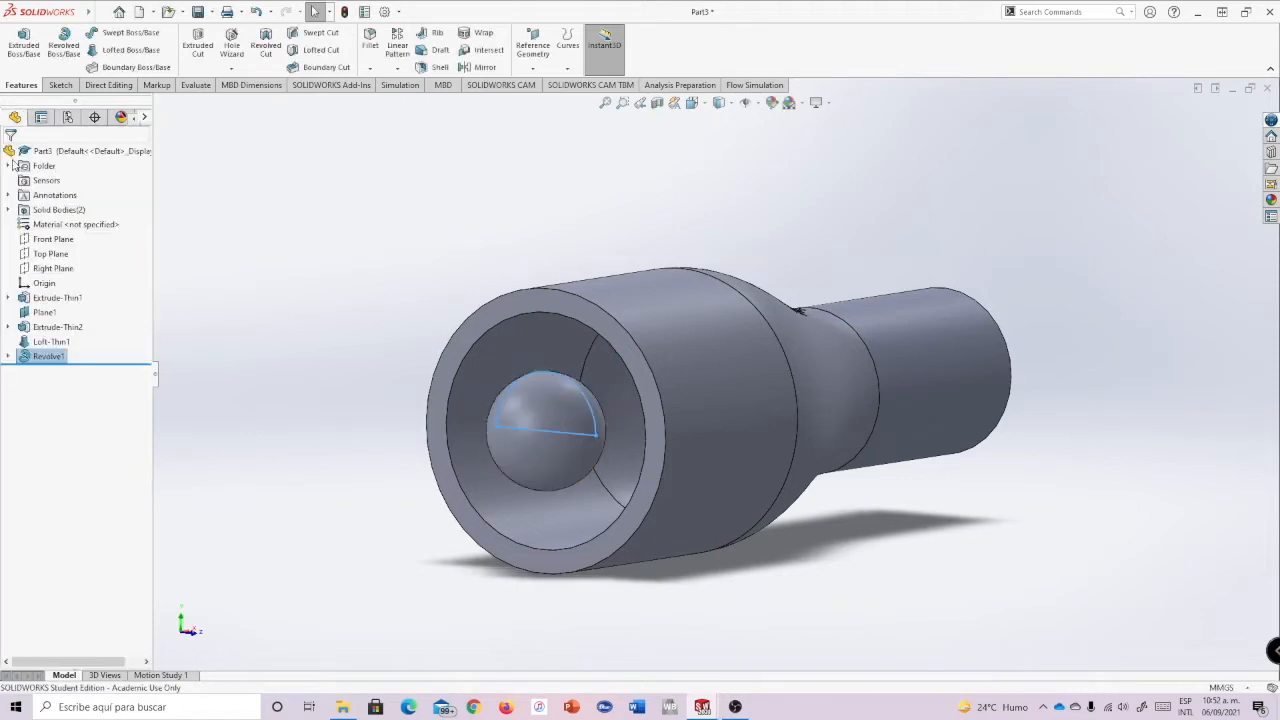
- Move the ball body 10 mm along X into the large tube with Move/Copy Body
middle_click_drag(1072, 557, 1000, 531)
middle_click_drag(860, 238, 903, 238)
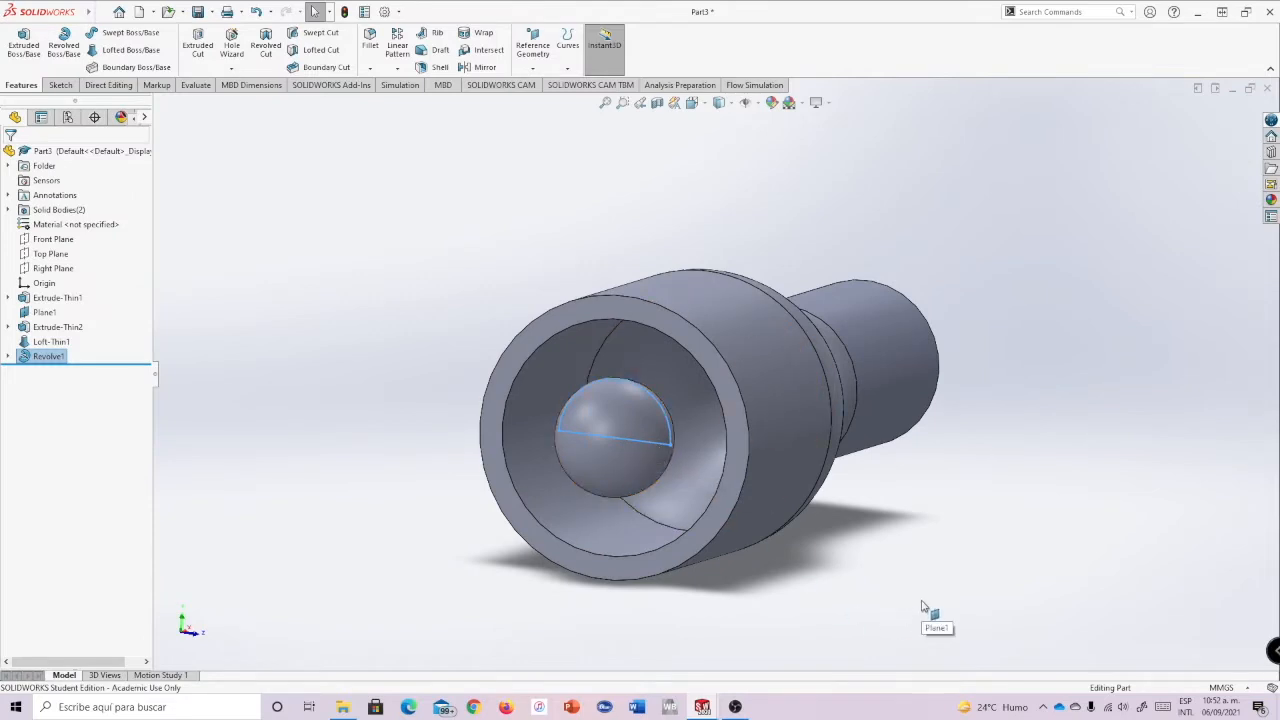
middle_click_drag(1070, 438, 960, 433)
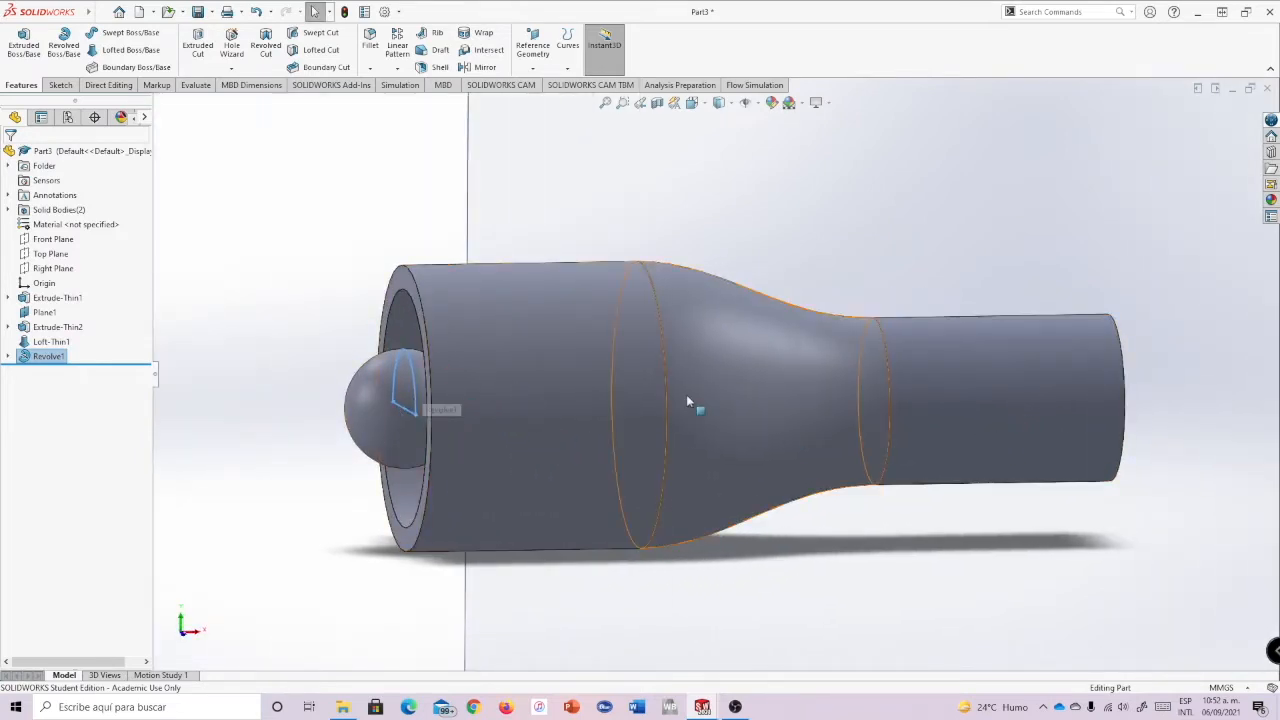
middle_click_drag(766, 271, 784, 241)
left_click(98, 15)
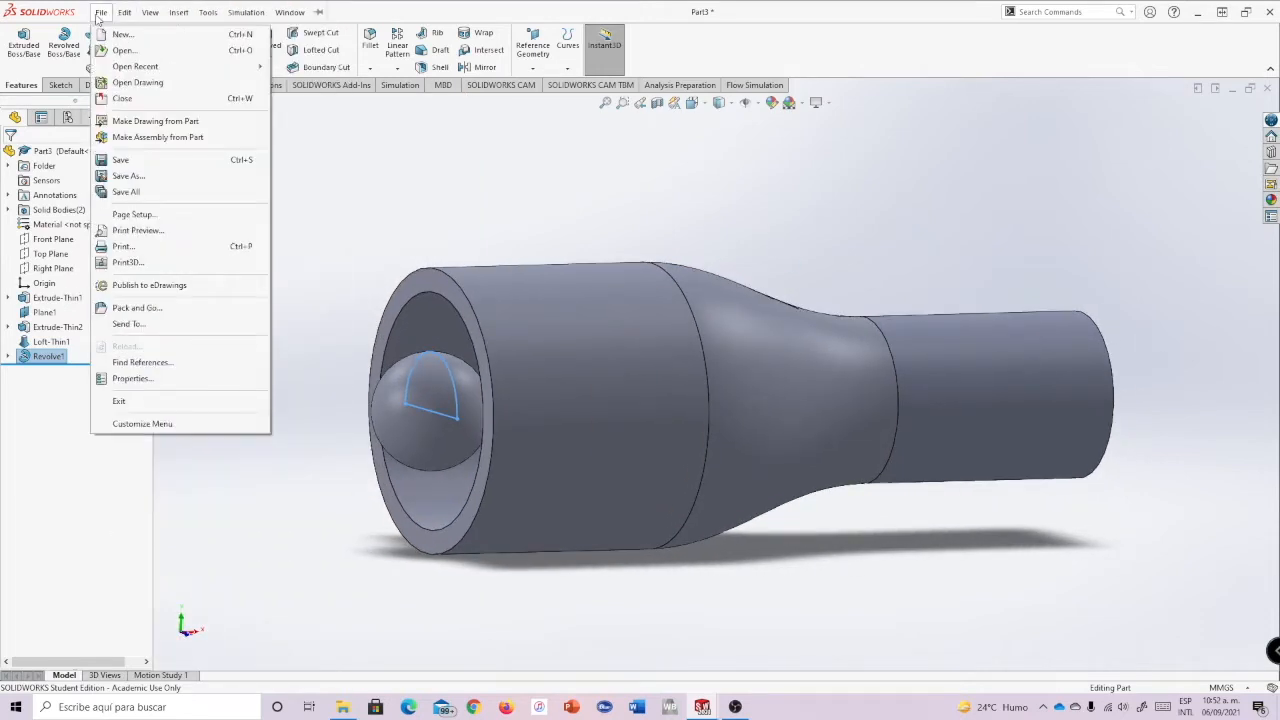
mouse_move(176, 13)
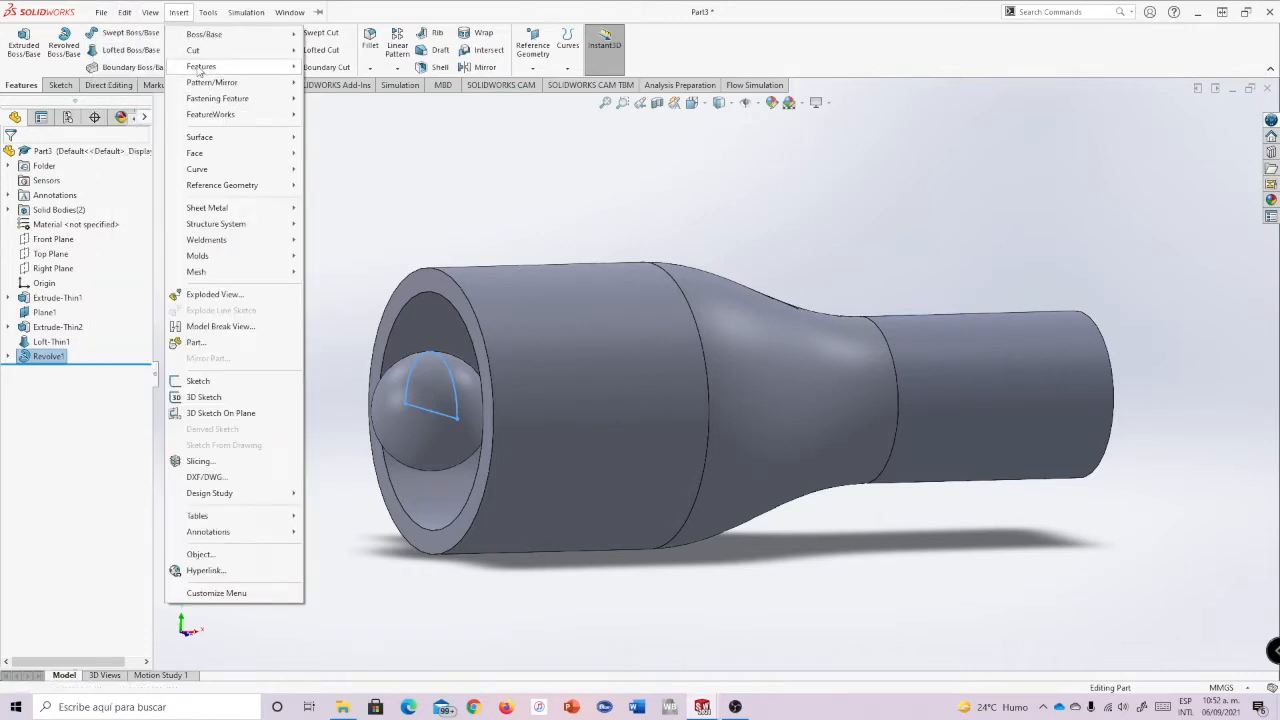
mouse_move(230, 66)
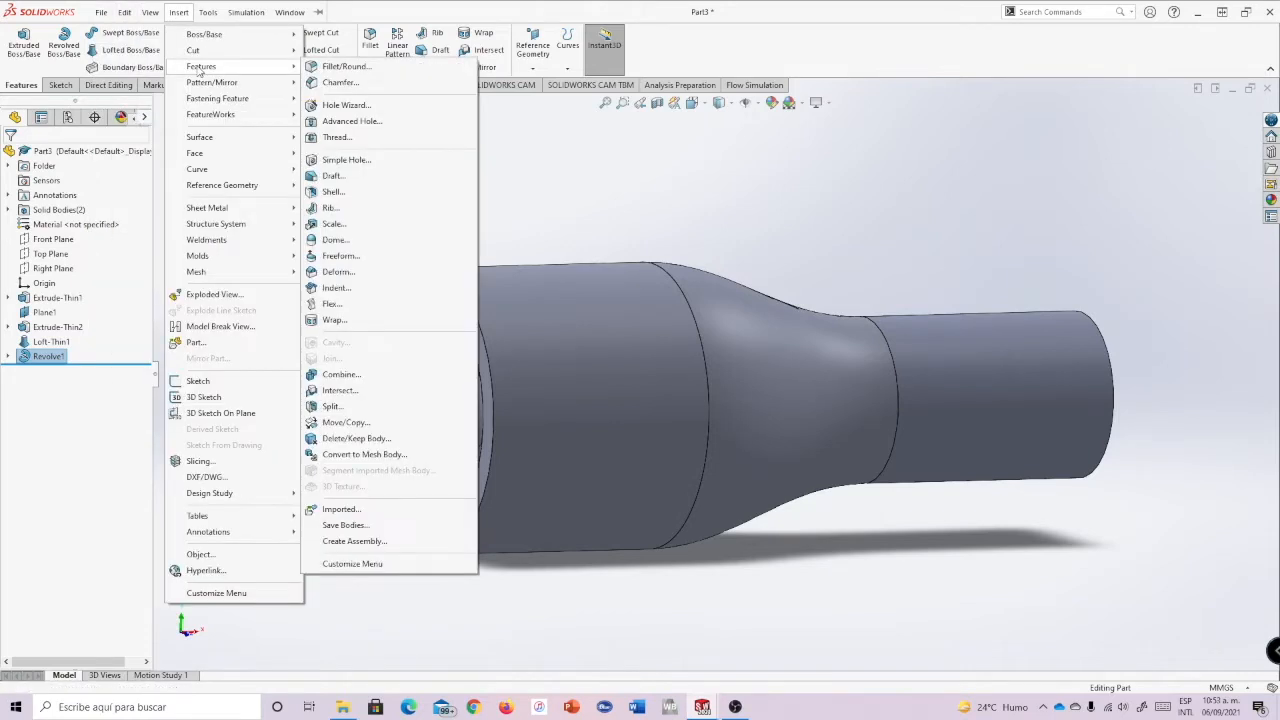
left_click(341, 423)
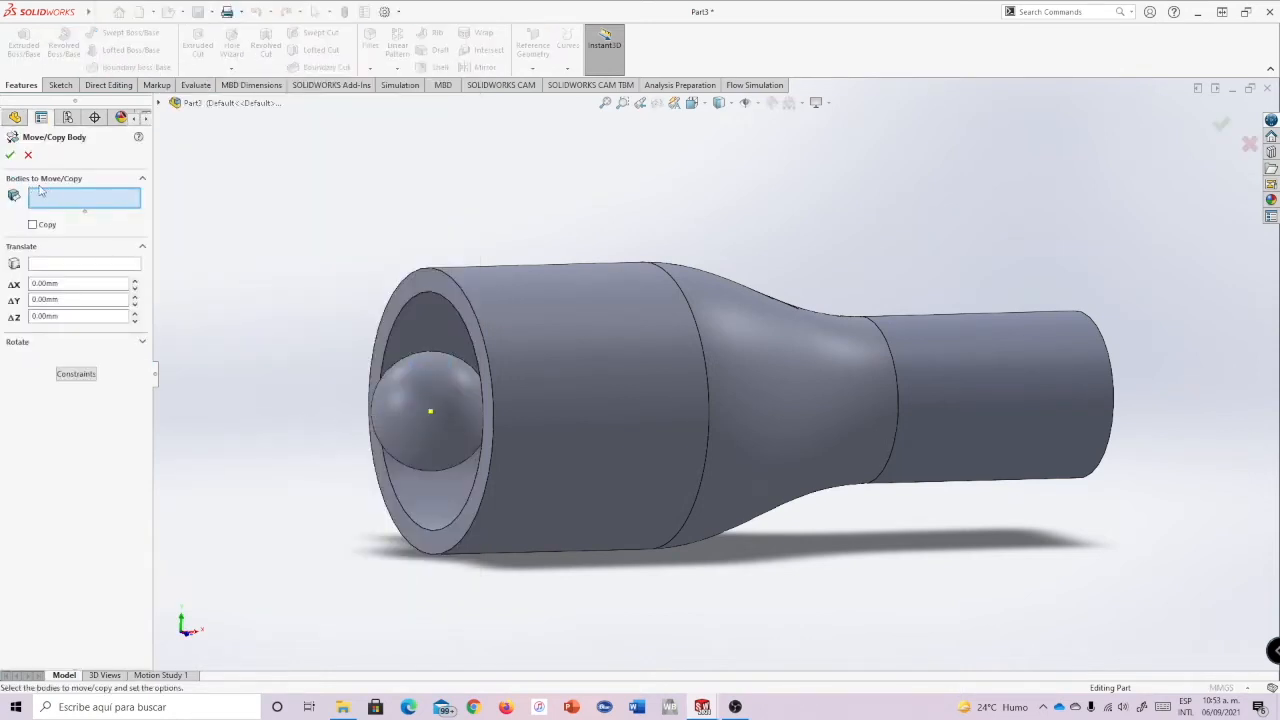
left_click(430, 390)
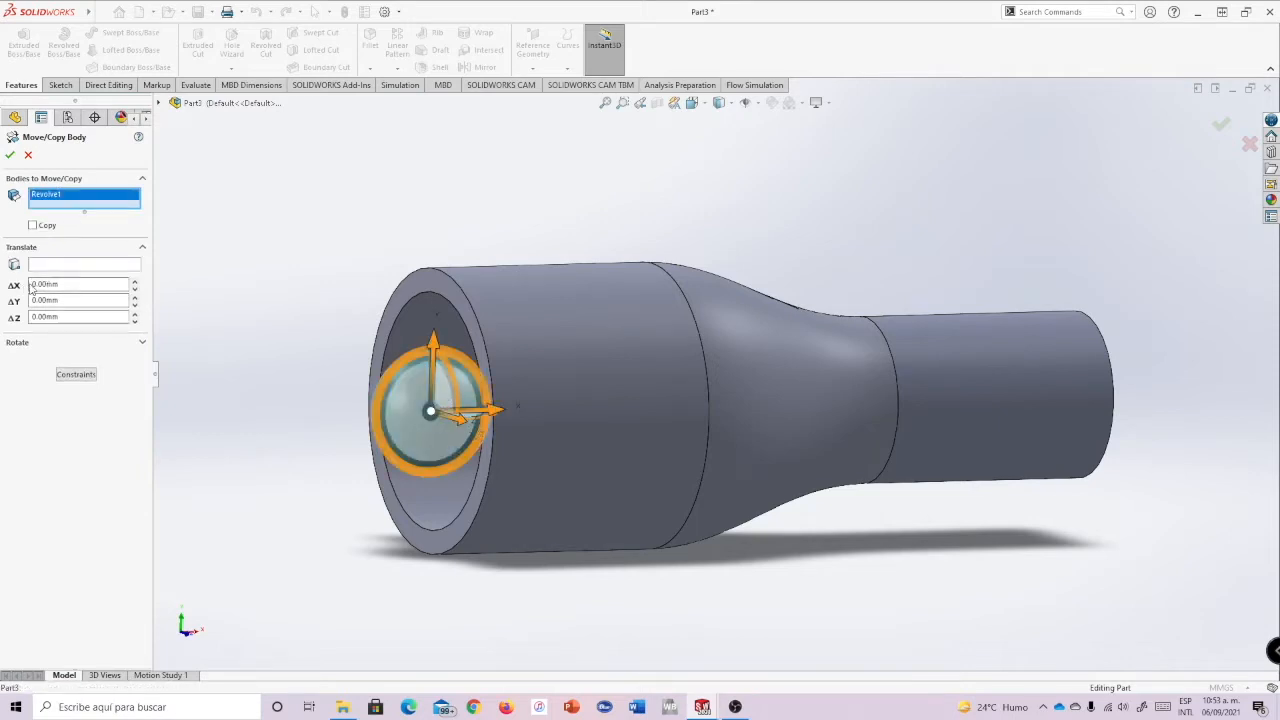
left_click_drag(45, 285, 31, 285)
key("Return")
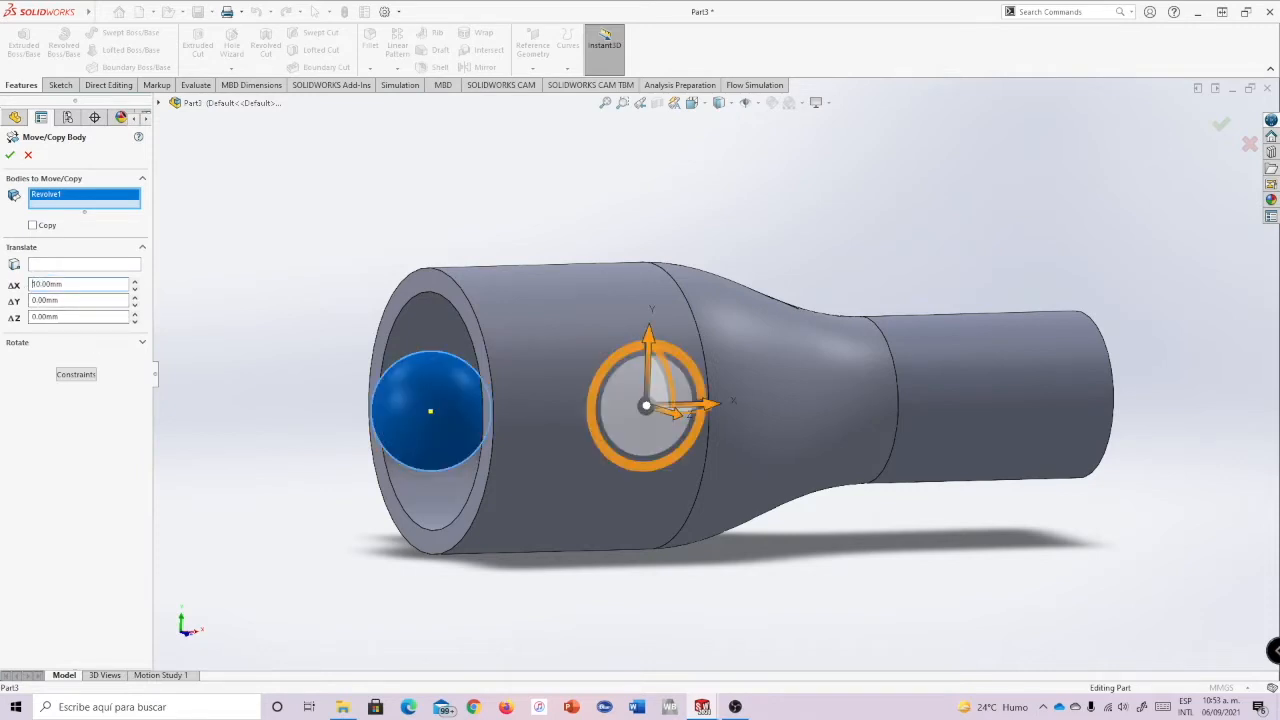
left_click(10, 155)
- Check in the add-ins list whether SOLIDWORKS Flow Simulation 2021 is active and loaded at start-up
middle_click_drag(484, 202, 553, 203)
middle_click_drag(903, 285, 803, 243)
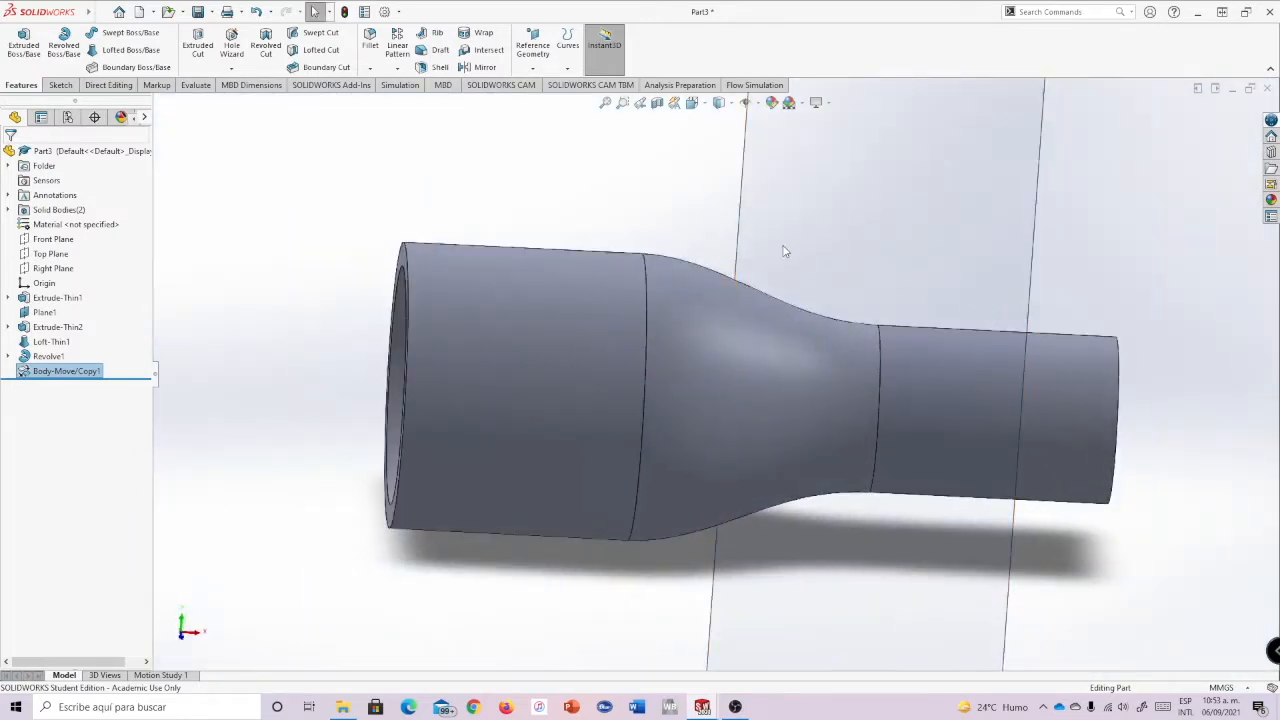
left_click(762, 87)
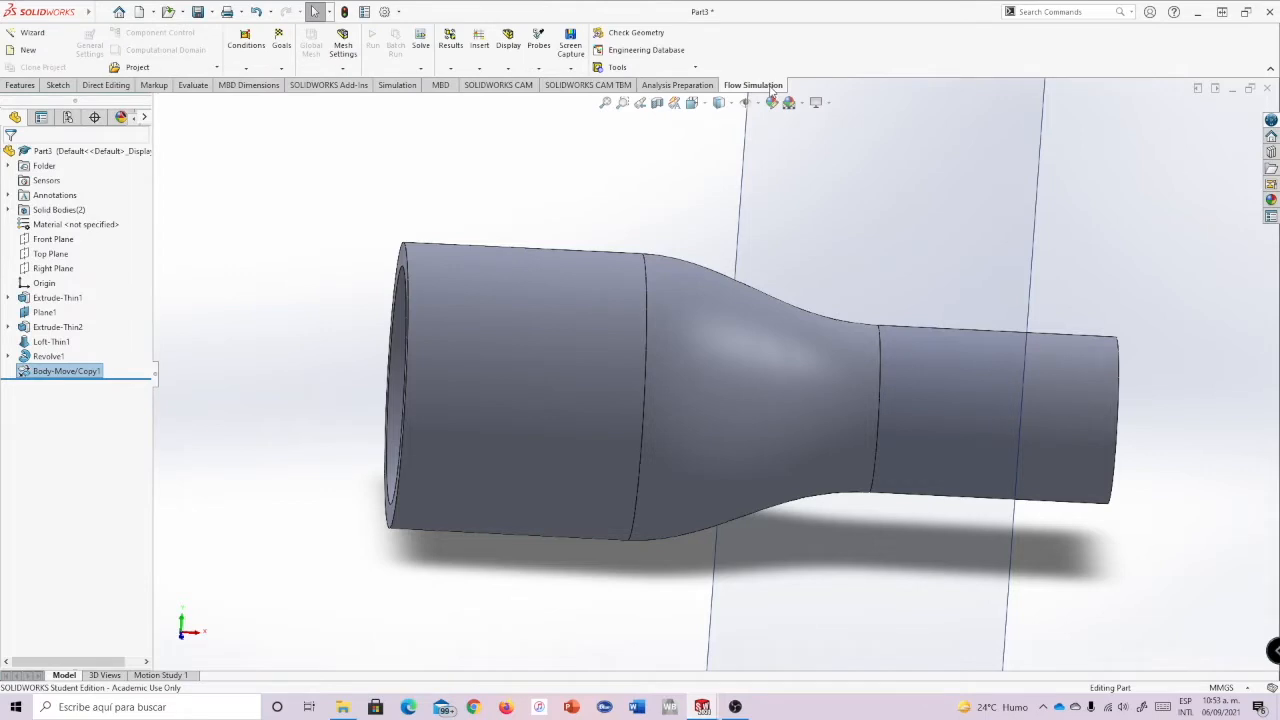
left_click(400, 12)
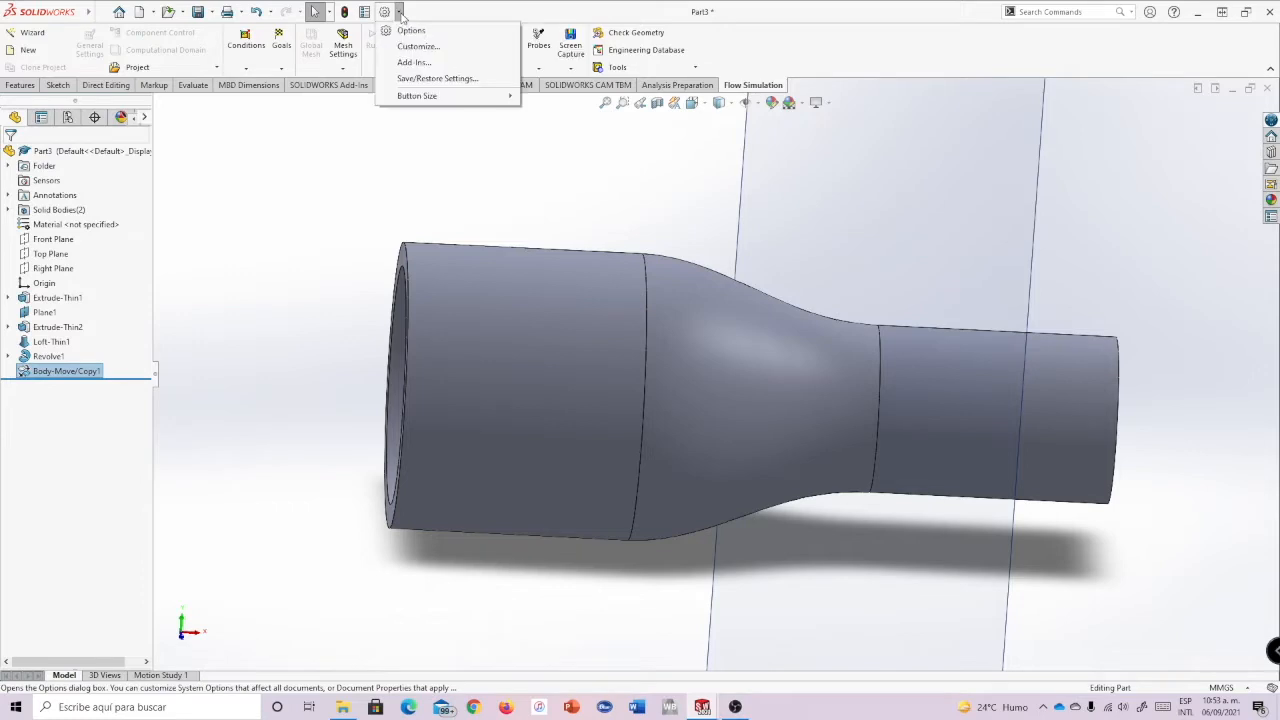
left_click(414, 62)
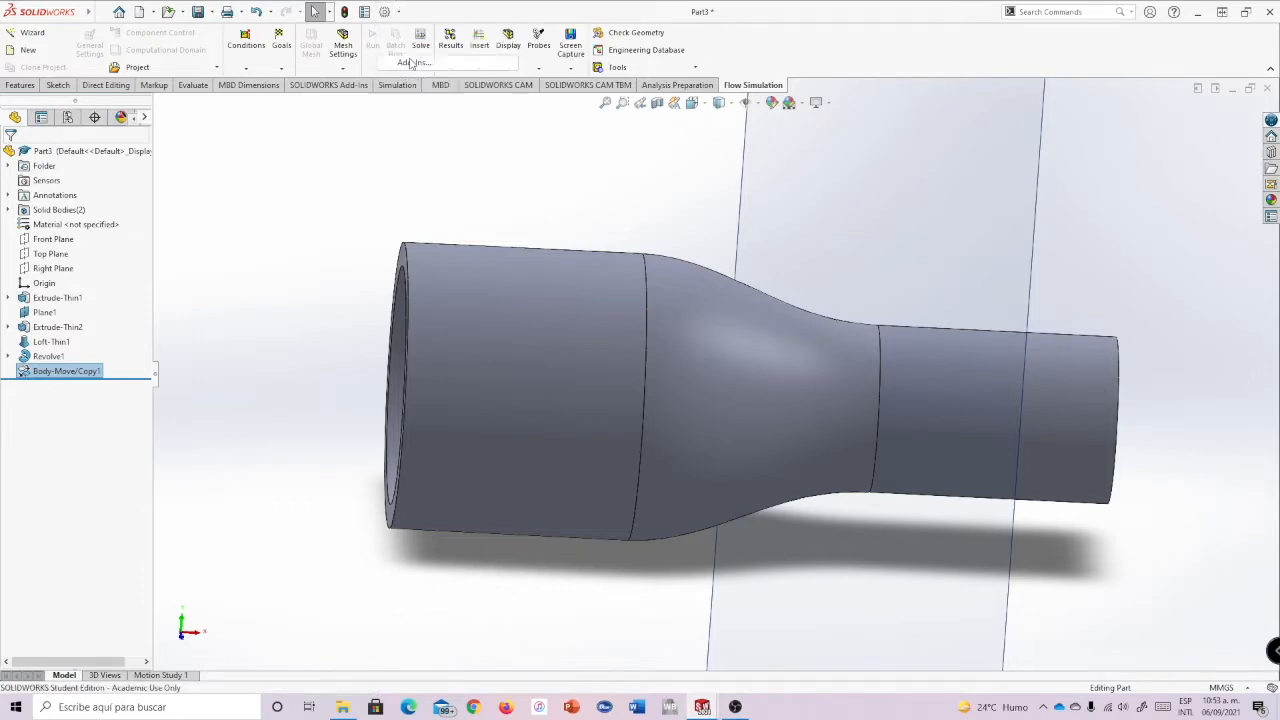
left_click_drag(595, 288, 597, 355)
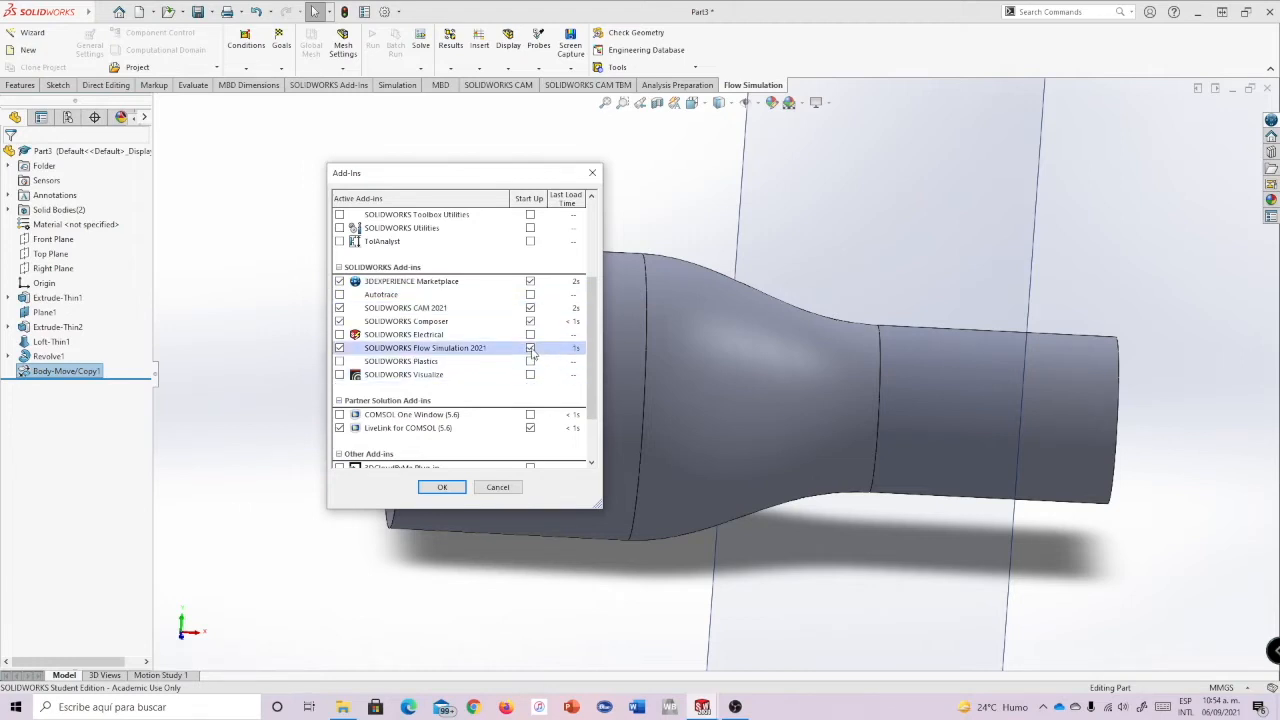
left_click(592, 173)
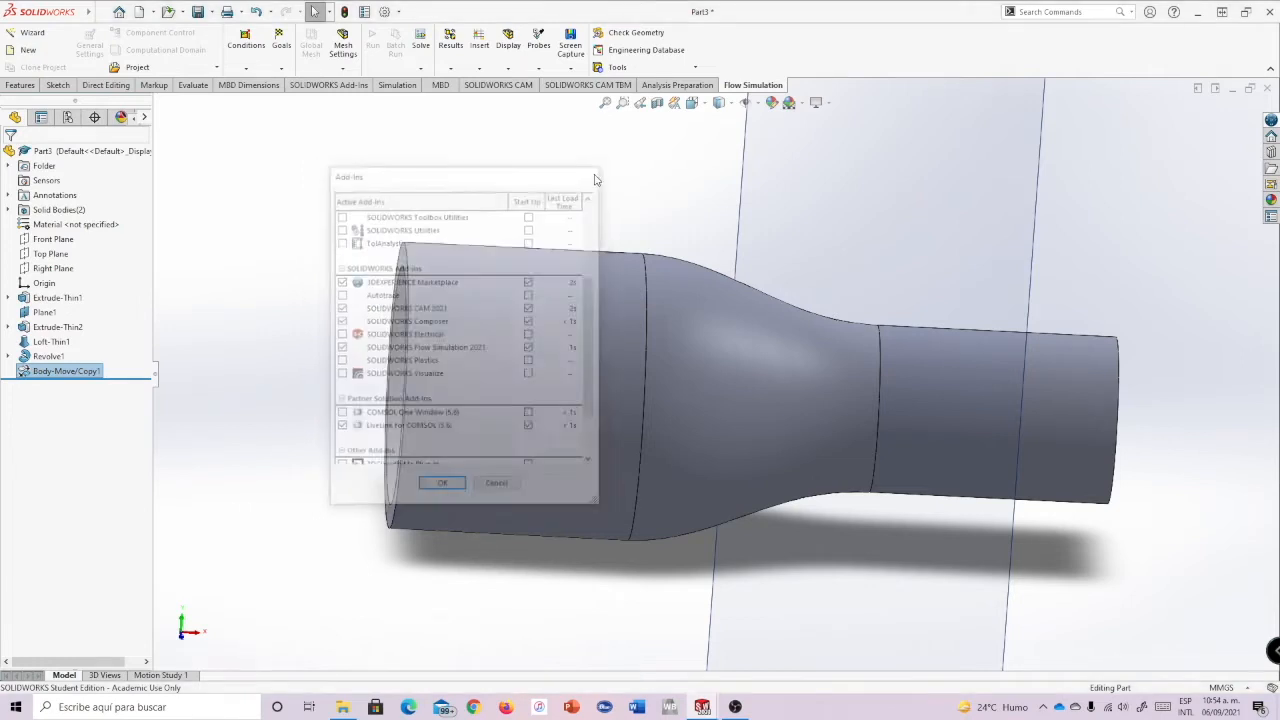
- Close both open tube ends with Flow Simulation lids on the large and small ring-shaped end faces
middle_click_drag(571, 214, 1108, 298)
scroll(877, 314, "down", 3)
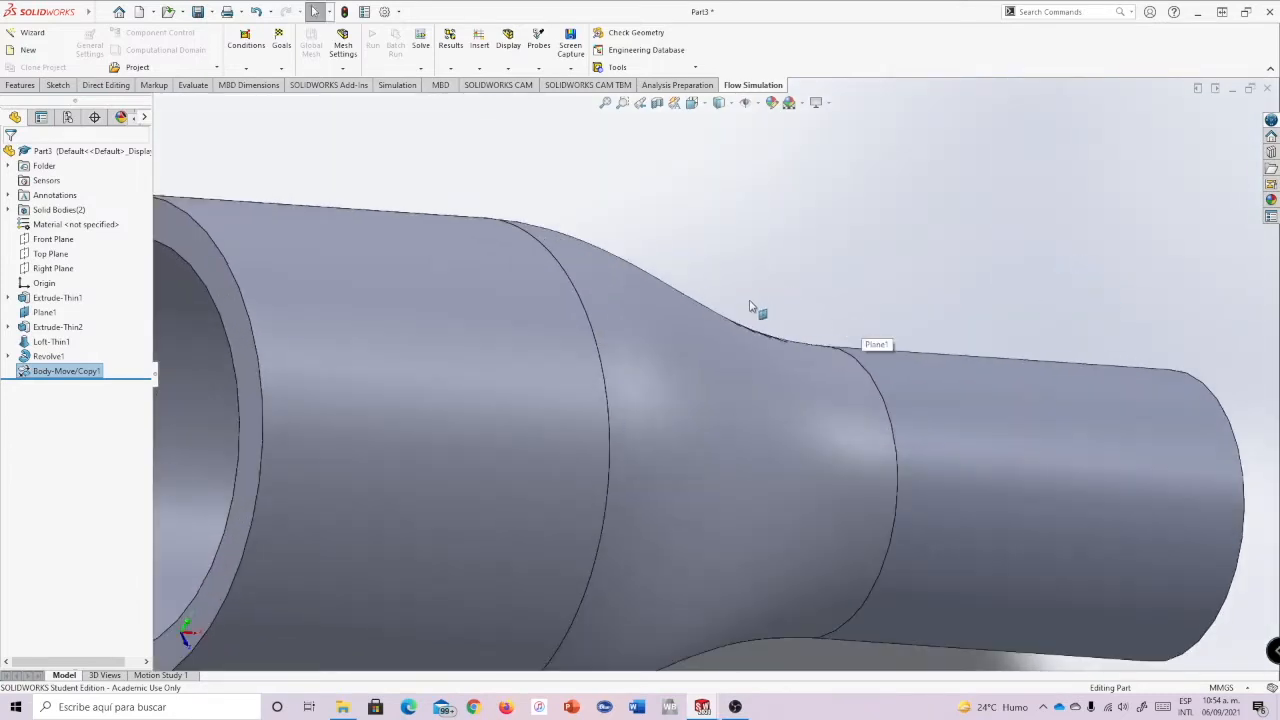
scroll(752, 303, "up", 4)
middle_click_drag(847, 323, 757, 224)
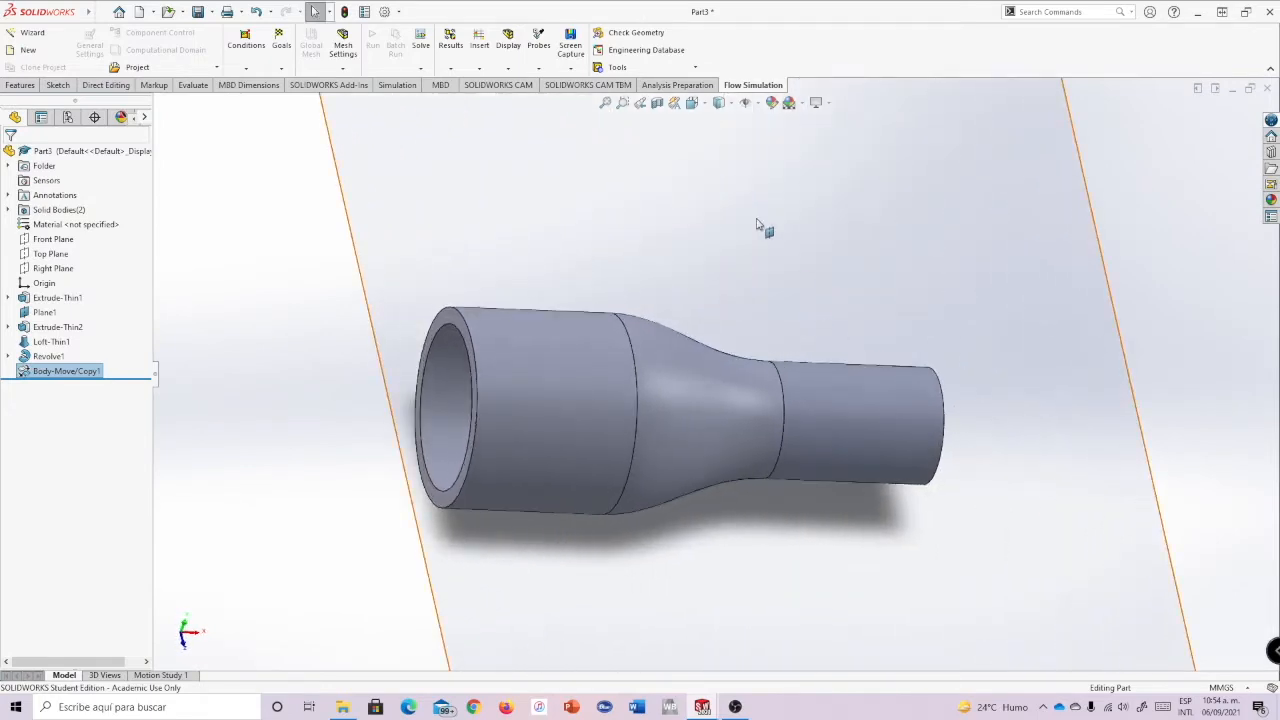
left_click(622, 69)
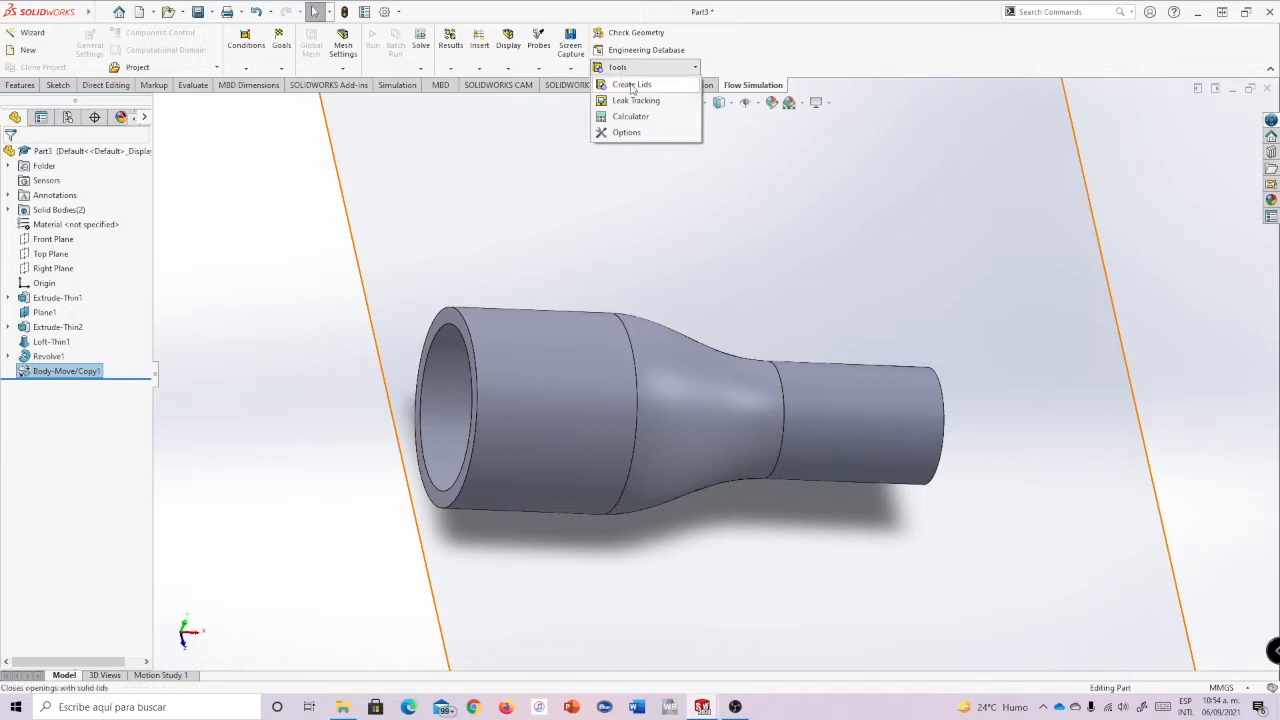
left_click(632, 86)
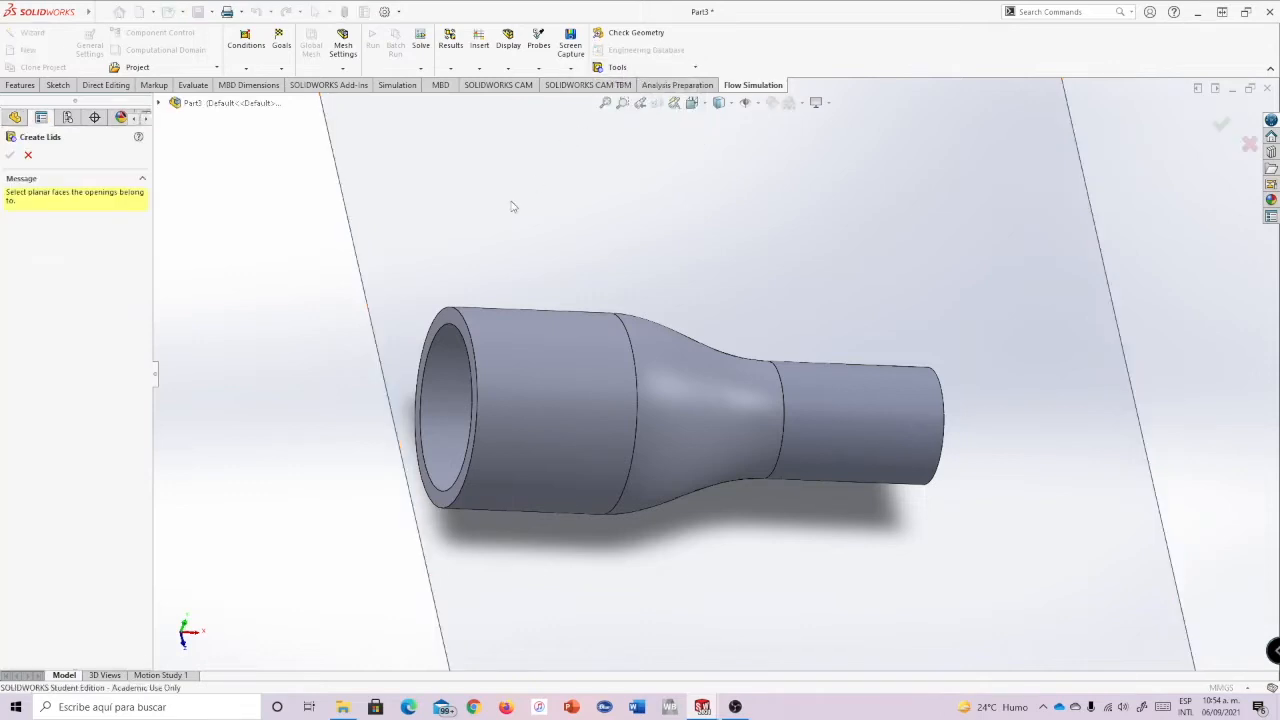
left_click(449, 331)
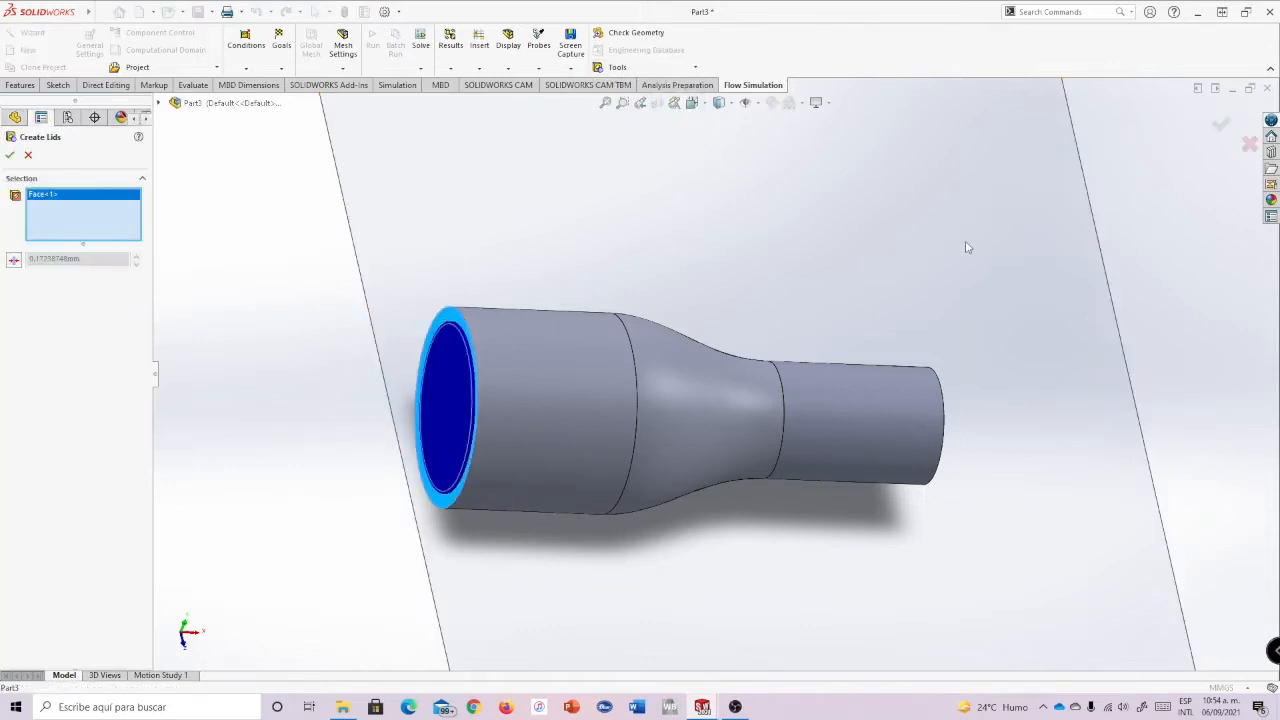
middle_click_drag(971, 246, 884, 262)
left_click(902, 425)
middle_click_drag(949, 397, 990, 346)
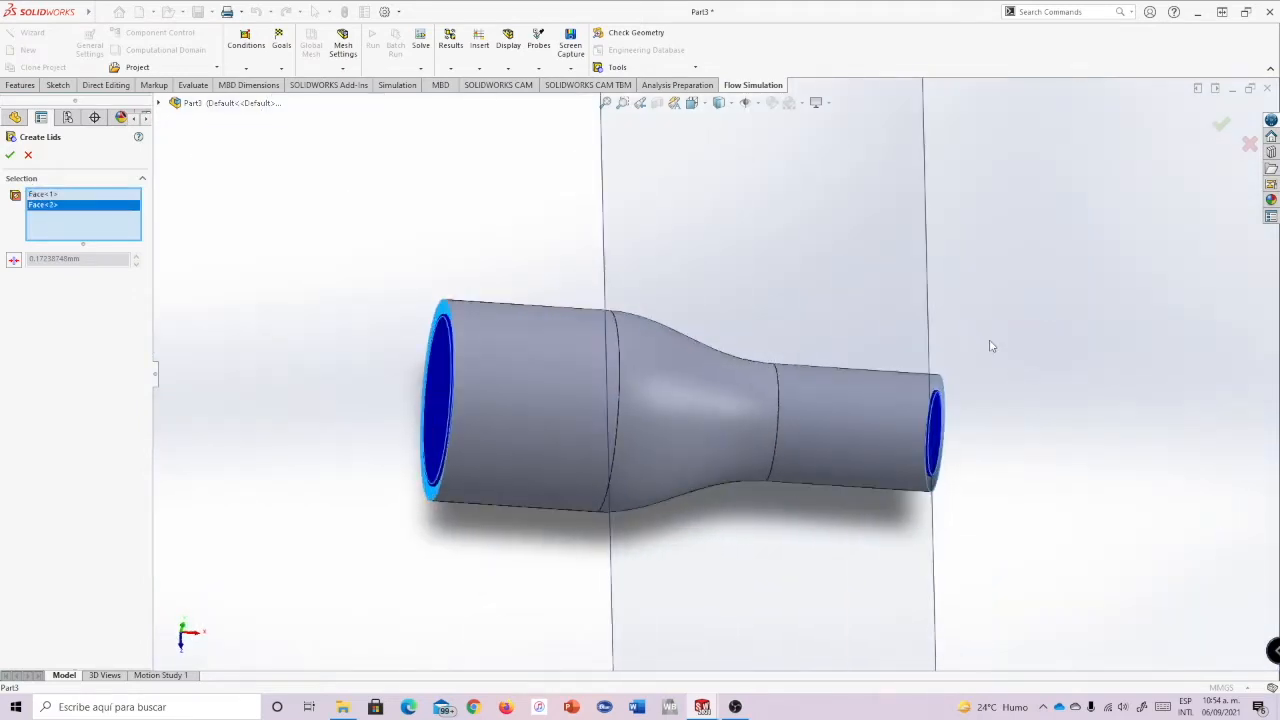
left_click(10, 157)
- Start a Flow Simulation wizard project named nozzle in the current configuration and accept the SI (m-kg-s) unit system
middle_click_drag(977, 313, 589, 337)
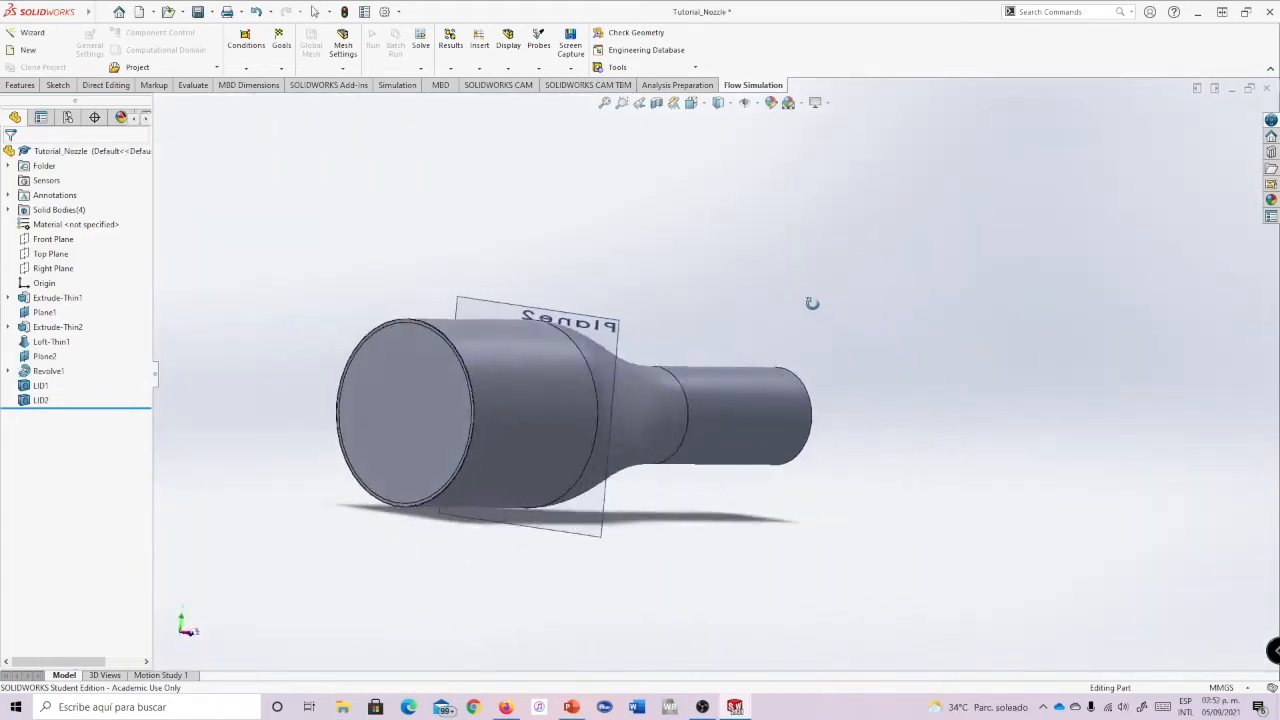
middle_click_drag(811, 300, 772, 302)
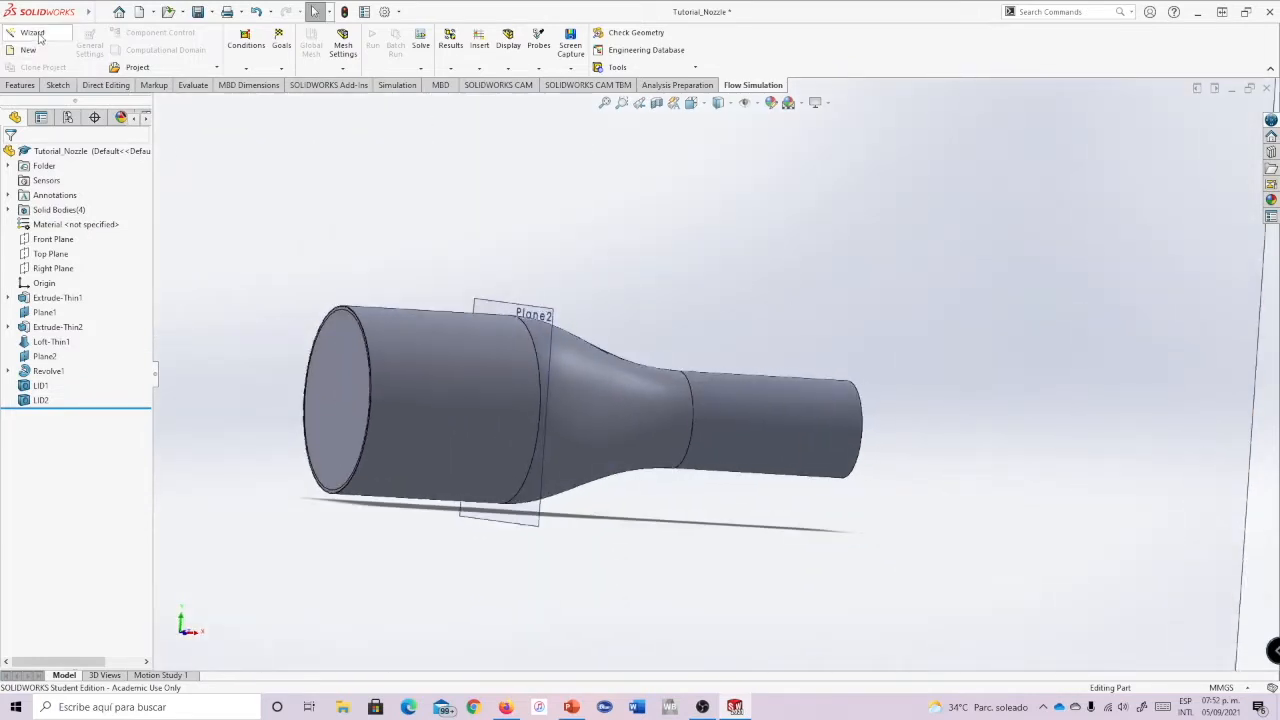
left_click(39, 37)
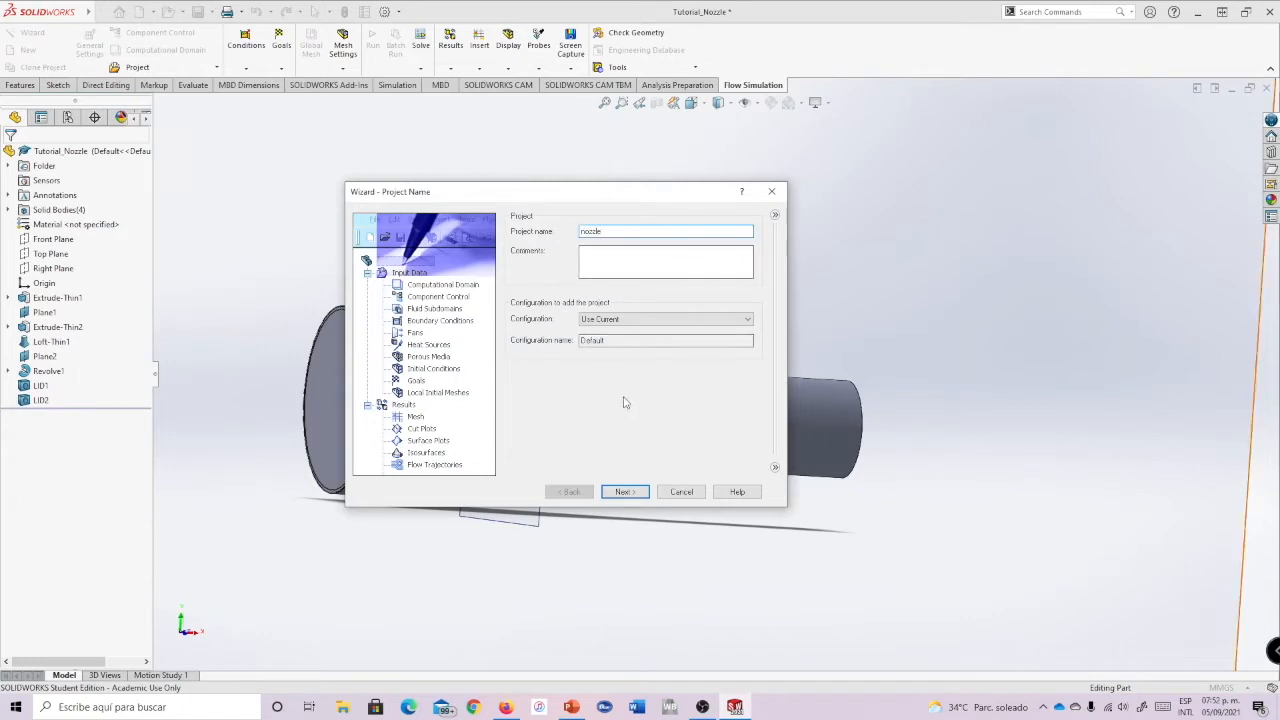
left_click(626, 492)
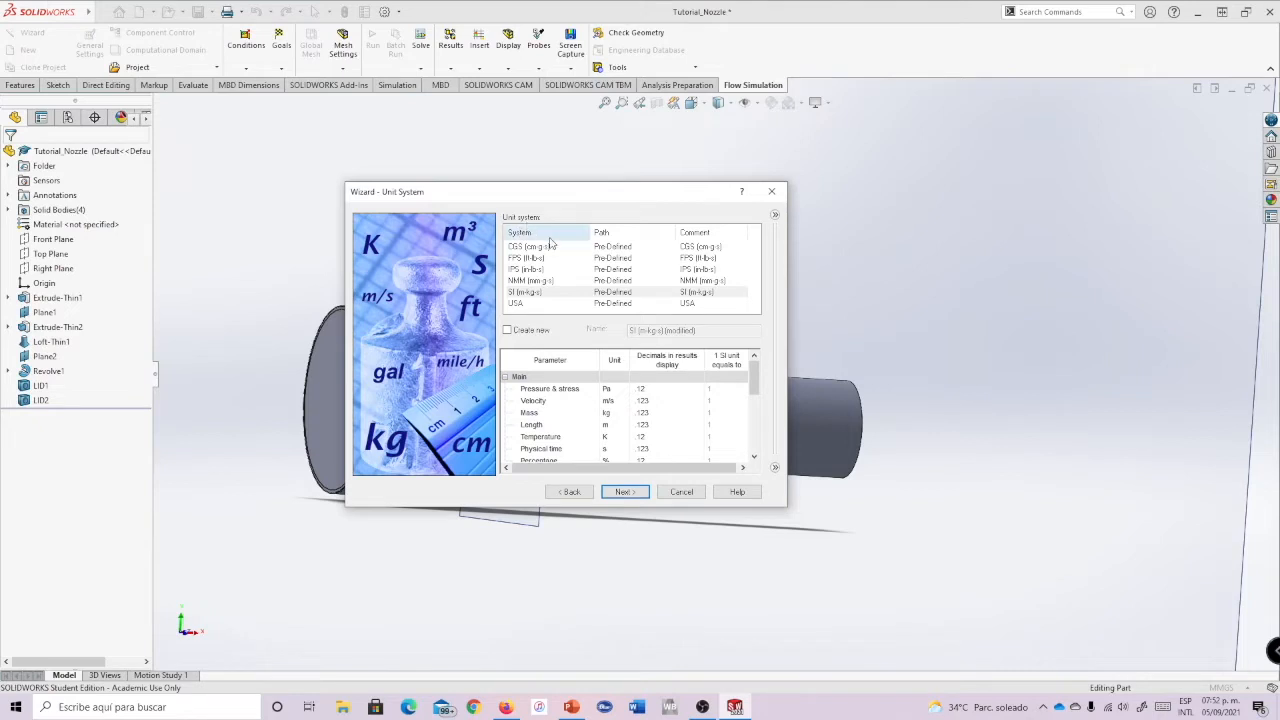
mouse_move(757, 385)
left_mouse_down()
mouse_move(755, 428)
mouse_move(753, 375)
left_mouse_up()
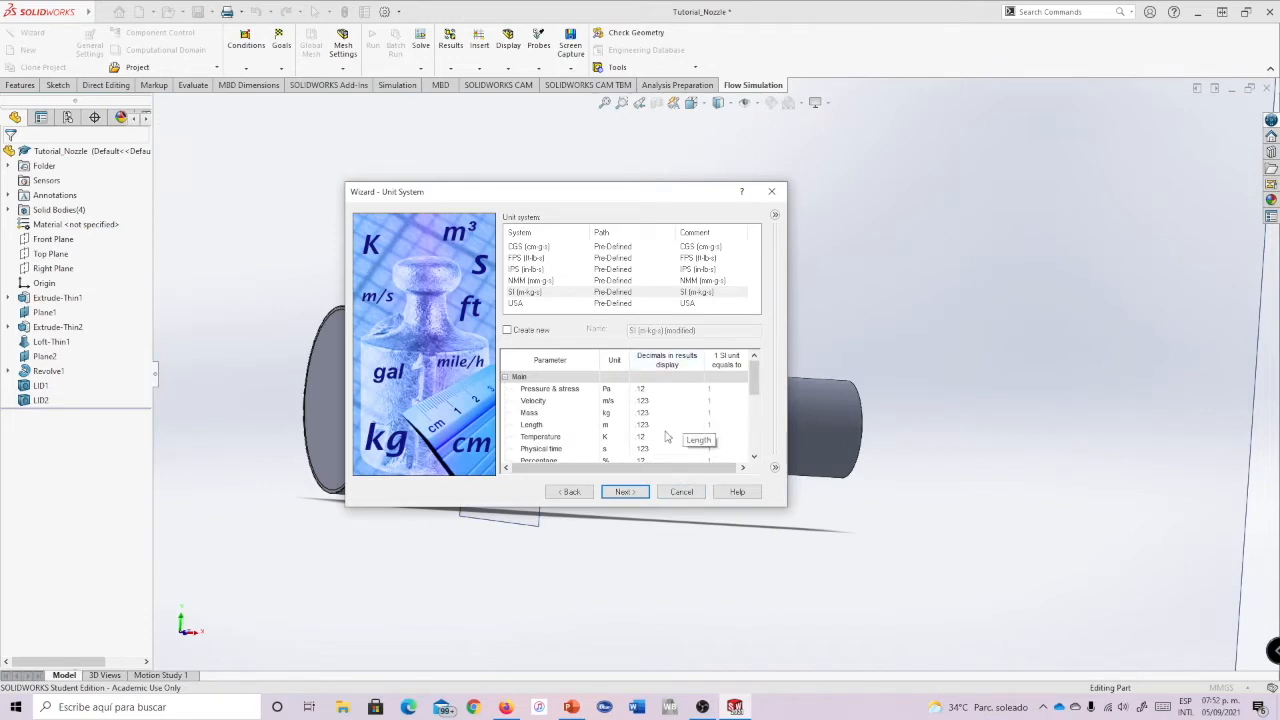
left_click(606, 496)
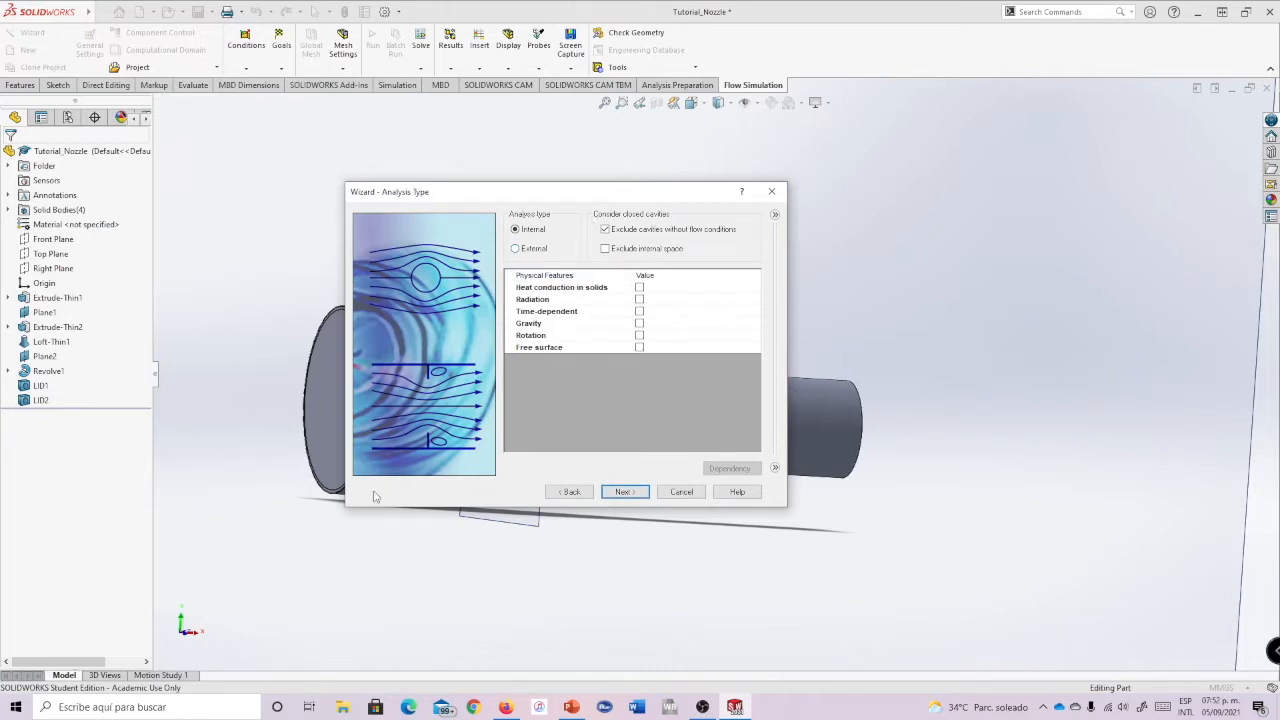
- Include gravity in the internal analysis, set its Z component to 0, edit its Y component and proceed to the fluid settings
left_click(640, 324)
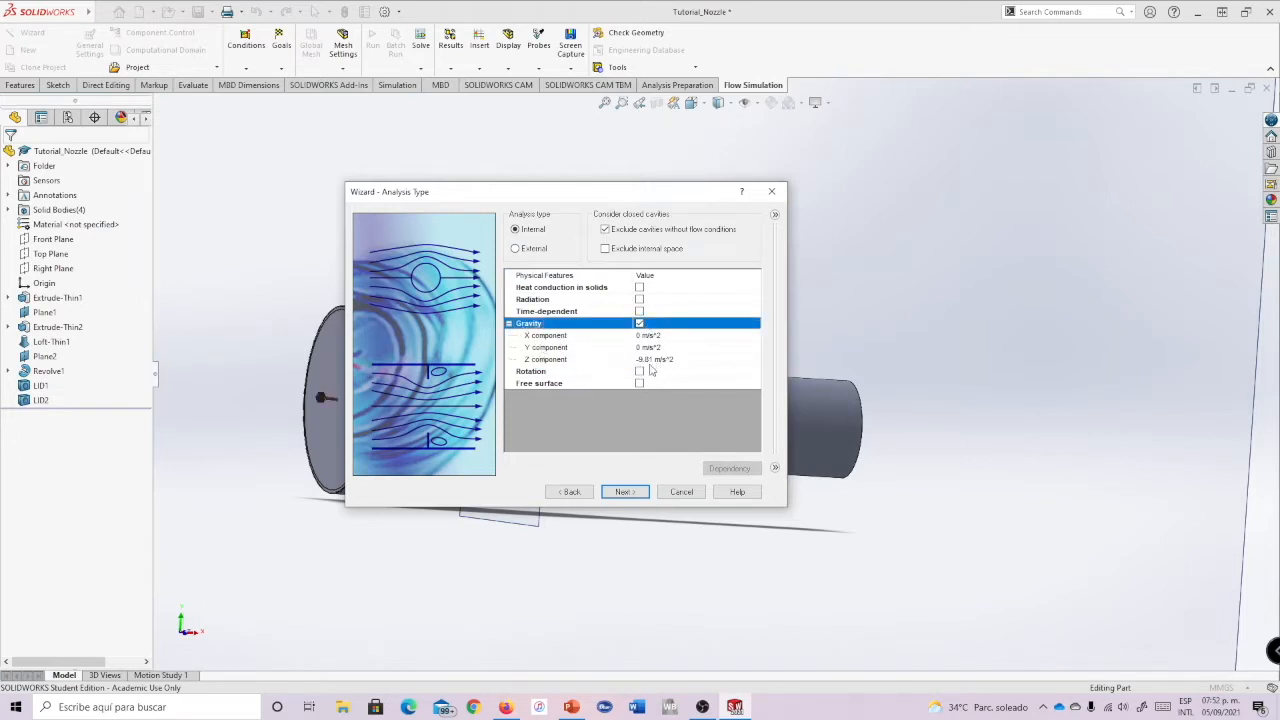
left_click(649, 362)
left_click_drag(654, 359, 624, 365)
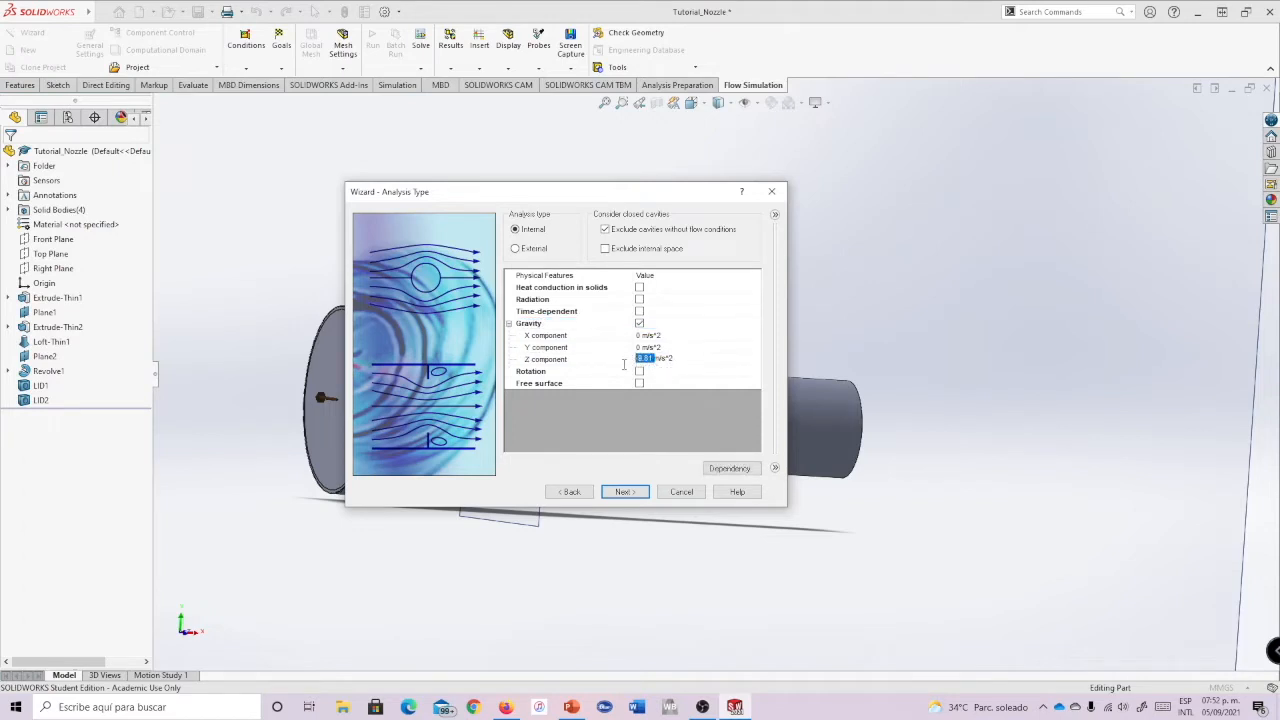
type("0")
left_click(640, 348)
key("BackSpace")
left_click(633, 494)
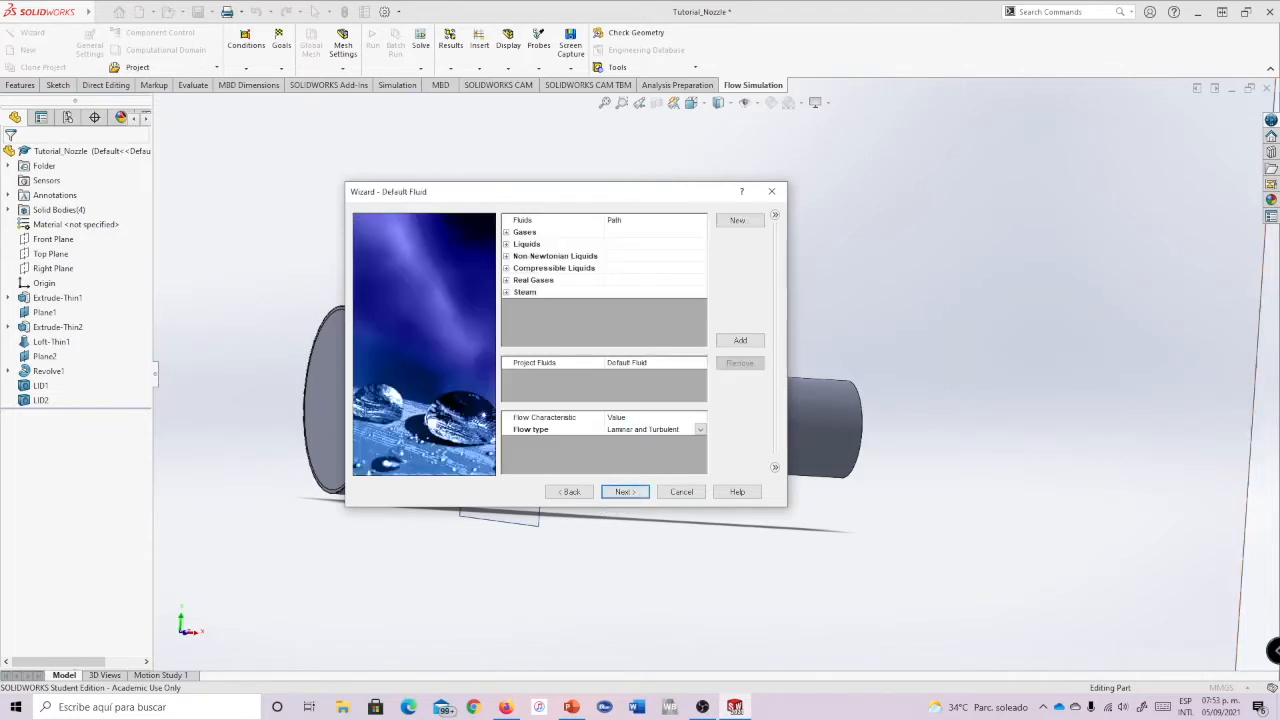
- Switch to the PowerPoint problem slide to check the inlet velocities and fluids, and return to SOLIDWORKS
key("alt+Tab")
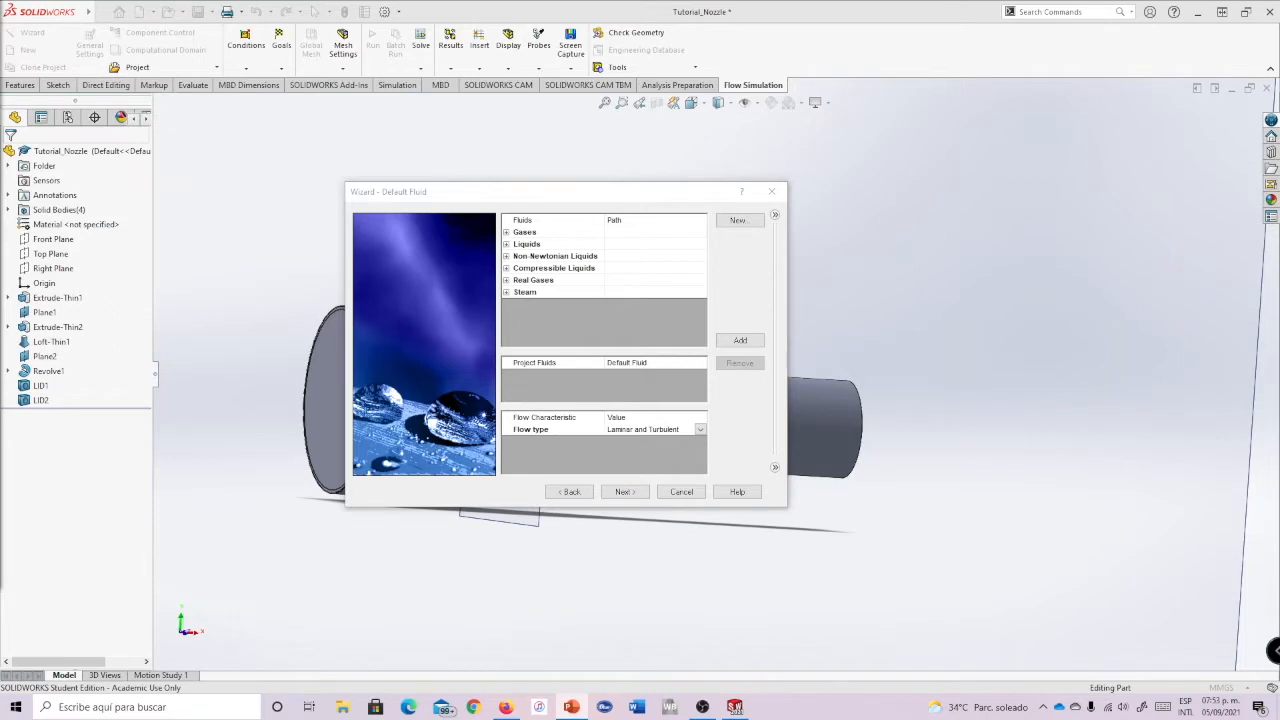
key("alt+Tab")
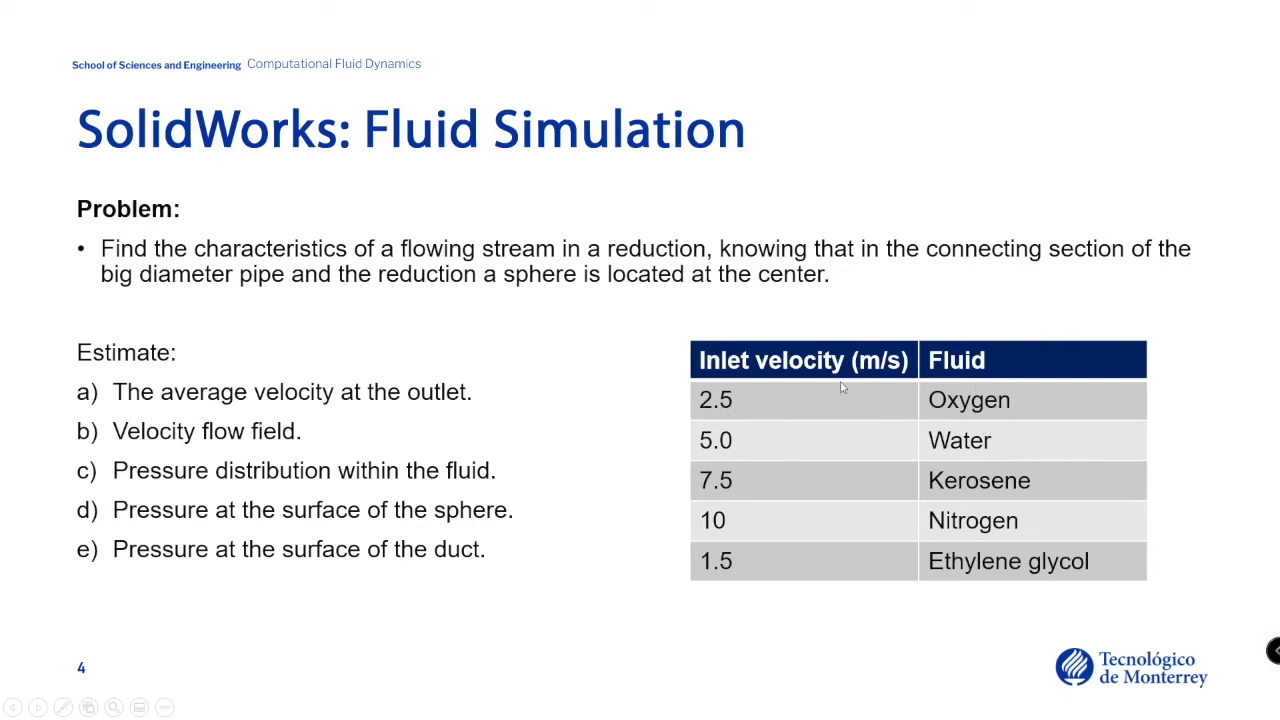
key("alt+Tab")
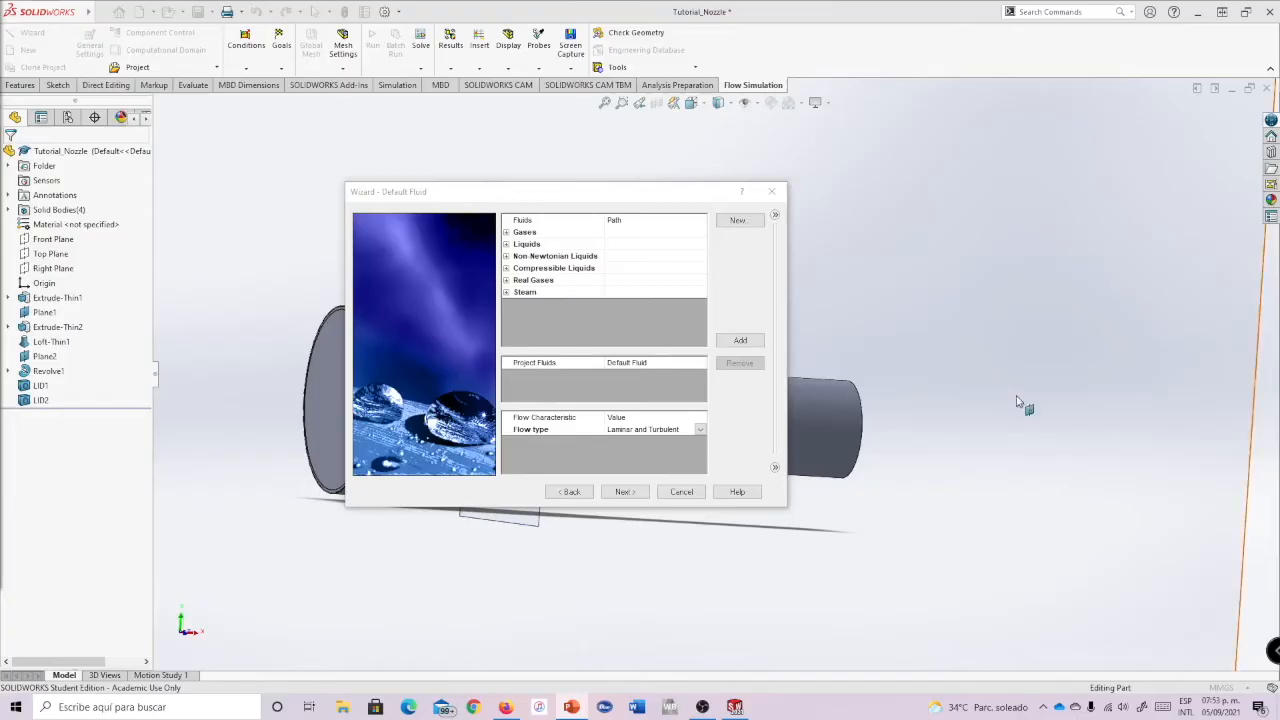
- Add the pre-defined gas Oxygen as the project fluid and finish the wizard with the default wall and initial conditions
left_click(506, 233)
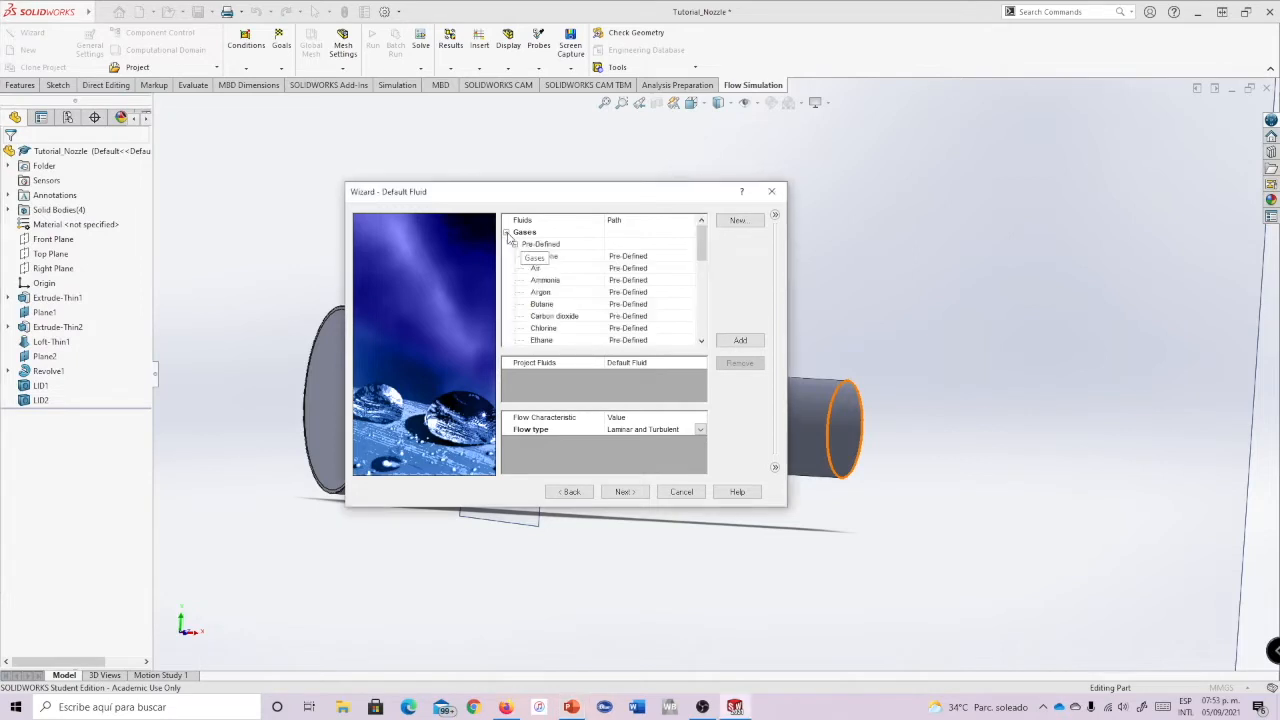
left_click_drag(705, 248, 704, 311)
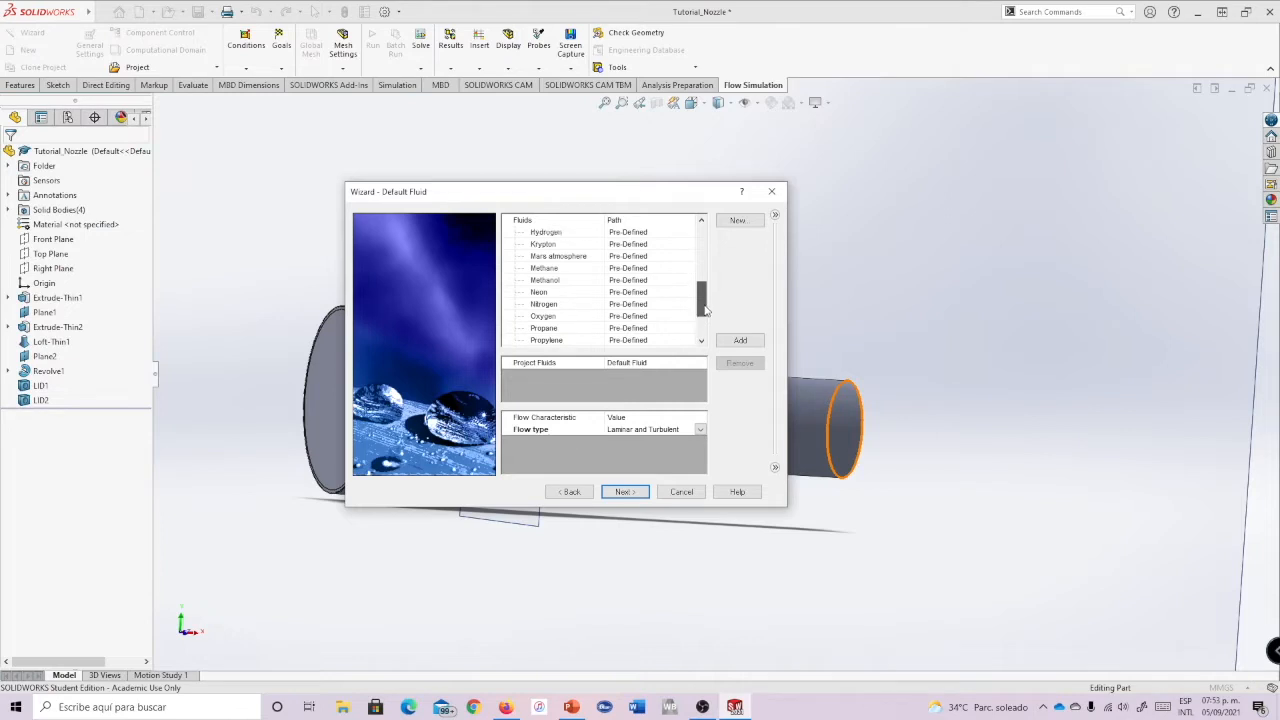
left_click(560, 316)
left_click(740, 341)
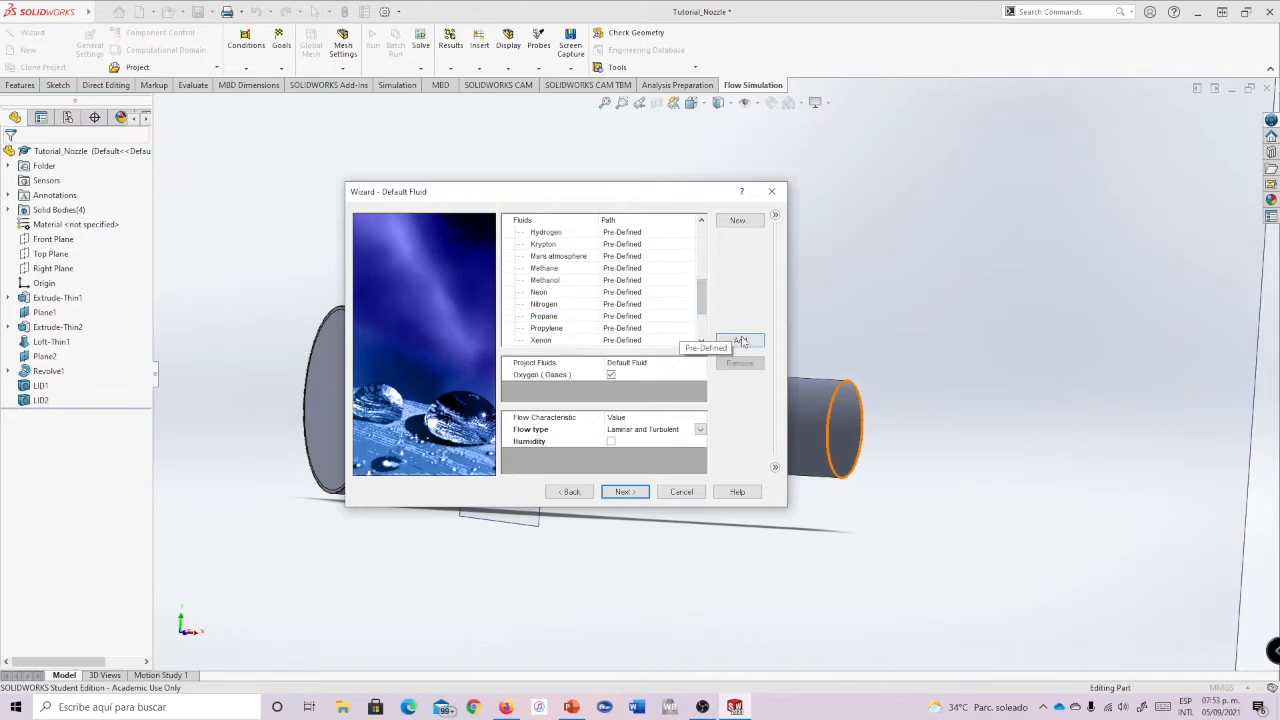
left_click(638, 496)
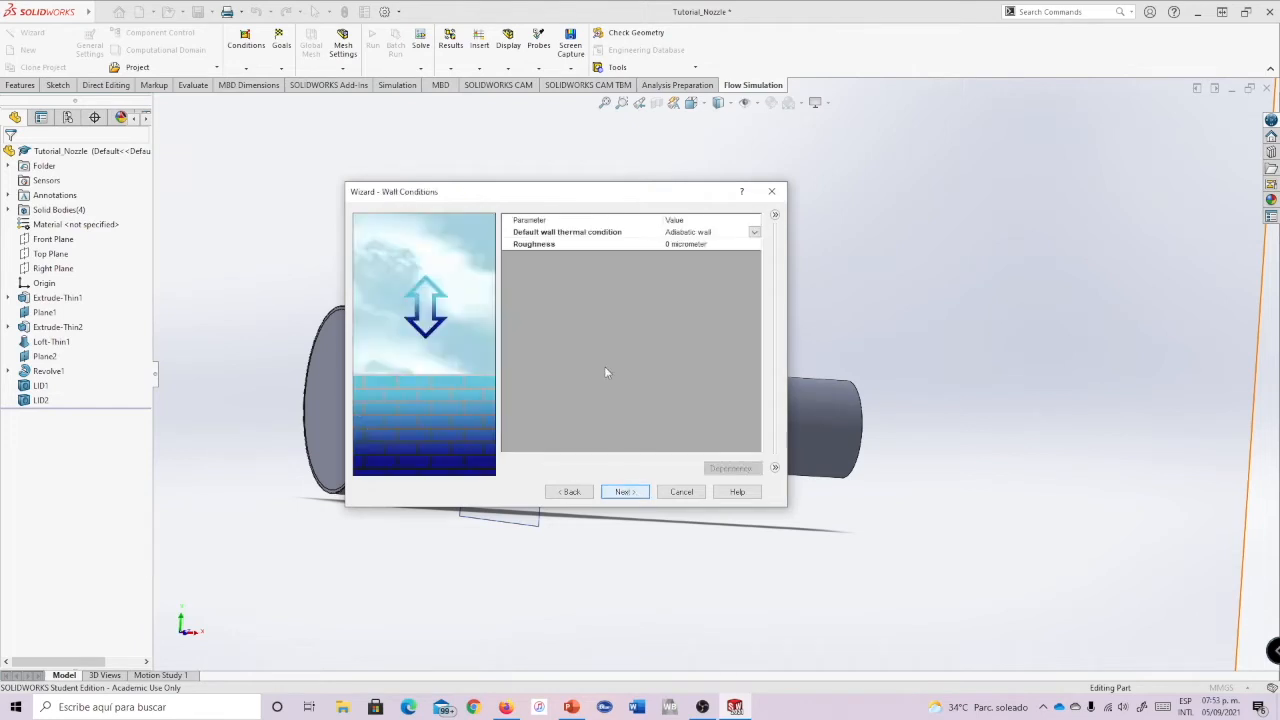
left_click(625, 492)
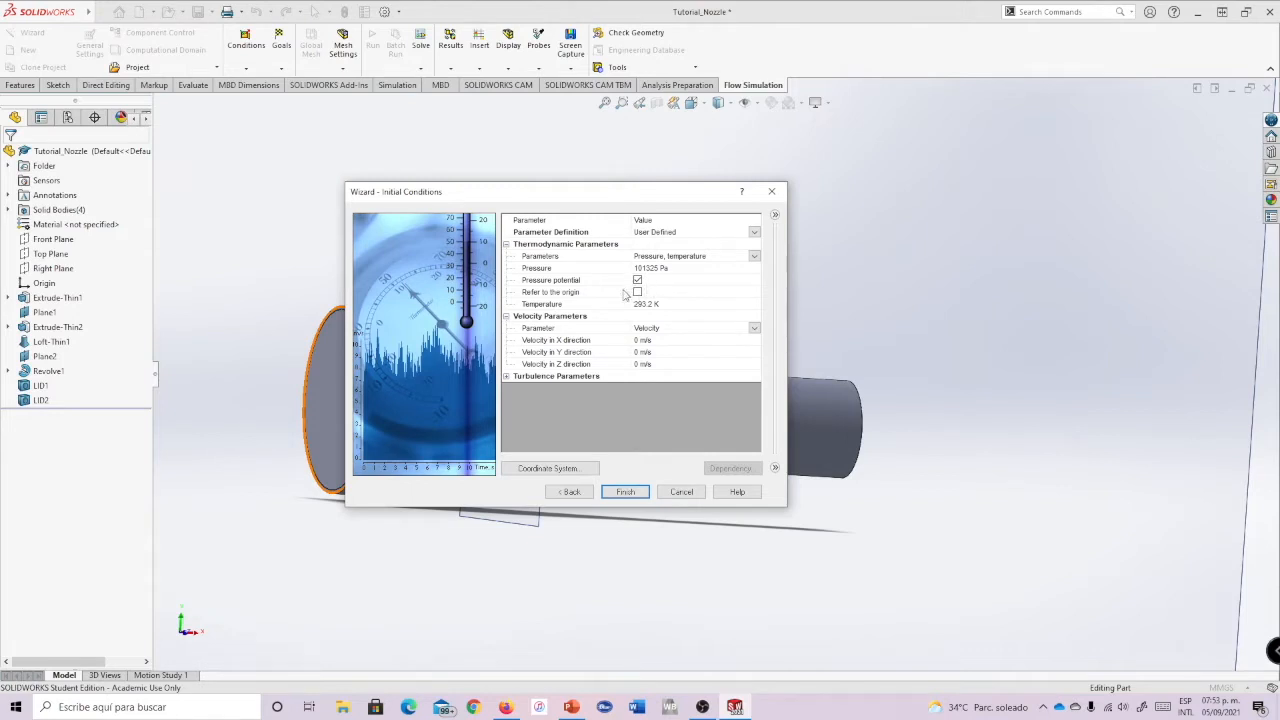
left_click(628, 492)
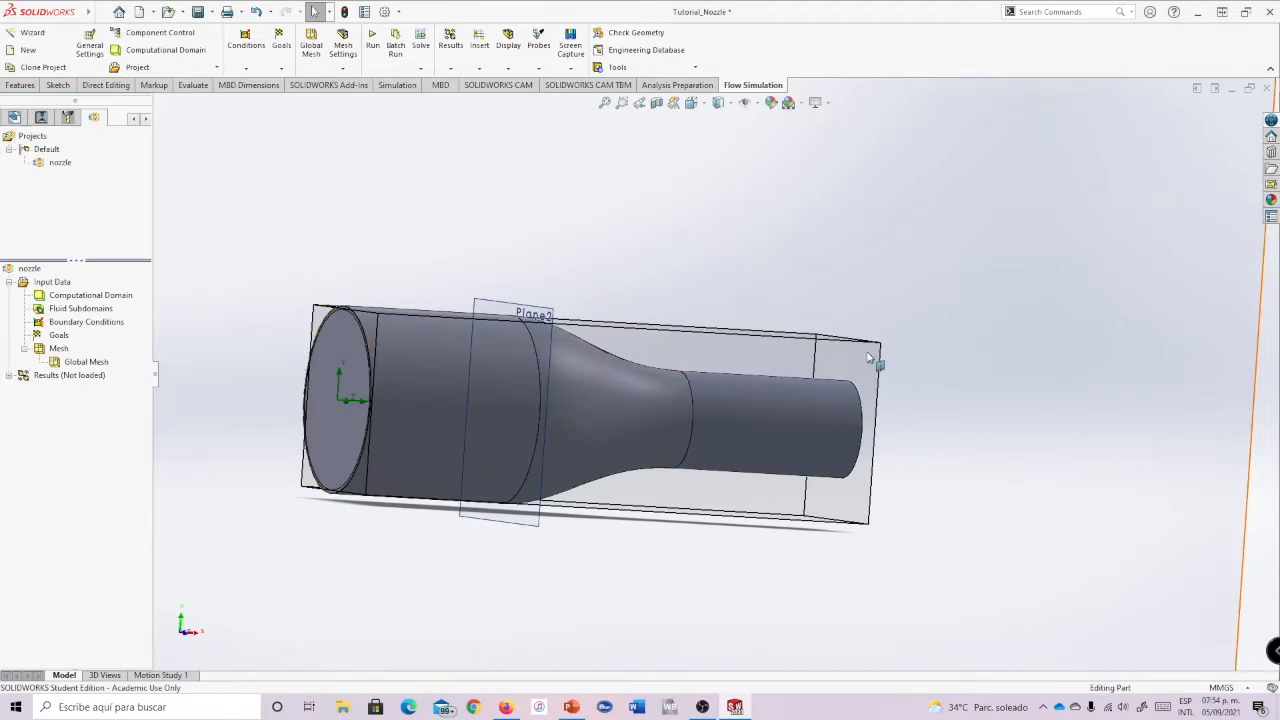
- Hide the computational domain around the nozzle and show it again
middle_click_drag(955, 309, 900, 300)
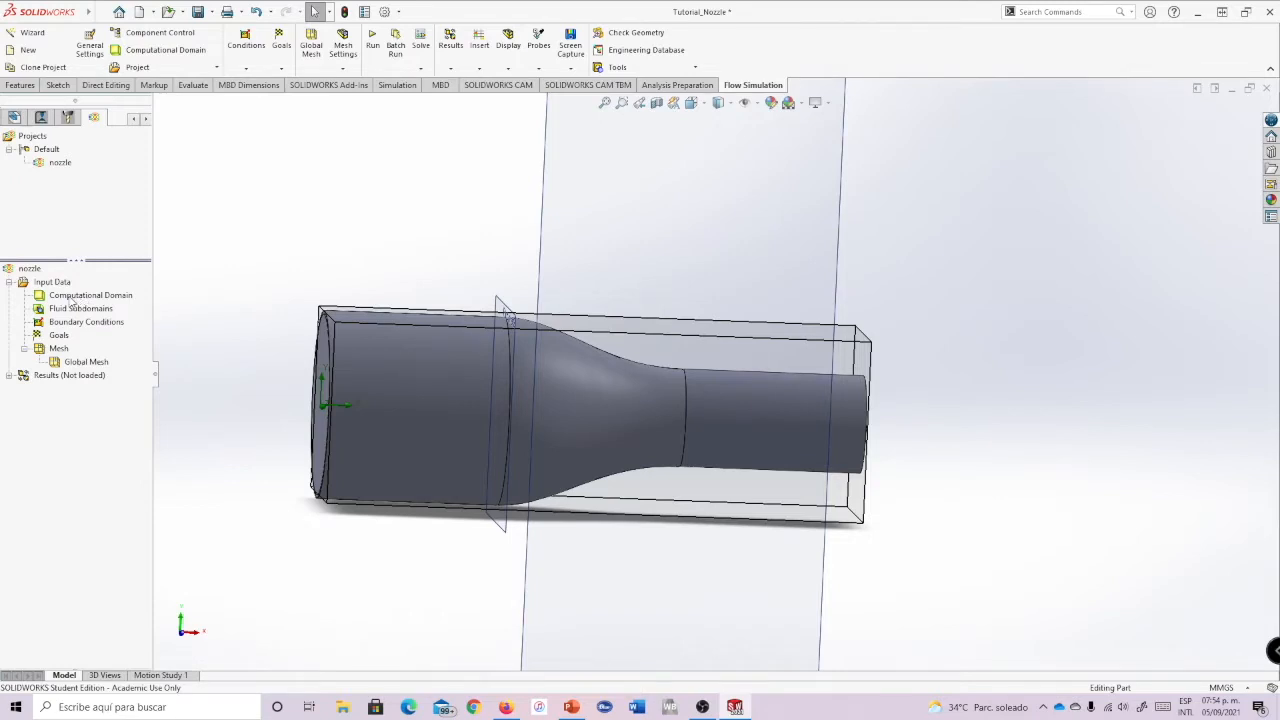
left_click(88, 297)
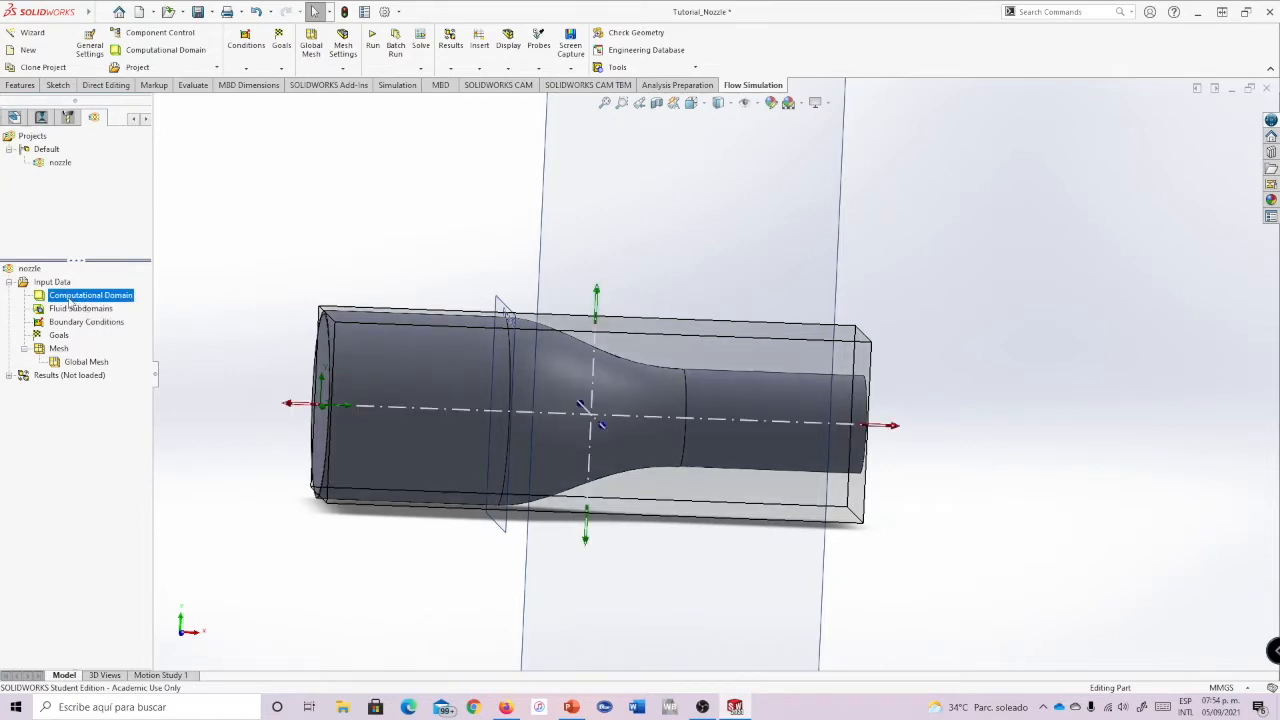
right_click(83, 300)
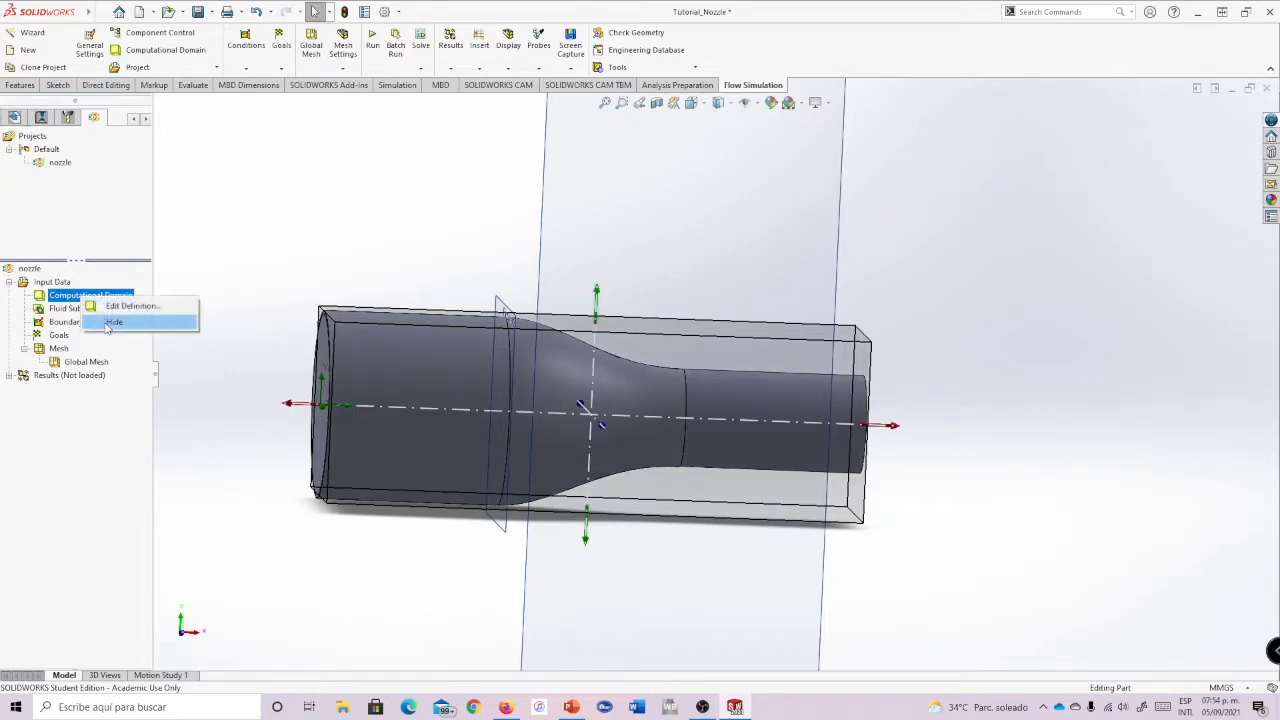
left_click(112, 322)
middle_click_drag(924, 366, 786, 374)
right_click(84, 298)
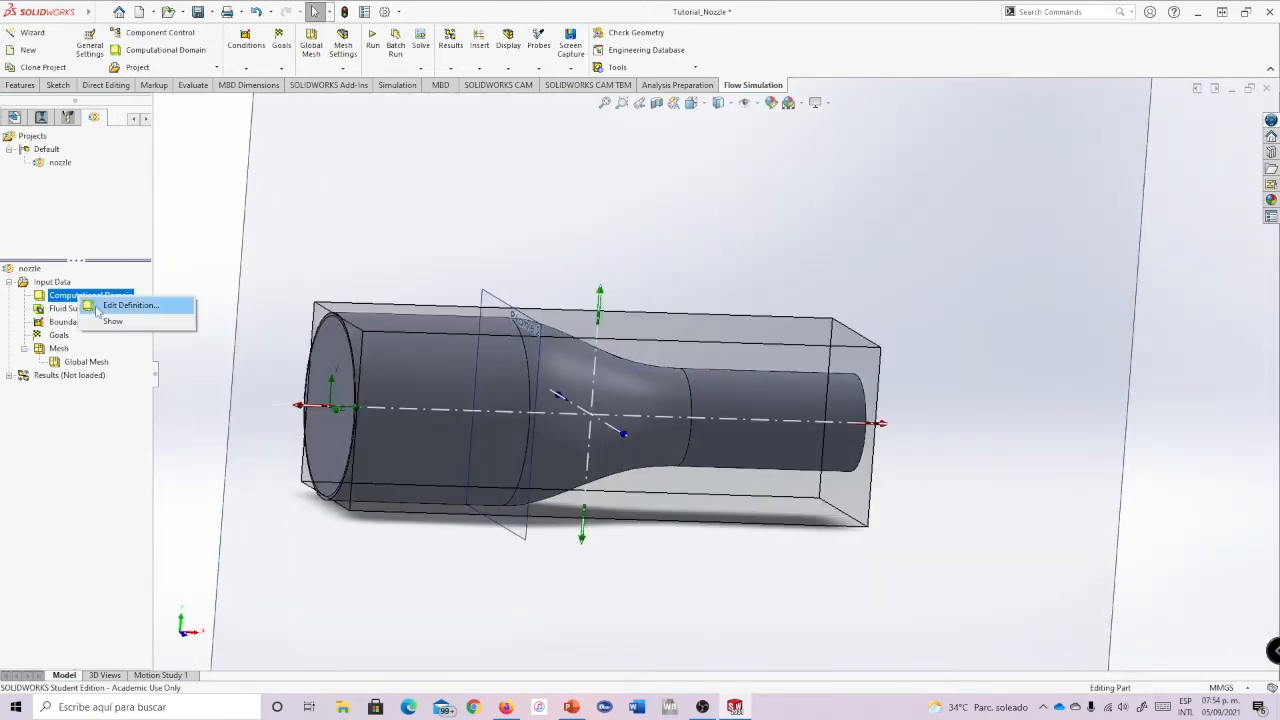
left_click(113, 322)
right_click(77, 299)
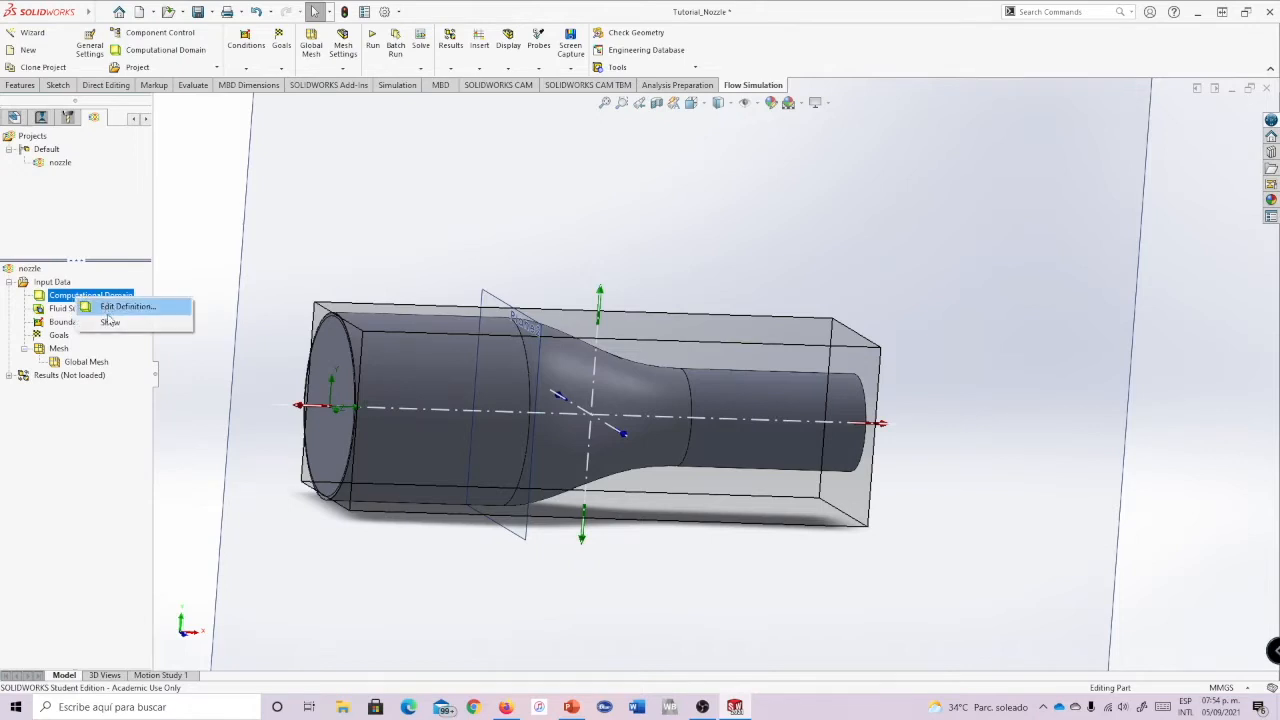
left_click(109, 320)
mouse_move(963, 340)
middle_mouse_down()
mouse_move(931, 314)
mouse_move(951, 322)
middle_mouse_up()
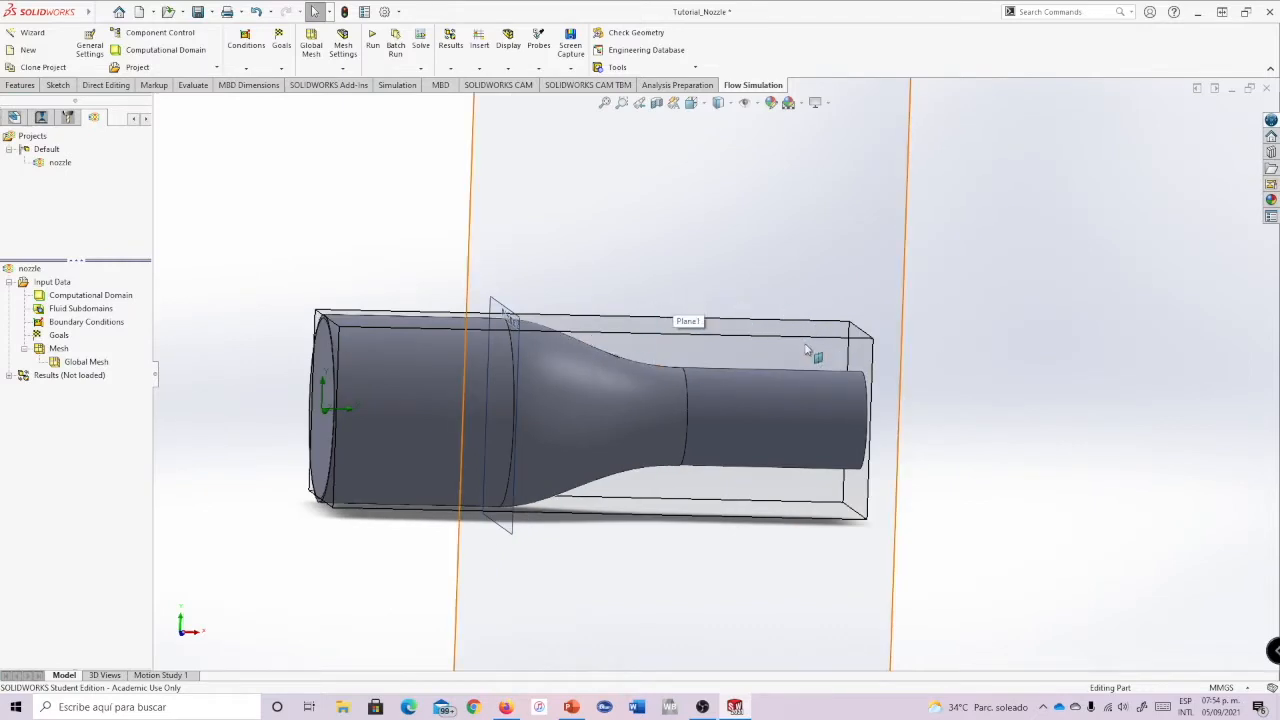
- Start a new boundary condition and select the outer face of the lid on the large tube end
right_click(70, 322)
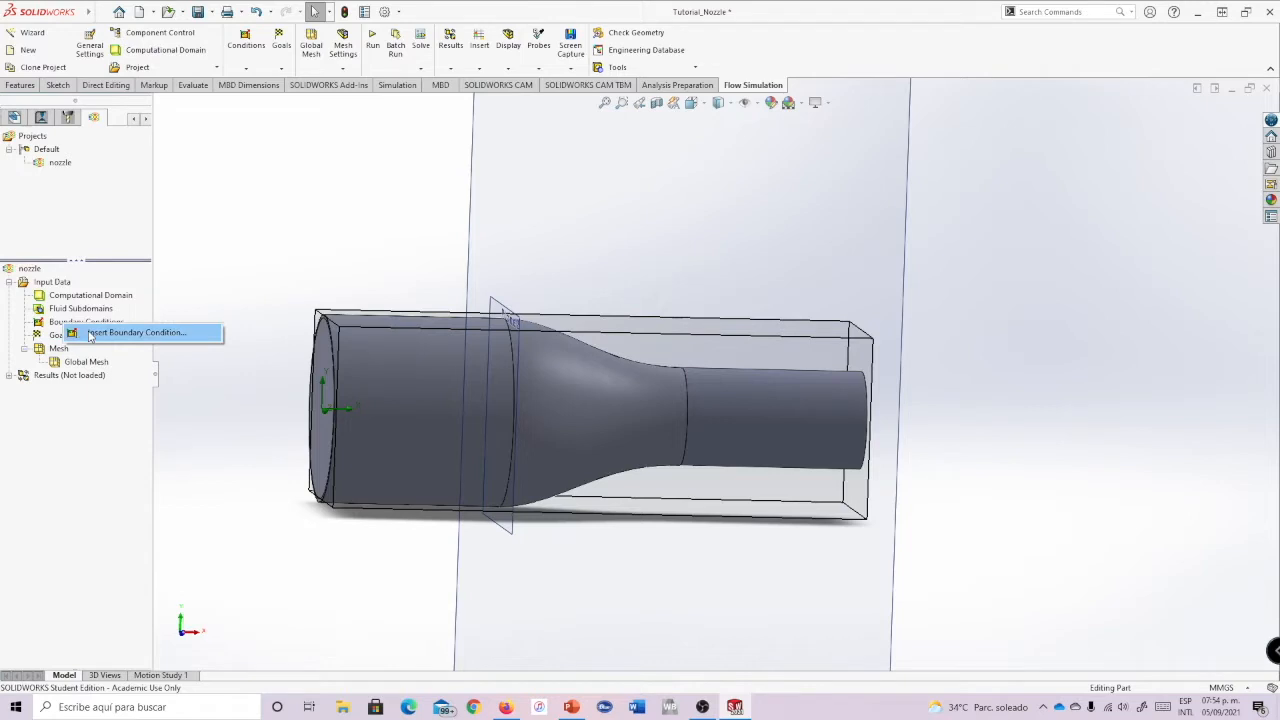
left_click(90, 334)
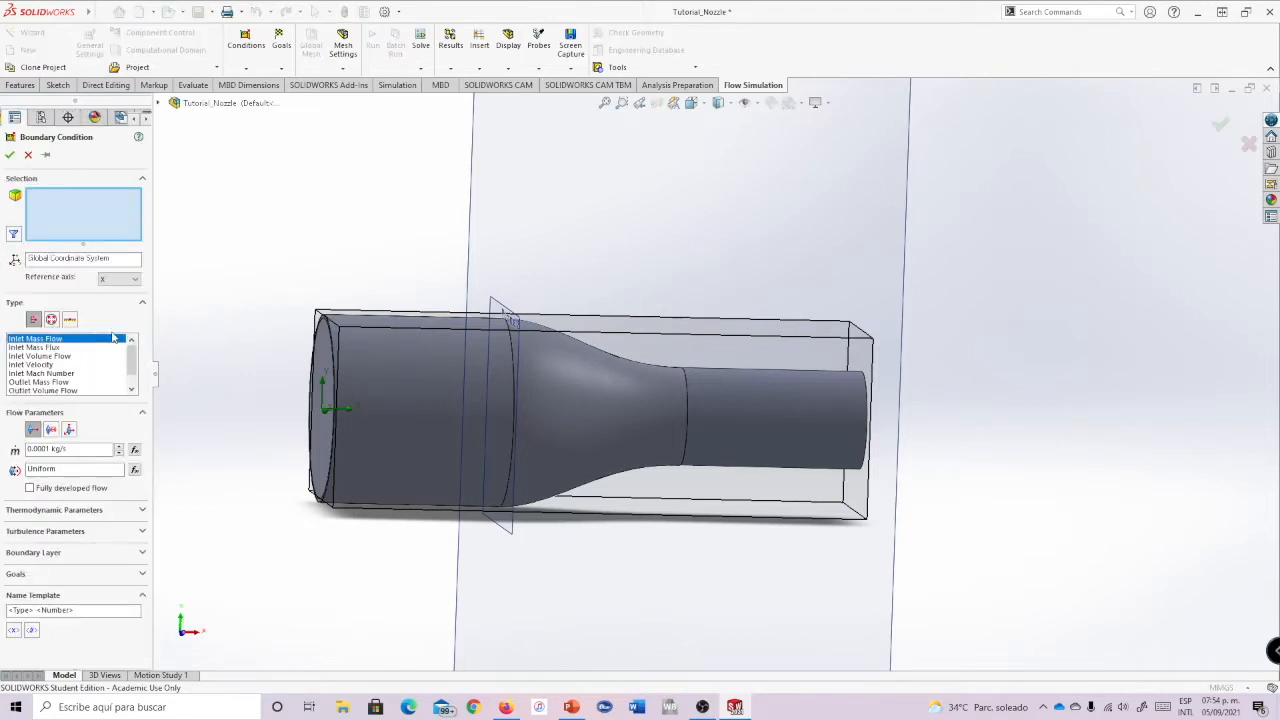
middle_click_drag(1000, 357, 1070, 340)
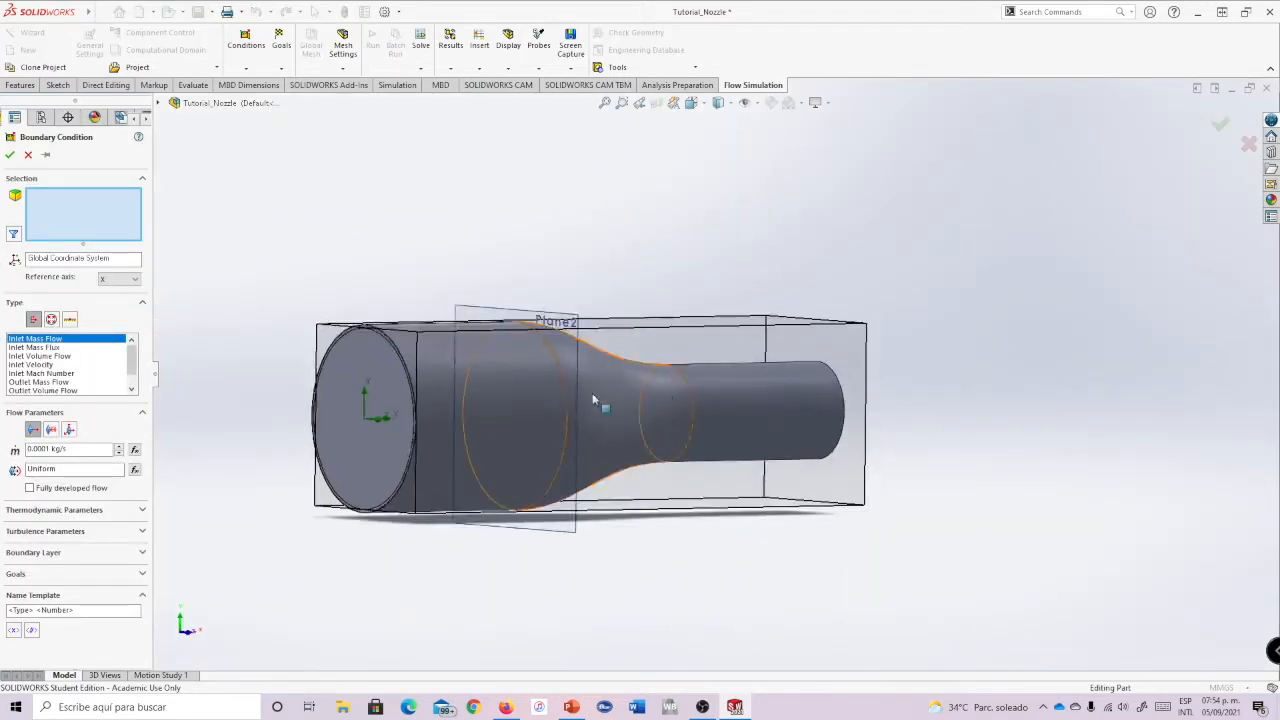
scroll(657, 391, "up", 4)
scroll(477, 386, "down", 3)
scroll(477, 386, "down", 3)
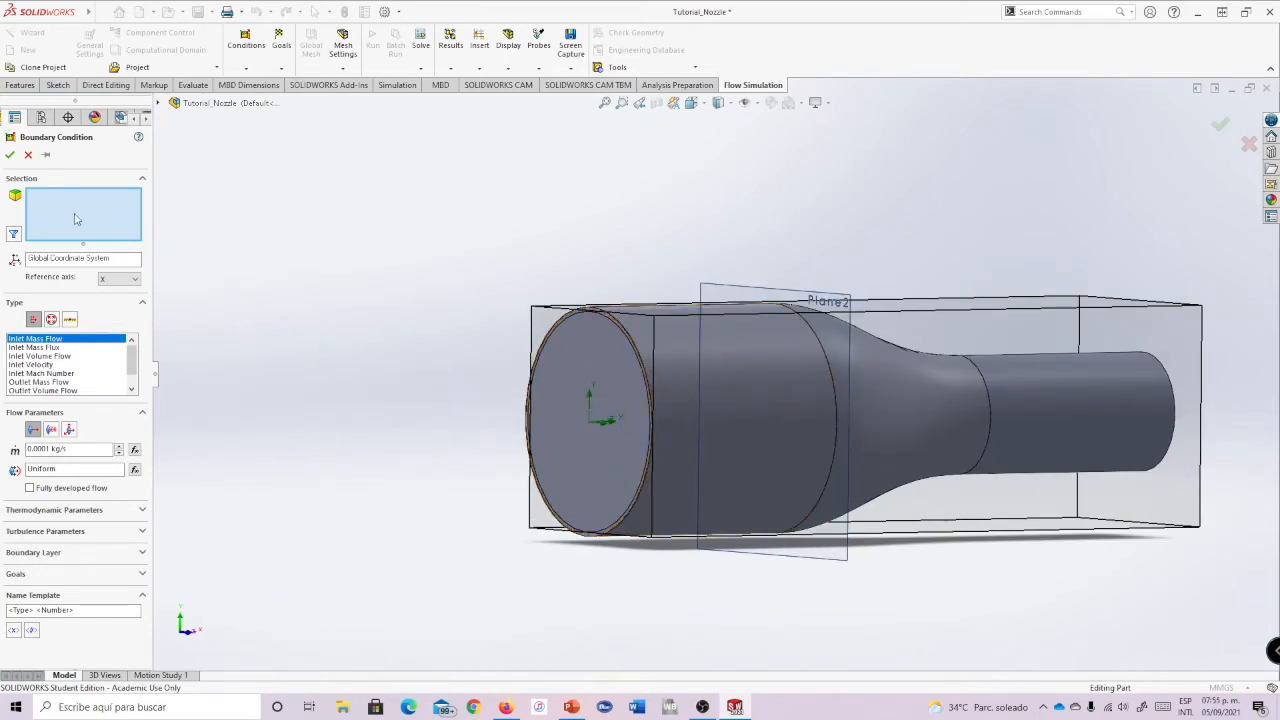
middle_click_drag(844, 334, 1034, 234)
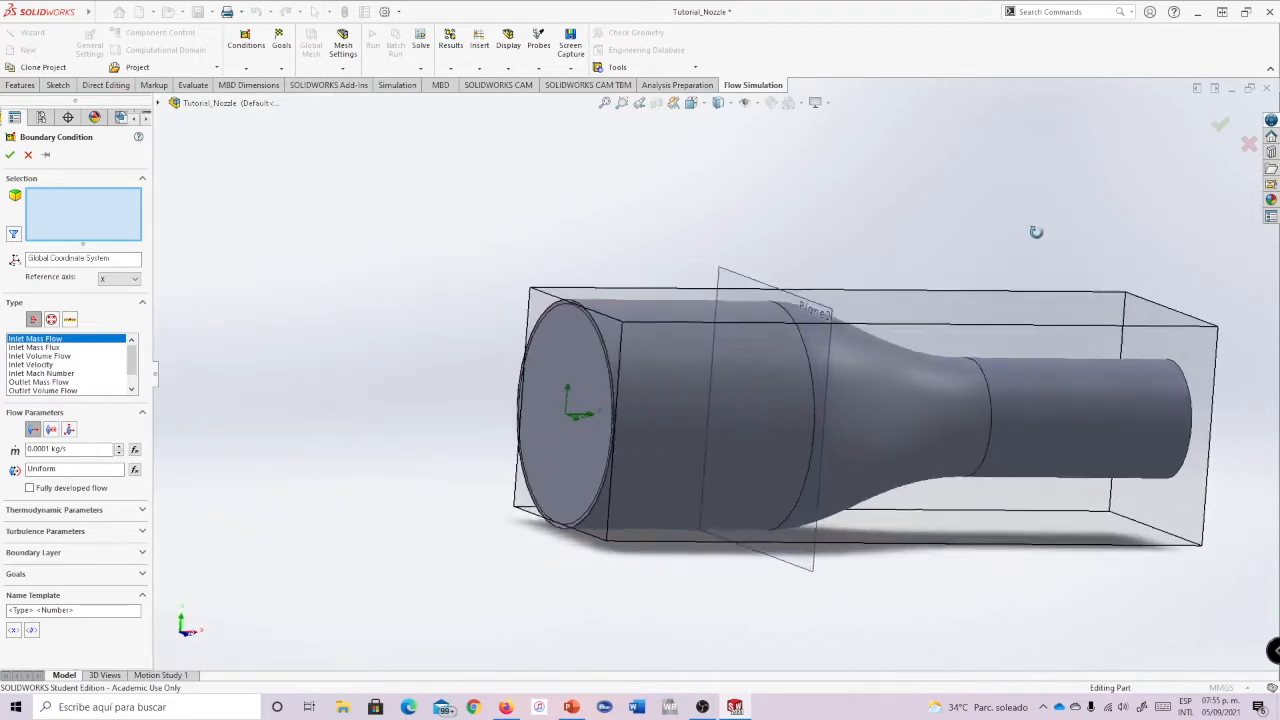
left_click(590, 356)
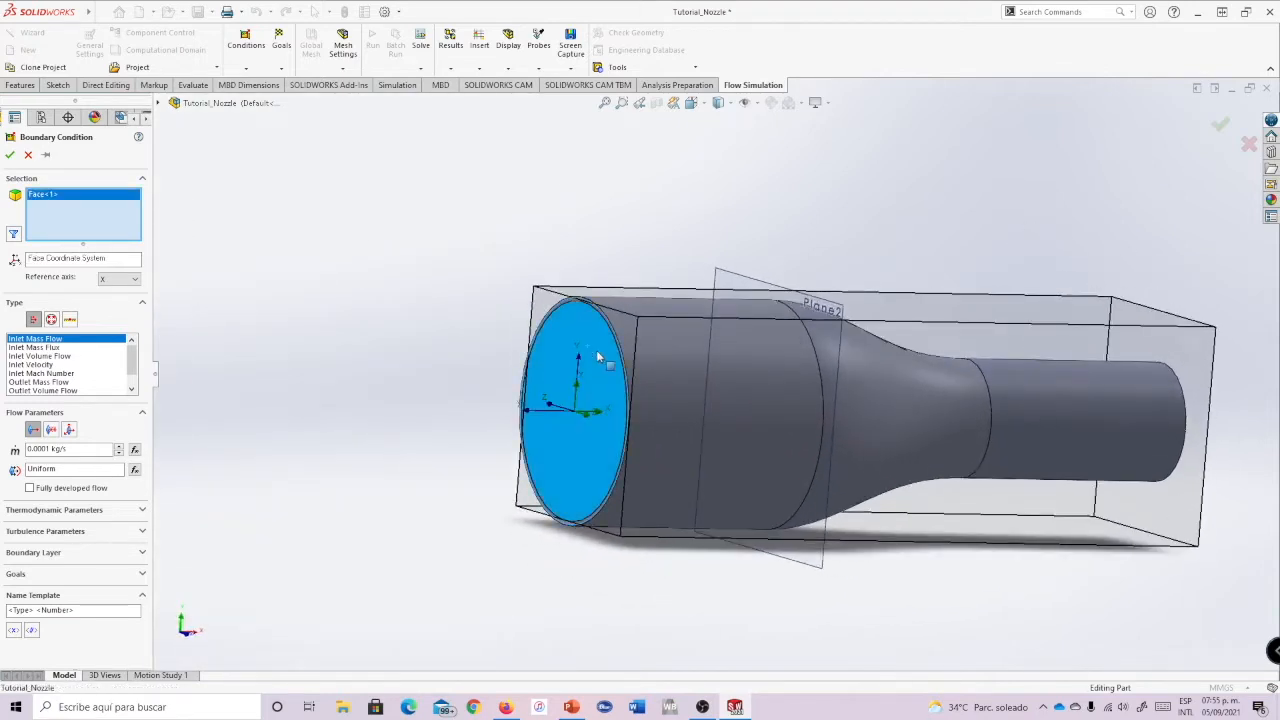
- Examine closely the selected lid face and the surrounding tube wall at the large end
middle_click_drag(823, 191, 846, 211)
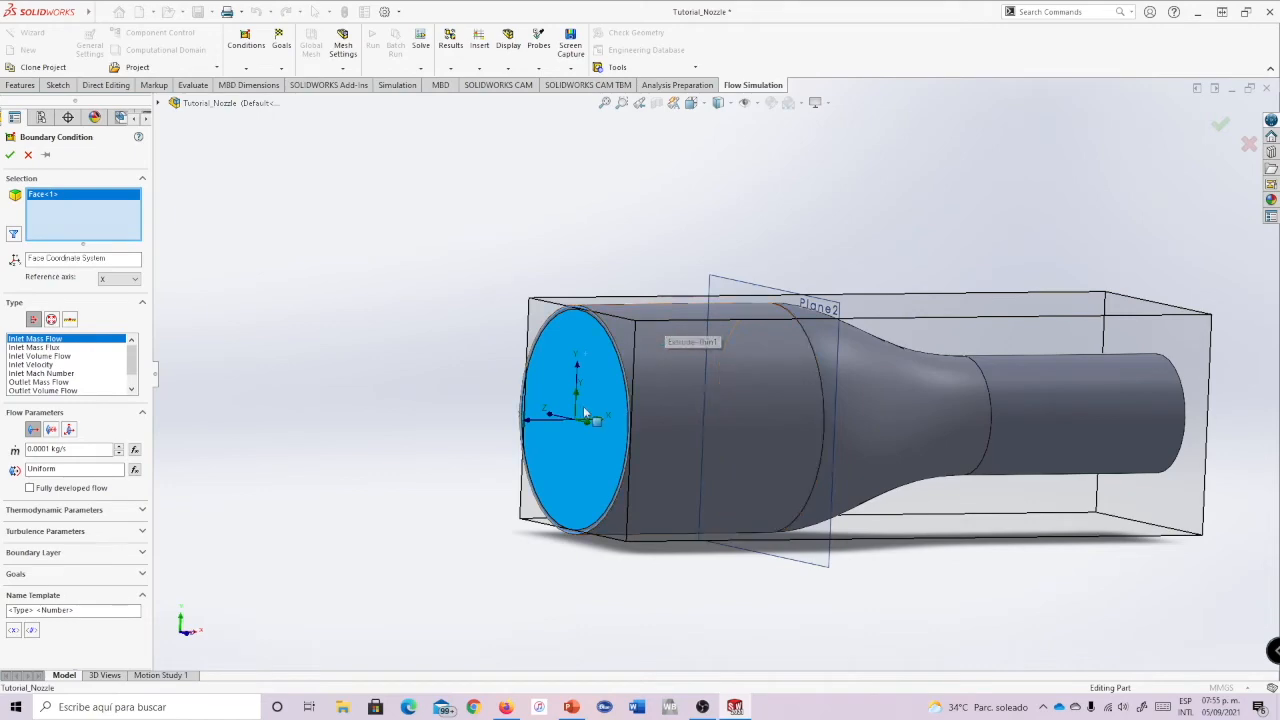
scroll(625, 360, "down", 5)
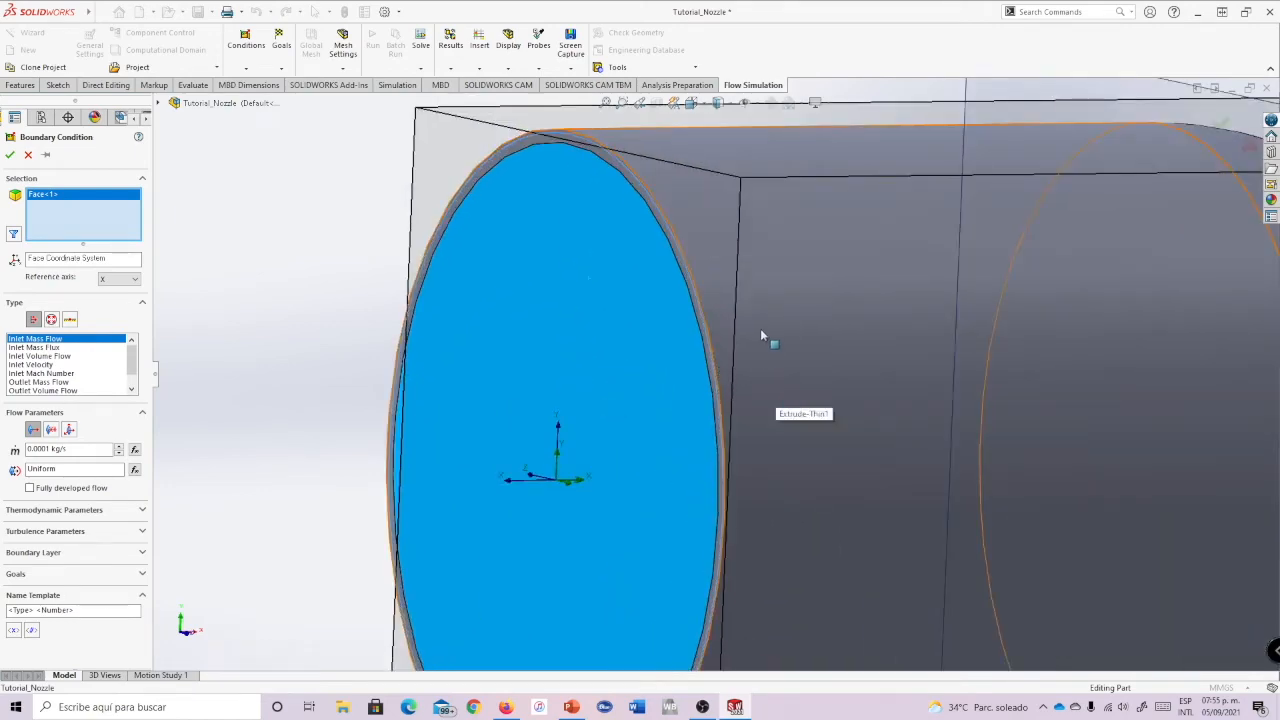
scroll(745, 360, "down", 3)
scroll(720, 389, "up", 5)
middle_click_drag(775, 414, 749, 383)
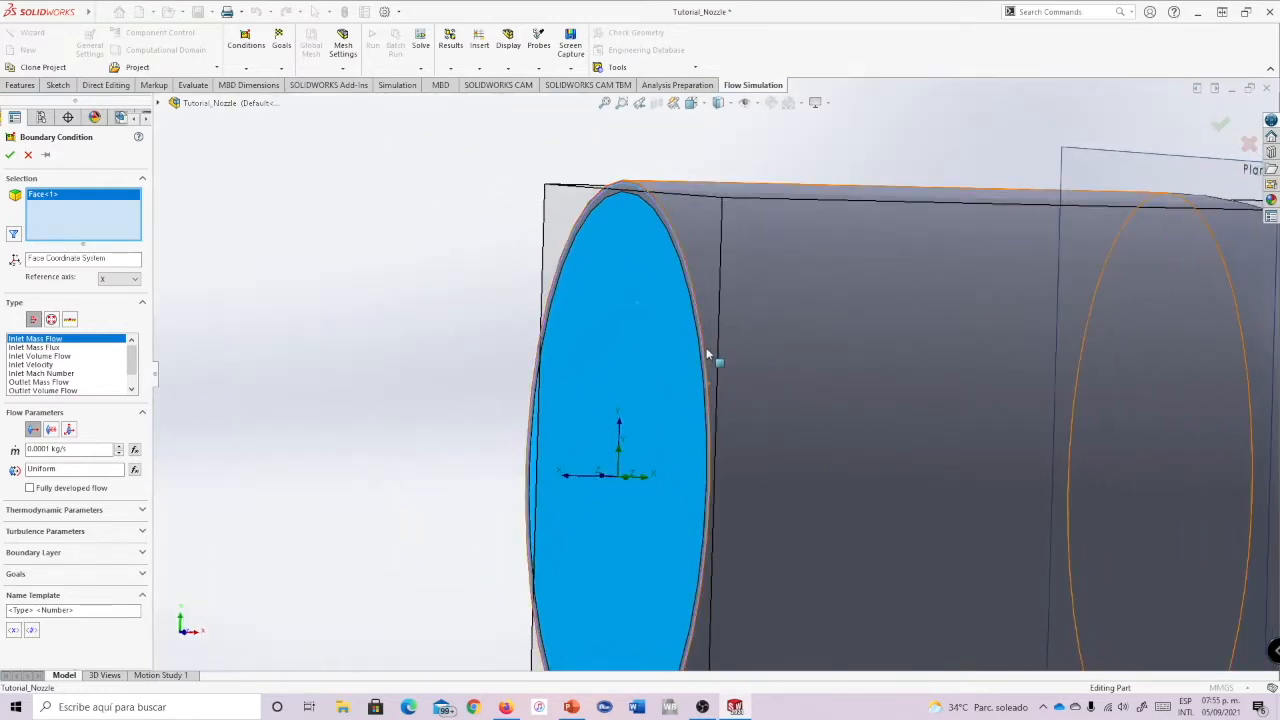
scroll(706, 352, "down", 5)
scroll(769, 382, "up", 5)
middle_click_drag(773, 375, 772, 340)
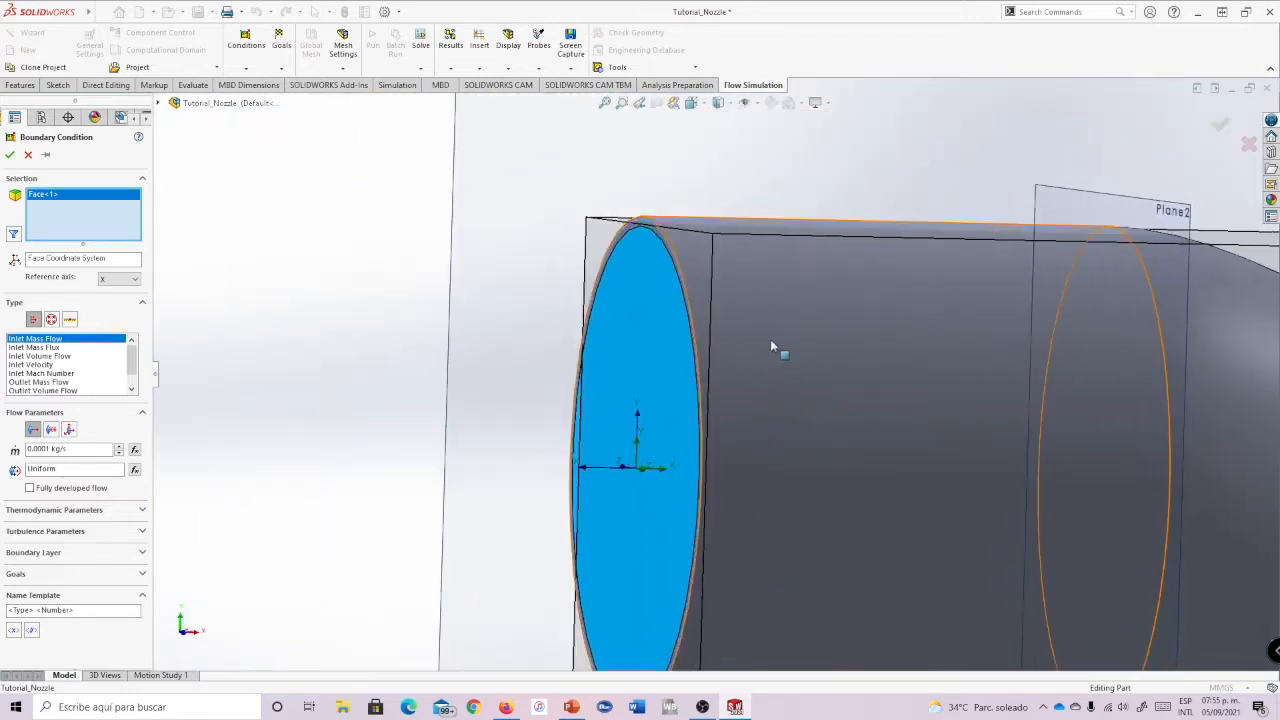
scroll(773, 343, "down", 5)
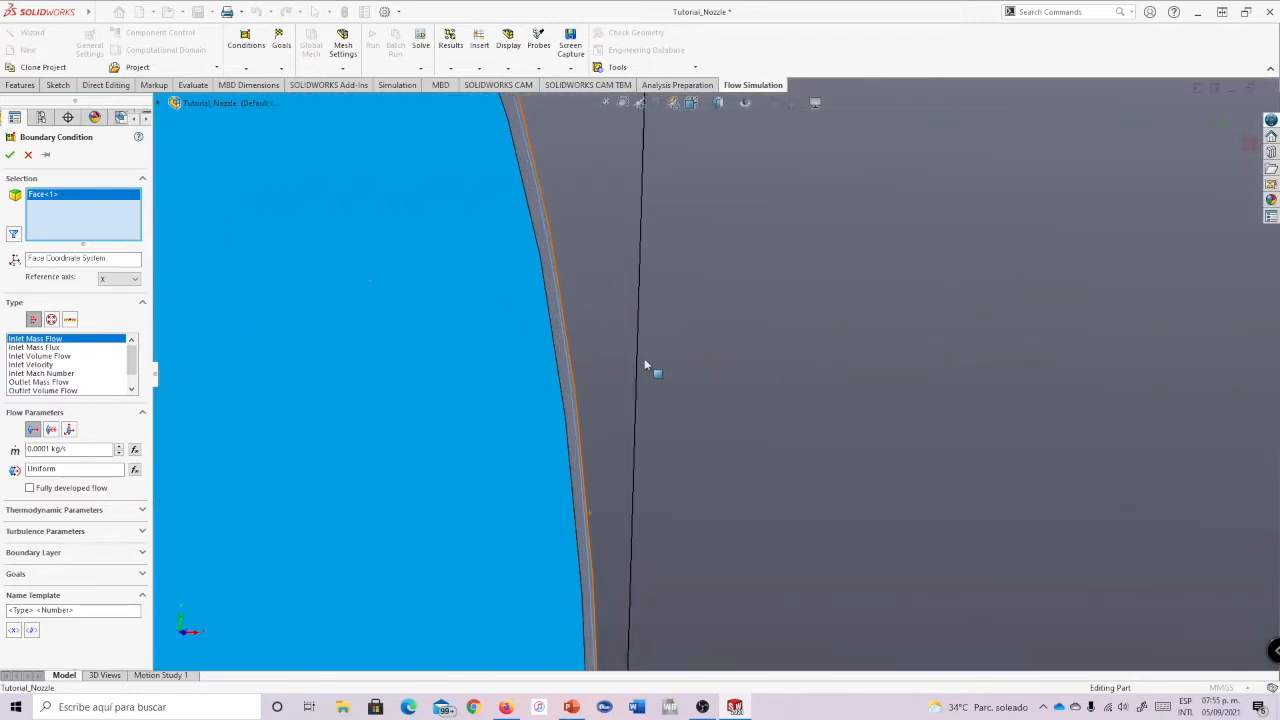
scroll(646, 368, "down", 2)
middle_click_drag(657, 371, 540, 395)
middle_click_drag(616, 382, 717, 403)
scroll(717, 405, "up", 3)
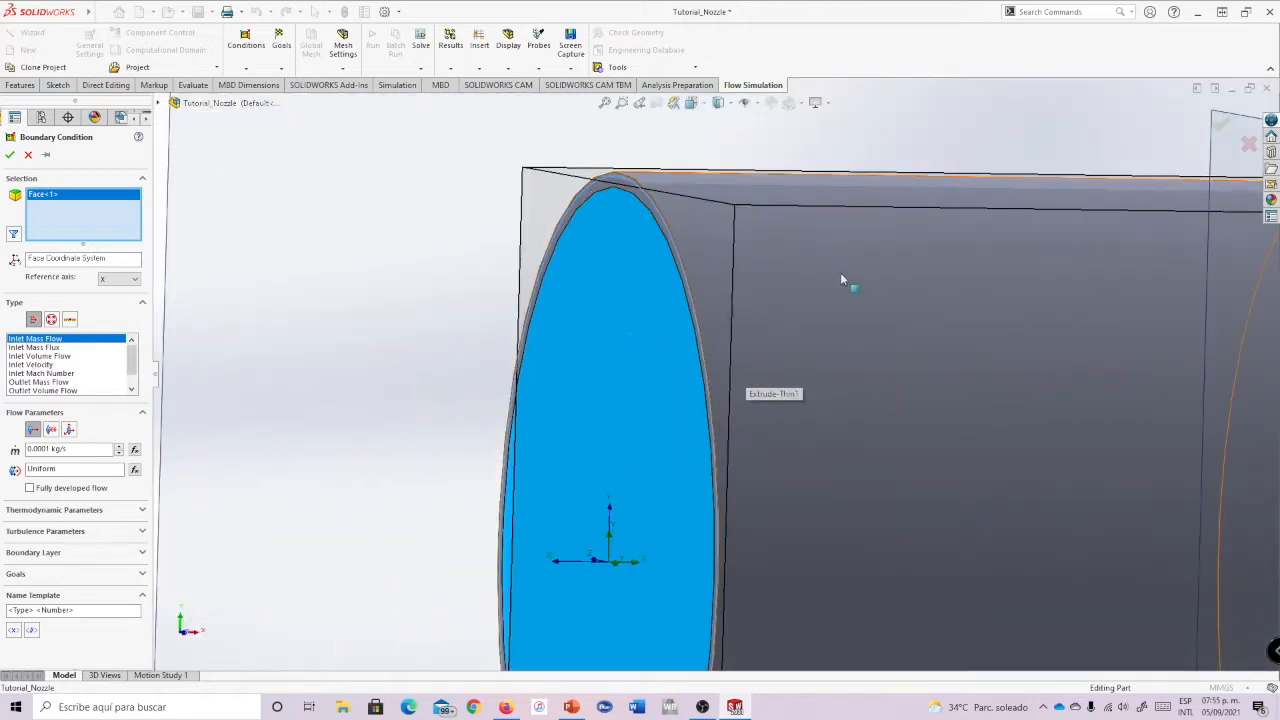
scroll(770, 478, "up", 1)
scroll(769, 472, "down", 3)
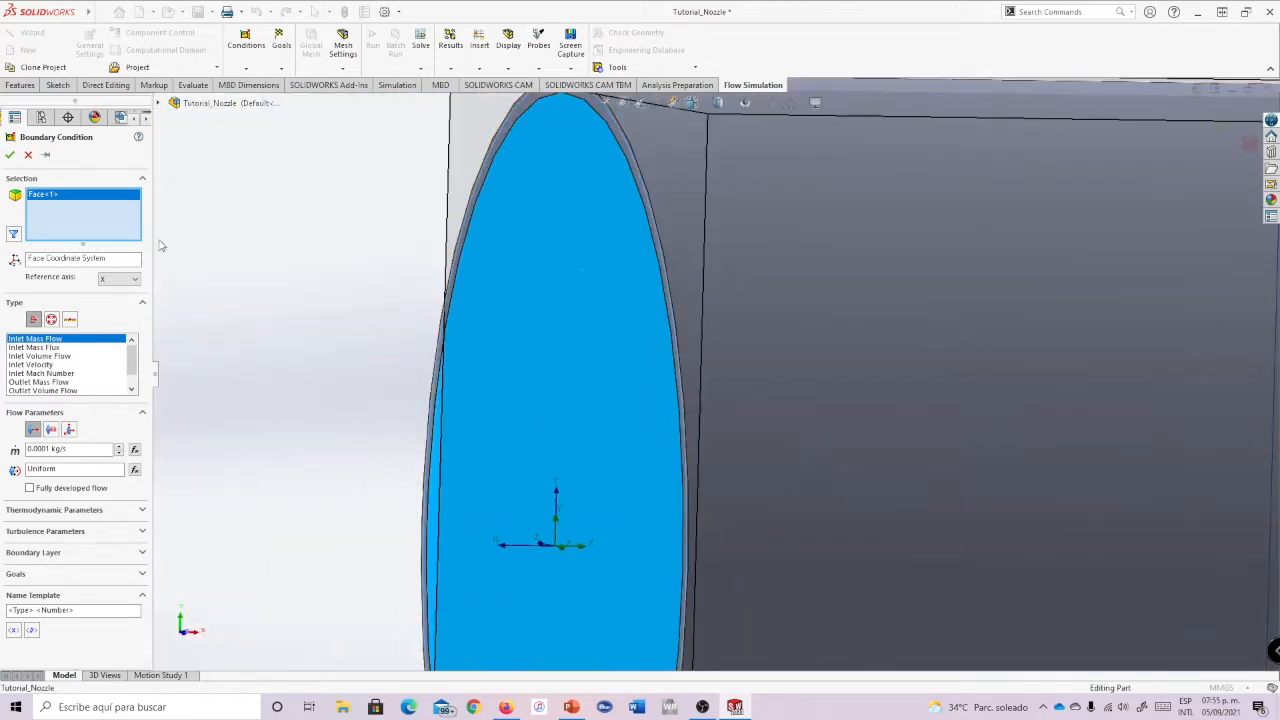
- Clear the boundary condition's selection and select the hidden inner face of the LID2 lid at the large tube end instead
right_click(83, 224)
left_click(118, 229)
scroll(788, 367, "up", 5)
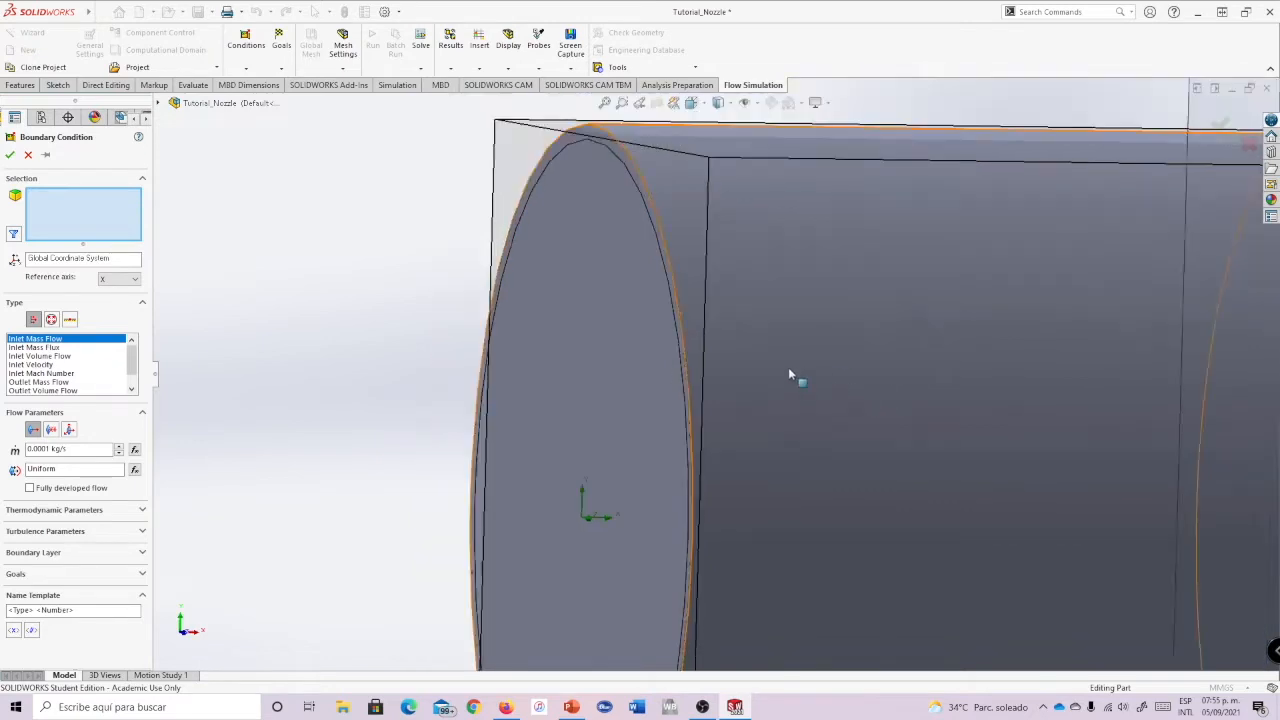
scroll(800, 436, "down", 2)
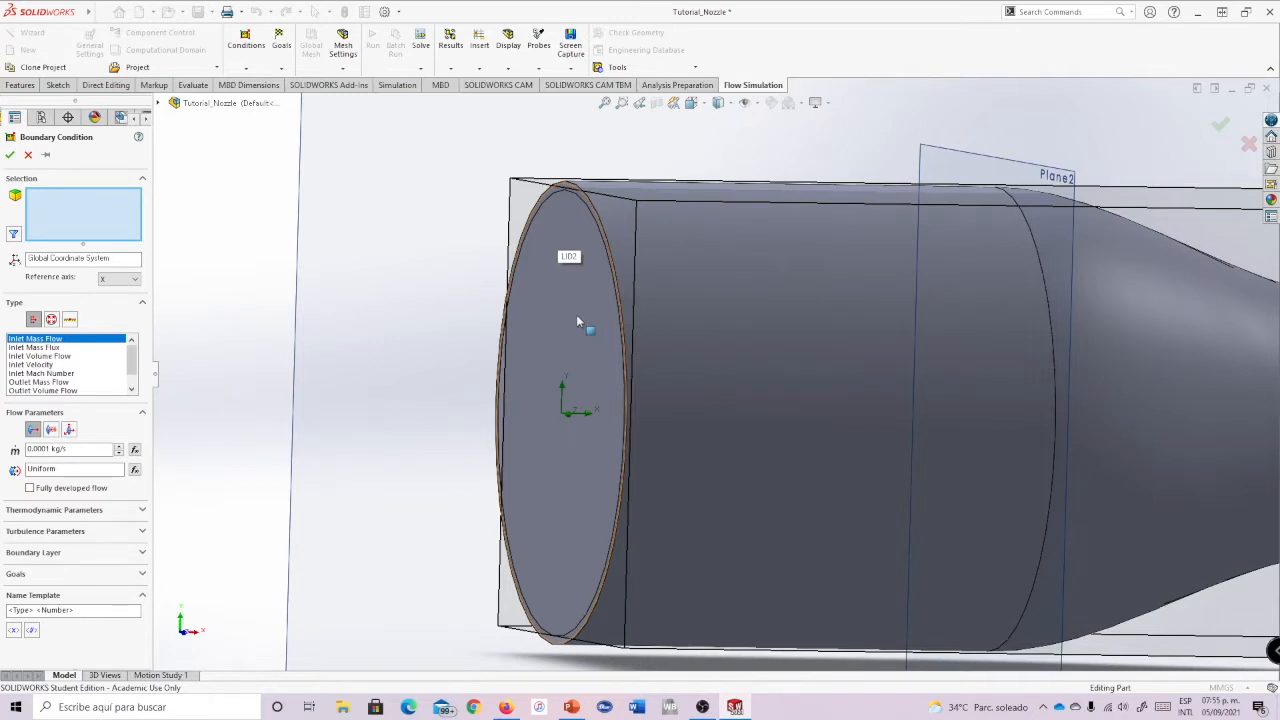
scroll(565, 355, "up", 5)
scroll(443, 358, "down", 3)
scroll(438, 350, "up", 3)
right_click(388, 324)
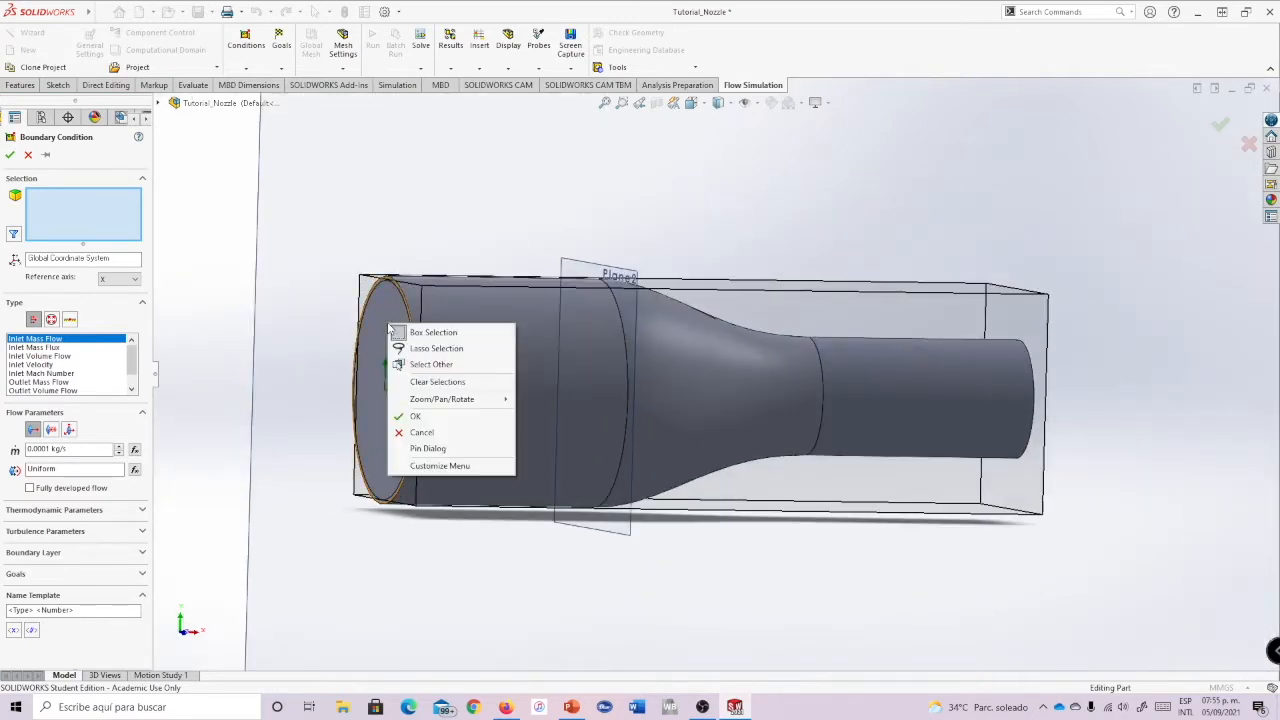
left_click(422, 366)
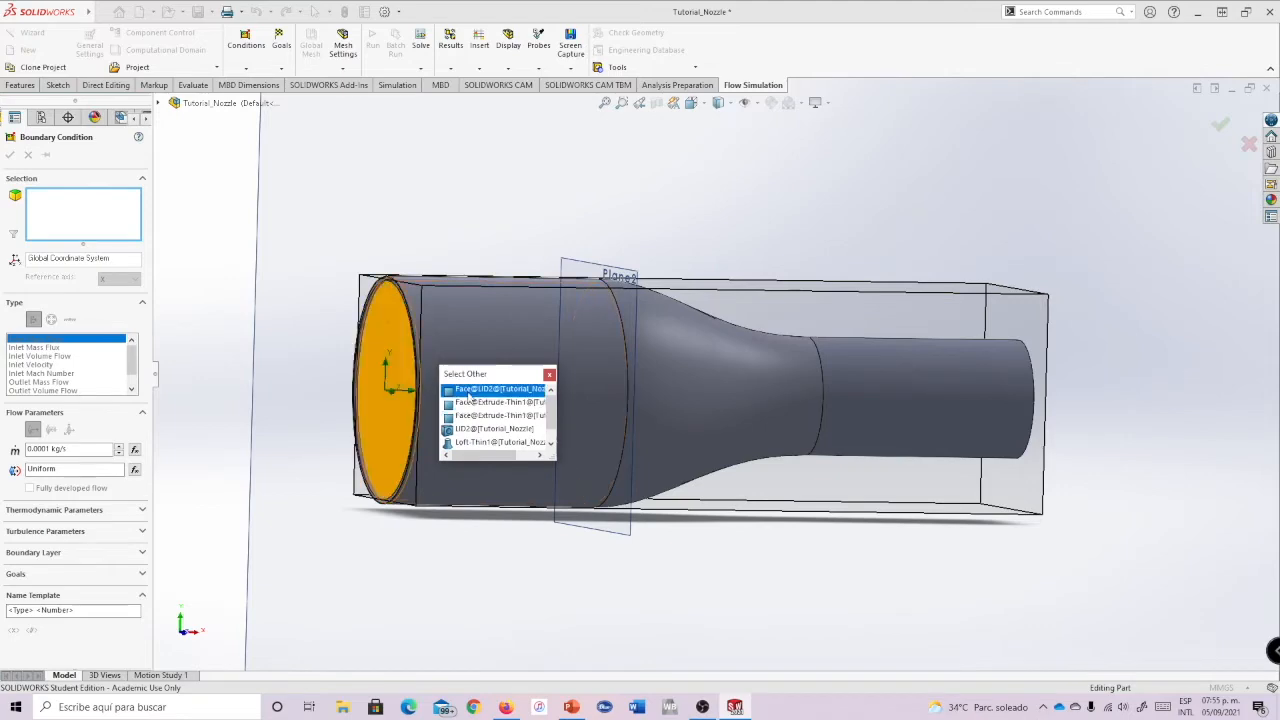
left_click(494, 389)
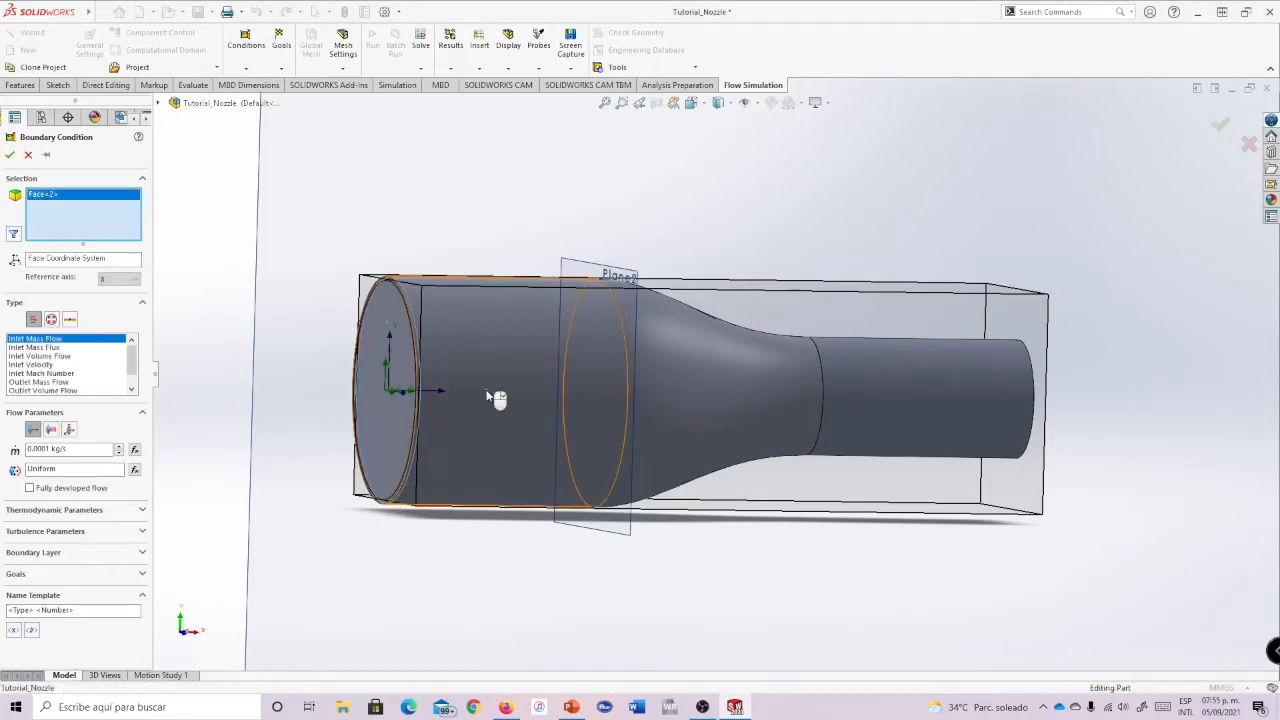
- Examine the newly selected inner lid face at the large tube end and its position relative to the tube wall
scroll(542, 350, "down", 4)
scroll(536, 350, "down", 3)
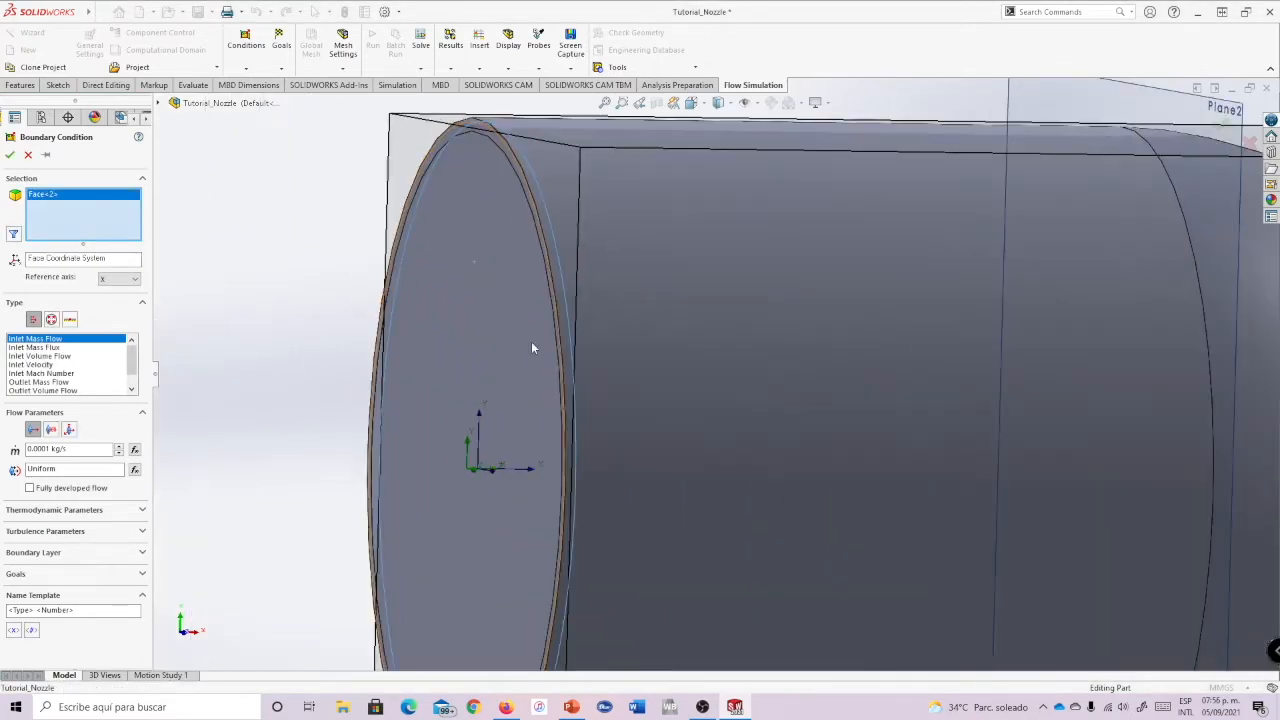
scroll(528, 359, "up", 2)
scroll(646, 436, "up", 1)
scroll(645, 428, "down", 3)
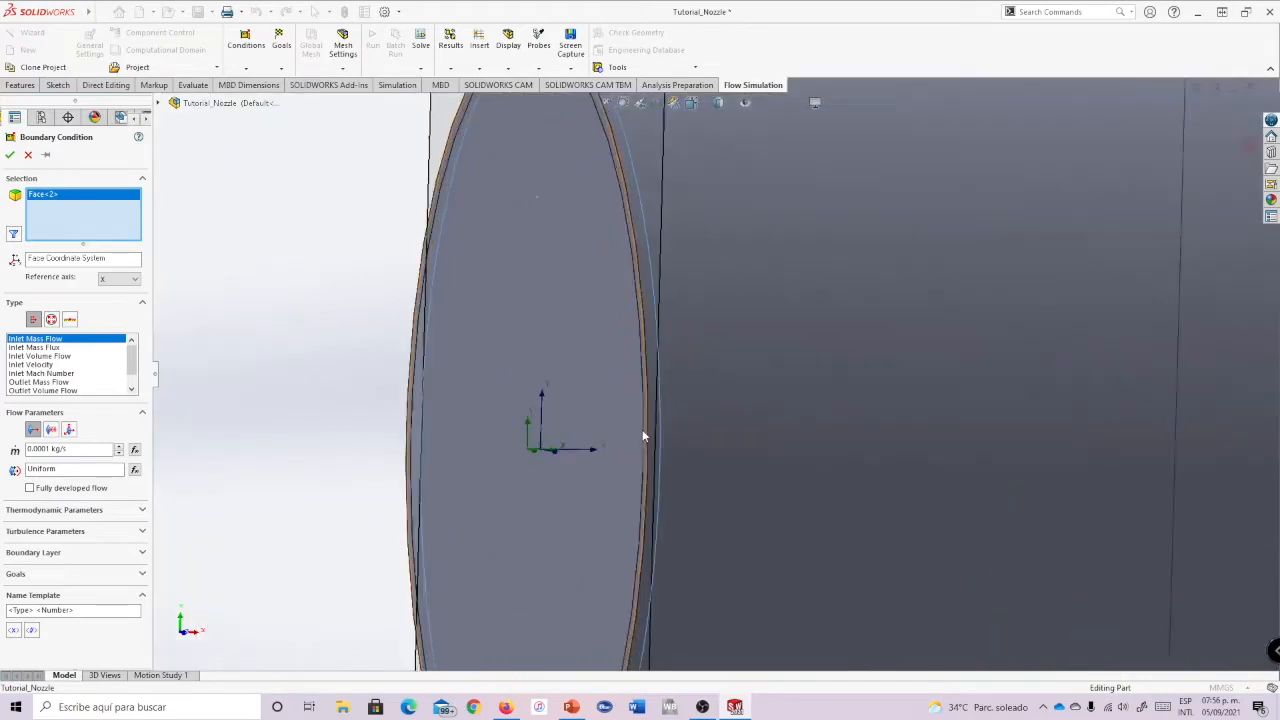
scroll(622, 420, "up", 4)
scroll(774, 420, "up", 5)
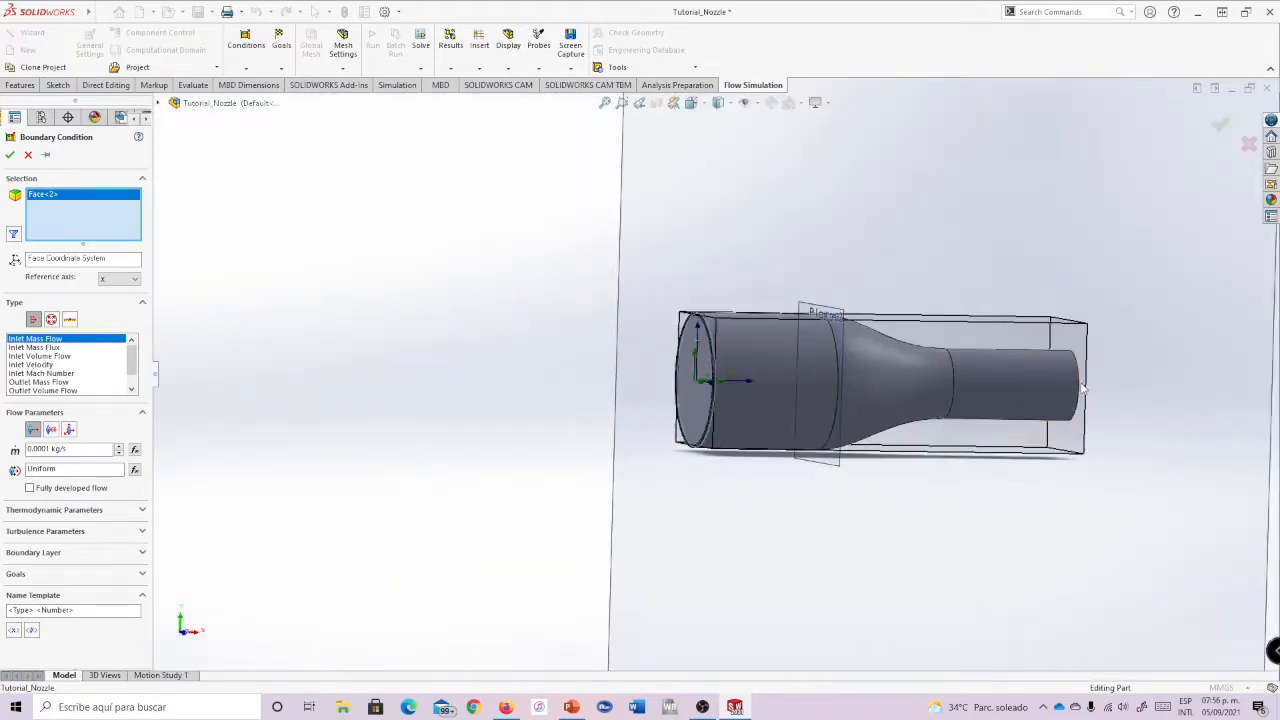
scroll(849, 400, "down", 3)
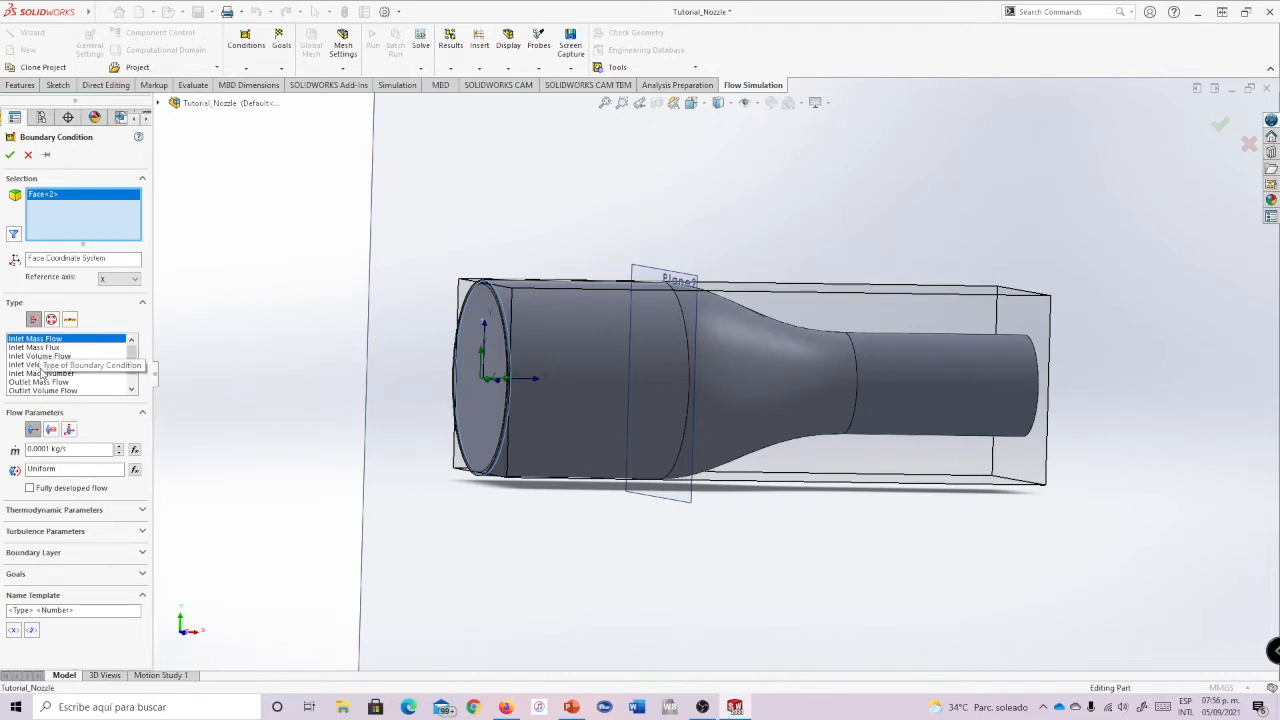
- Make the boundary condition an Inlet Velocity of 2.5 m/s and apply it
left_click(43, 368)
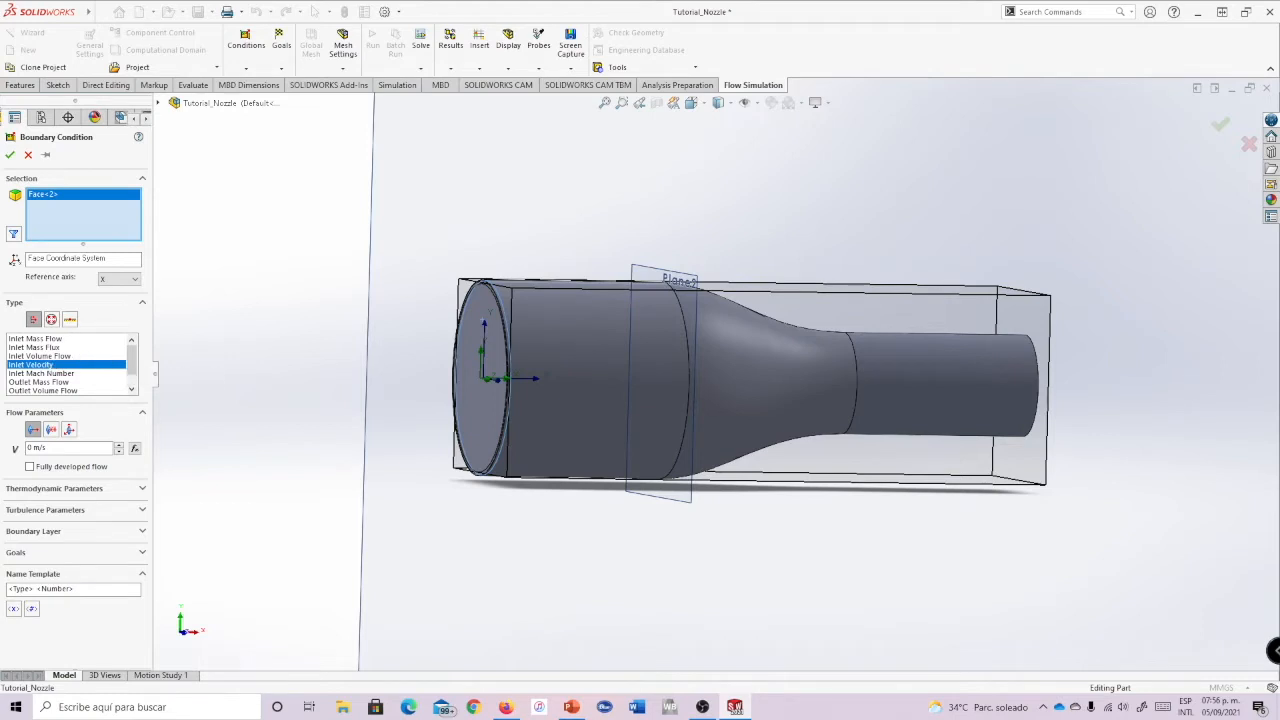
double_click(49, 450)
type("10")
key("Return")
- Reopen the inlet velocity condition, switch fully developed flow on and back off, and accept the definition
left_click(88, 335)
right_click(88, 335)
left_click(95, 344)
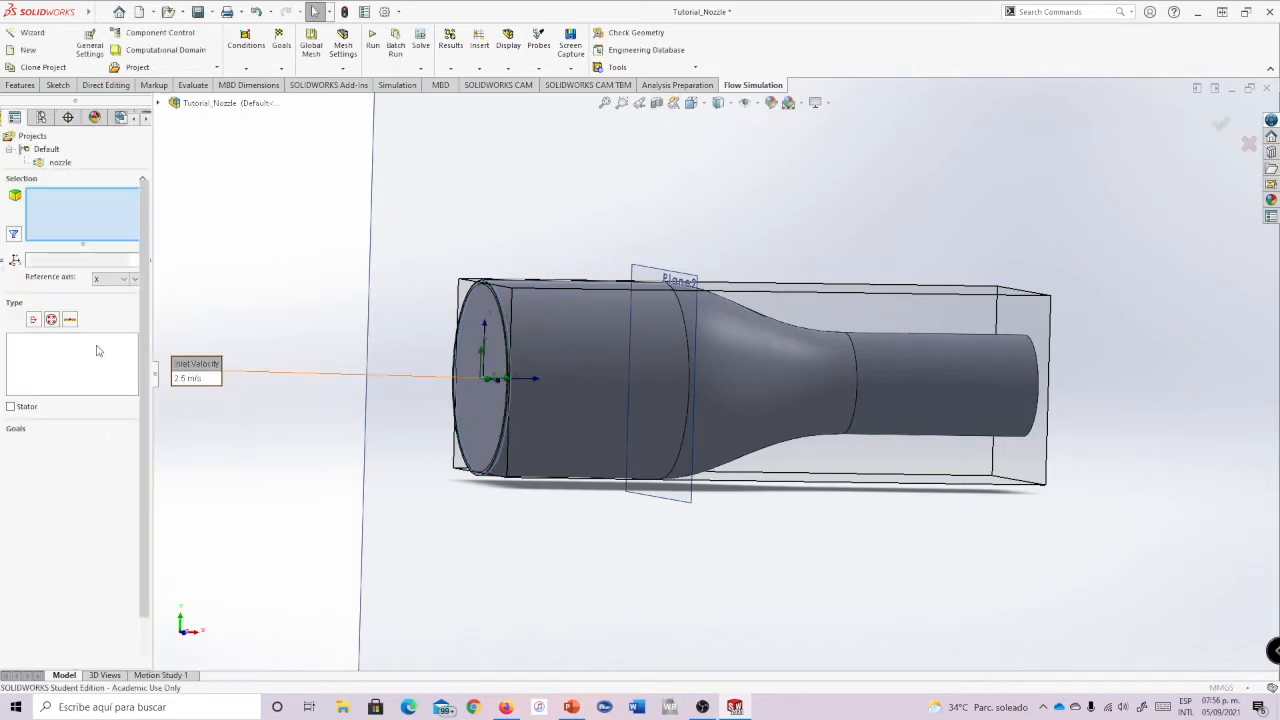
mouse_move(131, 362)
left_mouse_down()
mouse_move(131, 373)
mouse_move(131, 360)
left_mouse_up()
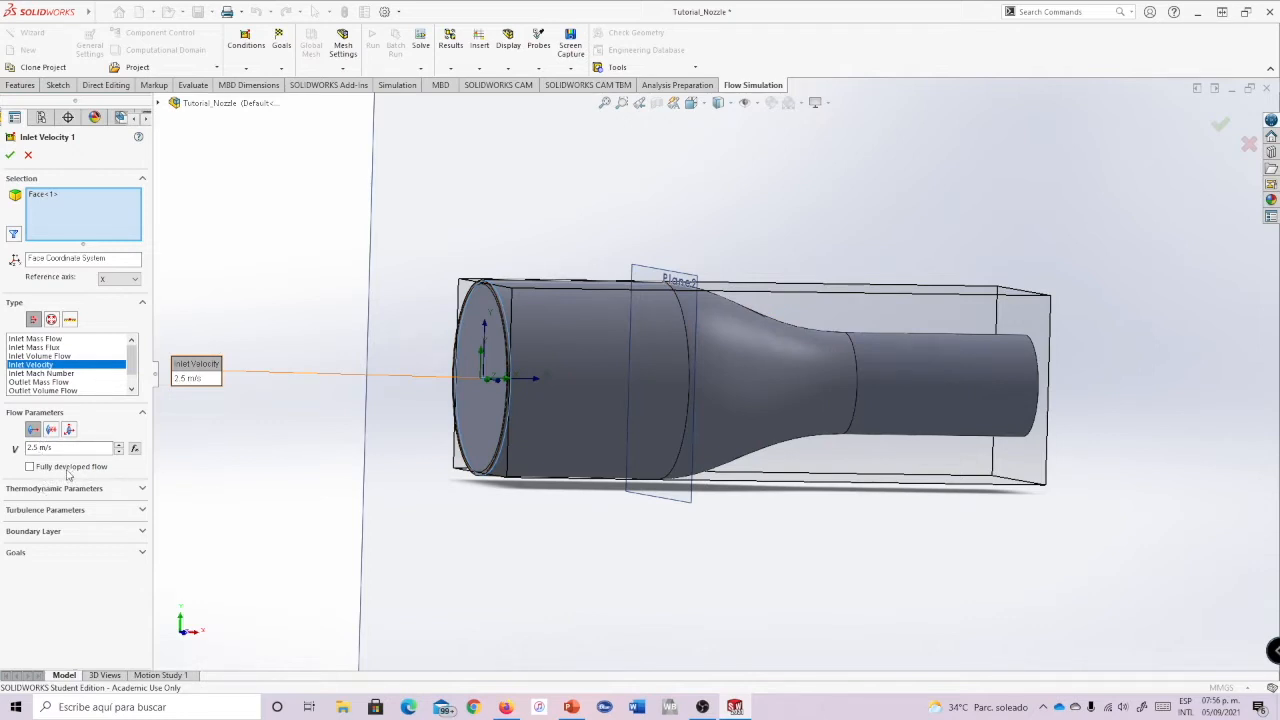
left_click(30, 467)
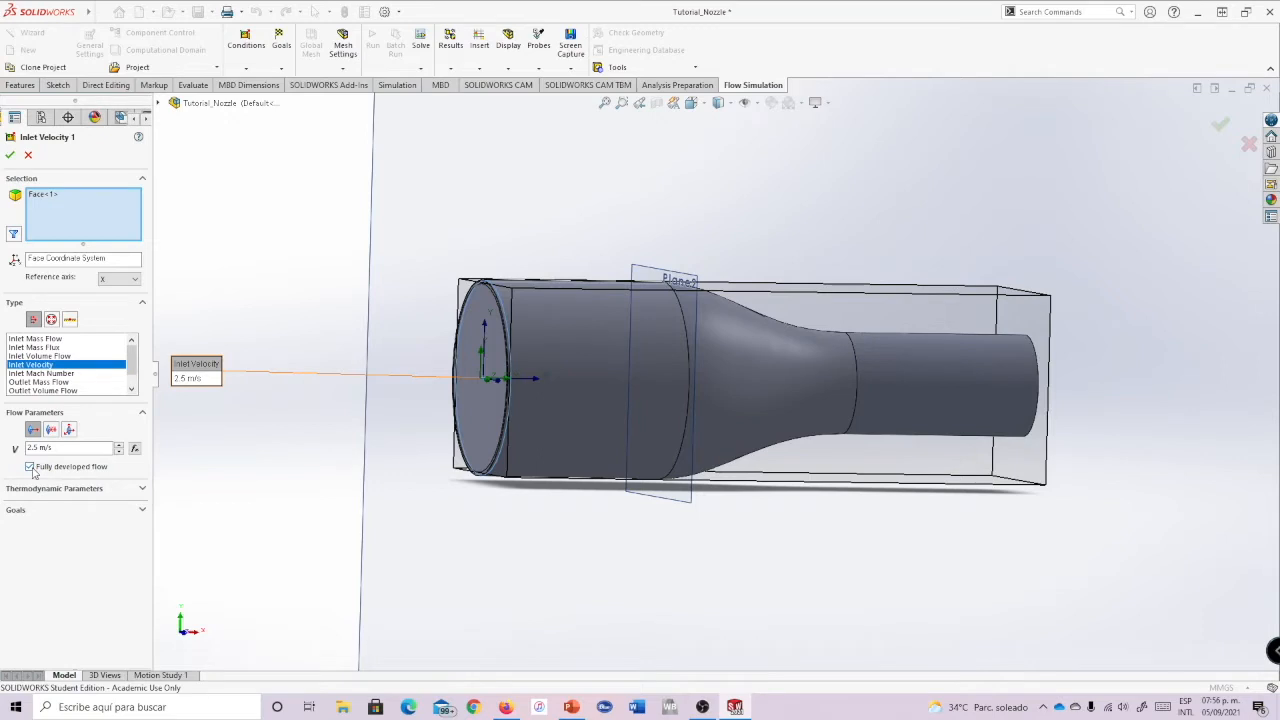
left_click(30, 467)
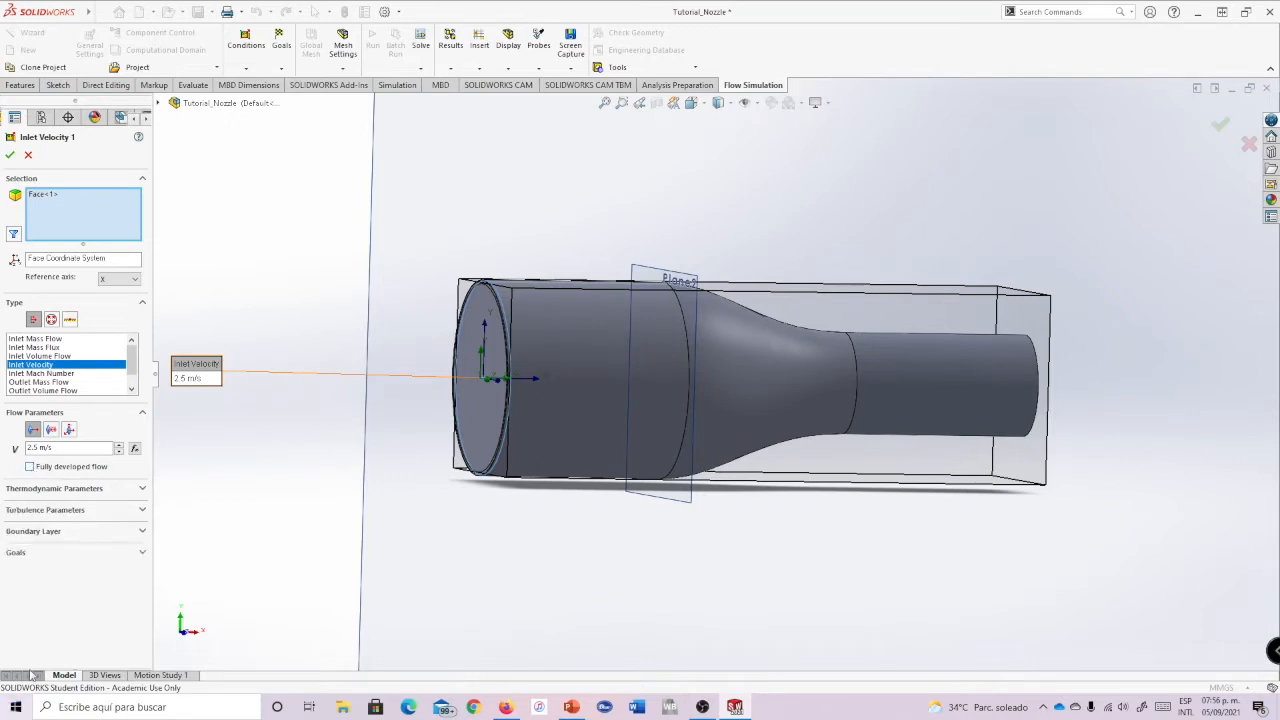
middle_click_drag(1180, 463, 1127, 437)
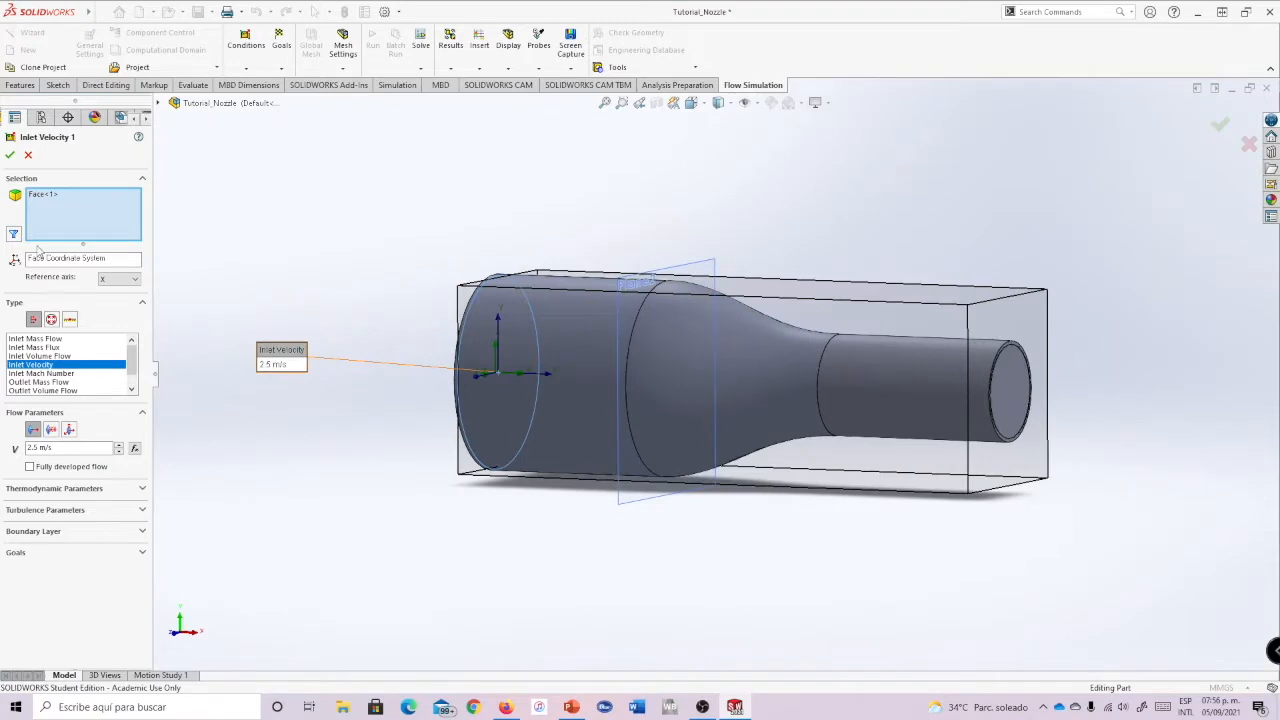
left_click(10, 157)
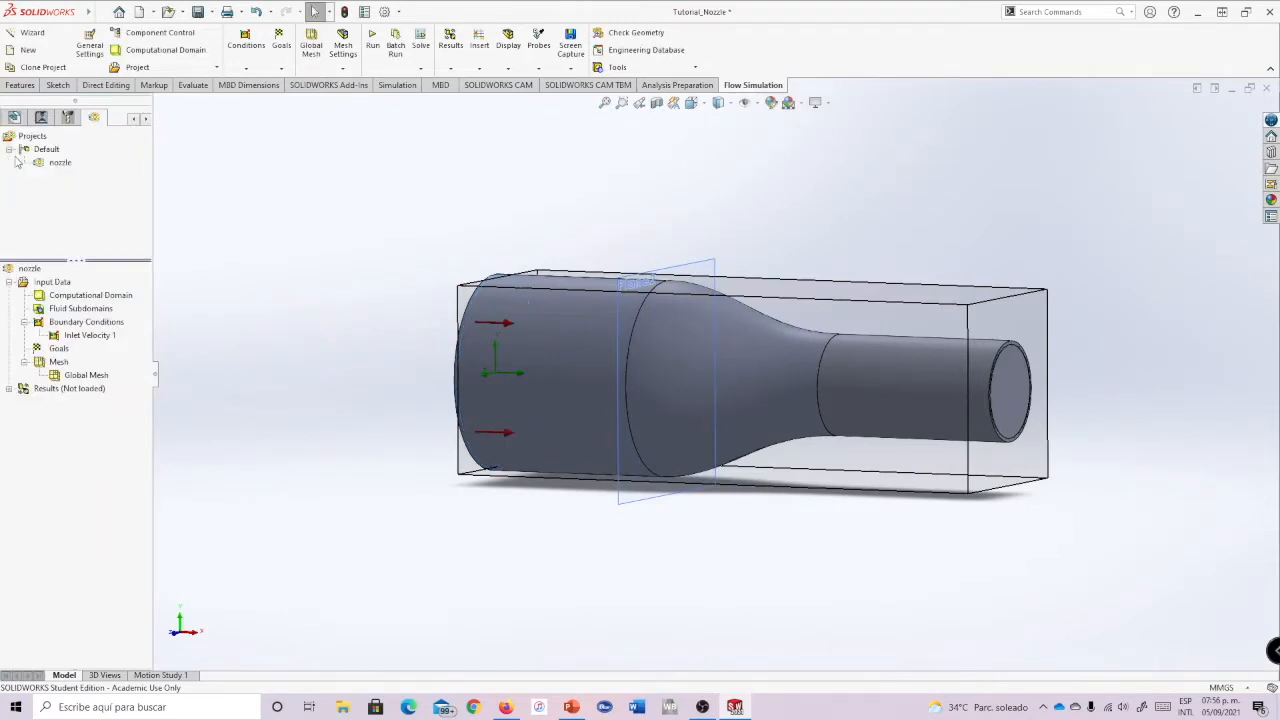
- Add an Environment Pressure boundary condition with the default 101325 Pa and 293.2 K on the inner face of the small-end lid, LID1
middle_click_drag(1080, 423, 993, 385)
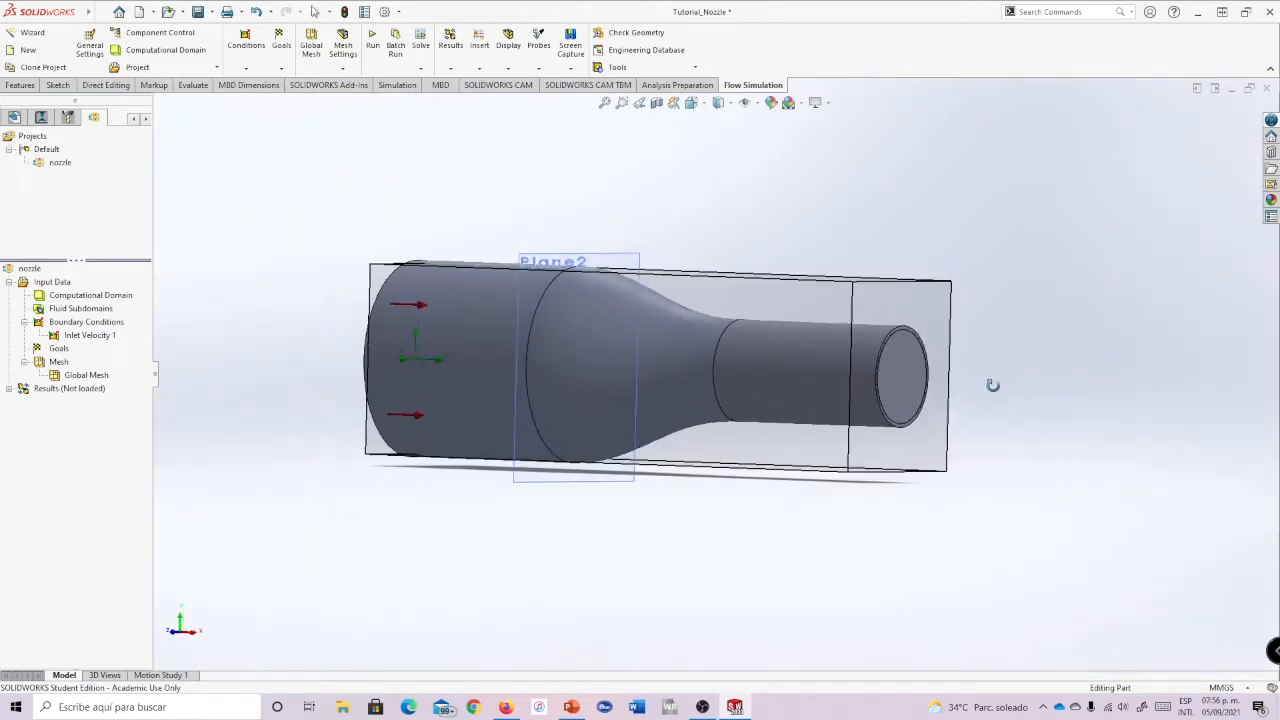
right_click(58, 323)
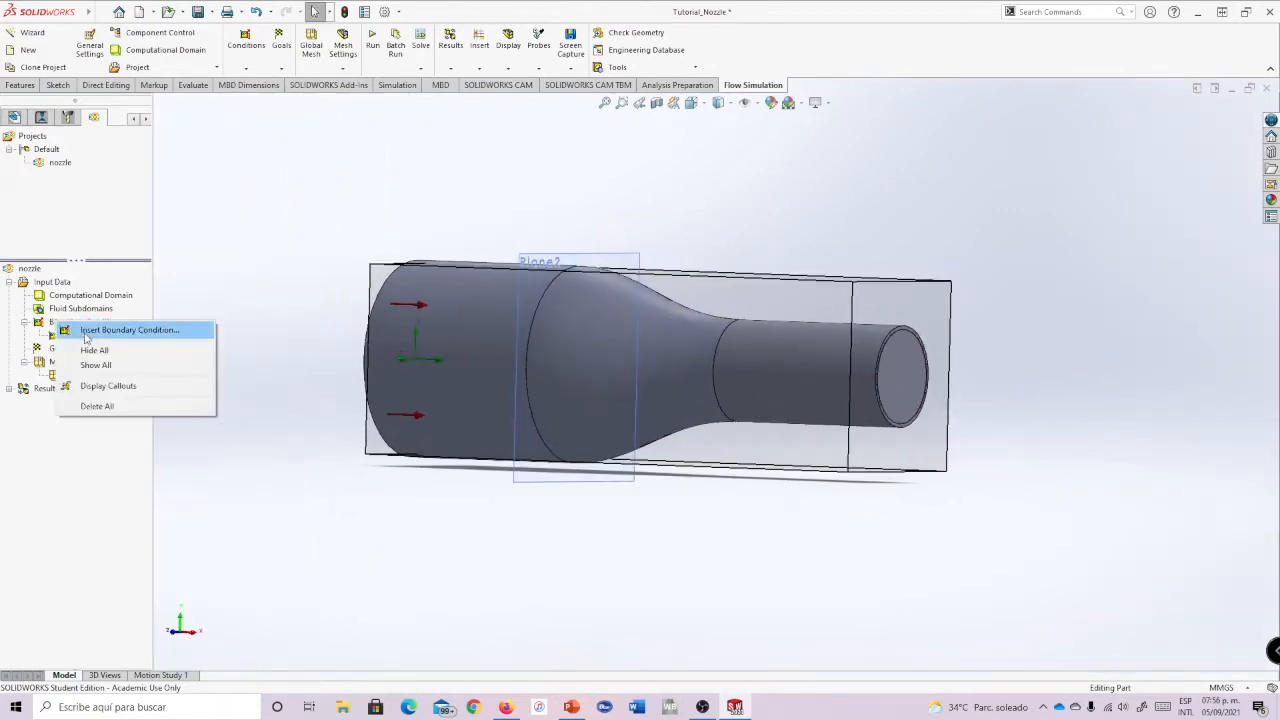
left_click(49, 322)
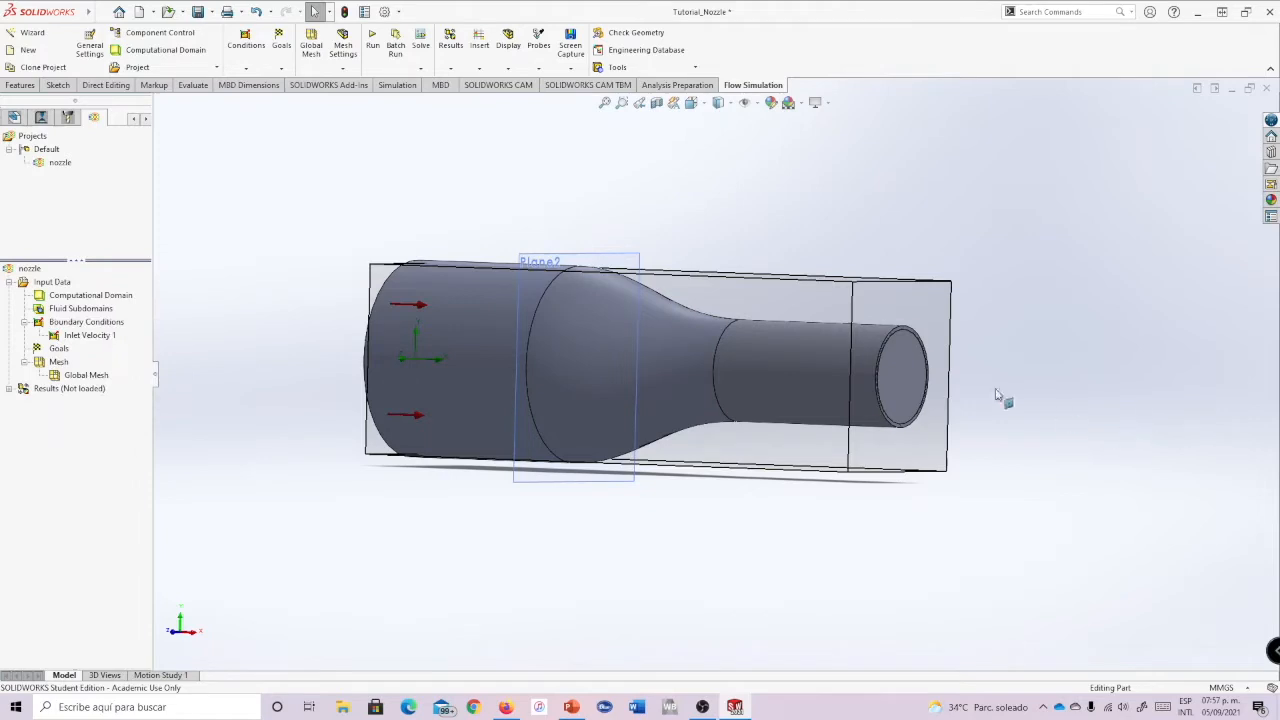
scroll(940, 405, "down", 5)
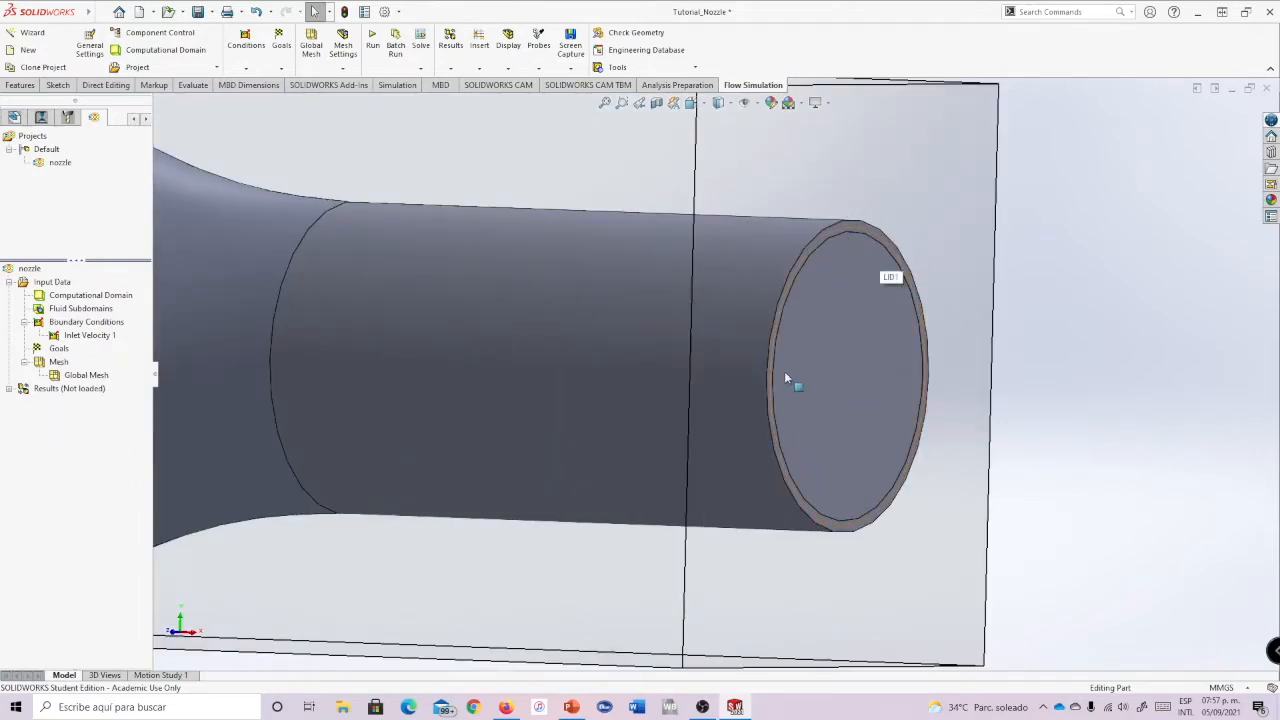
right_click(65, 326)
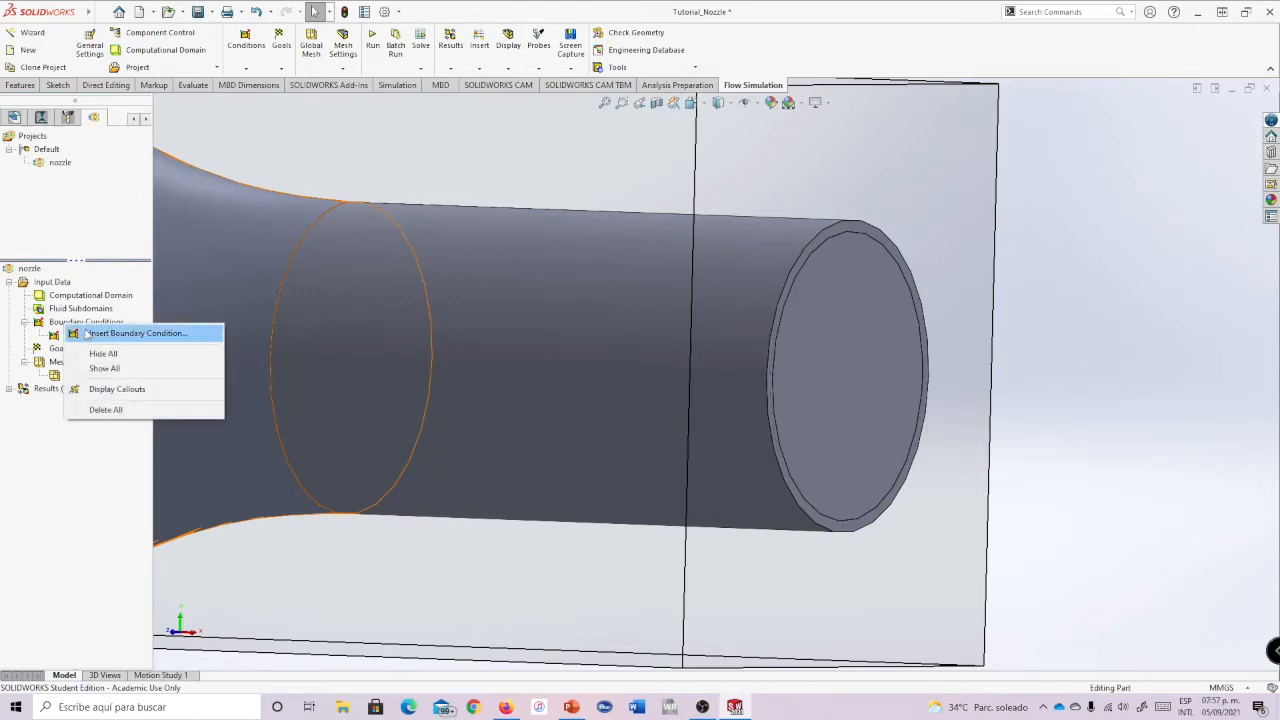
left_click(86, 334)
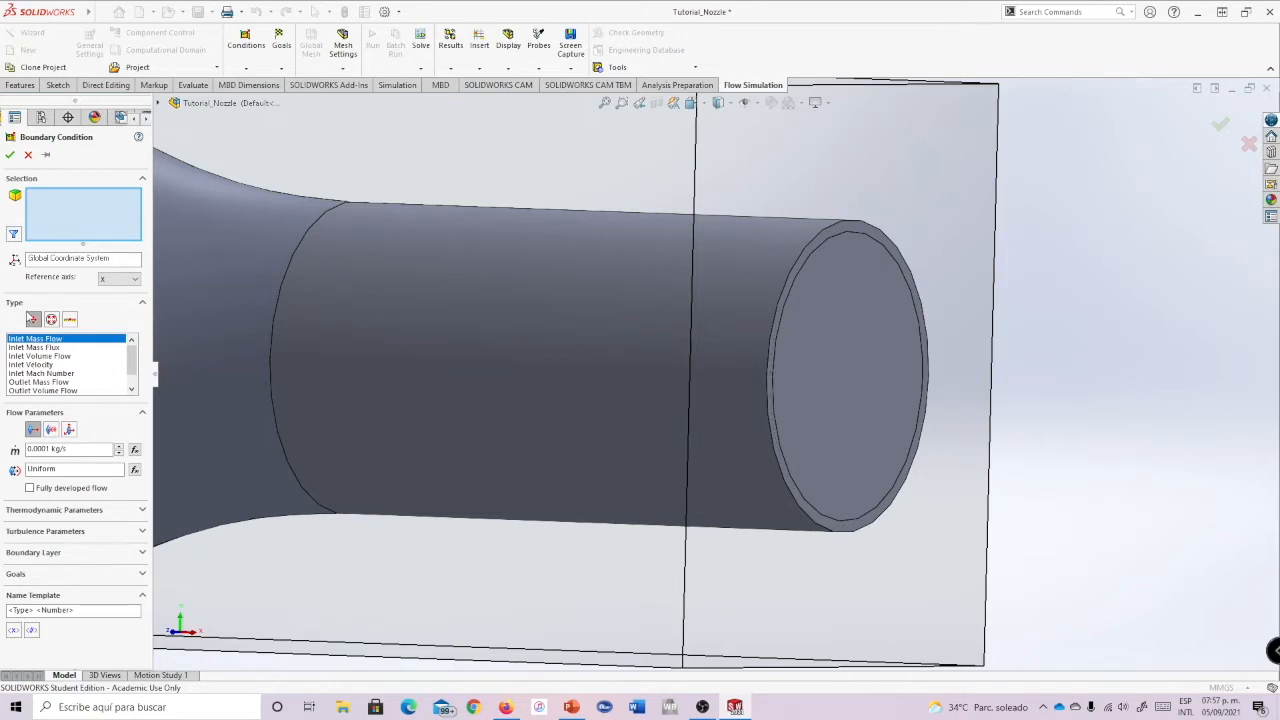
left_click(51, 319)
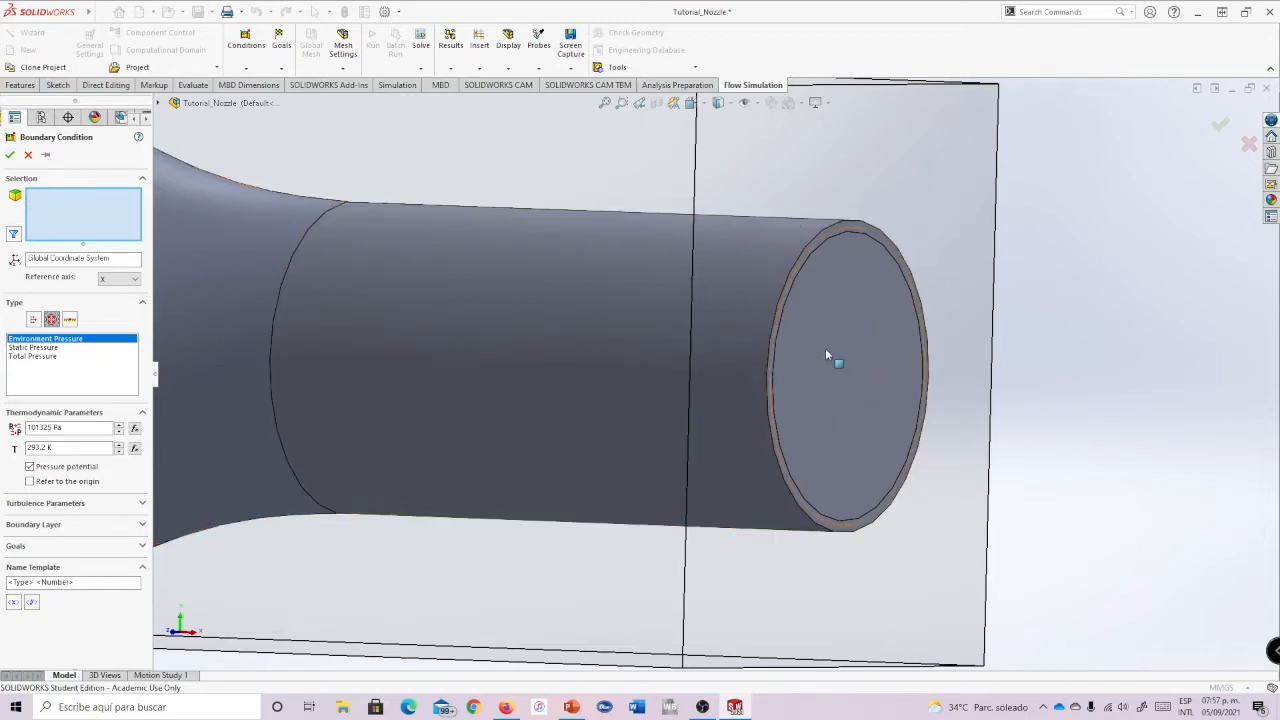
right_click(849, 305)
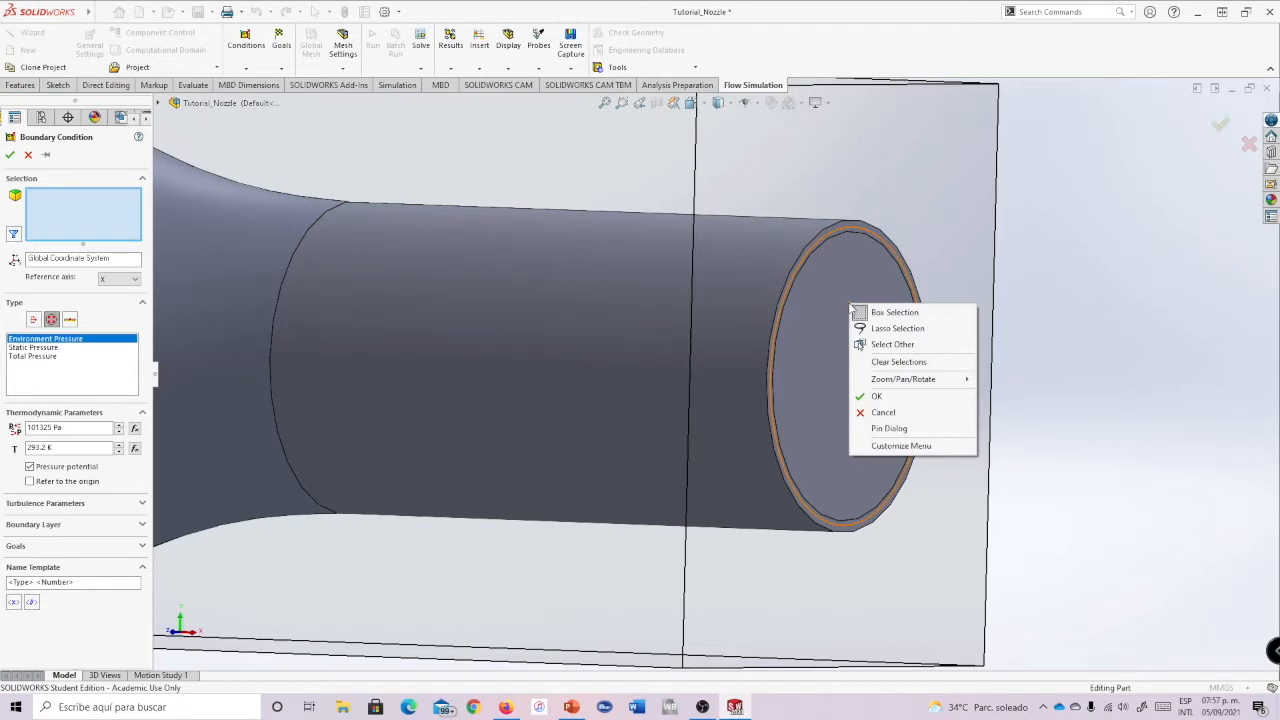
left_click(882, 345)
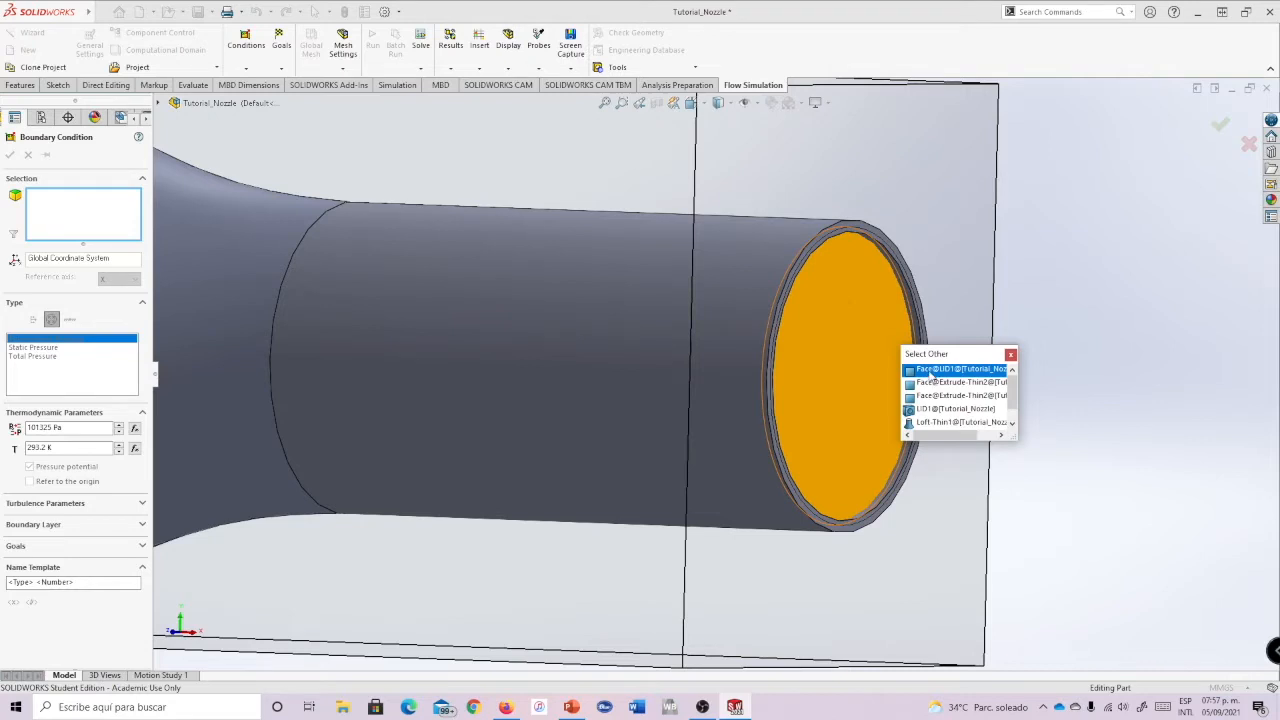
left_click(930, 370)
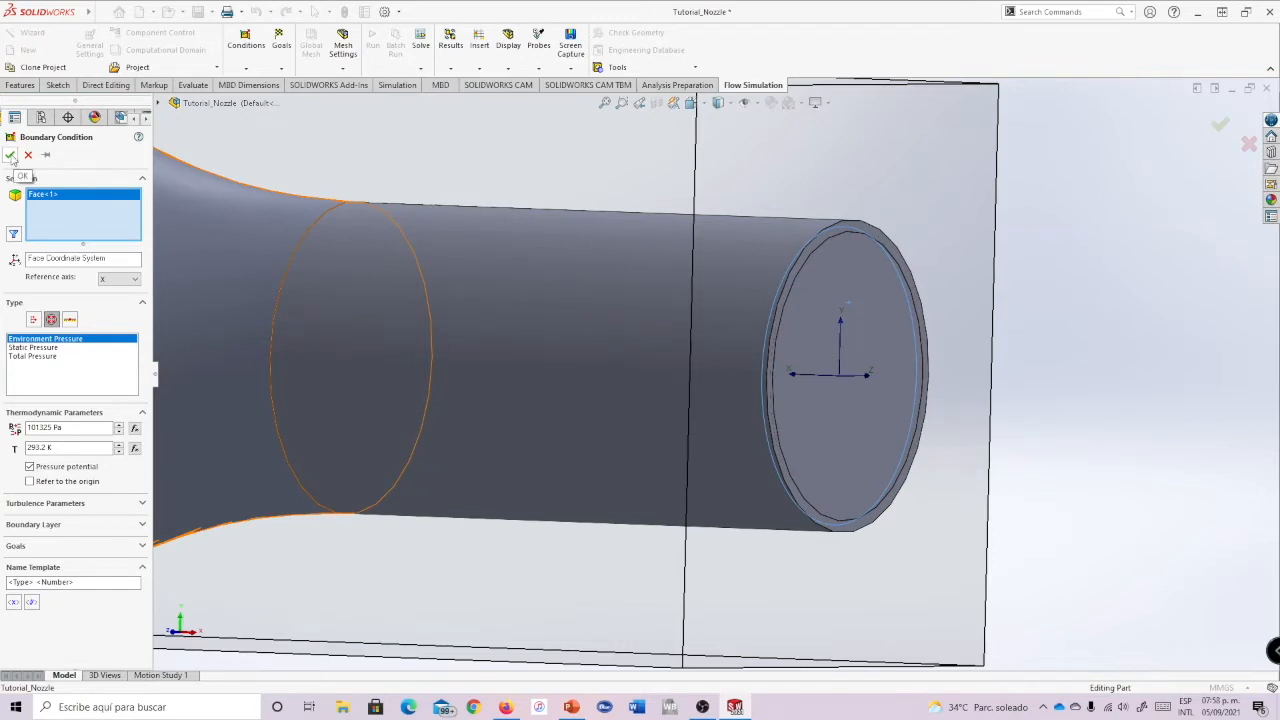
left_click(10, 156)
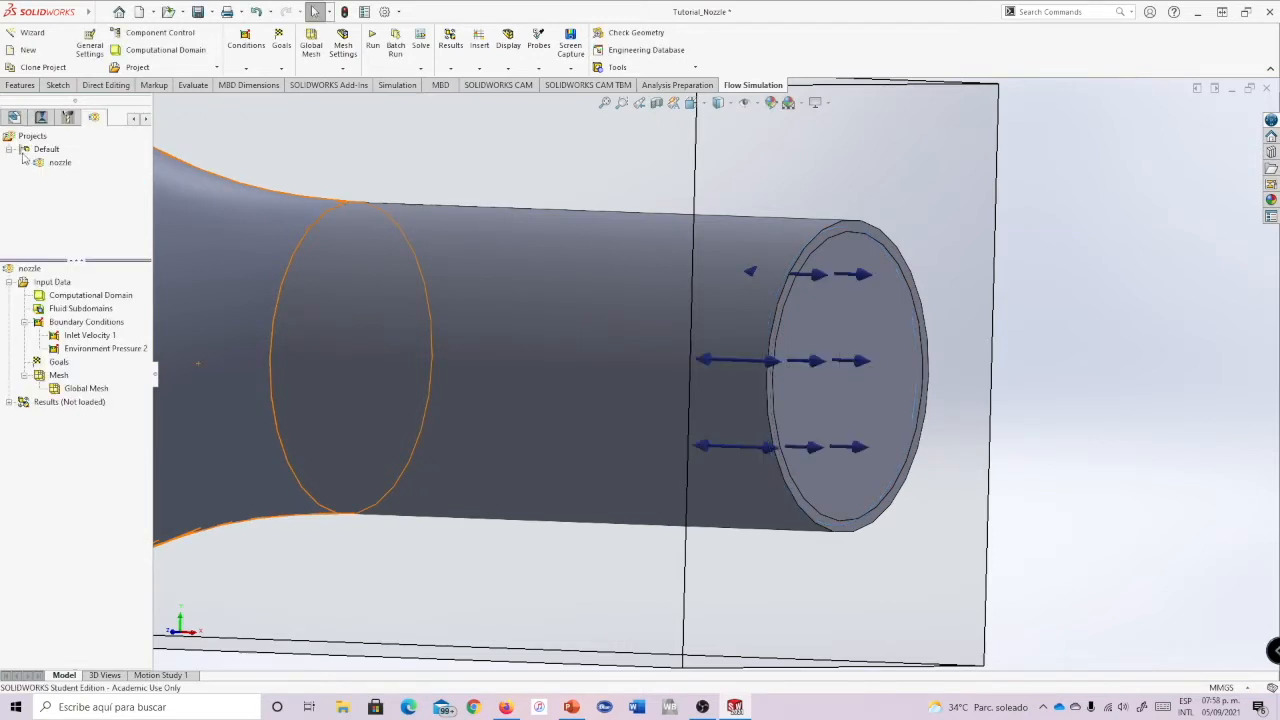
- Examine the whole nozzle and the boundary condition arrows at its large and small ends
scroll(840, 383, "up", 5)
middle_click_drag(861, 359, 936, 372)
scroll(563, 340, "up", 1)
scroll(563, 340, "down", 2)
scroll(668, 387, "down", 2)
scroll(523, 380, "up", 3)
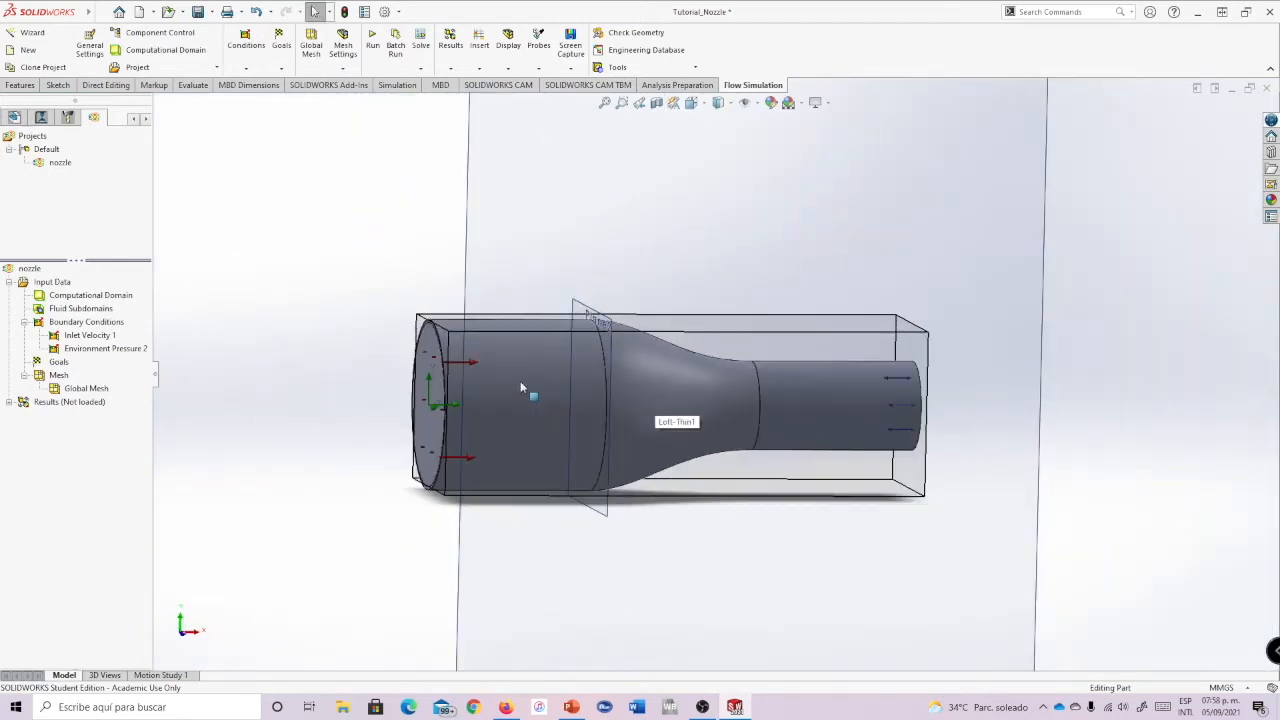
scroll(714, 389, "down", 3)
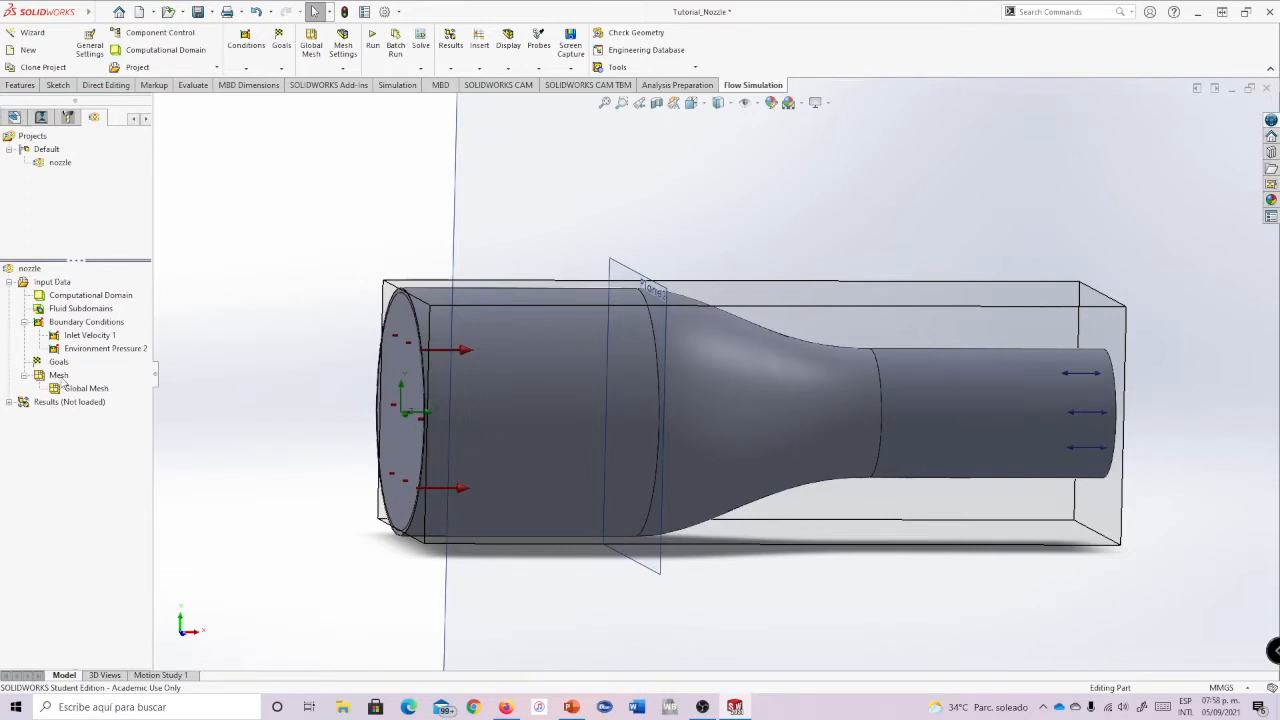
- Set the automatic global mesh to initial mesh level 5, turn on the basic mesh display, and accept the settings
right_click(60, 377)
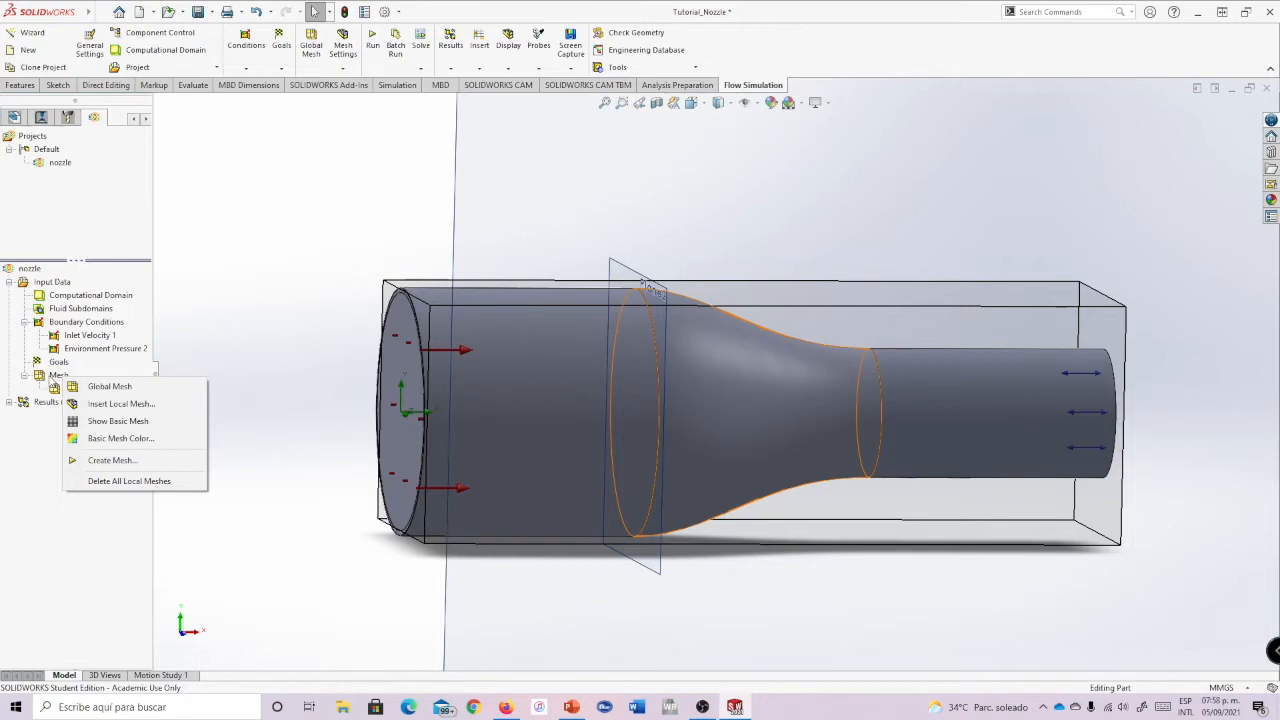
left_click(55, 385)
right_click(62, 387)
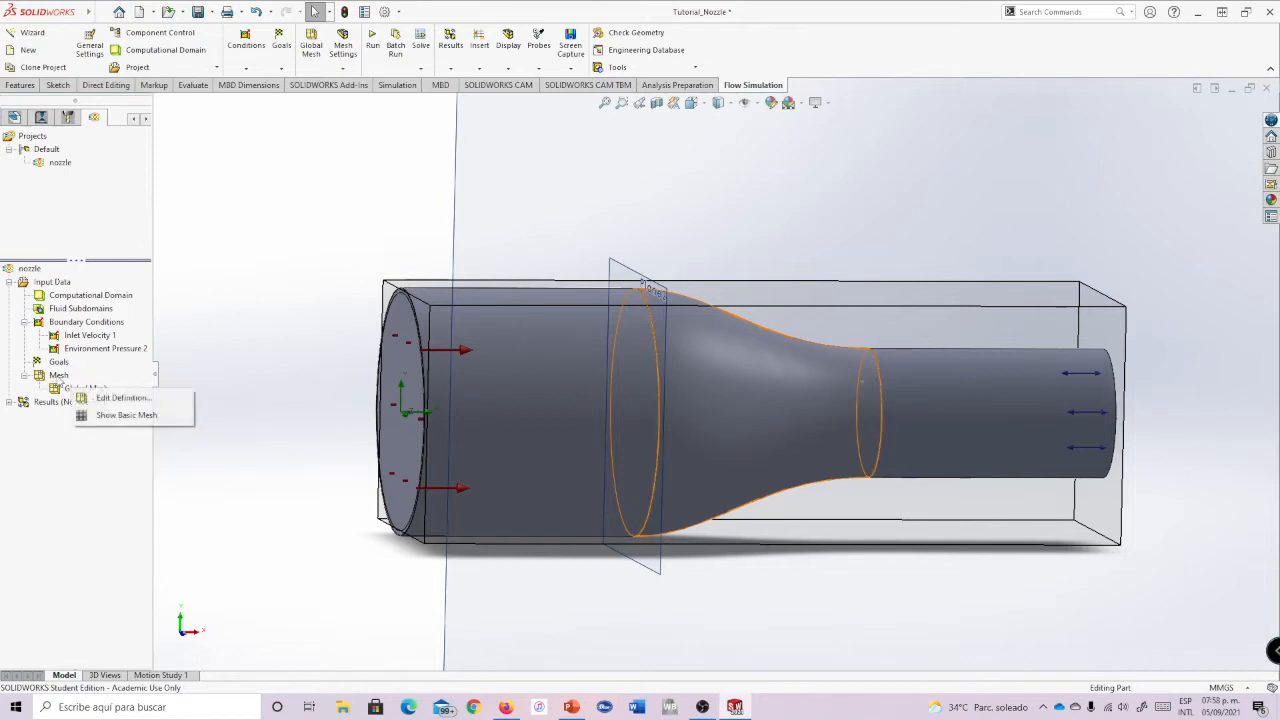
right_click(57, 377)
left_click(73, 388)
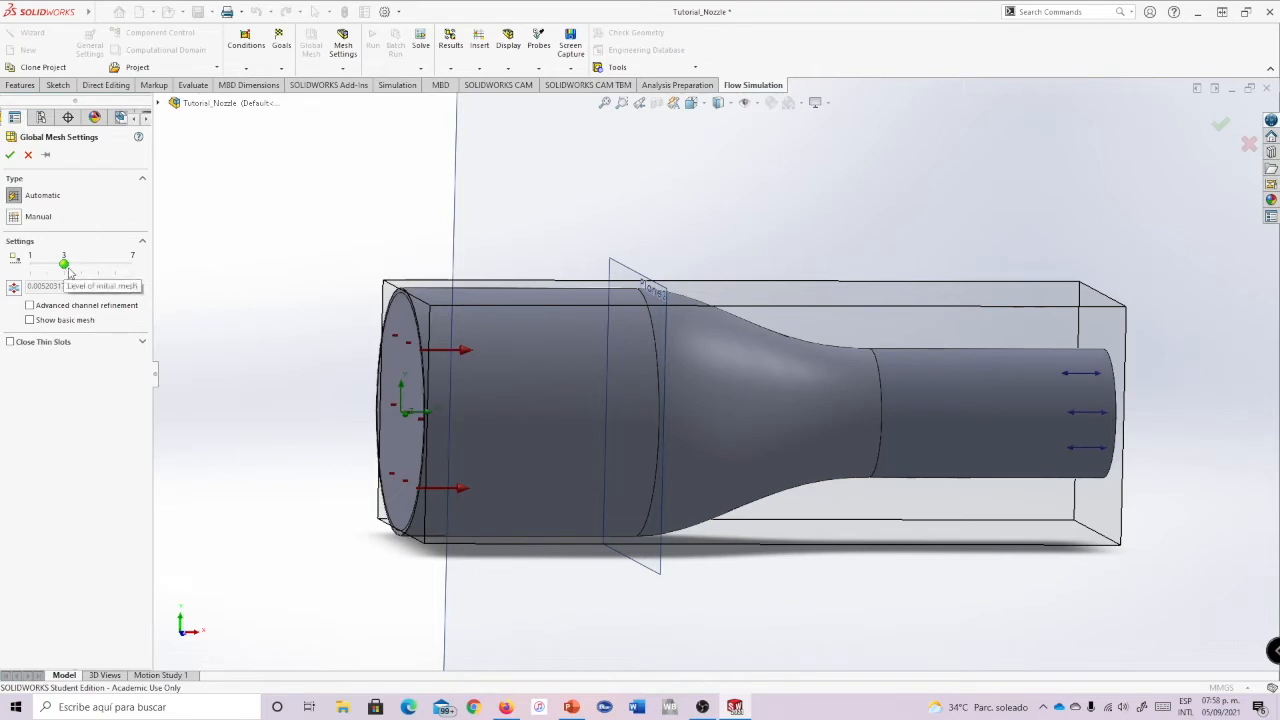
left_click_drag(74, 270, 116, 274)
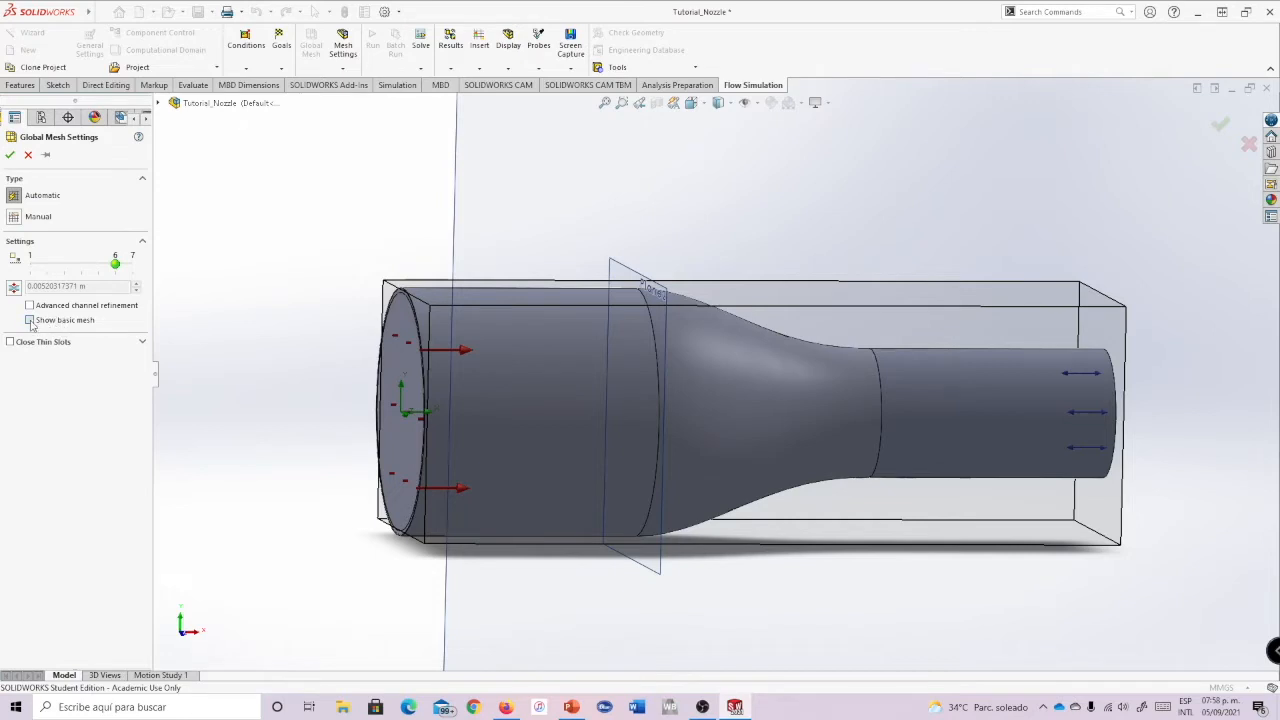
left_click(30, 320)
mouse_move(117, 263)
left_mouse_down()
mouse_move(30, 272)
mouse_move(138, 269)
mouse_move(42, 272)
mouse_move(118, 276)
mouse_move(46, 273)
mouse_move(97, 272)
left_mouse_up()
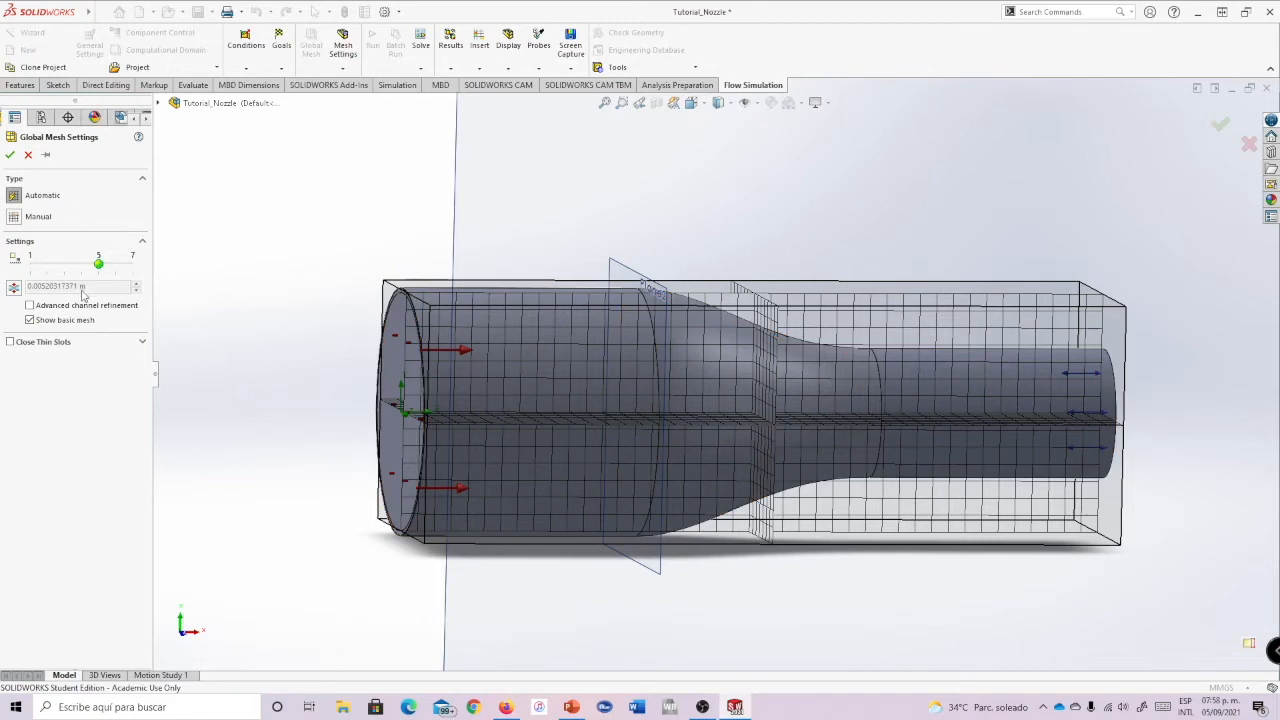
mouse_move(98, 264)
left_mouse_down()
mouse_move(114, 264)
mouse_move(86, 264)
mouse_move(98, 264)
left_mouse_up()
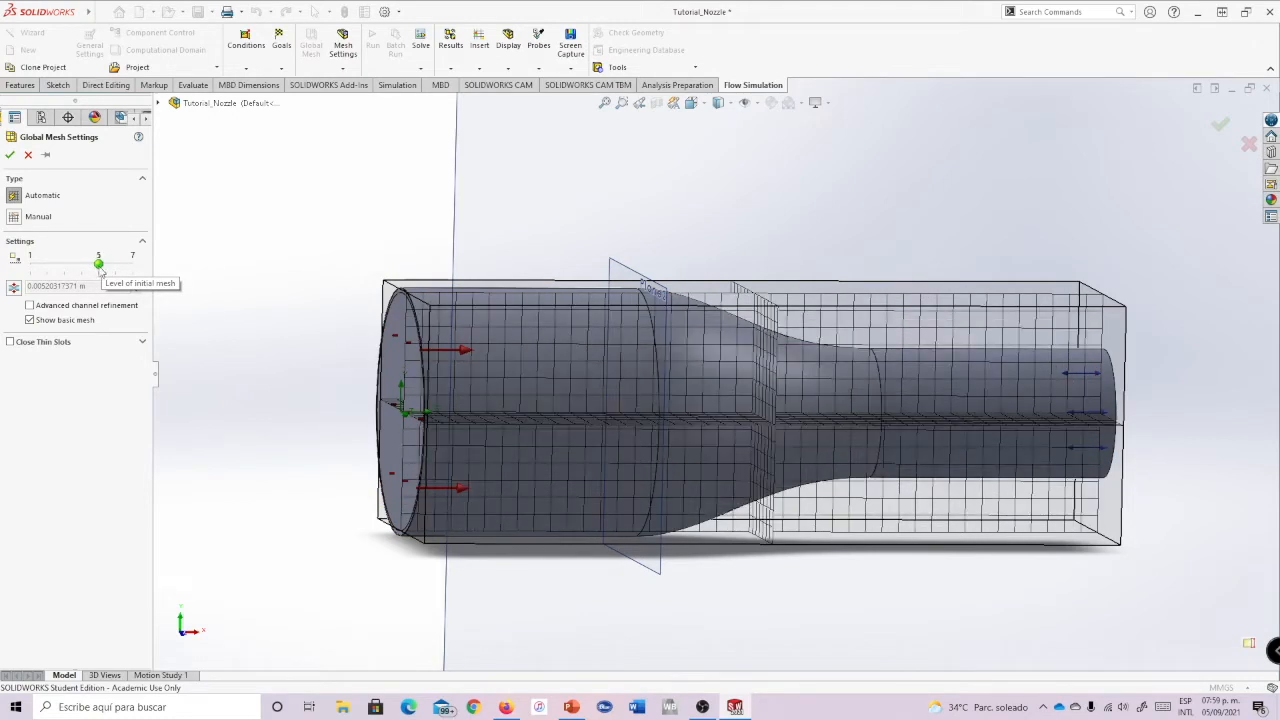
middle_click_drag(985, 268, 930, 270)
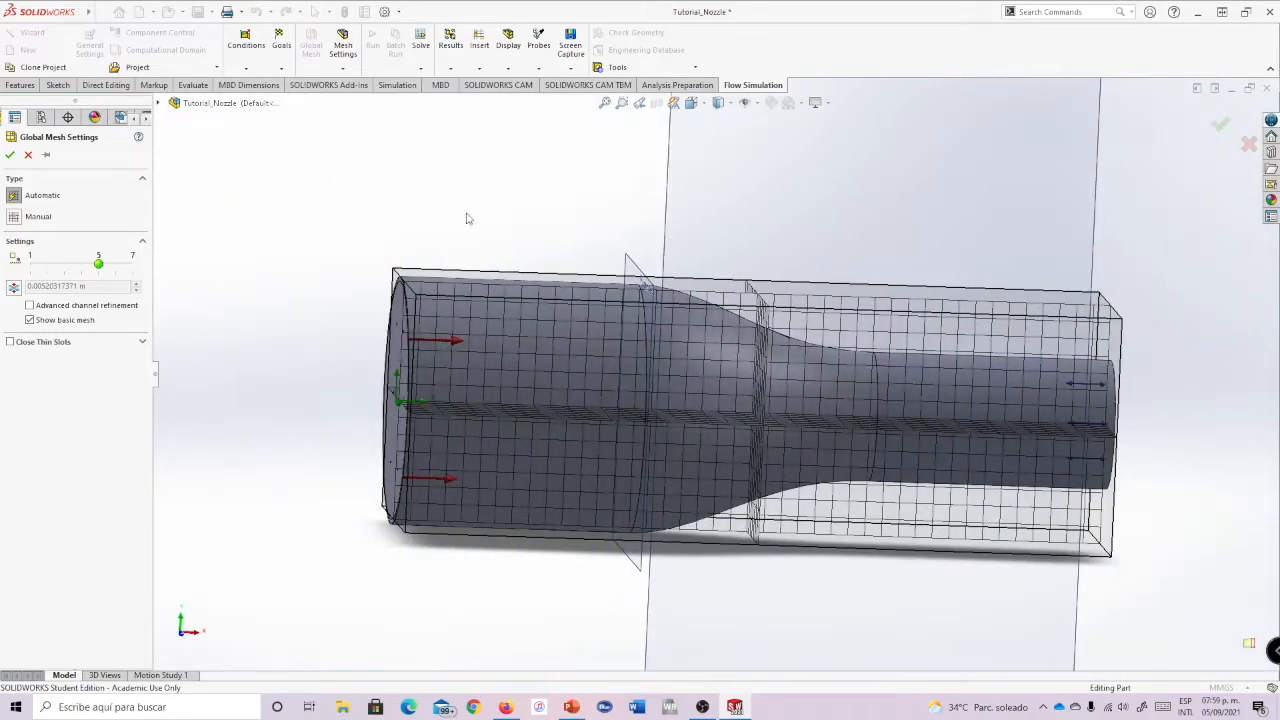
left_click(10, 155)
- Hide the basic mesh of the global mesh around the nozzle
mouse_move(1020, 252)
middle_mouse_down()
mouse_move(994, 237)
mouse_move(1046, 224)
mouse_move(1020, 237)
mouse_move(1028, 245)
middle_mouse_up()
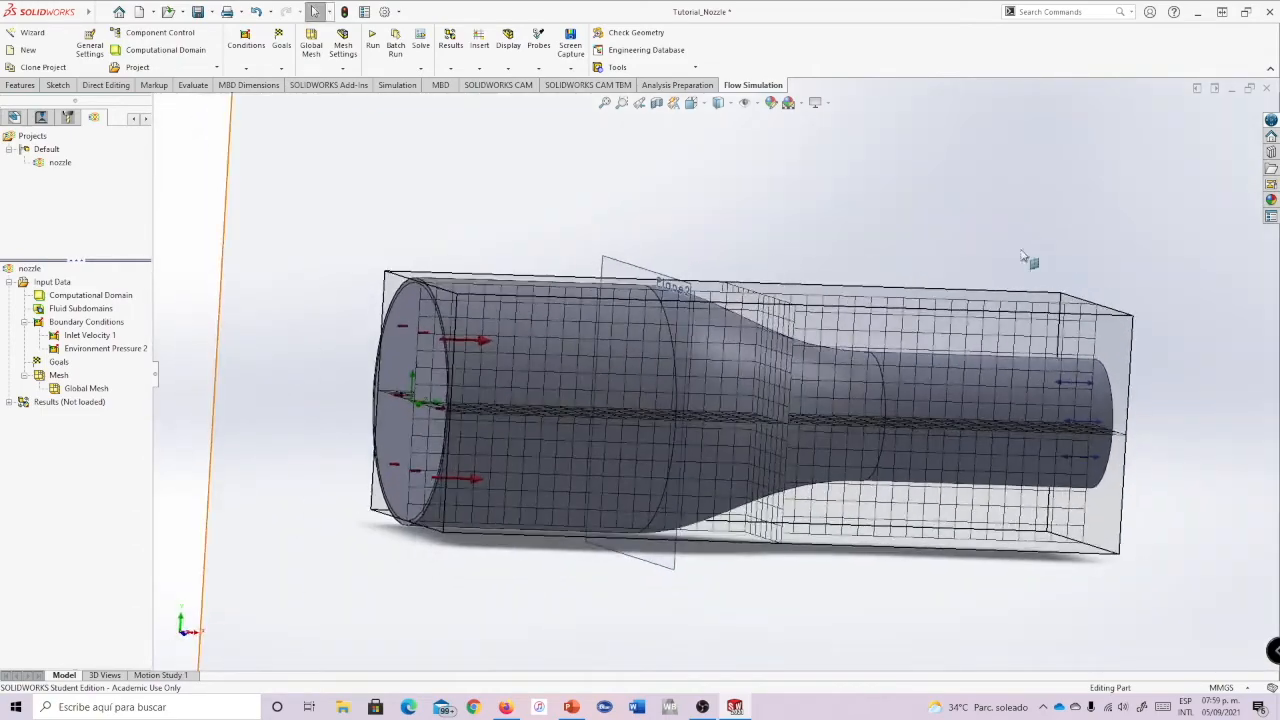
right_click(74, 390)
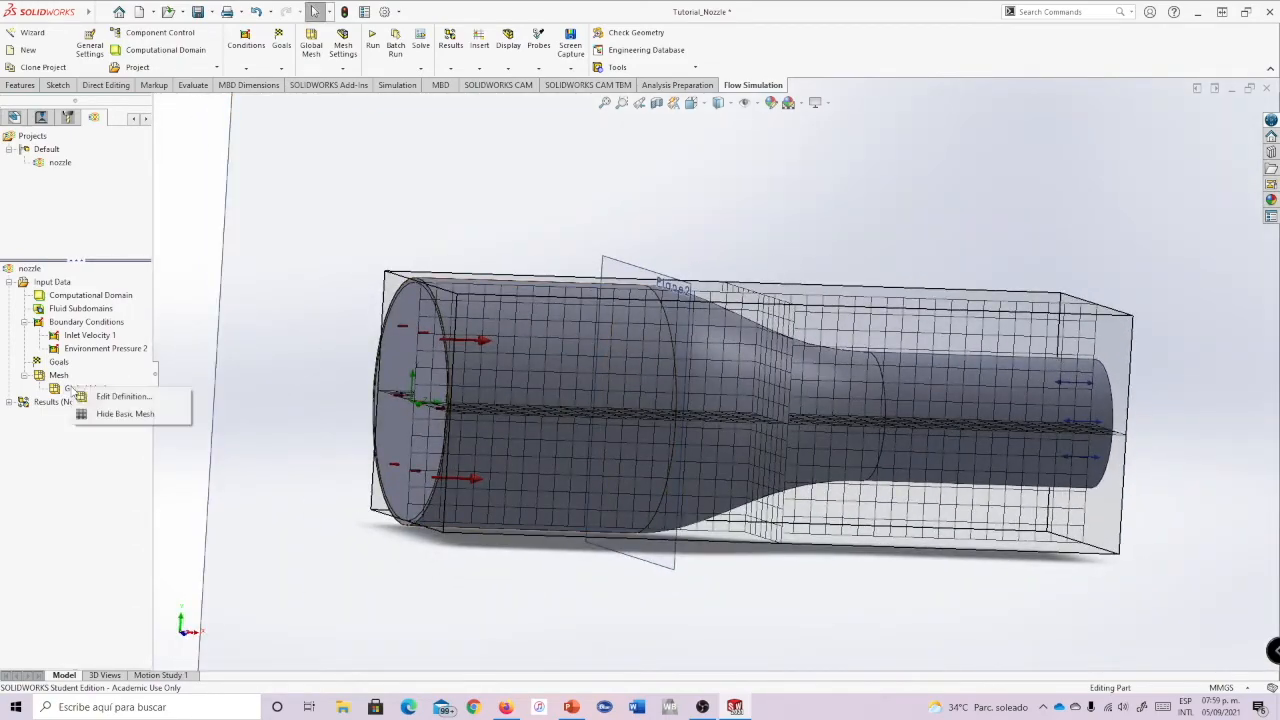
left_click(90, 435)
right_click(74, 392)
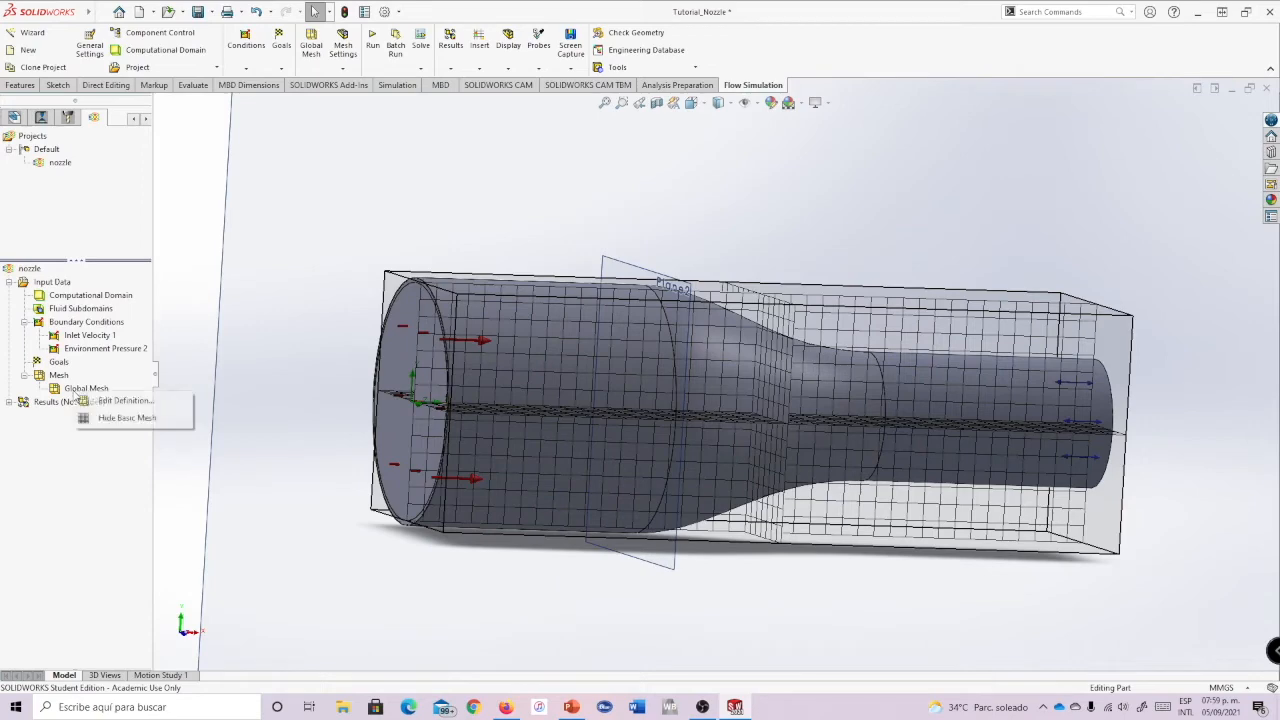
left_click(108, 419)
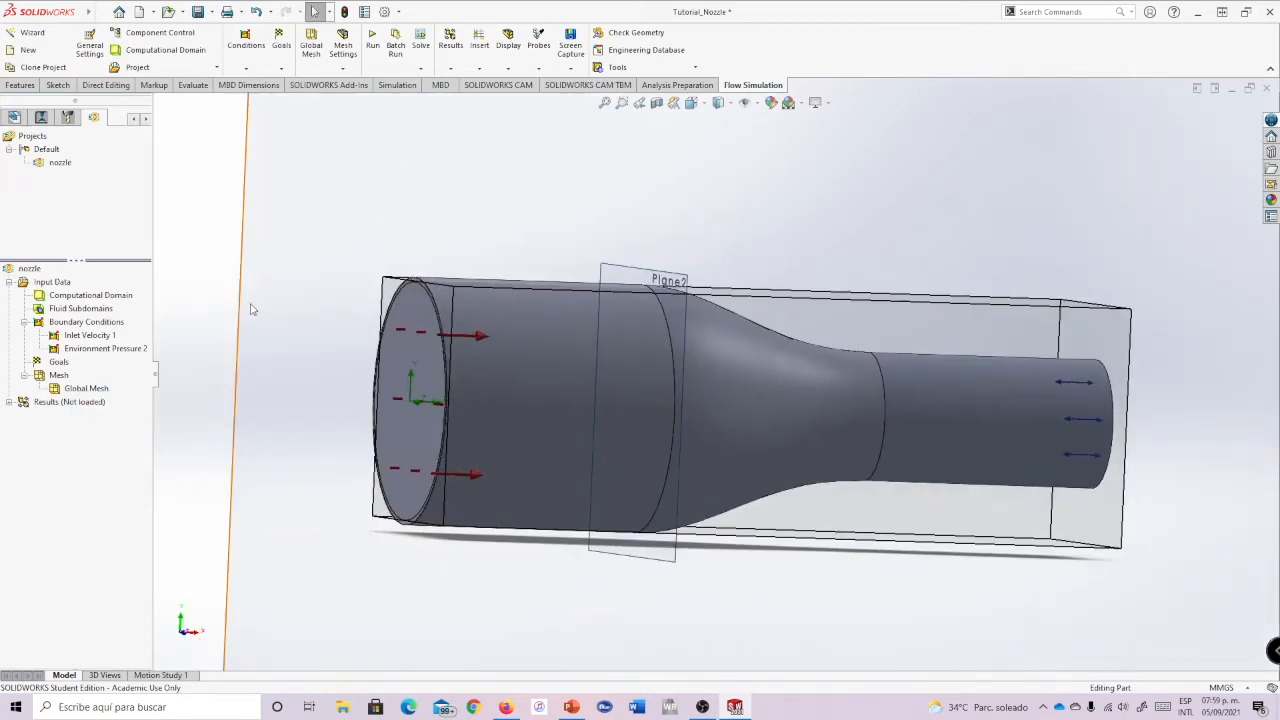
- Run the nozzle project as a new calculation on this computer with results loading on, and close the solver once it finishes
middle_click_drag(977, 271, 980, 263)
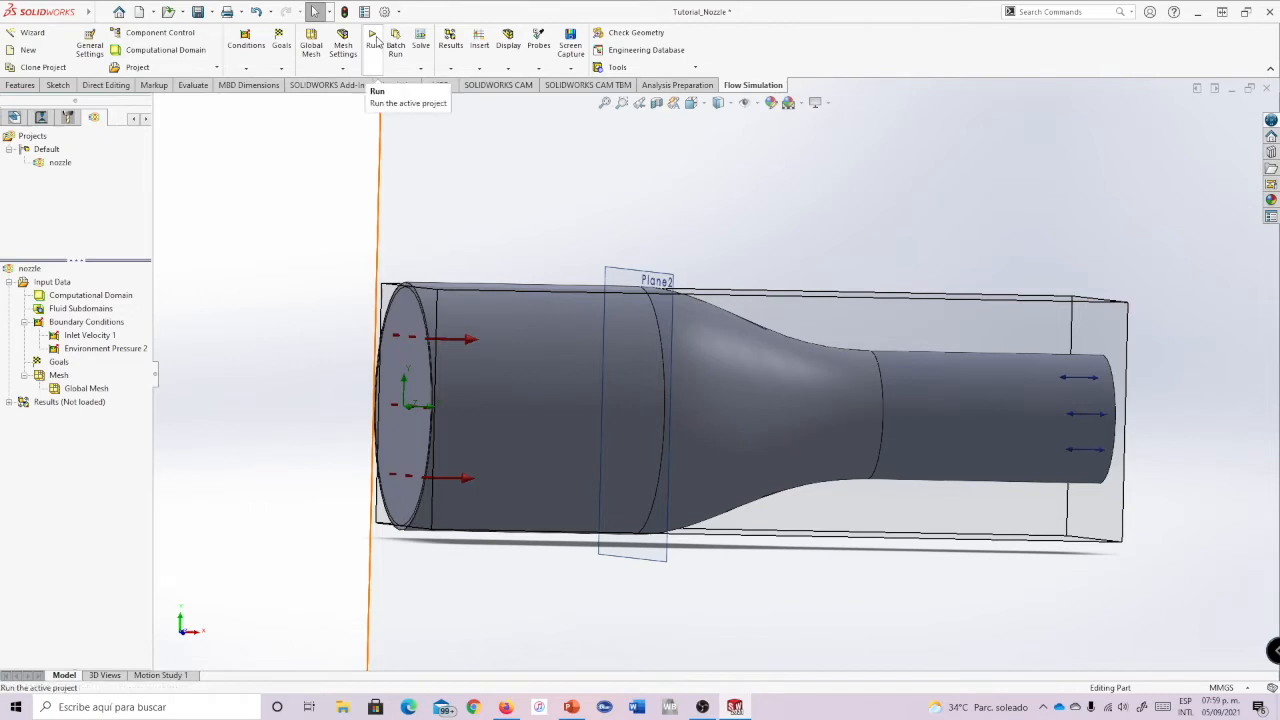
left_click(375, 40)
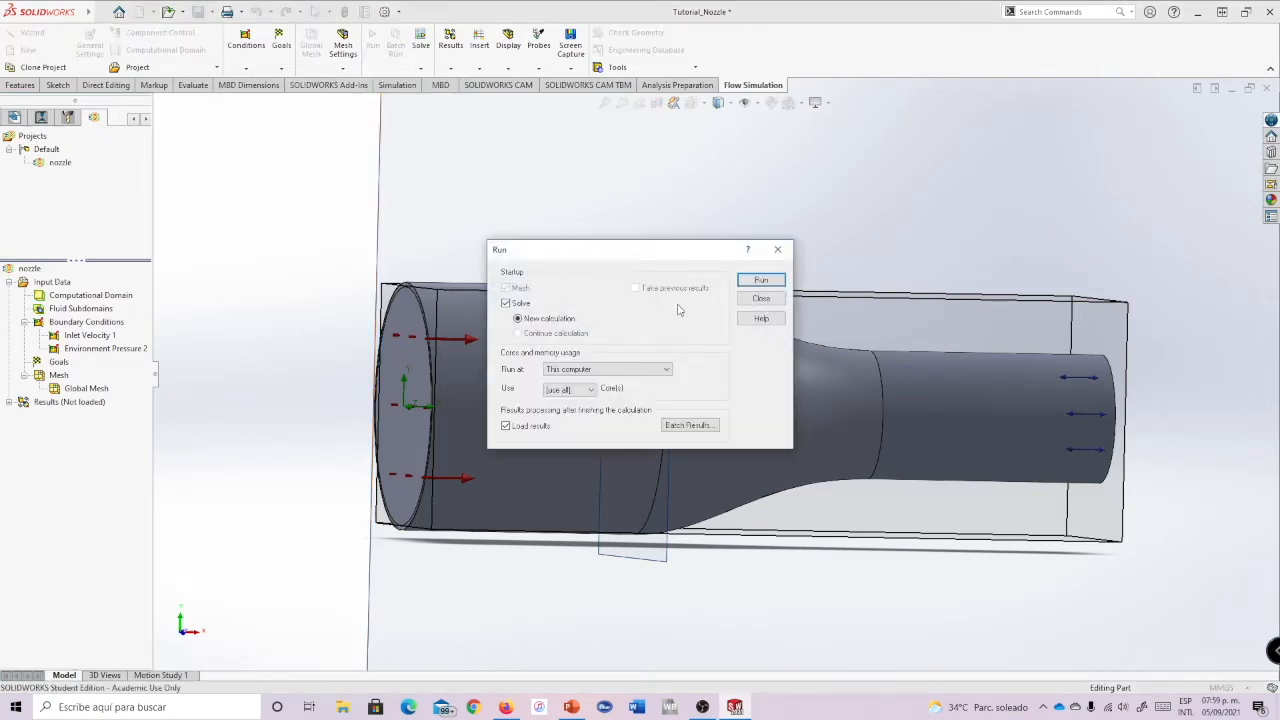
left_click(758, 281)
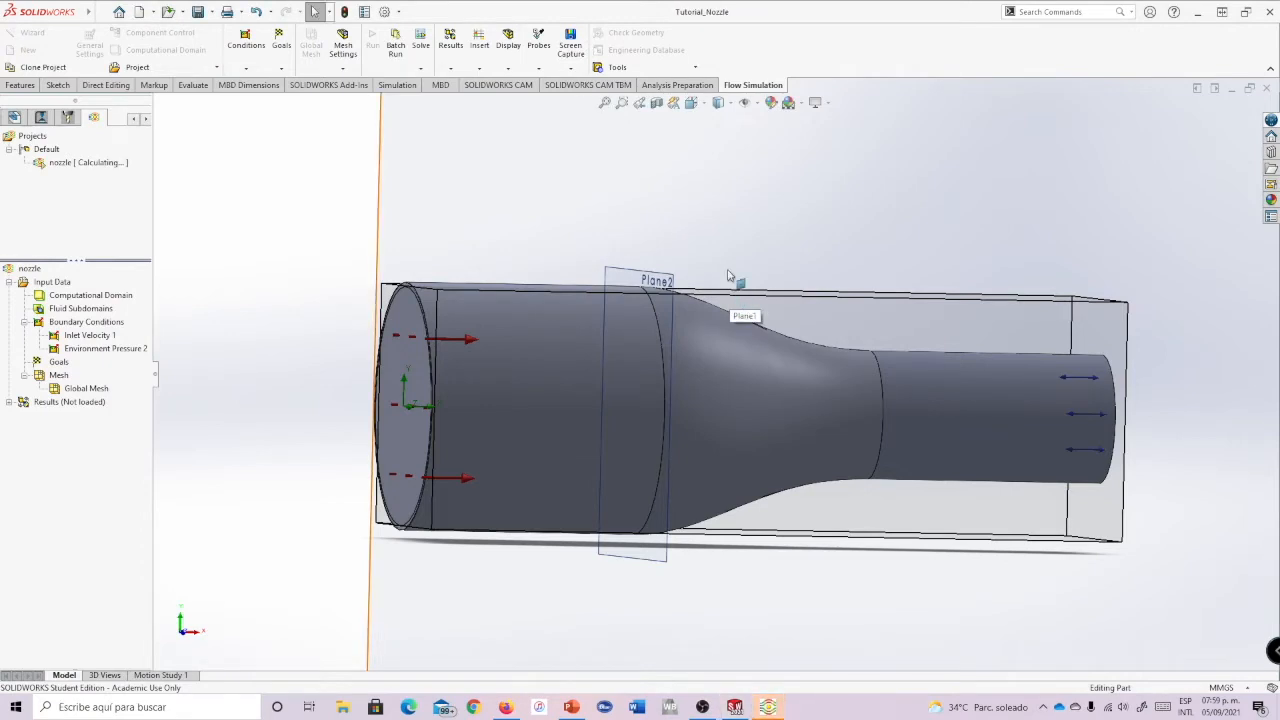
left_click(768, 707)
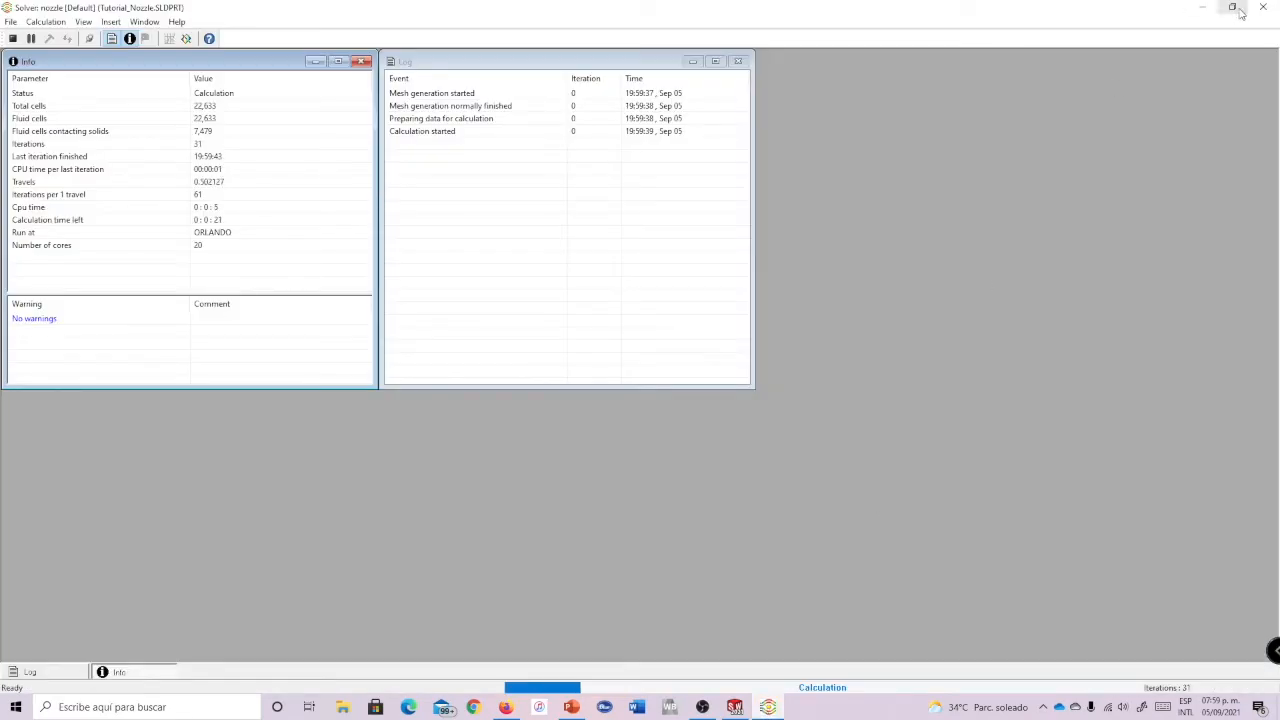
left_click_drag(920, 7, 920, 143)
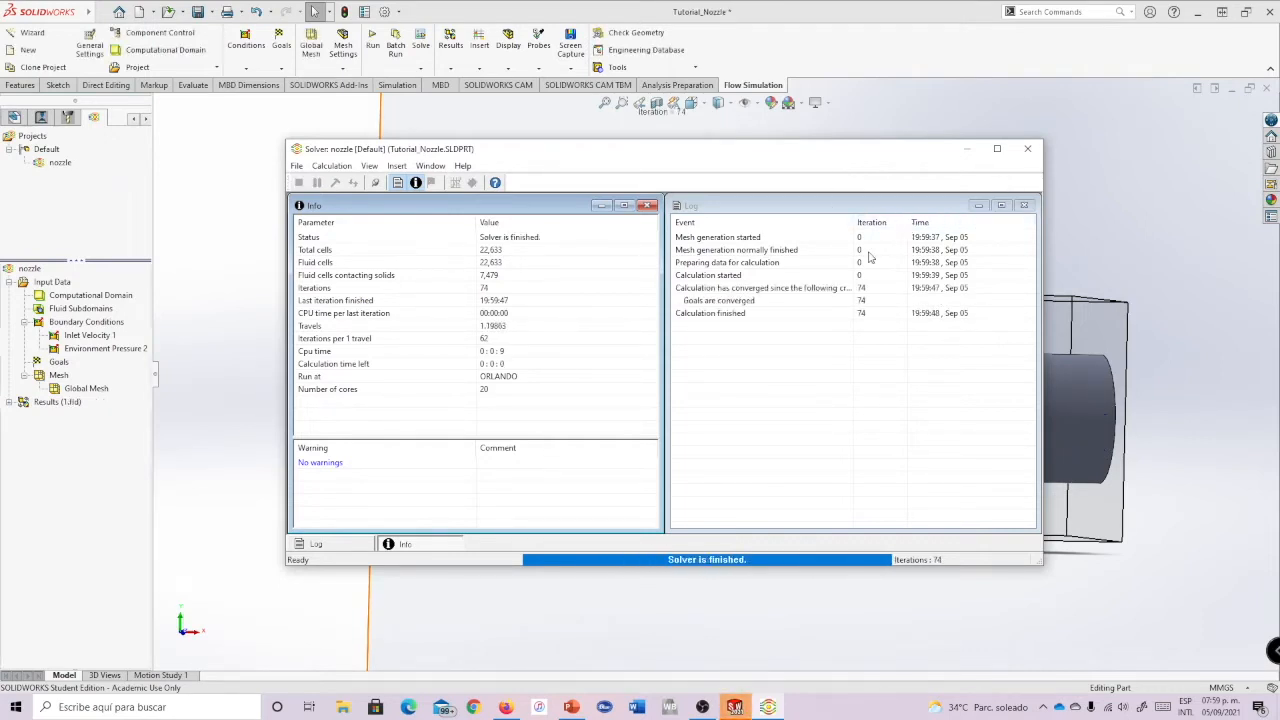
left_click(1027, 149)
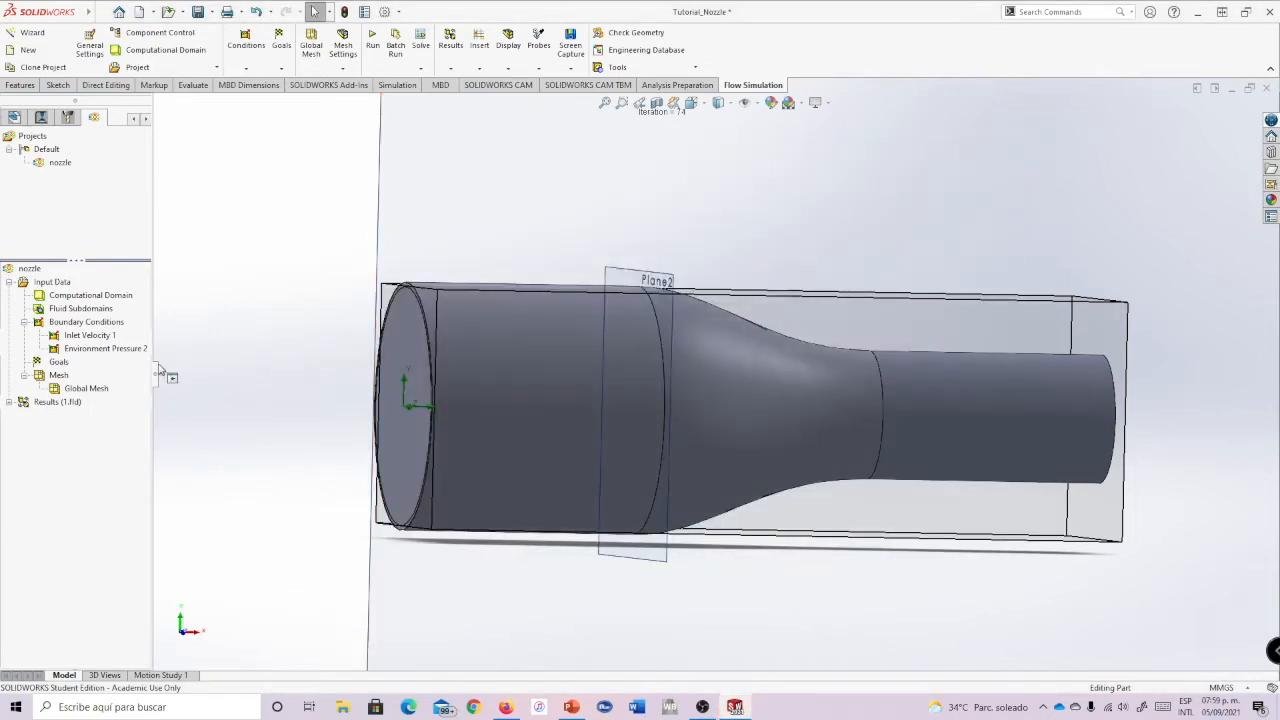
- Expand the calculated results and set the model transparency to its maximum so the ball inside the nozzle can be seen
left_click(10, 402)
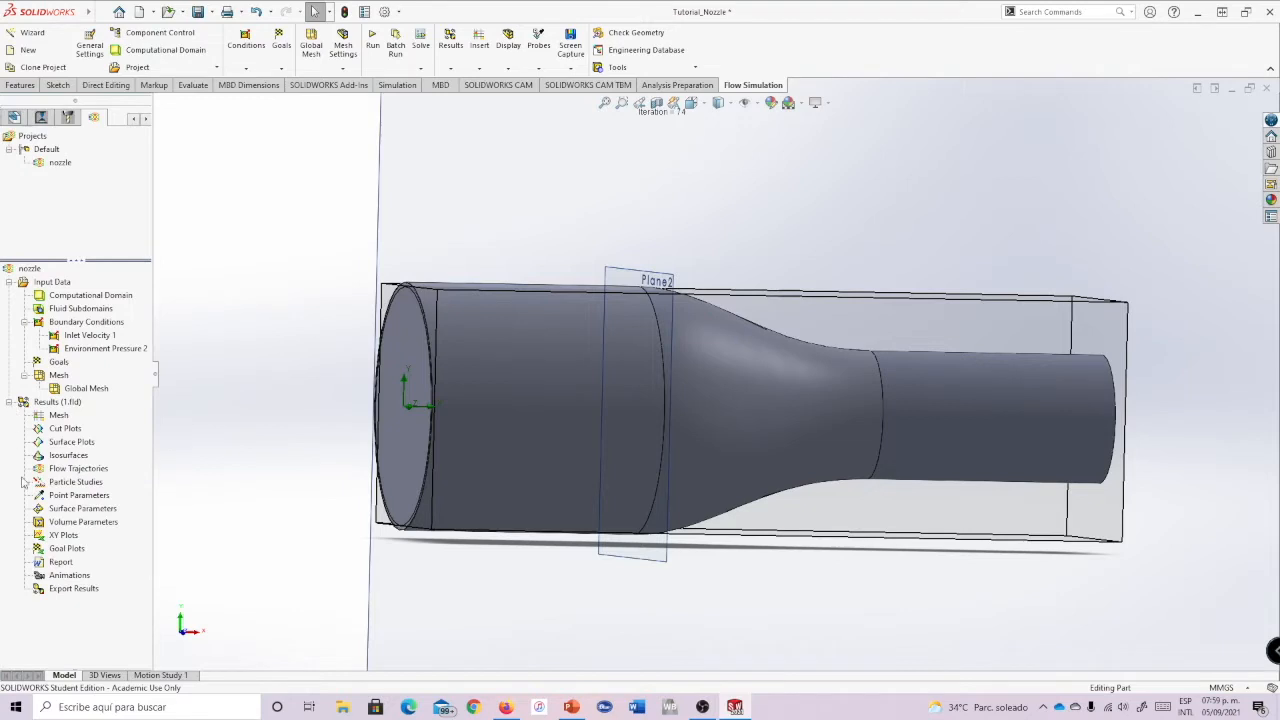
mouse_move(937, 291)
middle_mouse_down()
mouse_move(929, 257)
mouse_move(929, 291)
mouse_move(944, 295)
middle_mouse_up()
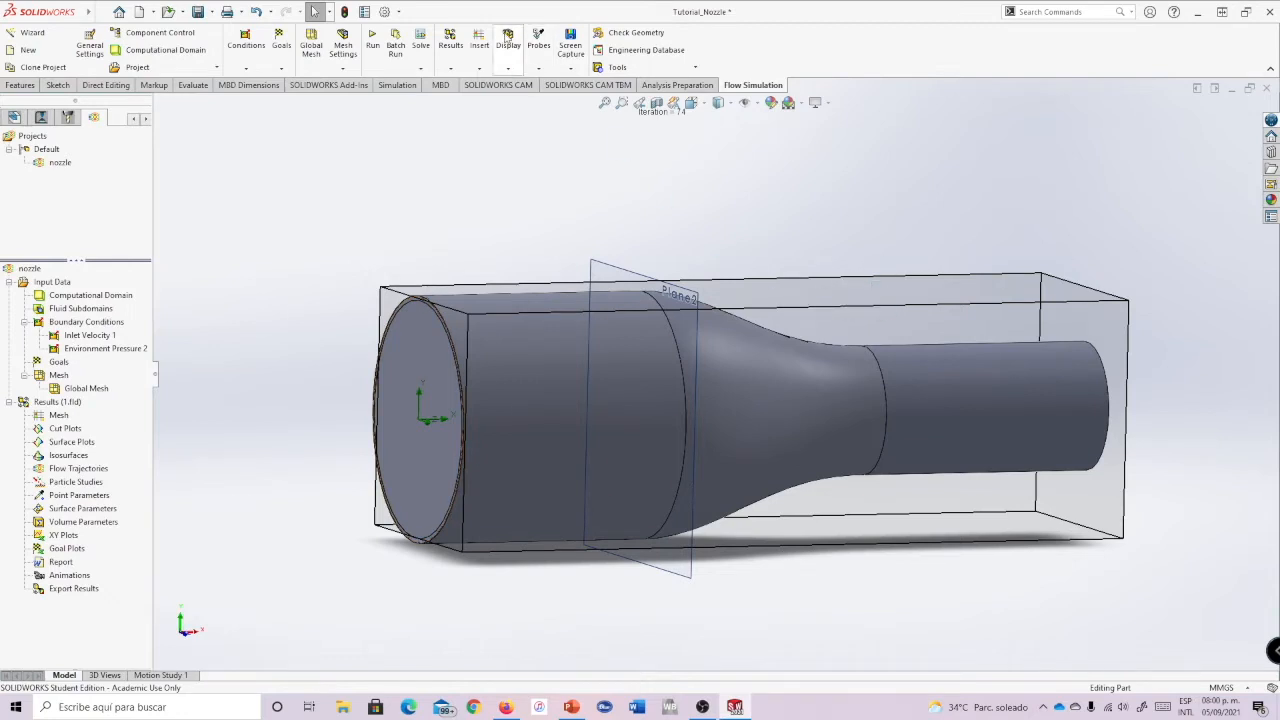
left_click(510, 69)
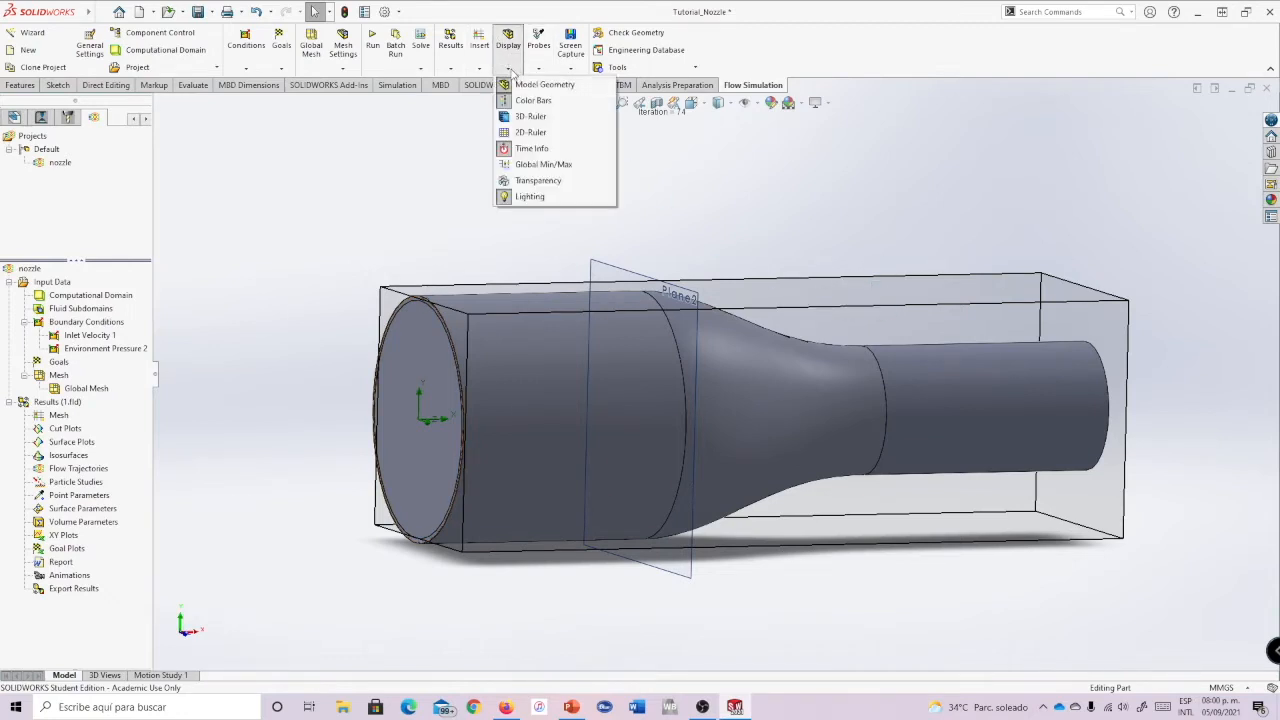
left_click(527, 181)
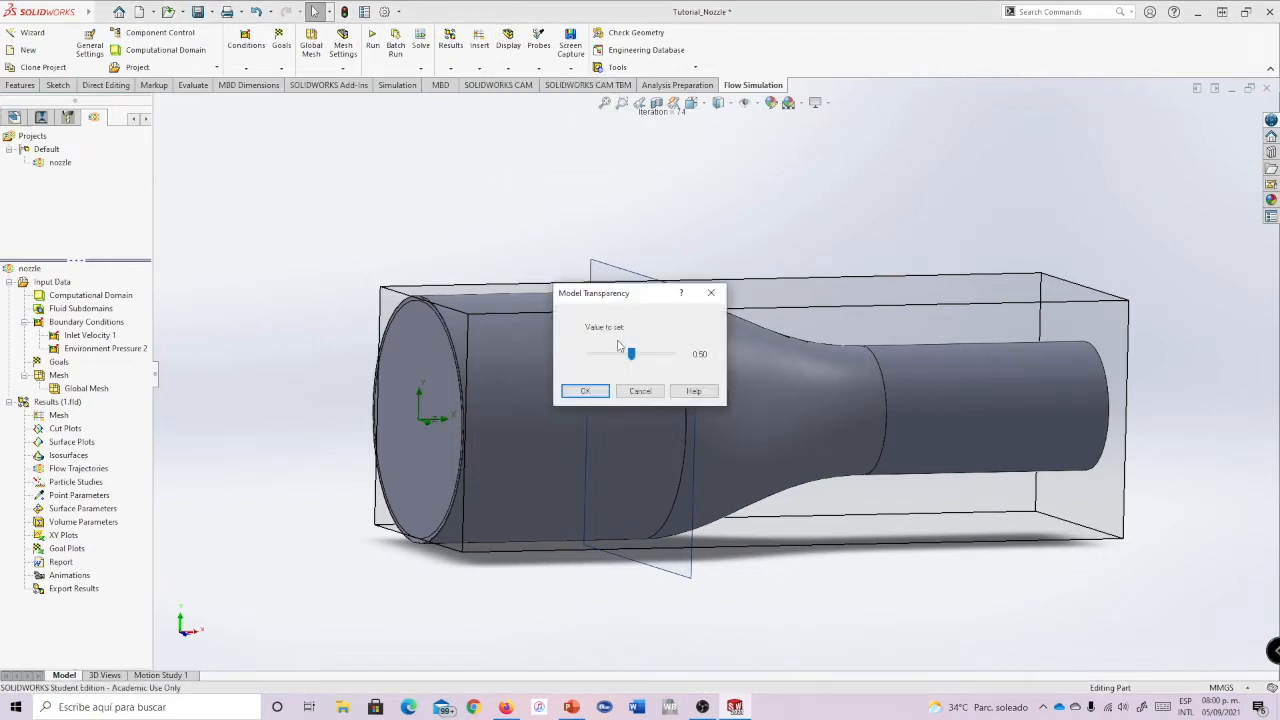
left_click_drag(631, 354, 720, 372)
left_click(586, 393)
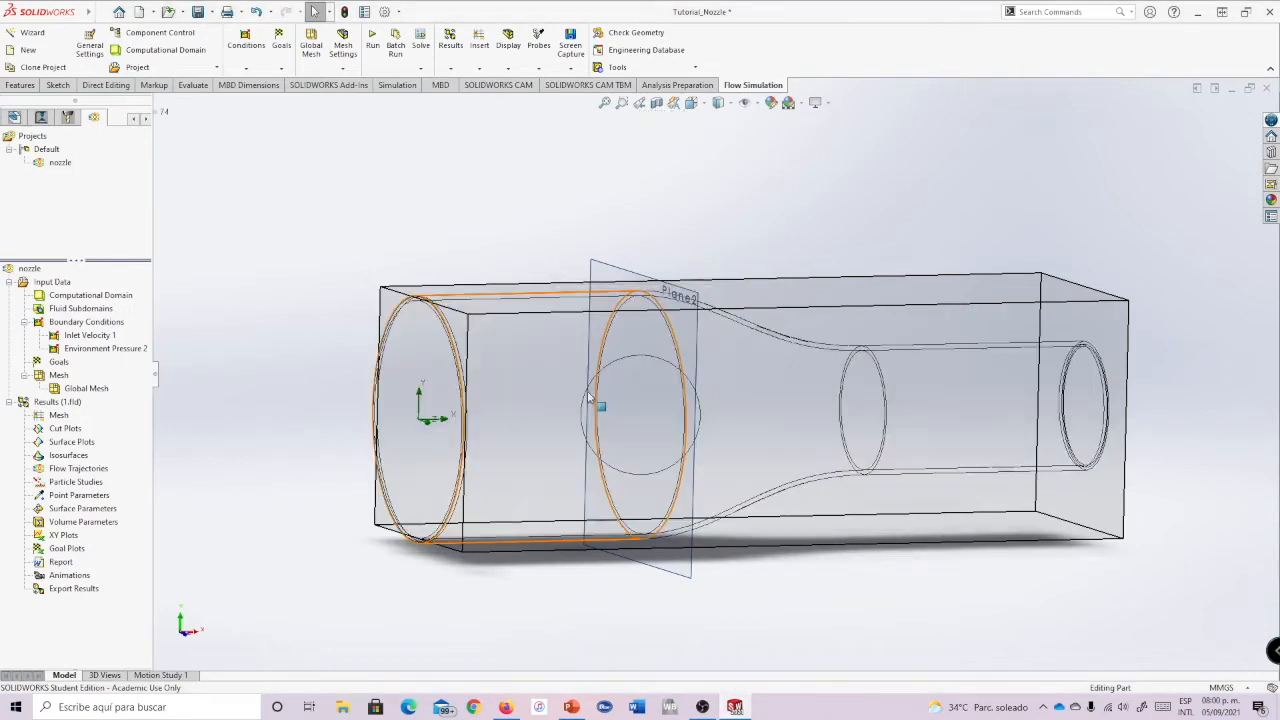
mouse_move(886, 251)
middle_mouse_down()
mouse_move(855, 234)
mouse_move(879, 238)
middle_mouse_up()
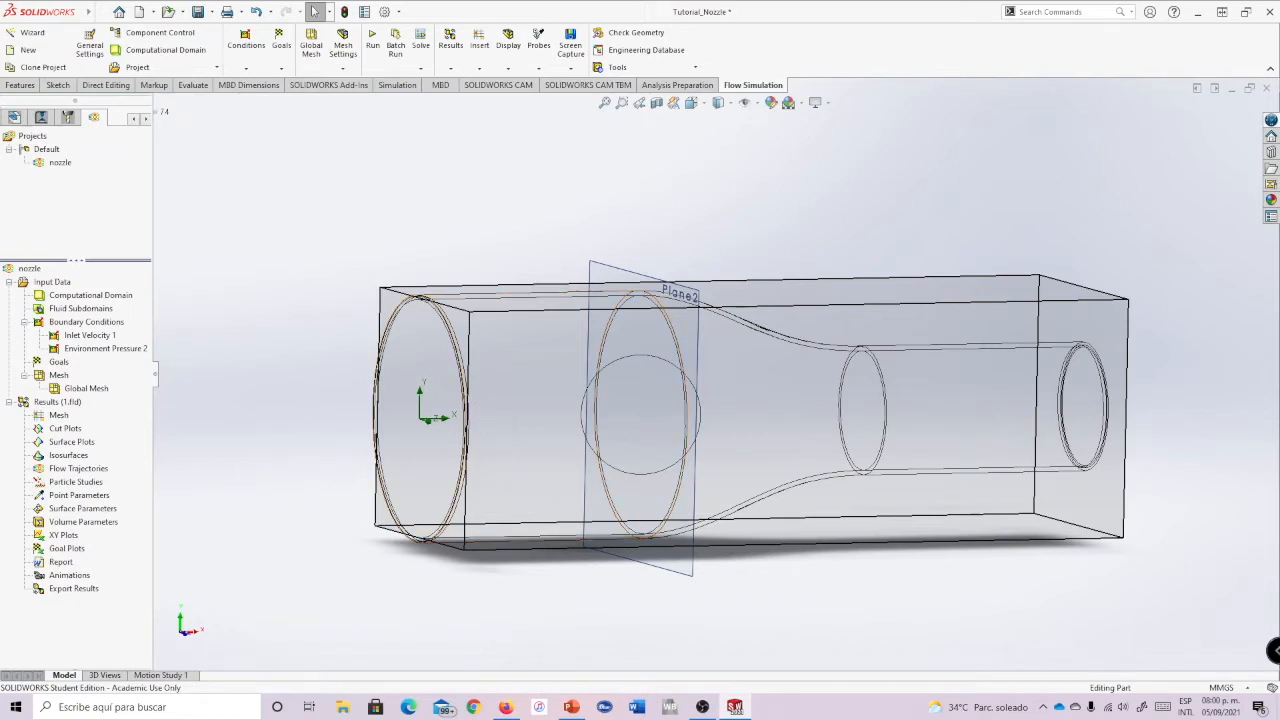
key("alt+Tab")
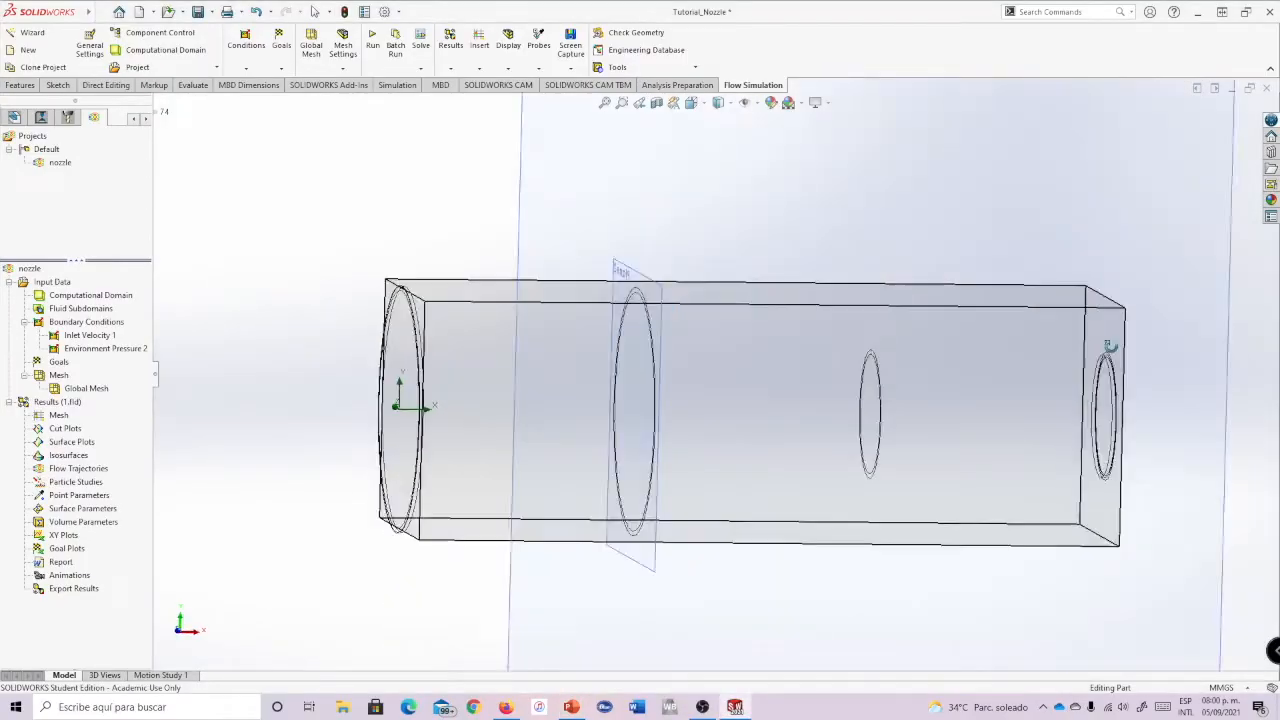
- Insert a Surface Parameters result and select the inner face of the small-end lid for it
middle_click_drag(1111, 346, 1128, 449)
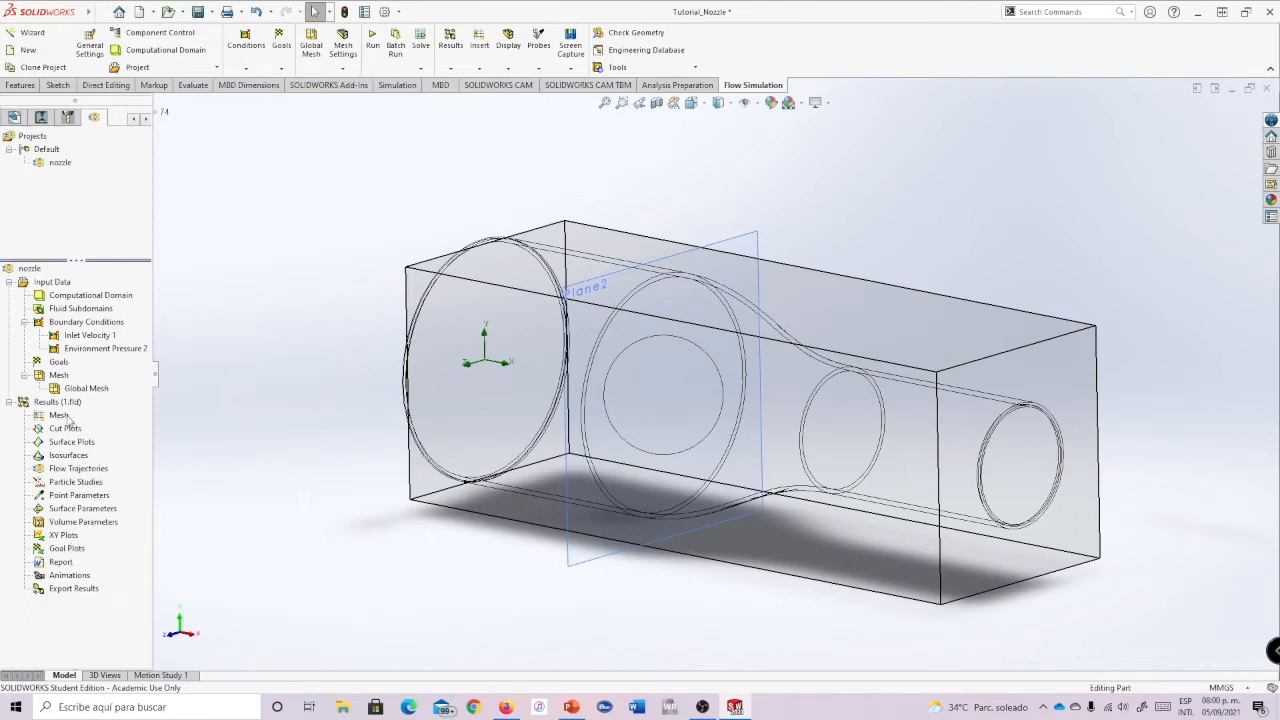
right_click(67, 511)
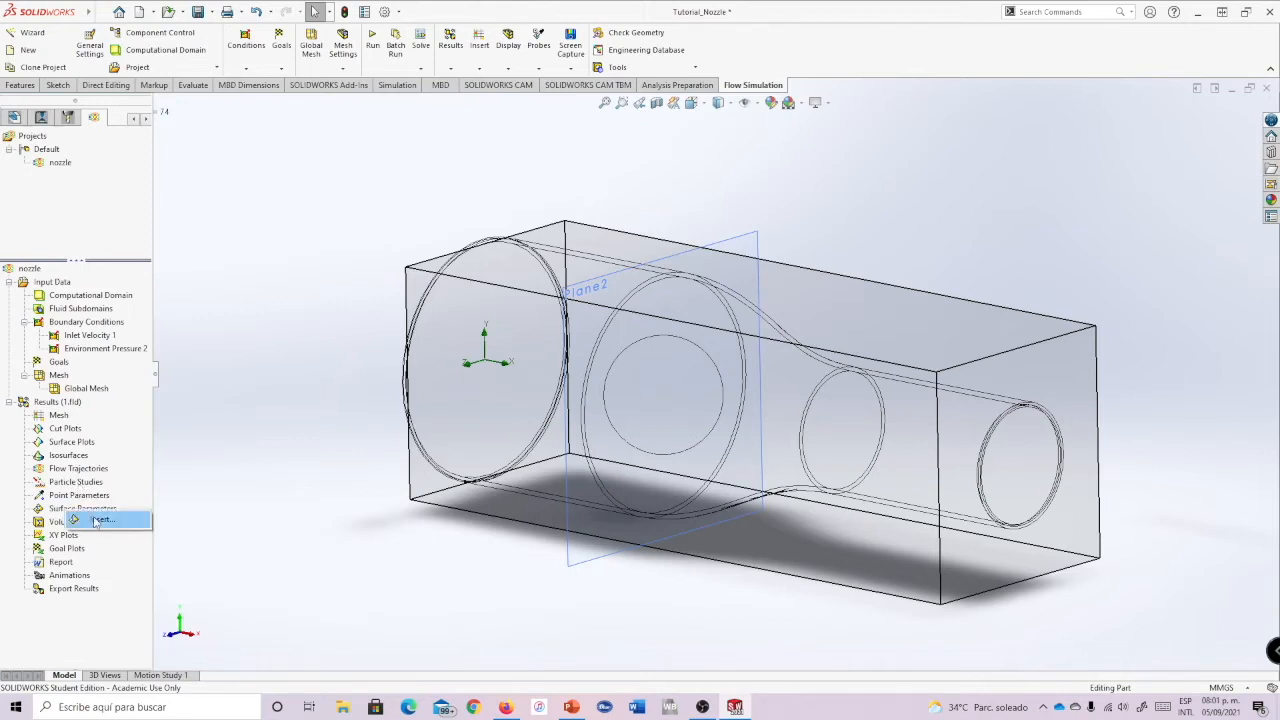
left_click(100, 520)
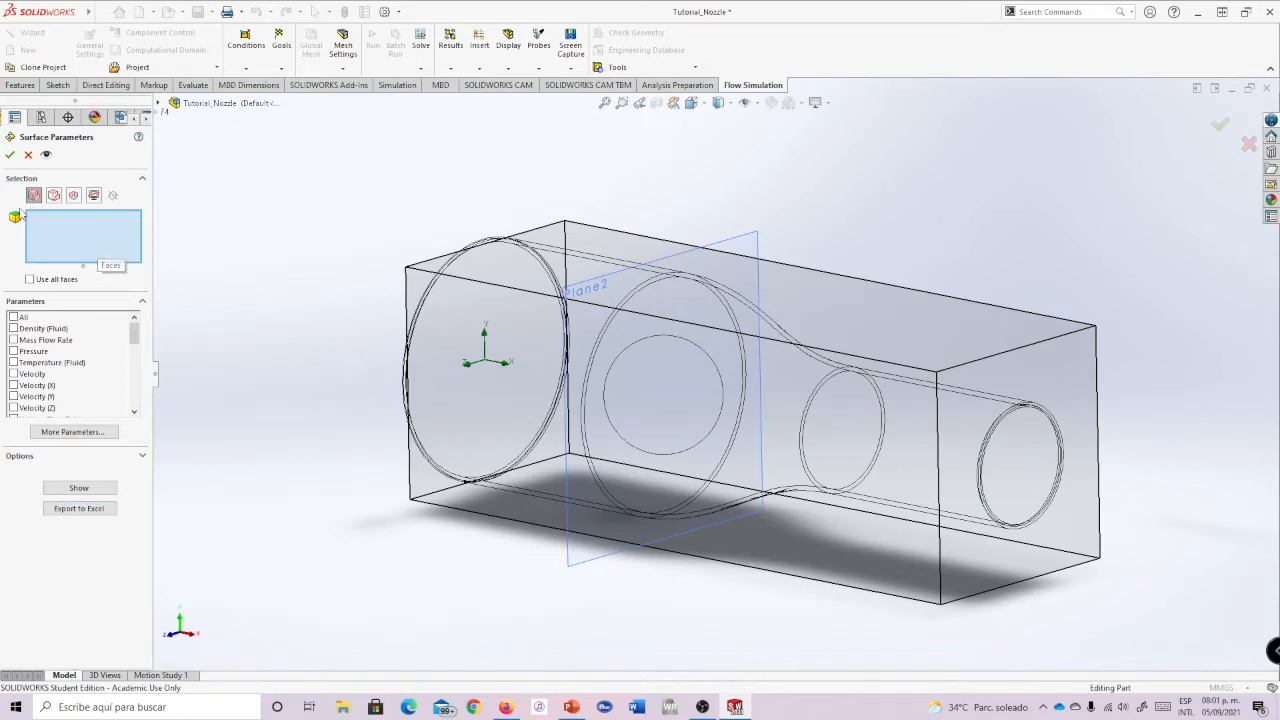
right_click(1029, 455)
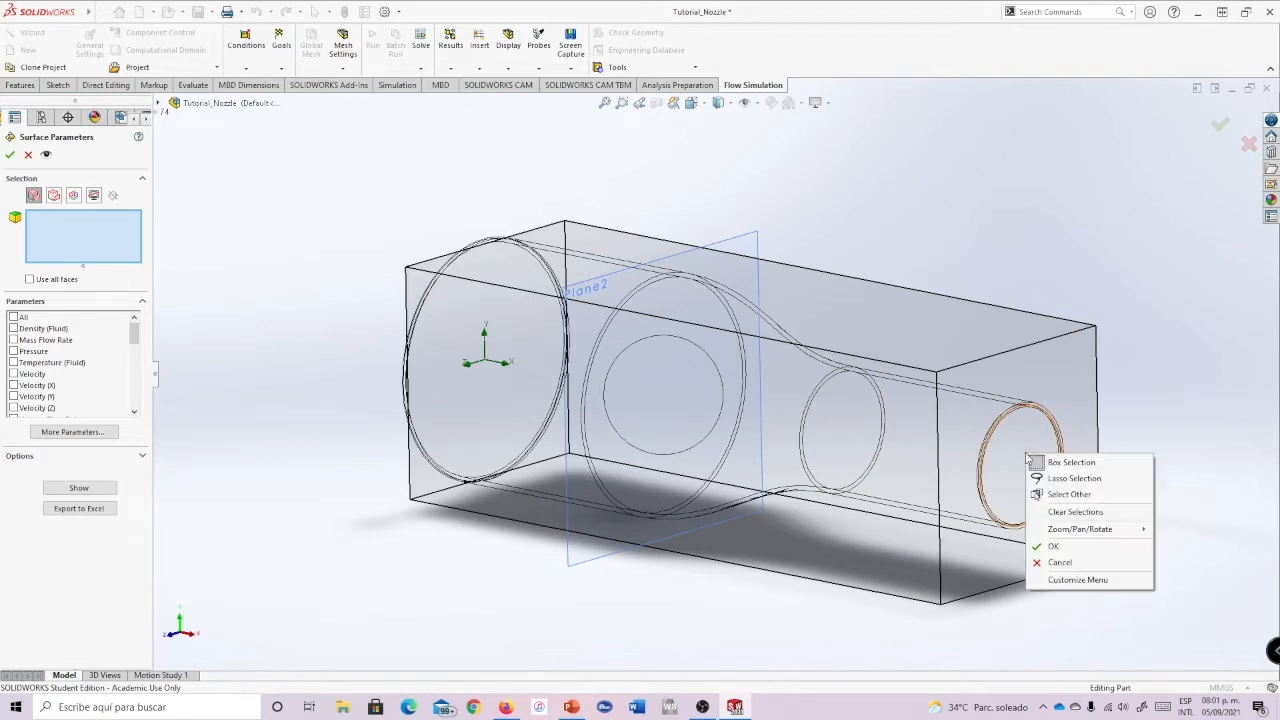
left_click(1063, 497)
left_click(1110, 524)
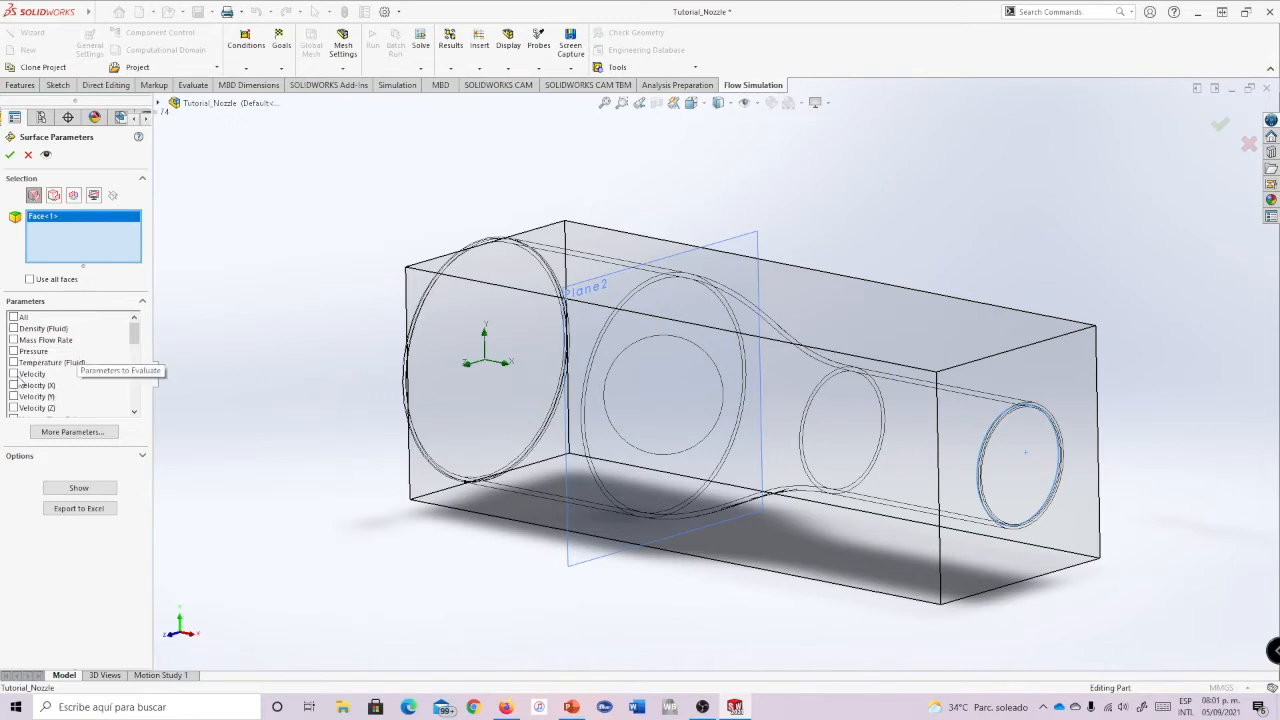
- Evaluate the Velocity parameter on the selected outlet face, show its results and accept the surface parameters
left_click(13, 374)
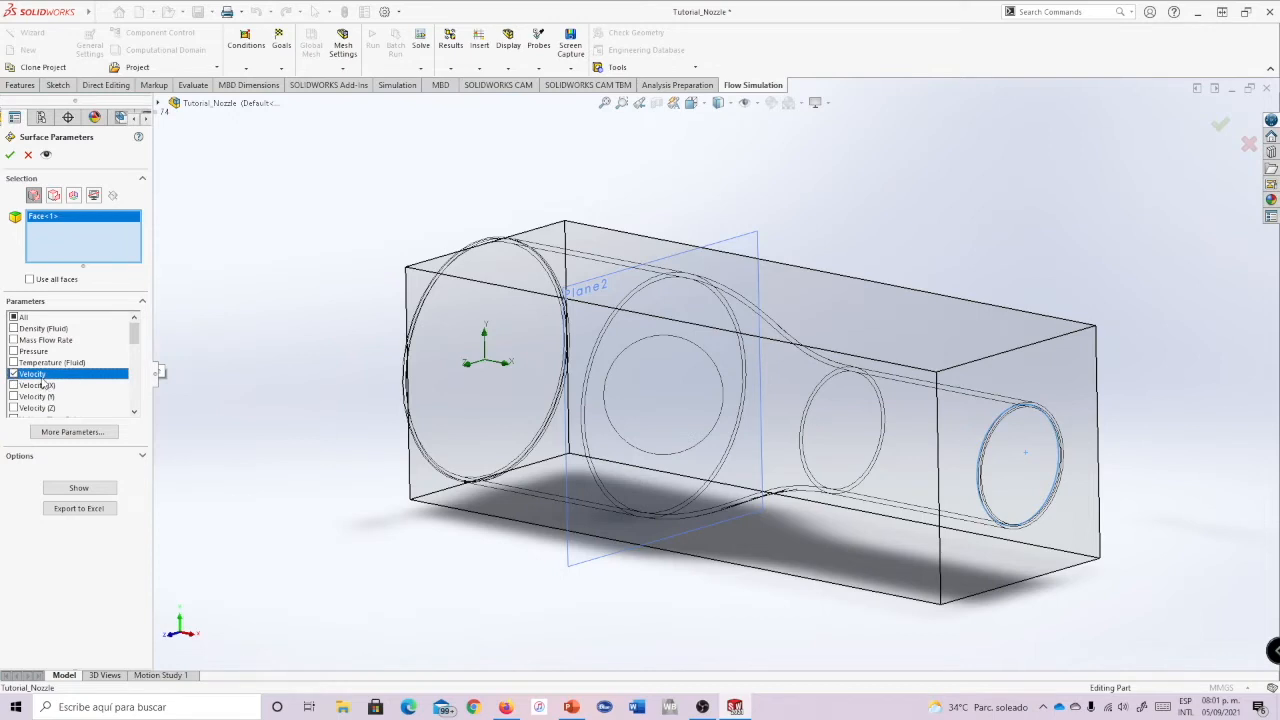
left_click(79, 488)
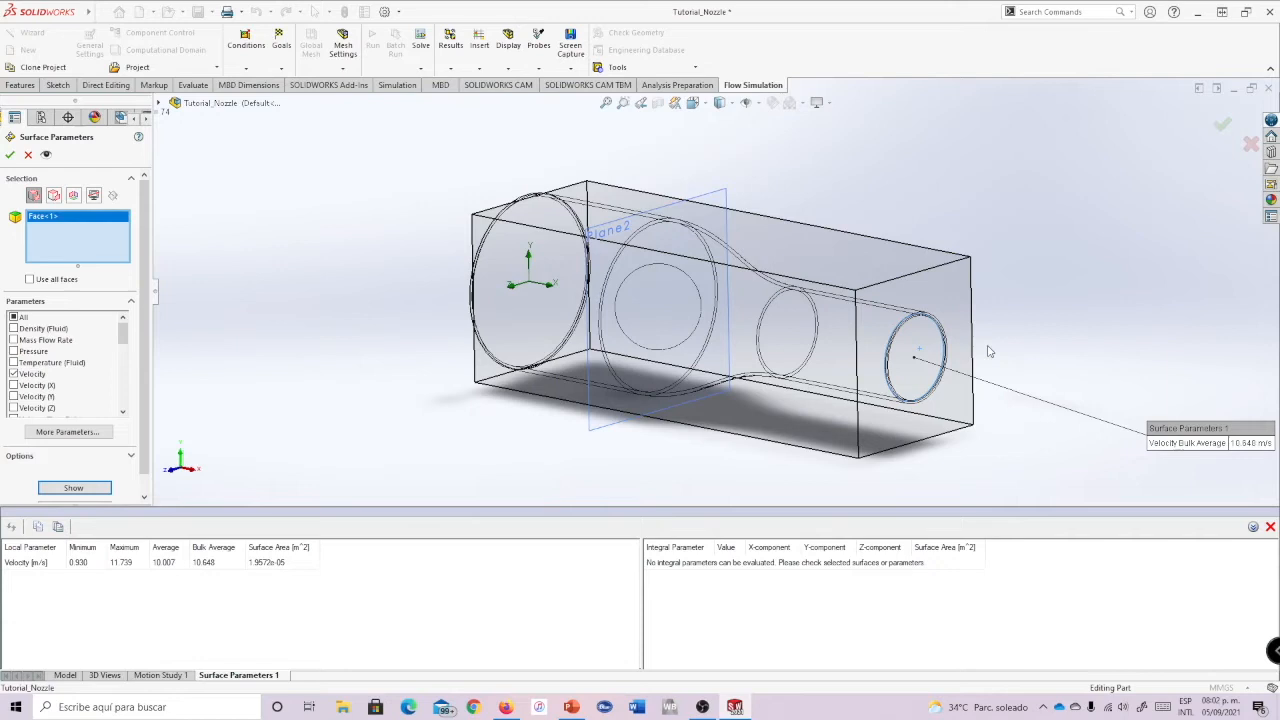
left_click(9, 155)
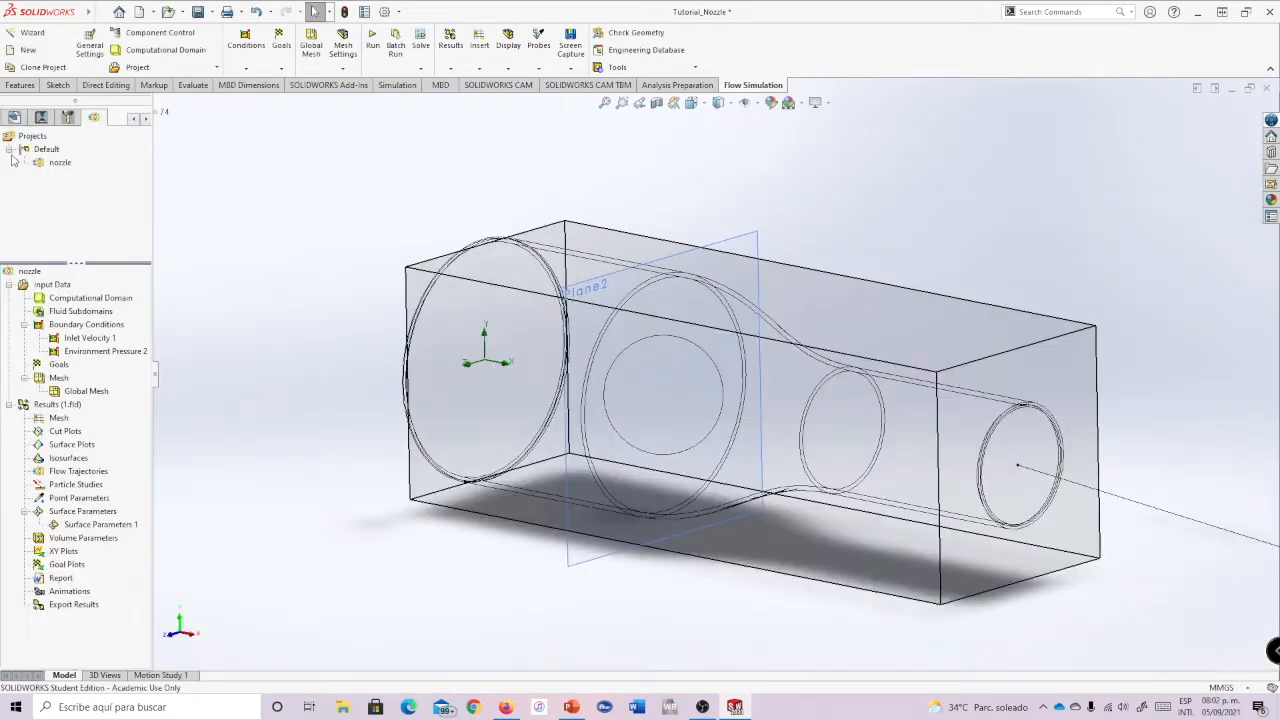
- Rename the new surface parameters result as "Oulet velocity"
left_click(84, 527)
right_click(80, 527)
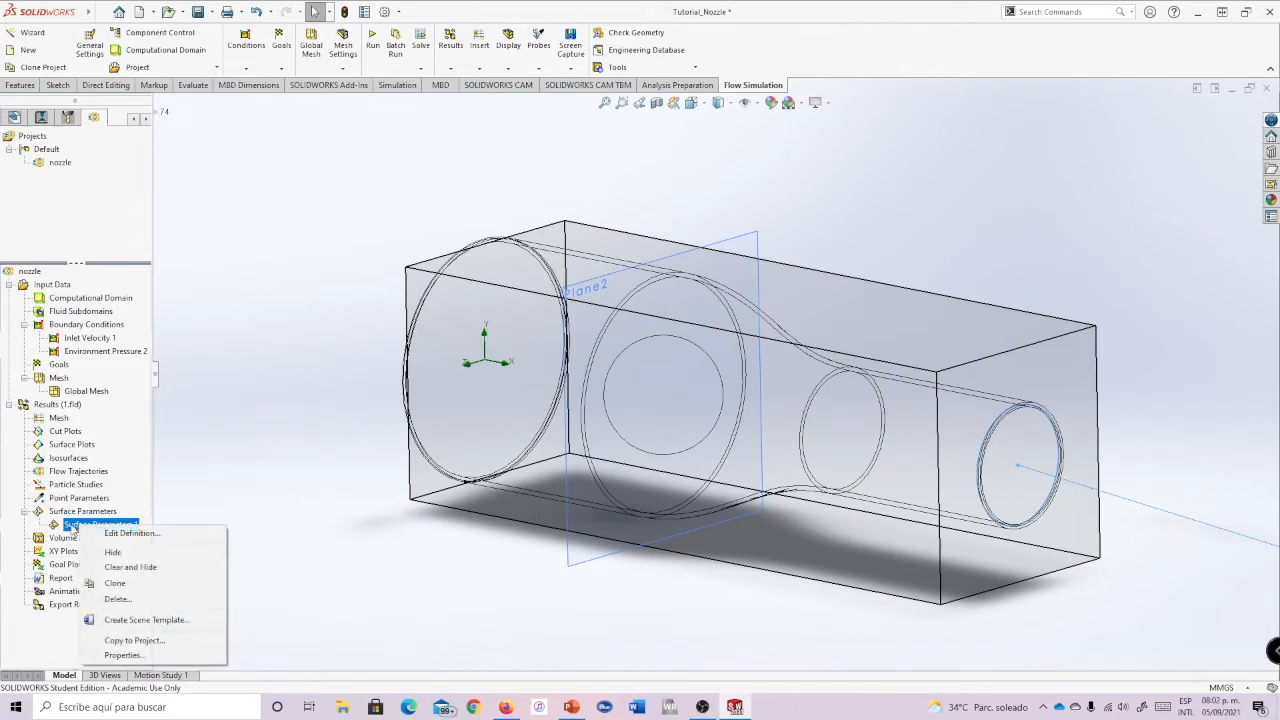
left_click(86, 525)
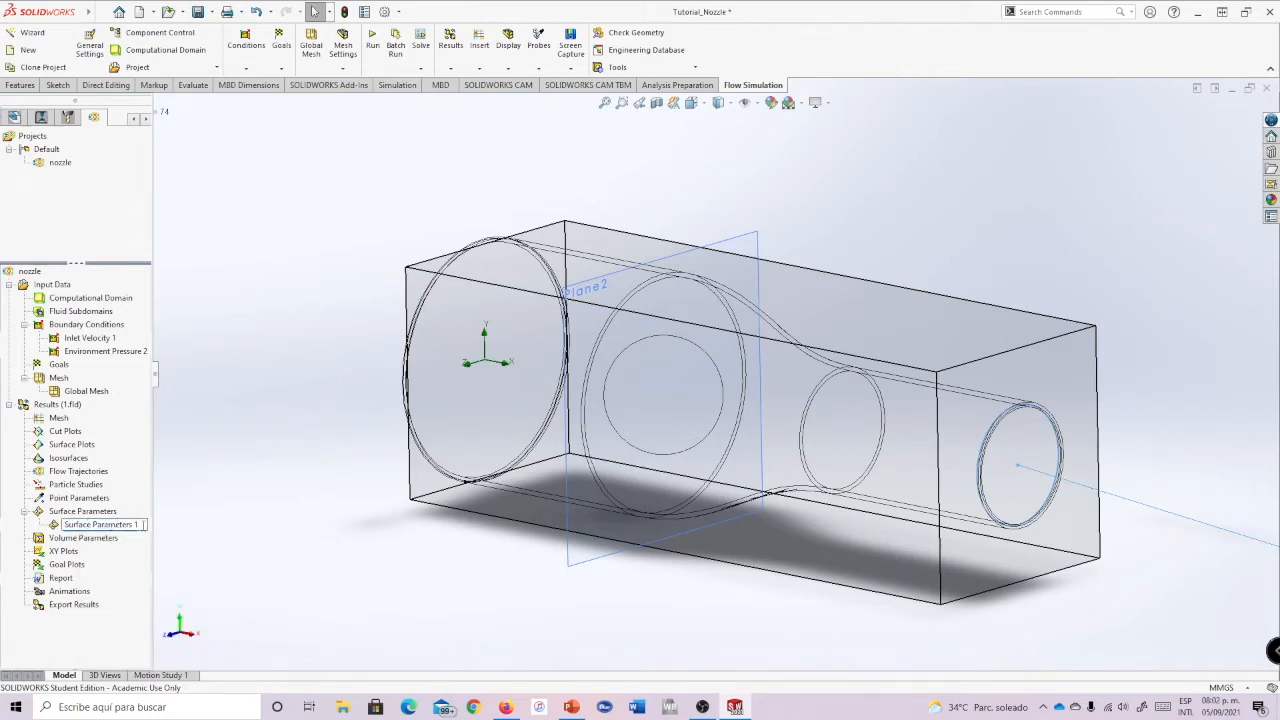
left_click_drag(138, 524, 57, 531)
type("O")
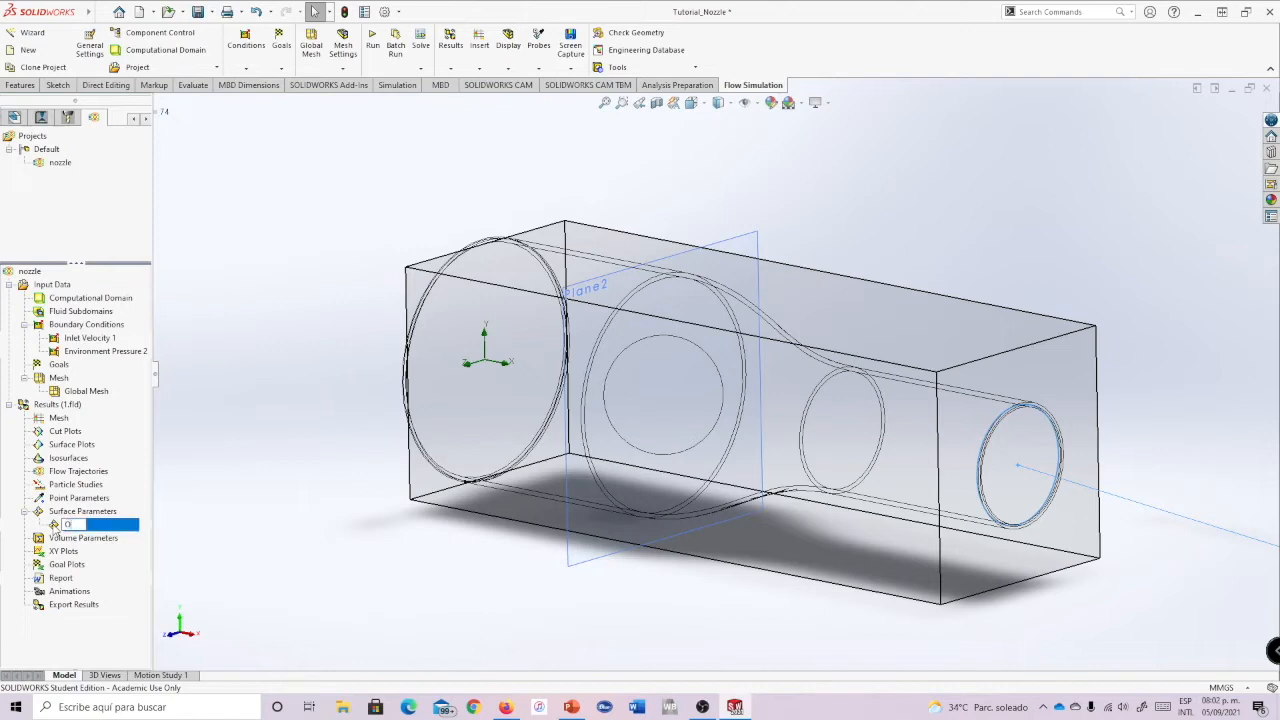
type("utlet velocity")
key("Return")
- Return to SOLIDWORKS and insert flow trajectories, replacing the preselected outlet face with the inlet lid's face (LID2) as starting points
scroll(1008, 458, "up", 3)
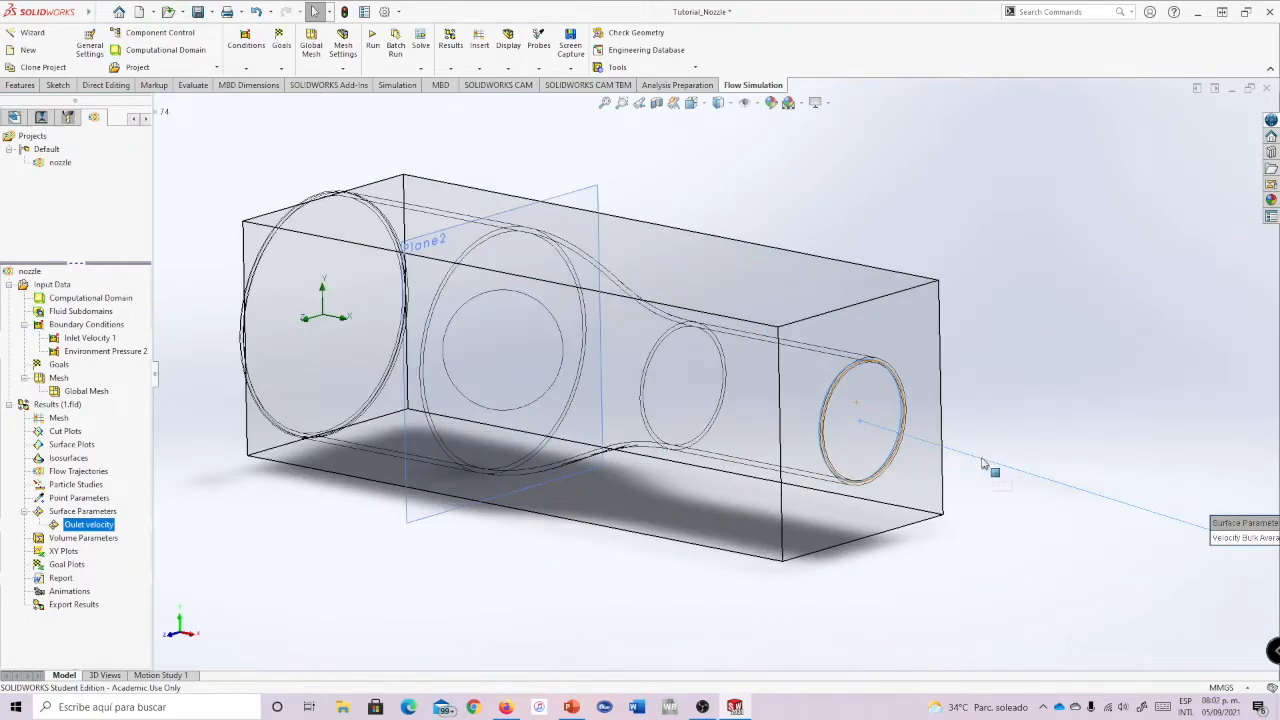
middle_click_drag(810, 440, 874, 357)
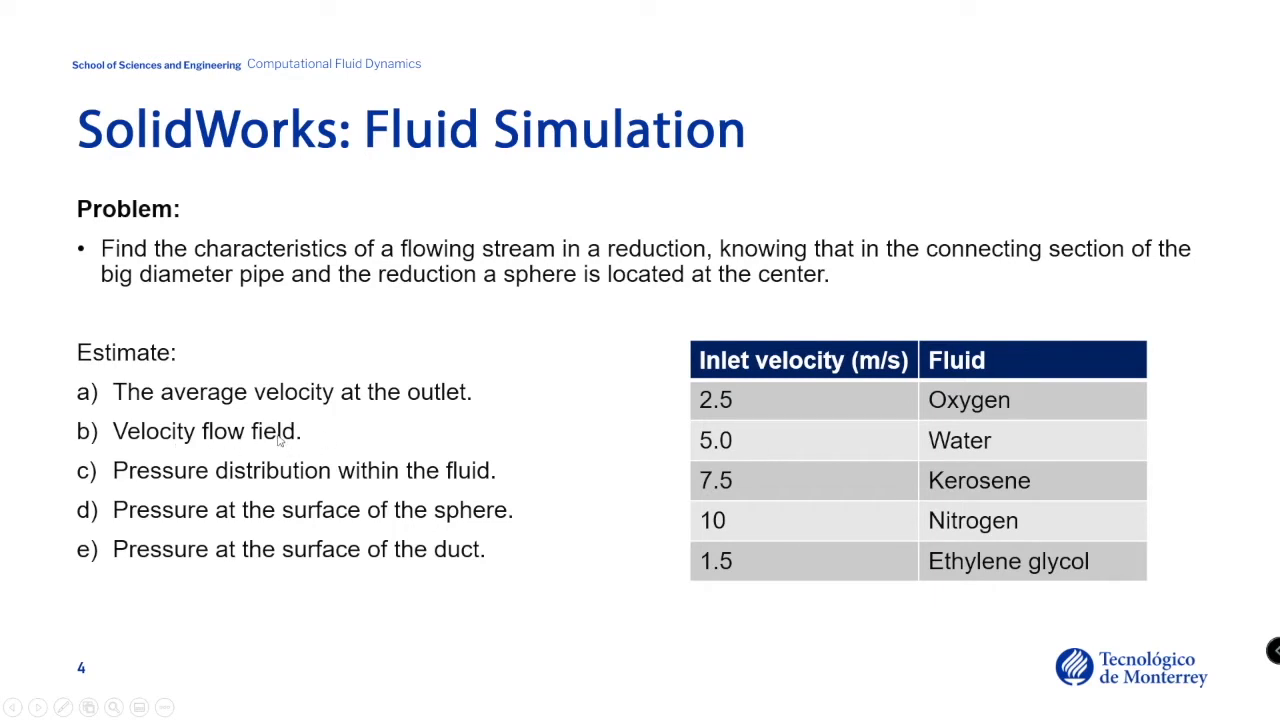
key("alt+Tab")
mouse_move(898, 405)
middle_mouse_down()
mouse_move(889, 363)
mouse_move(889, 381)
mouse_move(946, 394)
mouse_move(903, 400)
mouse_move(910, 385)
middle_mouse_up()
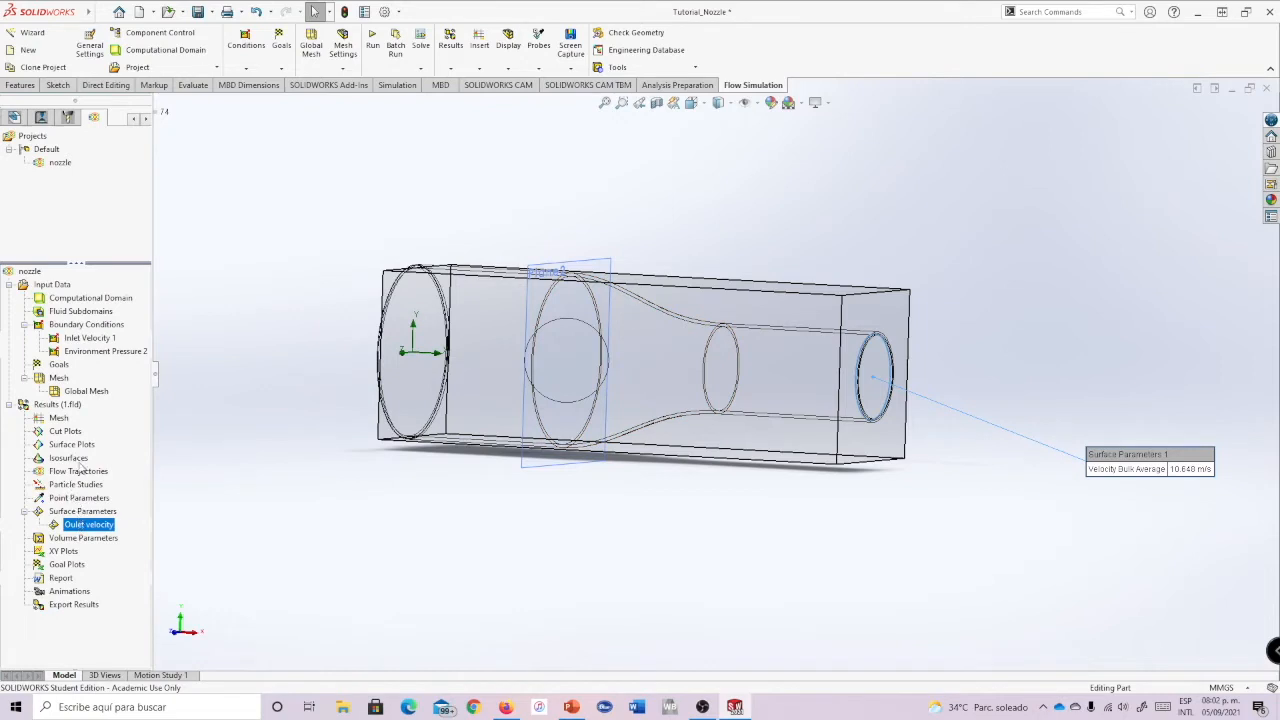
right_click(62, 476)
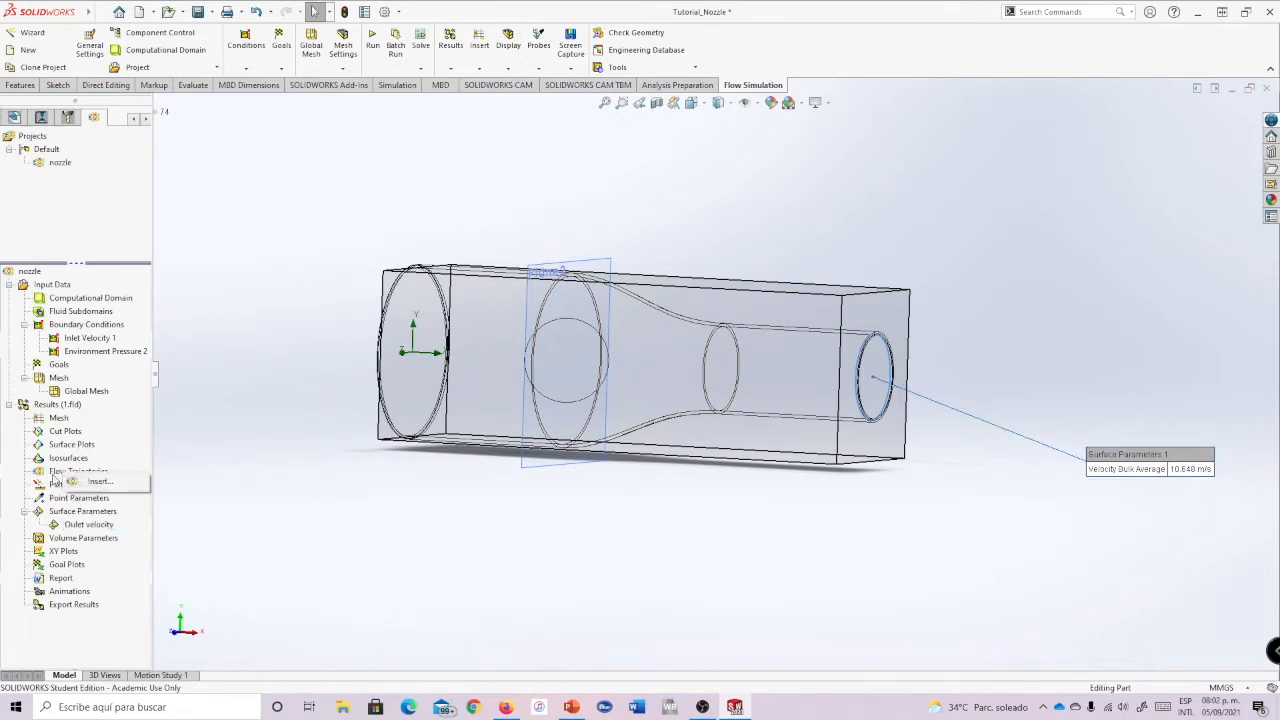
left_click(92, 483)
middle_click_drag(837, 363, 828, 339)
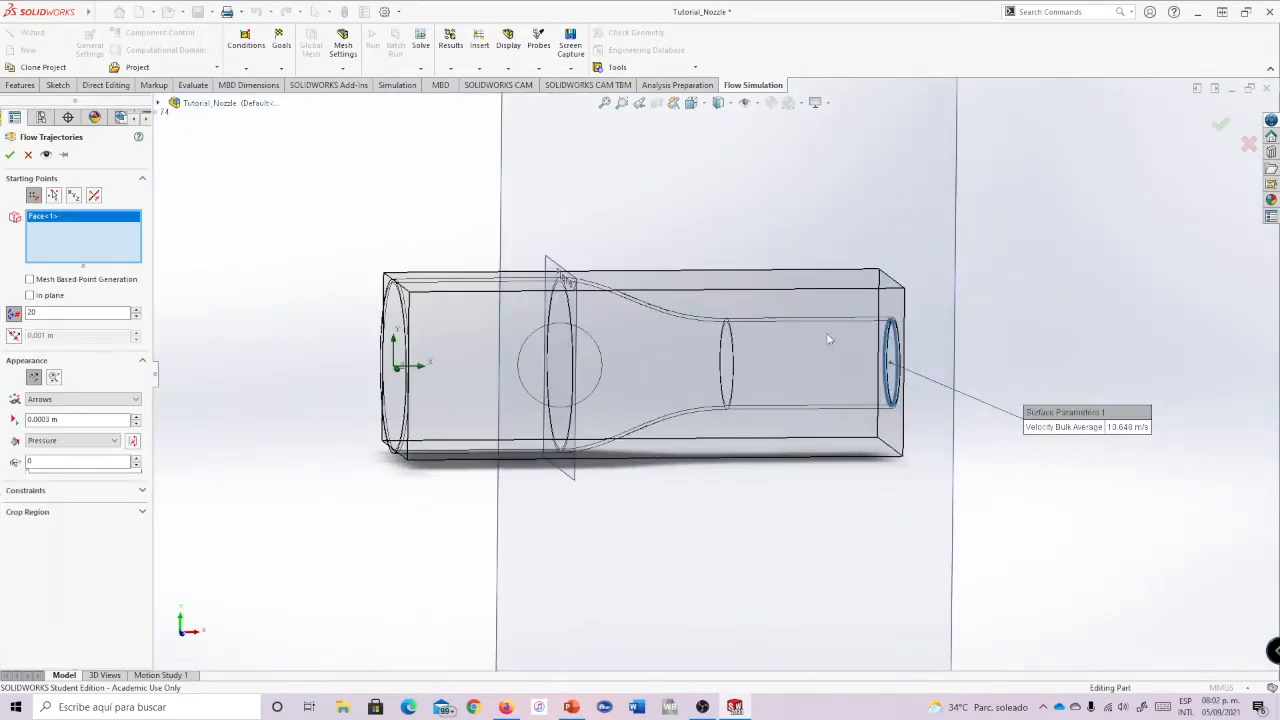
right_click(80, 247)
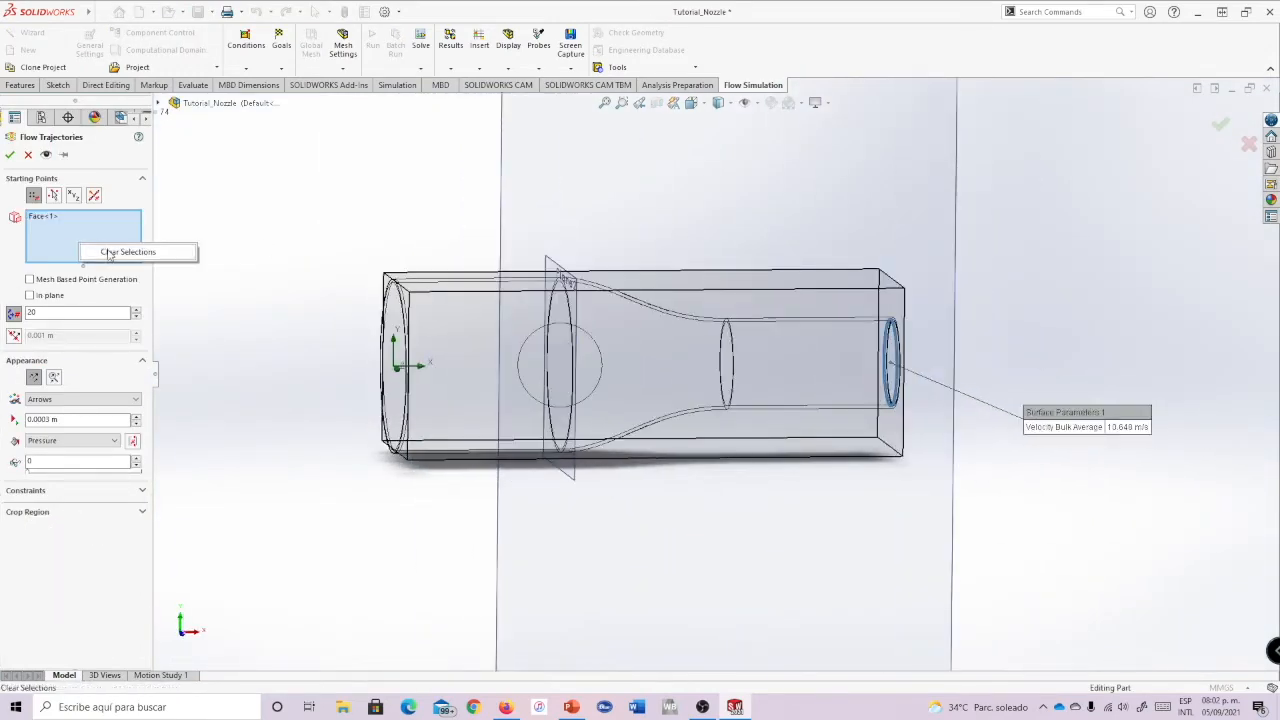
left_click(108, 251)
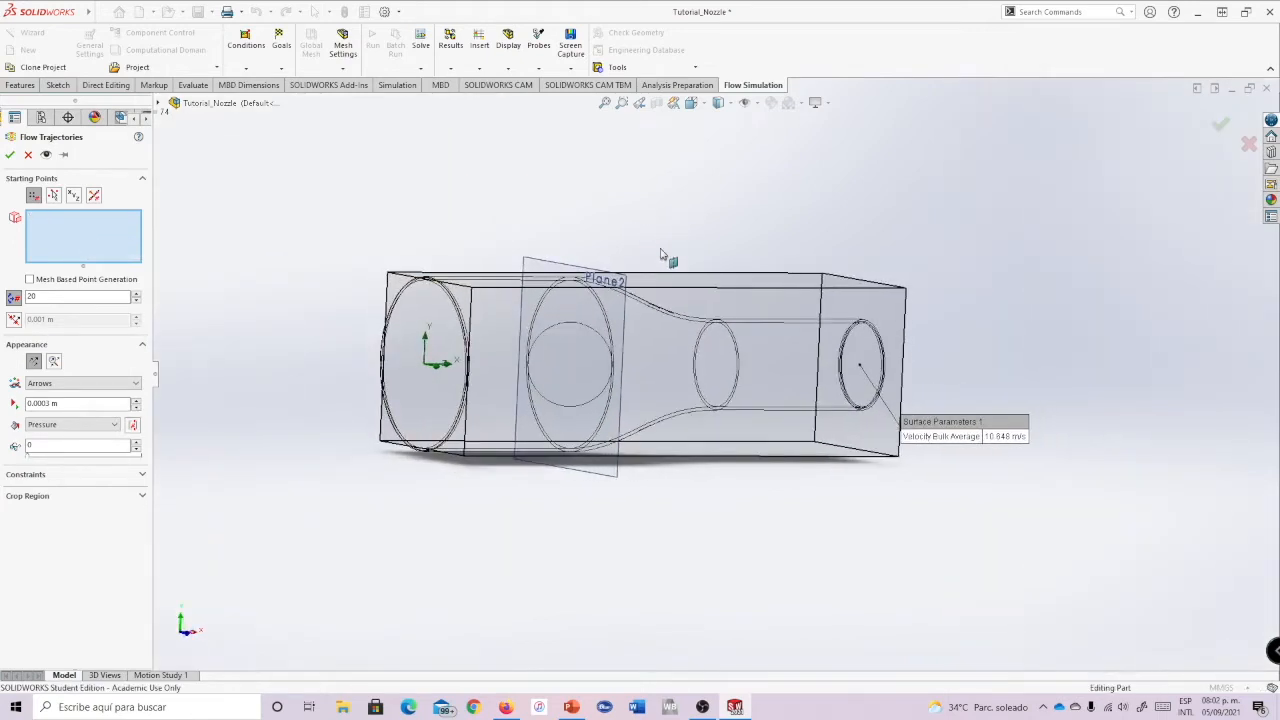
right_click(424, 318)
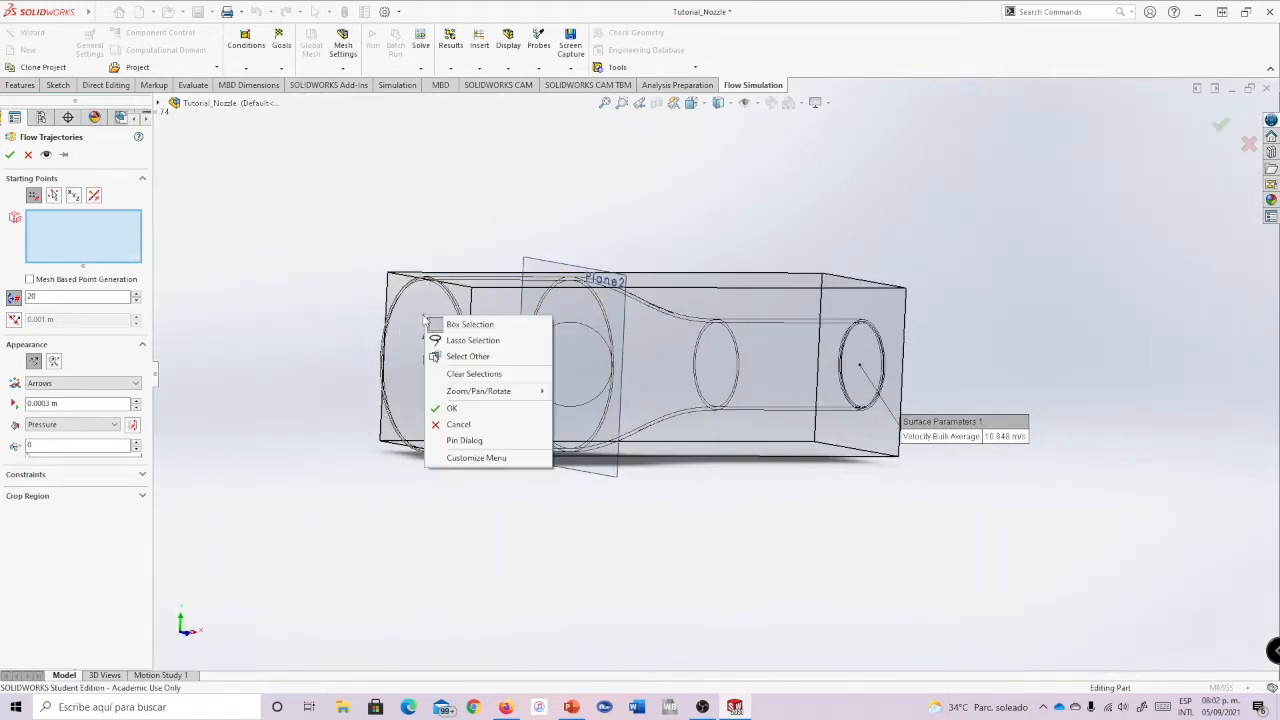
left_click(467, 357)
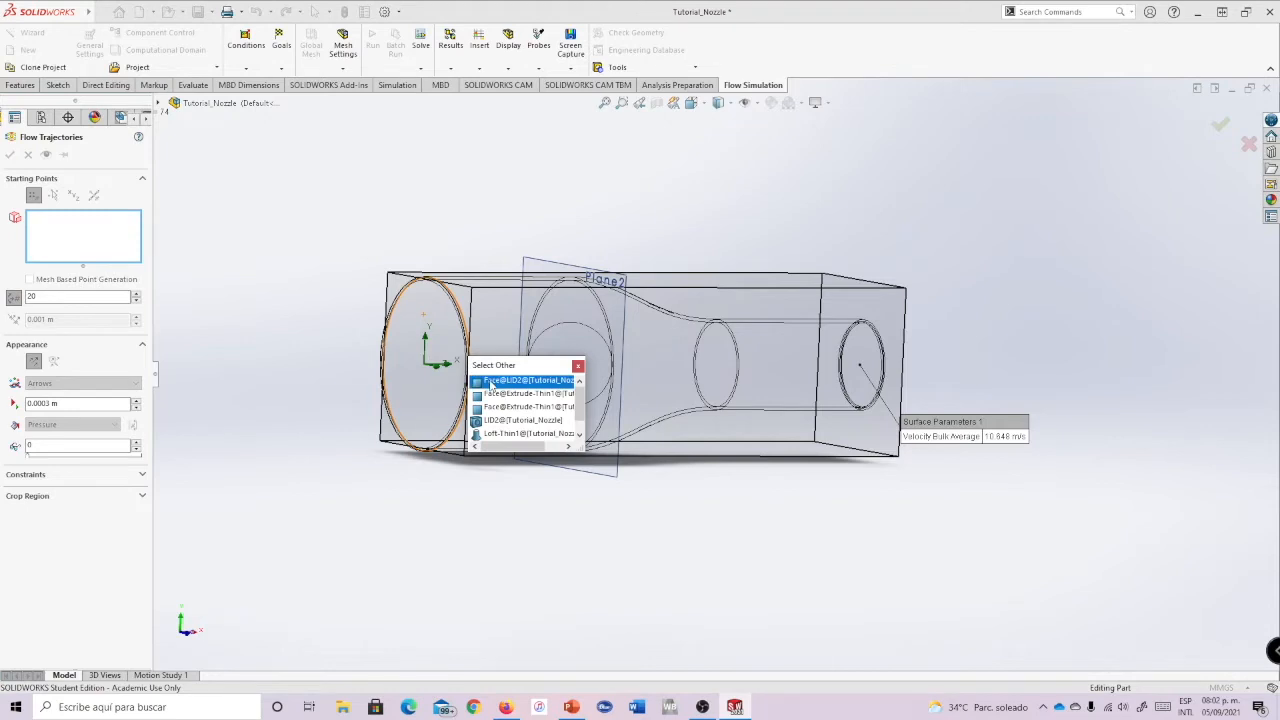
left_click(490, 385)
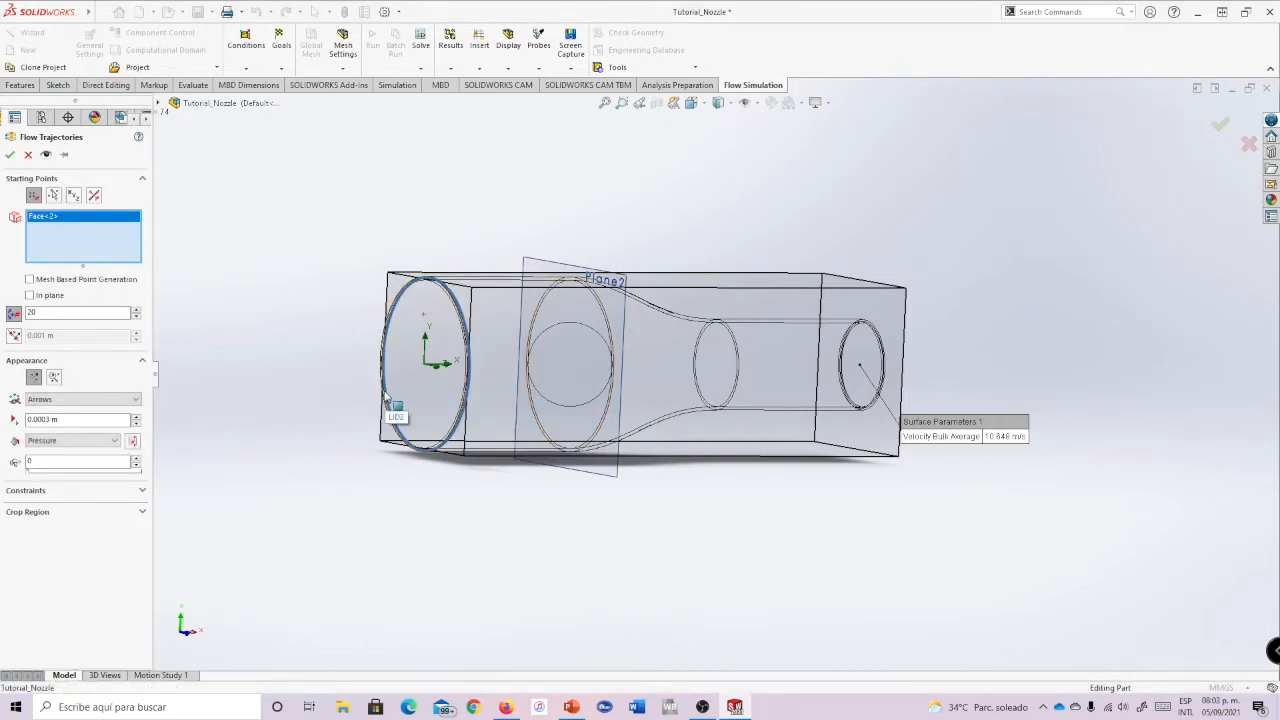
- Set the flow trajectories to 100 points, keep them as arrows coloured by Velocity, and generate the plot
type("100")
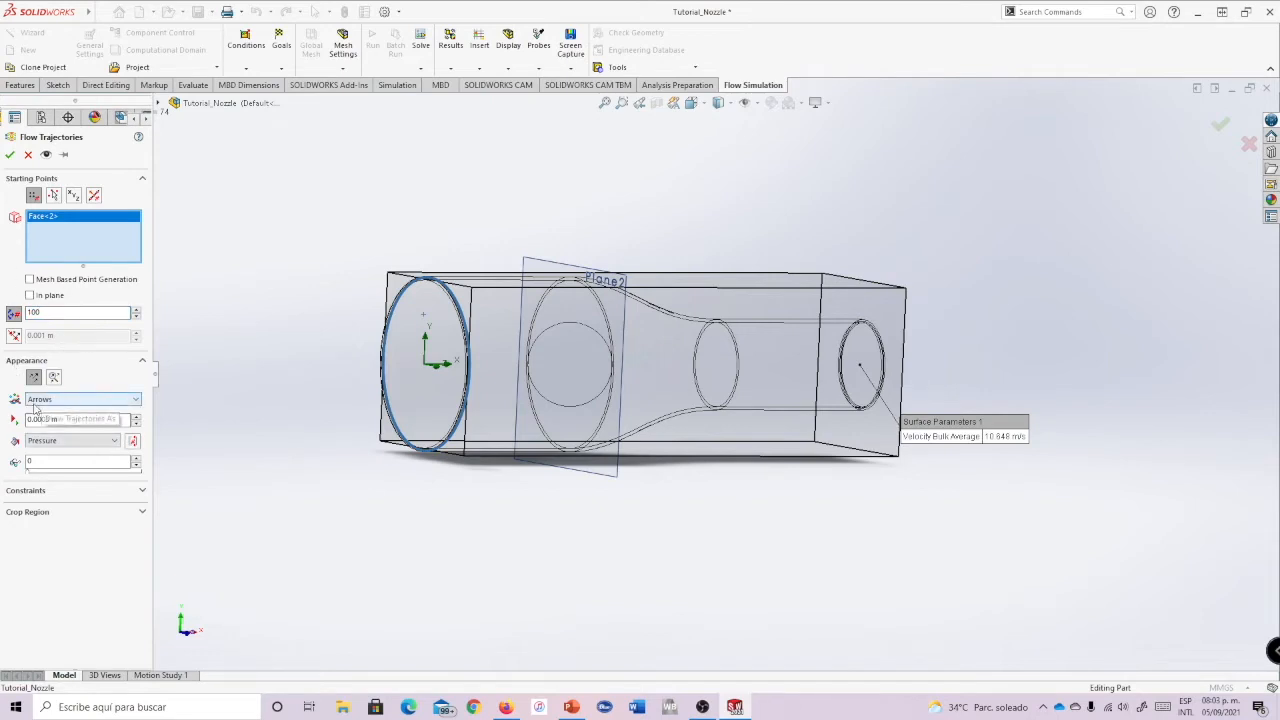
left_click(59, 400)
left_click(55, 399)
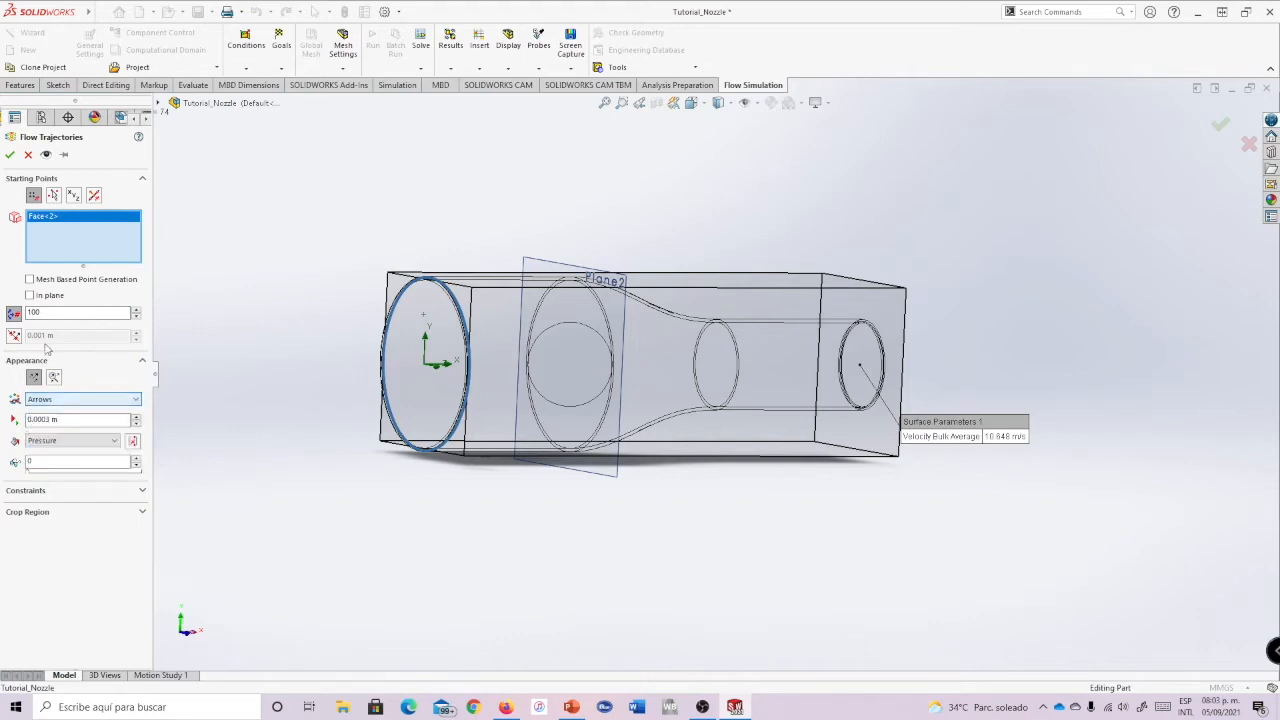
left_click(61, 442)
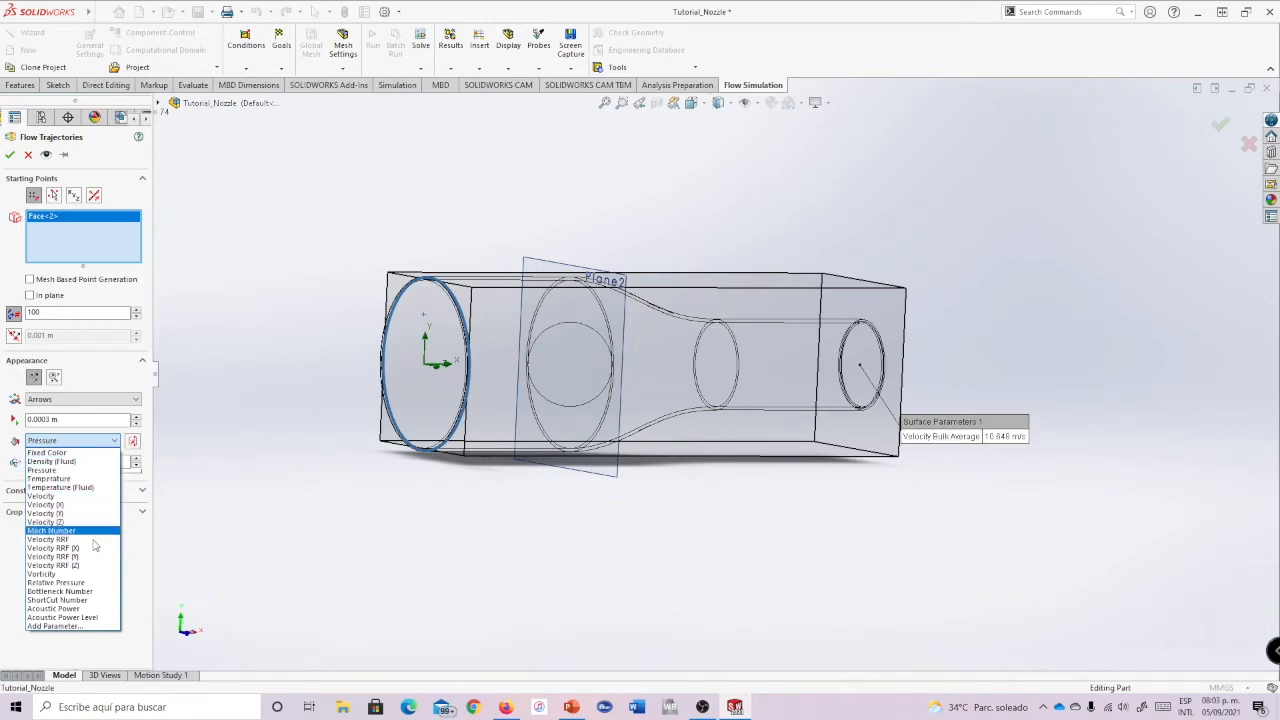
left_click(54, 496)
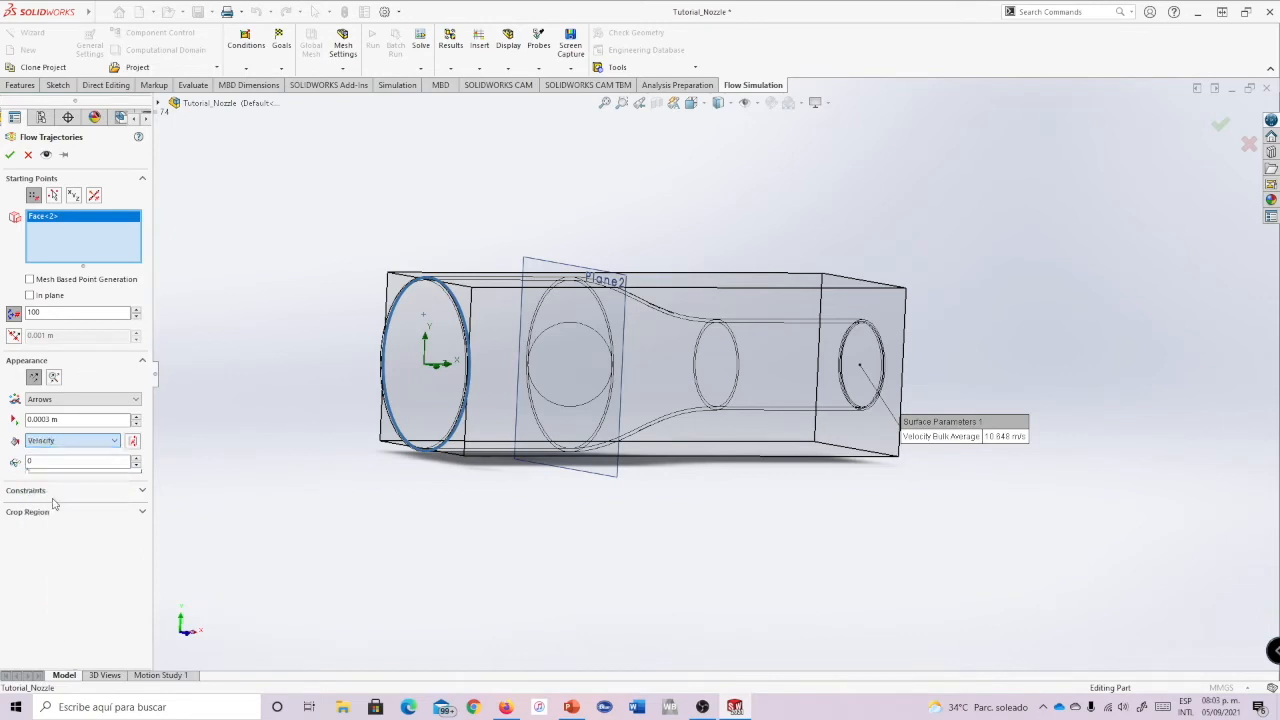
left_click(75, 441)
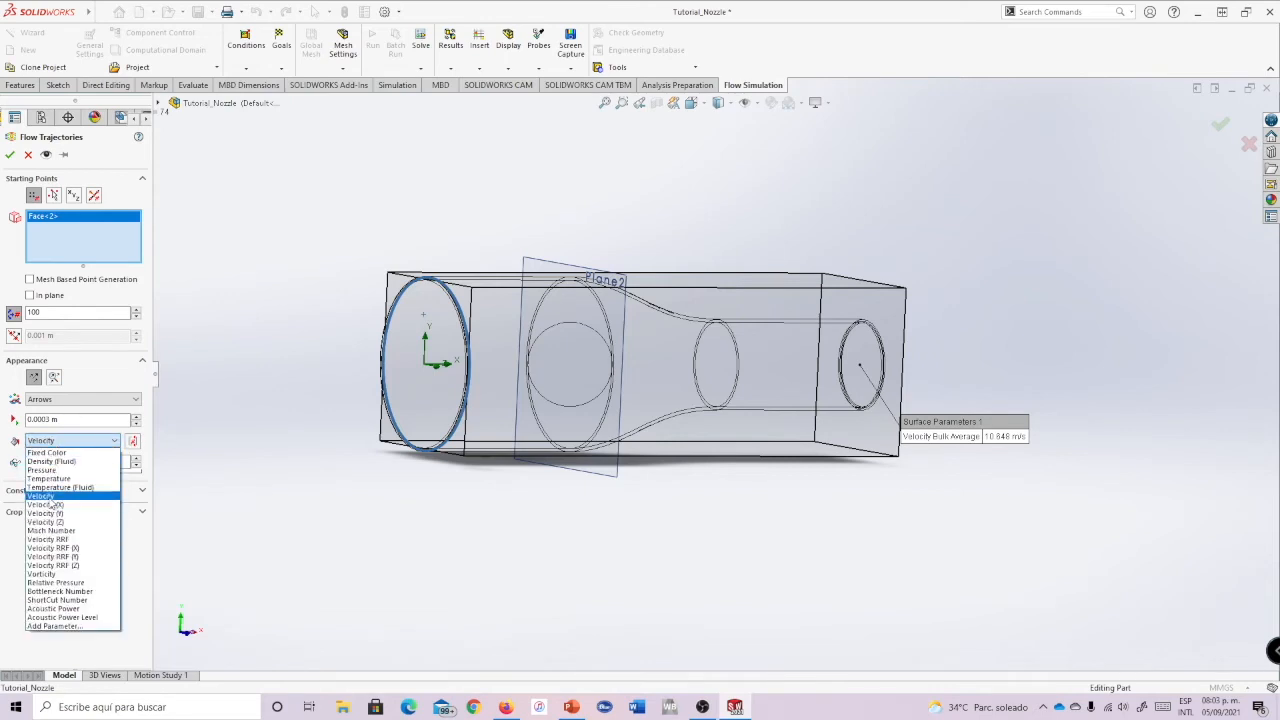
left_click(50, 500)
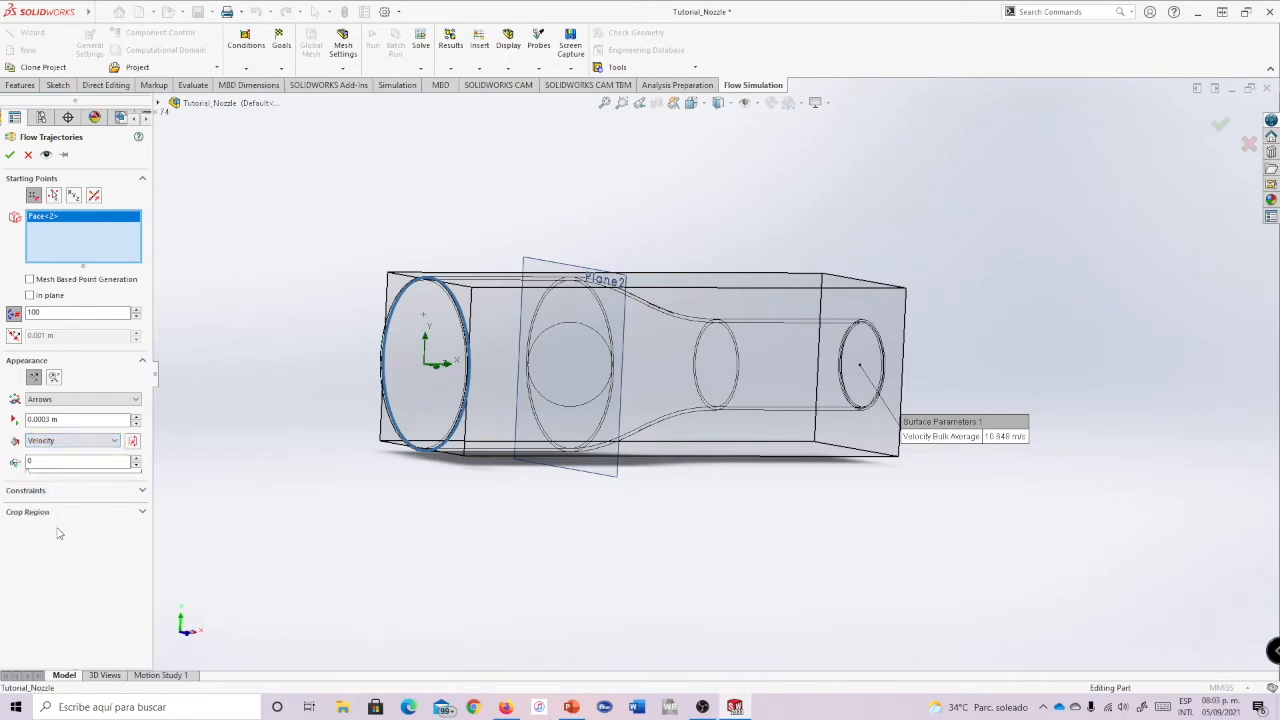
left_click(9, 155)
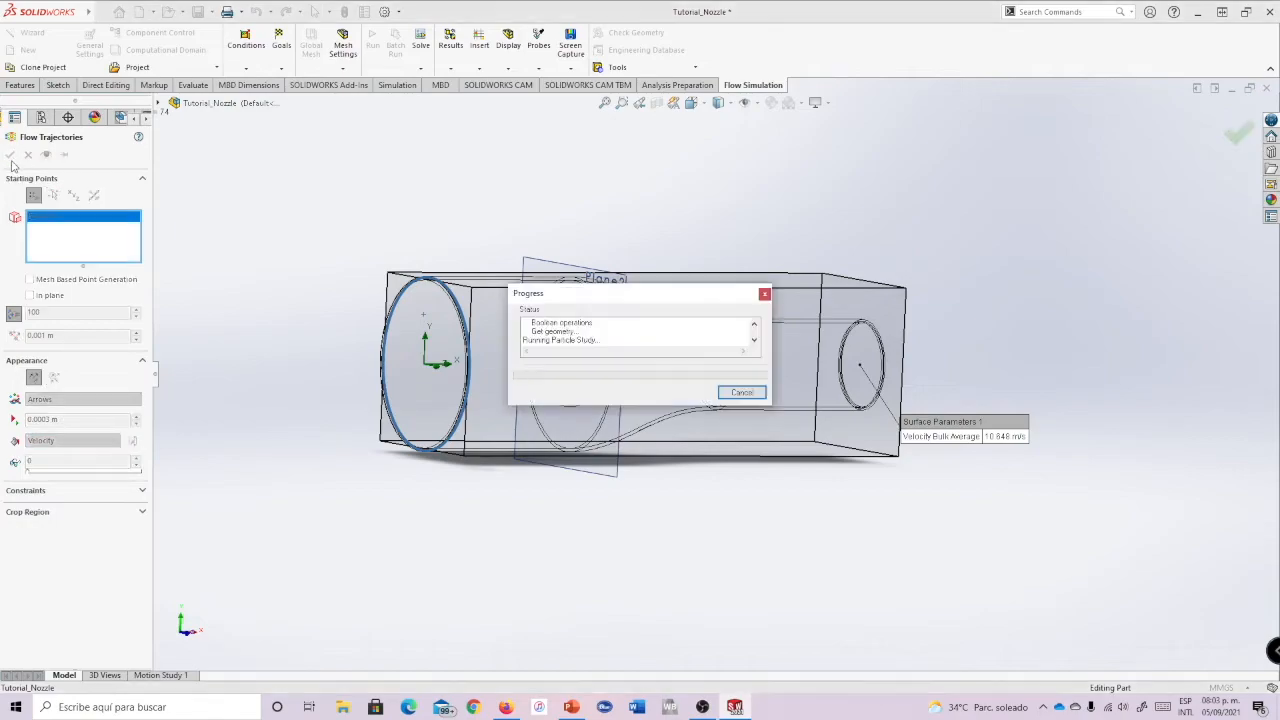
- Play the flow animation of Flow Trajectories 1
middle_click_drag(1007, 348, 918, 304)
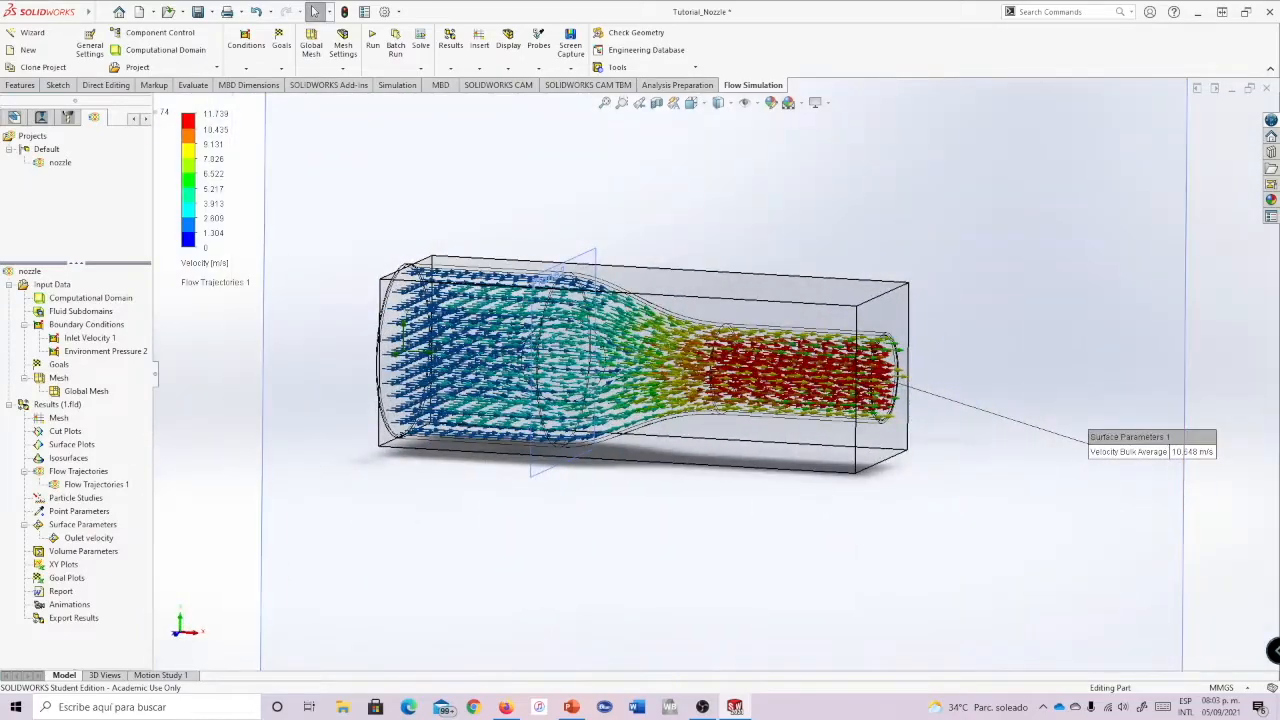
right_click(82, 486)
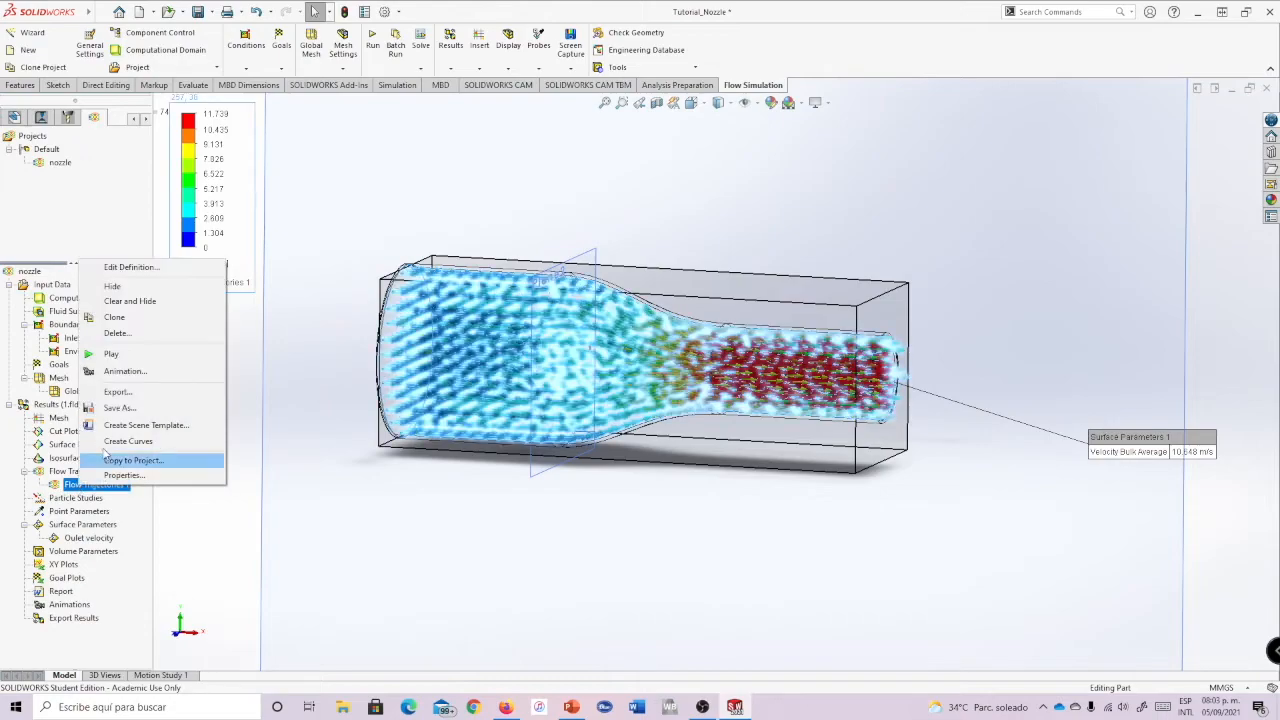
left_click(114, 355)
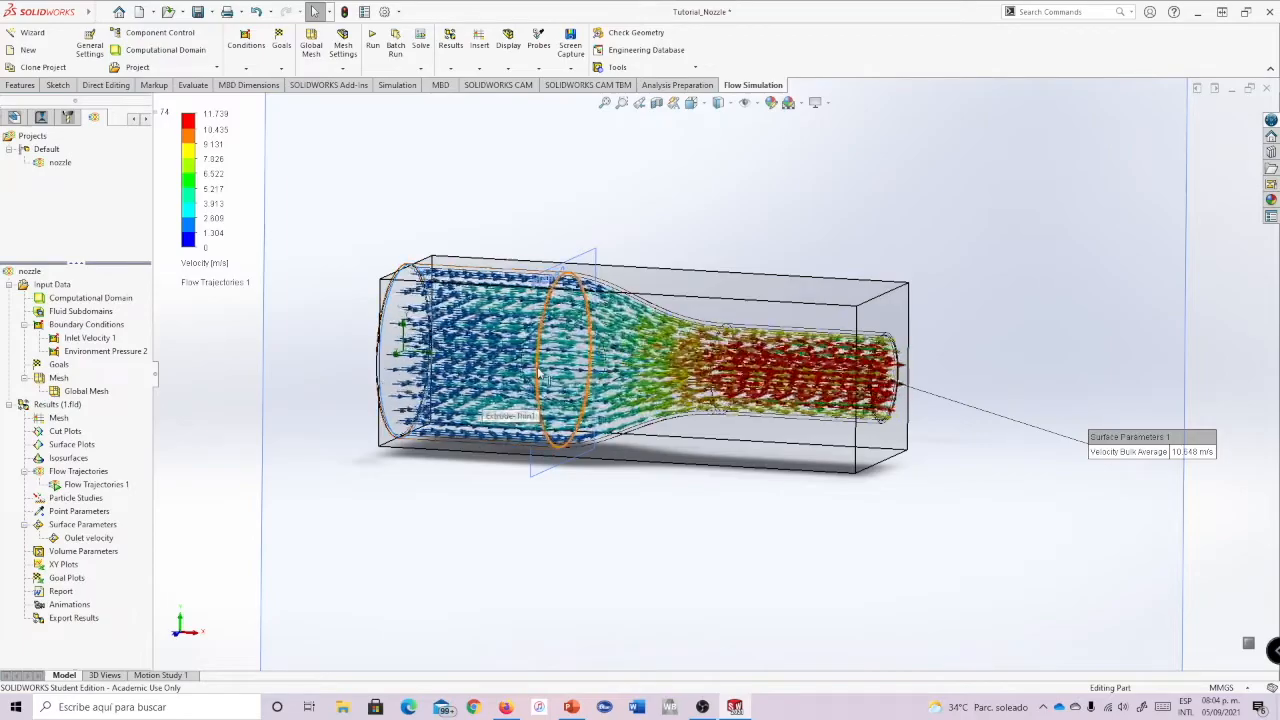
- Examine the animated velocity arrows from several angles, around the central sphere, through the reduction and at the outlet
middle_click_drag(768, 372, 940, 430)
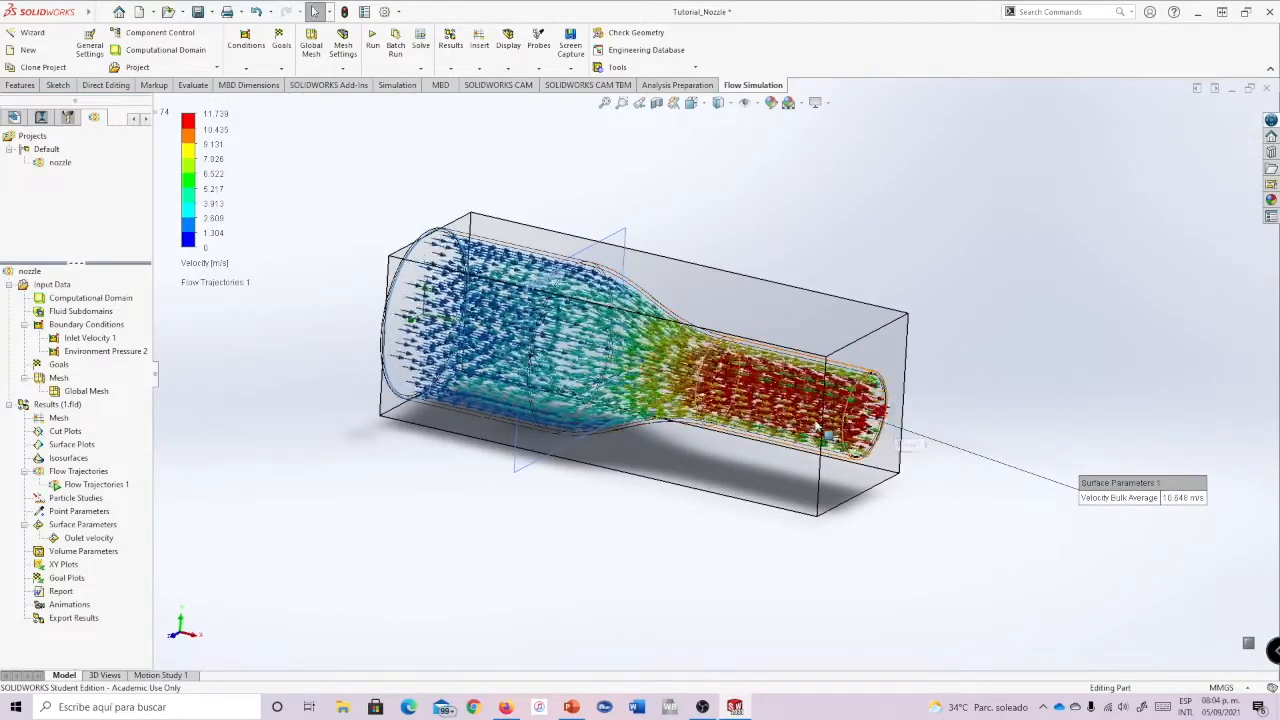
middle_click_drag(975, 375, 1078, 374)
scroll(595, 398, "down", 3)
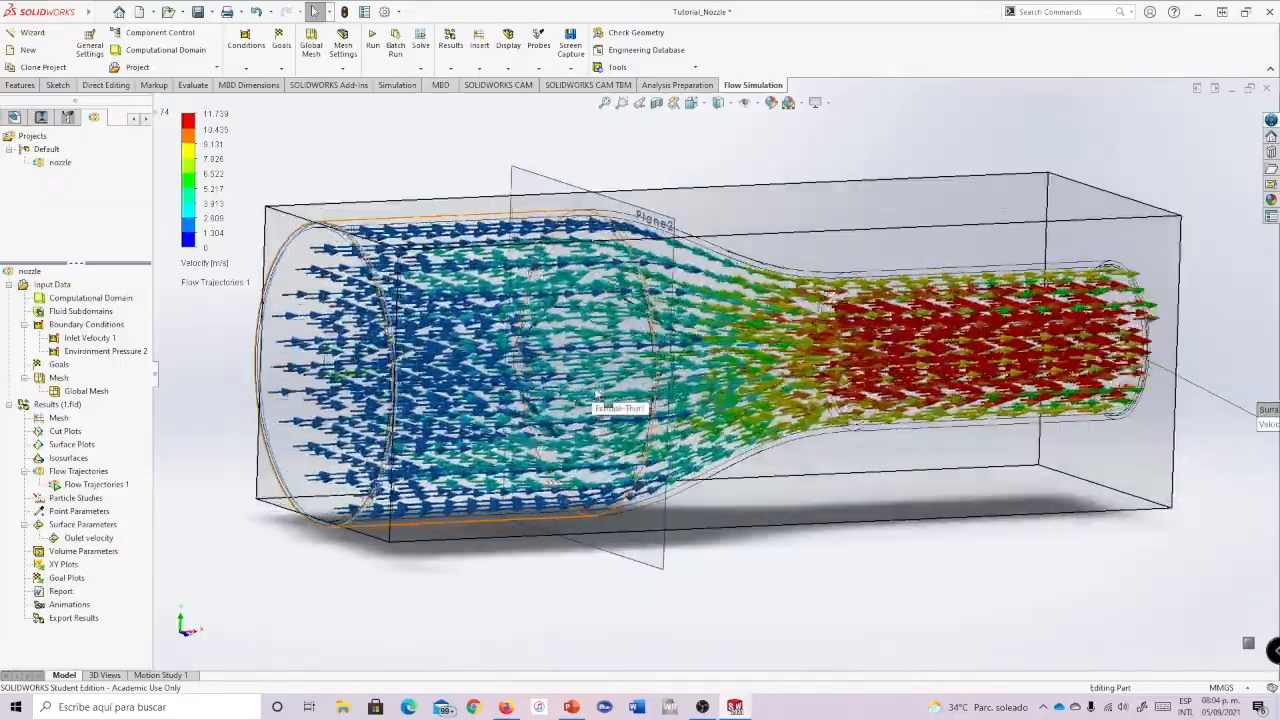
scroll(595, 398, "down", 2)
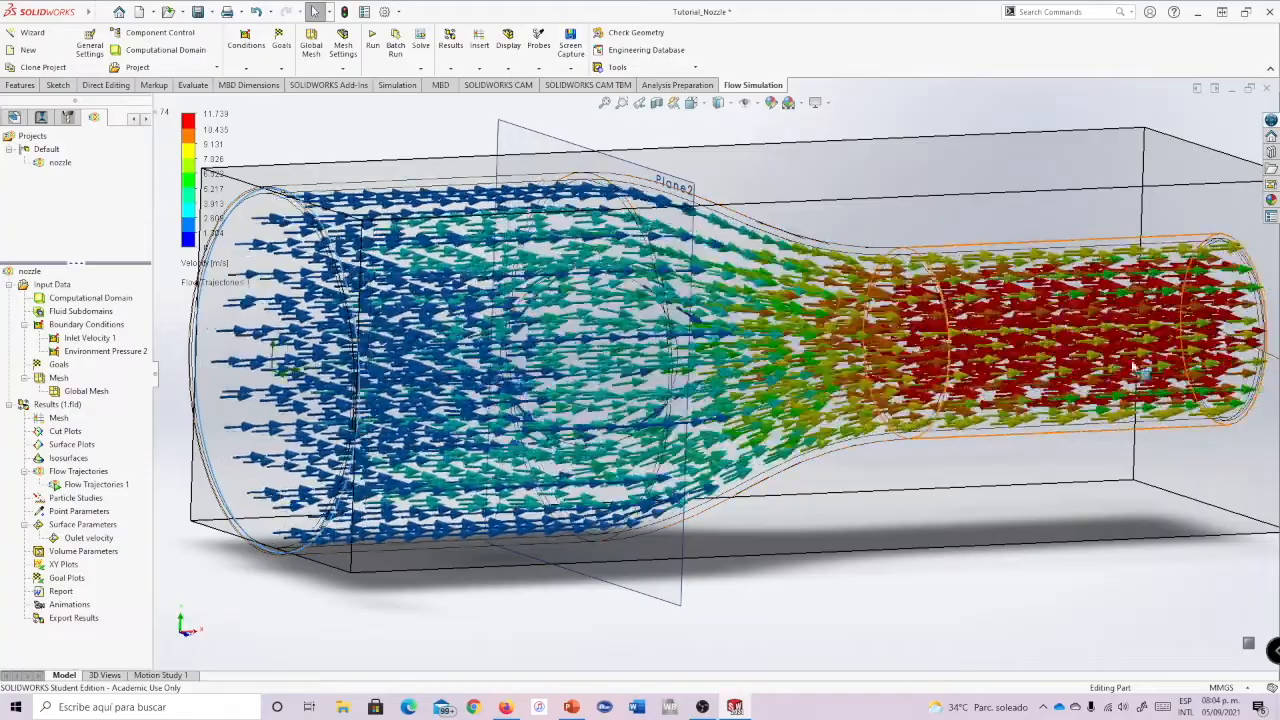
scroll(852, 458, "down", 1)
scroll(836, 470, "up", 5)
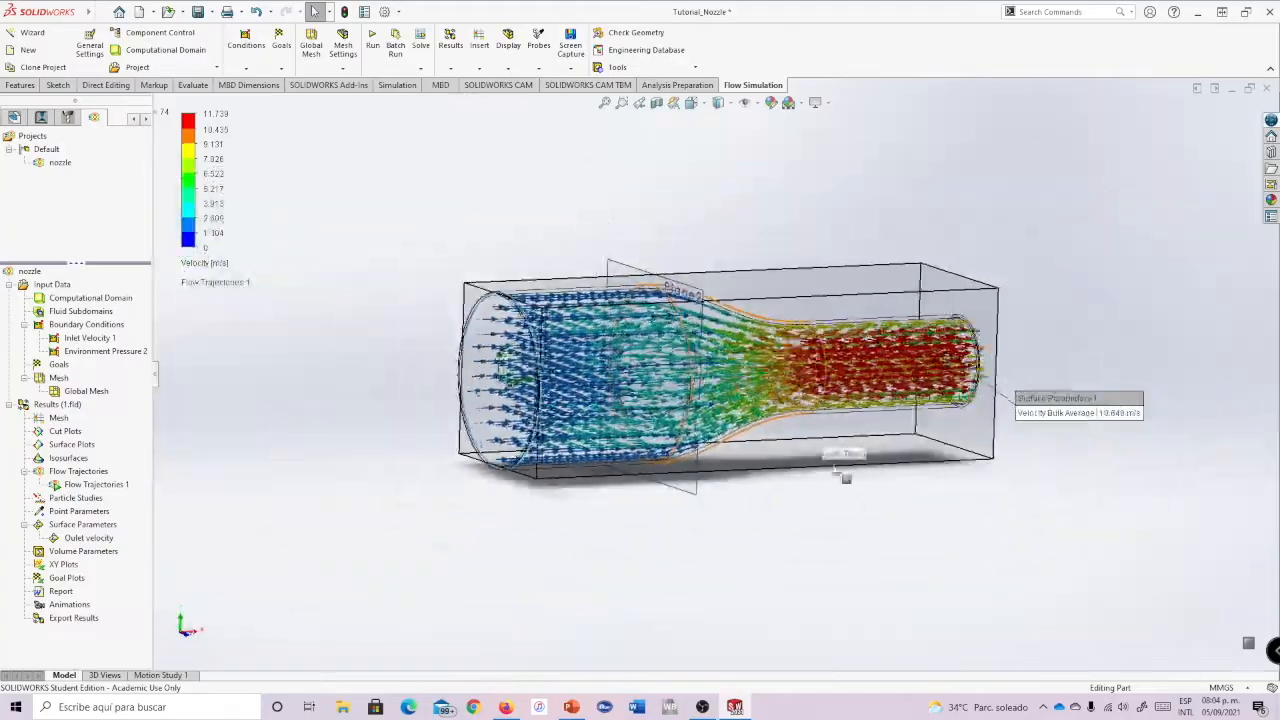
middle_click_drag(866, 497, 823, 474)
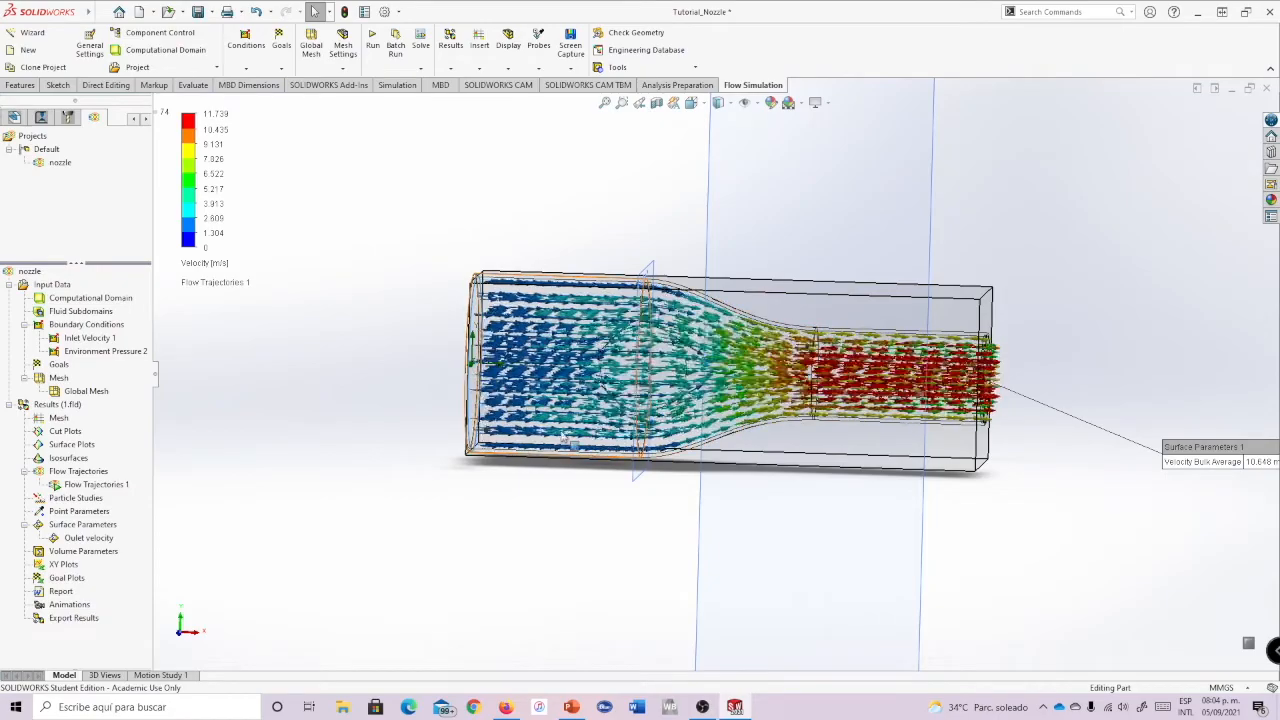
scroll(779, 394, "down", 5)
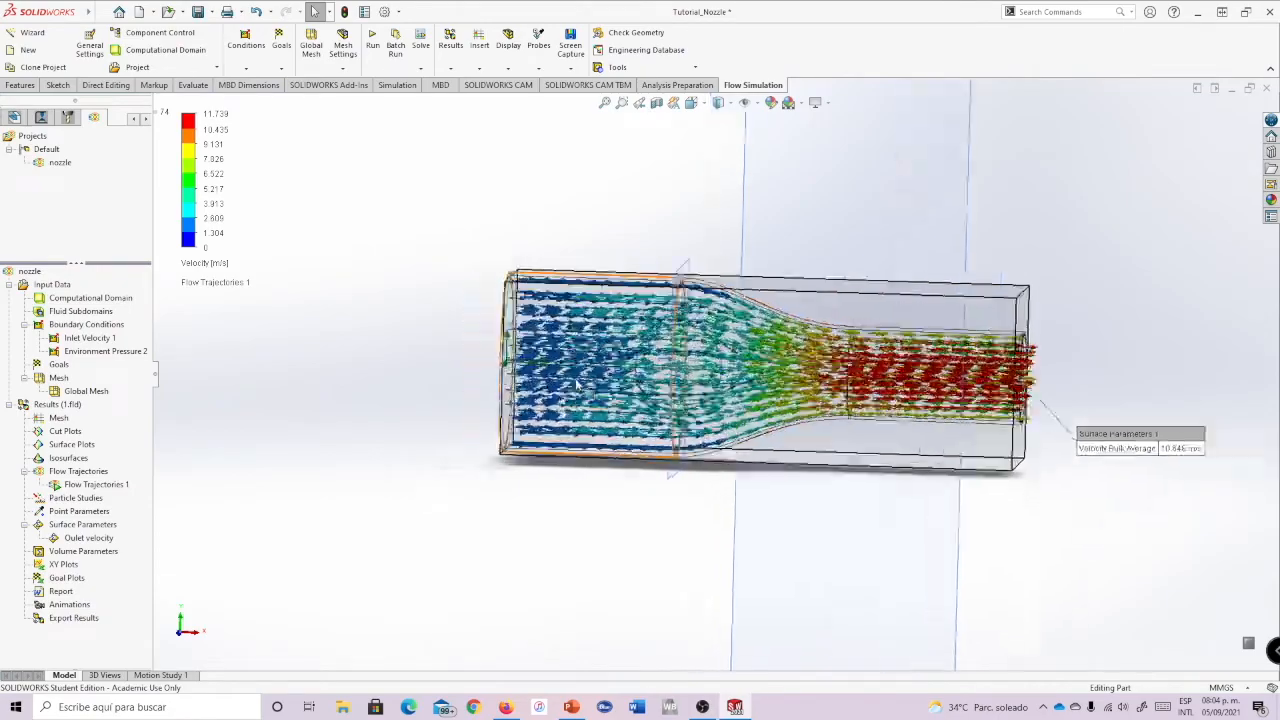
scroll(890, 365, "up", 5)
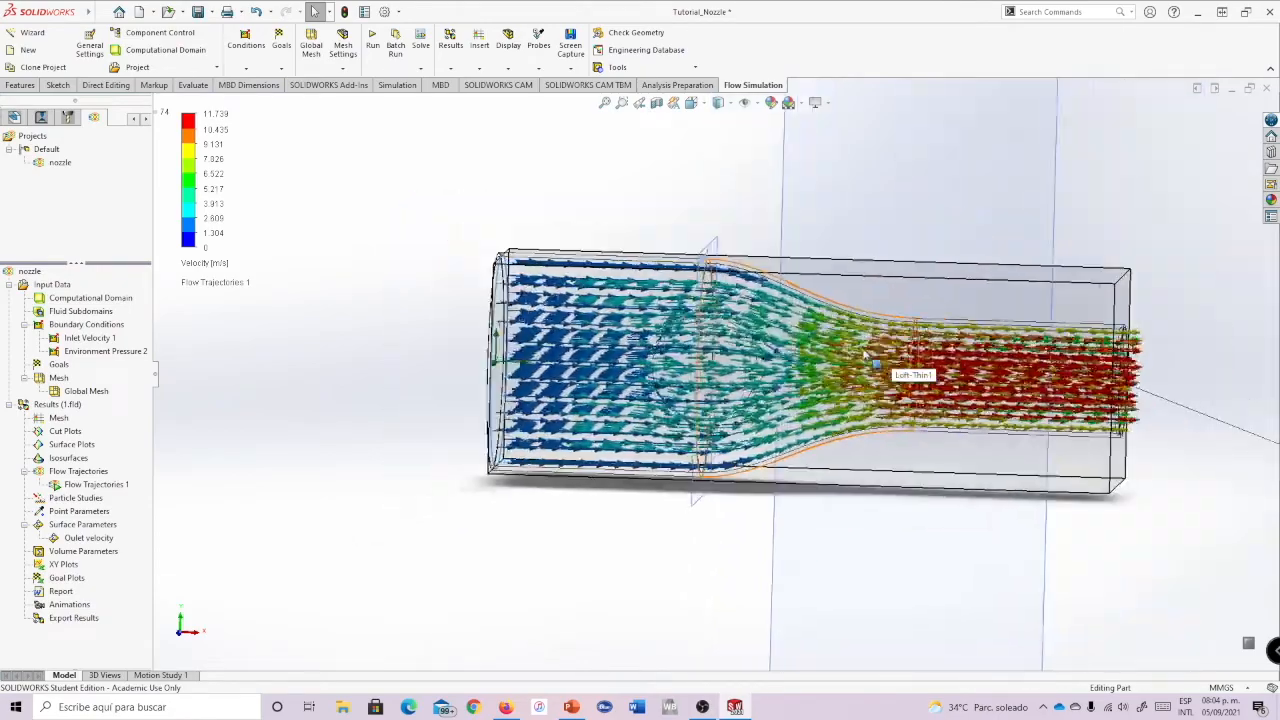
middle_click_drag(1076, 302, 1110, 288)
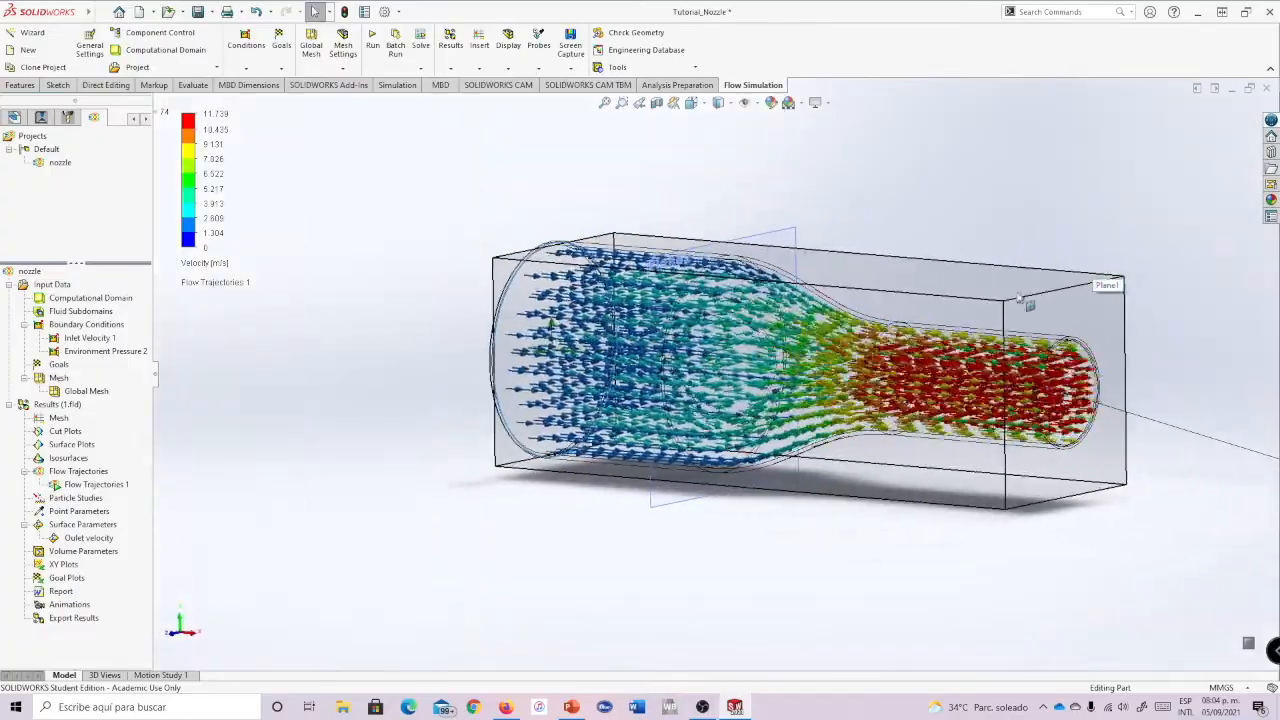
scroll(1120, 303, "down", 1)
scroll(1112, 304, "up", 1)
scroll(1000, 300, "down", 1)
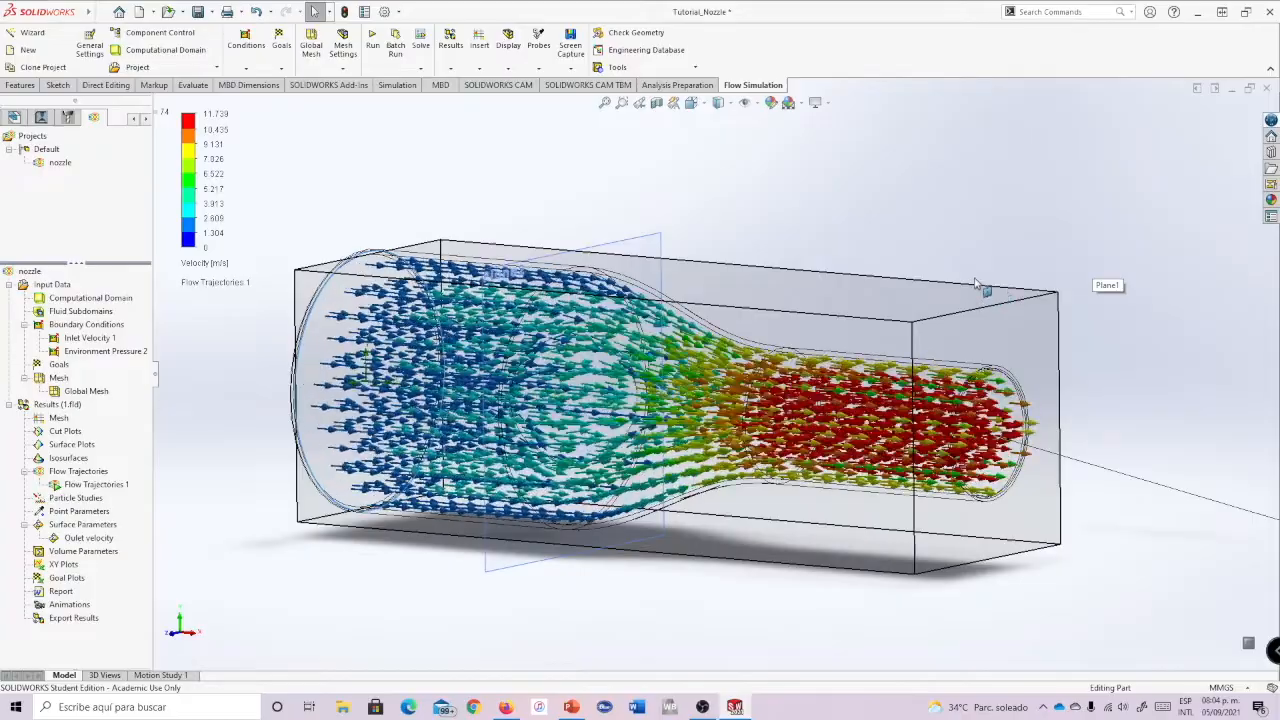
- Return to SOLIDWORKS from the slides, stop the animation of Flow Trajectories 1 and hide that plot
middle_click_drag(983, 298, 936, 287)
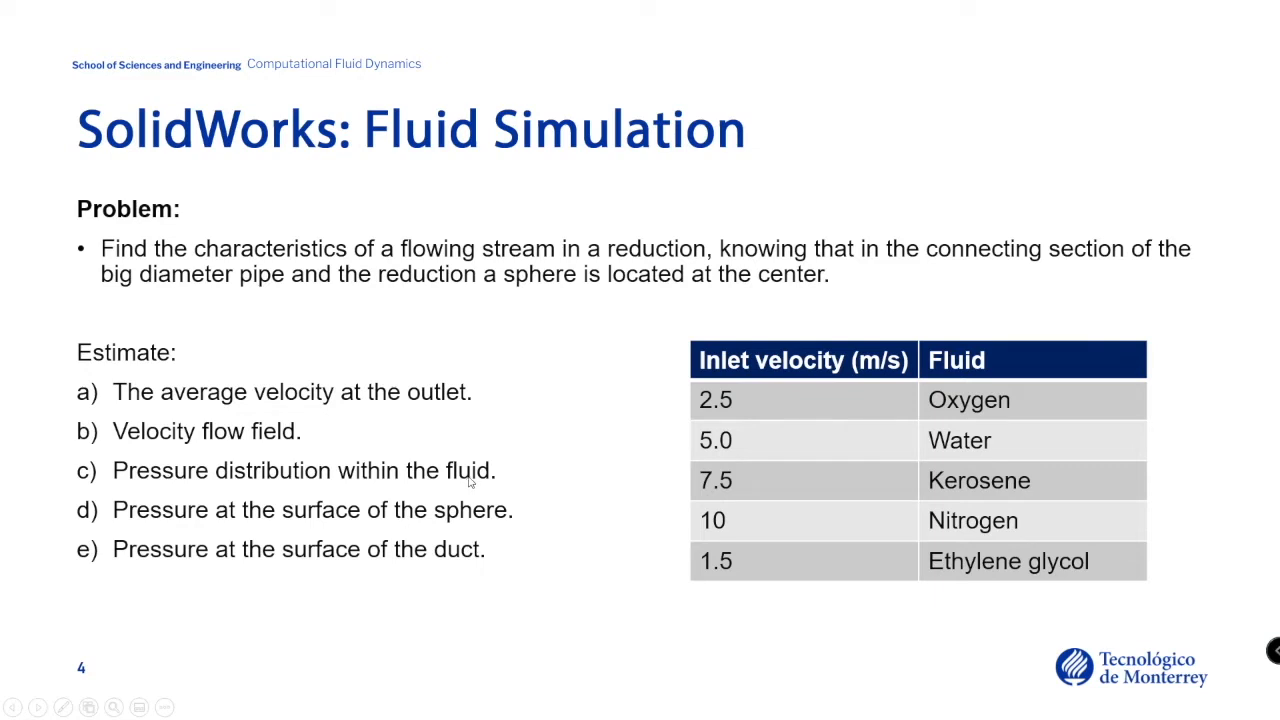
key("alt+Tab")
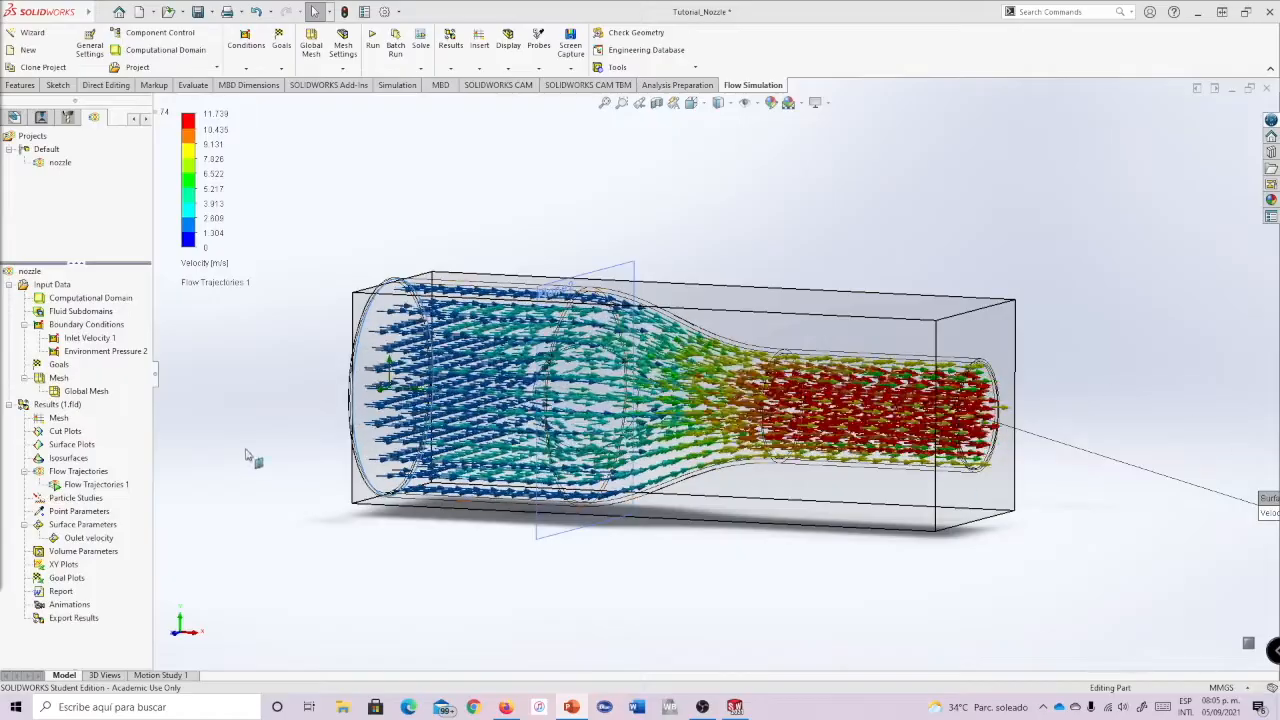
right_click(74, 484)
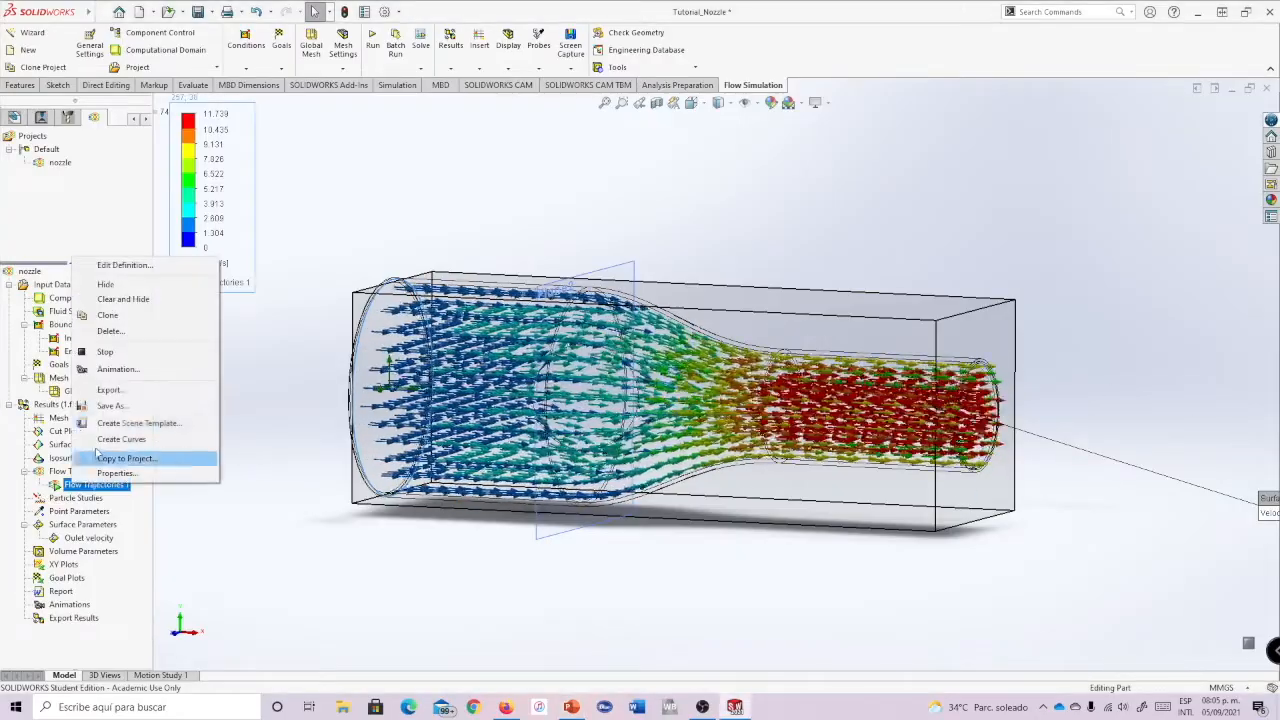
left_click(135, 348)
right_click(75, 486)
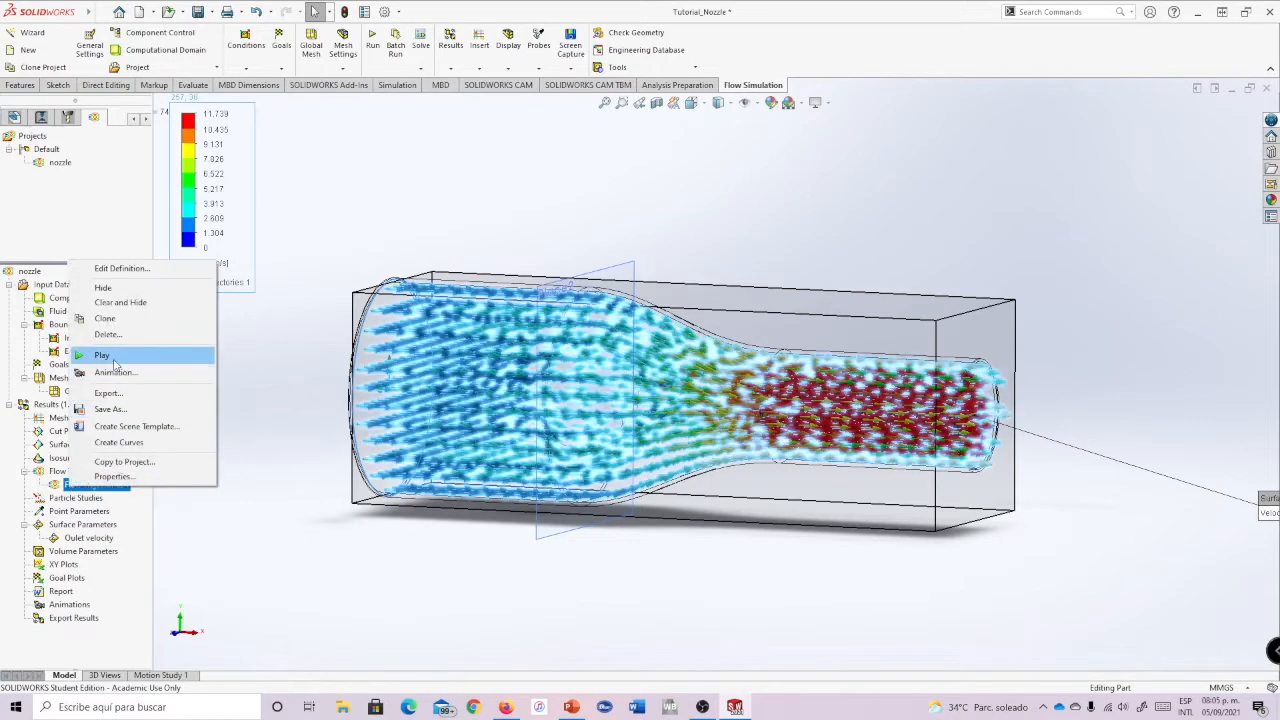
left_click(110, 291)
middle_click_drag(1046, 273, 1064, 279)
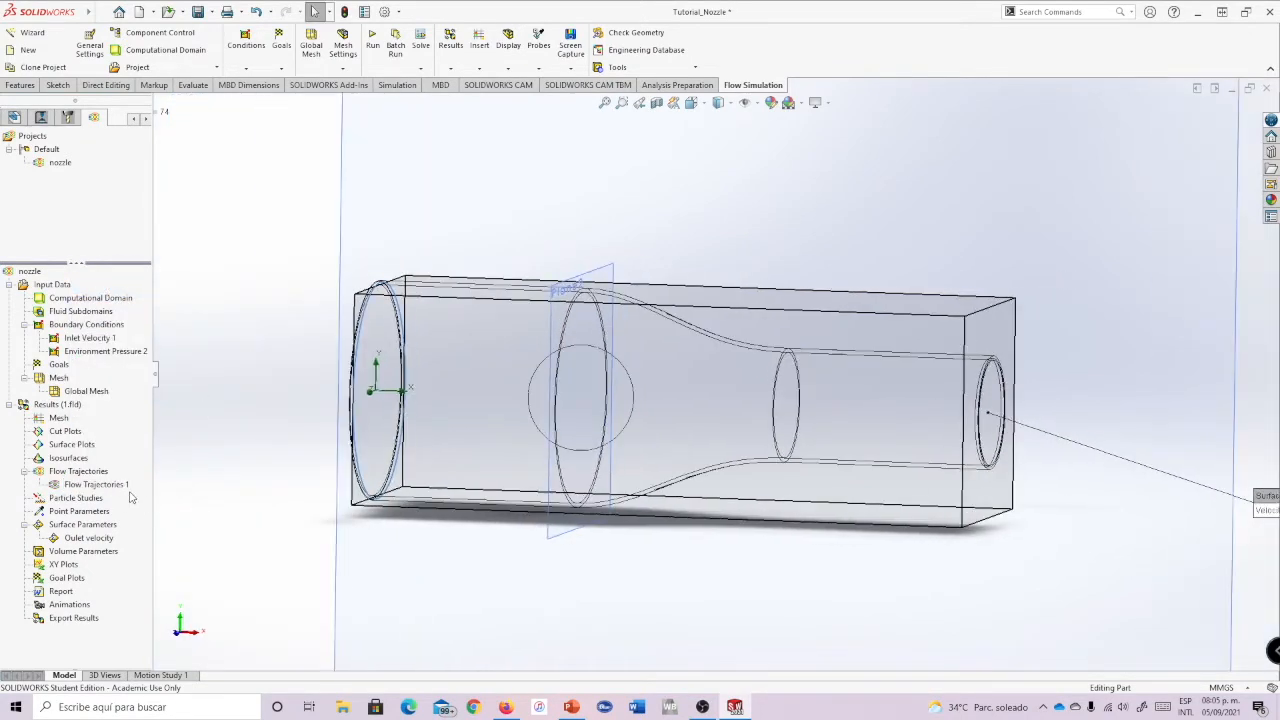
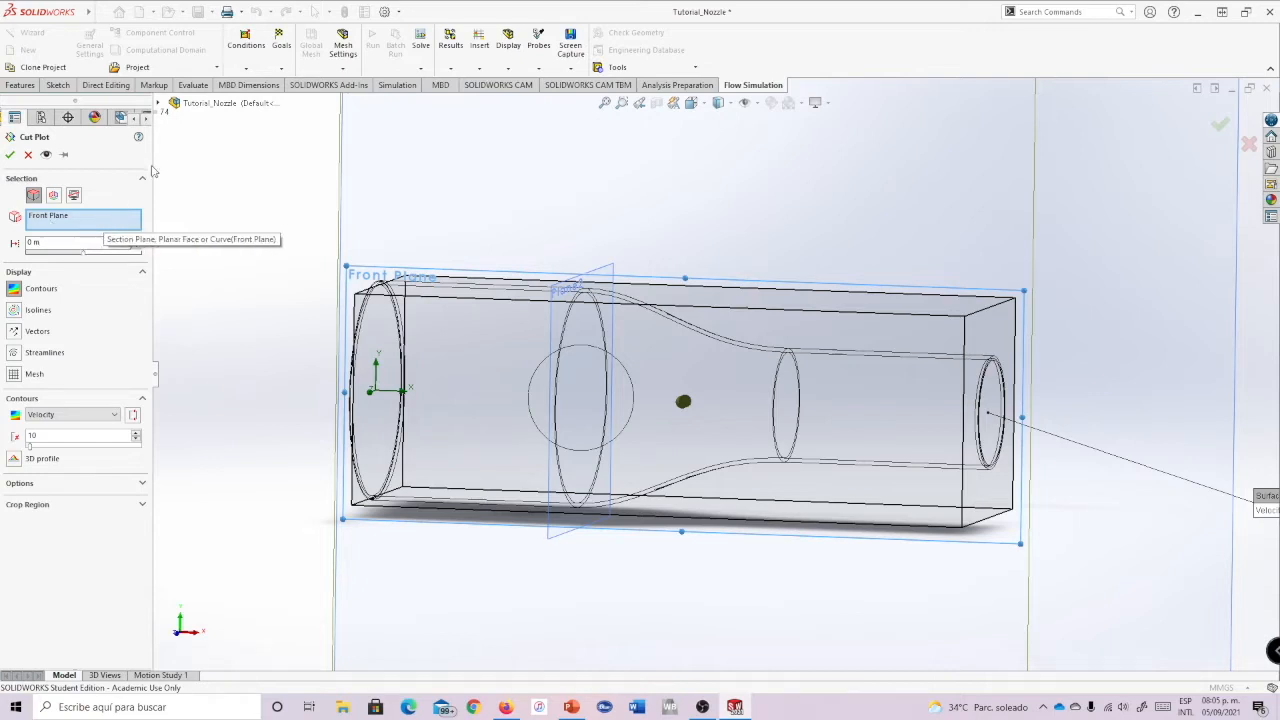
- Set the Front Plane cut plot to show Pressure contours with 25 levels and generate it
left_click(160, 104)
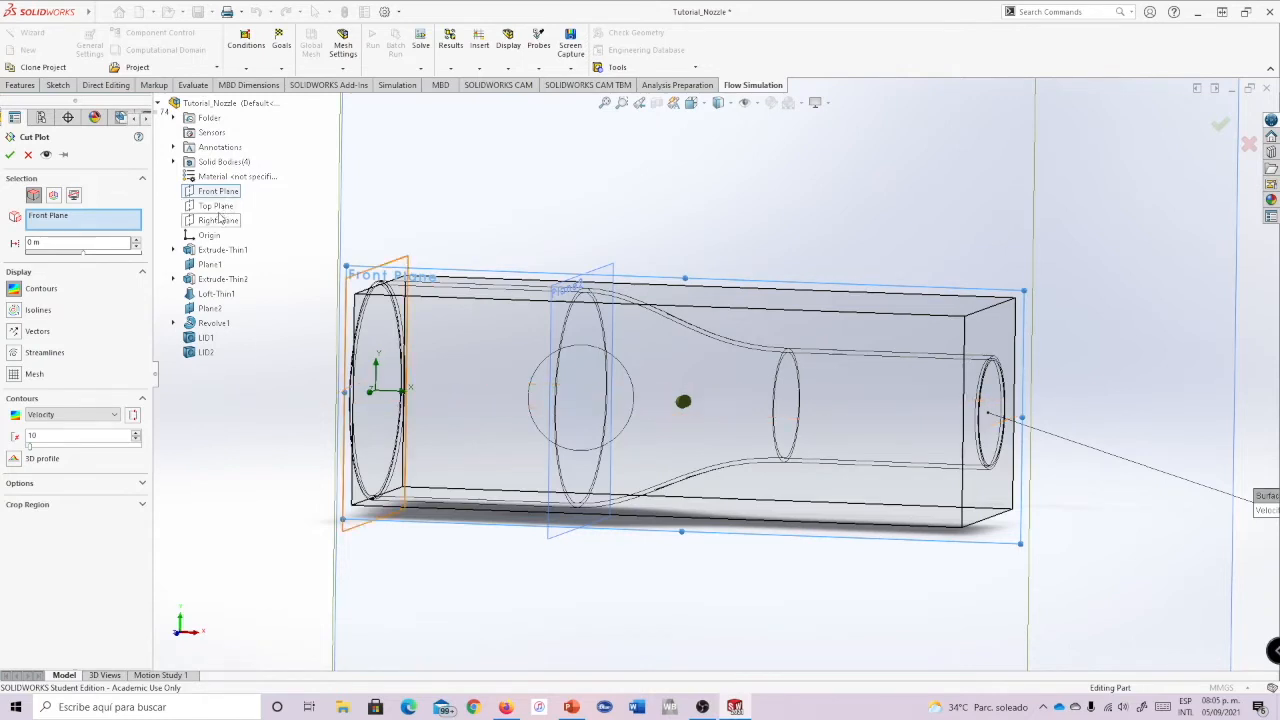
left_click(160, 104)
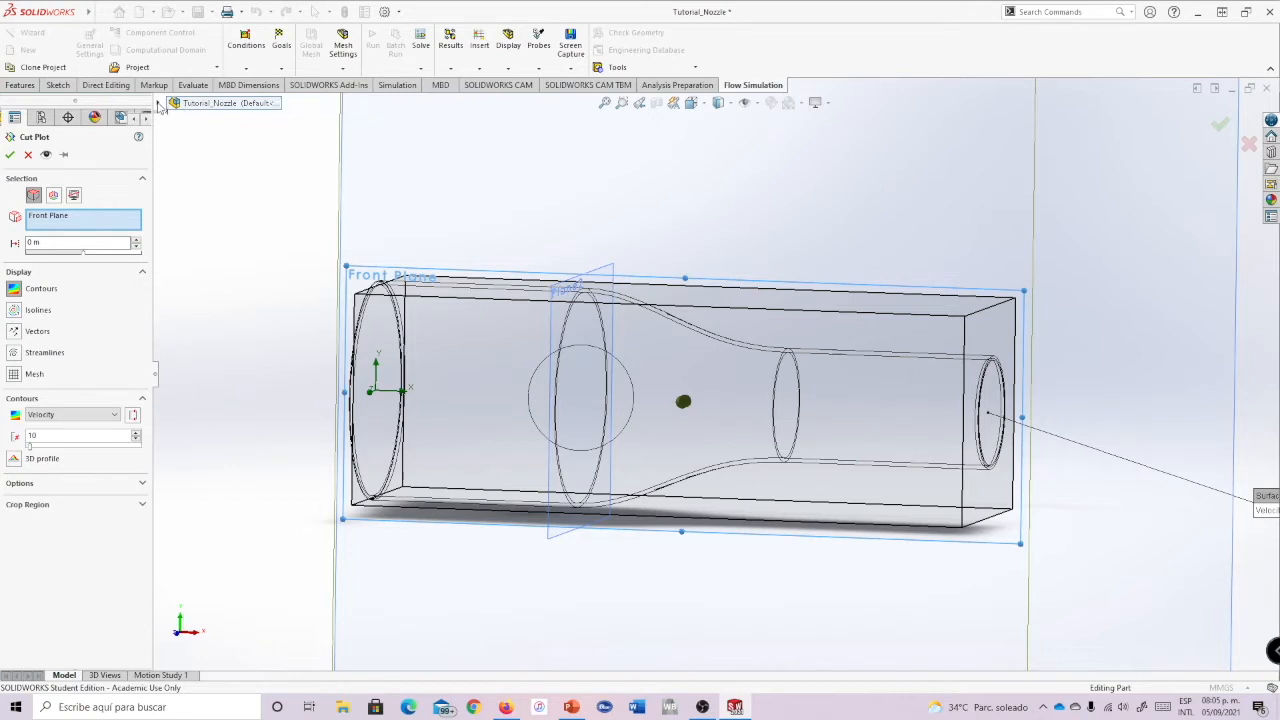
left_click(160, 104)
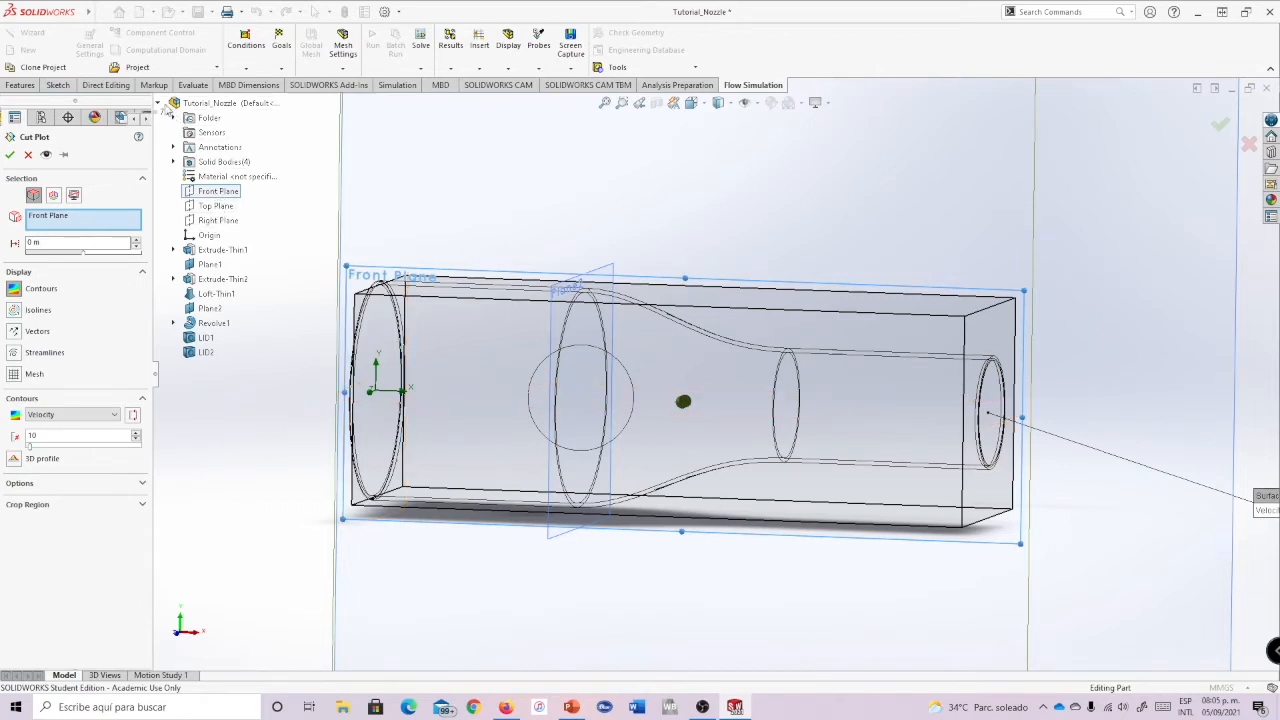
left_click(162, 106)
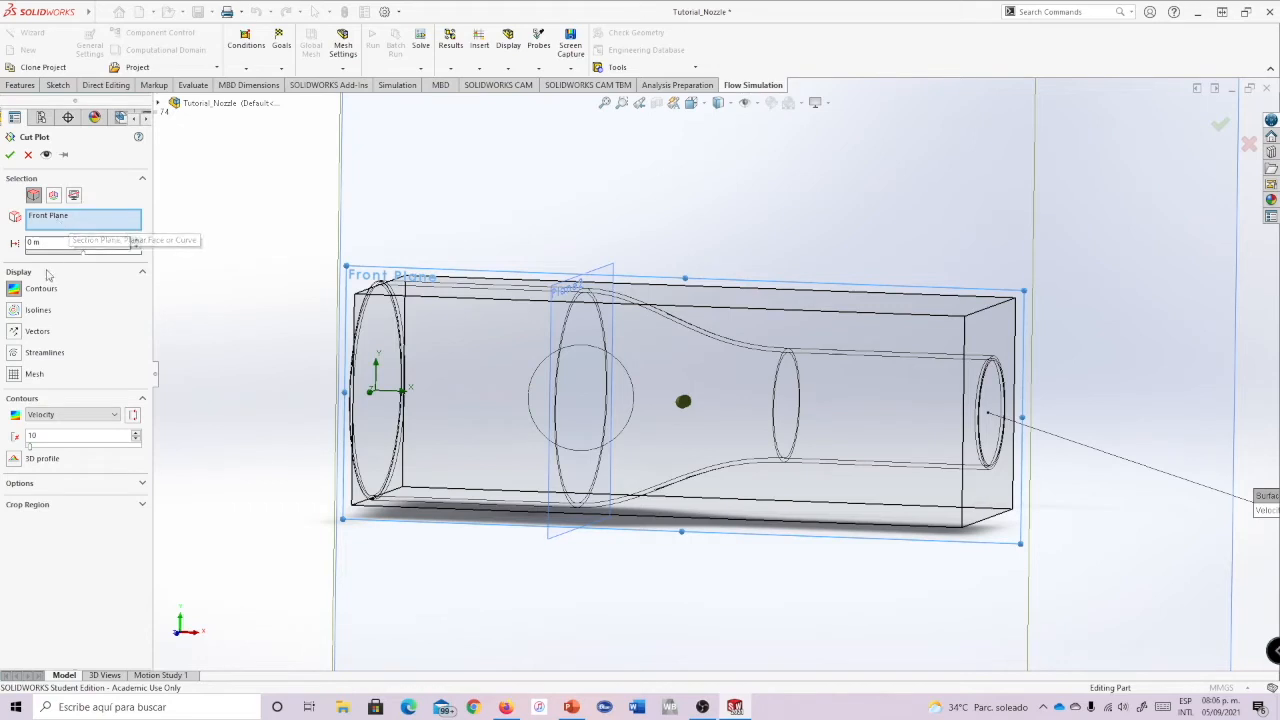
left_click(36, 416)
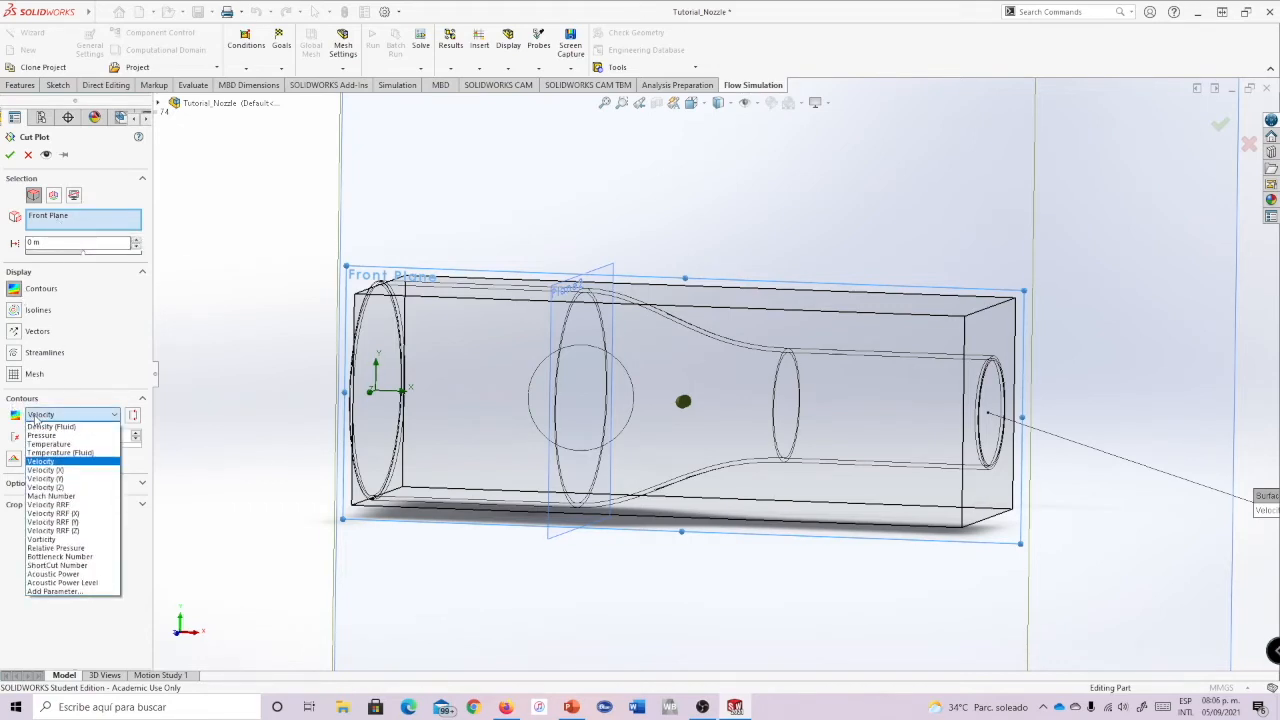
left_click(42, 435)
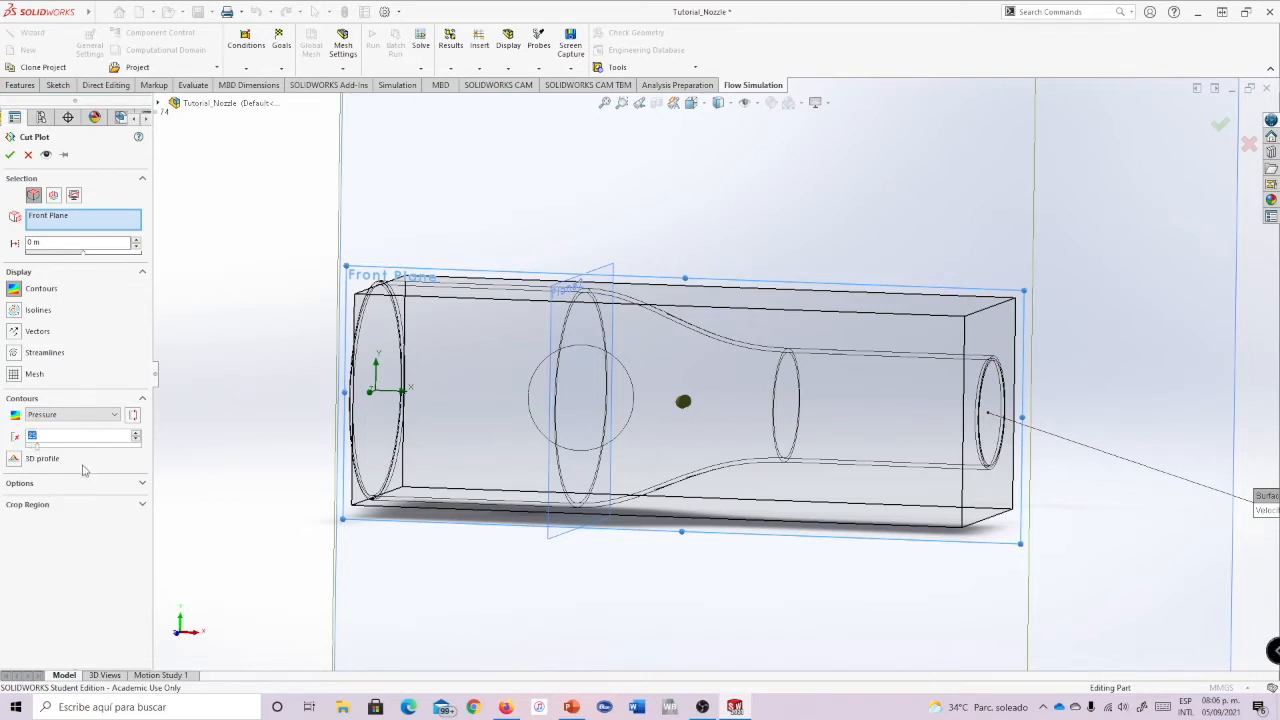
left_click(10, 156)
mouse_move(832, 246)
middle_mouse_down()
mouse_move(814, 223)
mouse_move(899, 268)
mouse_move(817, 243)
mouse_move(826, 254)
mouse_move(839, 245)
mouse_move(828, 238)
middle_mouse_up()
- Turn off the Lighting display option for the result plots
left_click(510, 70)
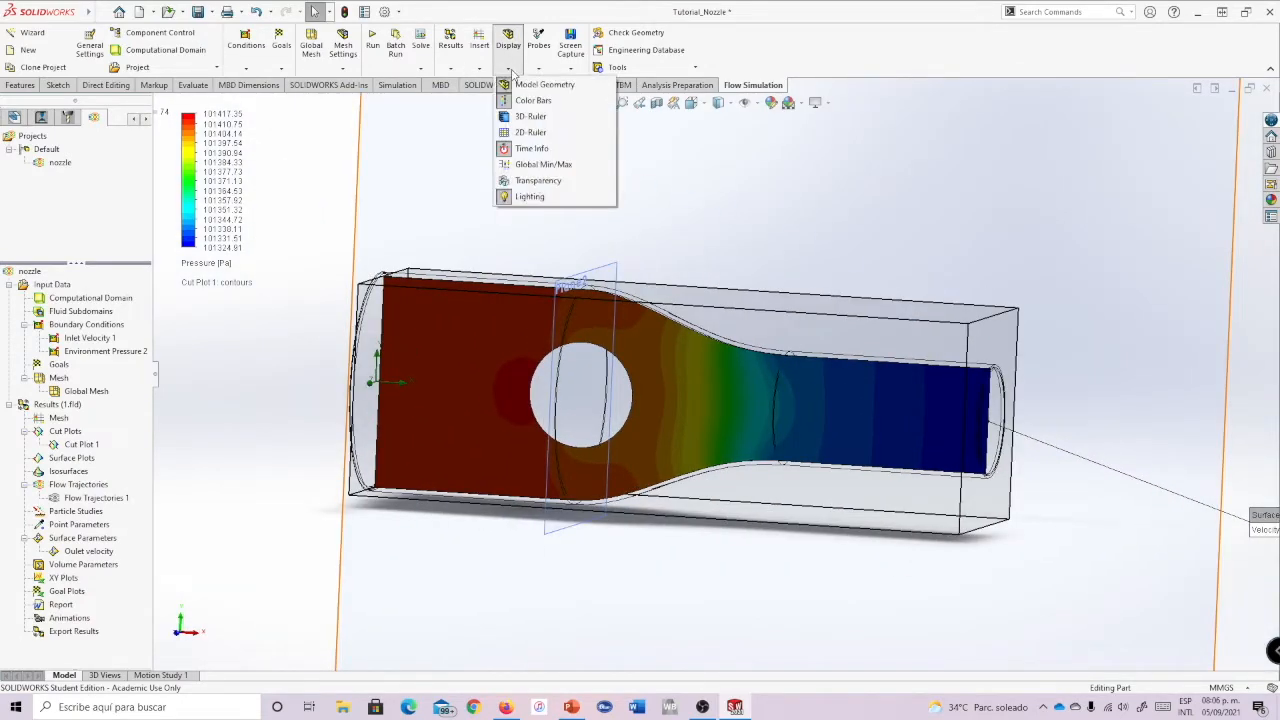
left_click(537, 201)
middle_click_drag(935, 316, 930, 280)
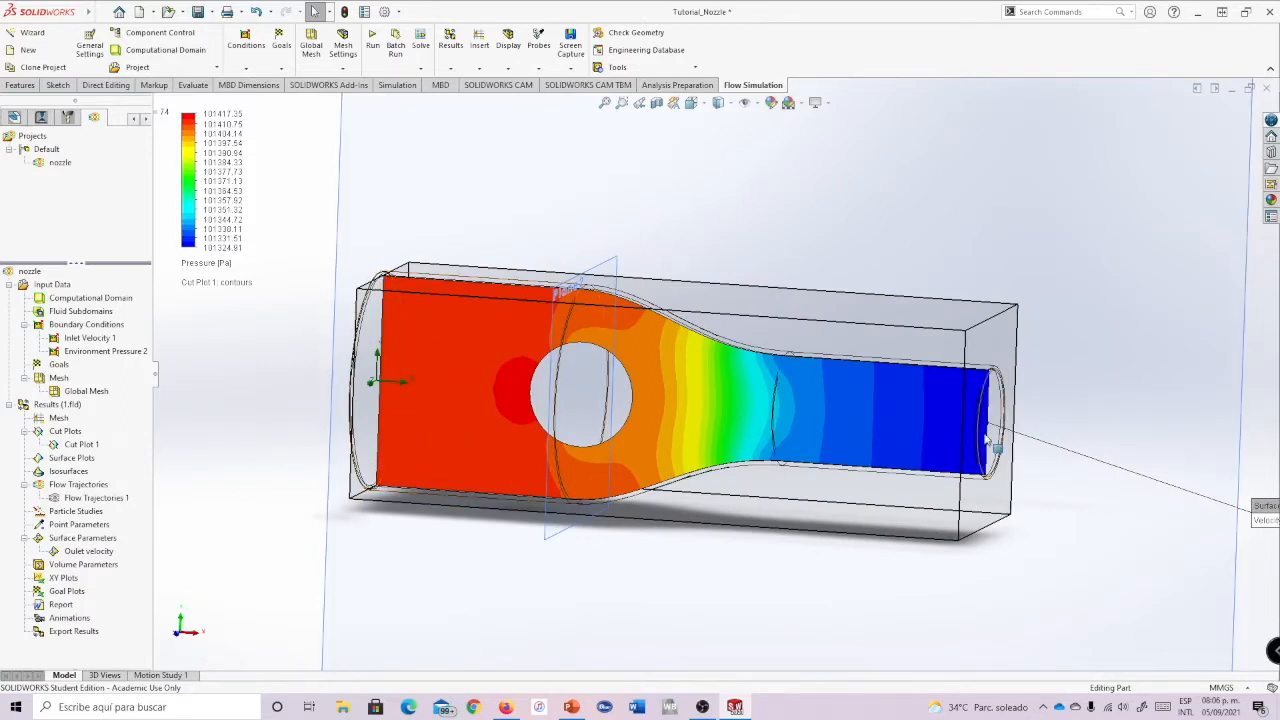
- Examine the pressure contours along the duct, in front of the sphere, through the reduction and towards the outlet
middle_click_drag(1006, 345, 1018, 298)
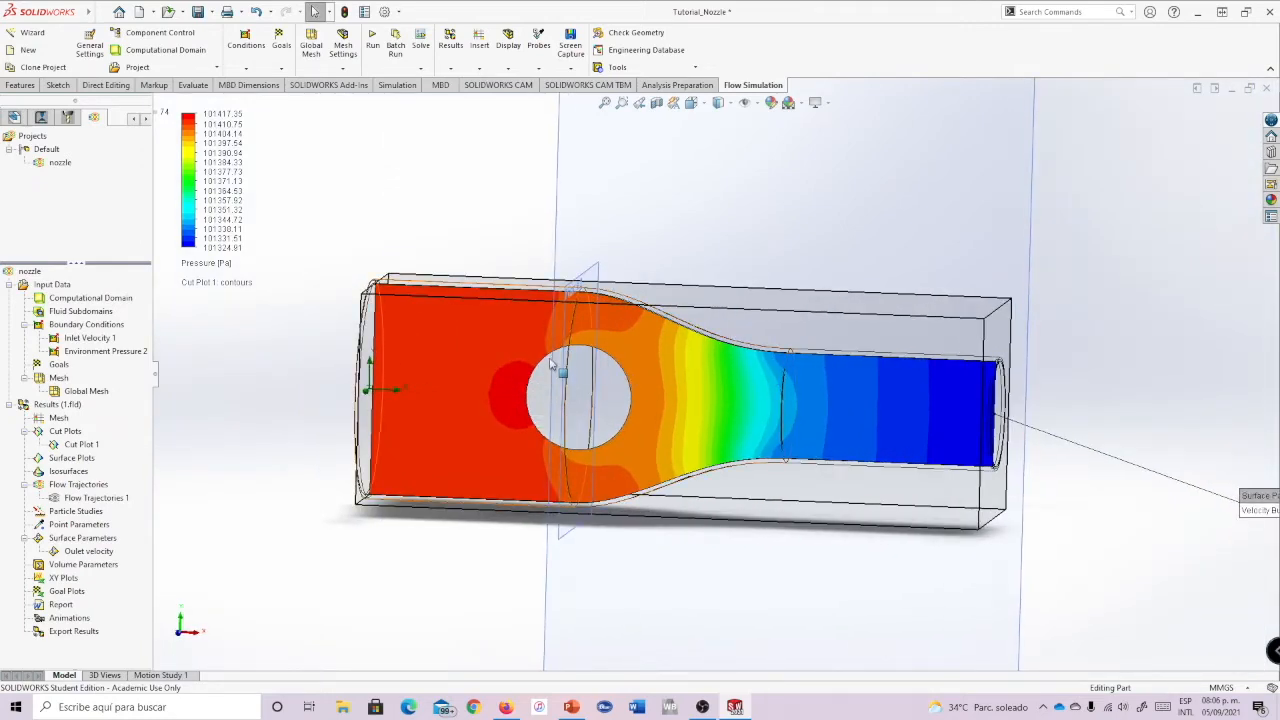
scroll(500, 418, "down", 5)
scroll(609, 448, "down", 2)
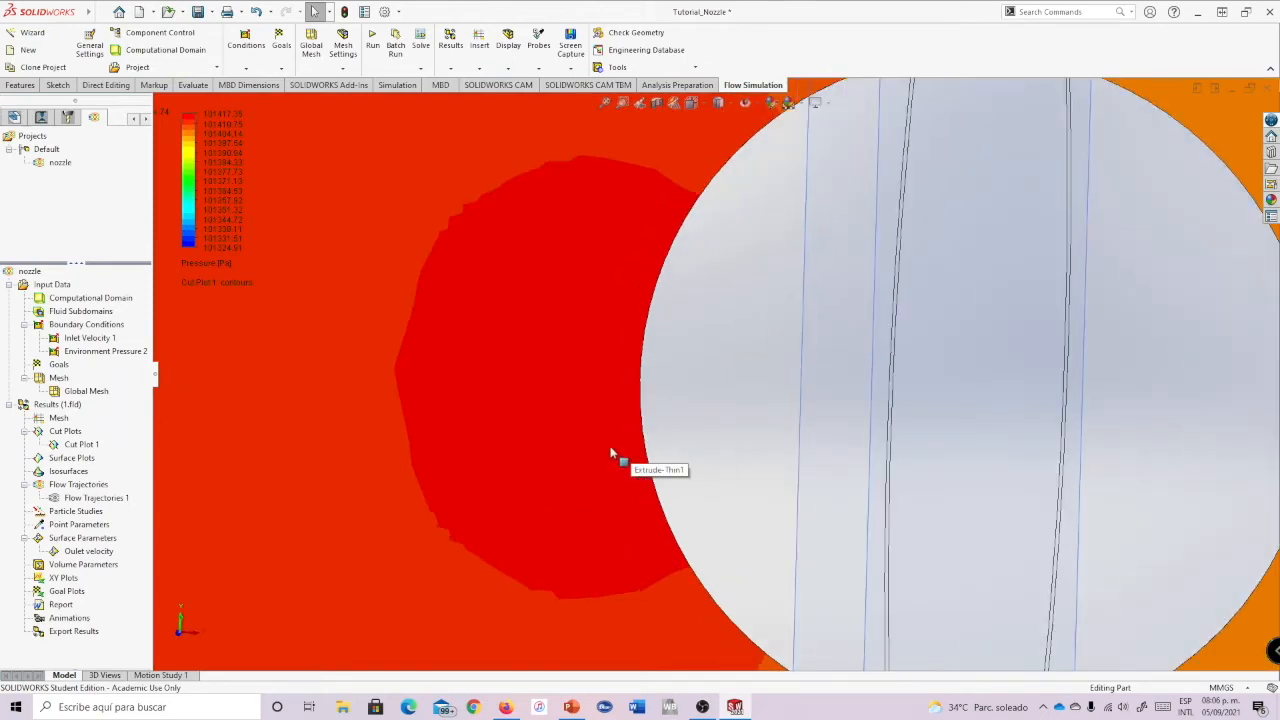
scroll(619, 438, "up", 5)
scroll(652, 407, "up", 4)
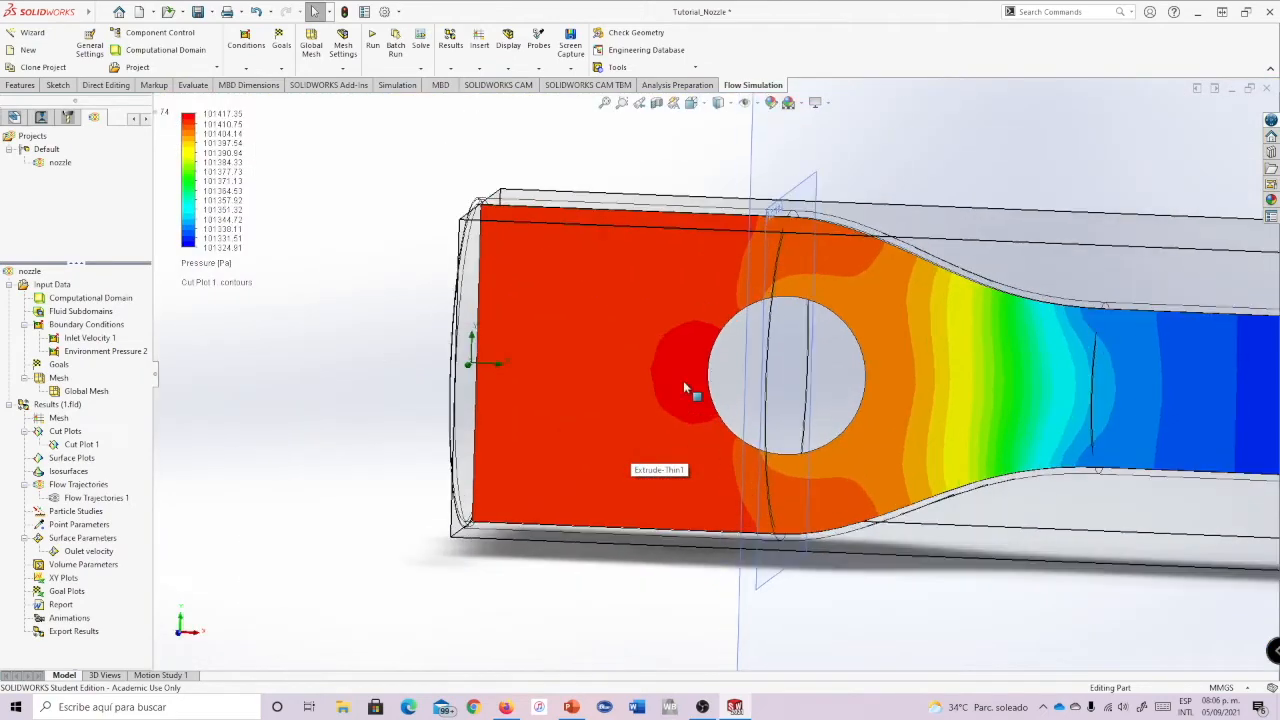
scroll(986, 343, "up", 2)
scroll(986, 343, "down", 3)
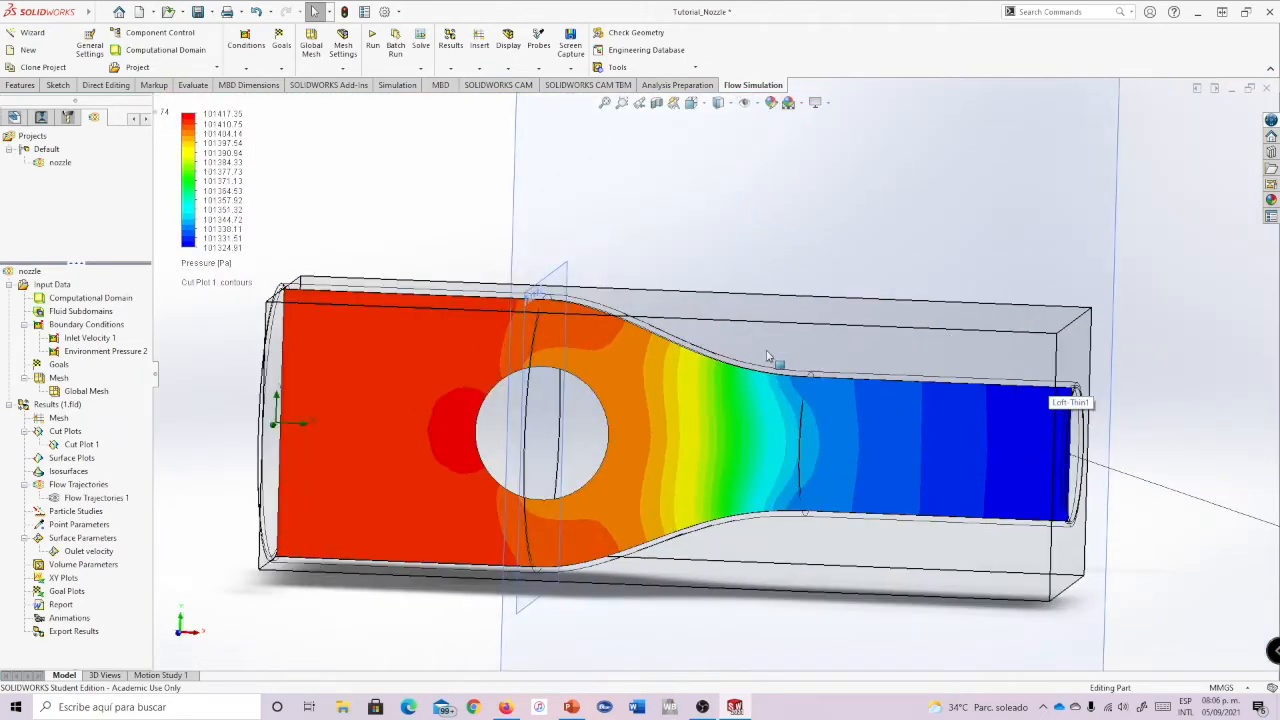
scroll(603, 464, "up", 1)
scroll(603, 464, "down", 1)
middle_click_drag(866, 406, 808, 400, "ctrl")
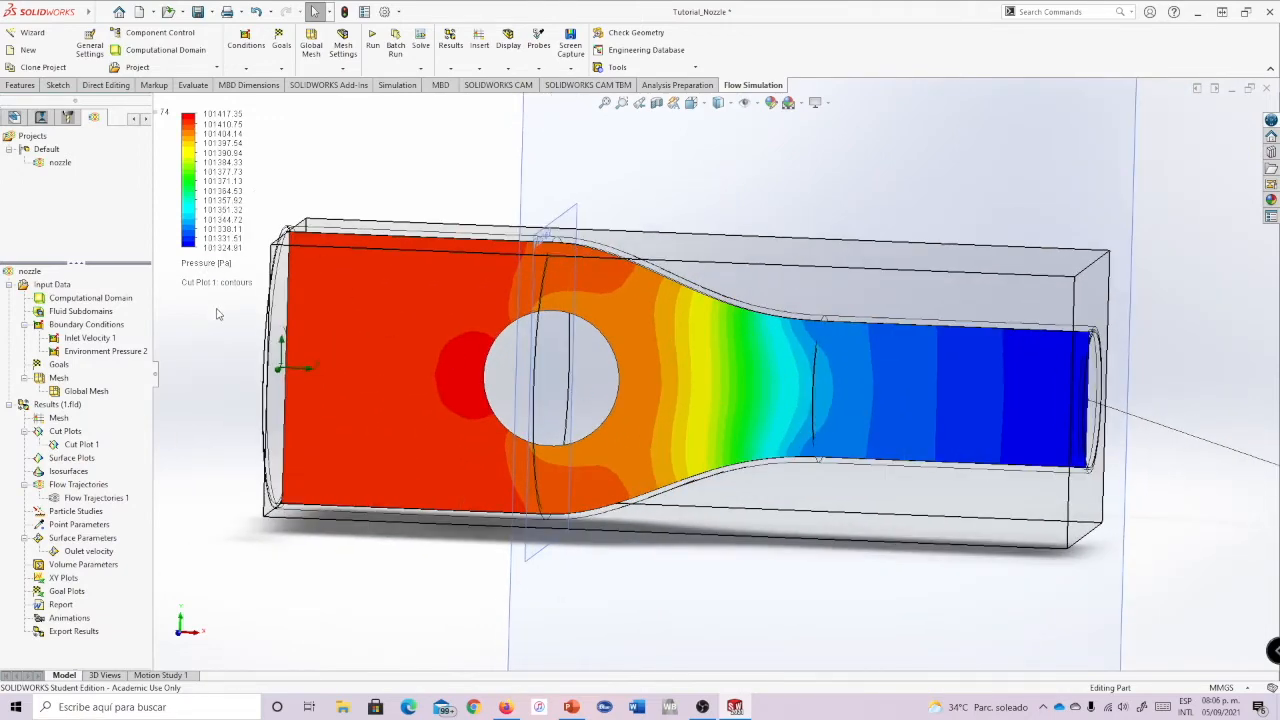
scroll(806, 289, "up", 2)
scroll(797, 282, "down", 1)
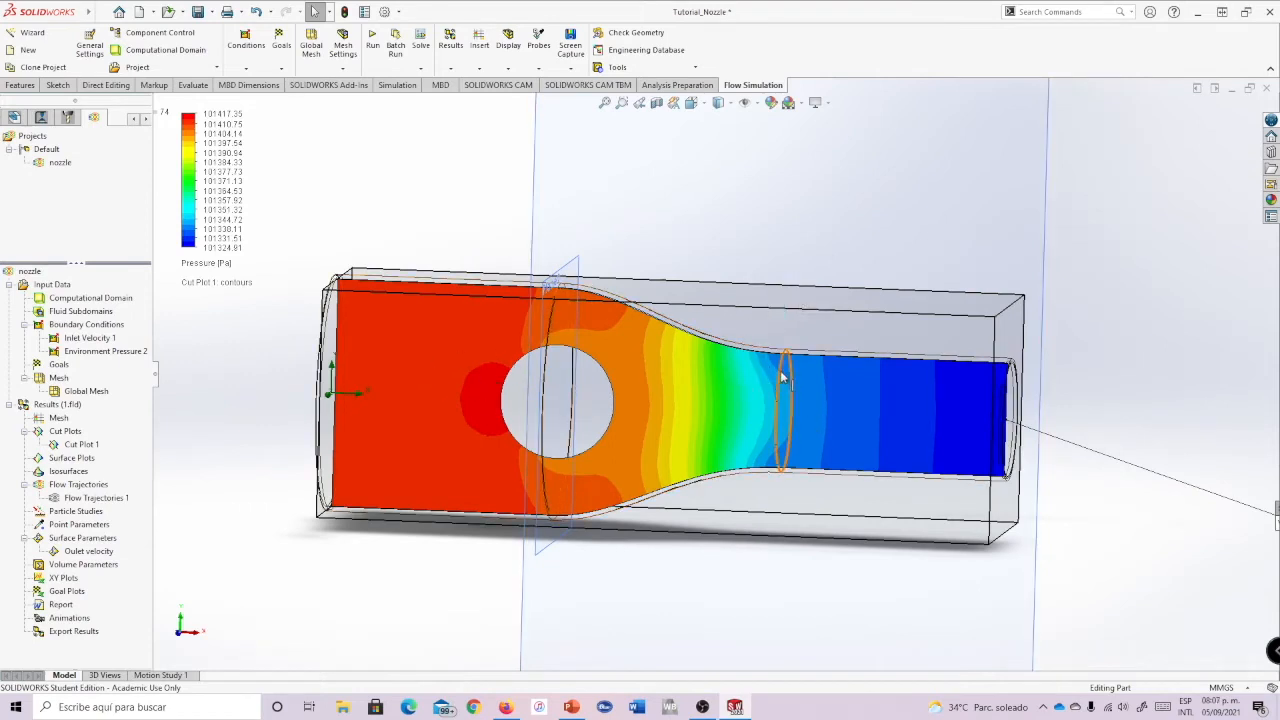
- Switch the parameter shown by Cut Plot 1 to Velocity and inspect the contours around the sphere and in the outlet pipe
left_click(202, 268)
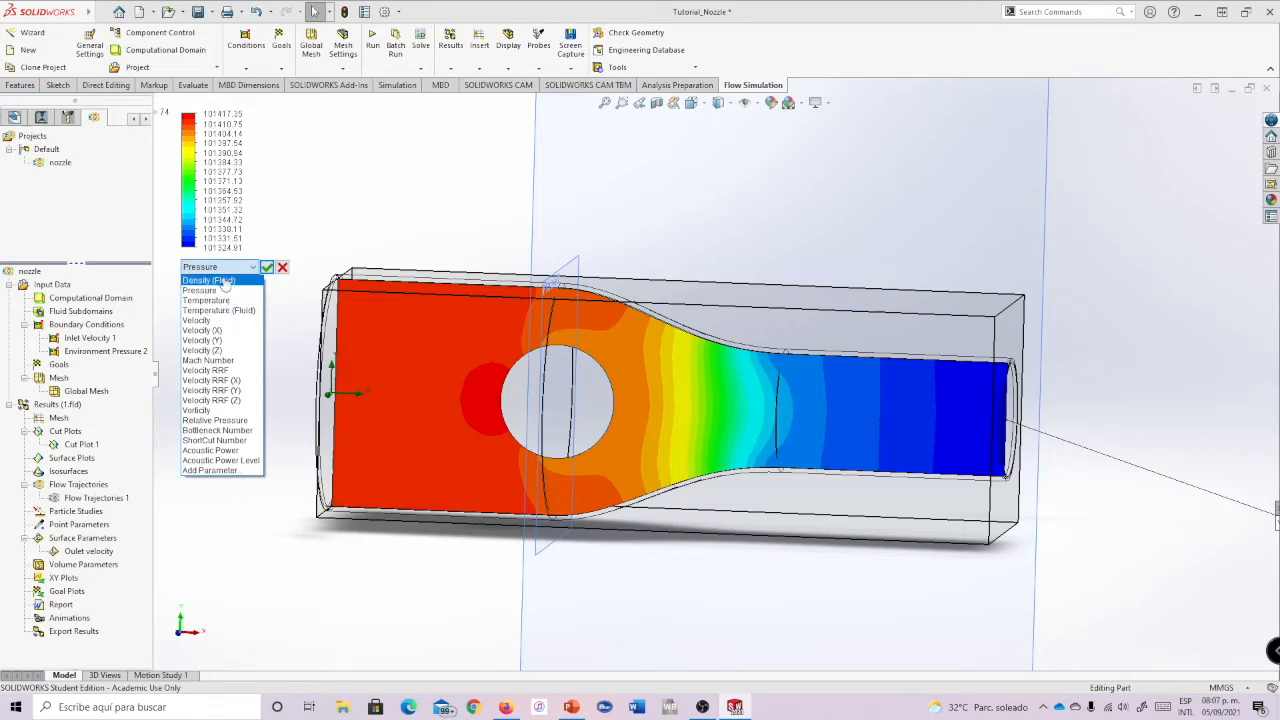
left_click(213, 321)
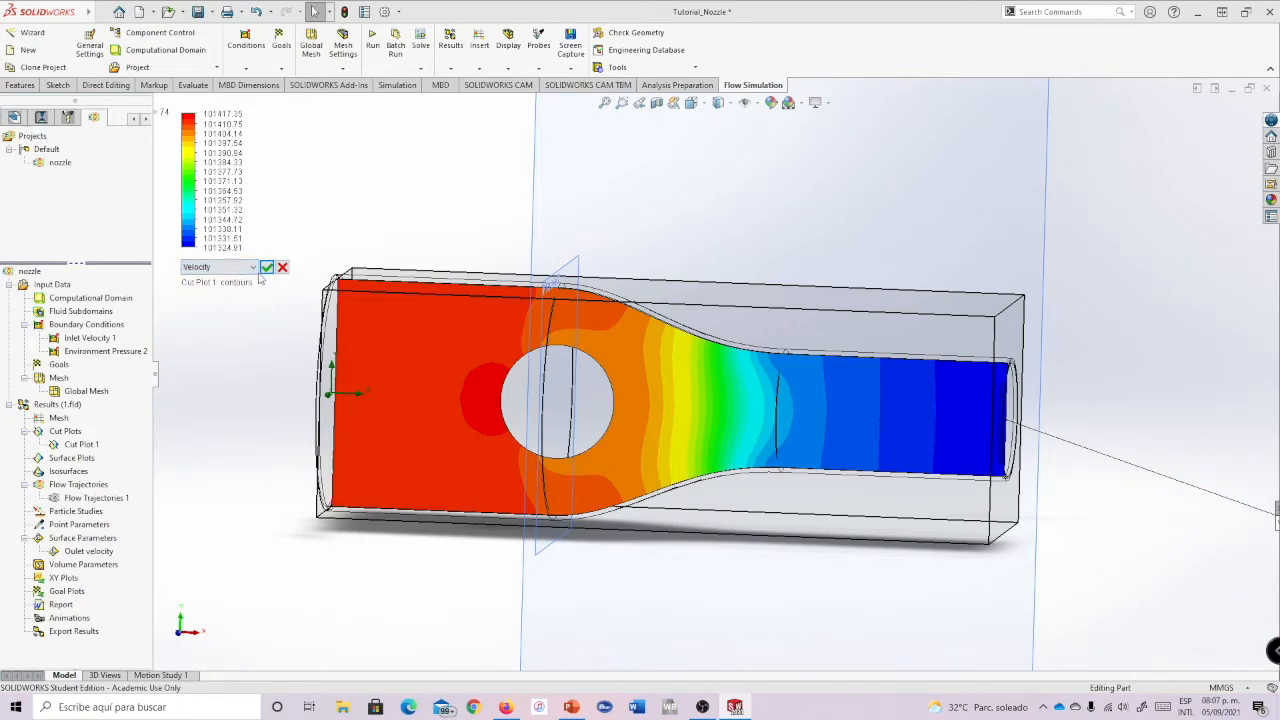
scroll(880, 288, "up", 2)
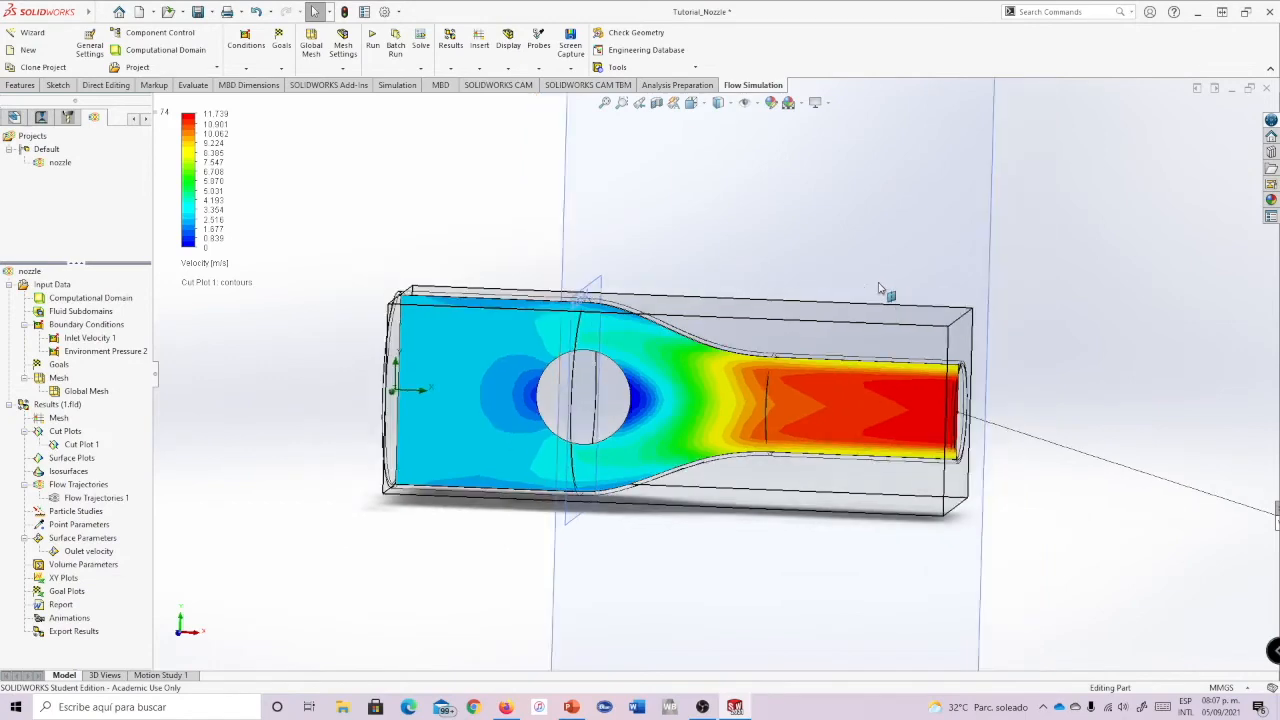
scroll(876, 293, "down", 1)
mouse_move(896, 266)
middle_mouse_down()
mouse_move(914, 240)
mouse_move(877, 246)
mouse_move(893, 244)
middle_mouse_up()
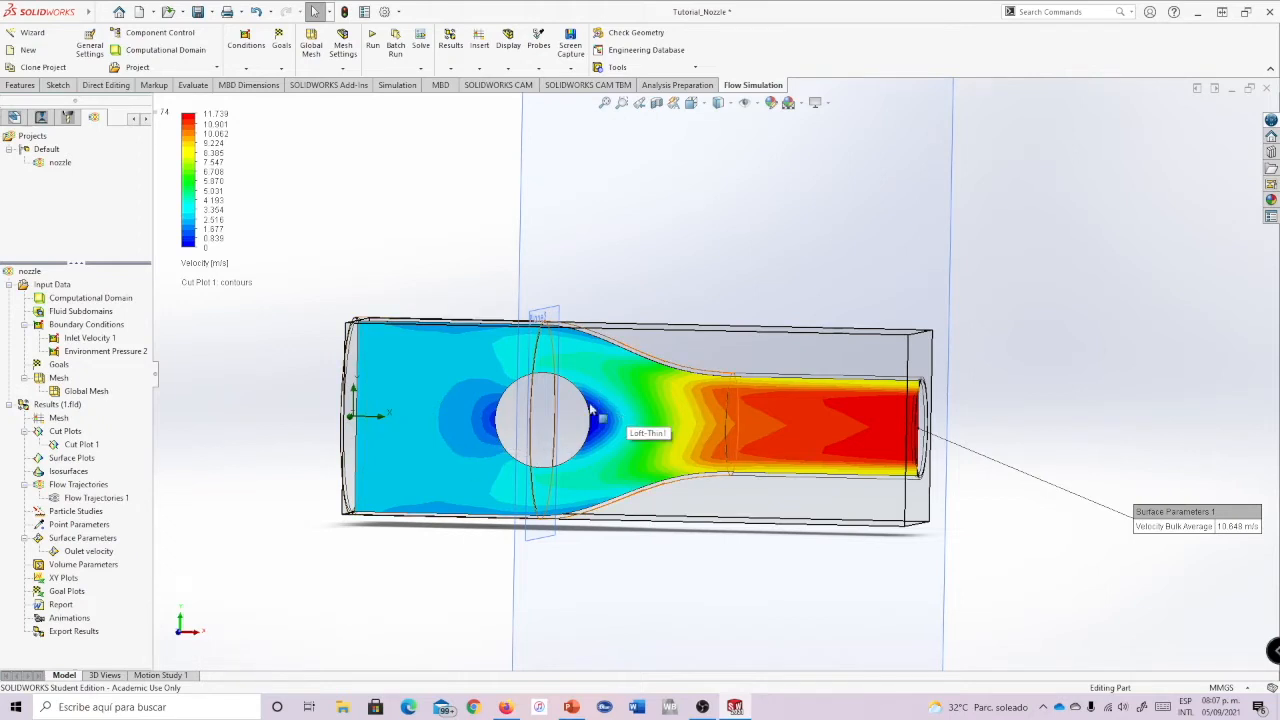
middle_click_drag(567, 434, 598, 423, "ctrl")
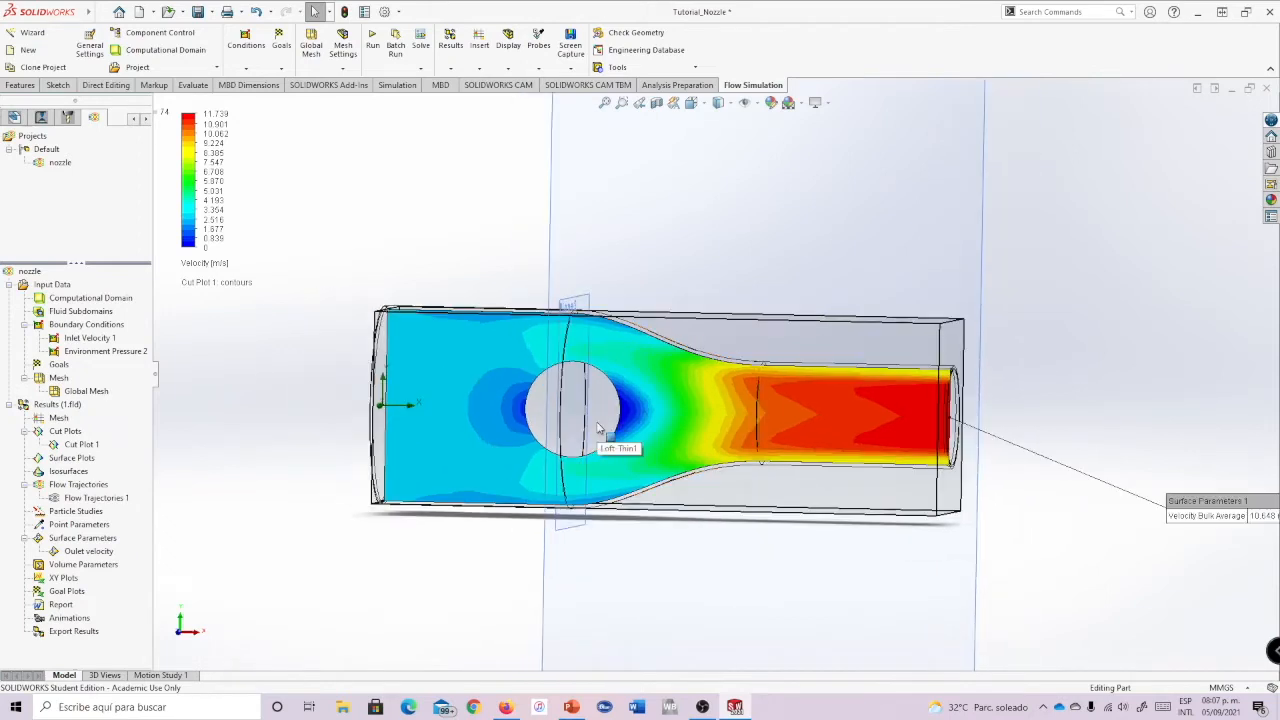
scroll(604, 422, "up", 1)
scroll(594, 418, "down", 1)
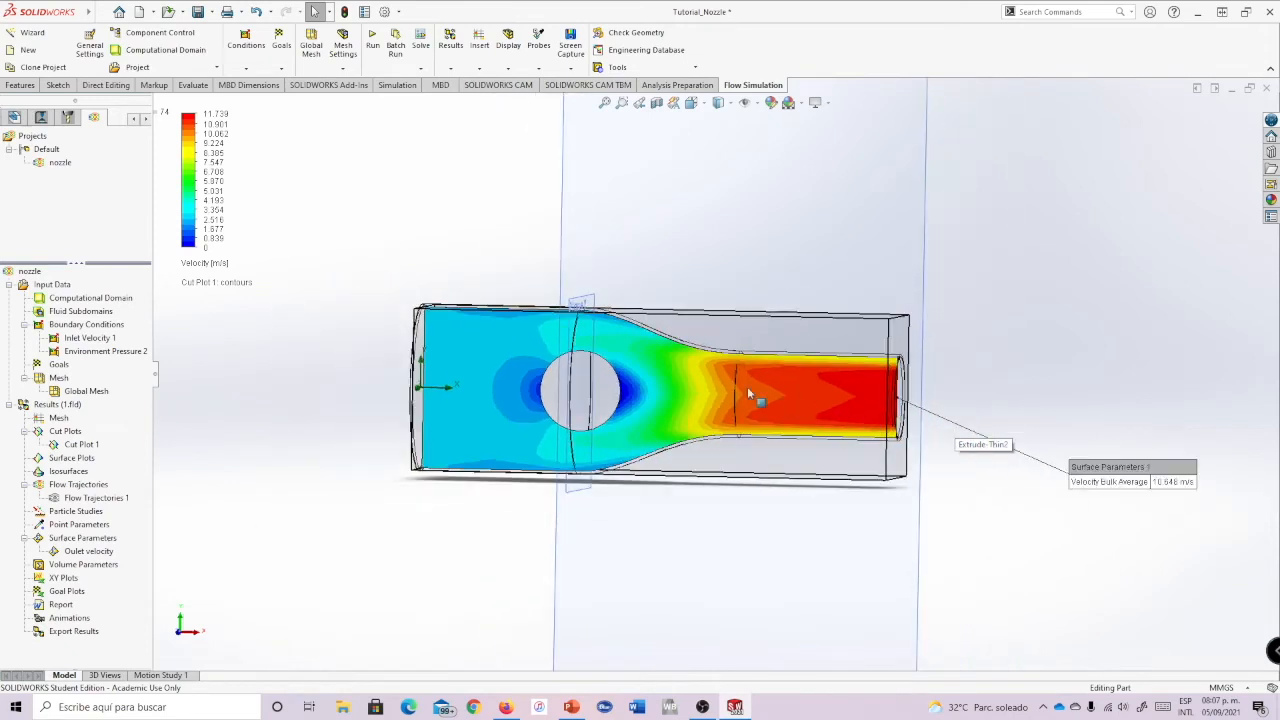
scroll(671, 372, "down", 2)
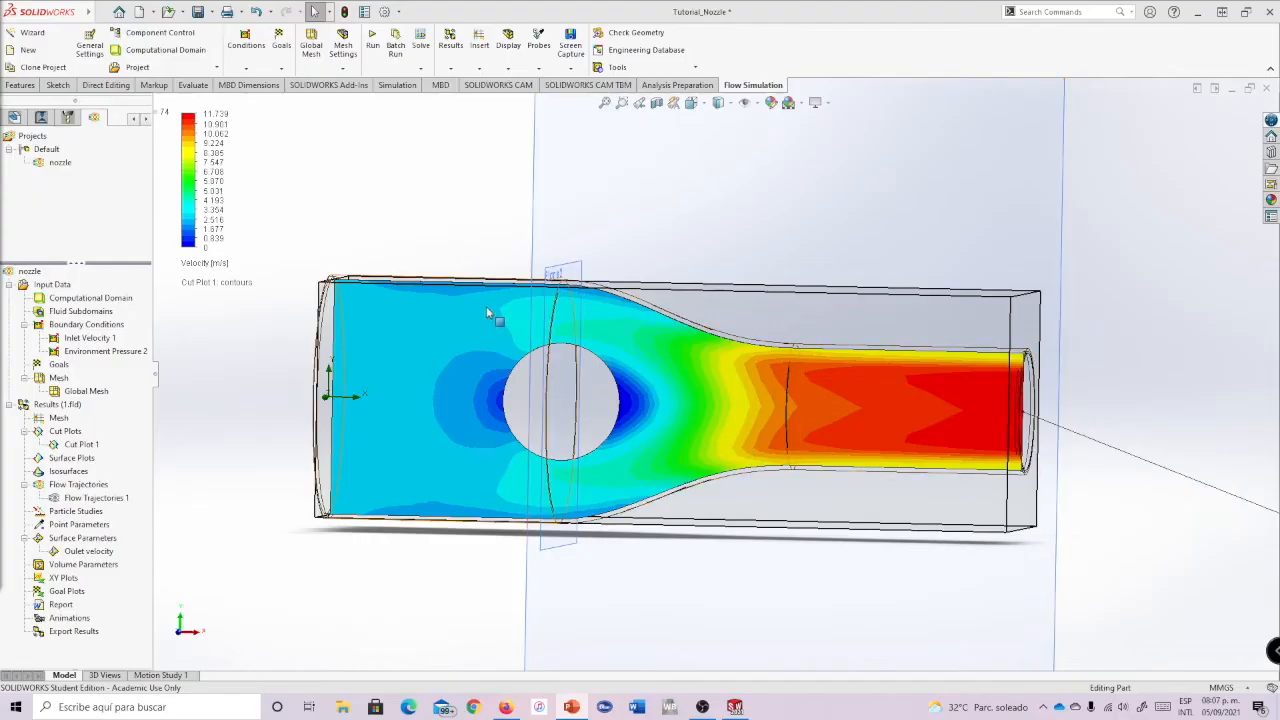
- Hide Cut Plot 1 so that only the nozzle geometry is displayed
right_click(90, 446)
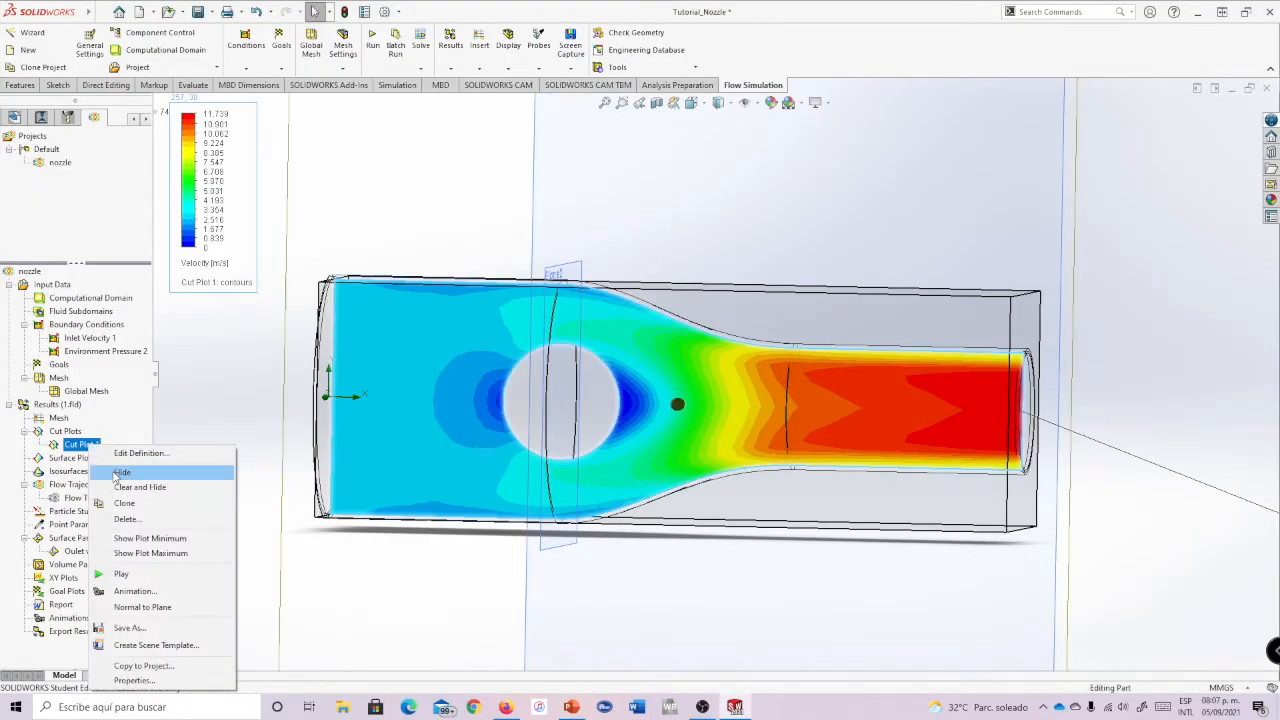
left_click(118, 474)
middle_click_drag(882, 235, 594, 403)
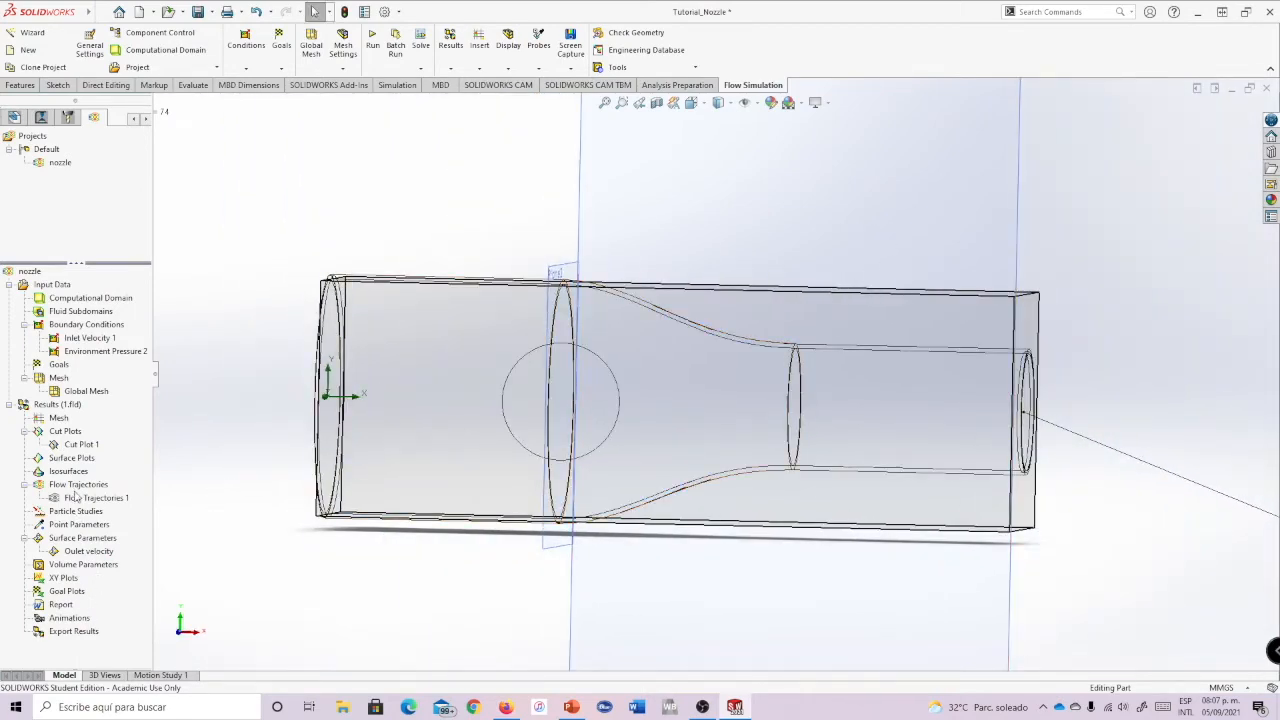
right_click(67, 465)
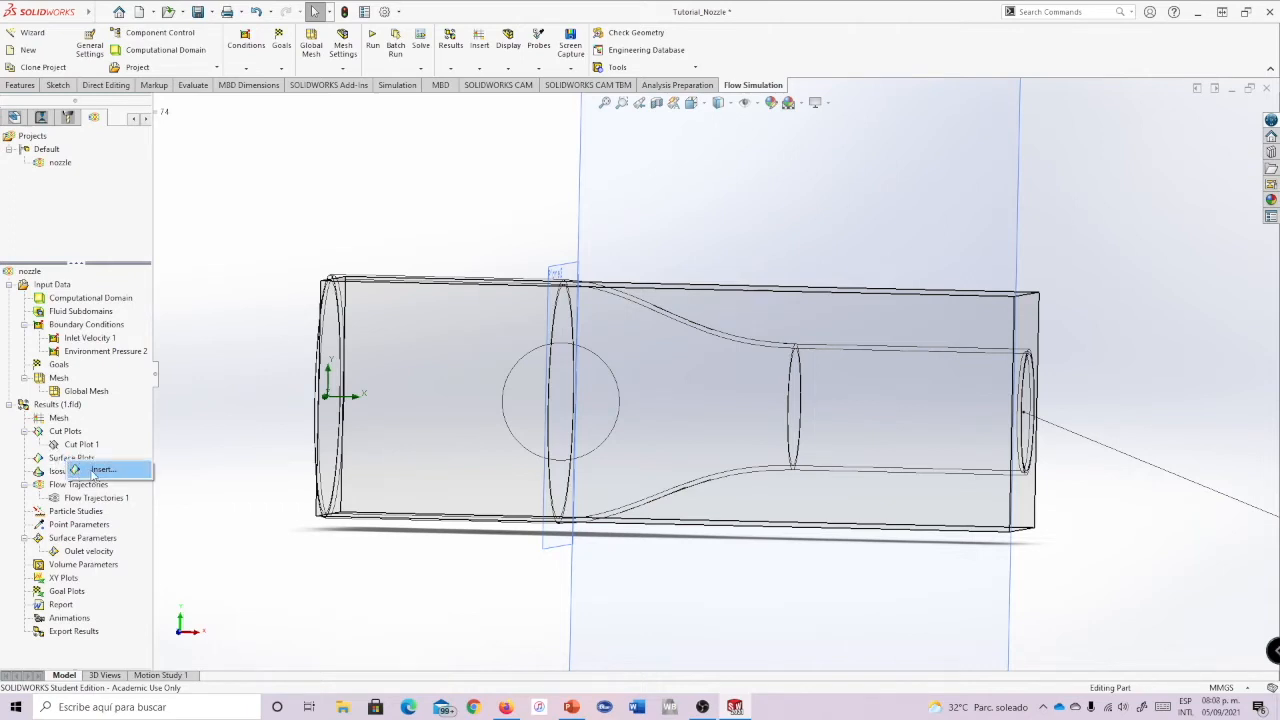
left_click(95, 470)
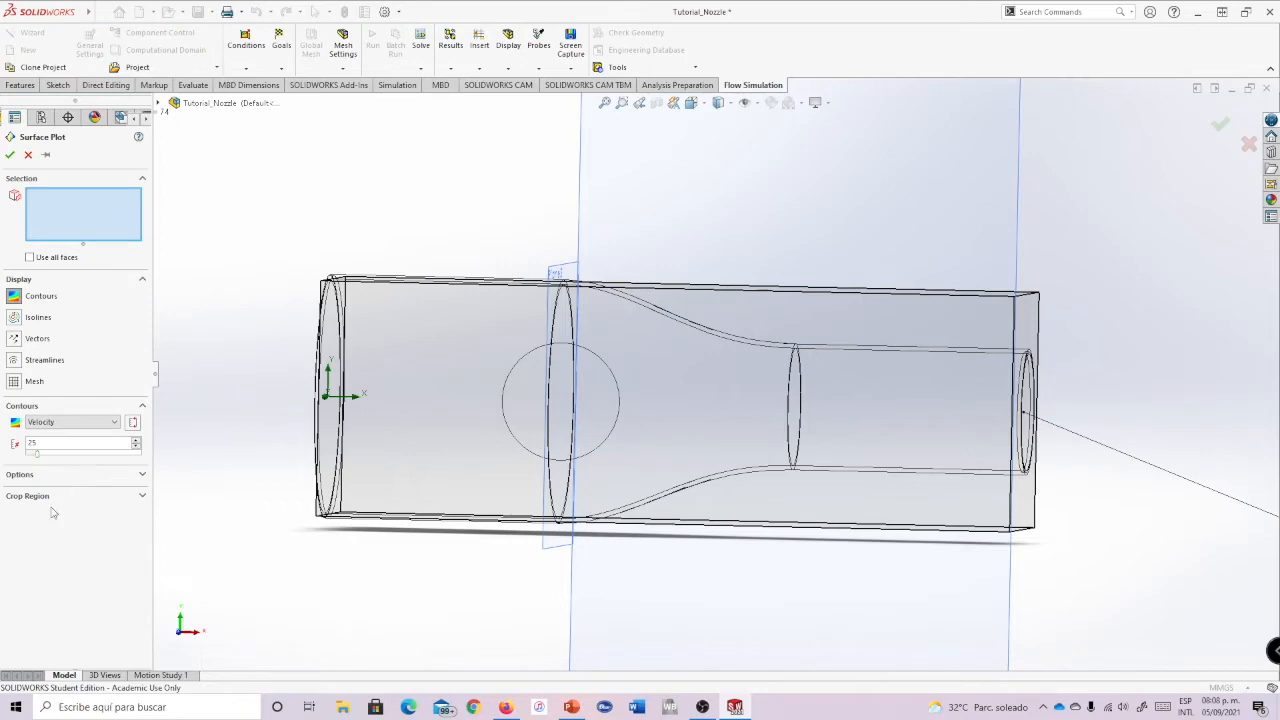
middle_click_drag(672, 228, 711, 241)
middle_click_drag(557, 231, 590, 447)
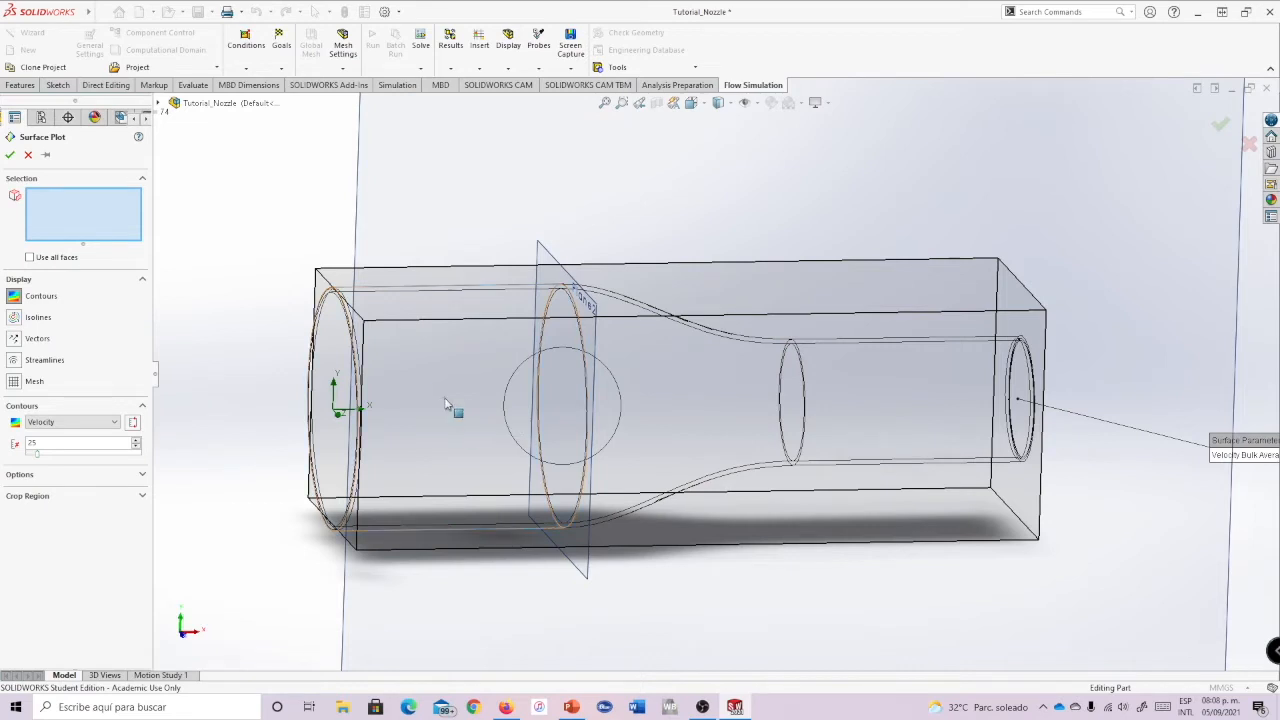
right_click(447, 403)
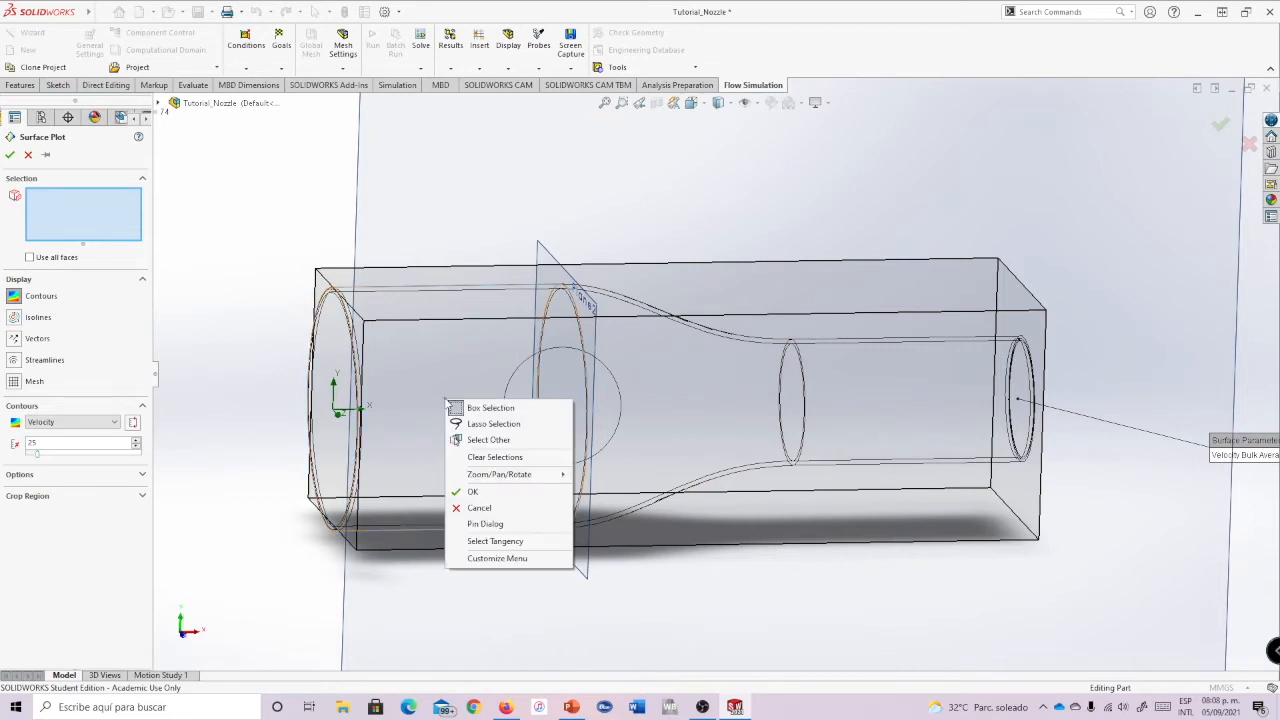
right_click(460, 386)
right_click(443, 386)
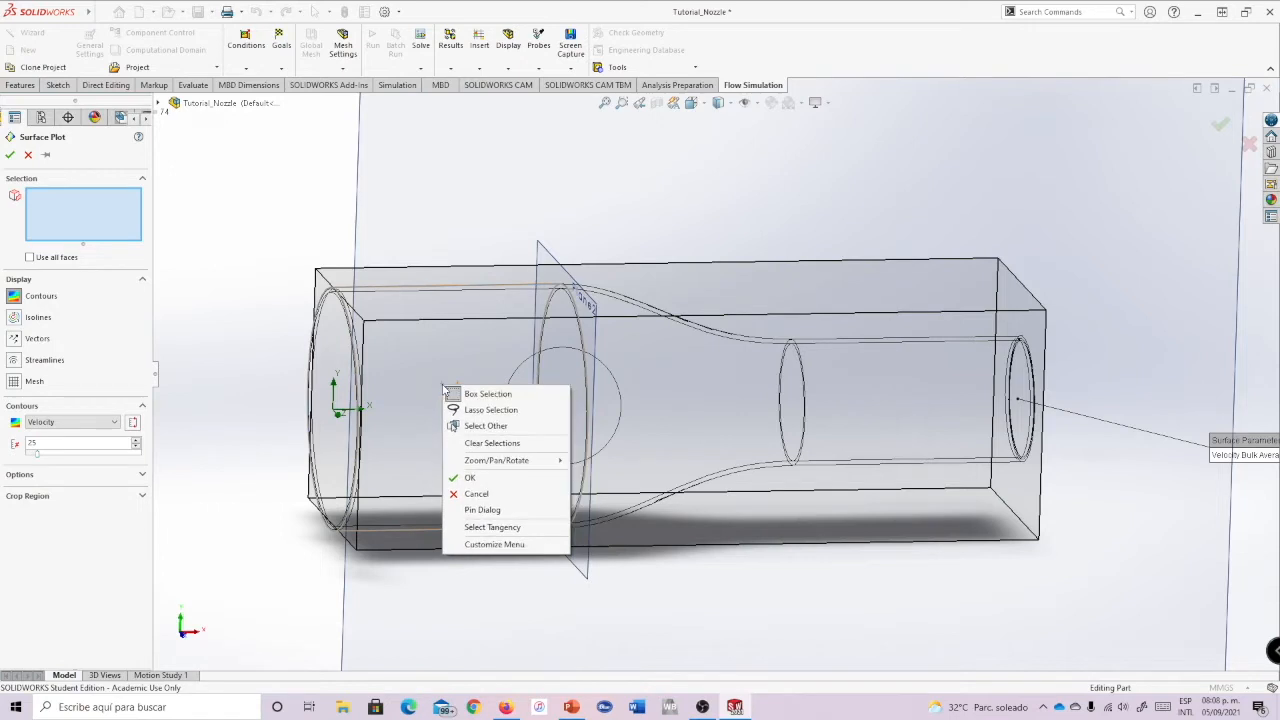
left_click(486, 426)
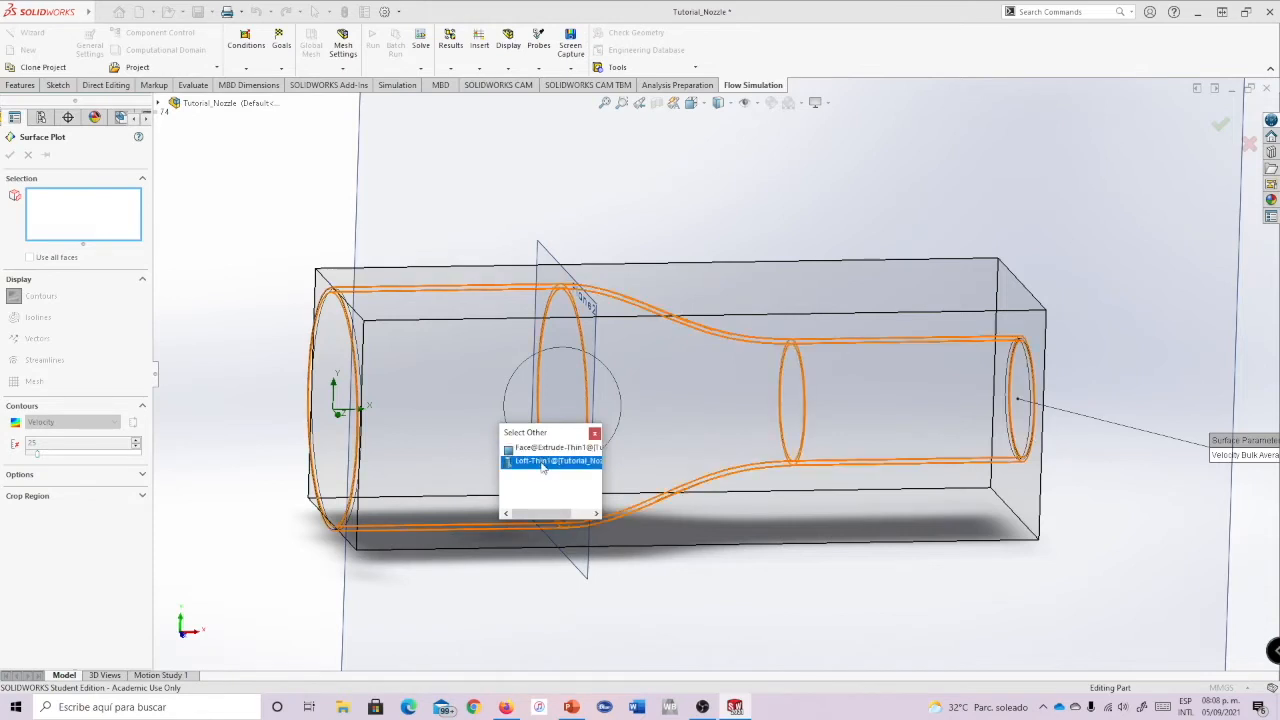
left_click(445, 222)
right_click(86, 218)
left_click(76, 219)
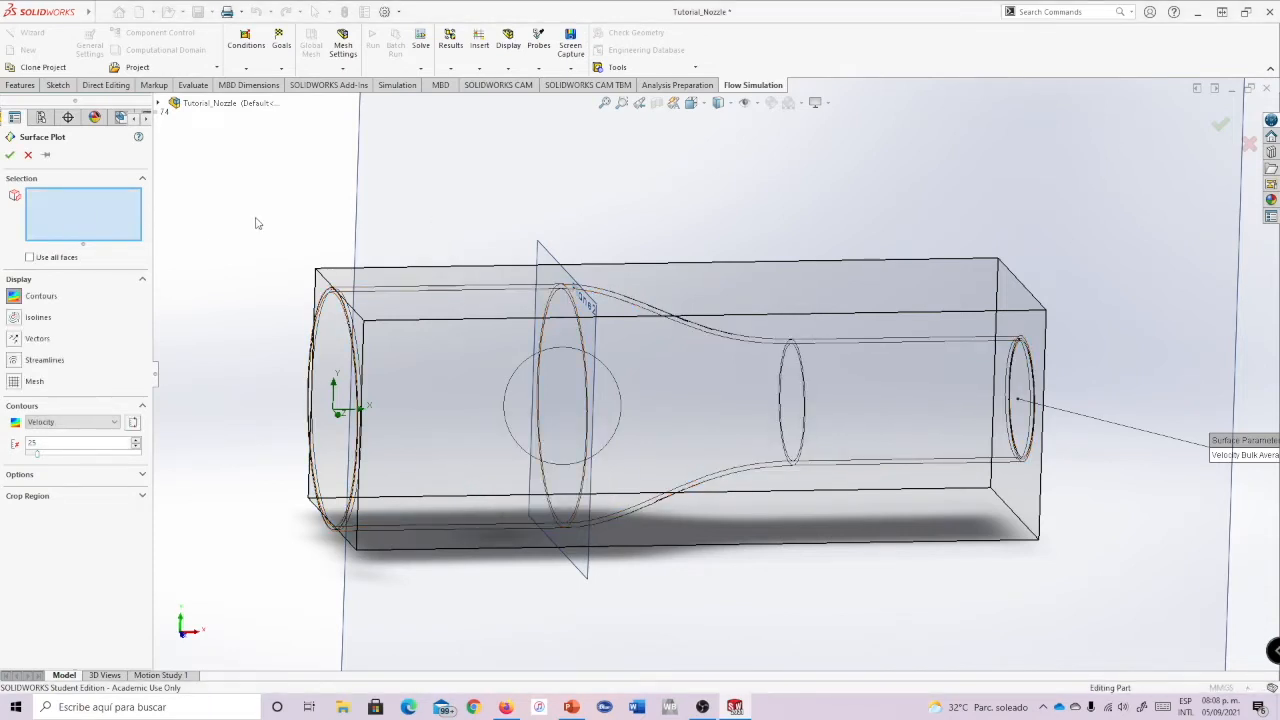
left_click(28, 155)
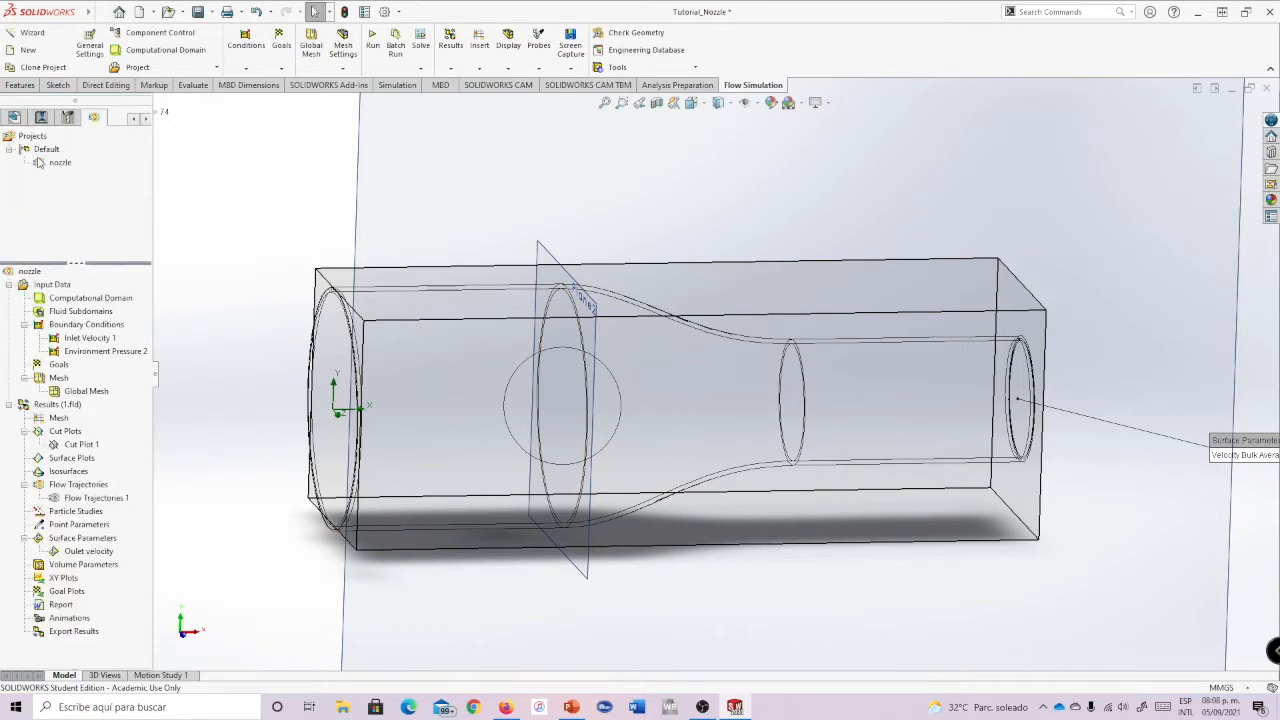
- Section the model view along the Front Plane to expose the sphere inside the duct
left_click(656, 103)
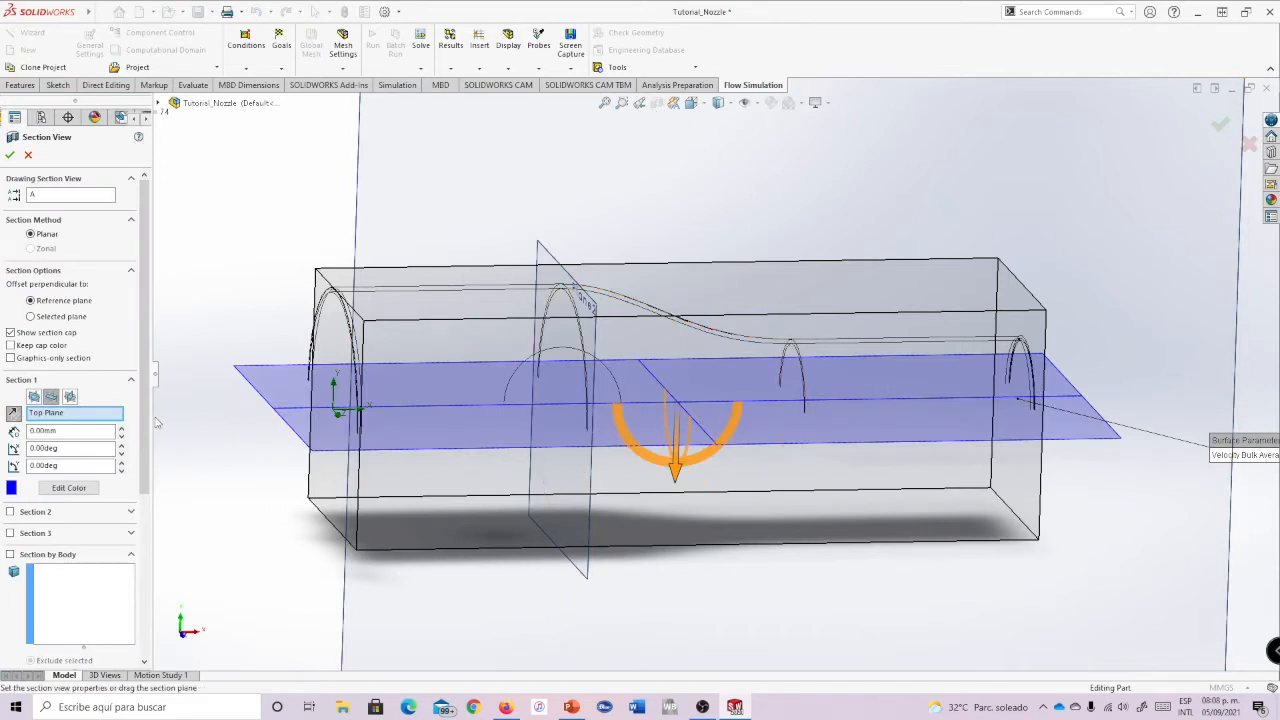
left_click(34, 397)
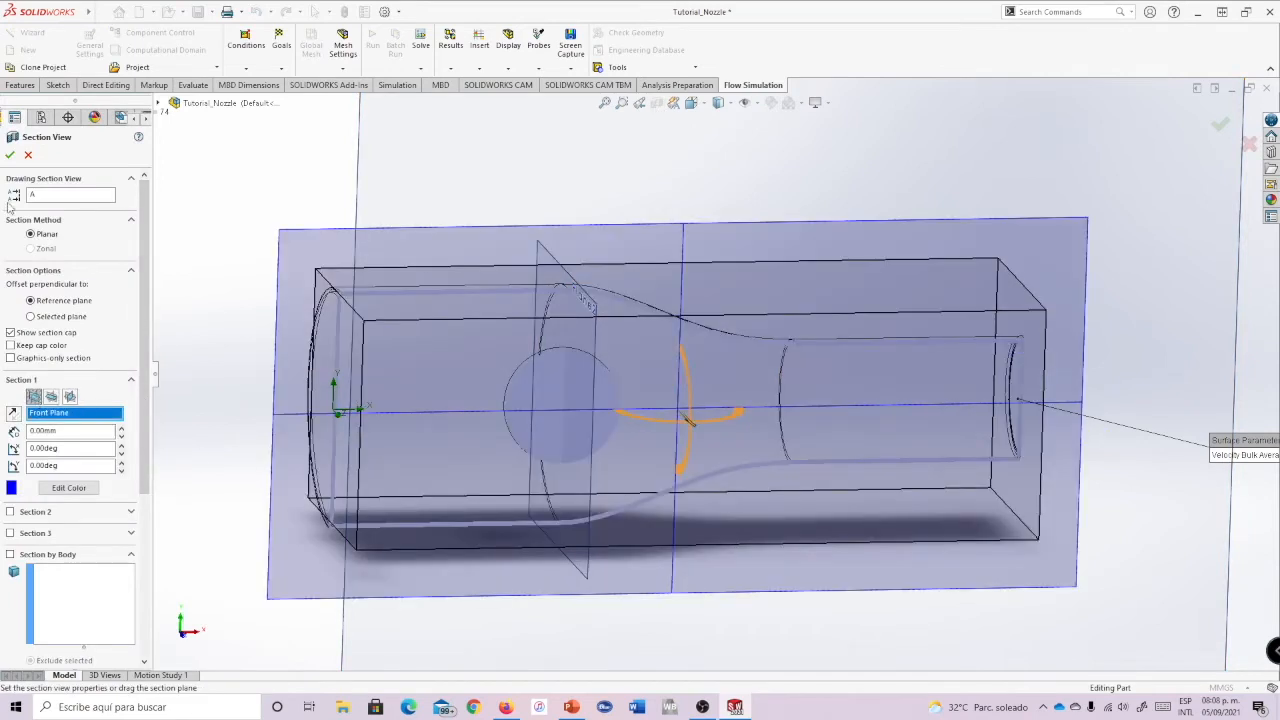
left_click(9, 156)
mouse_move(610, 214)
middle_mouse_down()
mouse_move(634, 220)
mouse_move(622, 216)
middle_mouse_up()
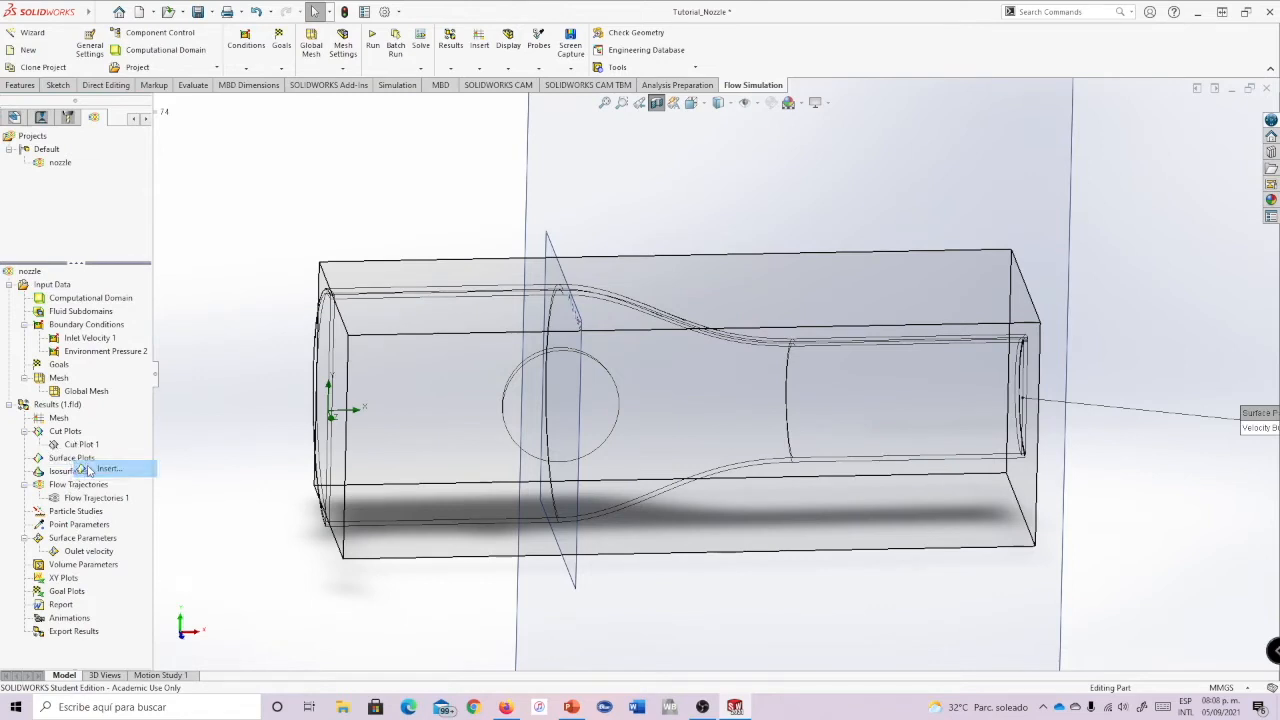
- Insert a surface plot on the sphere's face showing Pressure contours with 50 levels
double_click(84, 460)
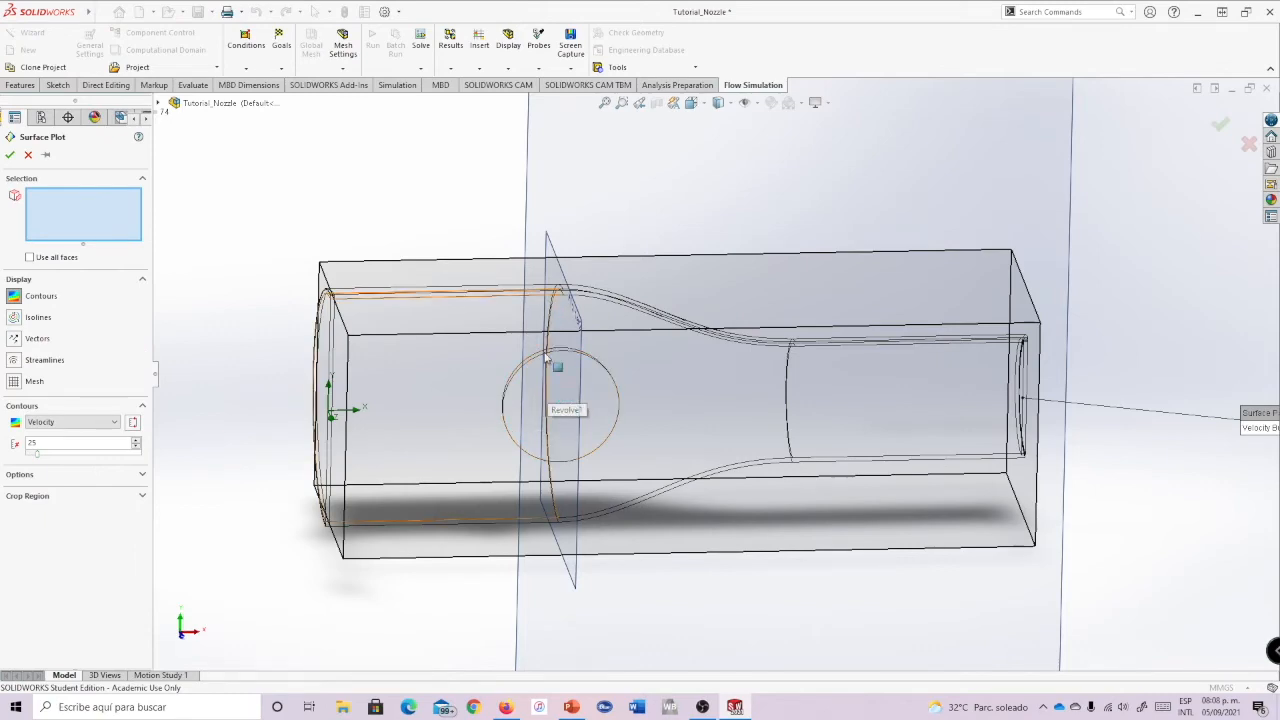
middle_click_drag(583, 214, 624, 409)
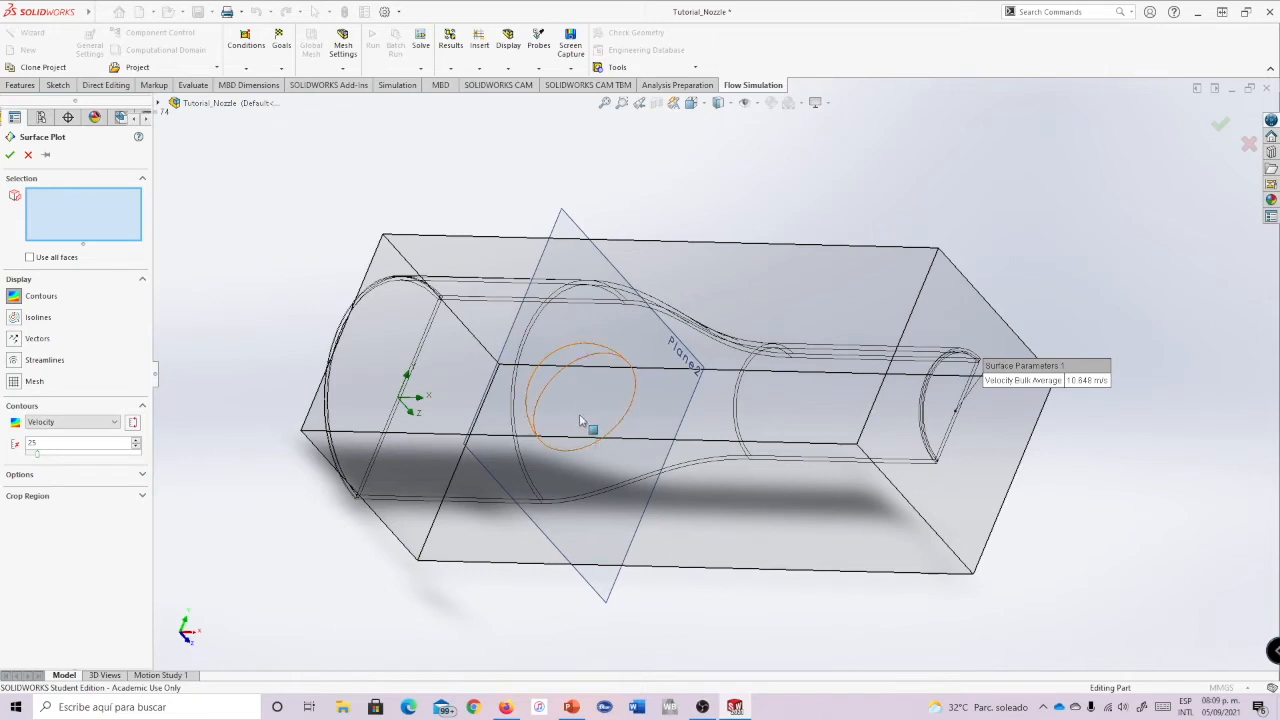
left_click(507, 69)
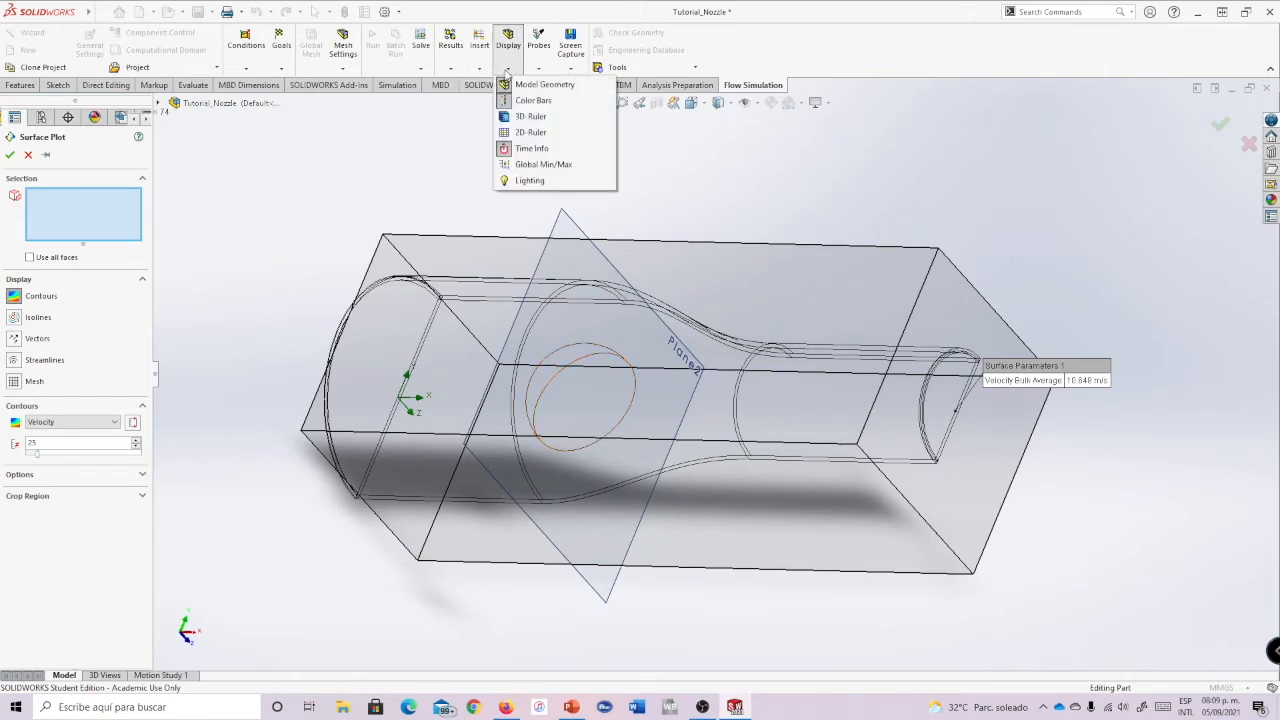
left_click(507, 71)
left_click(508, 70)
left_click(509, 72)
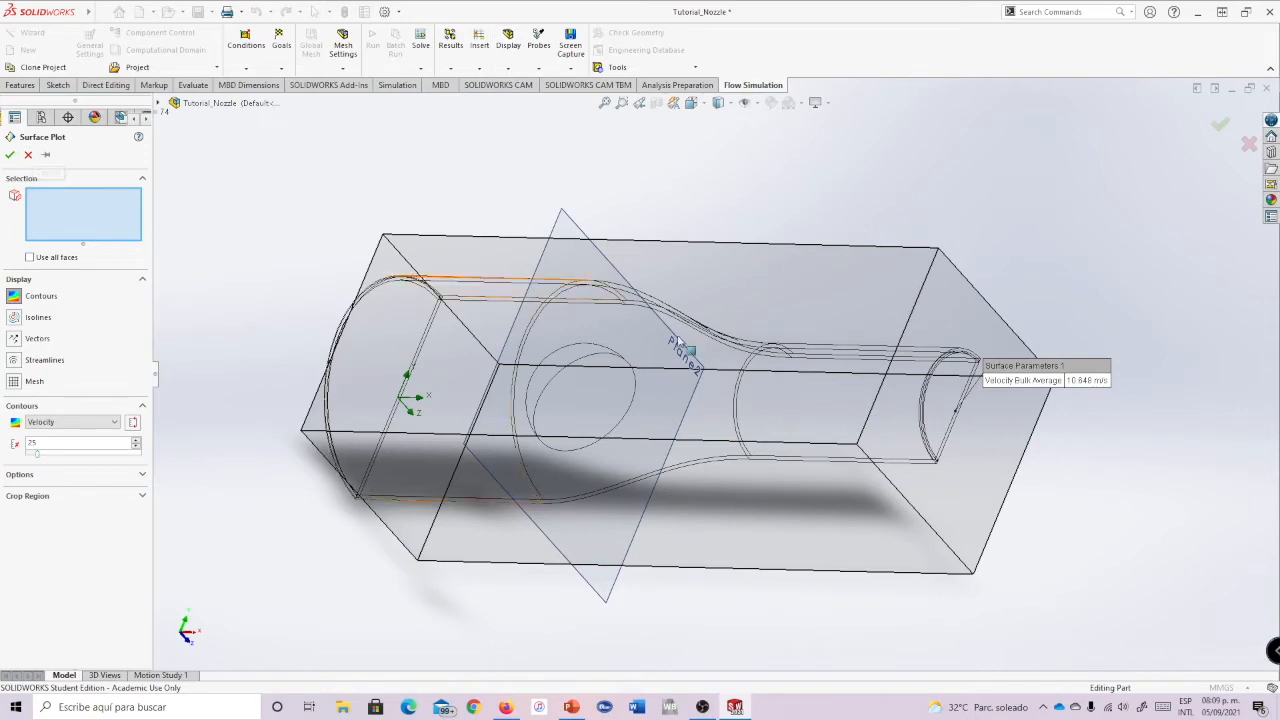
left_click(575, 407)
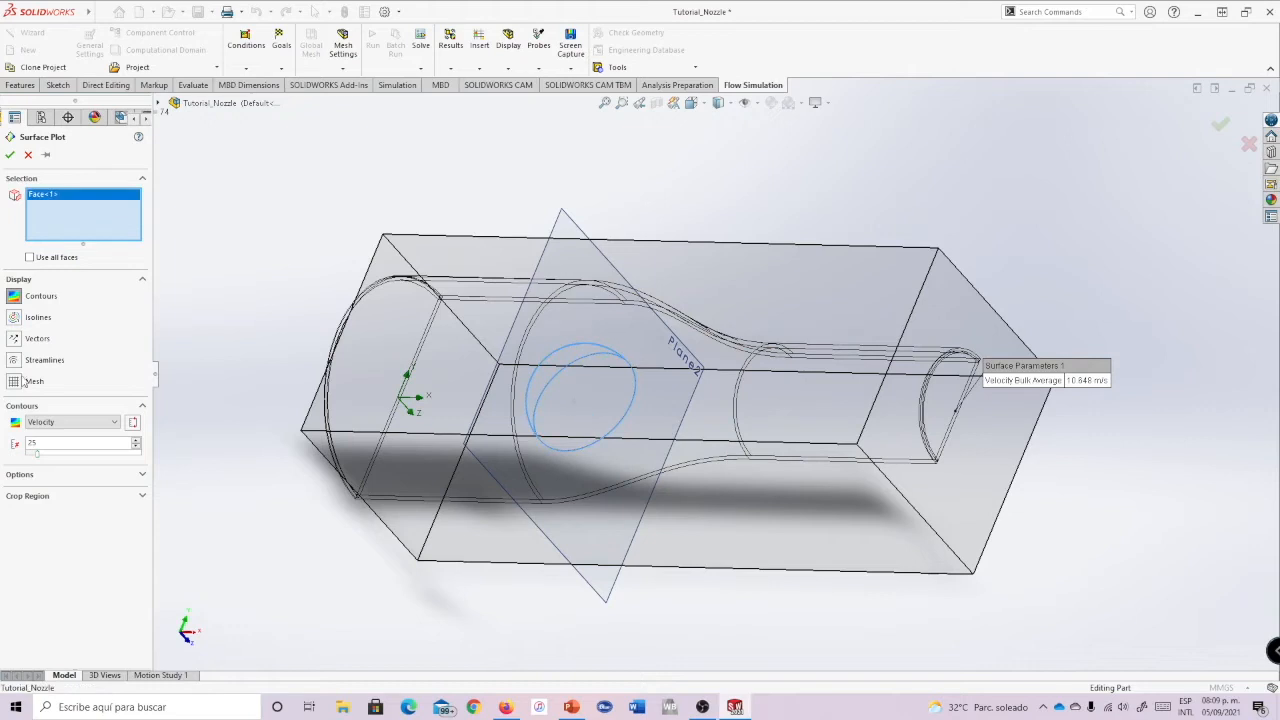
left_click(52, 424)
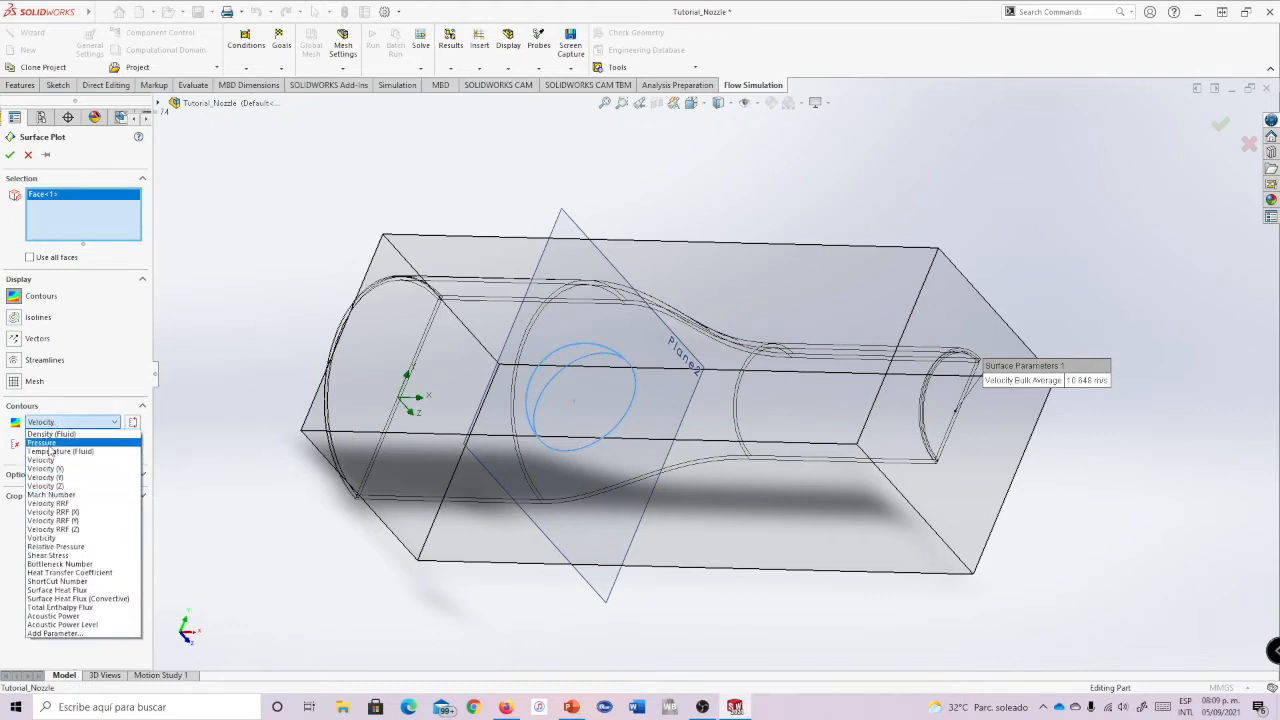
left_click(55, 442)
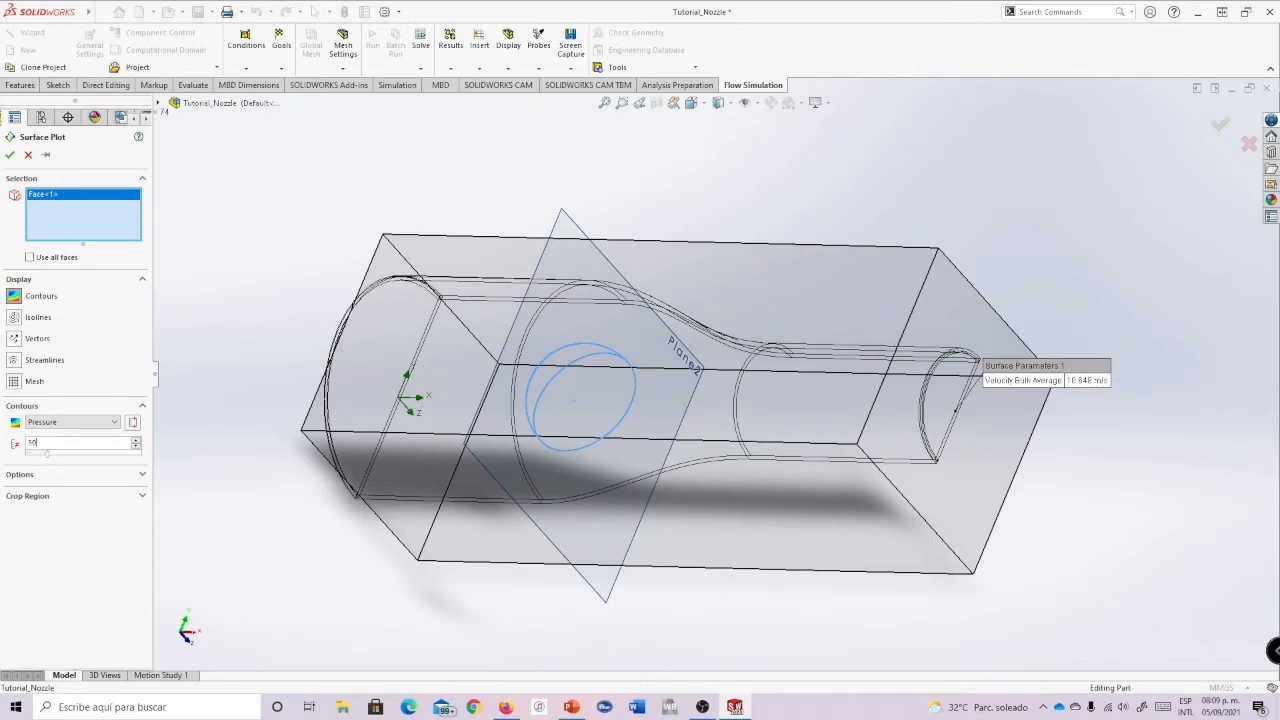
left_click(10, 155)
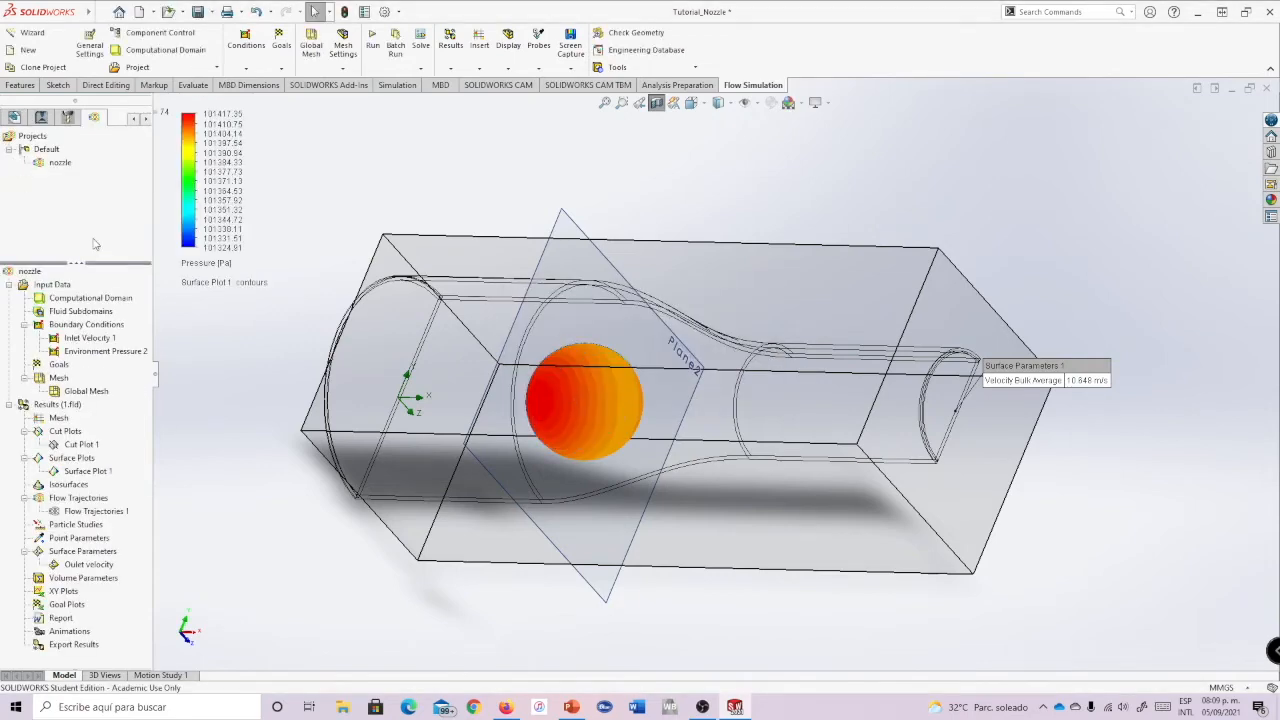
- Examine the pressure contour bands on the sphere's surface up close and from the side
middle_click_drag(785, 196, 663, 166)
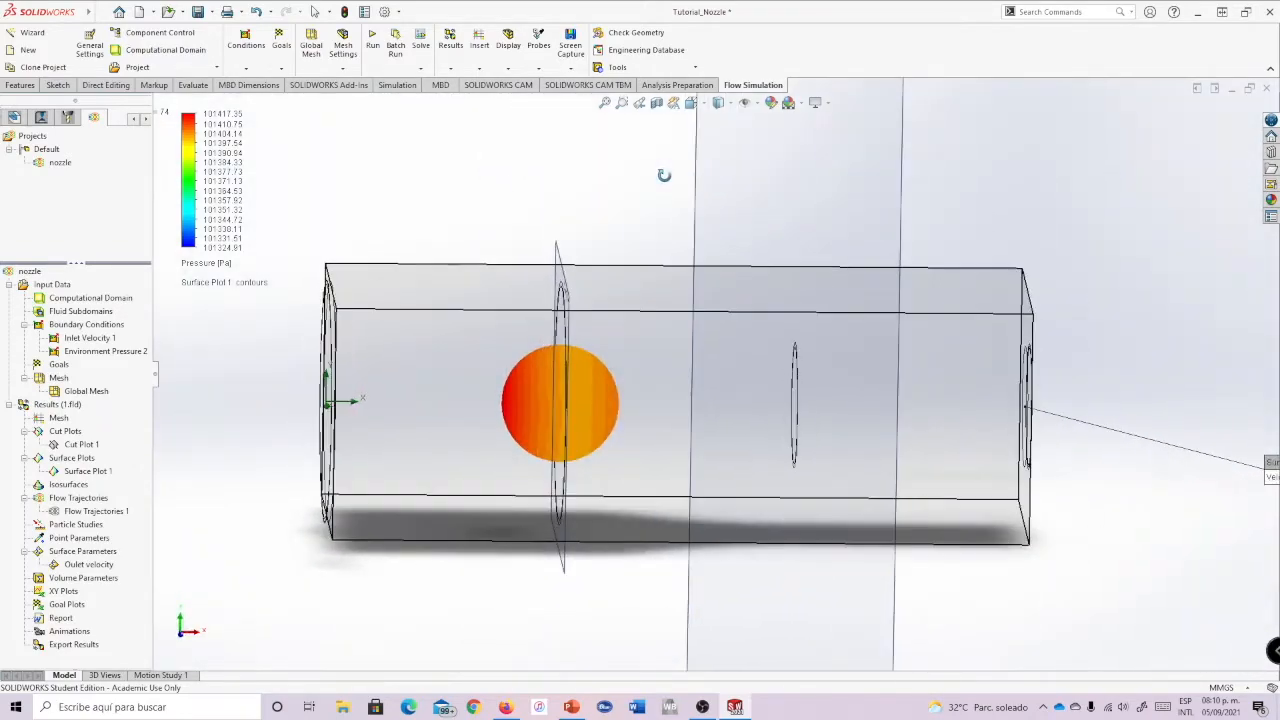
scroll(590, 420, "down", 5)
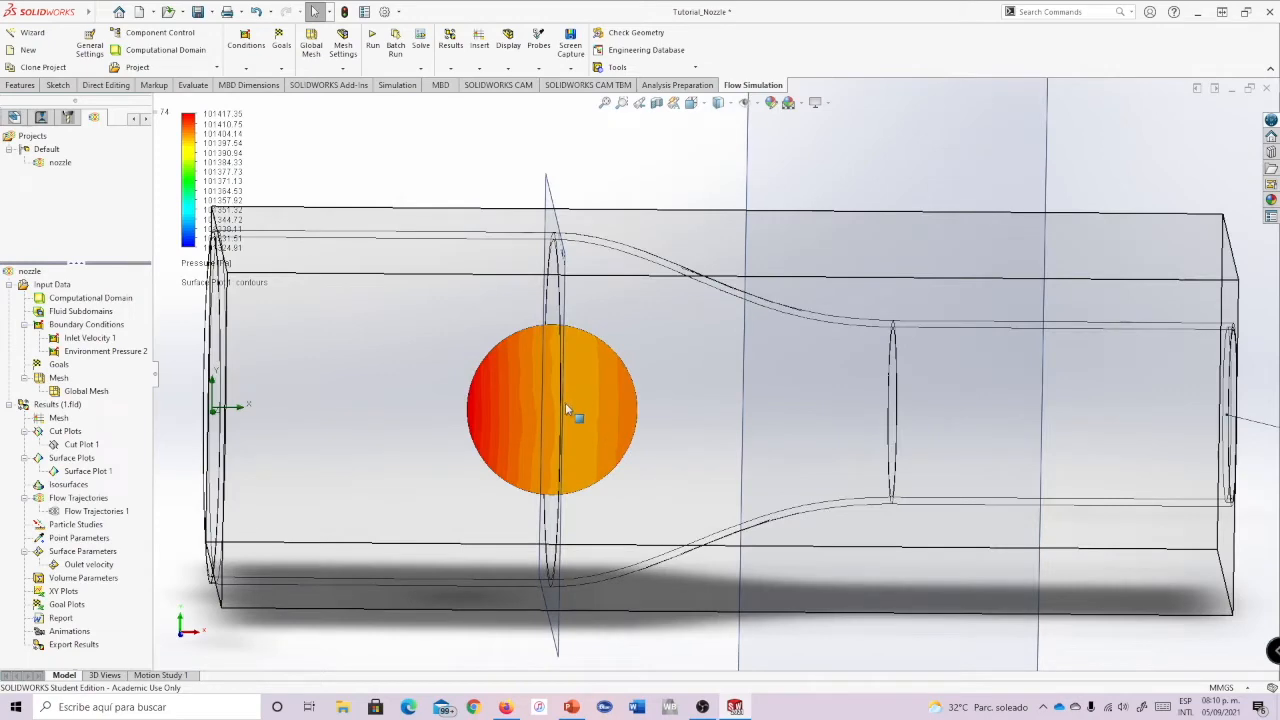
scroll(620, 440, "down", 3)
scroll(630, 440, "up", 5)
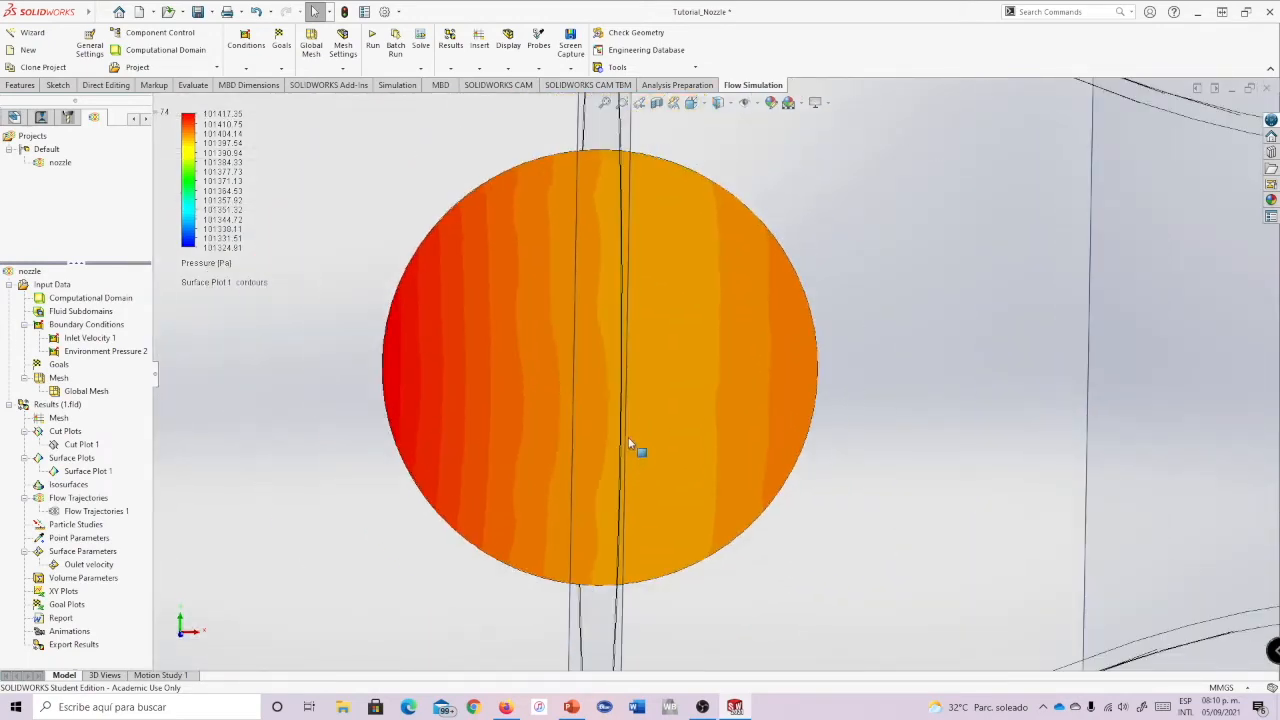
scroll(640, 400, "up", 3)
scroll(757, 330, "down", 4)
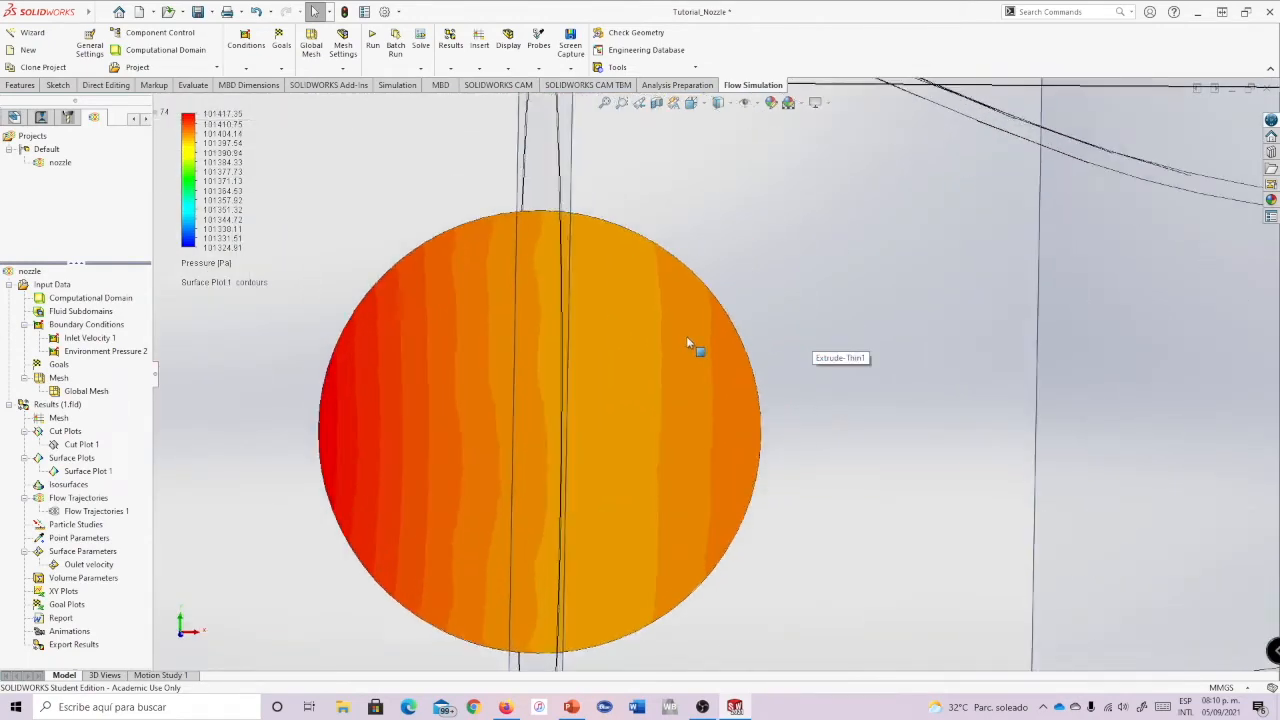
scroll(721, 360, "up", 2)
scroll(722, 355, "up", 2)
middle_click_drag(725, 143, 738, 145)
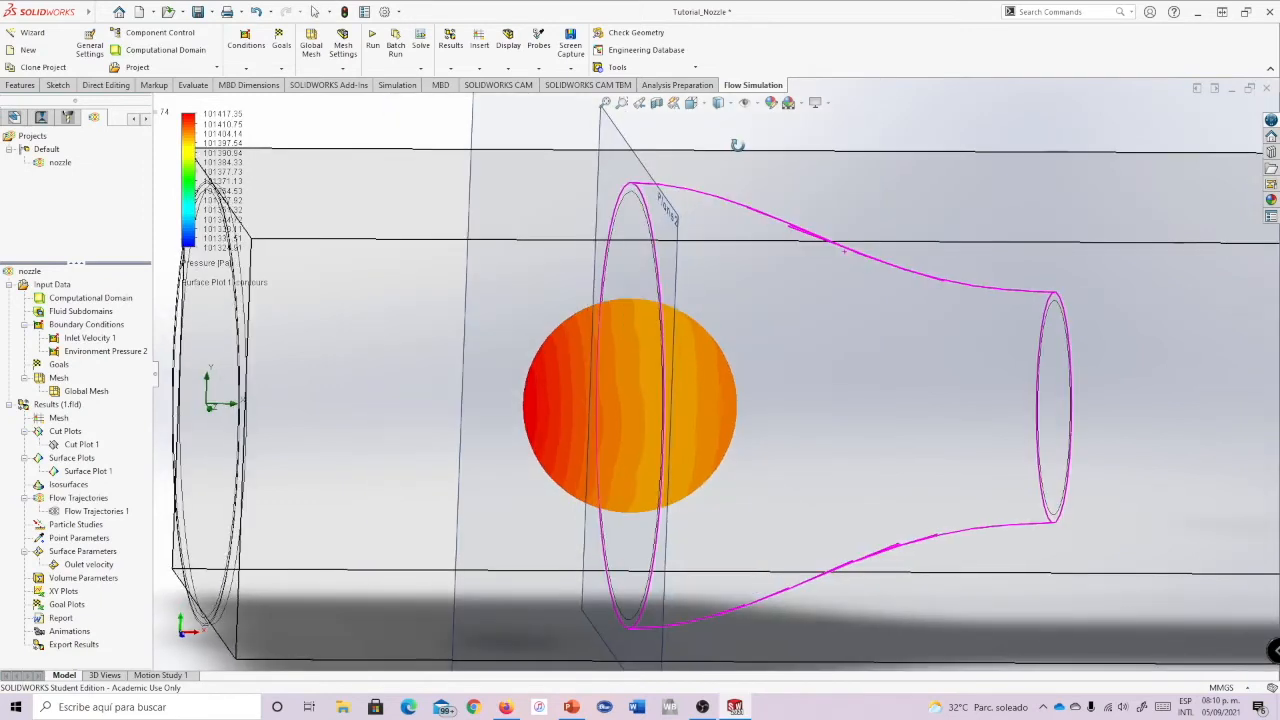
- Set the number of contour levels of Surface Plot 1 to 100
right_click(84, 474)
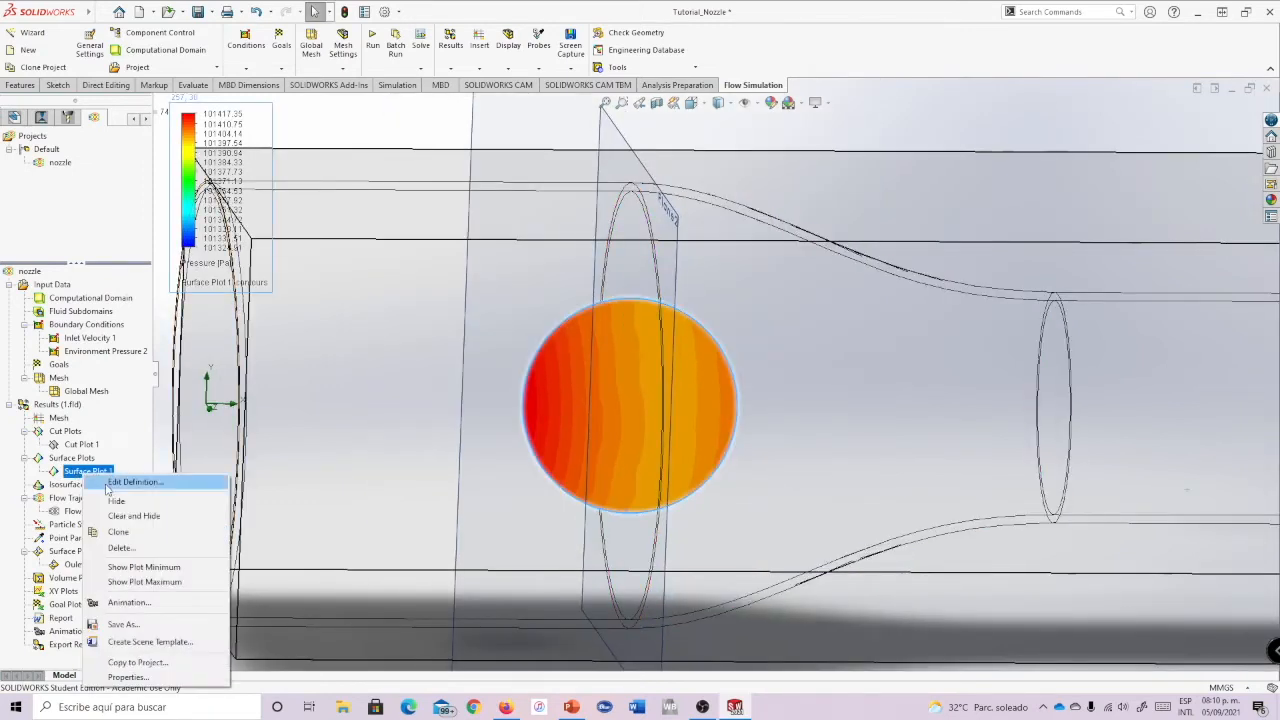
left_click(110, 484)
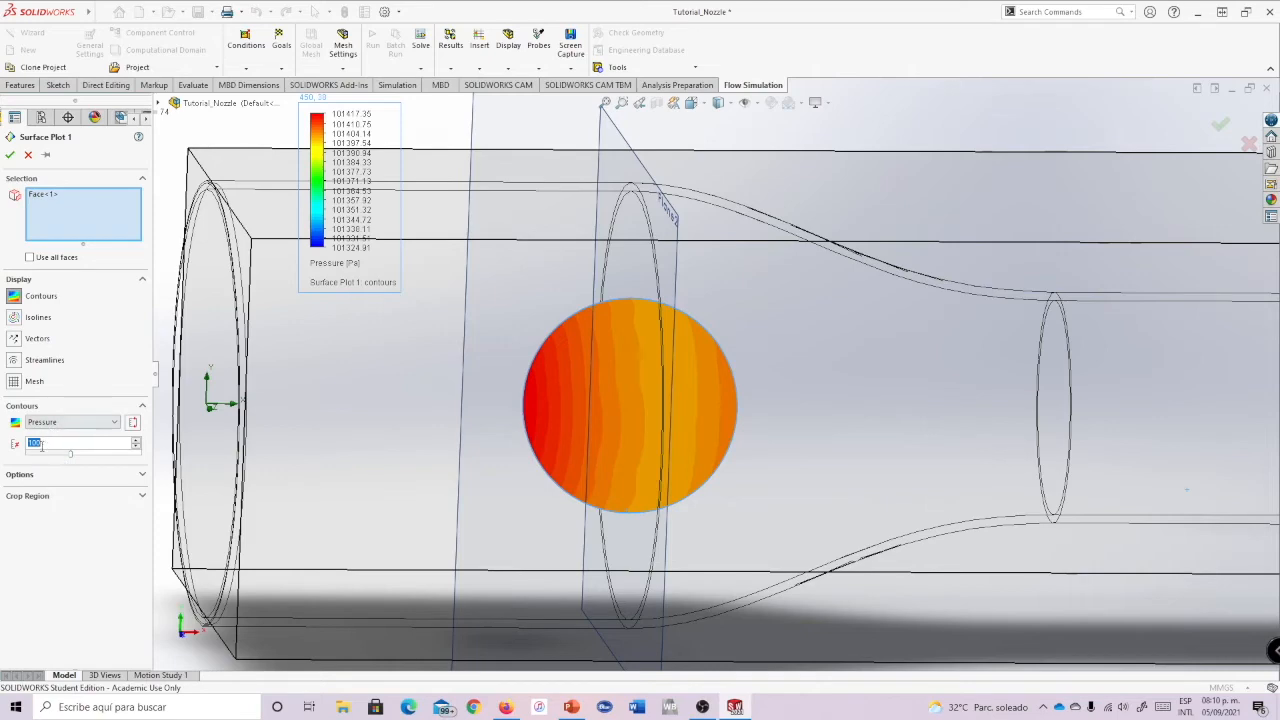
left_click(9, 154)
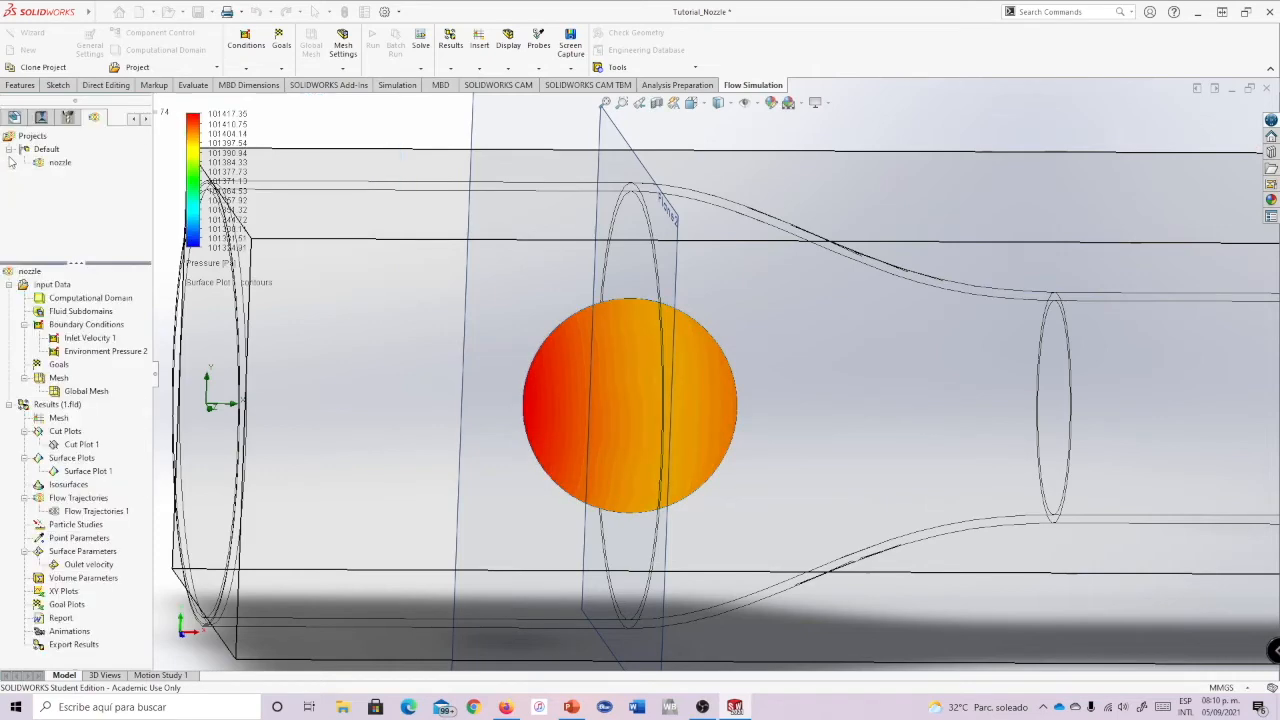
- Inspect the smoothed pressure distribution on the sphere from the inlet side and within the whole nozzle
scroll(677, 446, "up", 3)
scroll(688, 410, "down", 3)
scroll(688, 410, "up", 4)
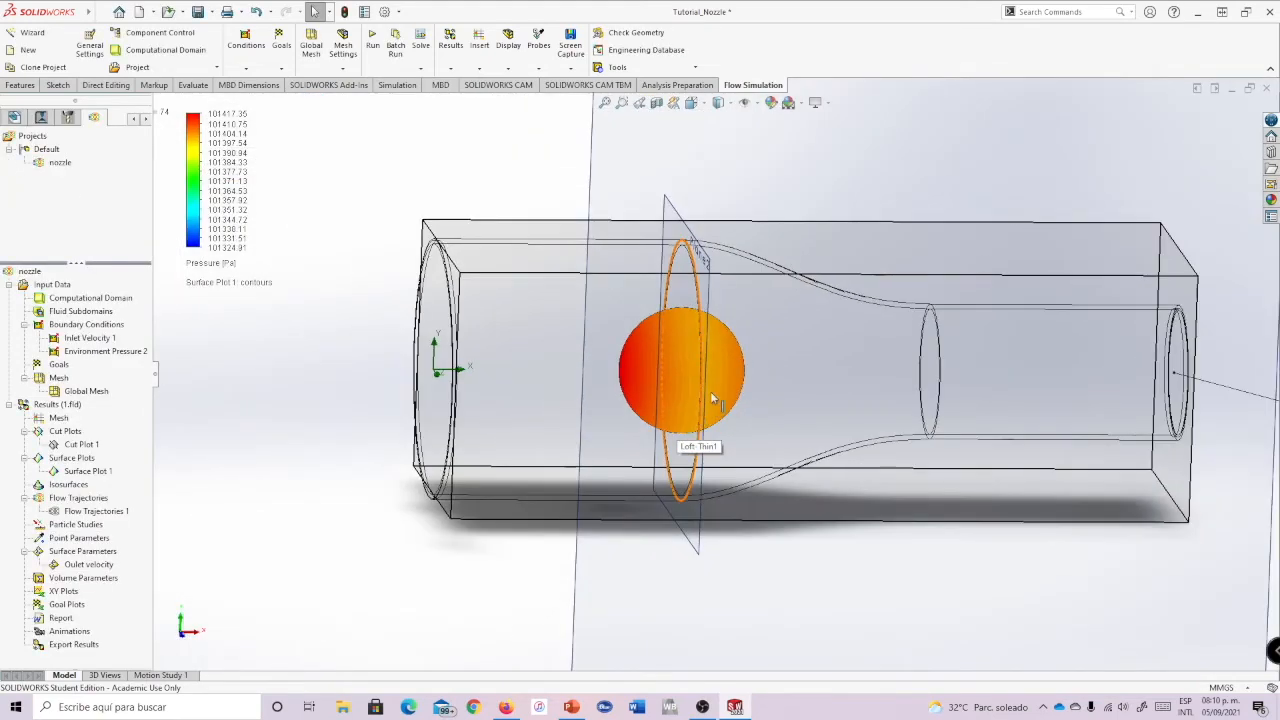
middle_click_drag(789, 398, 703, 390)
scroll(690, 385, "down", 5)
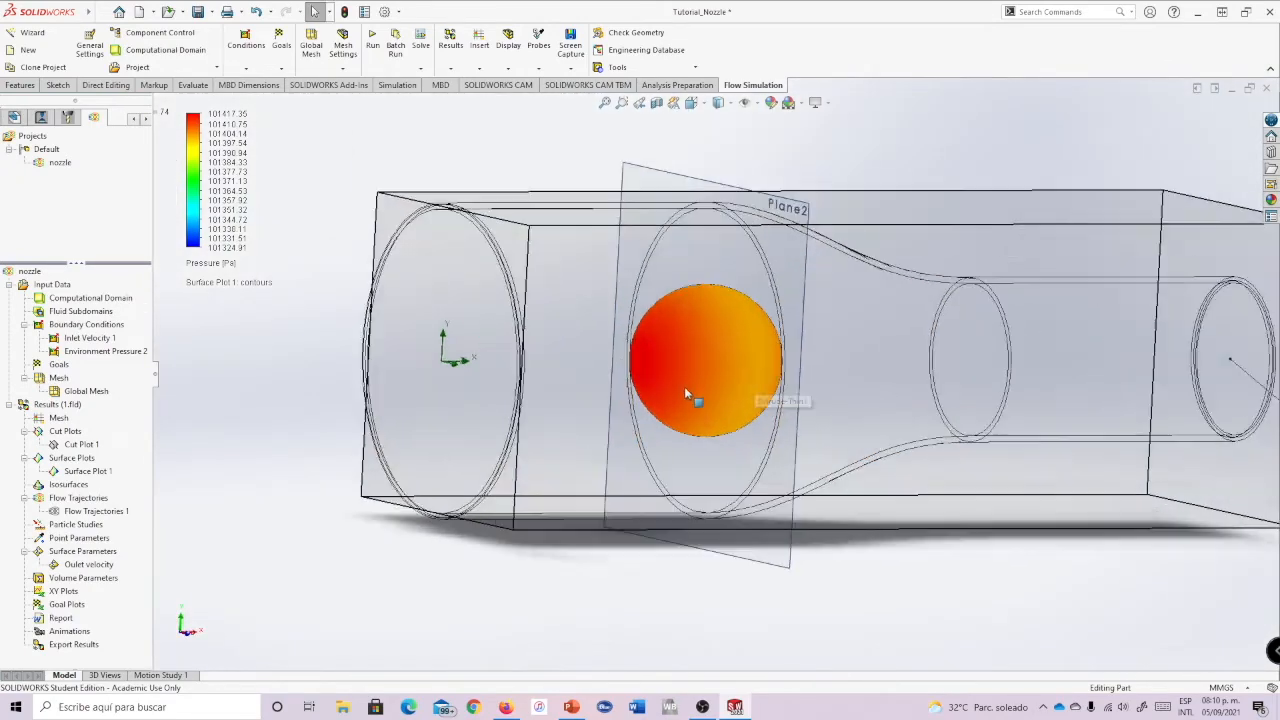
scroll(744, 380, "up", 3)
scroll(770, 380, "down", 2)
scroll(775, 380, "up", 5)
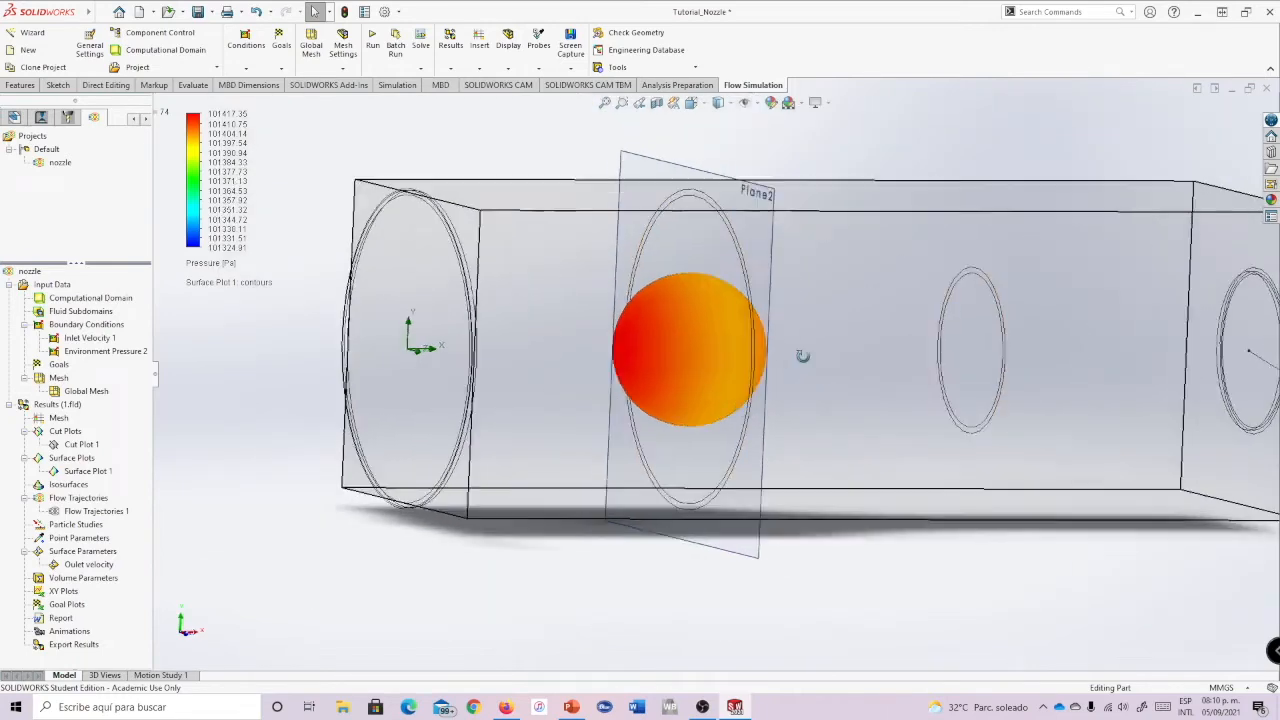
scroll(803, 345, "down", 1)
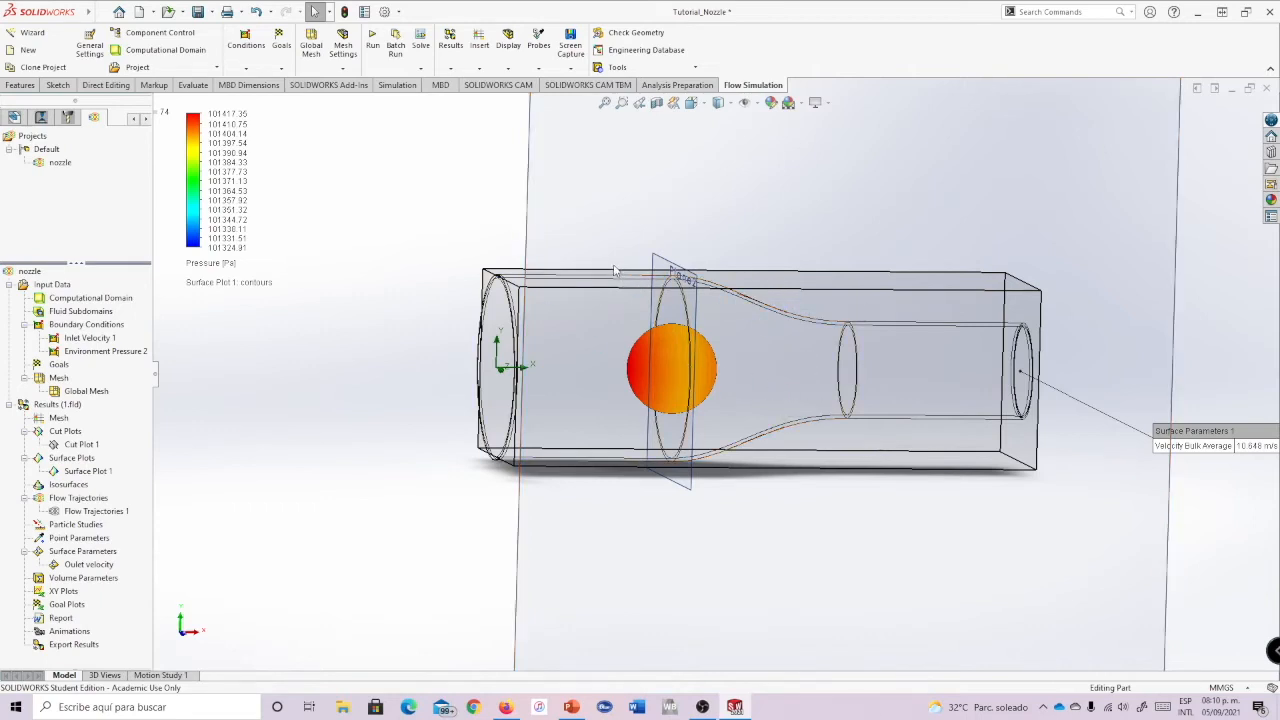
scroll(795, 378, "up", 1)
scroll(795, 376, "down", 2)
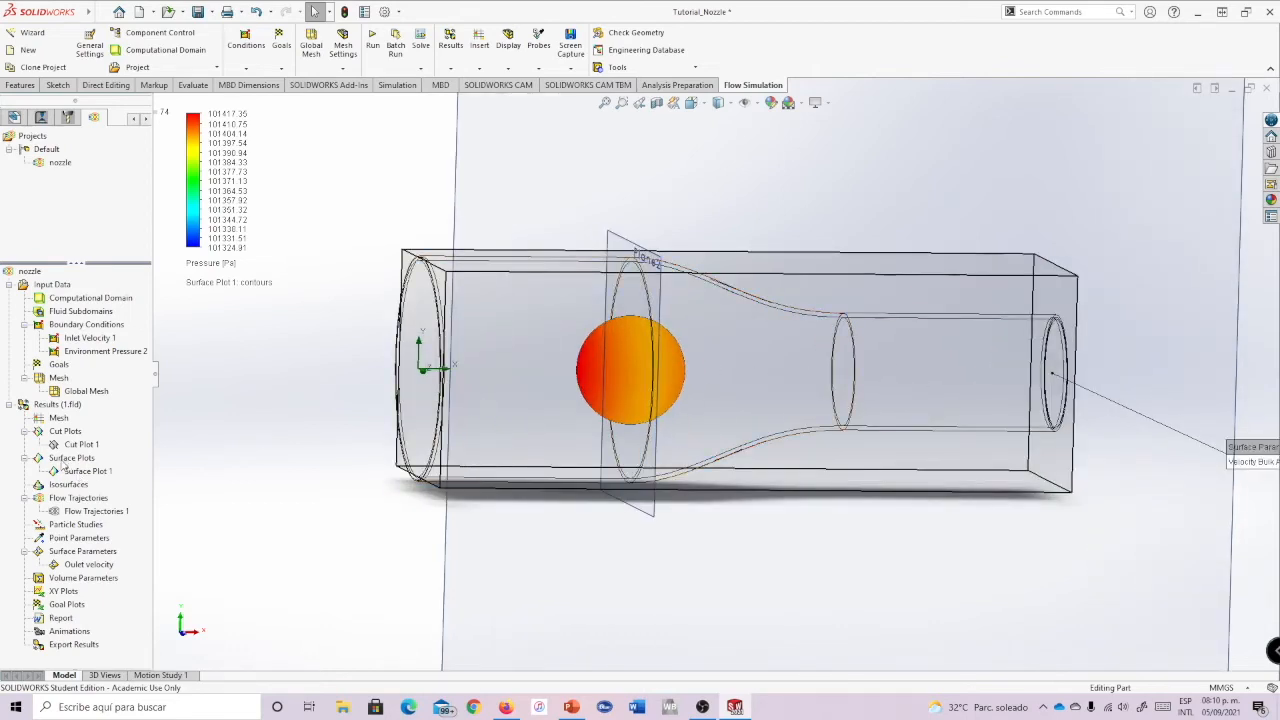
right_click(64, 460)
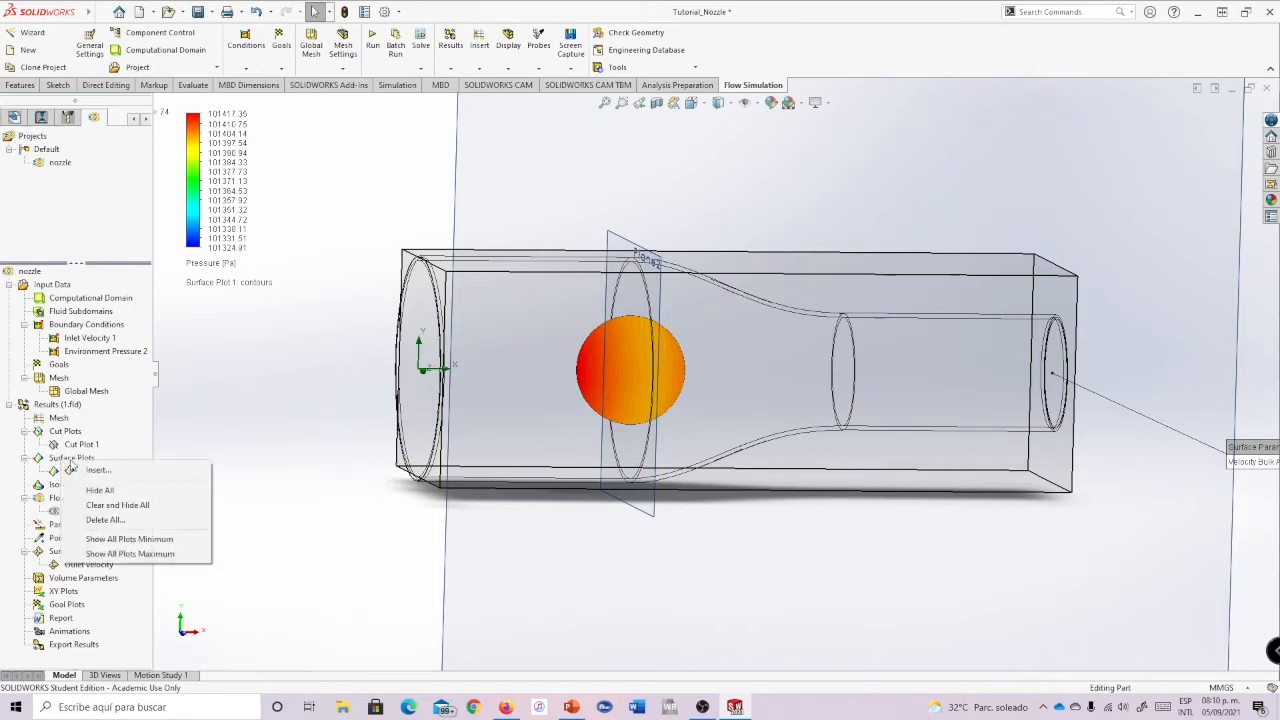
left_click(97, 470)
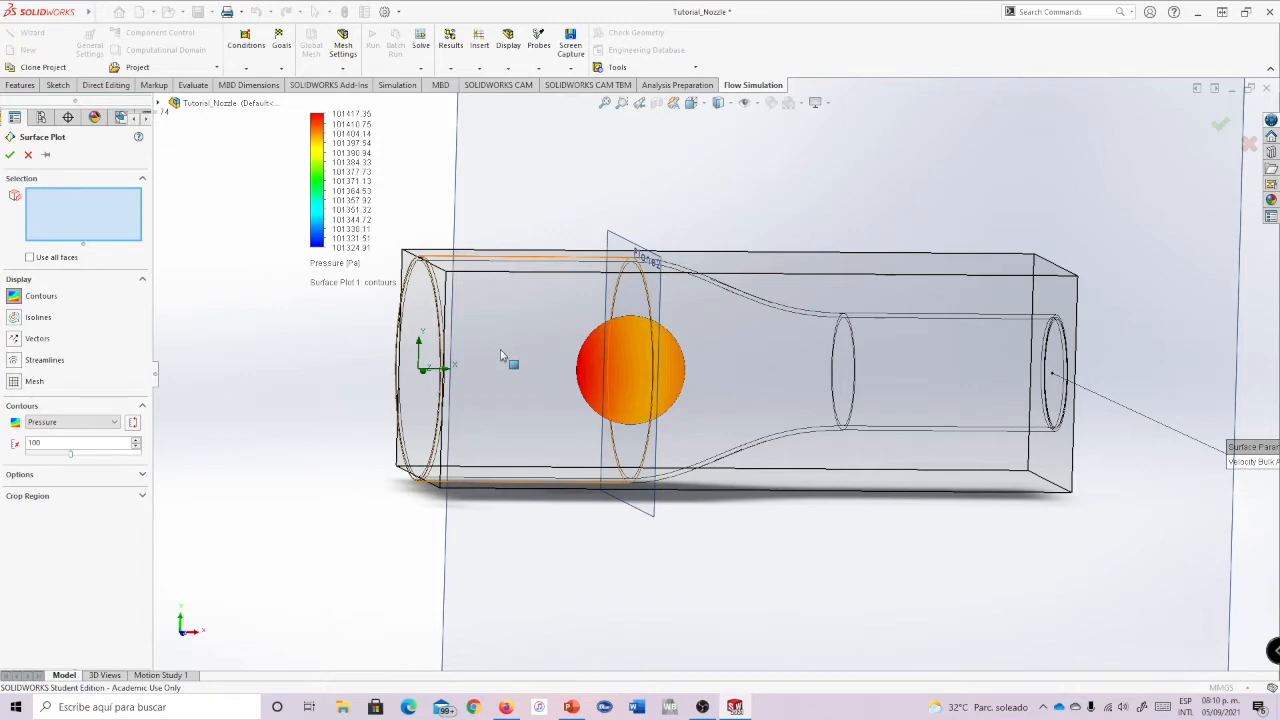
middle_click_drag(494, 355, 578, 220)
left_click(28, 155)
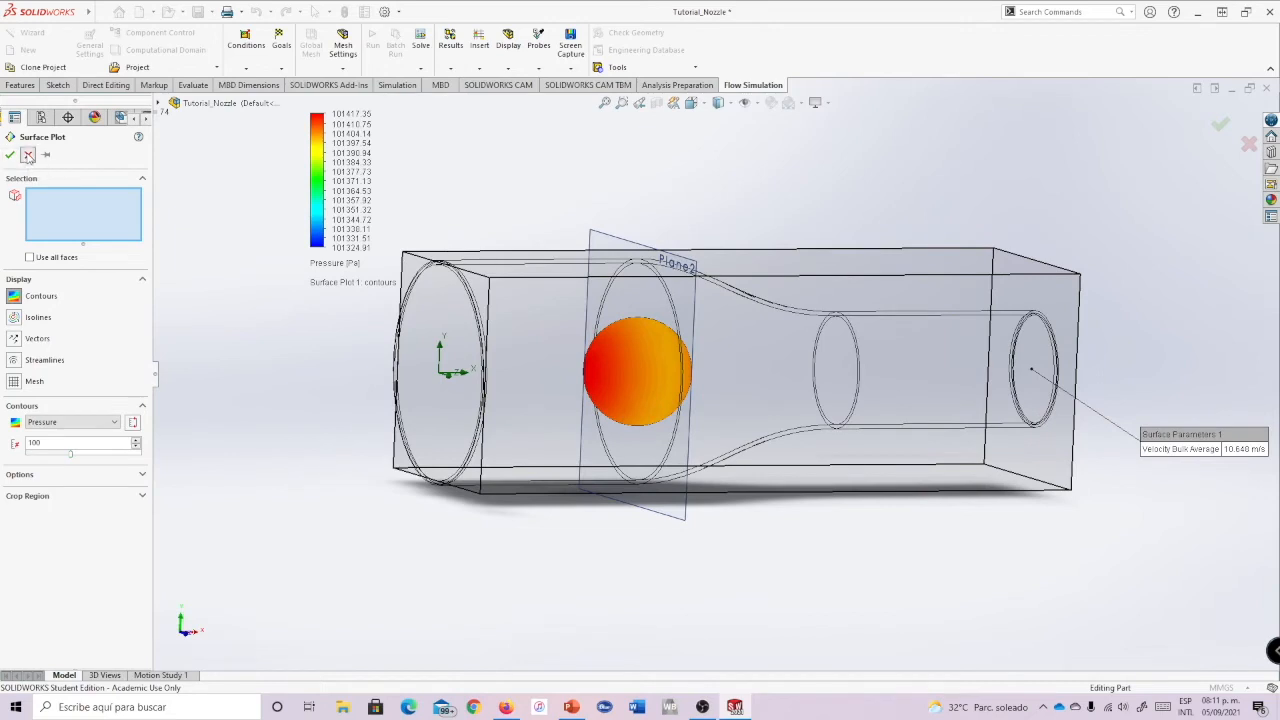
- Set the model transparency to 0.50 to show the nozzle body around the sphere's pressure plot
left_click(510, 68)
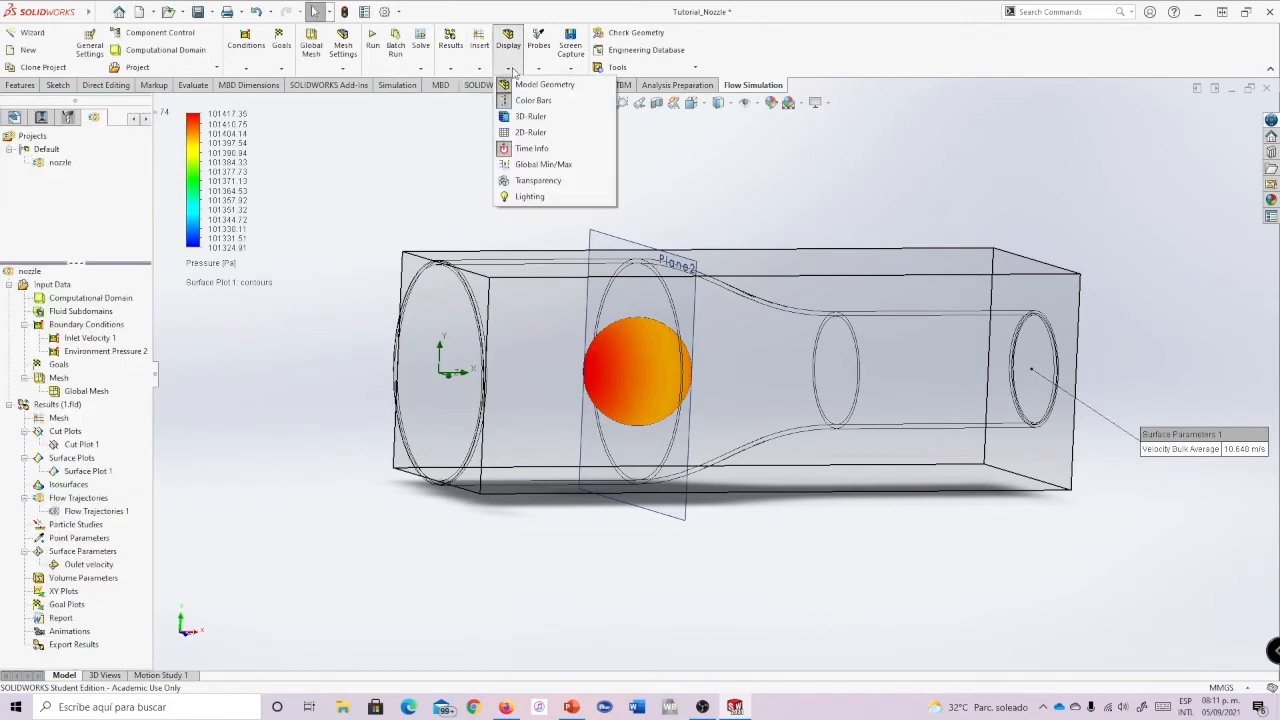
left_click(536, 181)
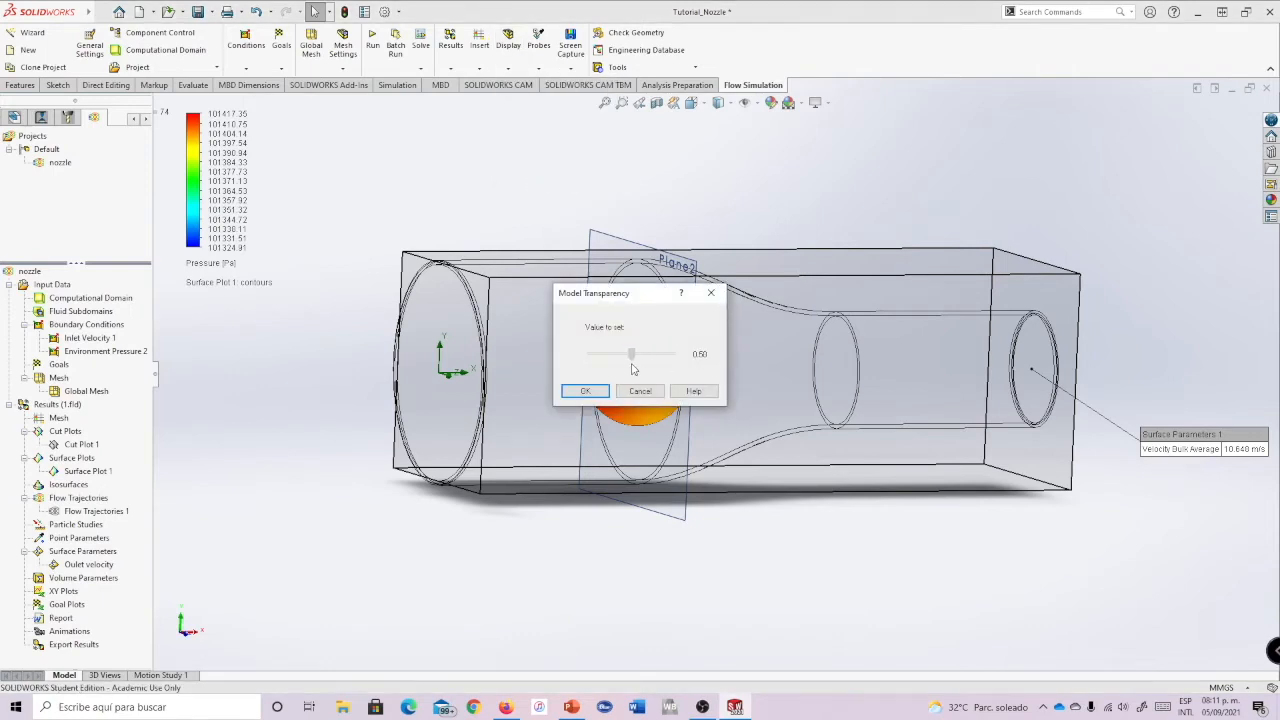
left_click(604, 391)
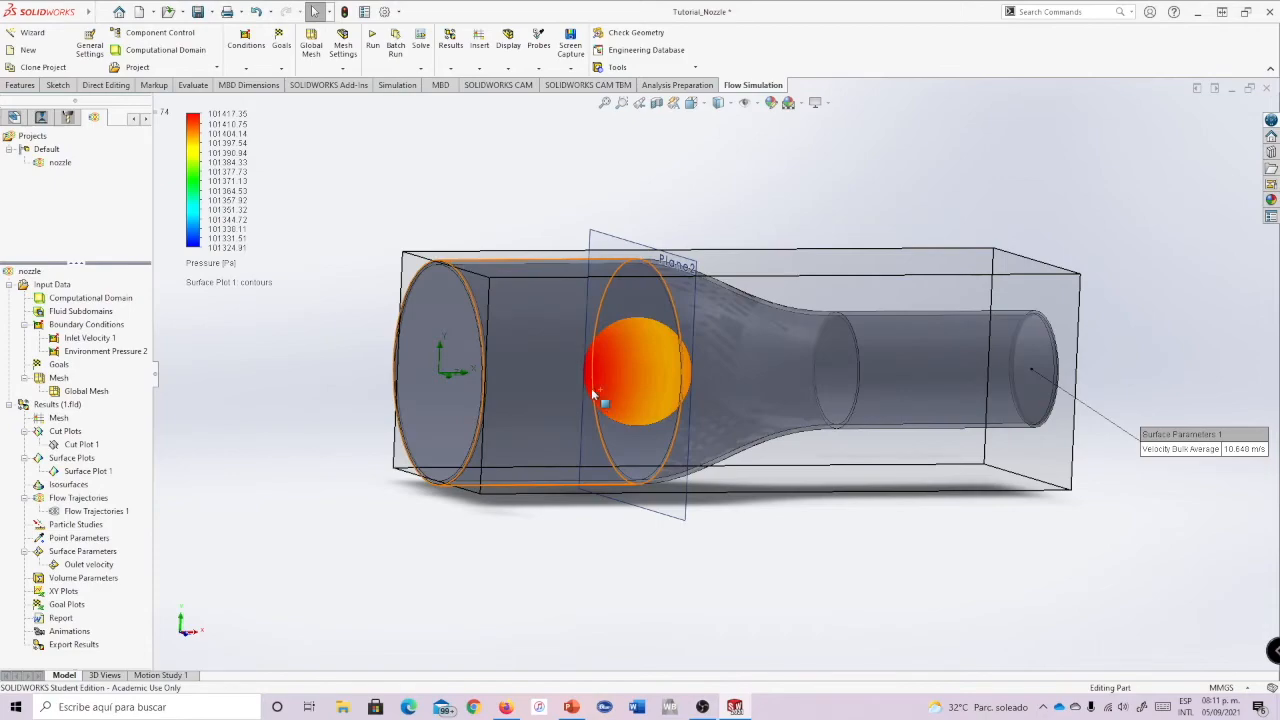
- Turn on lighting for the result plots and view the shaded sphere inside the nozzle
mouse_move(737, 206)
middle_mouse_down()
mouse_move(785, 213)
mouse_move(677, 203)
mouse_move(817, 223)
mouse_move(703, 206)
mouse_move(726, 231)
mouse_move(700, 226)
middle_mouse_up()
left_click(510, 70)
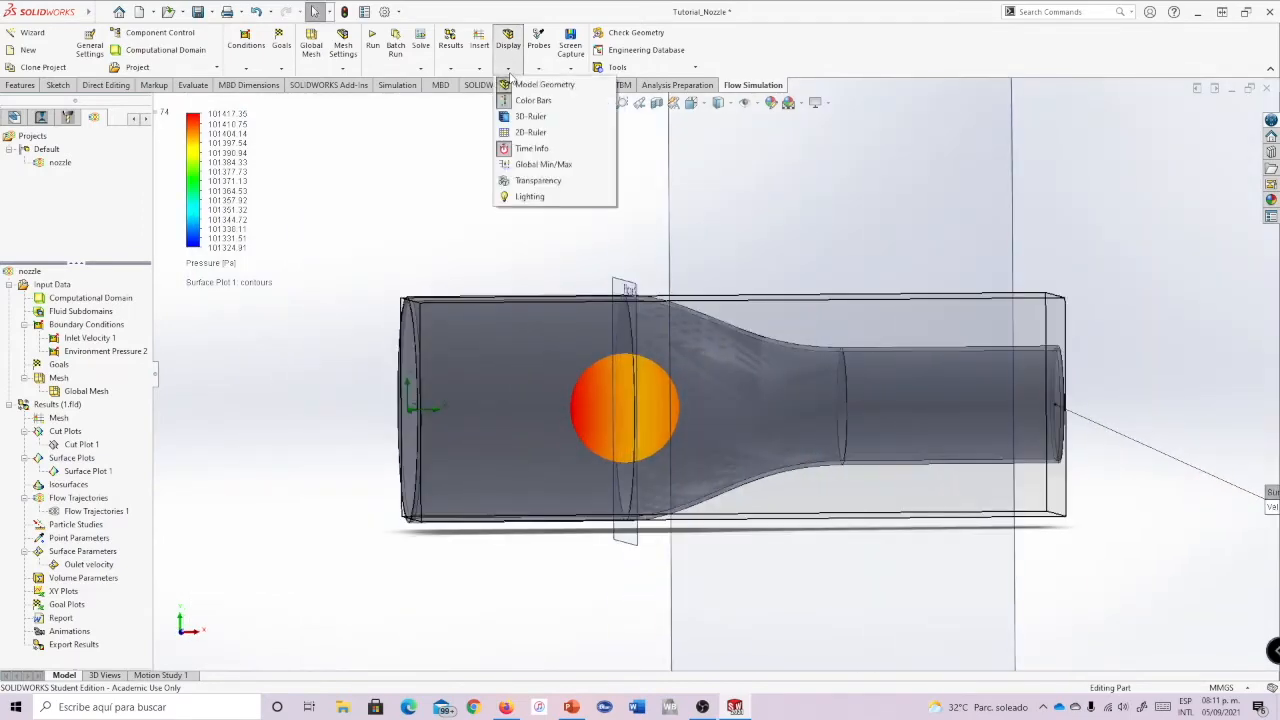
left_click(522, 199)
mouse_move(648, 247)
middle_mouse_down()
mouse_move(730, 268)
mouse_move(704, 254)
mouse_move(698, 280)
mouse_move(663, 234)
middle_mouse_up()
left_click(681, 252)
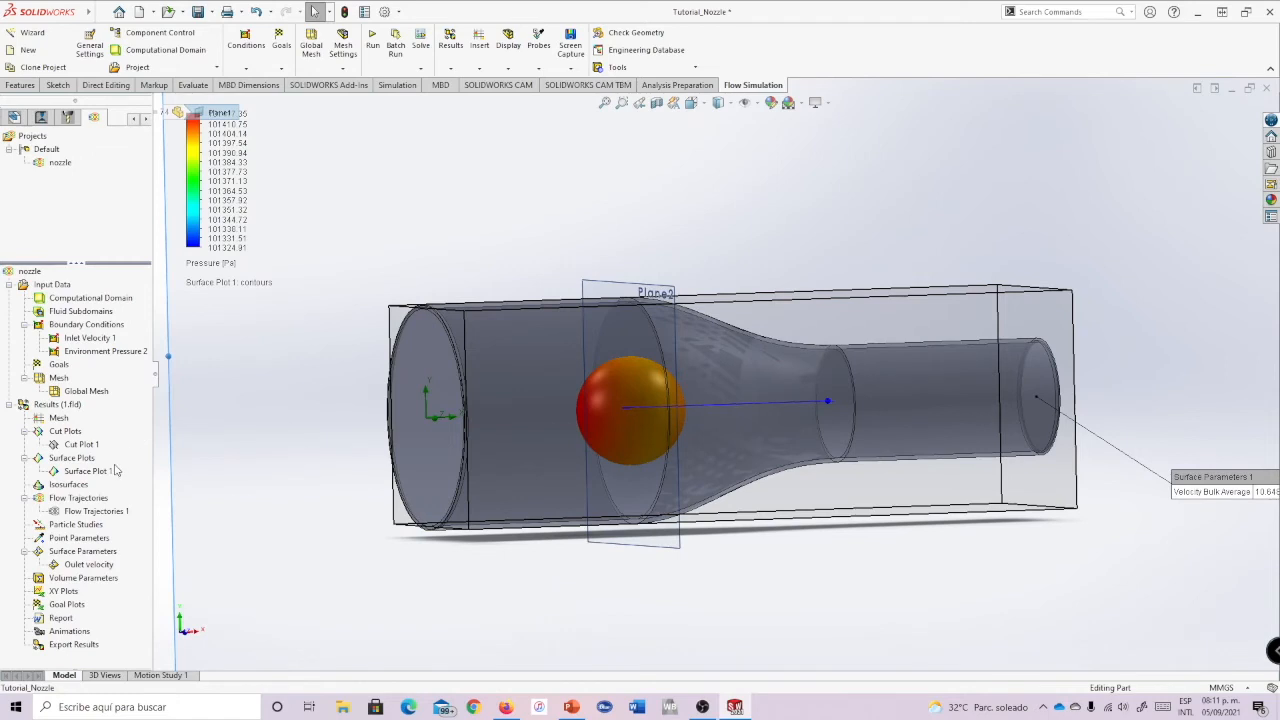
right_click(72, 460)
left_click(79, 469)
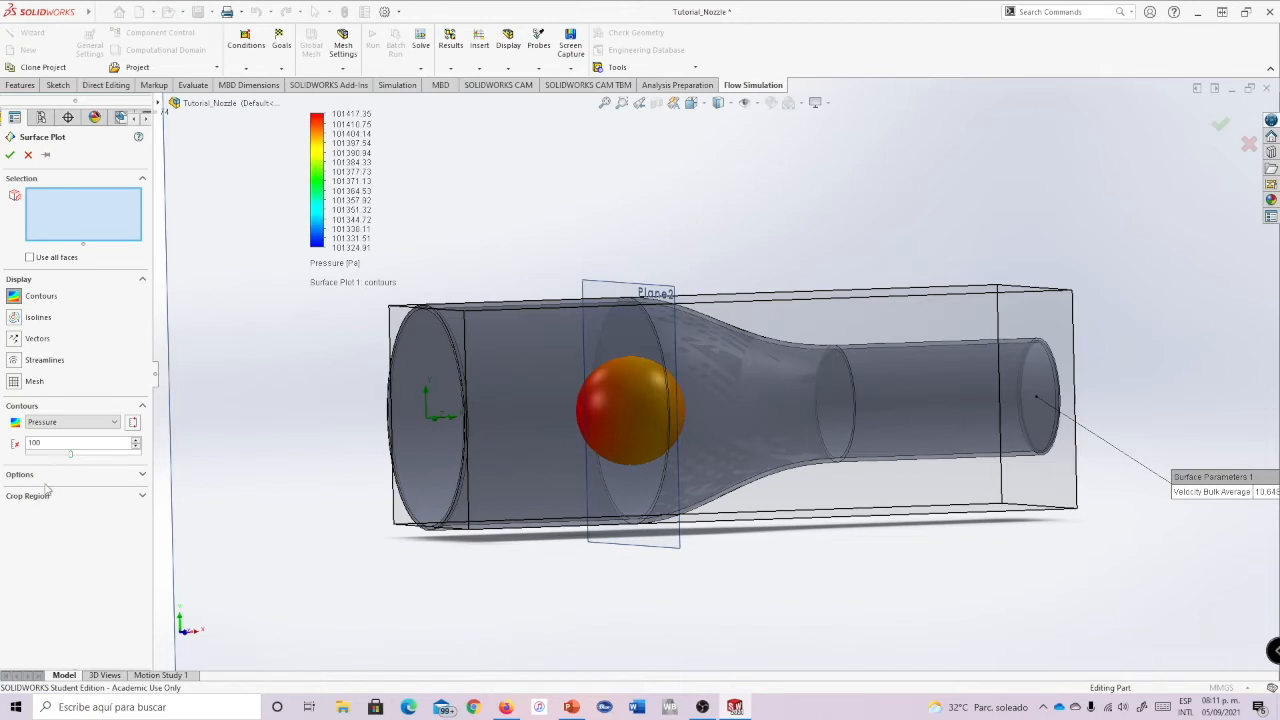
left_click(27, 155)
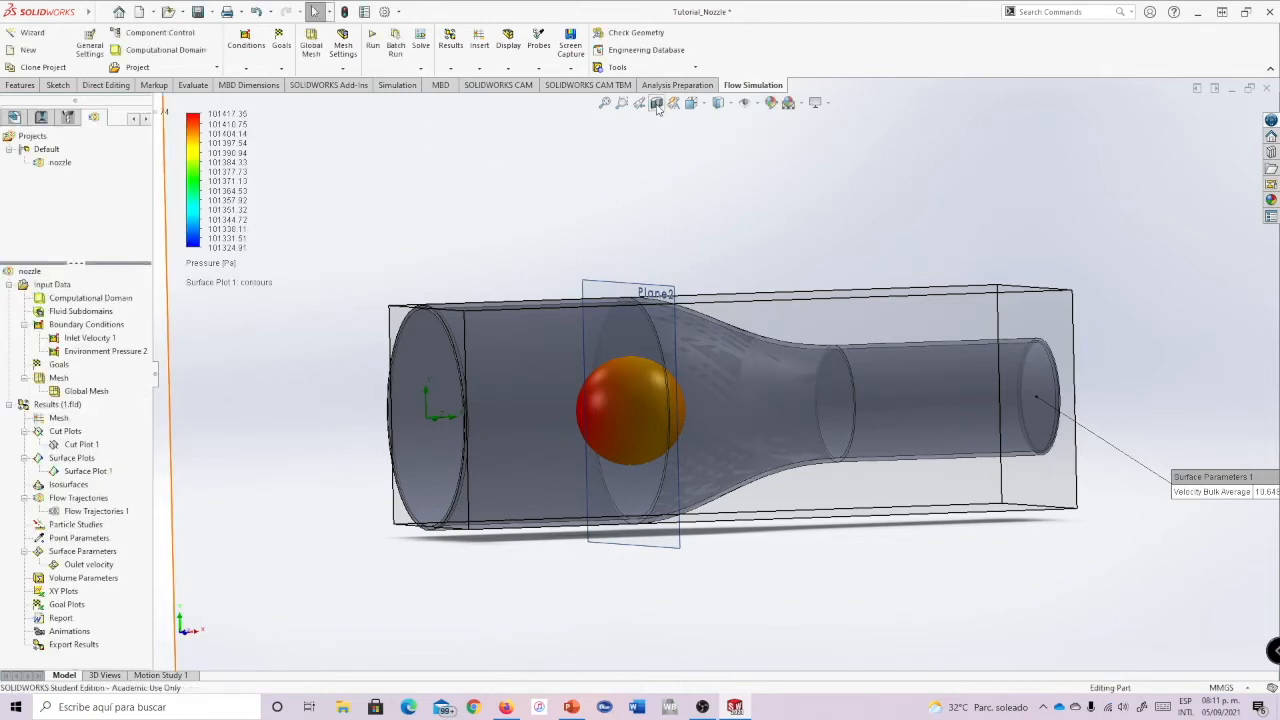
- Cut the nozzle open with a section view to expose the duct's inner walls
left_click(656, 104)
left_click(12, 155)
middle_click_drag(680, 240, 620, 255)
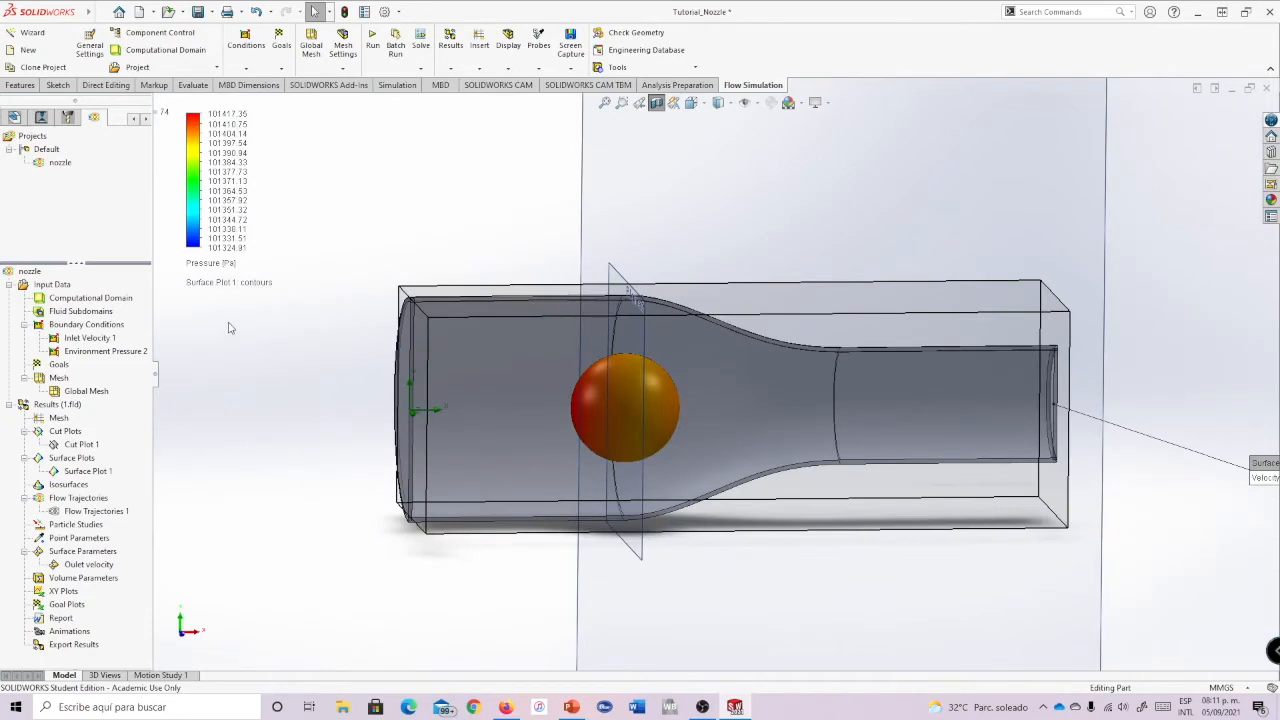
- Insert a surface plot on the duct's three inner wall faces showing Pressure contours with 100 levels
left_click(68, 470)
right_click(70, 470)
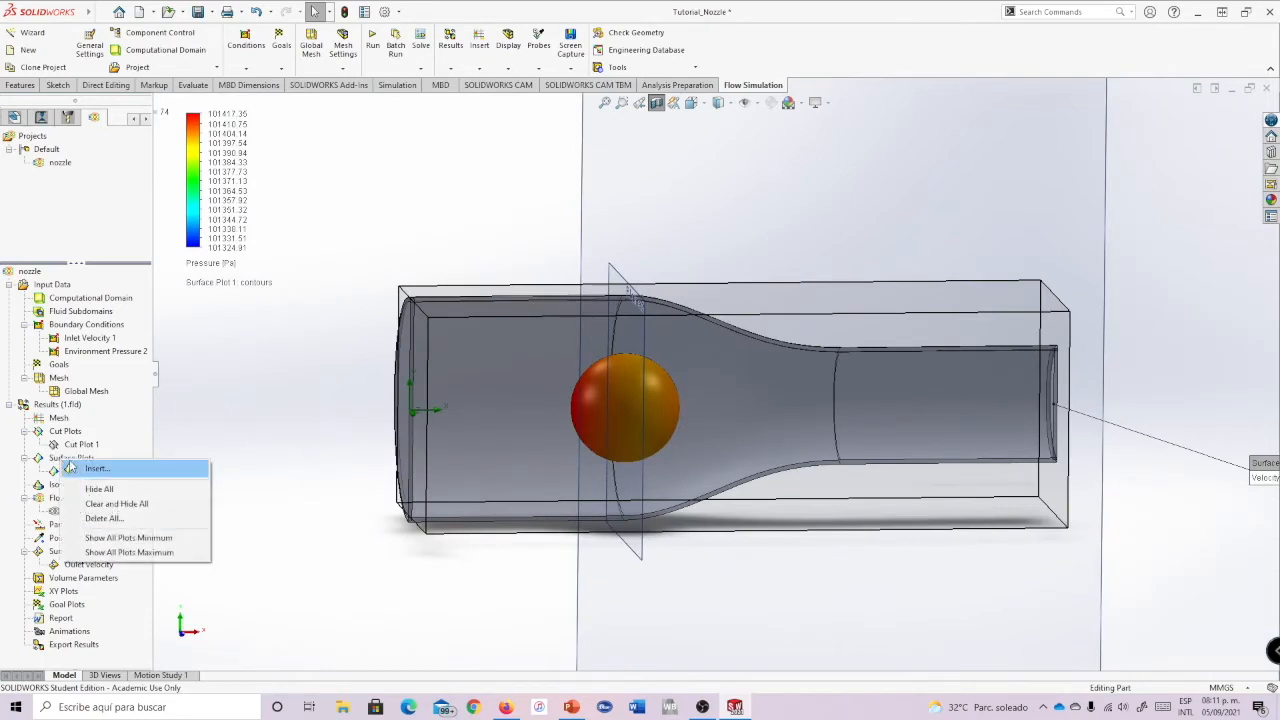
left_click(80, 472)
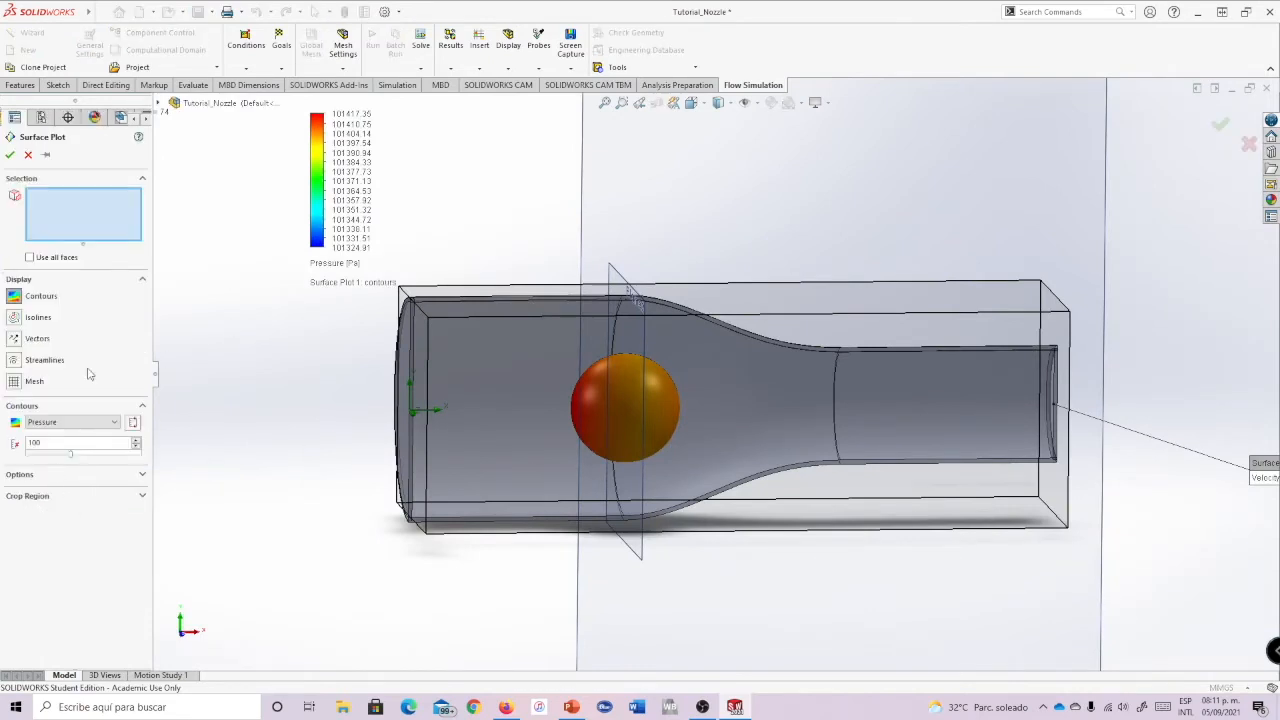
middle_click_drag(652, 385, 550, 222)
left_click(527, 426)
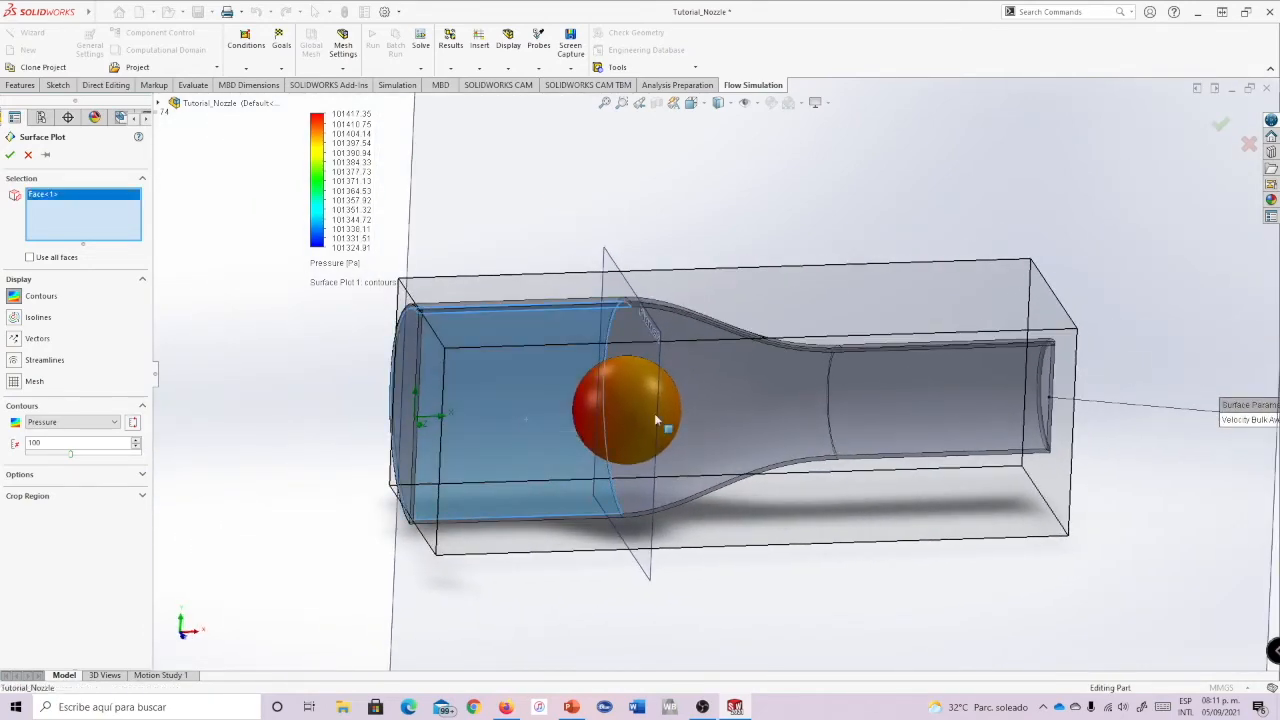
left_click(720, 426)
left_click(870, 420)
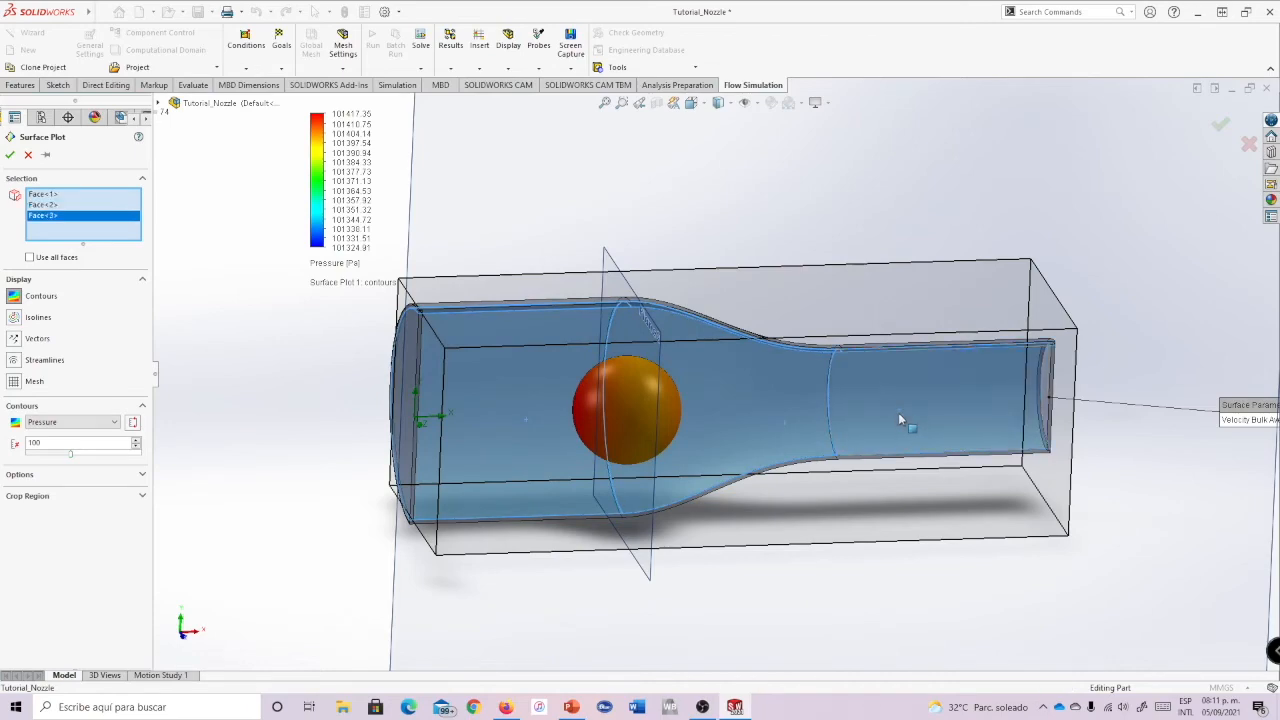
mouse_move(673, 244)
middle_mouse_down()
mouse_move(694, 263)
mouse_move(673, 244)
middle_mouse_up()
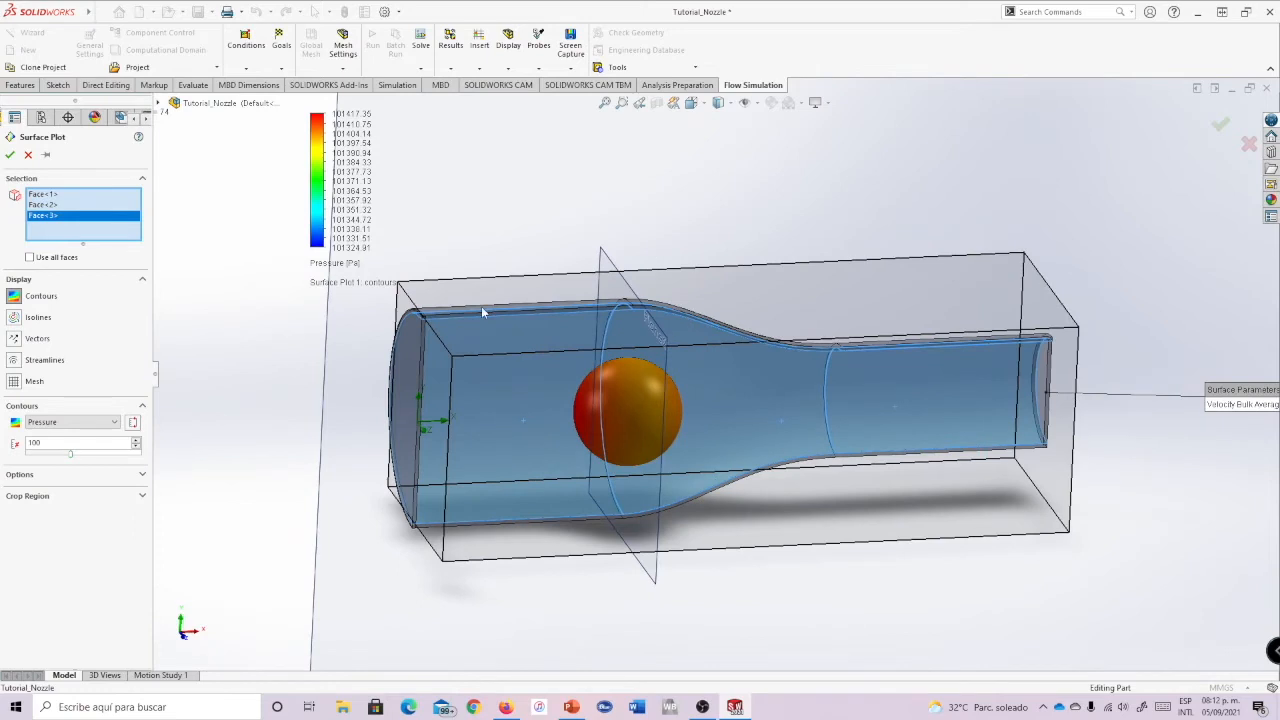
left_click(46, 445)
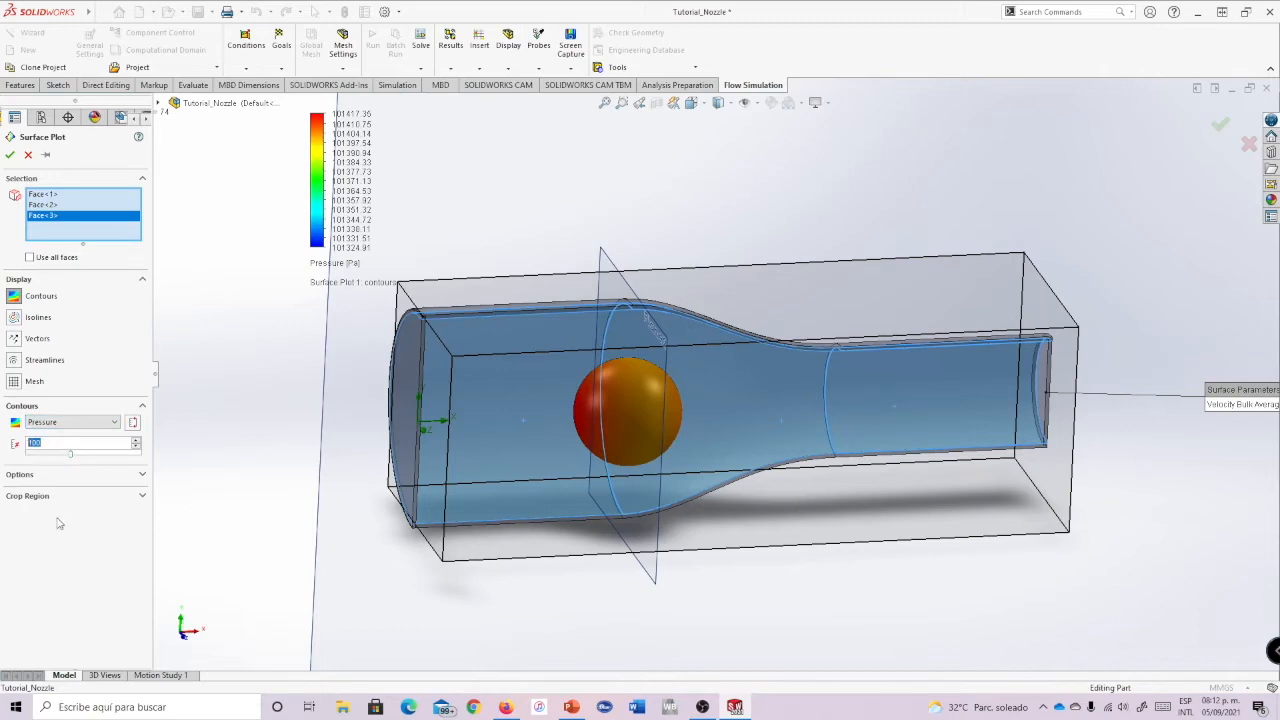
left_click(10, 156)
- Turn off the section view and make the model geometry more transparent around the duct's pressure plot
middle_click_drag(601, 425, 660, 129)
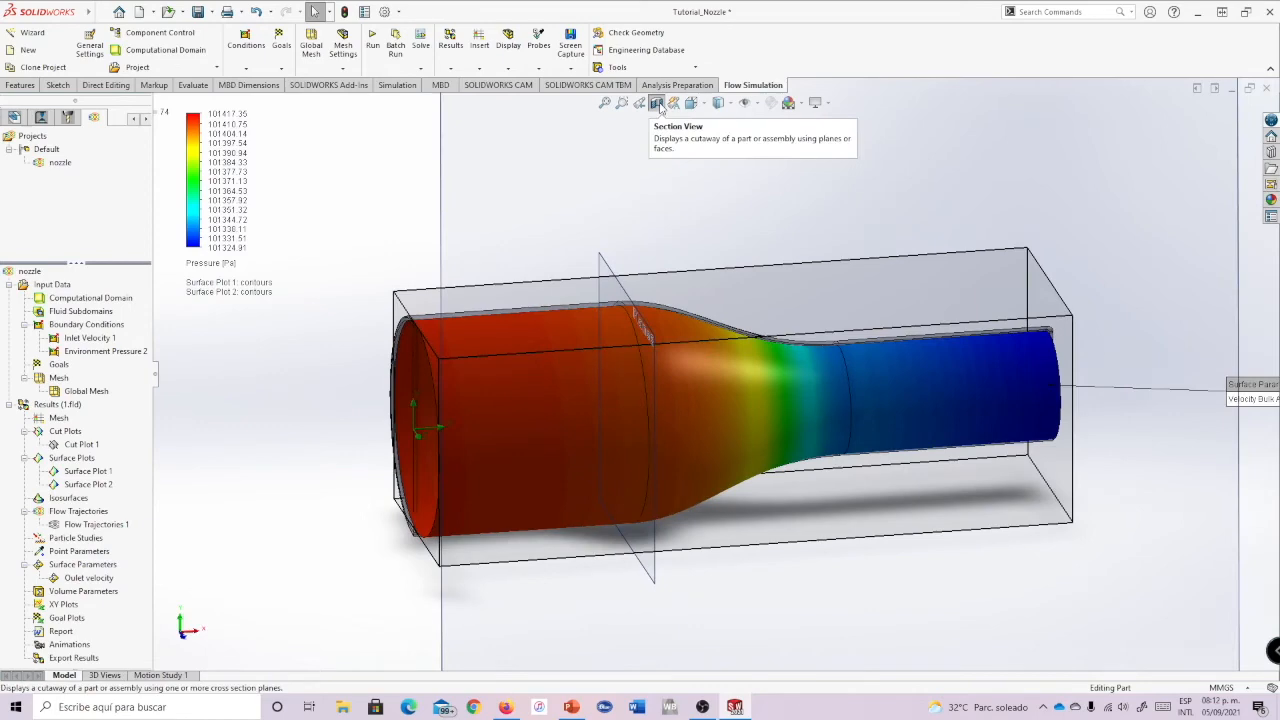
middle_click_drag(660, 210, 584, 145)
left_click(508, 68)
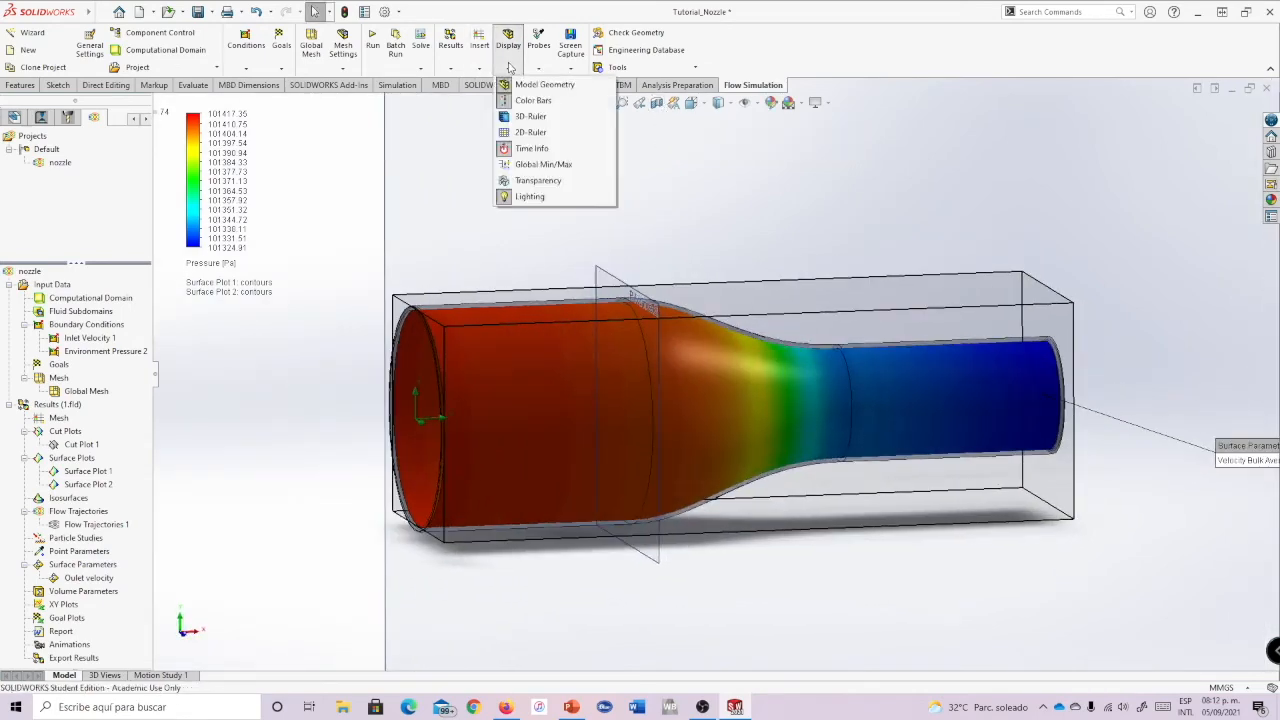
left_click(537, 180)
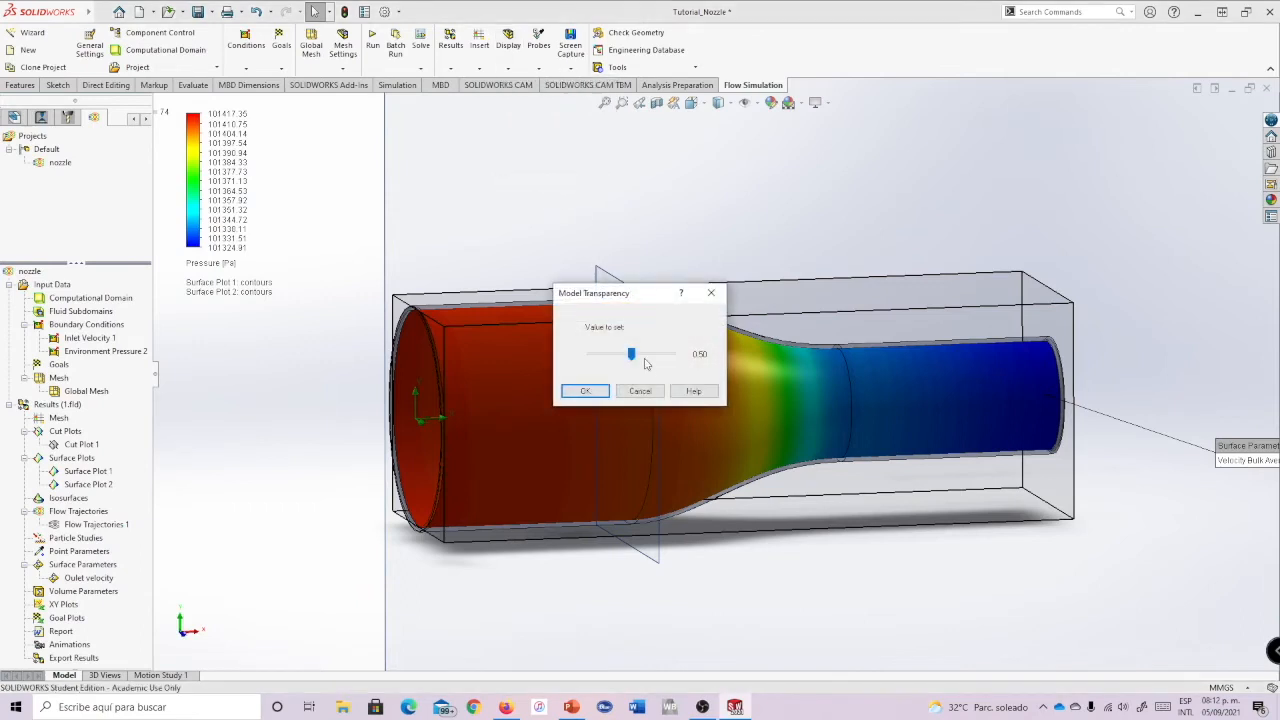
left_click(585, 391)
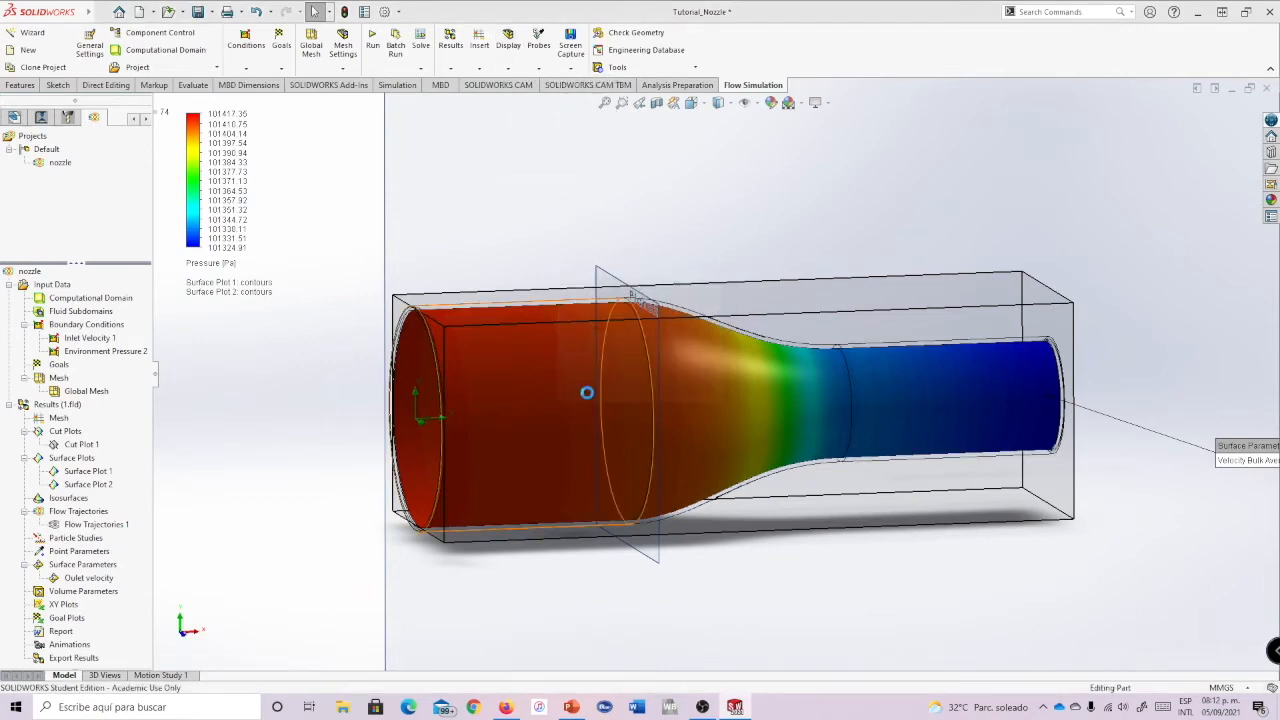
- Turn off lighting for the result plots and examine the pressure distribution on the duct walls from inlet to outlet
middle_click_drag(543, 229, 552, 231)
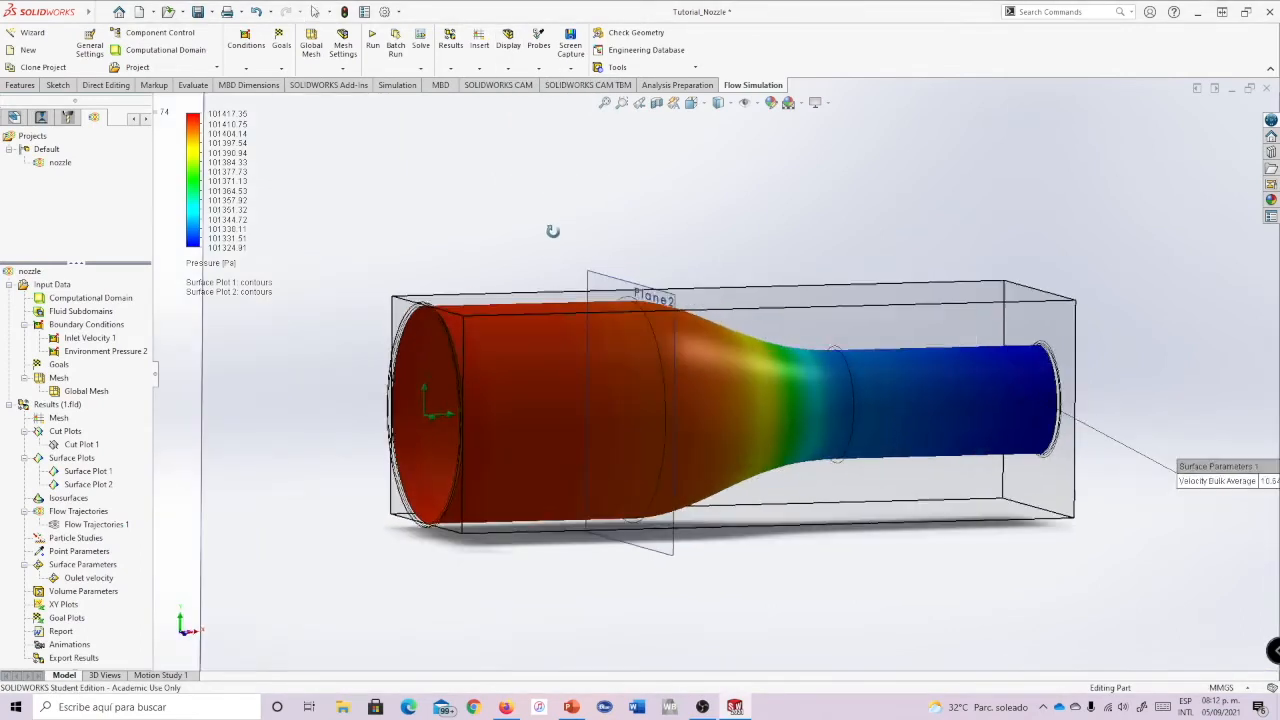
left_click(508, 68)
left_click(527, 199)
middle_click_drag(504, 248, 455, 238)
left_click(566, 267)
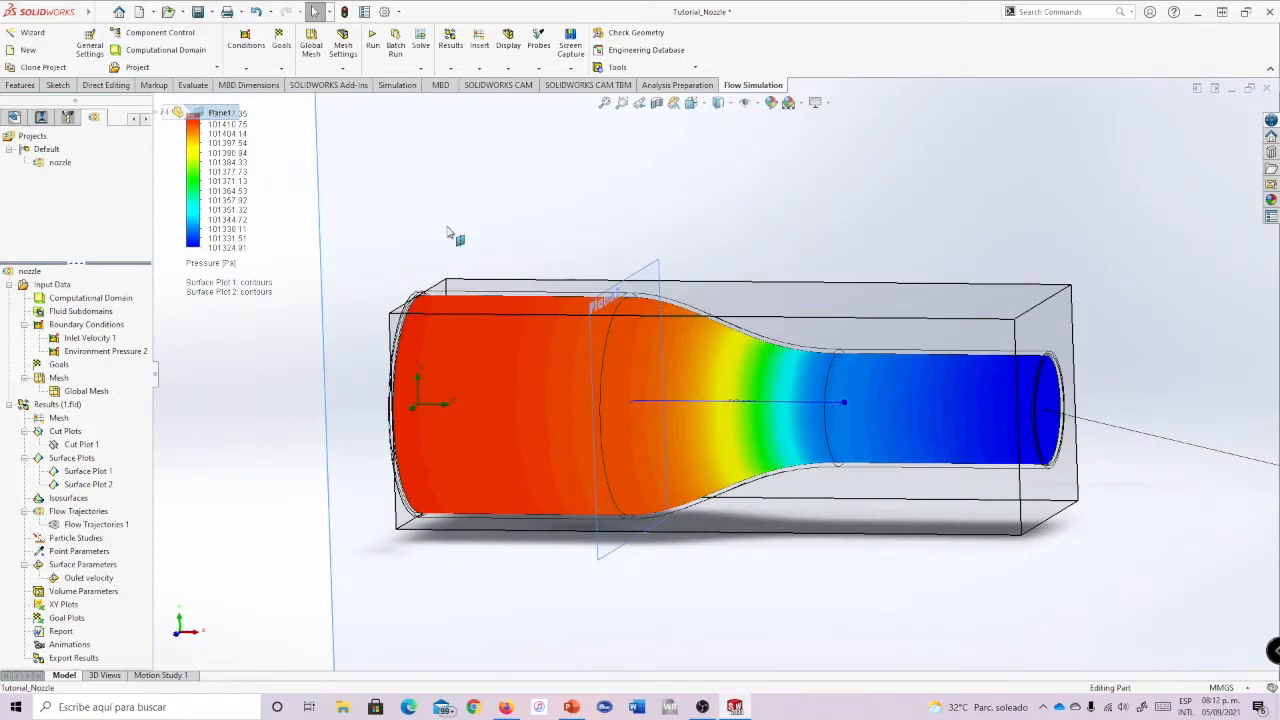
middle_click_drag(301, 232, 369, 283)
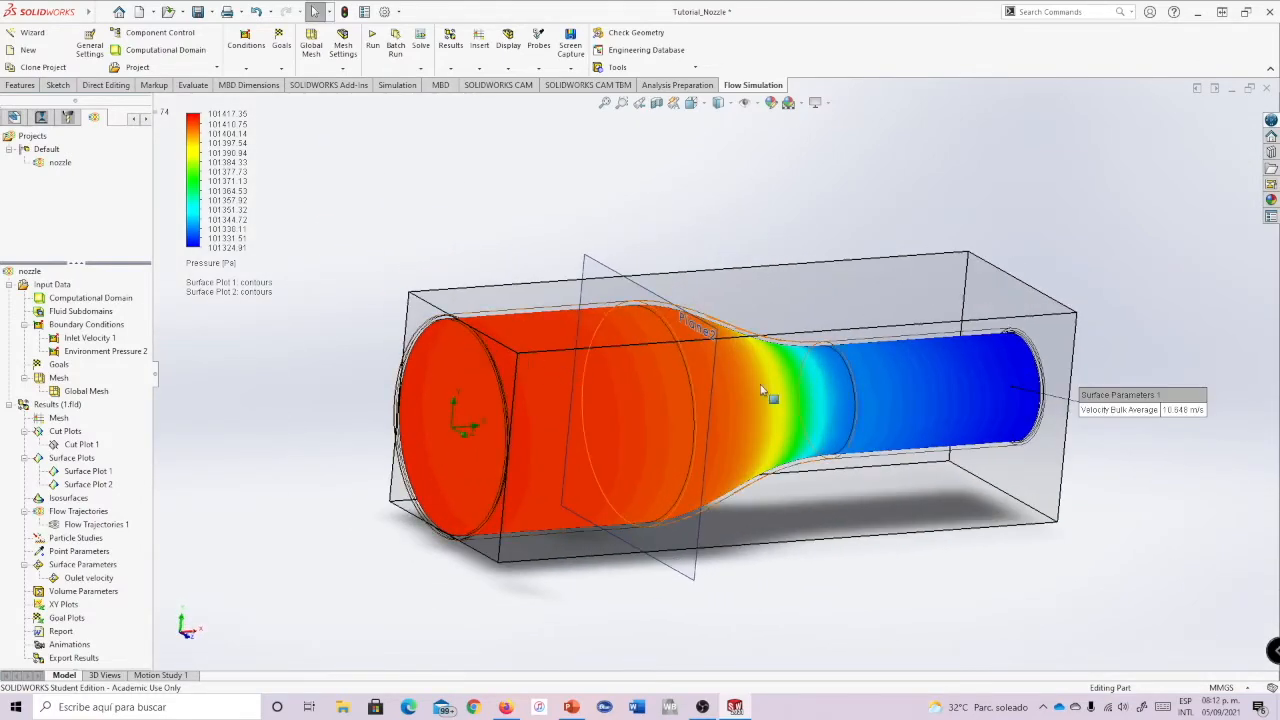
middle_click_drag(1099, 334, 609, 340)
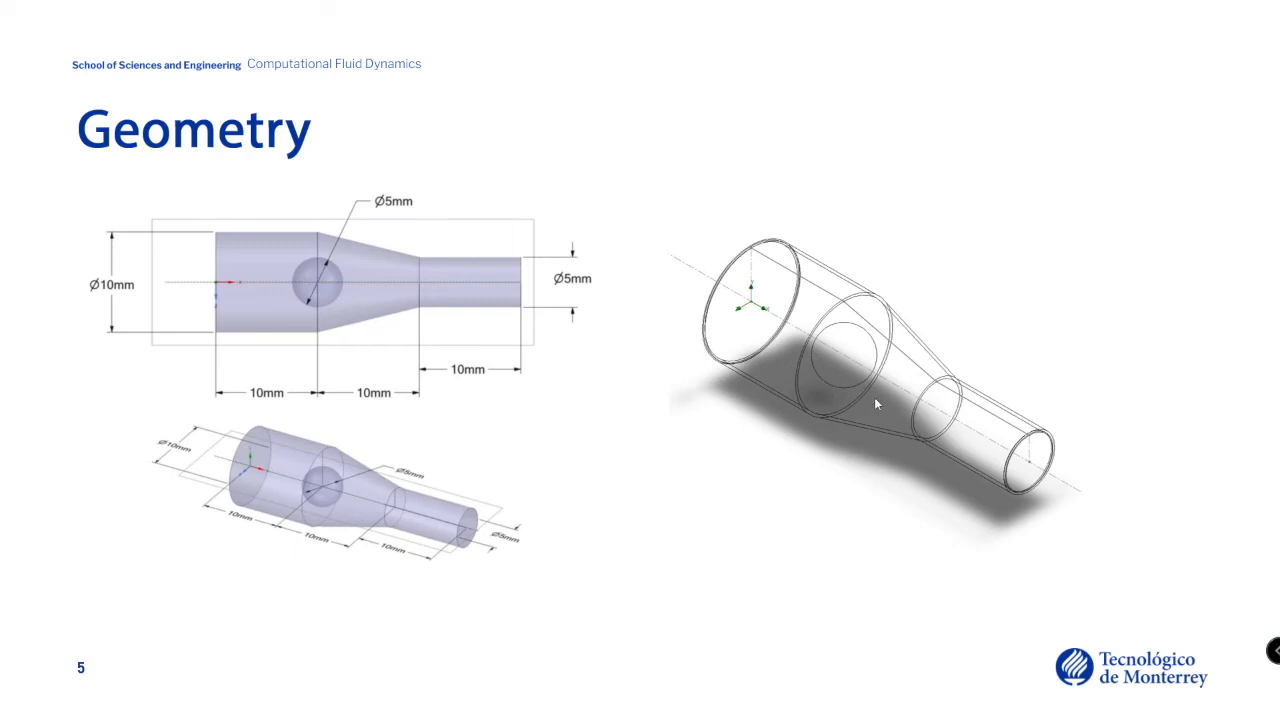
- Switch to SOLIDWORKS and create a new part, consulting the nozzle dimensions on the Geometry slide
key("alt+Tab")
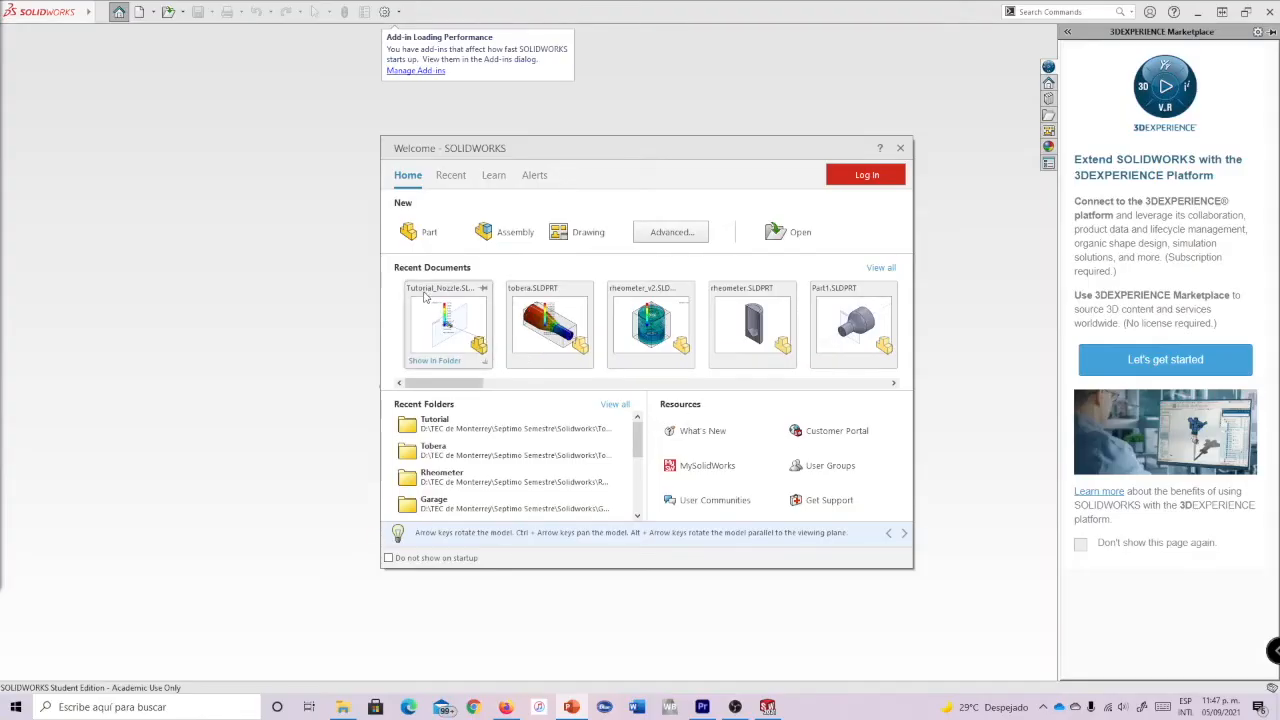
left_click(426, 232)
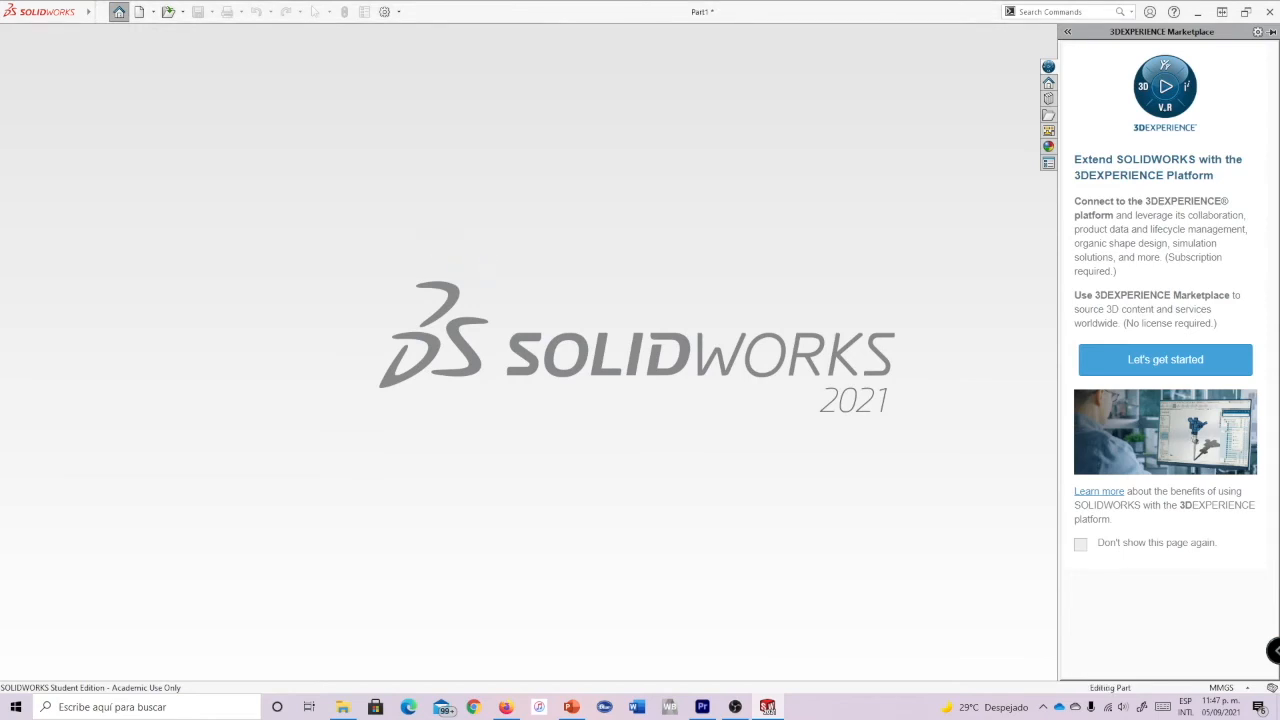
key("alt+Tab")
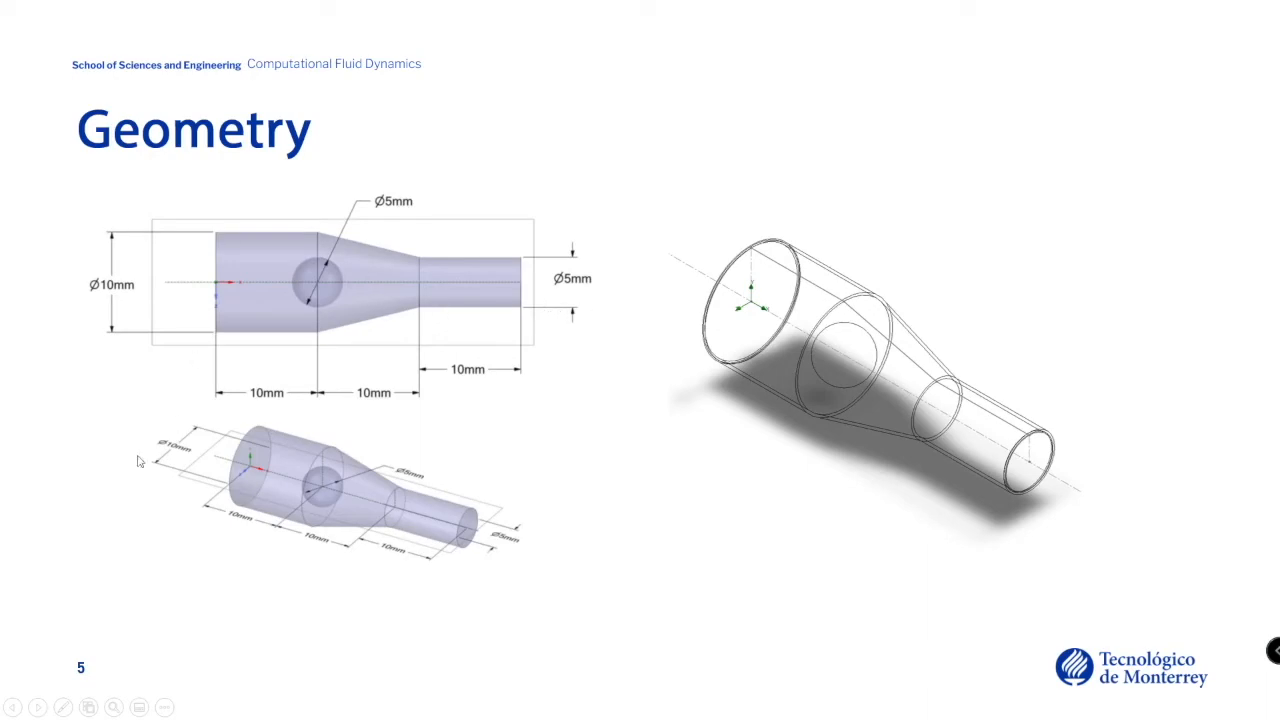
key("alt+Tab")
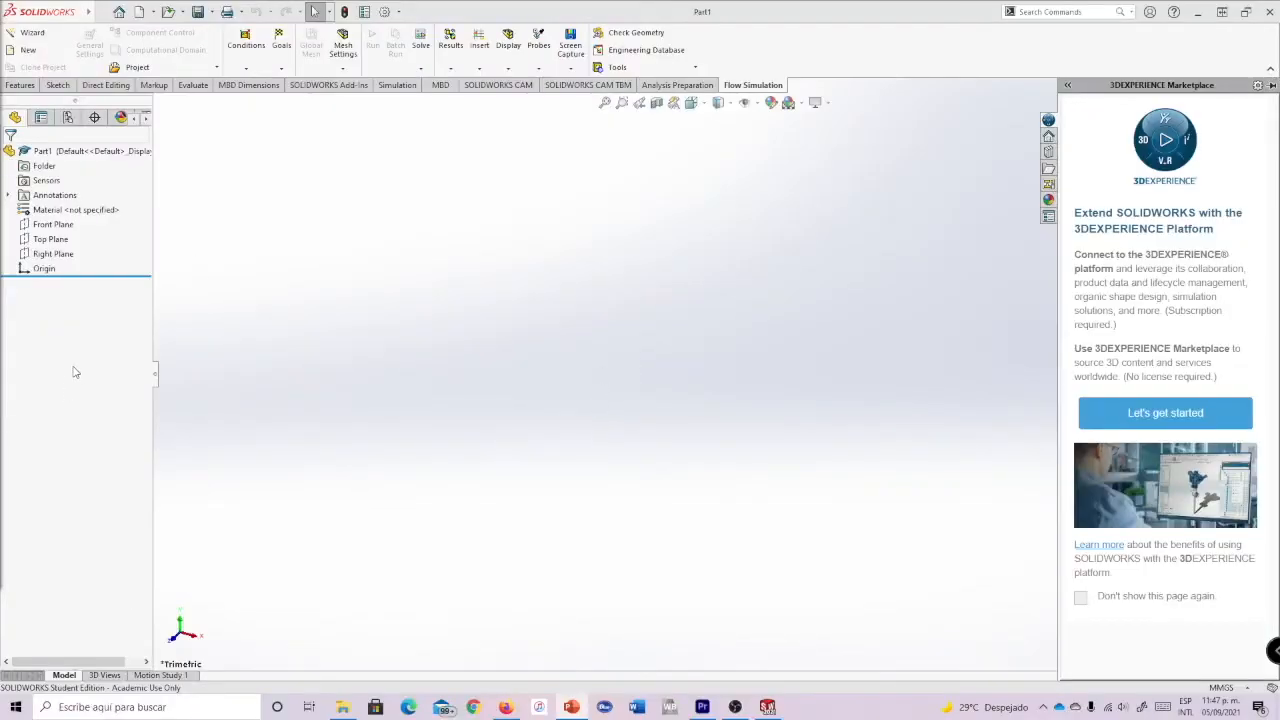
- On the Front Plane, sketch a horizontal centerline from the origin and make it infinite in length
left_click(45, 229)
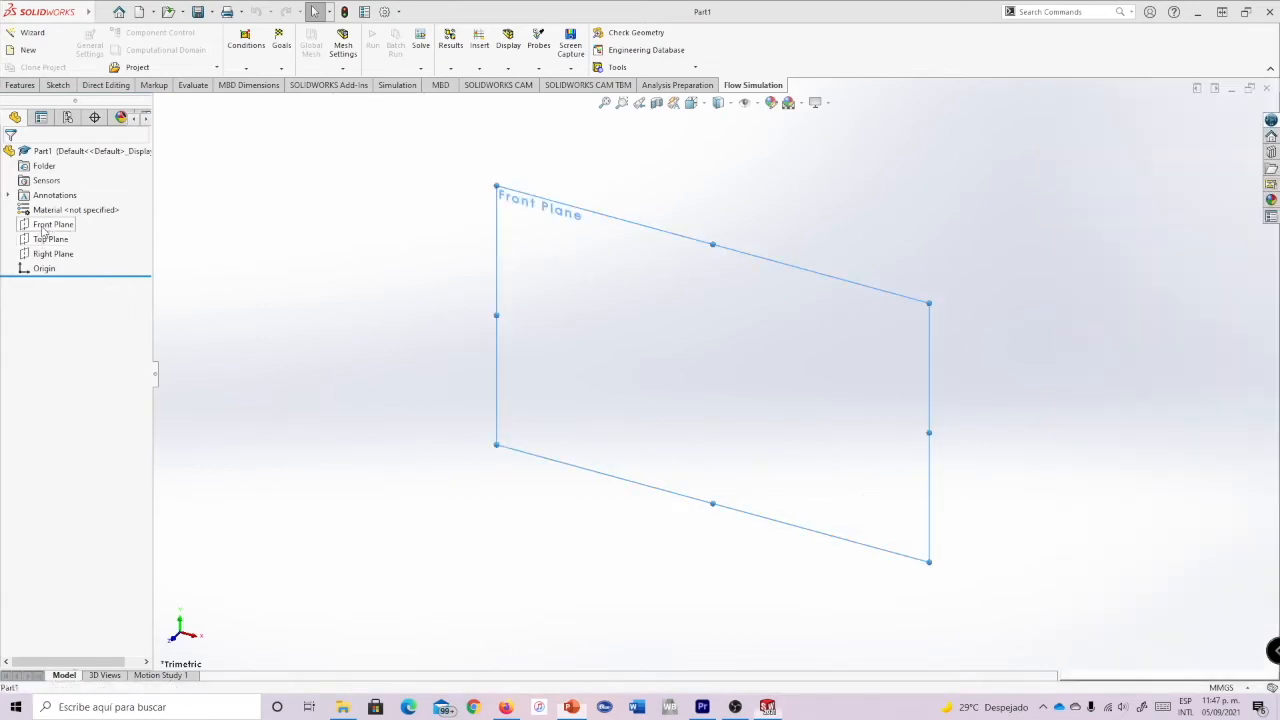
left_click(54, 207)
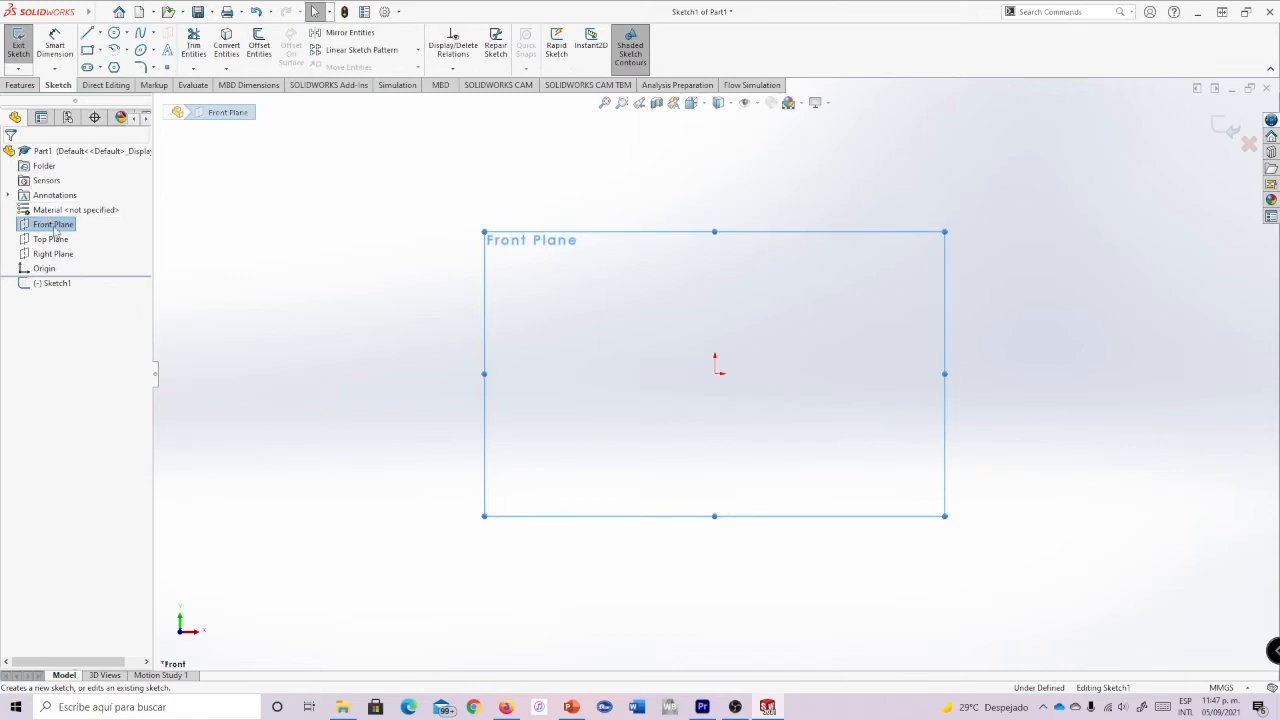
left_click(100, 35)
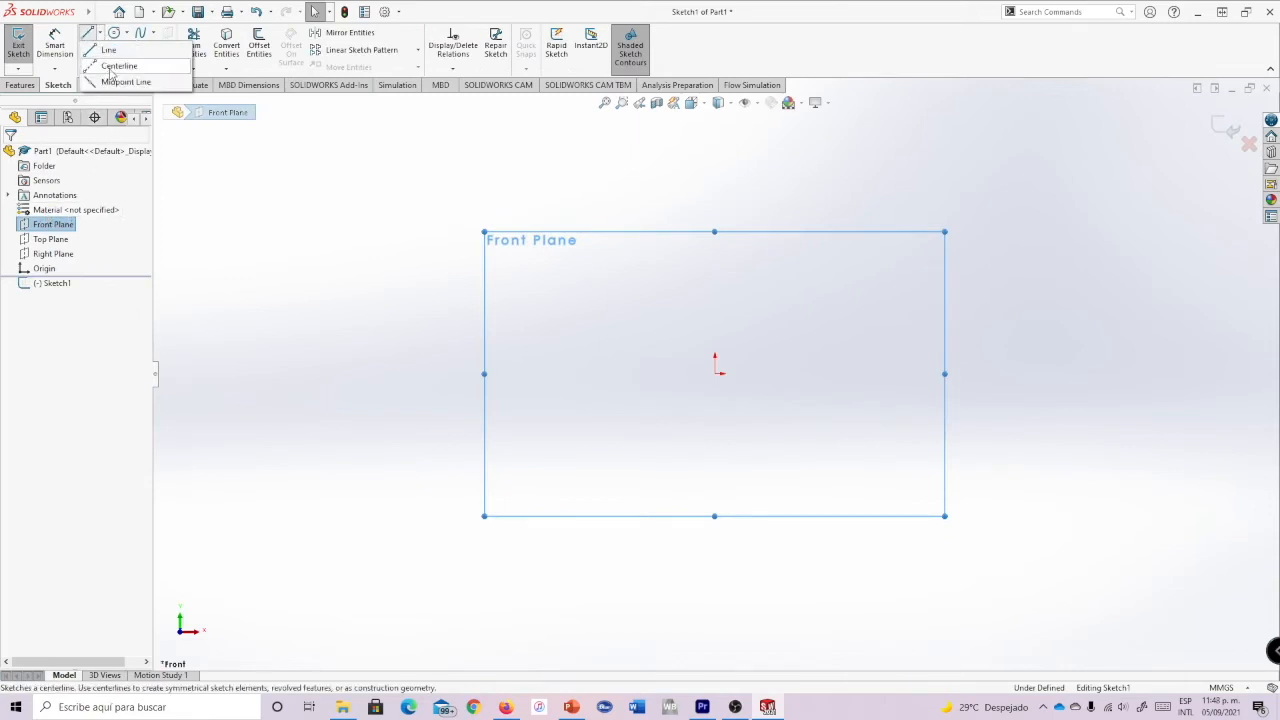
left_click(116, 67)
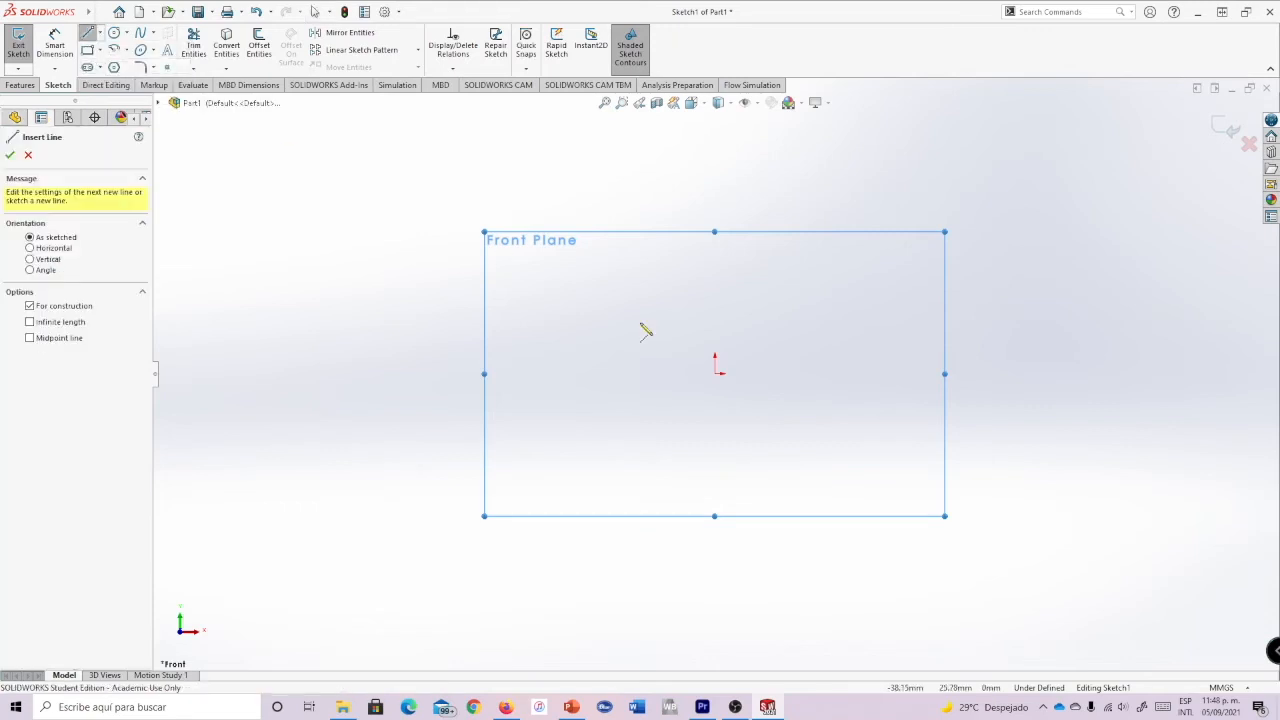
left_click(717, 373)
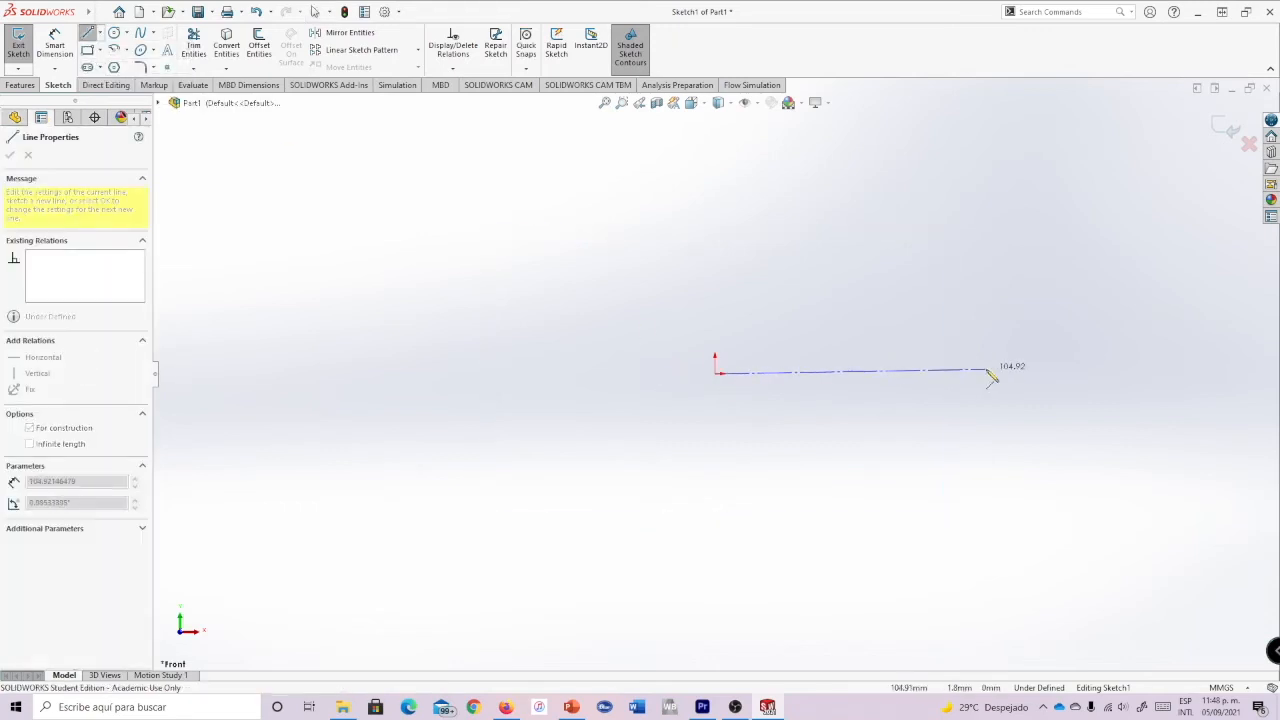
left_click(1051, 375)
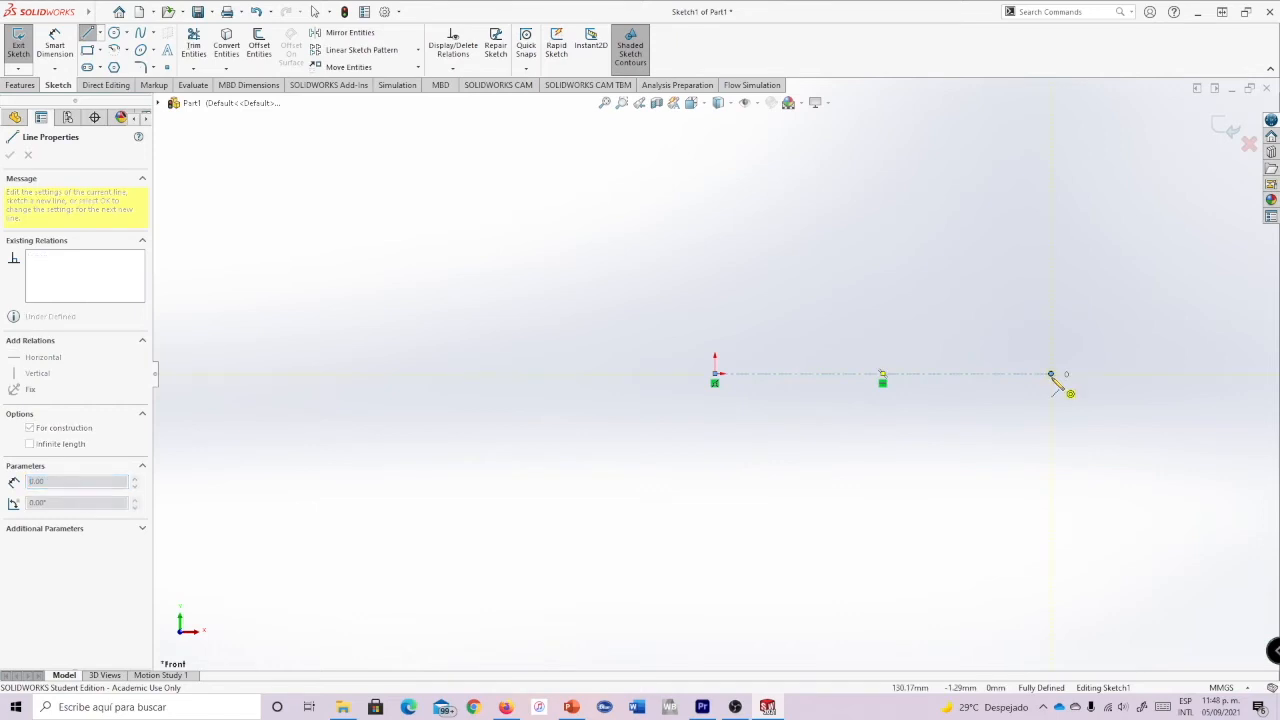
key("Escape")
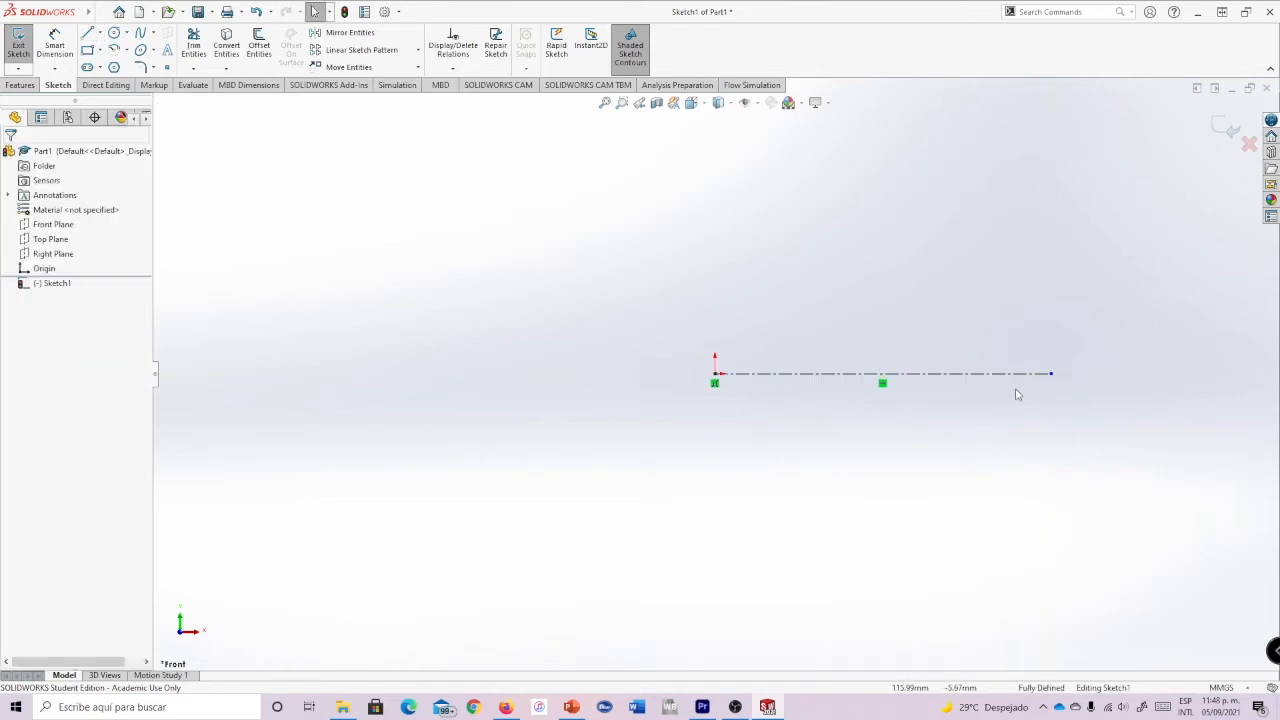
left_click(1010, 376)
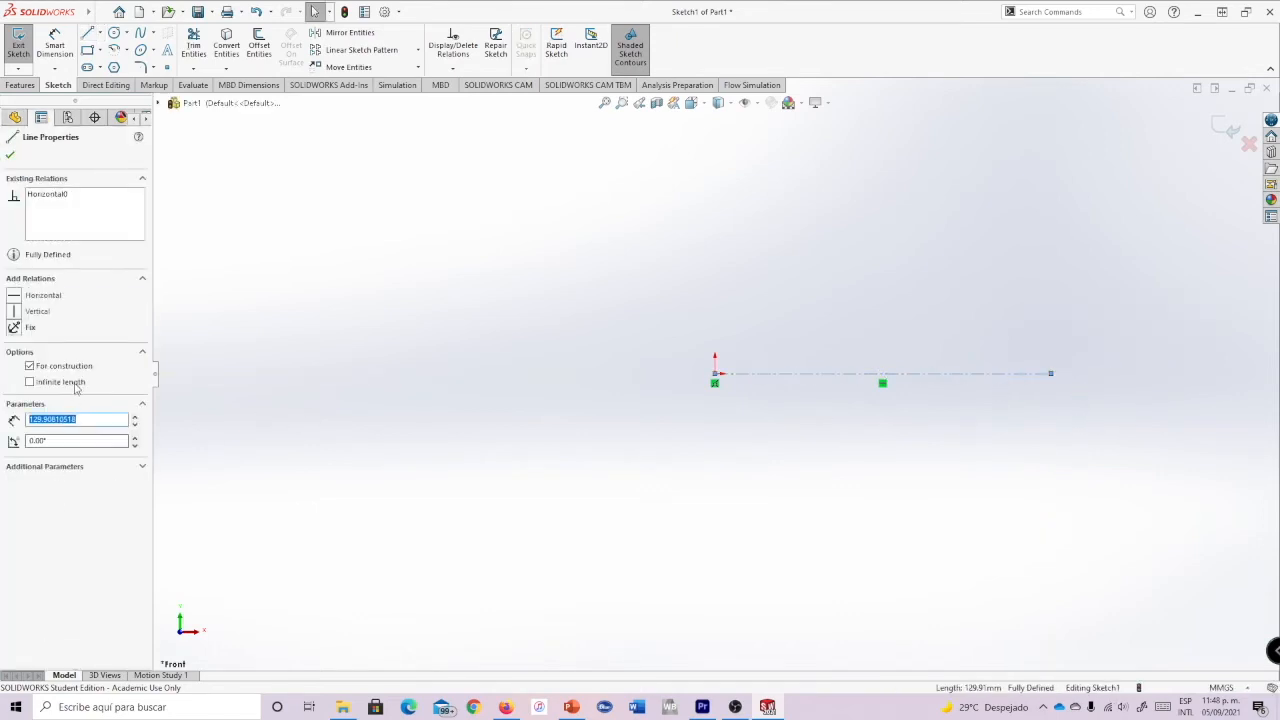
left_click(30, 383)
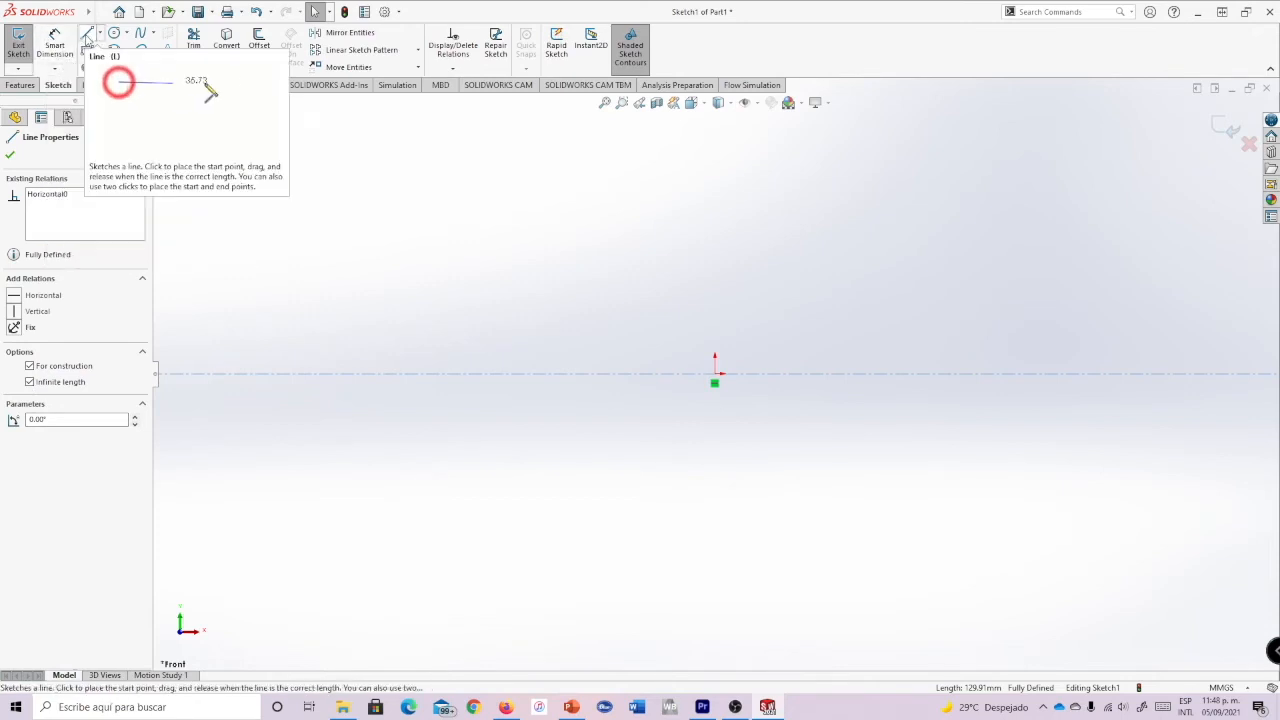
- Sketch the nozzle's tapering half profile from the origin, about 181 mm long and 47 mm high, and make both vertical end lines construction geometry
left_click(88, 36)
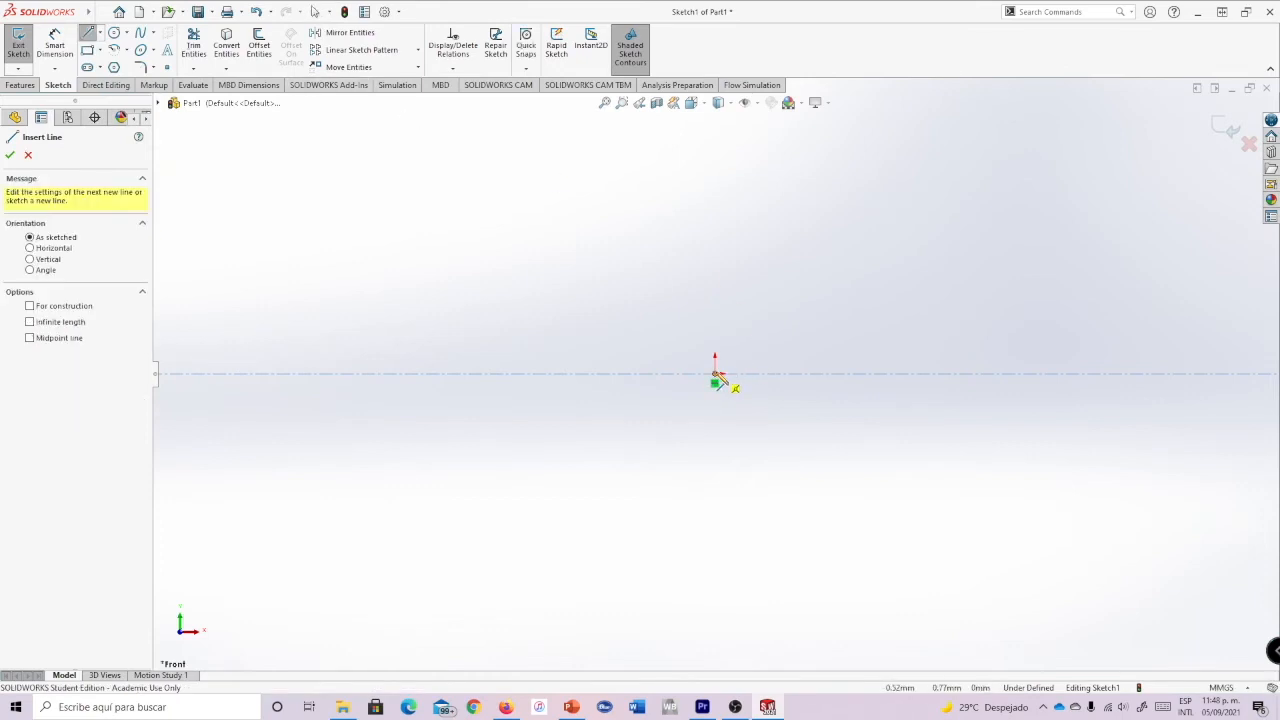
left_click(715, 374)
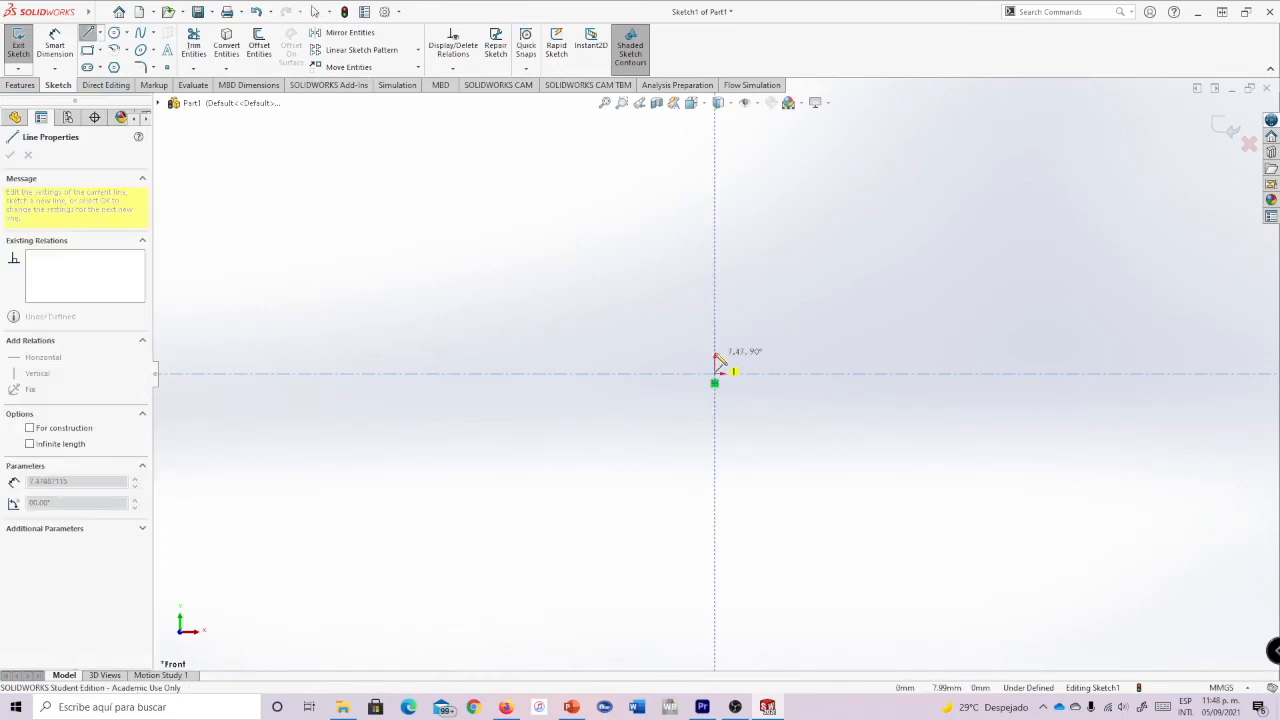
left_click(715, 253)
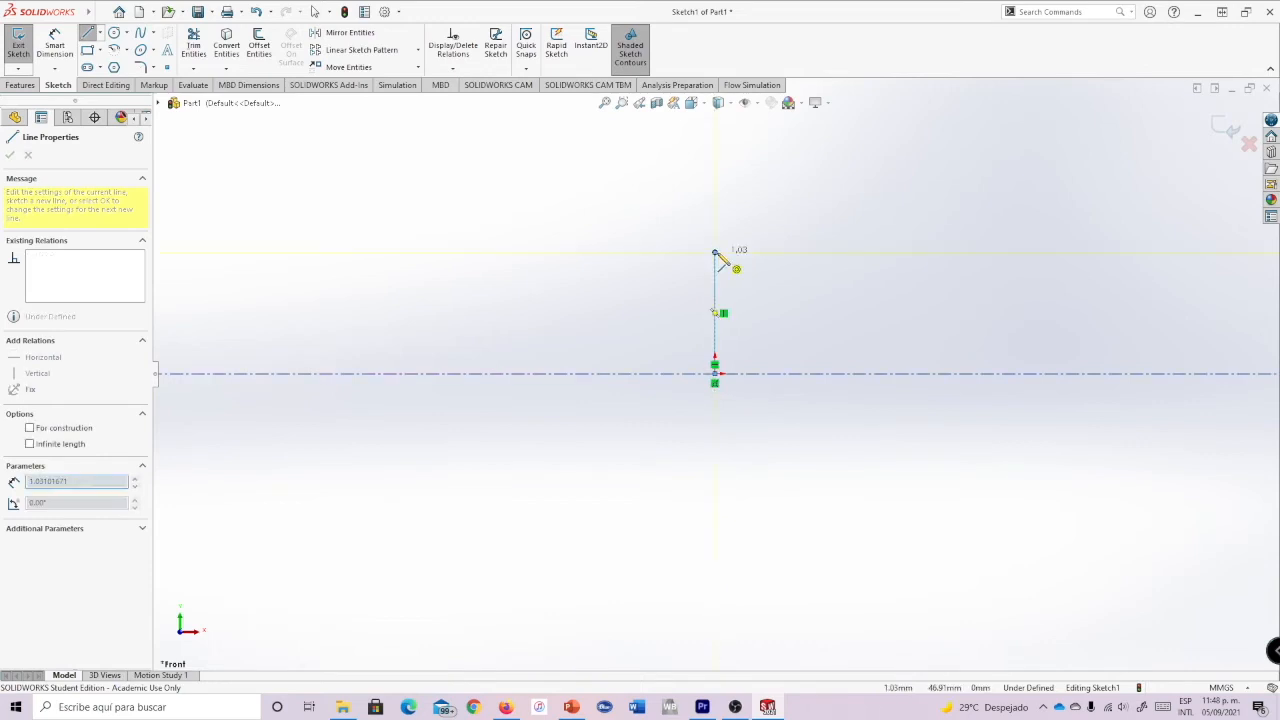
left_click(893, 252)
left_click(1036, 304)
left_click(1185, 305)
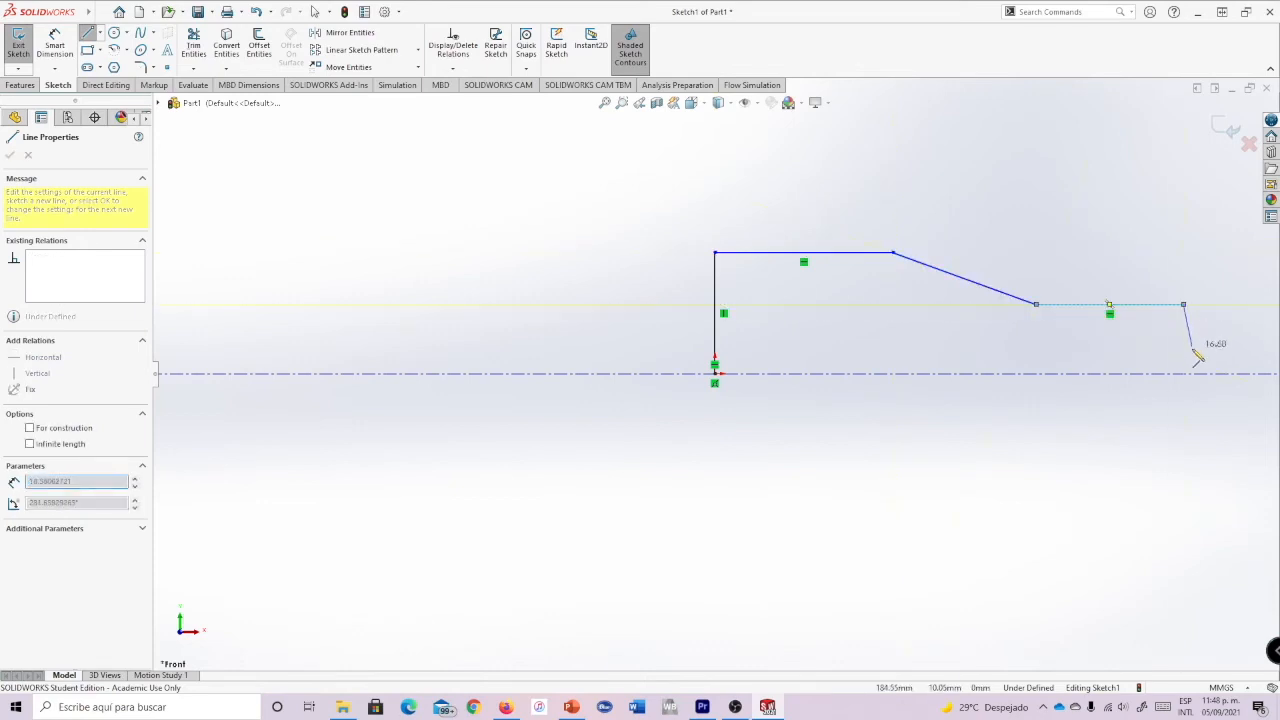
left_click(1184, 376)
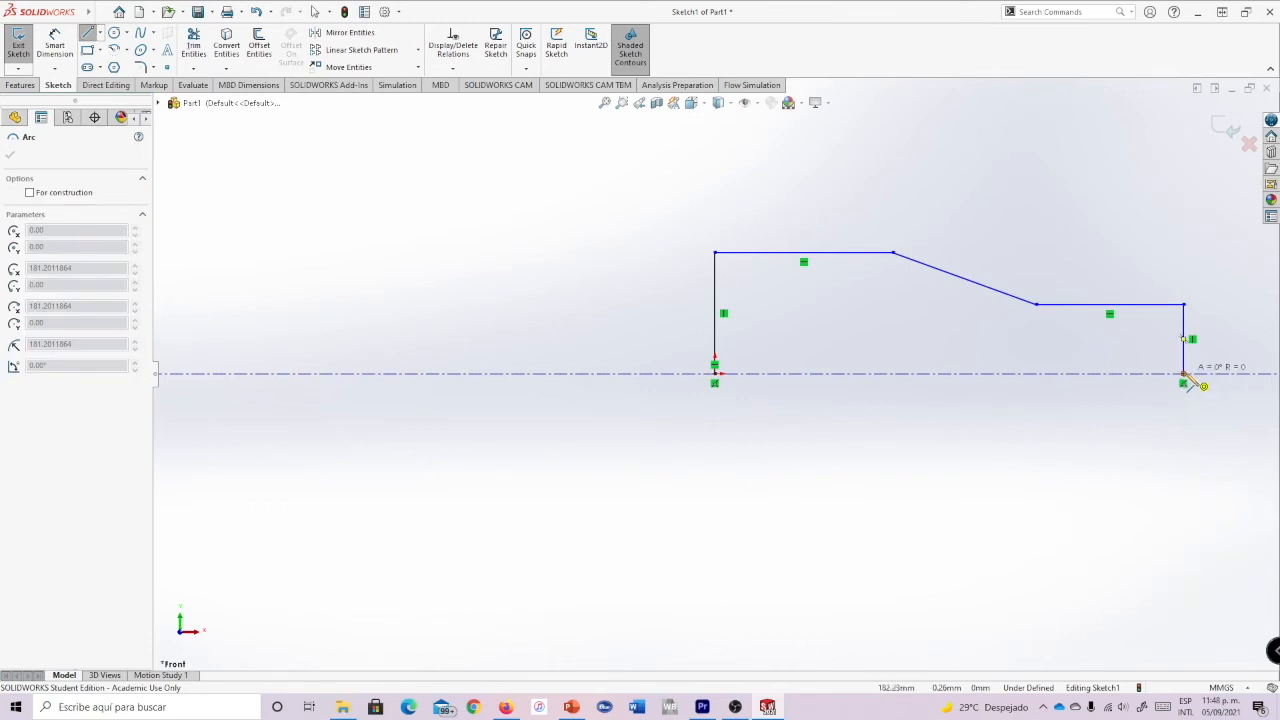
key("Escape")
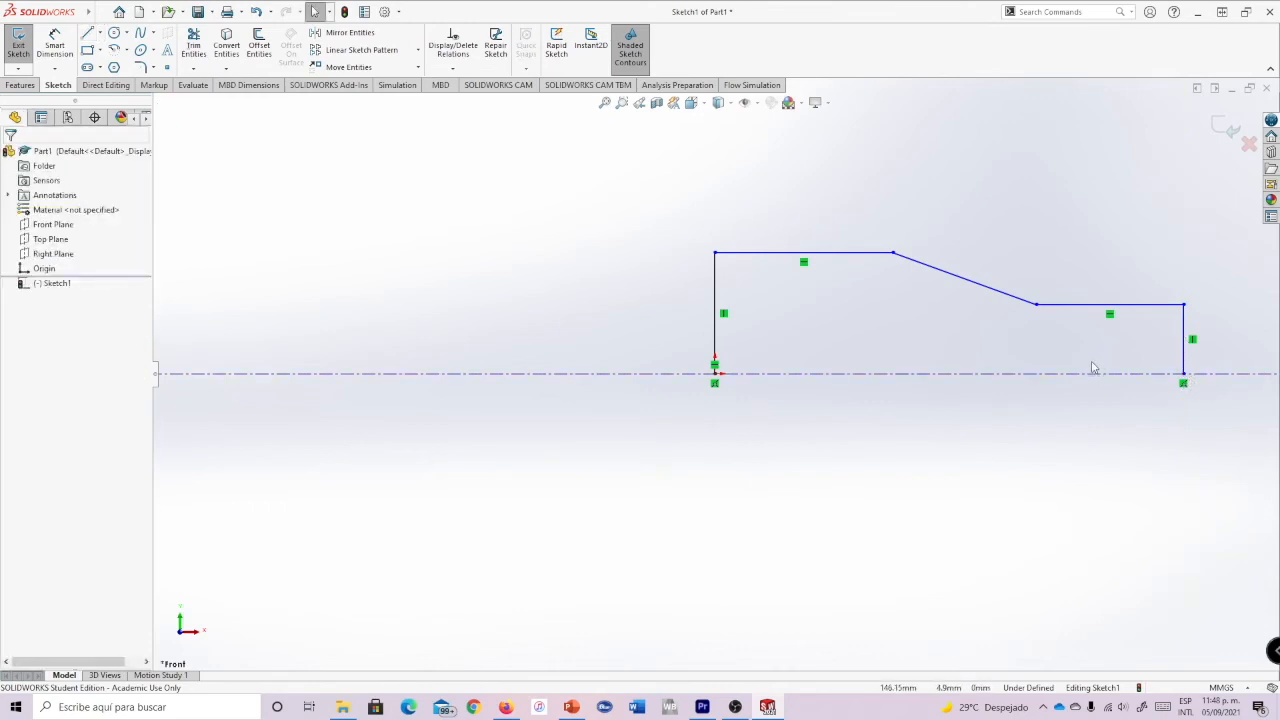
left_click(716, 306)
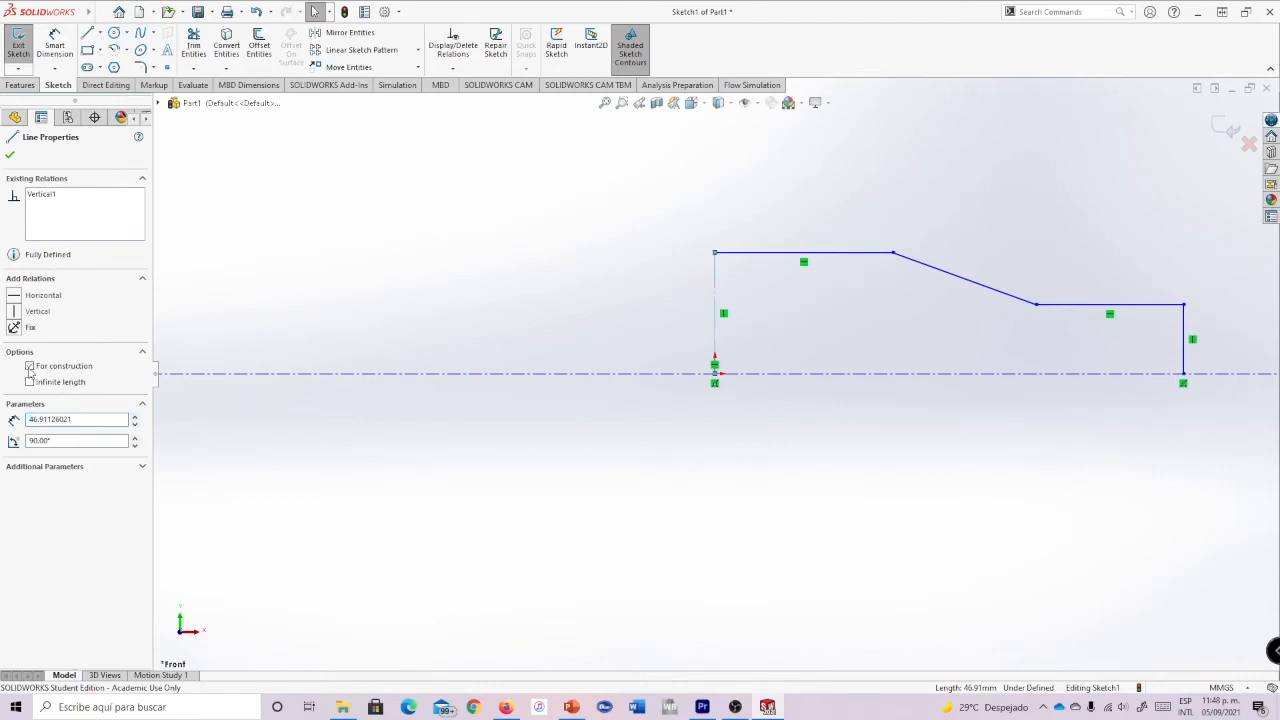
left_click(1186, 332)
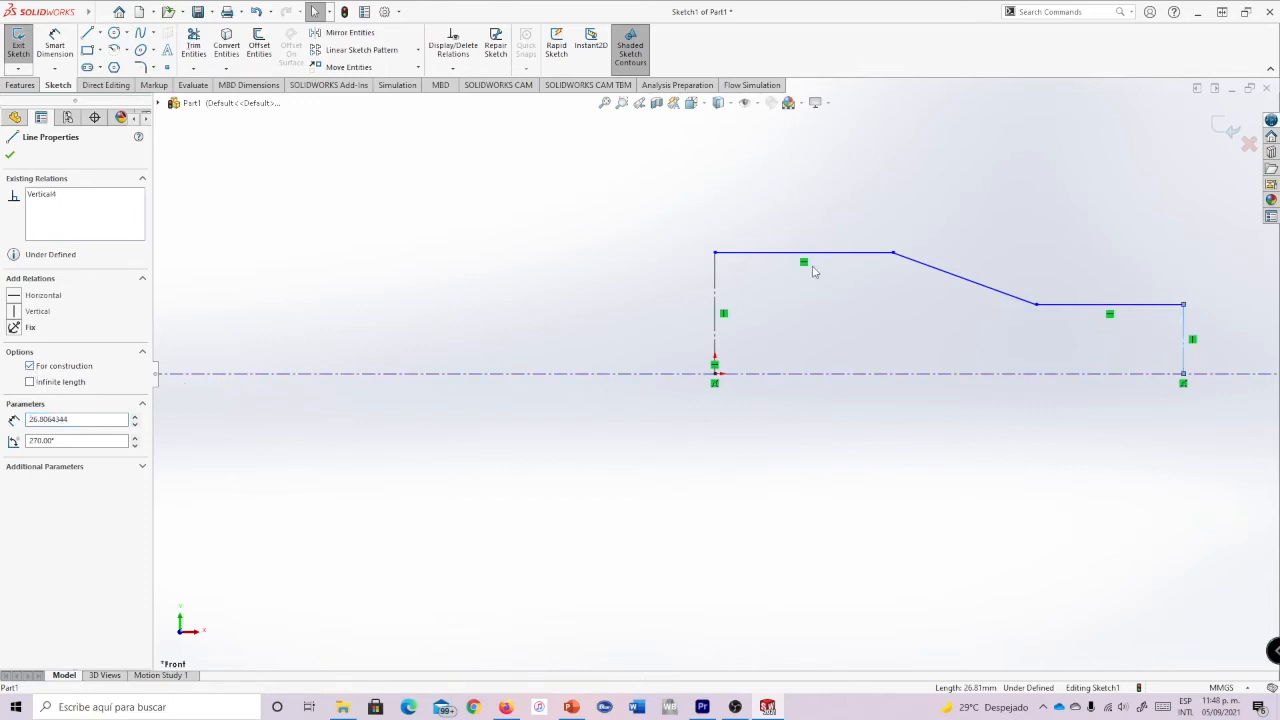
- Dimension the distance from the wide section's horizontal line to the centerline as 10/2 mm
left_click(60, 45)
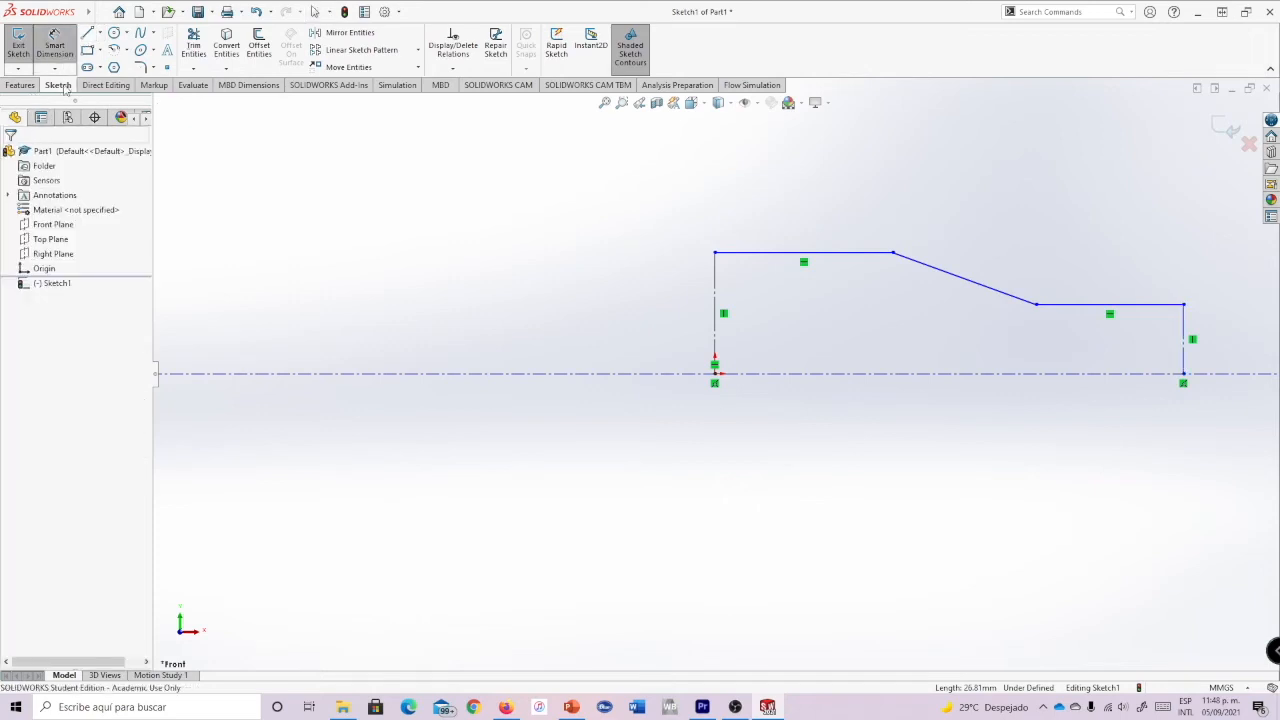
left_click(740, 260)
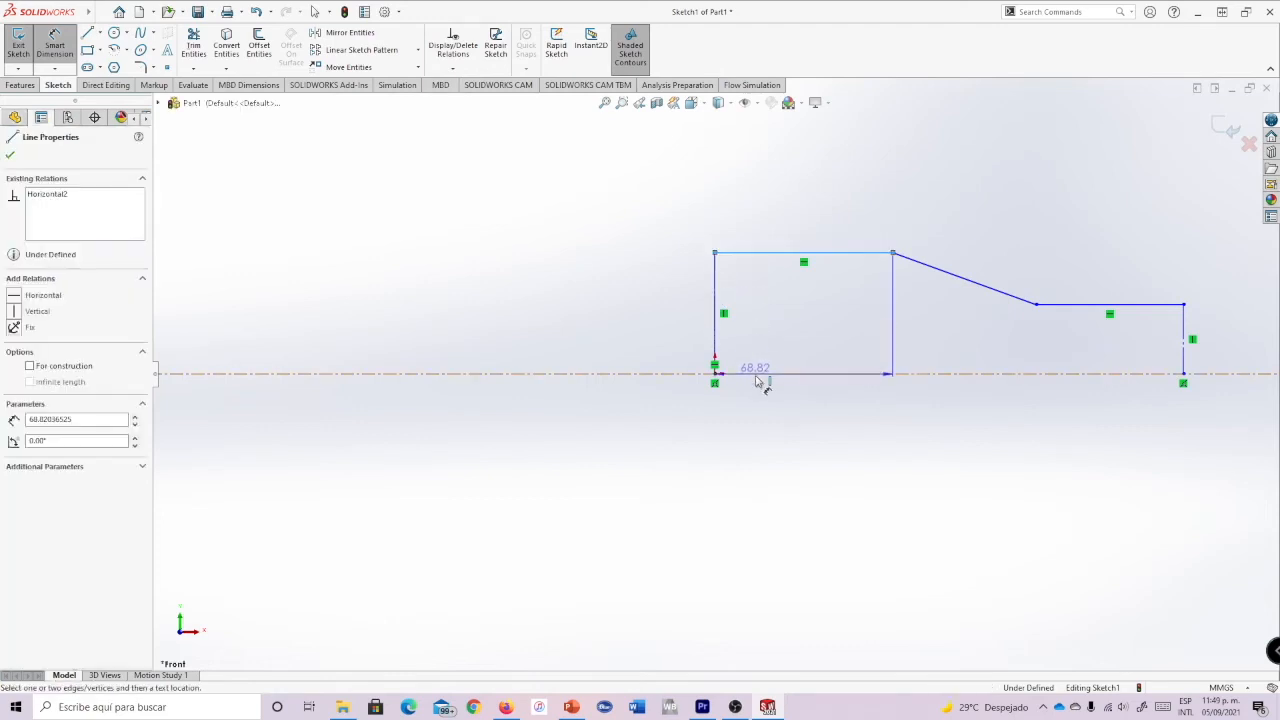
left_click(760, 378)
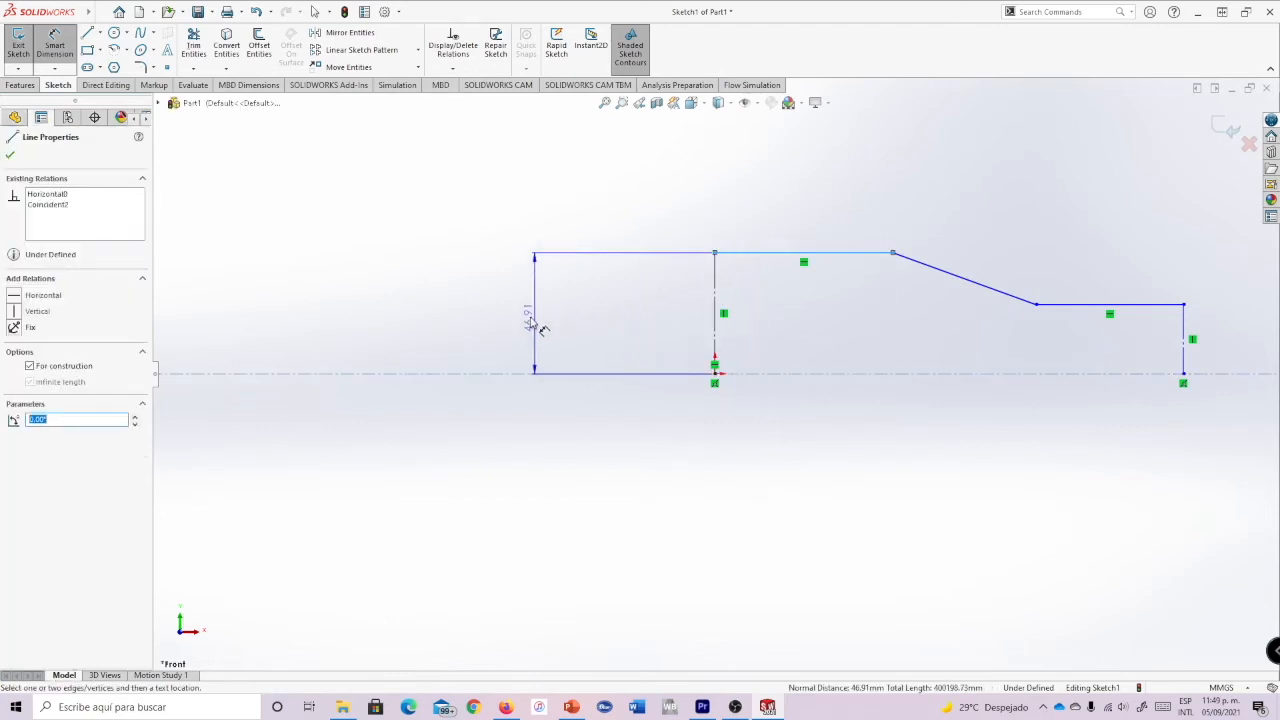
left_click(543, 320)
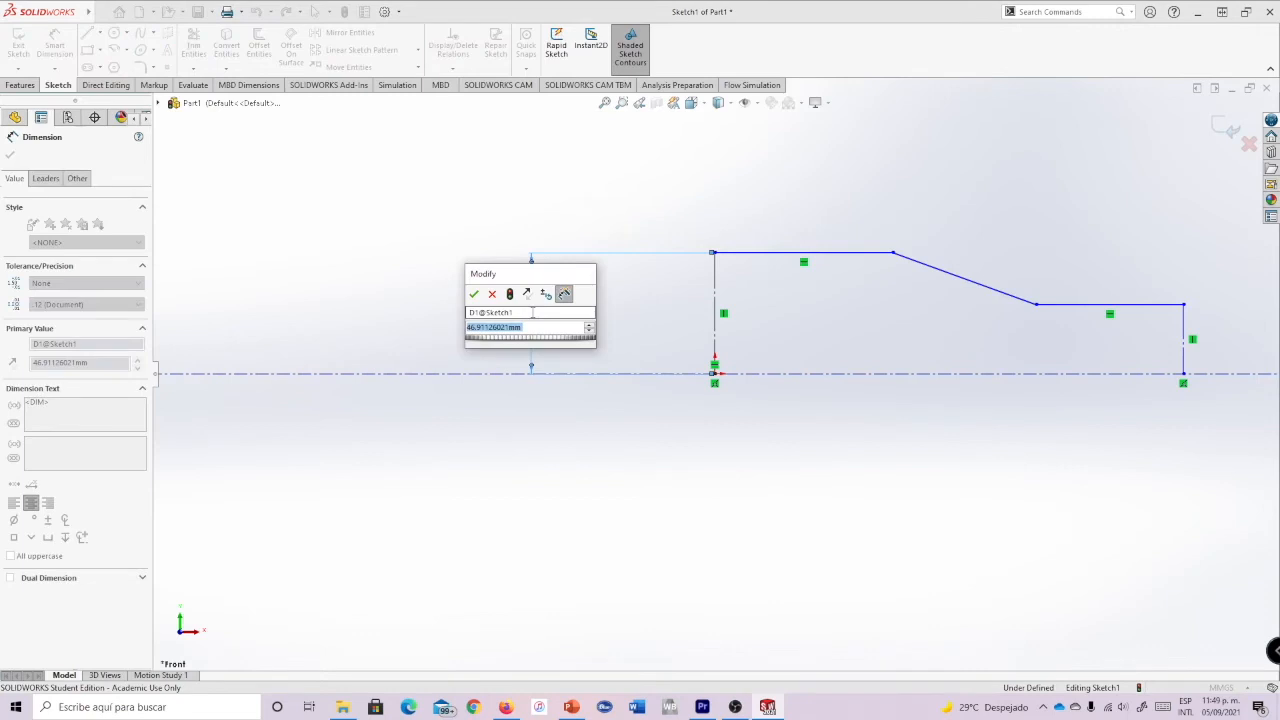
type("10")
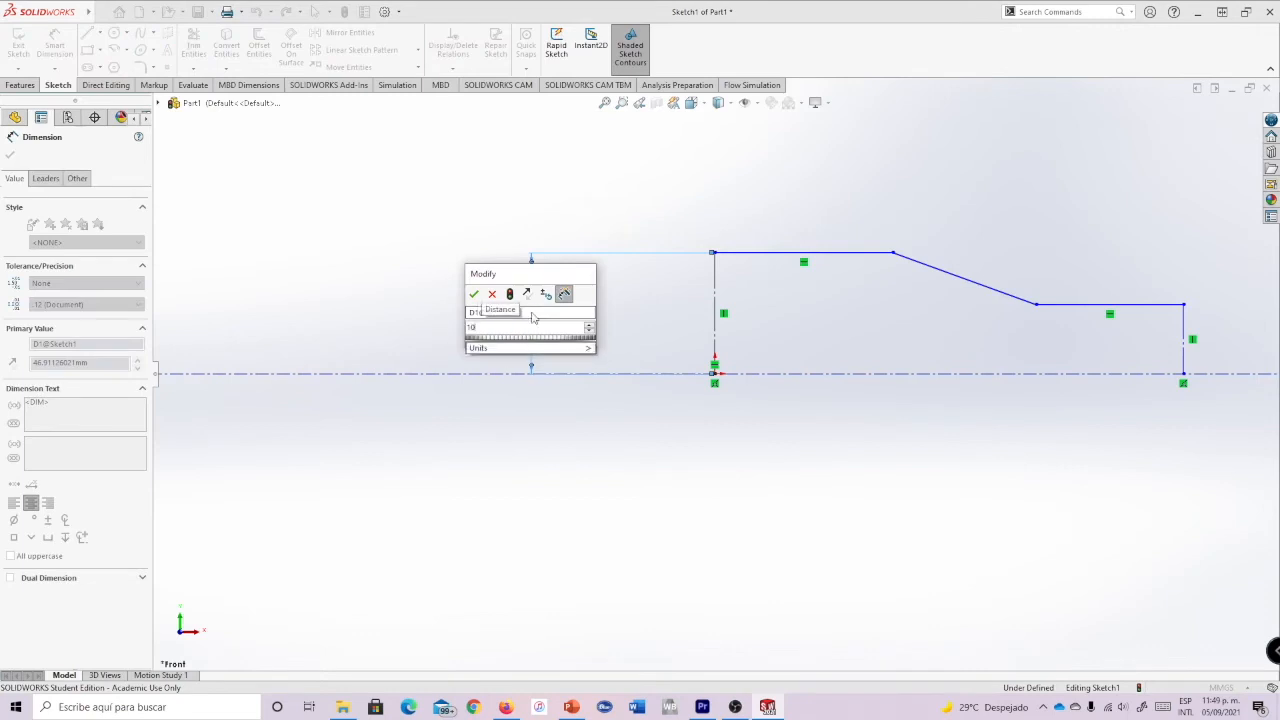
type("/2")
key("Return")
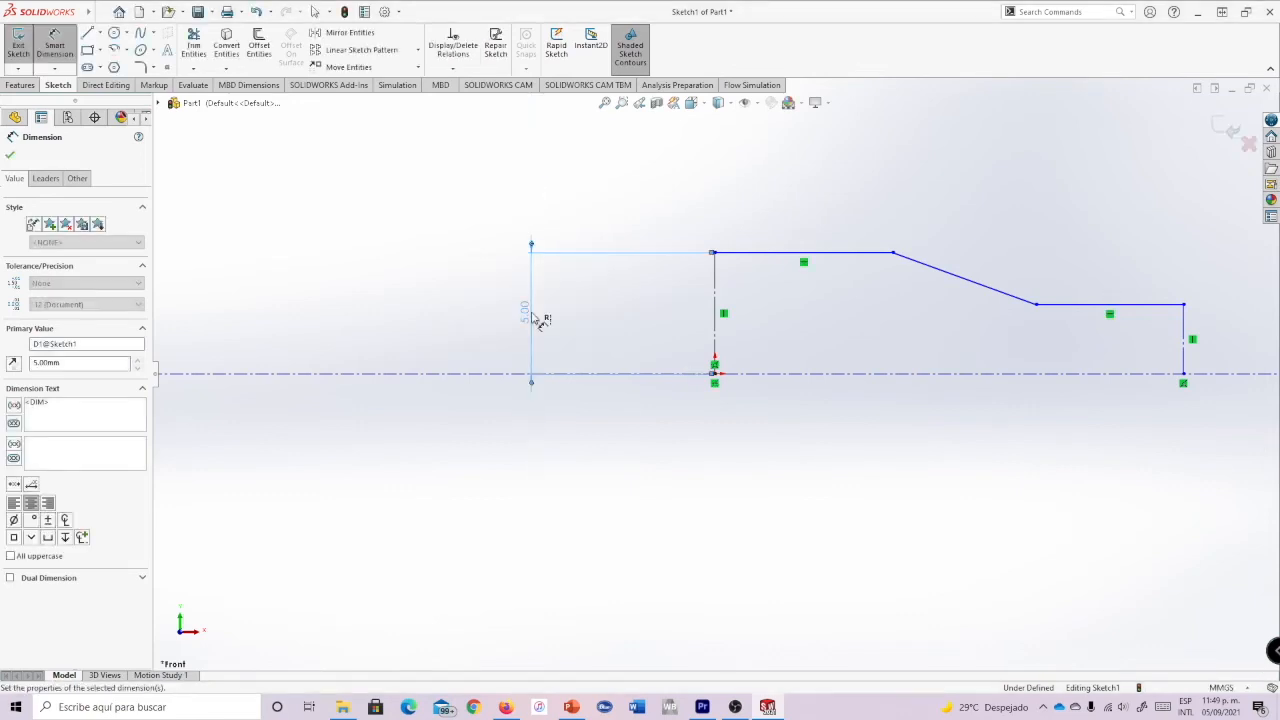
left_click(1174, 306)
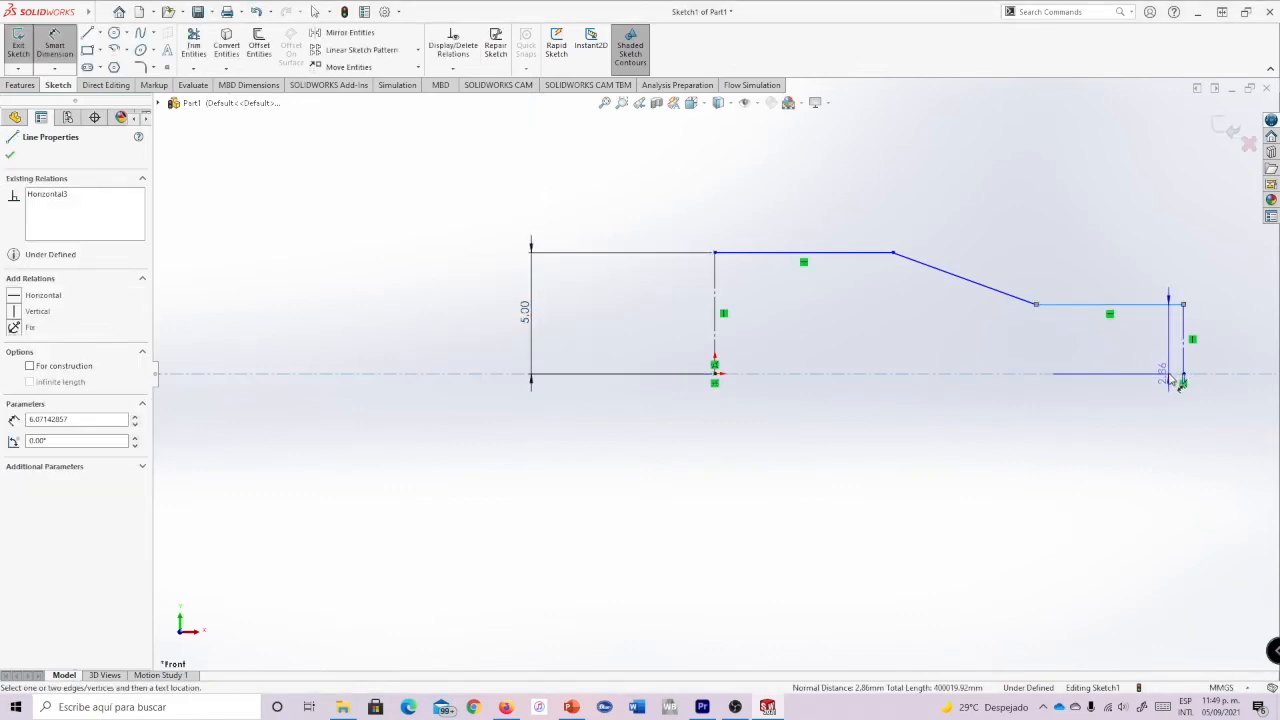
left_click(1170, 376)
key("Escape")
- Dimension the wide inlet section's horizontal line to a length of 10 mm
left_click(830, 253)
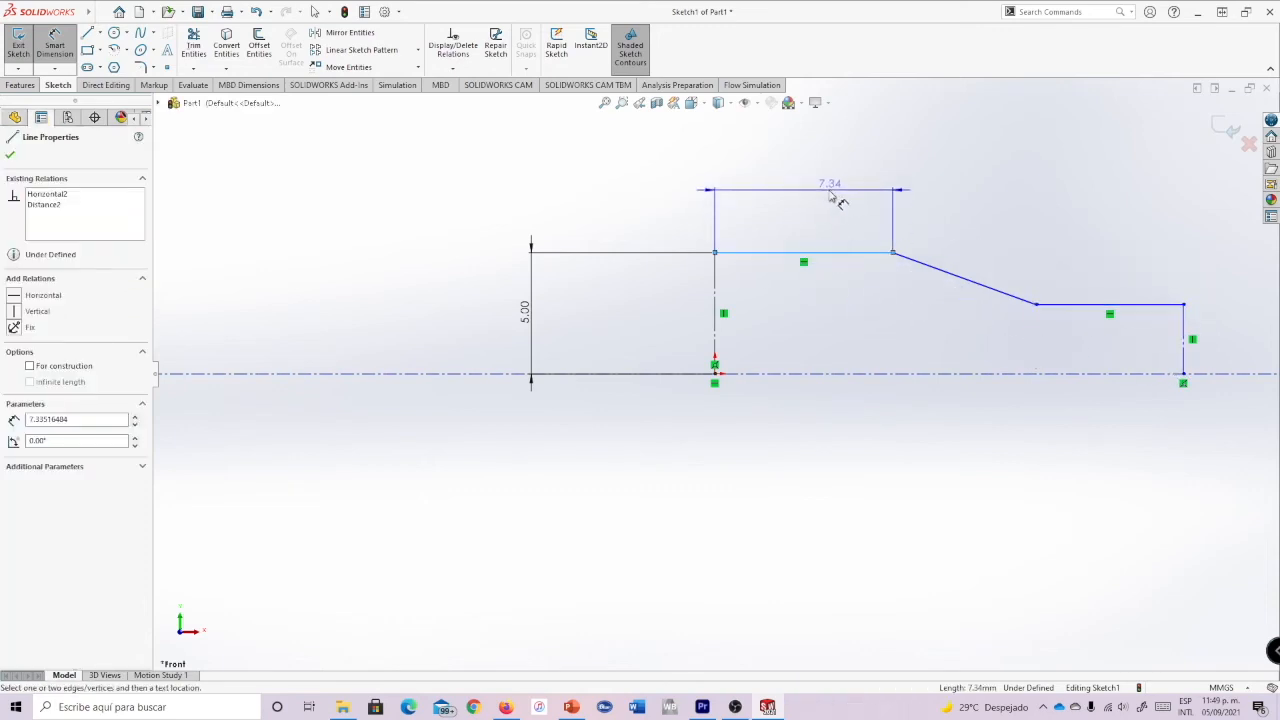
left_click(802, 182)
type("10")
key("Return")
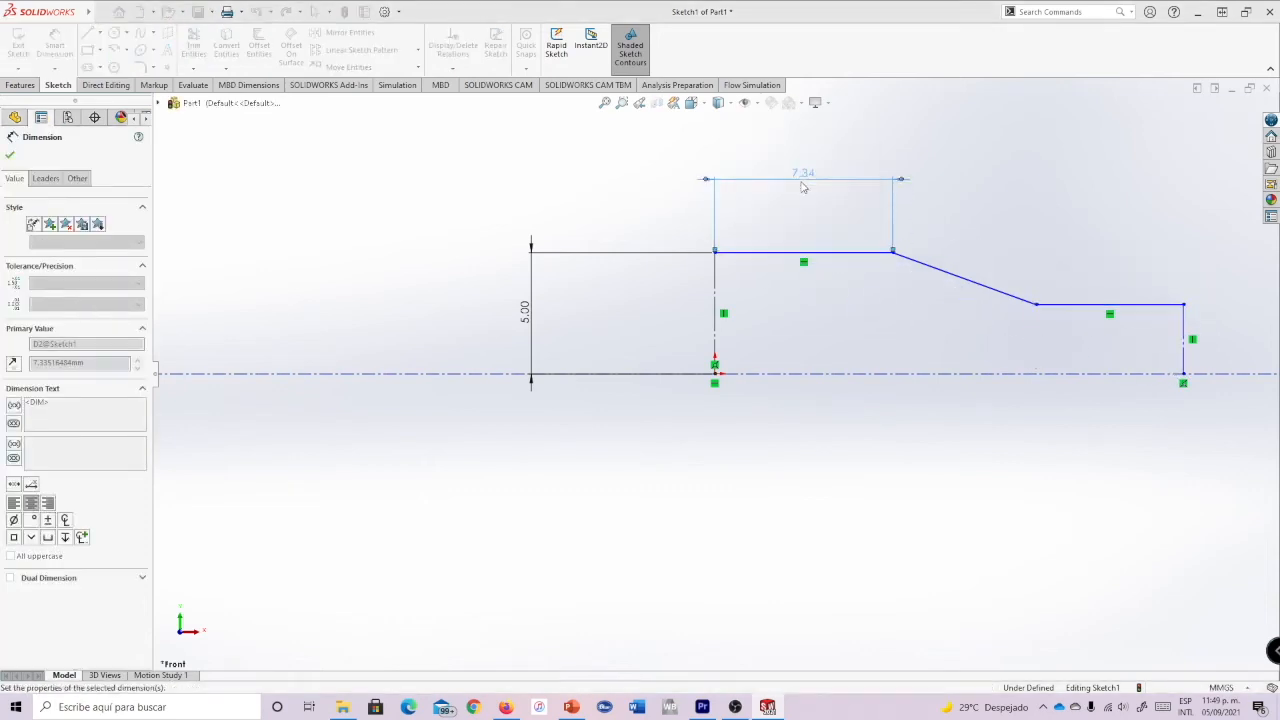
- Add a horizontal dimension to the sloped line, try 10 mm, and undo that value while keeping the dimension
left_click(995, 272)
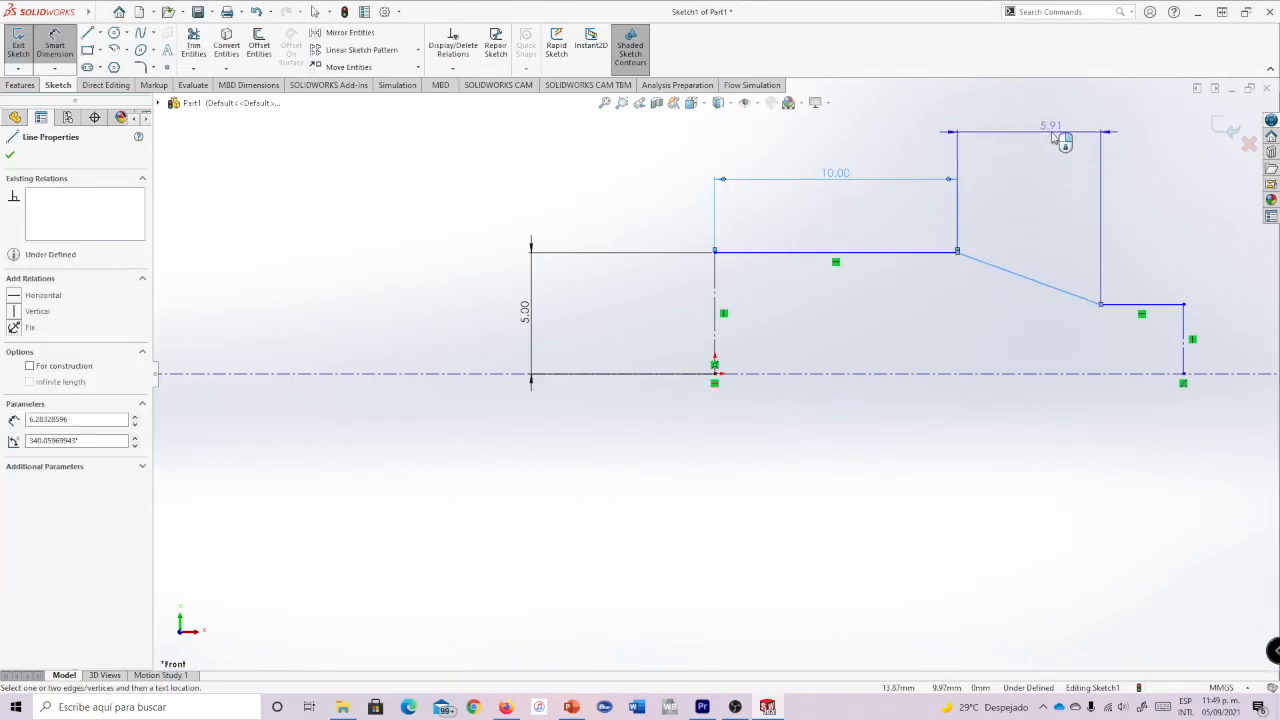
left_click(1053, 138)
type("10")
key("Return")
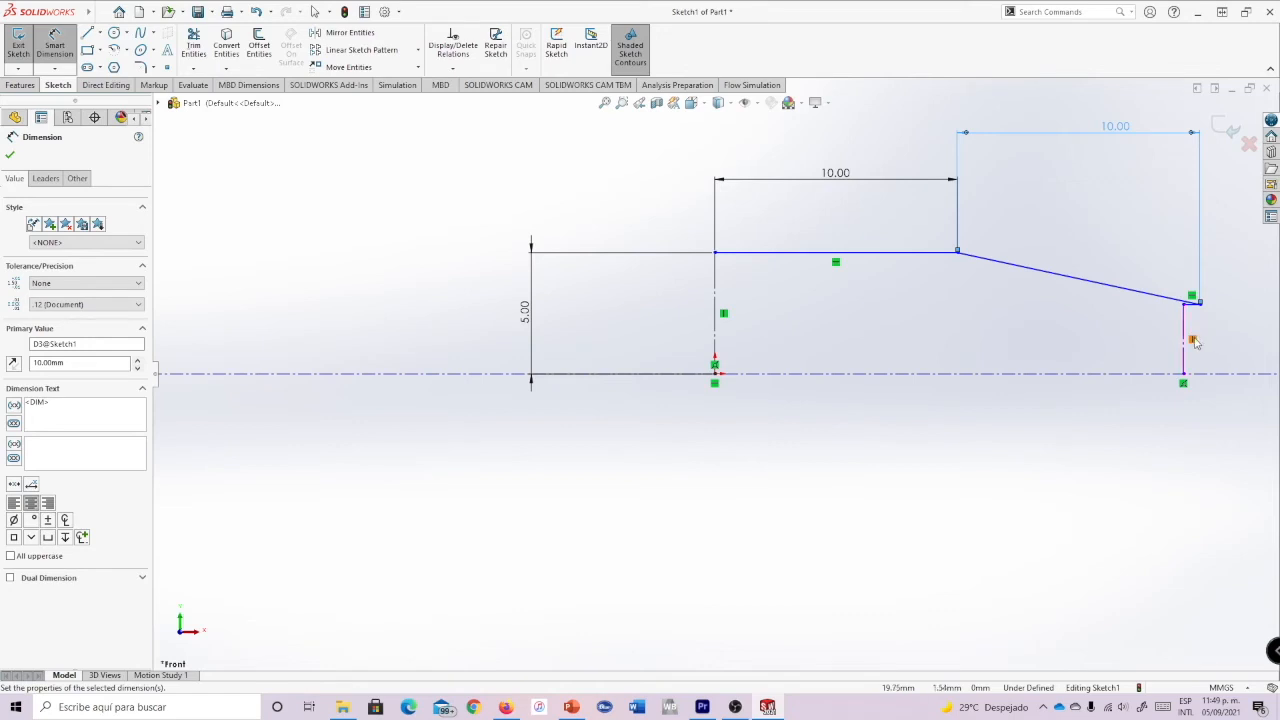
key("ctrl+z")
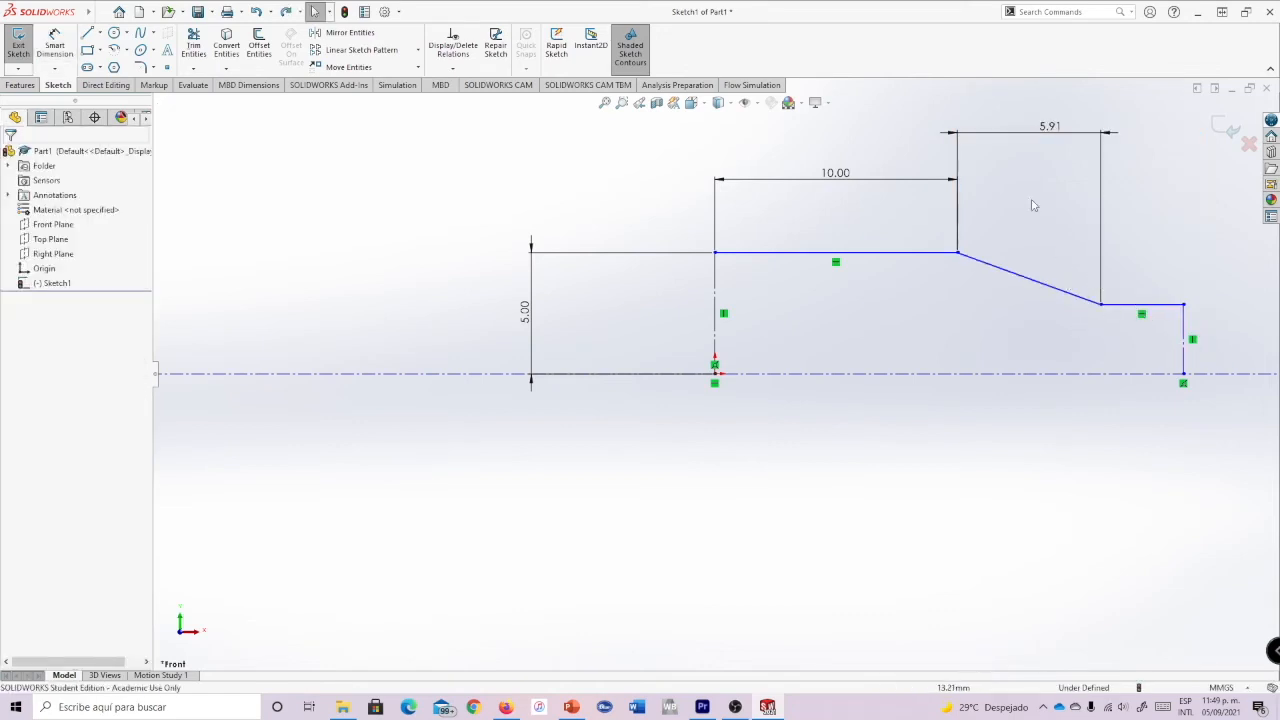
- Dimension the narrow outlet section's horizontal line to a length of 10 mm
left_click(1141, 305)
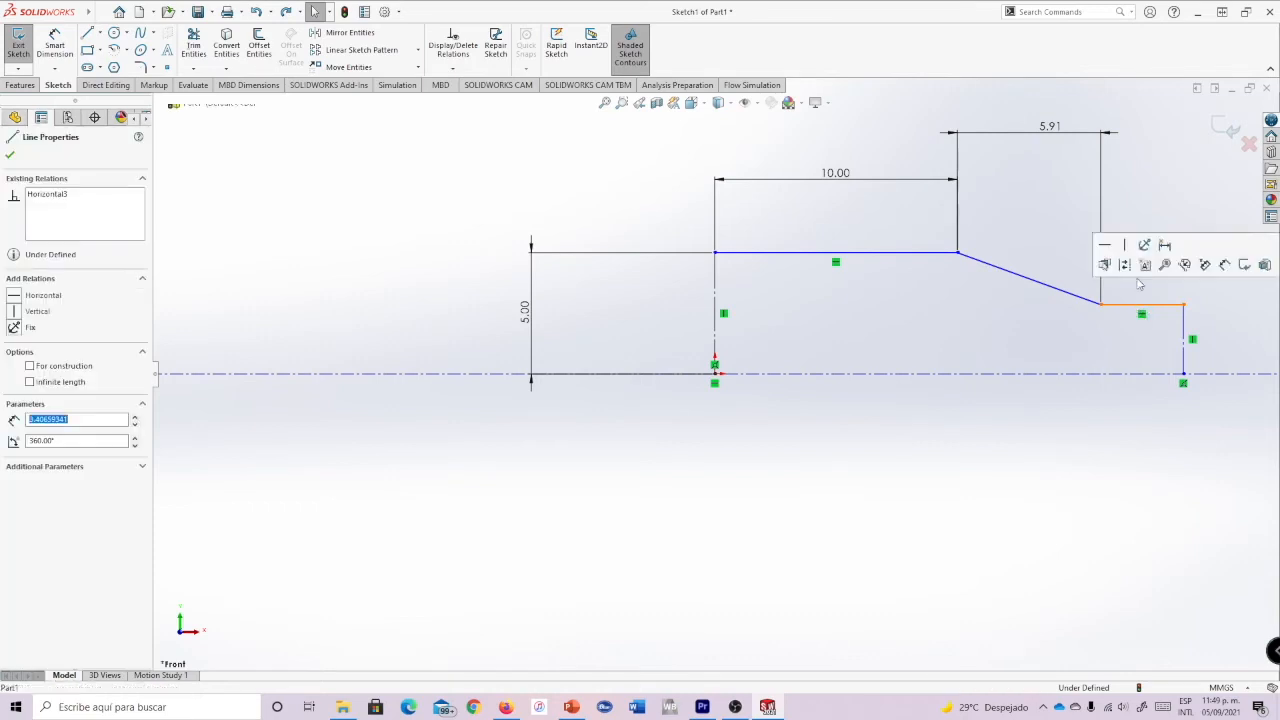
left_click(54, 46)
left_click(1133, 304)
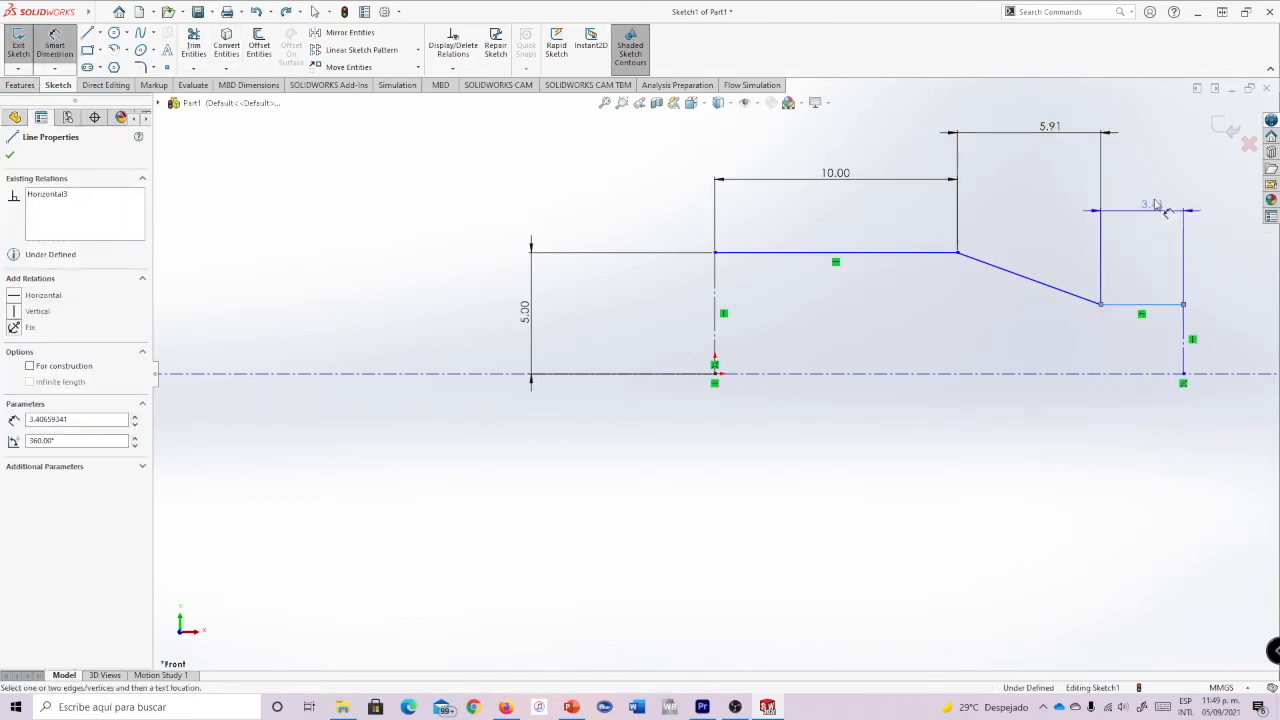
left_click(1143, 103)
type("10")
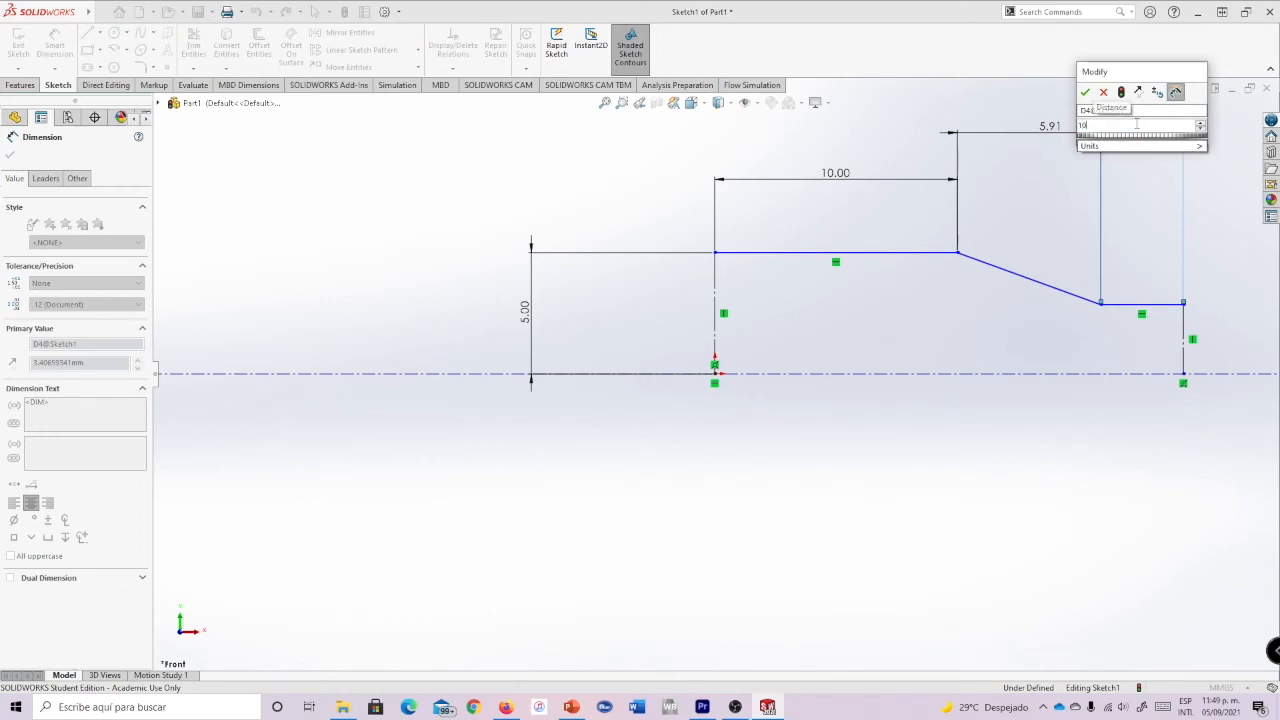
key("Return")
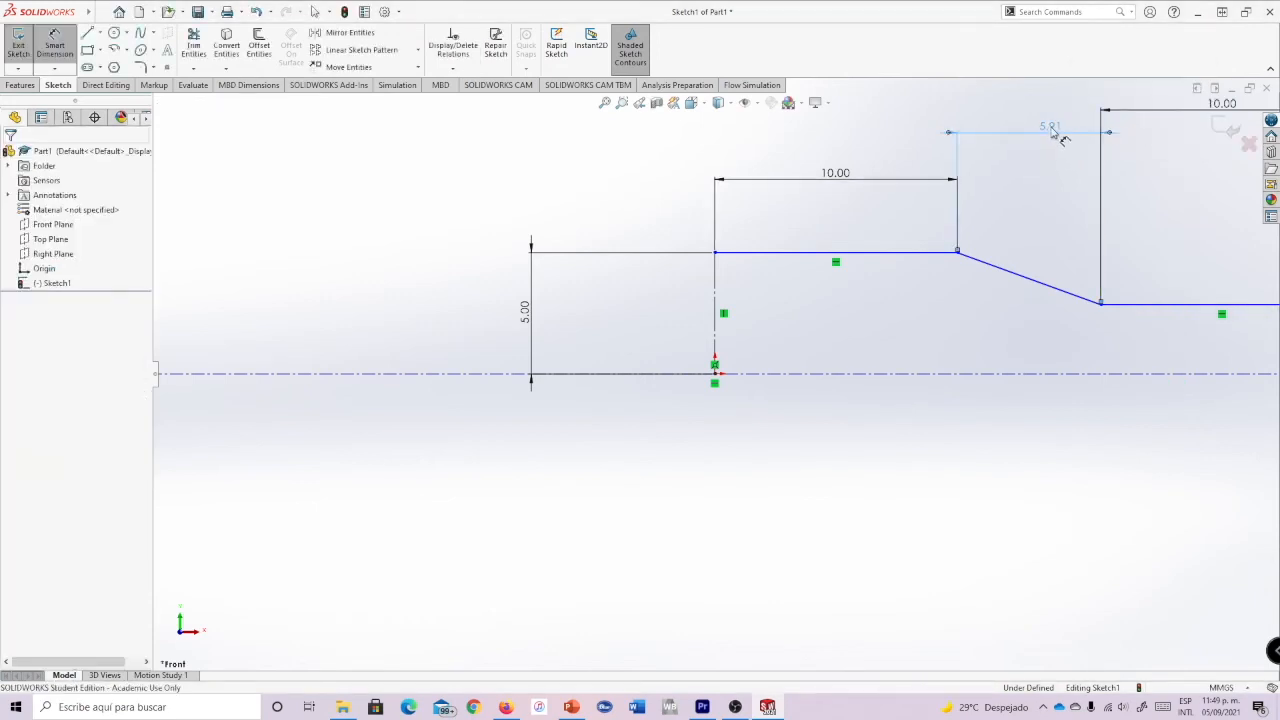
- Set the sloped line's existing horizontal dimension to 10 mm
left_click(1050, 137)
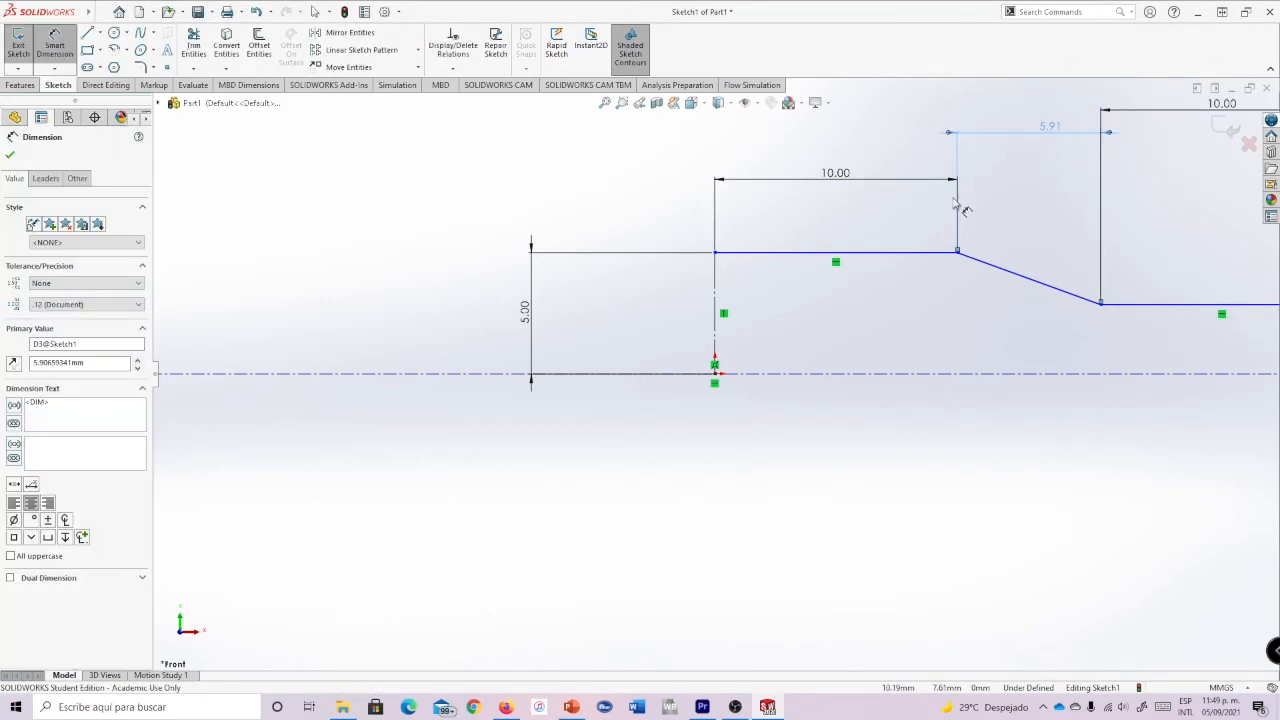
double_click(1053, 128)
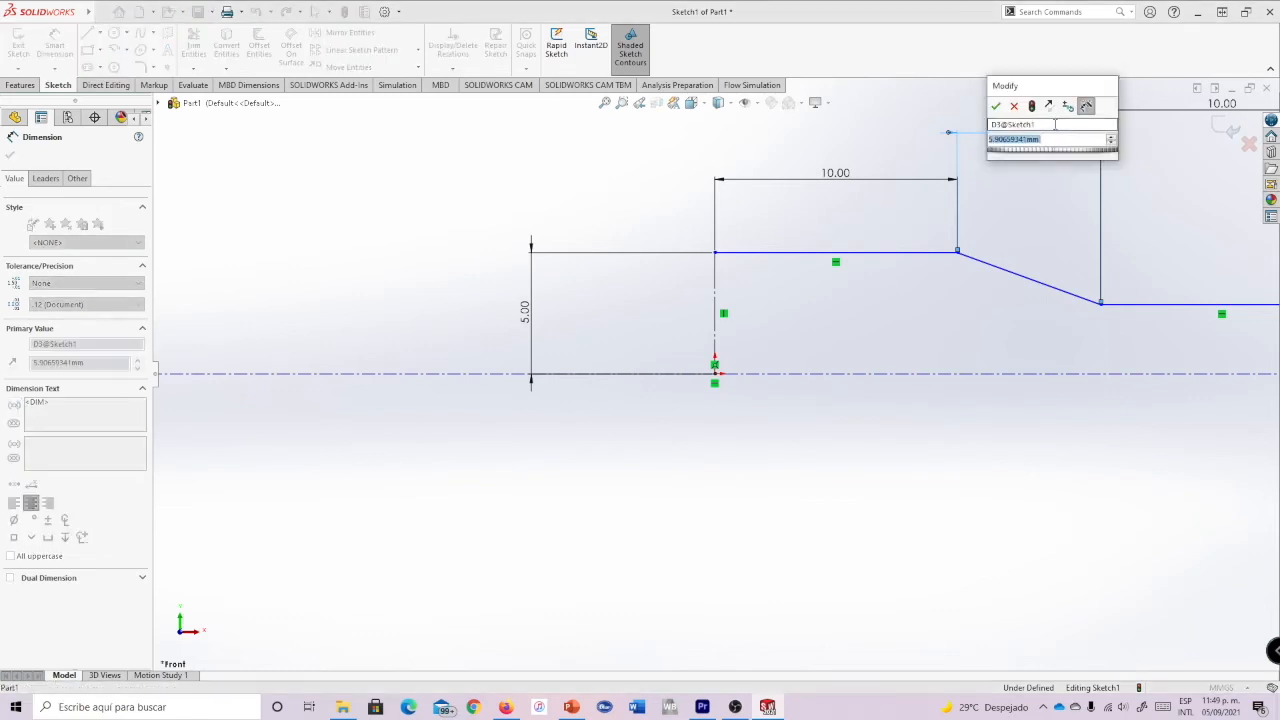
type("10")
key("Return")
scroll(1120, 200, "down", 3)
scroll(1080, 290, "up", 6)
scroll(1138, 311, "down", 1)
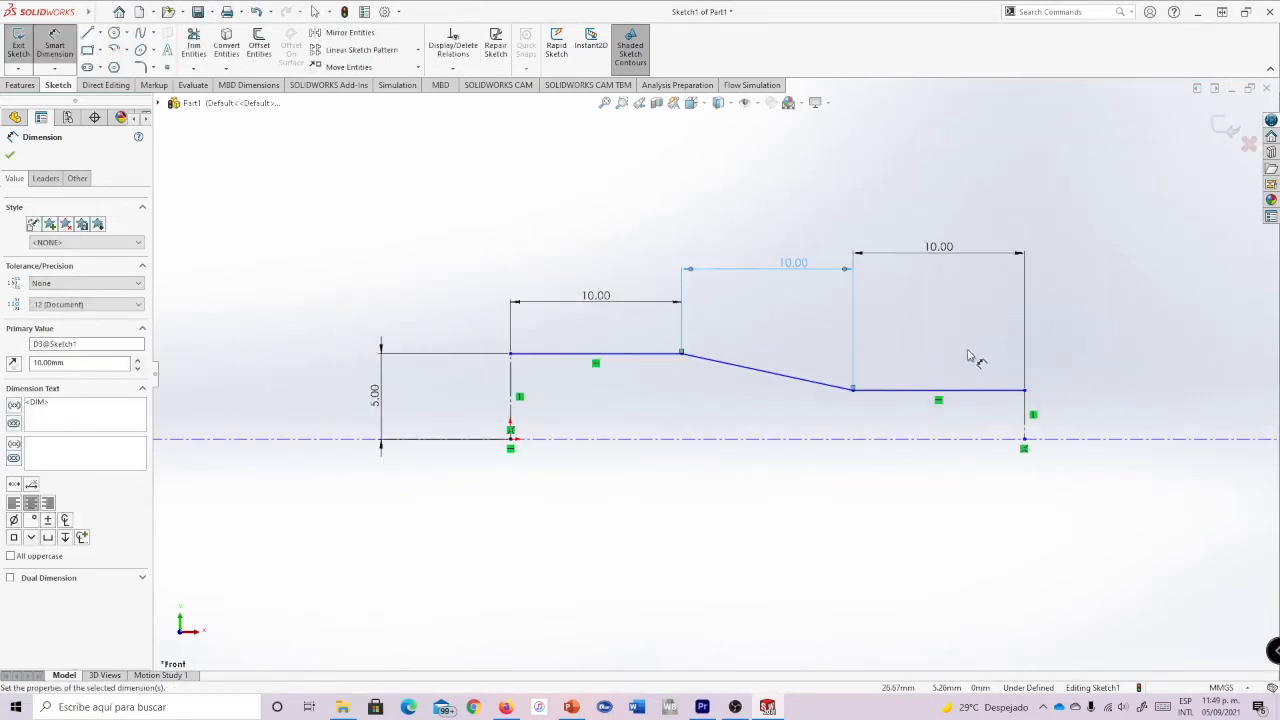
- Dimension the distance from the narrow section's horizontal line to the centerline as 2.5 mm and finish dimensioning
left_click(1009, 391)
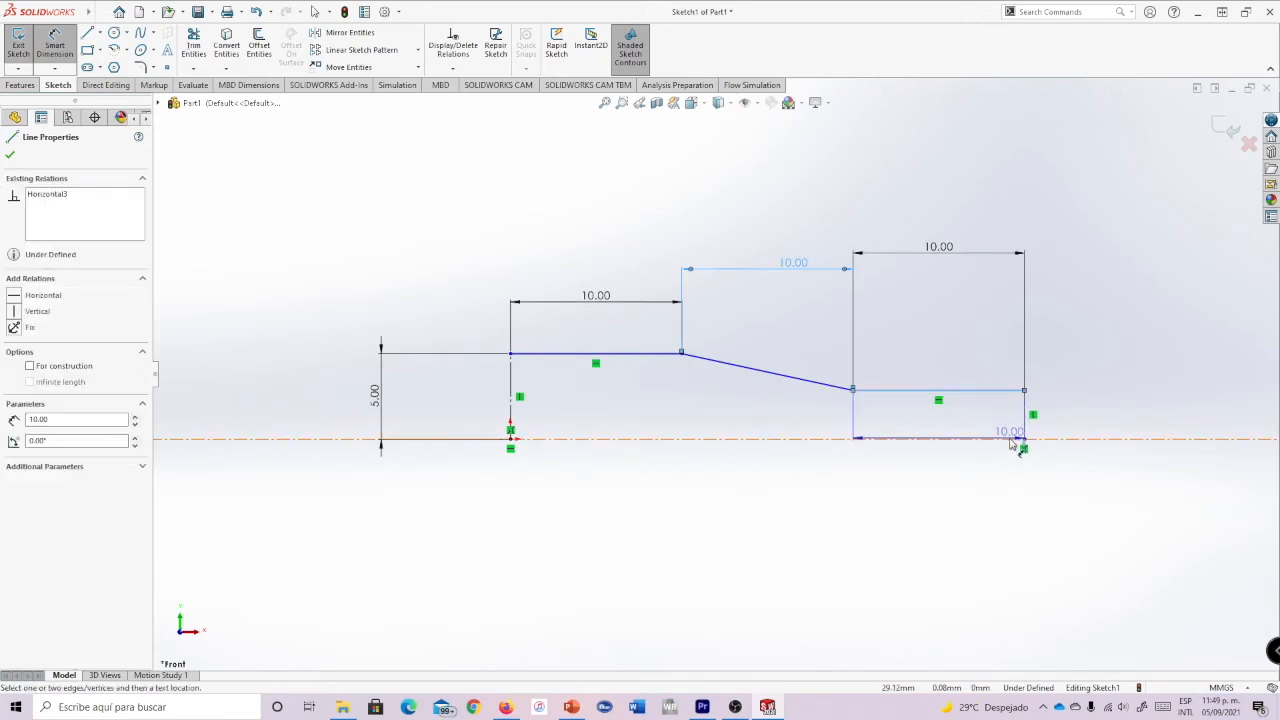
left_click(1018, 439)
left_click(1168, 421)
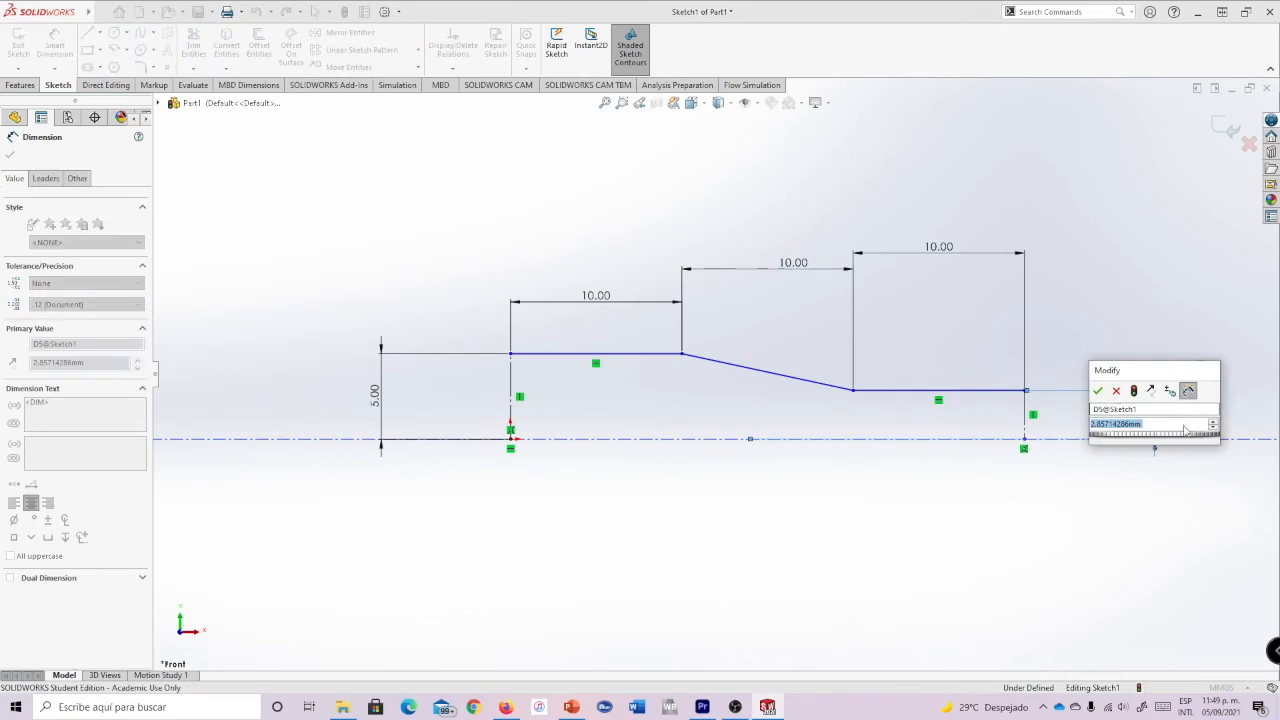
type("5")
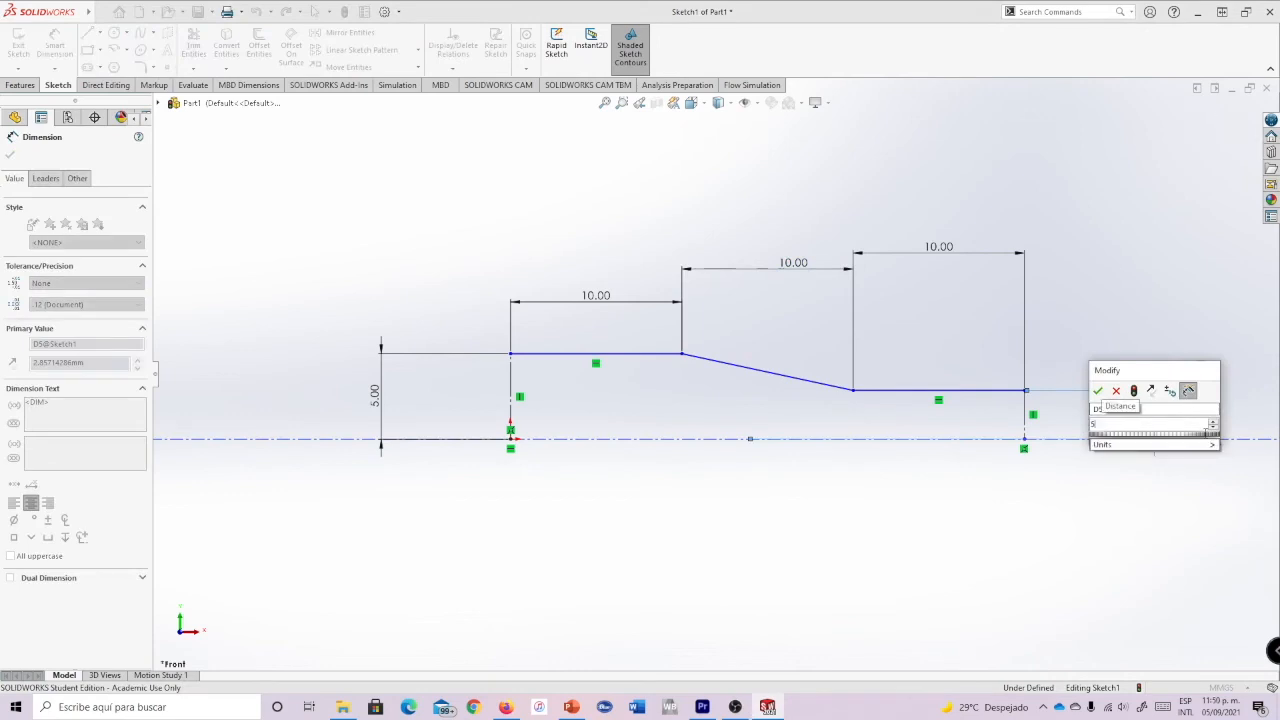
key("BackSpace")
type("2.5")
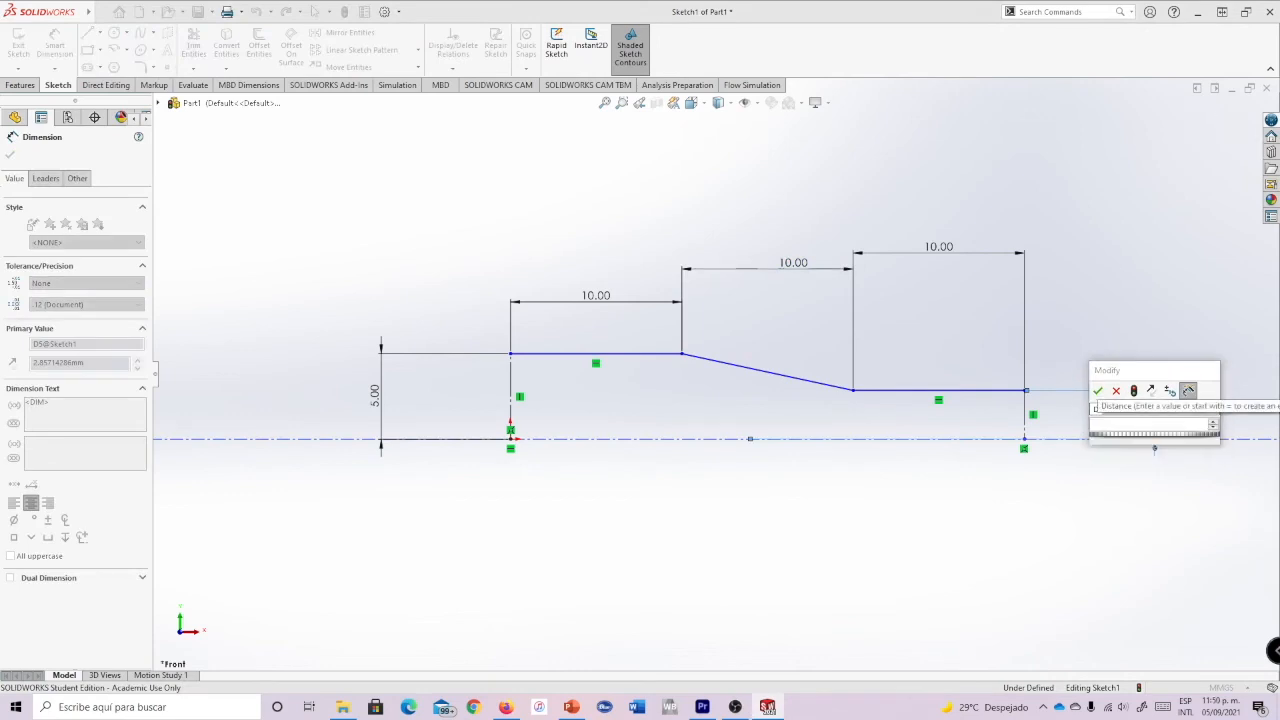
key("Return")
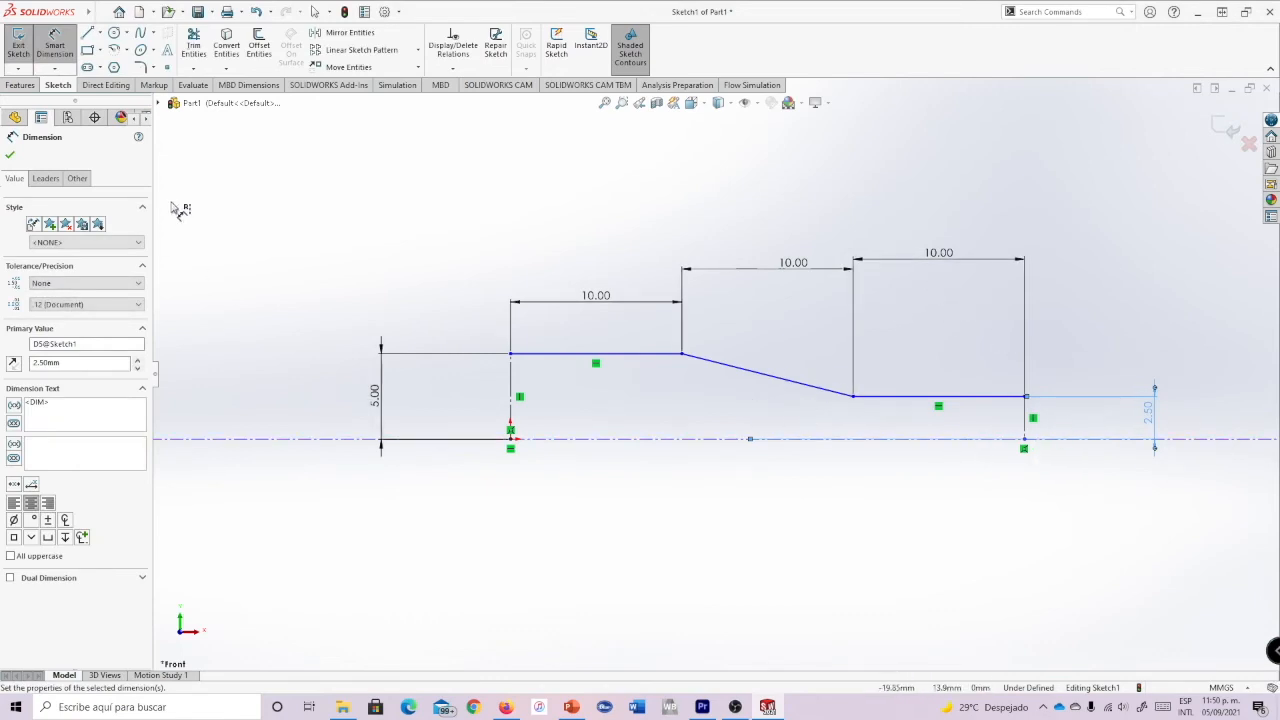
left_click(10, 155)
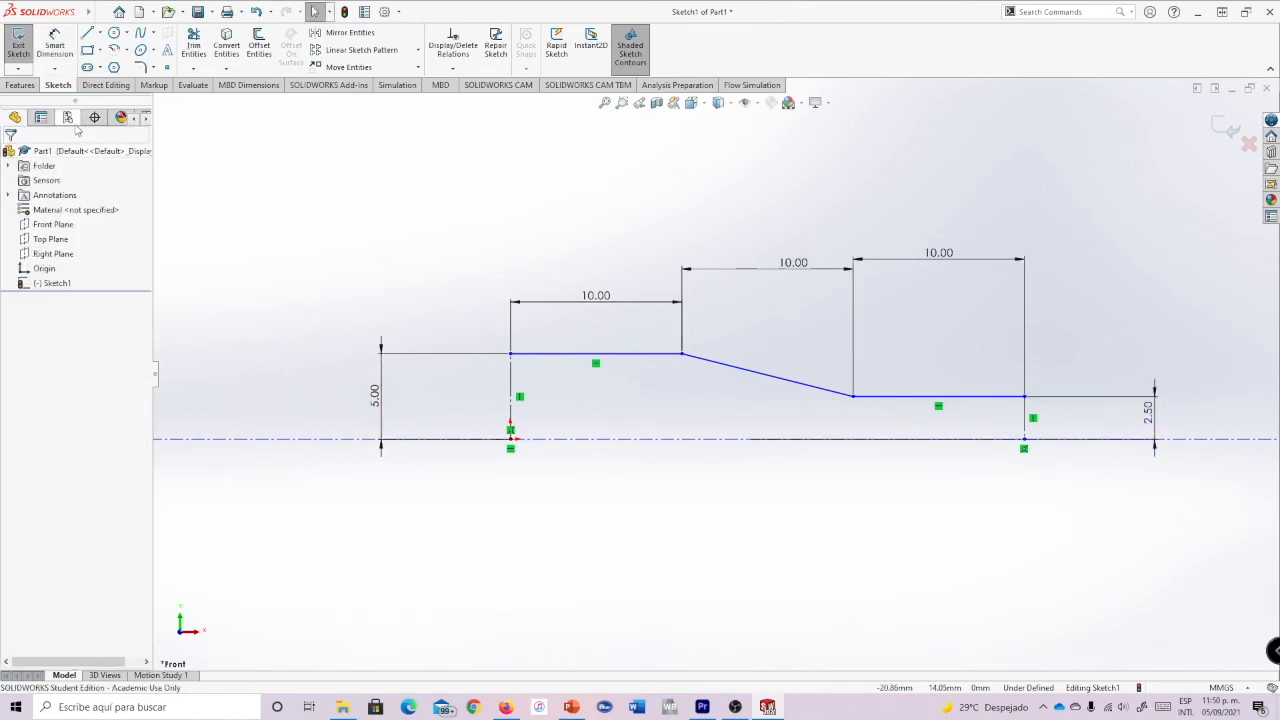
- Start a Revolved Boss/Base from the open profile as a thin feature around the centerline, with 0.5 mm wall thickness over 360 degrees
left_click(21, 86)
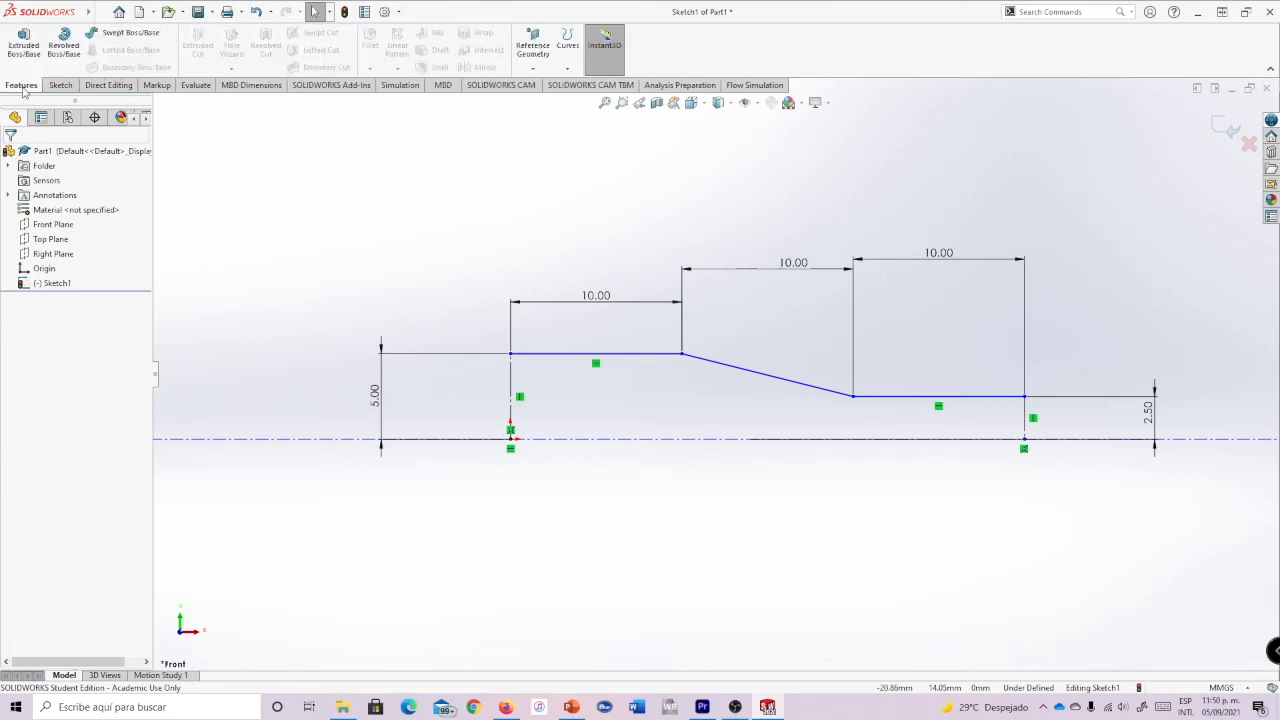
left_click(69, 56)
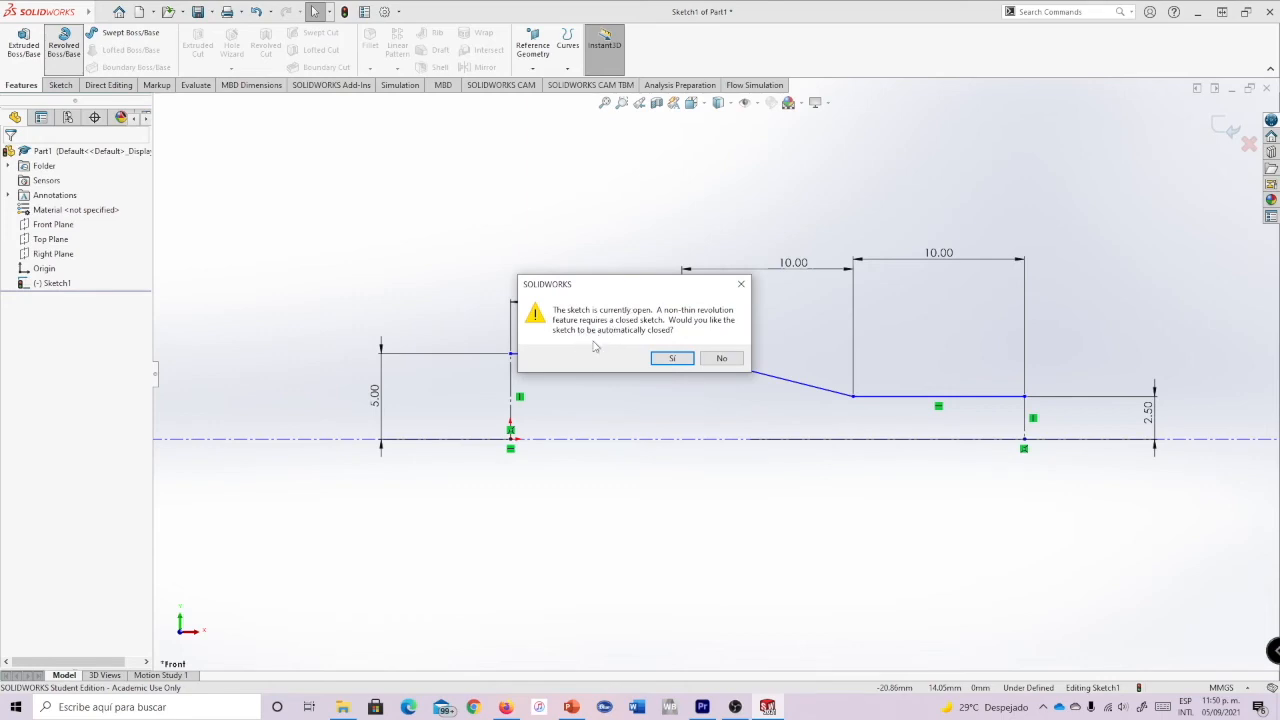
left_click(718, 359)
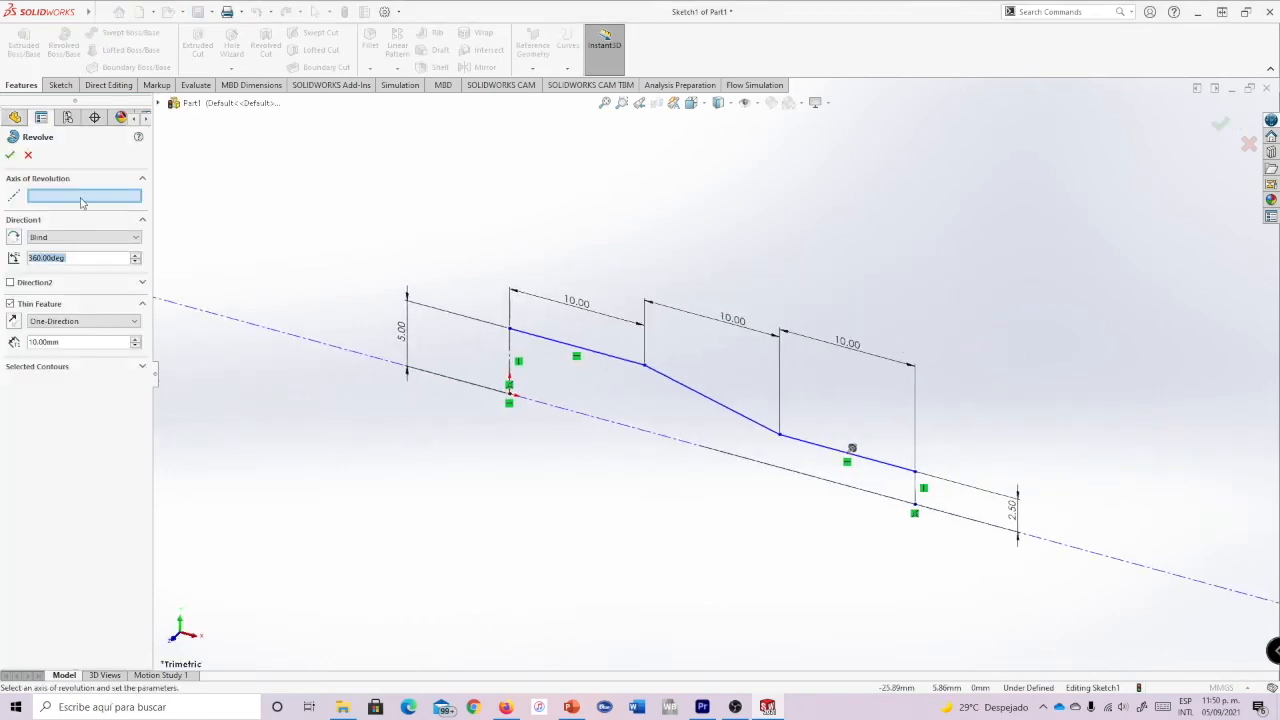
left_click(657, 437)
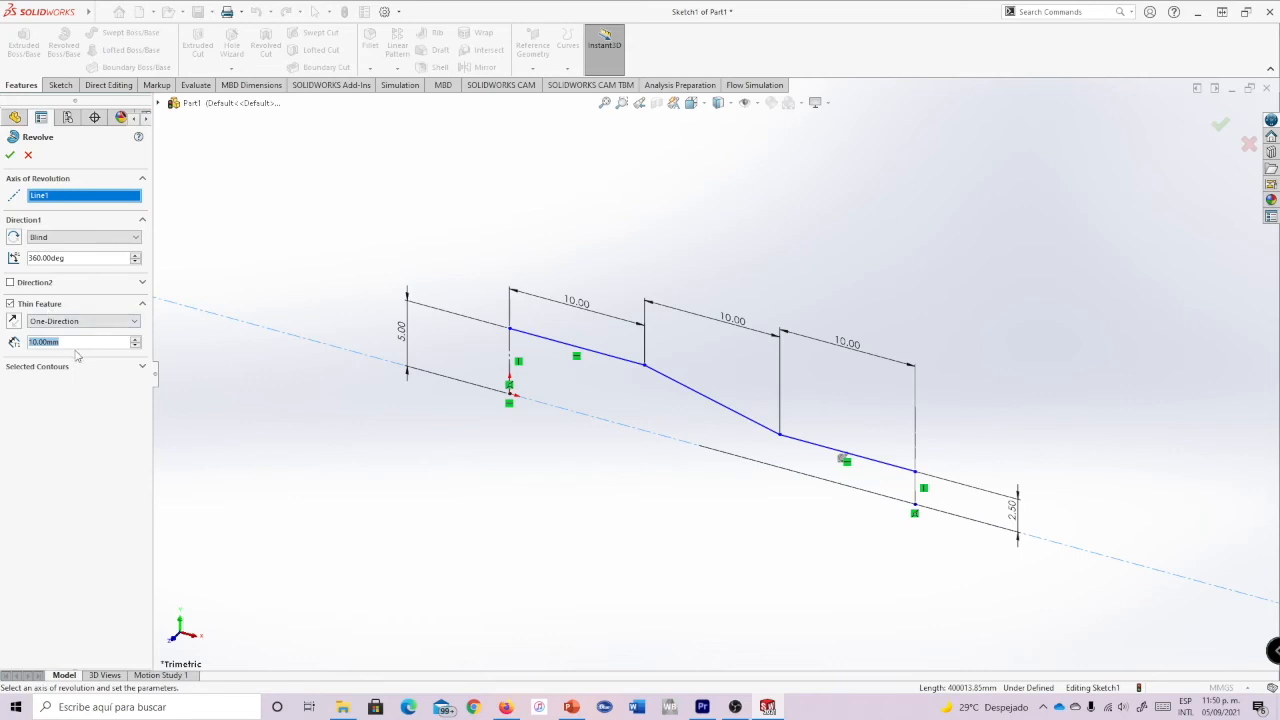
type("0.5")
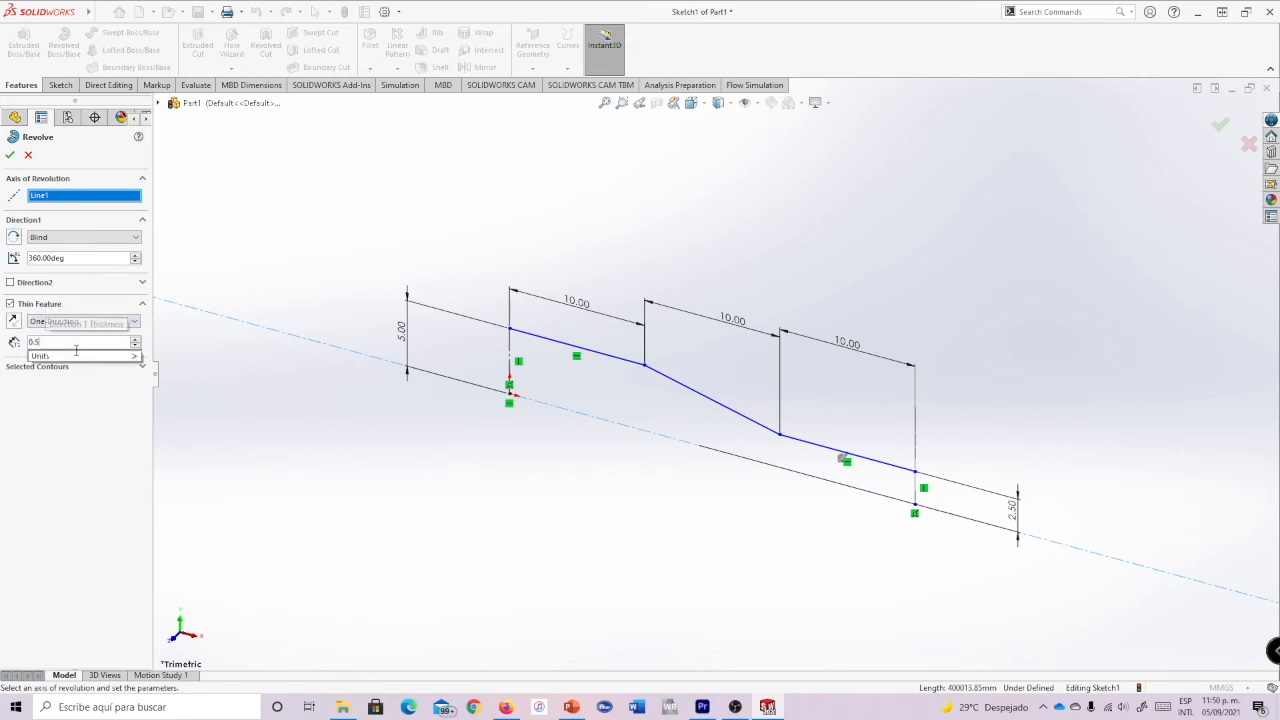
key("Return")
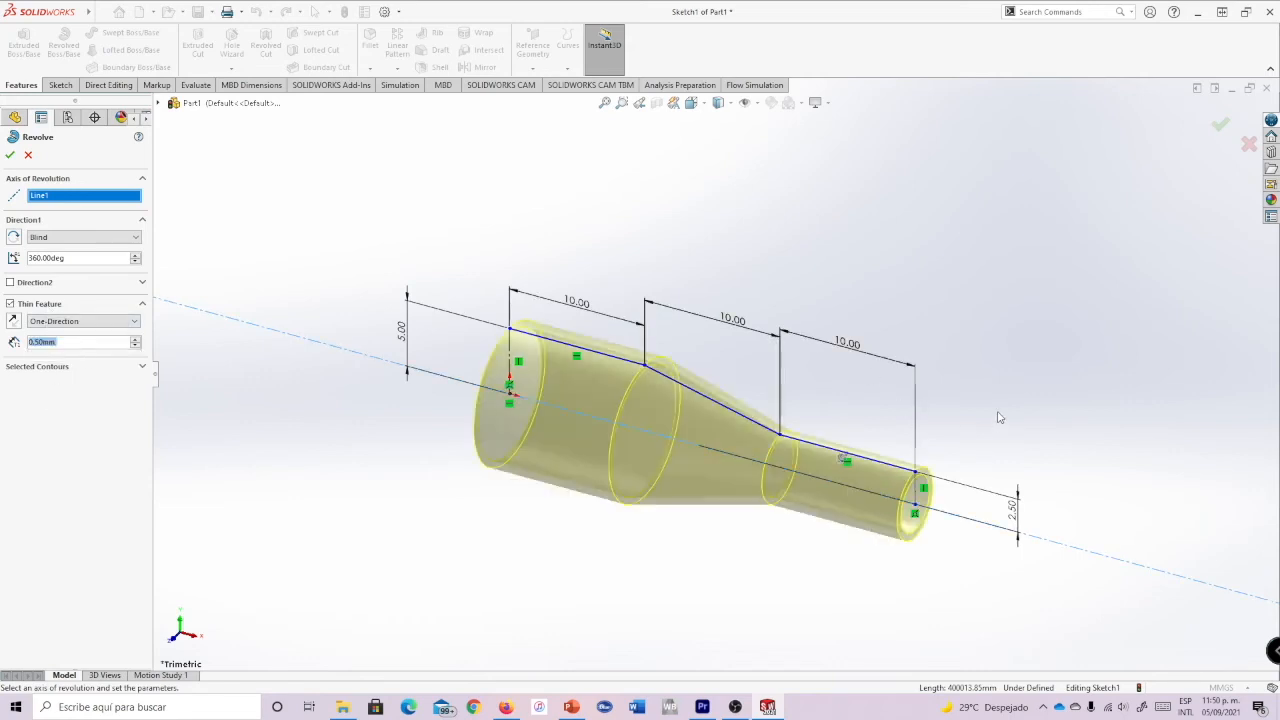
- Reverse the thin wall's thickness direction so the material lies outside the profile line
middle_click_drag(957, 408, 890, 310)
middle_click_drag(800, 422, 1071, 443)
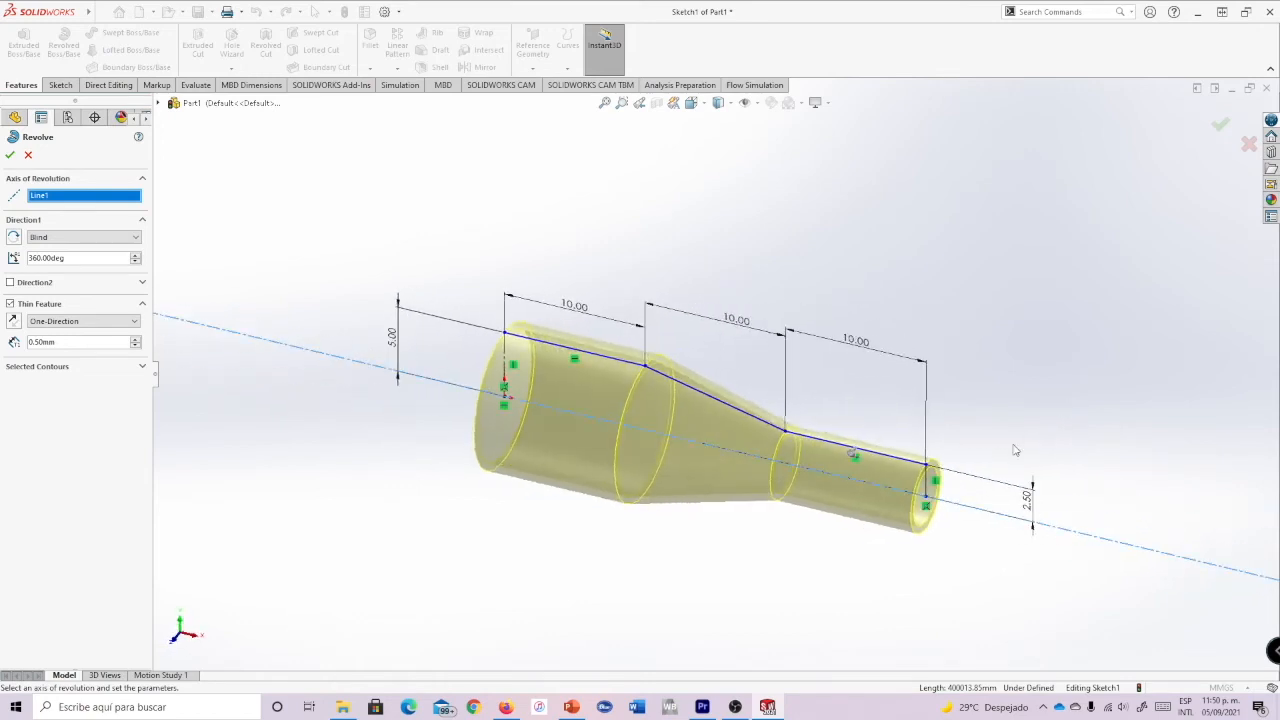
left_click(13, 322)
left_click(13, 322)
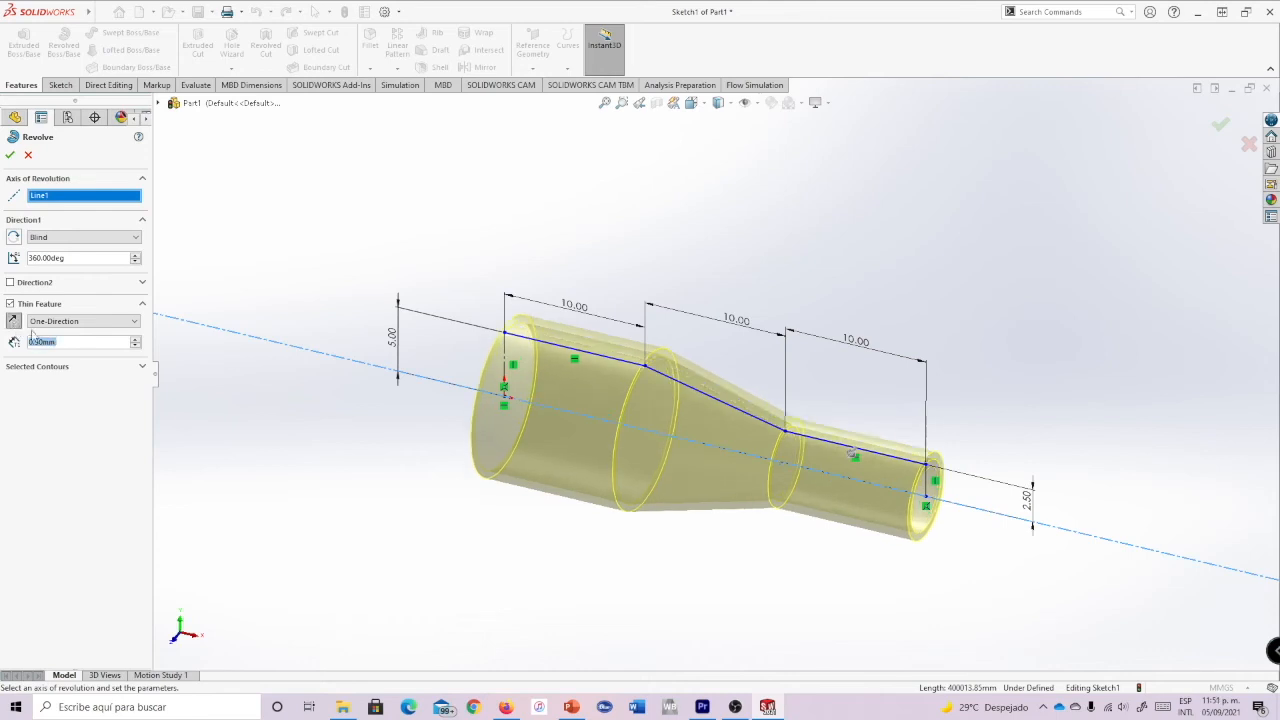
- Accept the thin revolve to create the hollow nozzle body
mouse_move(1003, 436)
middle_mouse_down()
mouse_move(986, 371)
mouse_move(915, 330)
mouse_move(1109, 363)
mouse_move(986, 354)
mouse_move(966, 323)
mouse_move(951, 366)
mouse_move(985, 352)
middle_mouse_up()
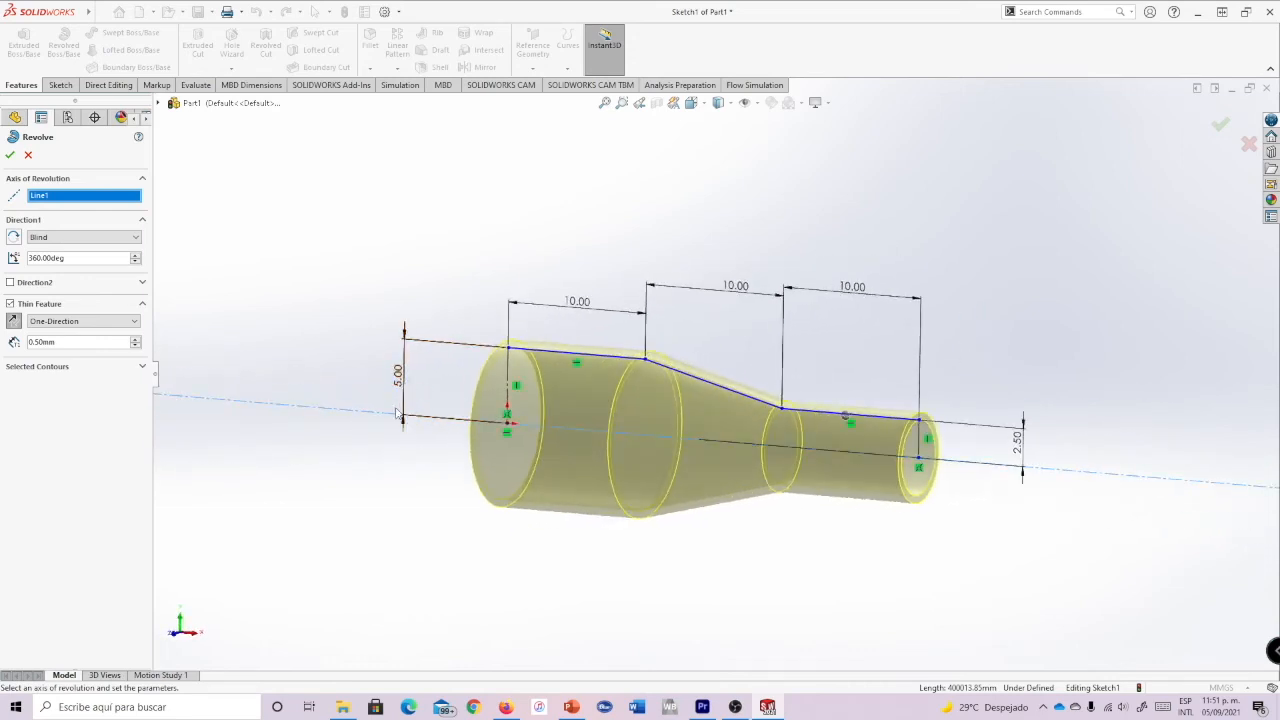
middle_click_drag(813, 362, 1029, 429)
scroll(499, 428, "down", 3)
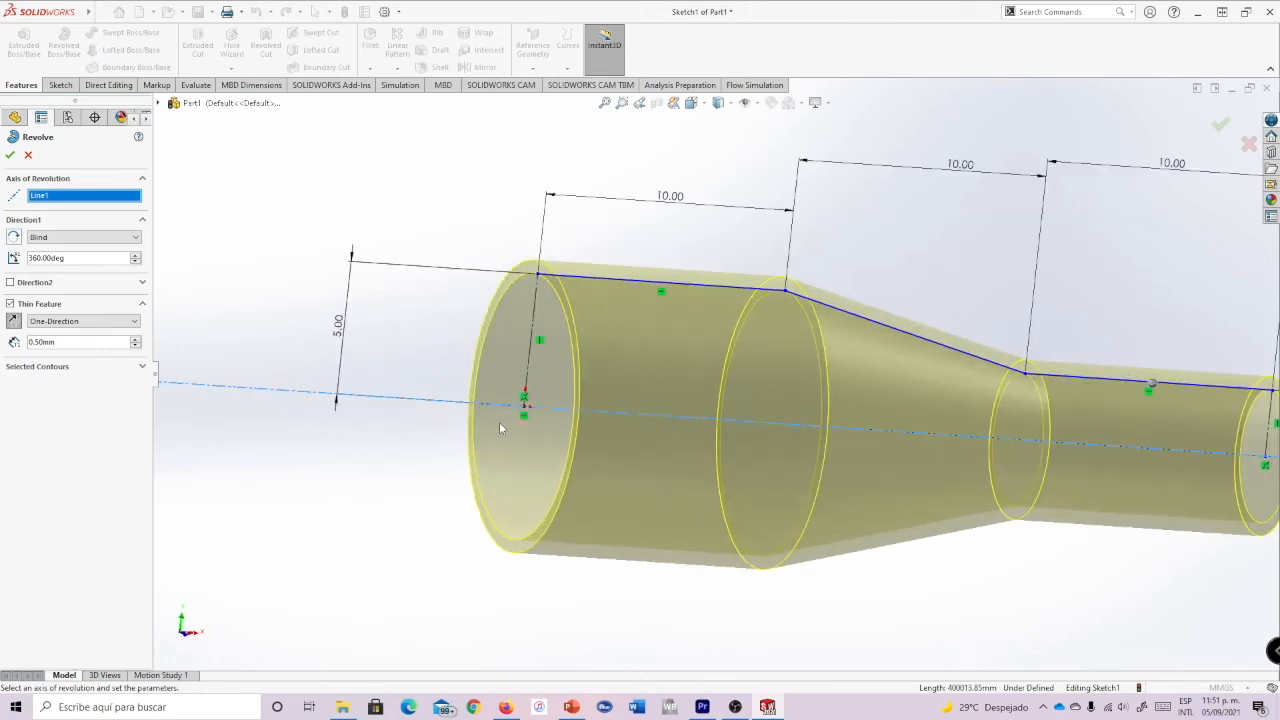
scroll(686, 376, "up", 5)
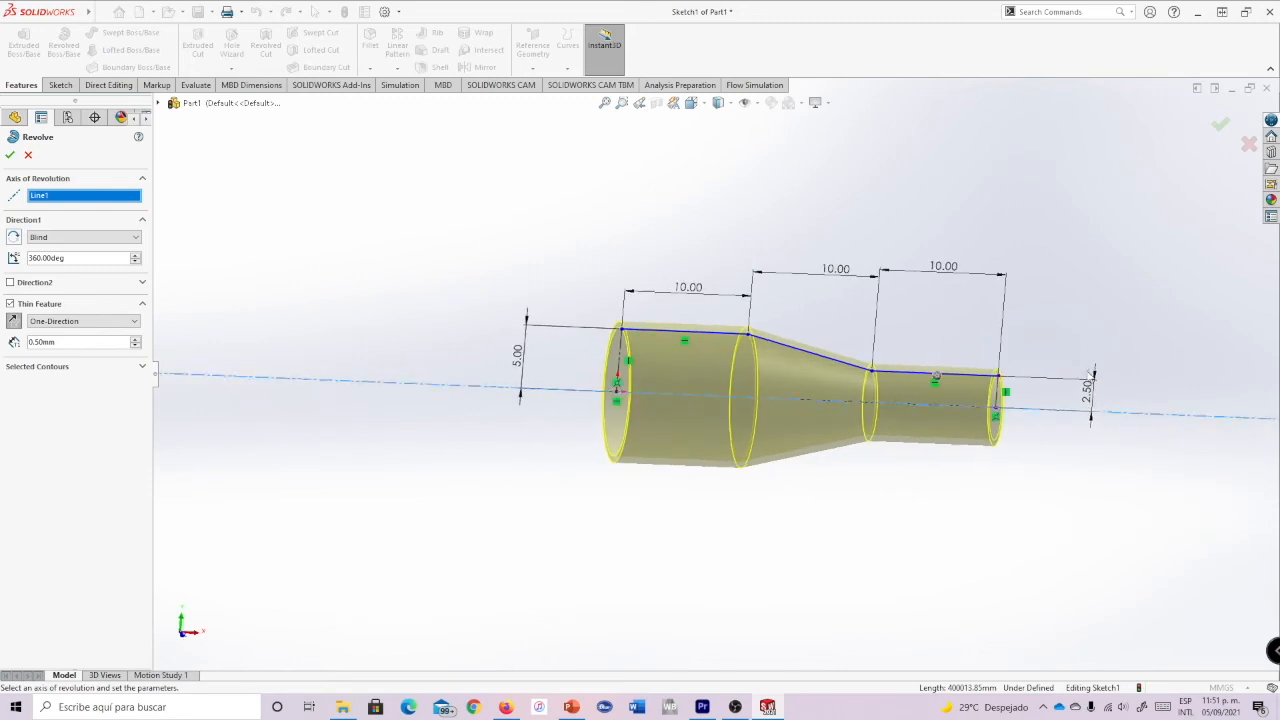
scroll(1088, 394, "down", 5)
scroll(933, 377, "up", 4)
middle_click_drag(794, 305, 782, 309)
scroll(341, 309, "up", 1)
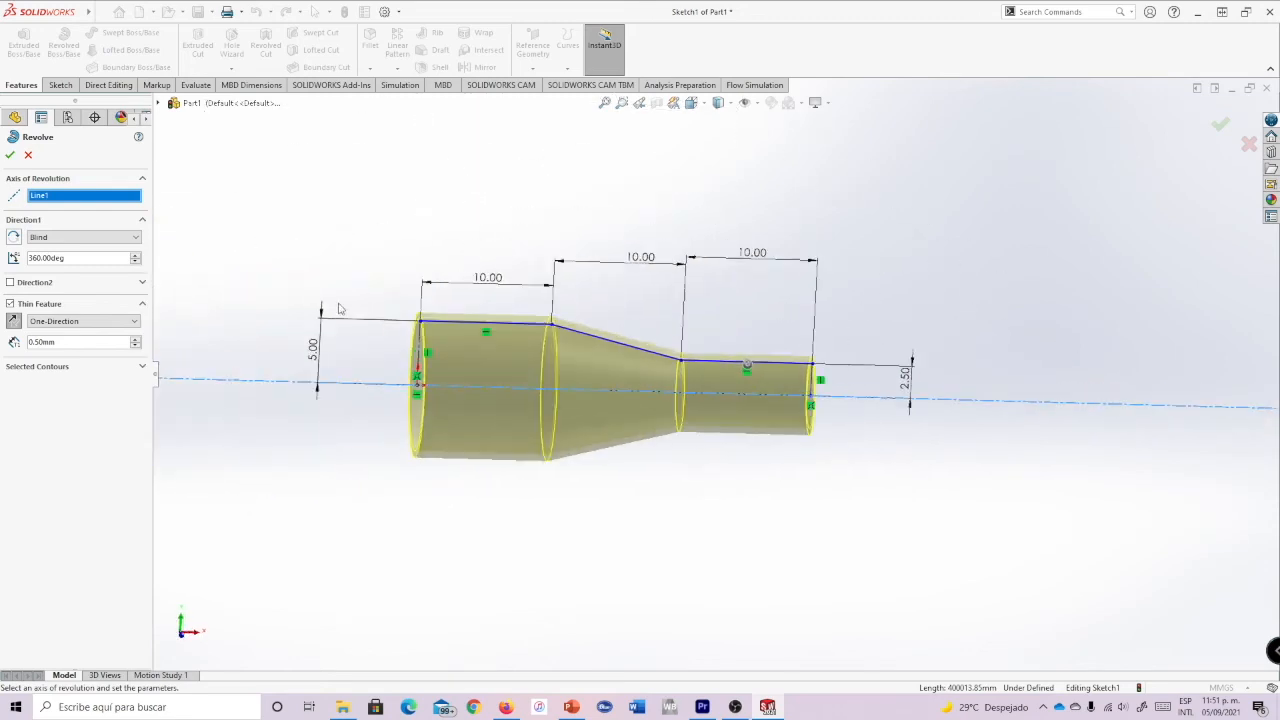
left_click(10, 155)
middle_click_drag(934, 366, 586, 387)
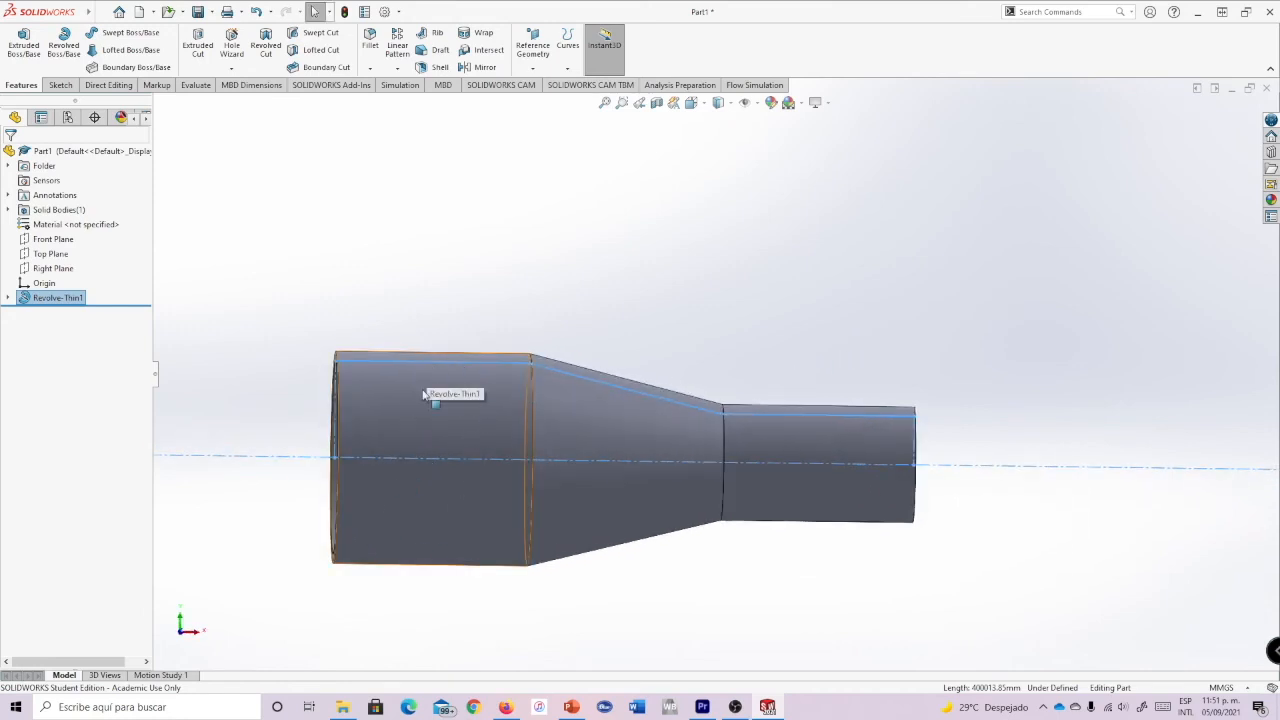
mouse_move(660, 330)
middle_mouse_down()
mouse_move(734, 320)
mouse_move(772, 336)
mouse_move(674, 314)
mouse_move(676, 326)
middle_mouse_up()
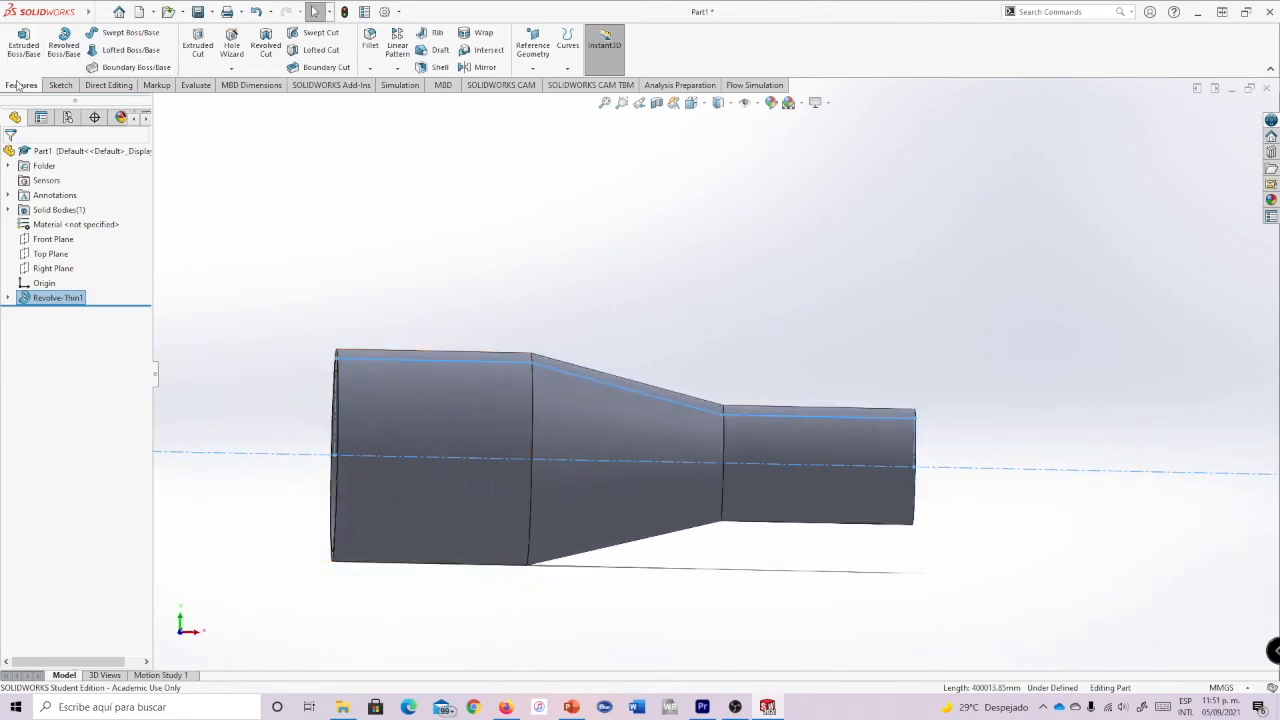
- Create a reference plane offset 10 mm from the wide inlet's annular end face, flipping the offset toward the start of the taper
left_click(544, 67)
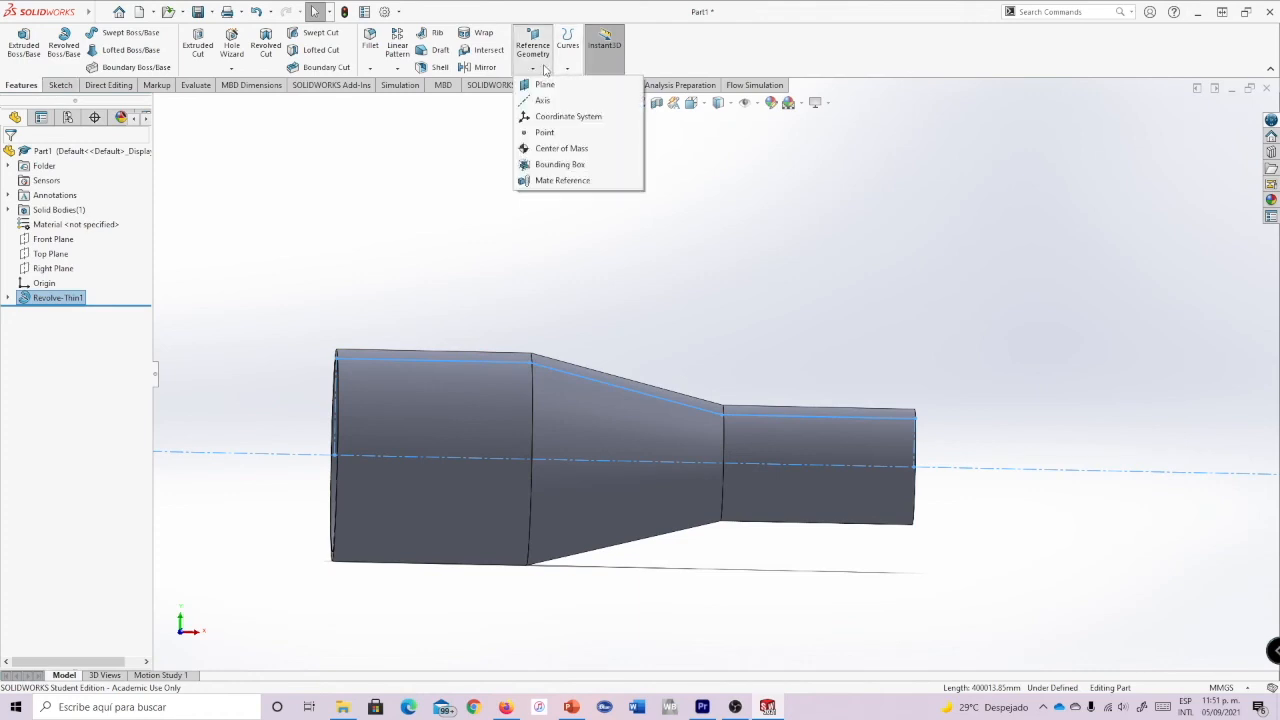
left_click(545, 87)
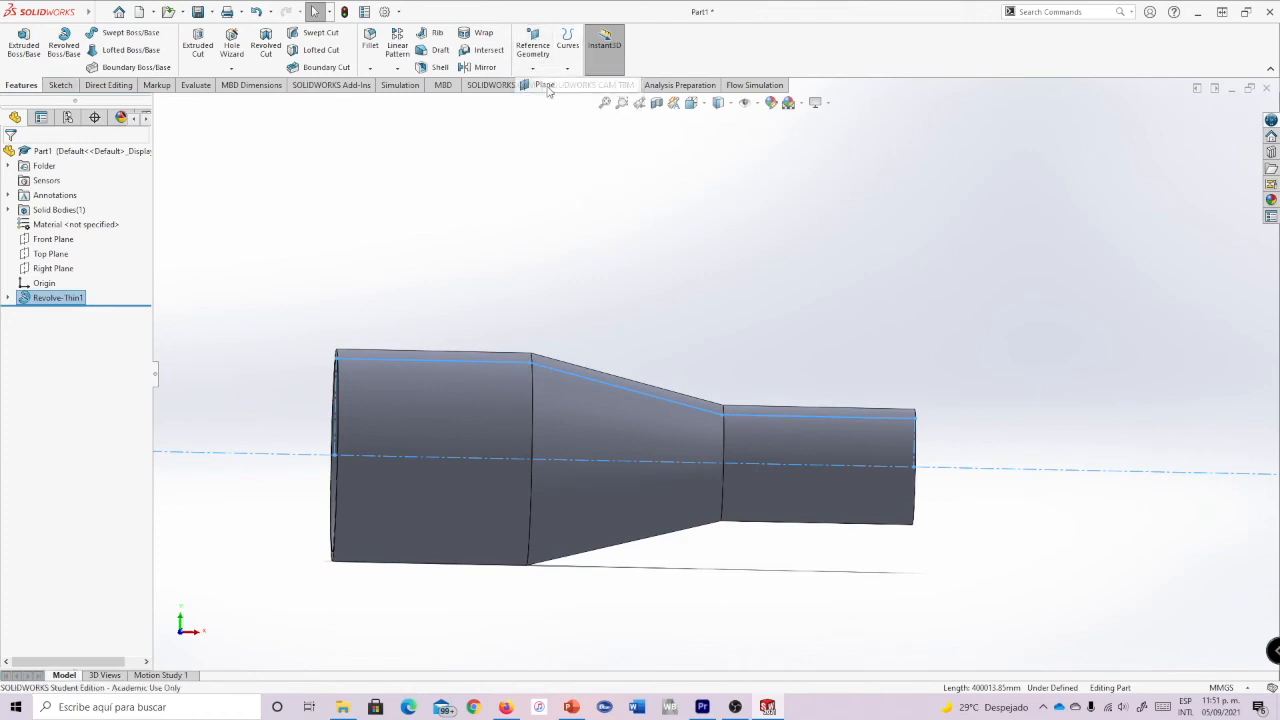
middle_click_drag(383, 289, 431, 285)
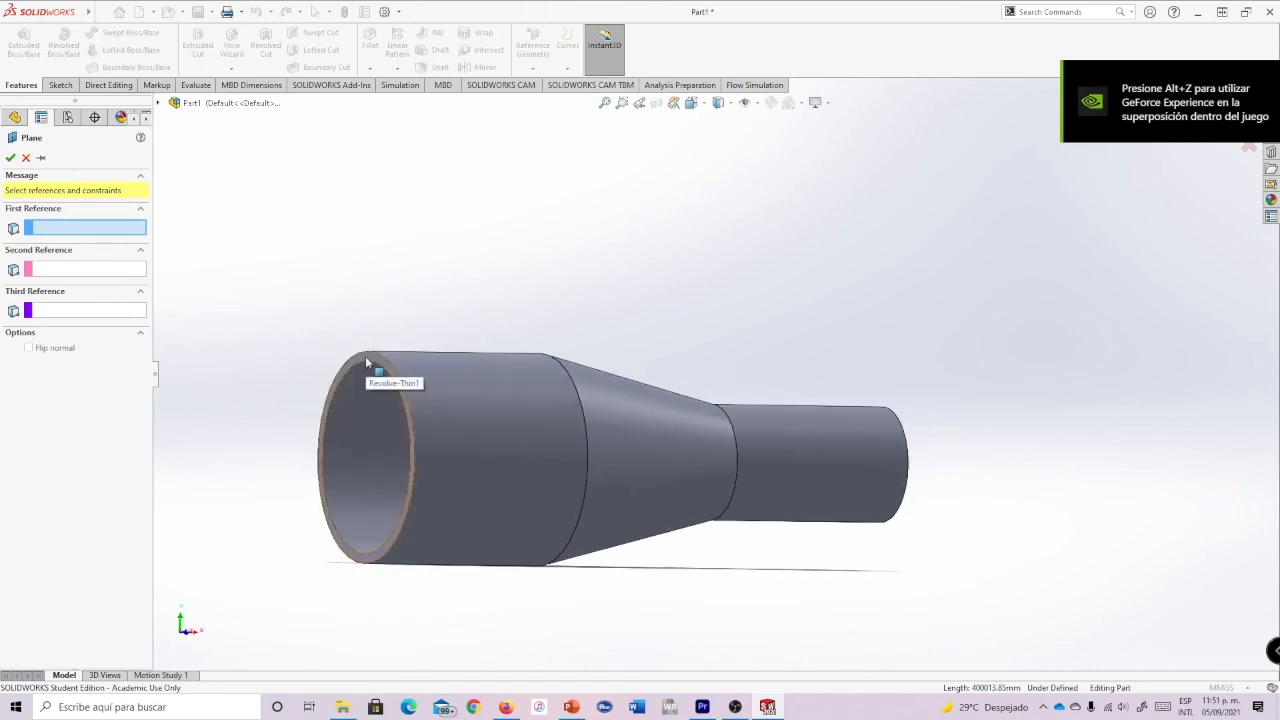
left_click(367, 362)
middle_click_drag(600, 266, 645, 268)
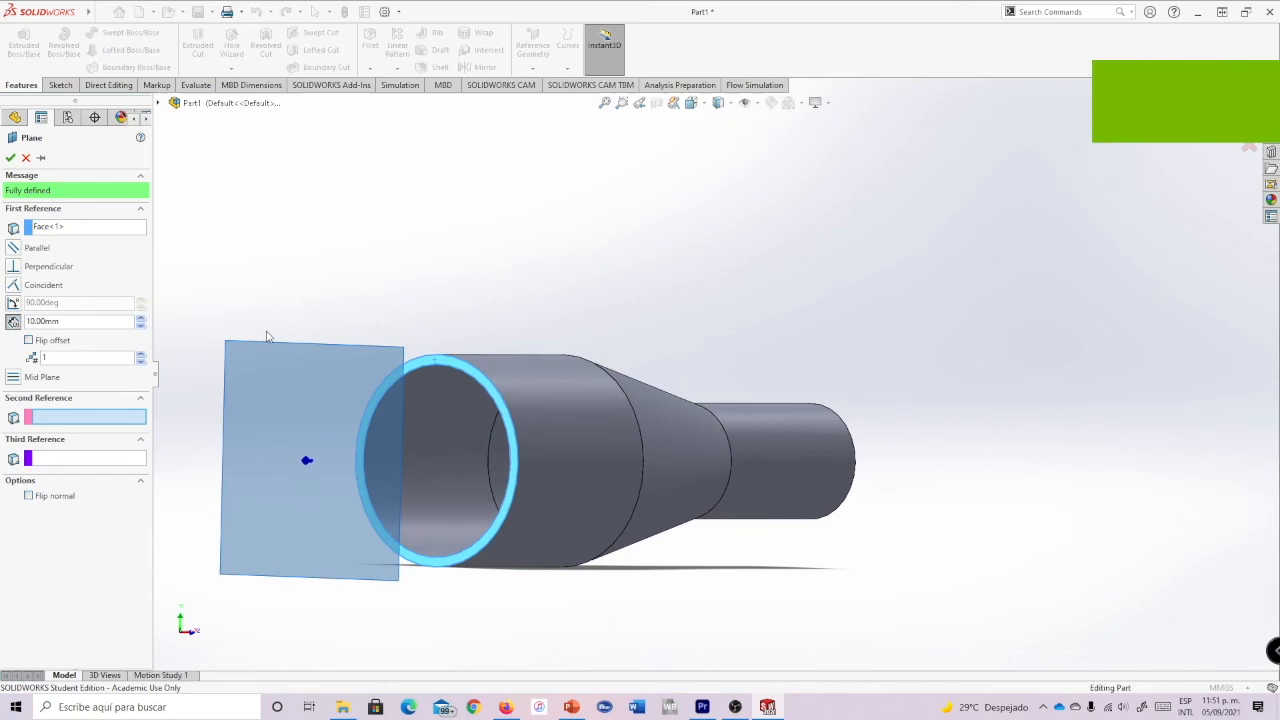
middle_click_drag(535, 324, 509, 303)
left_click(29, 340)
middle_click_drag(733, 305, 594, 326)
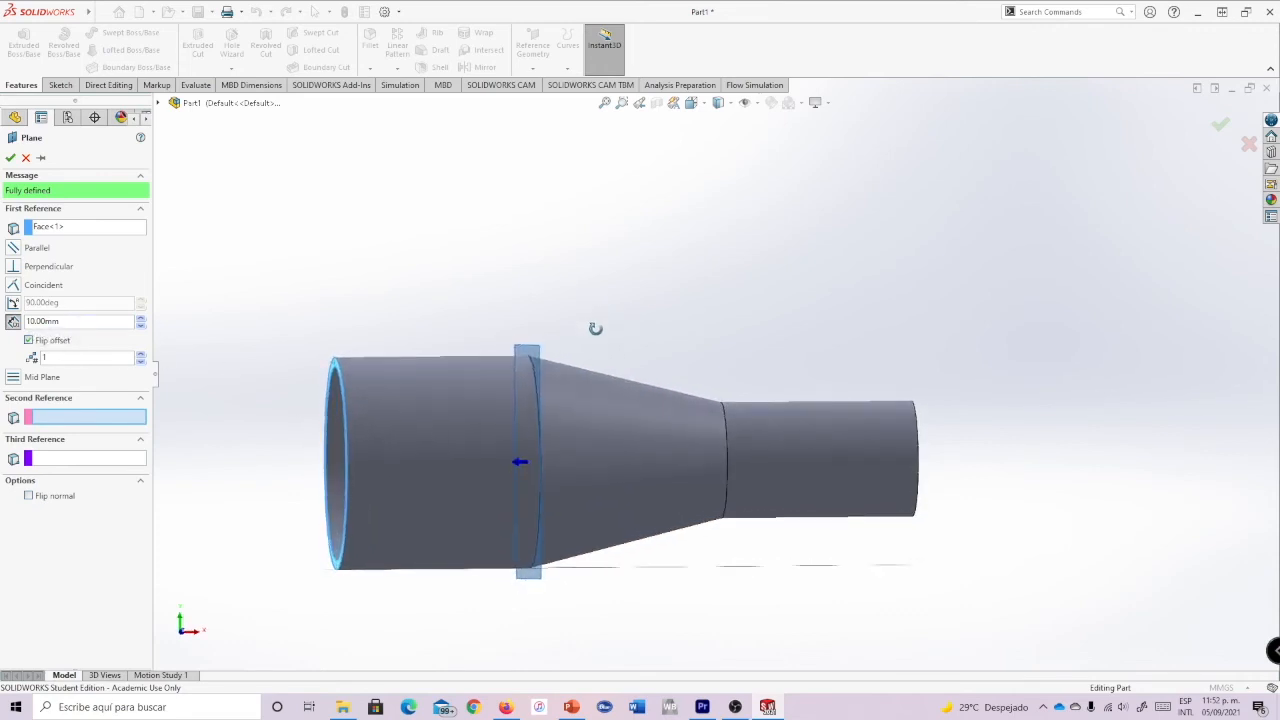
left_click(10, 158)
middle_click_drag(563, 323, 620, 330)
- Start a new sketch on the offset plane at the start of the taper
left_click(45, 312)
left_click(45, 312)
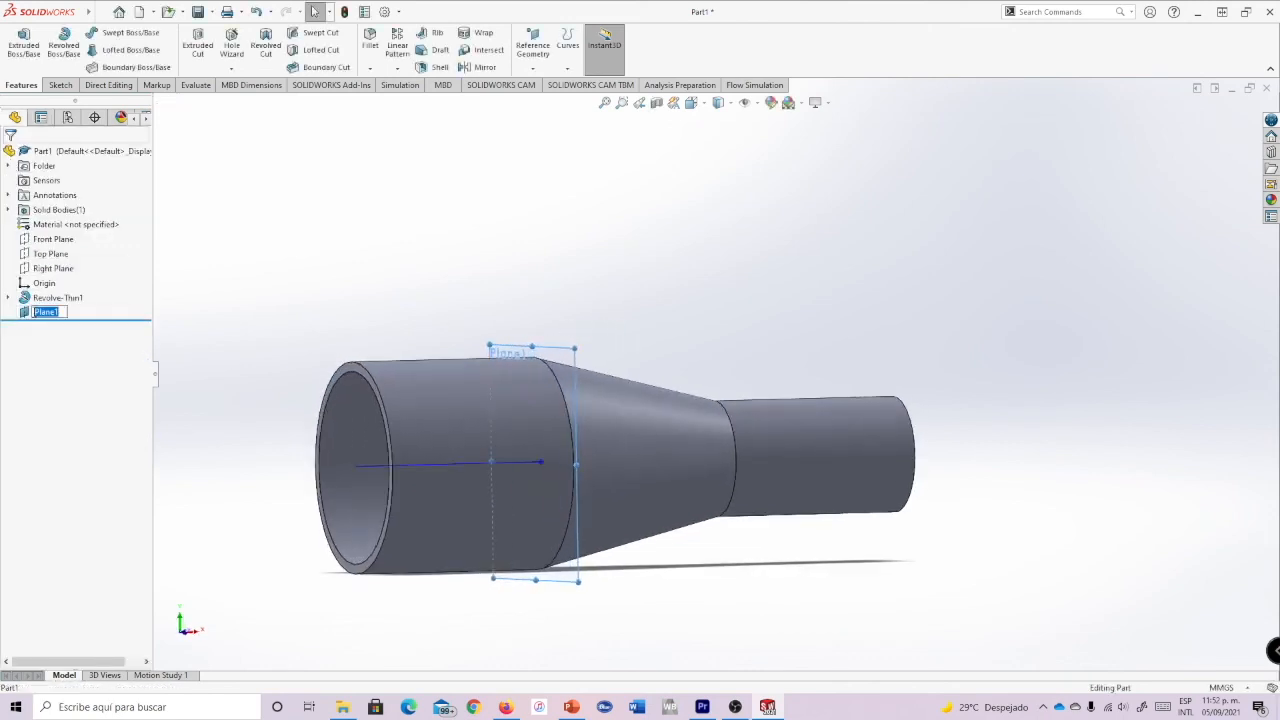
left_click(40, 316)
left_click(35, 300)
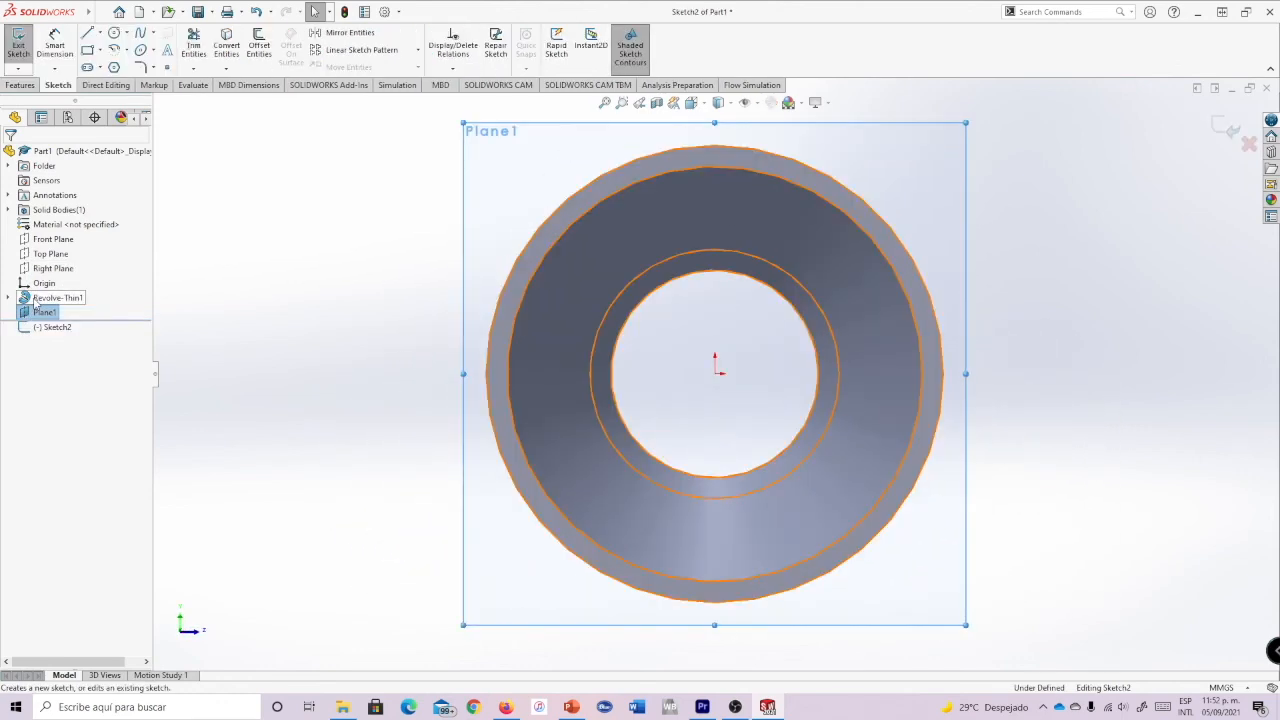
- Sketch a 180-degree centerpoint arc of about 1.59 mm radius below the origin and close it with a horizontal line between its endpoints
left_click(126, 52)
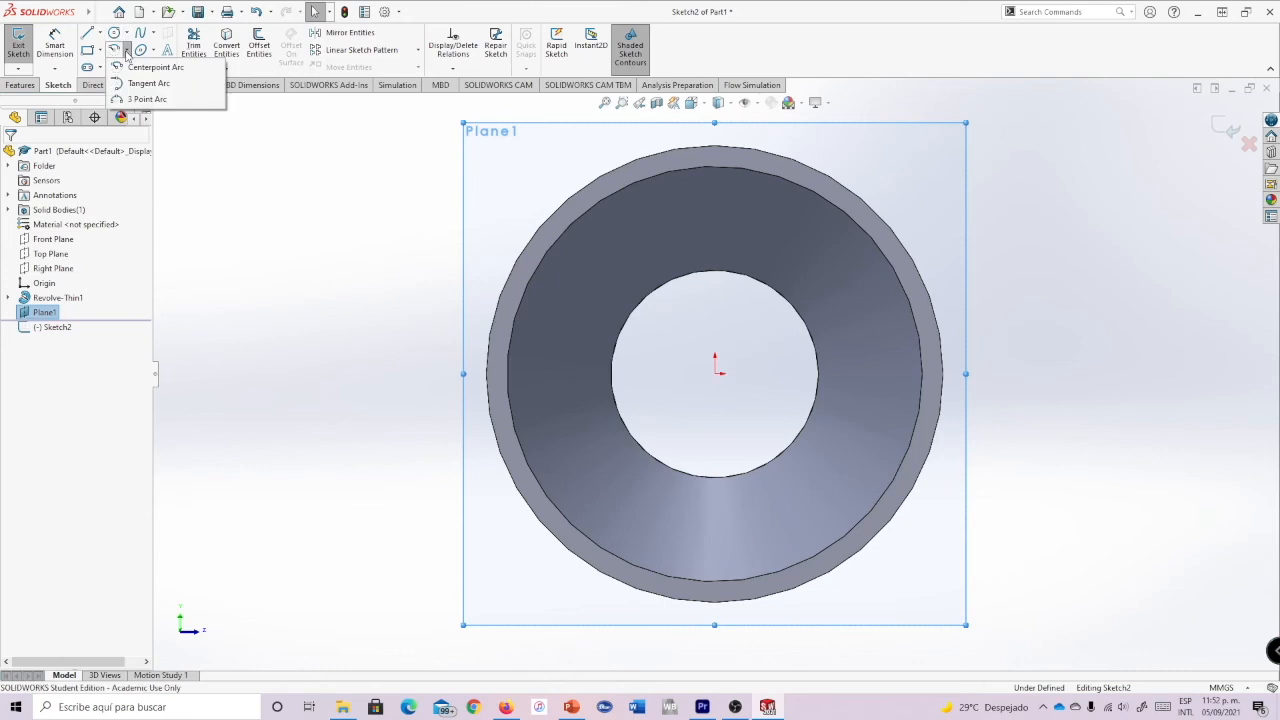
left_click(150, 67)
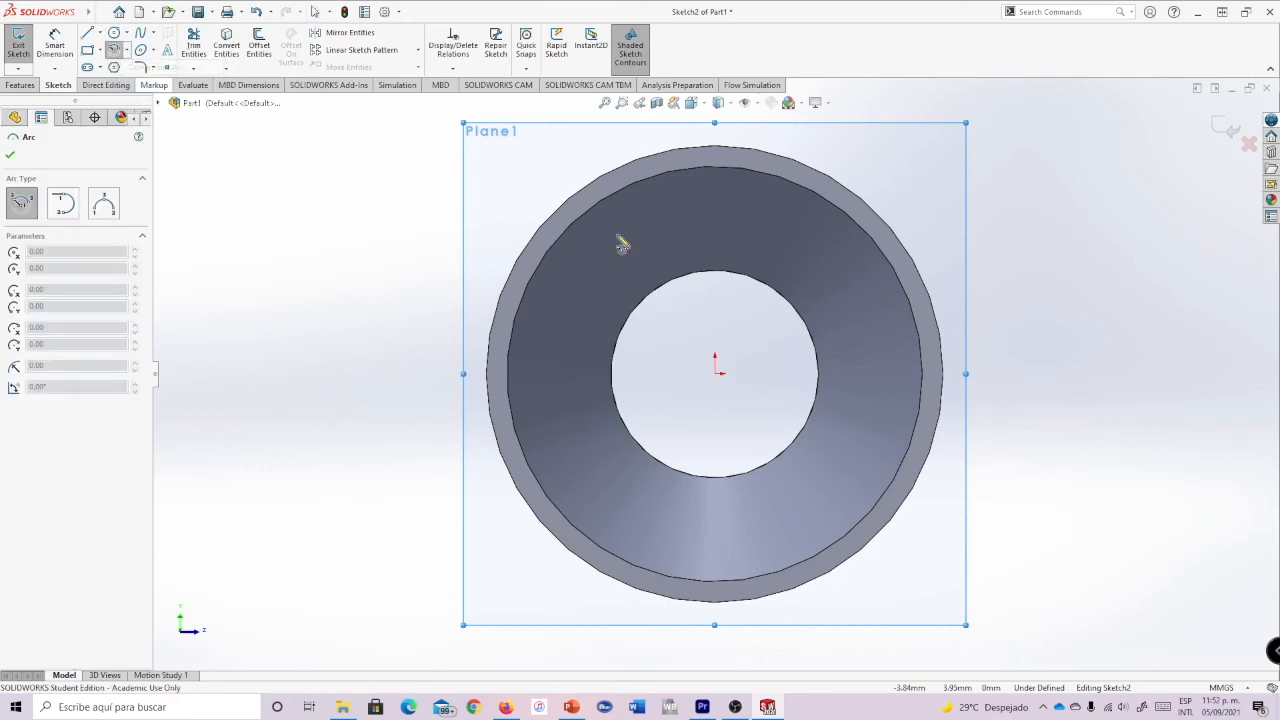
left_click(716, 373)
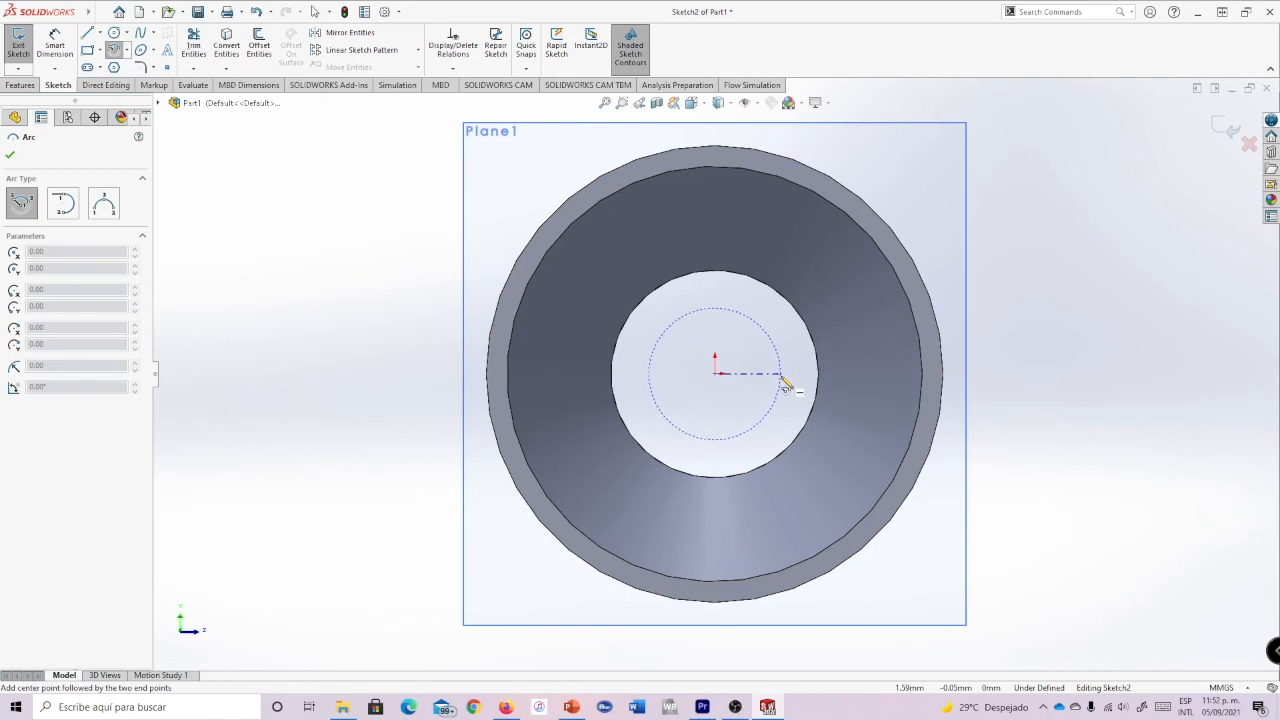
left_click(781, 375)
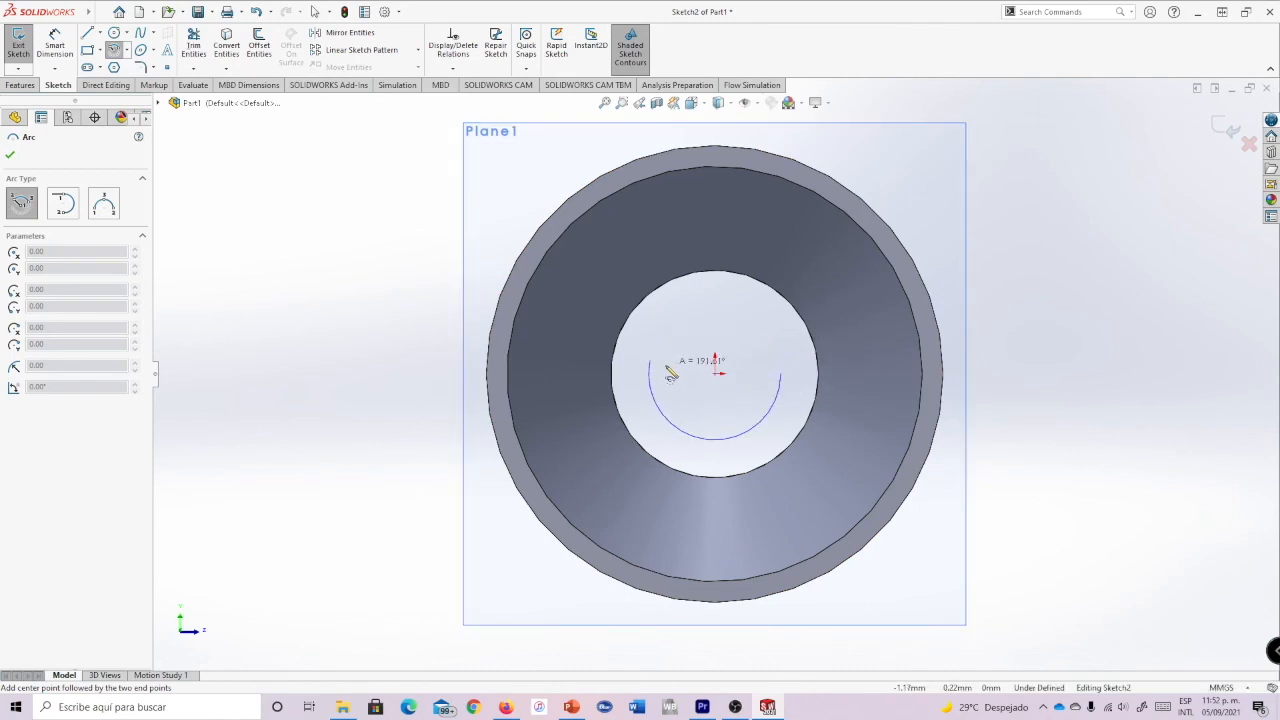
left_click(649, 374)
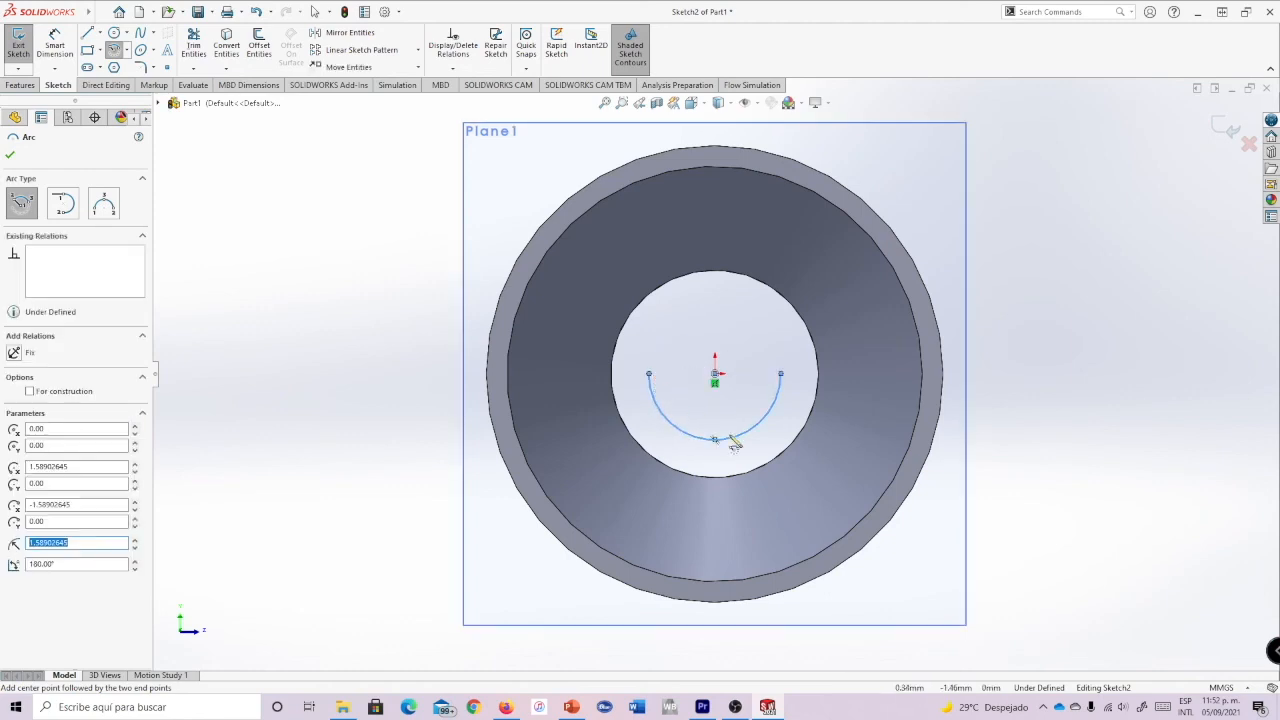
left_click(87, 34)
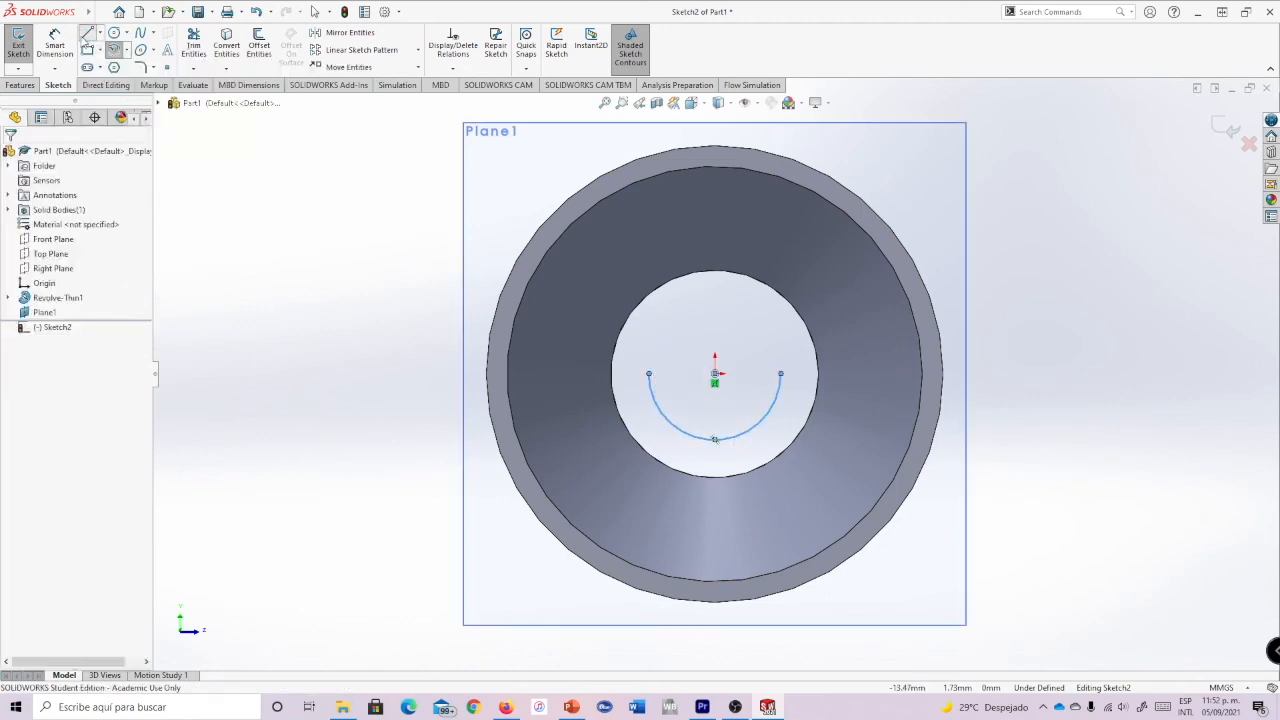
left_click(649, 374)
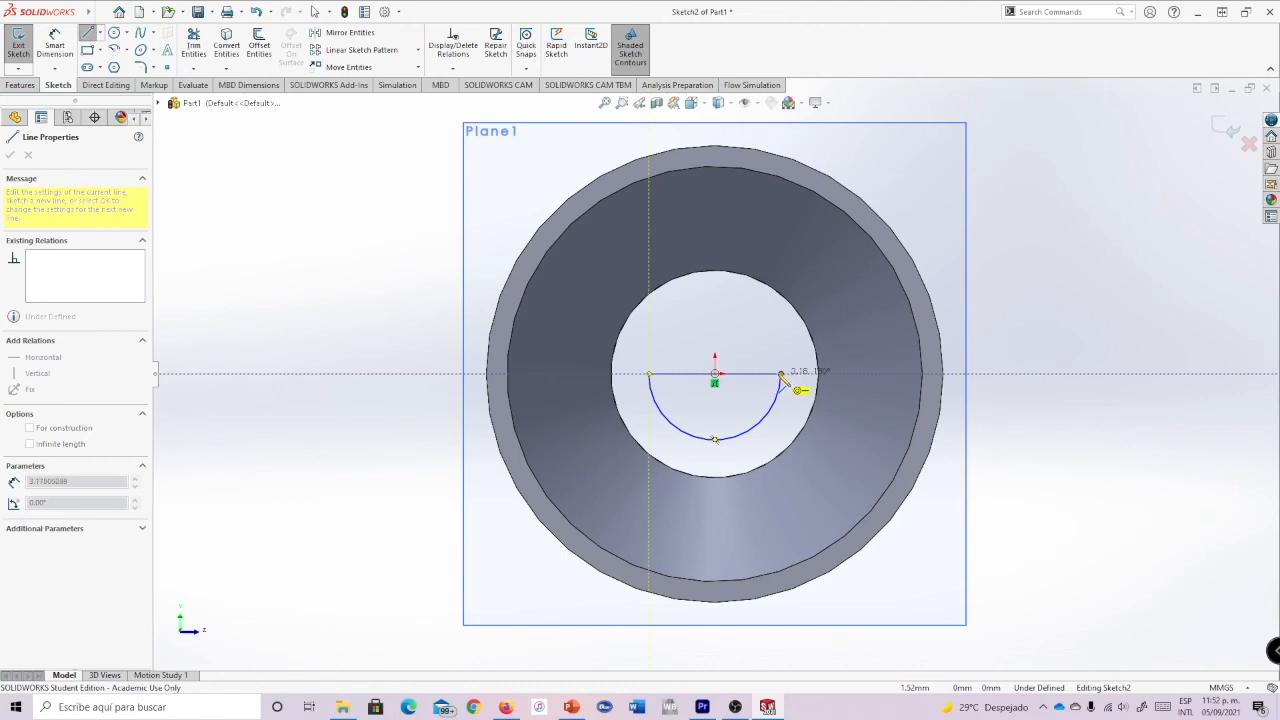
left_click(781, 374)
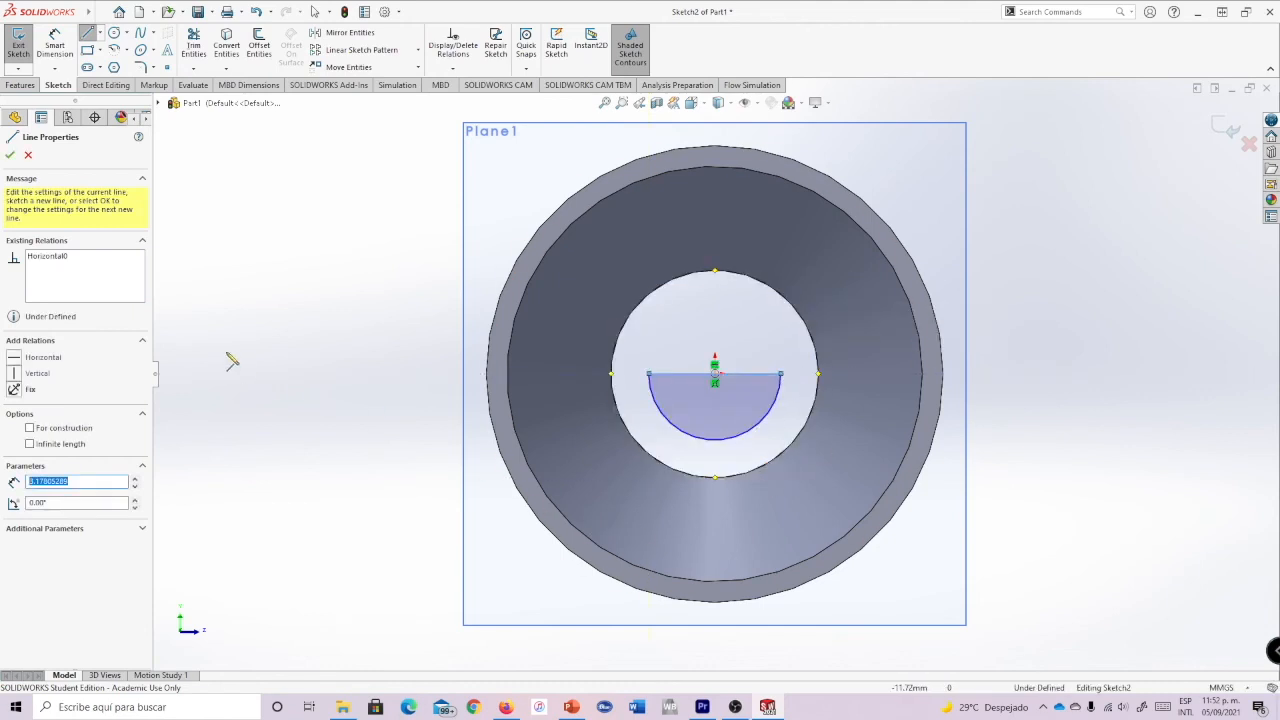
left_click(10, 155)
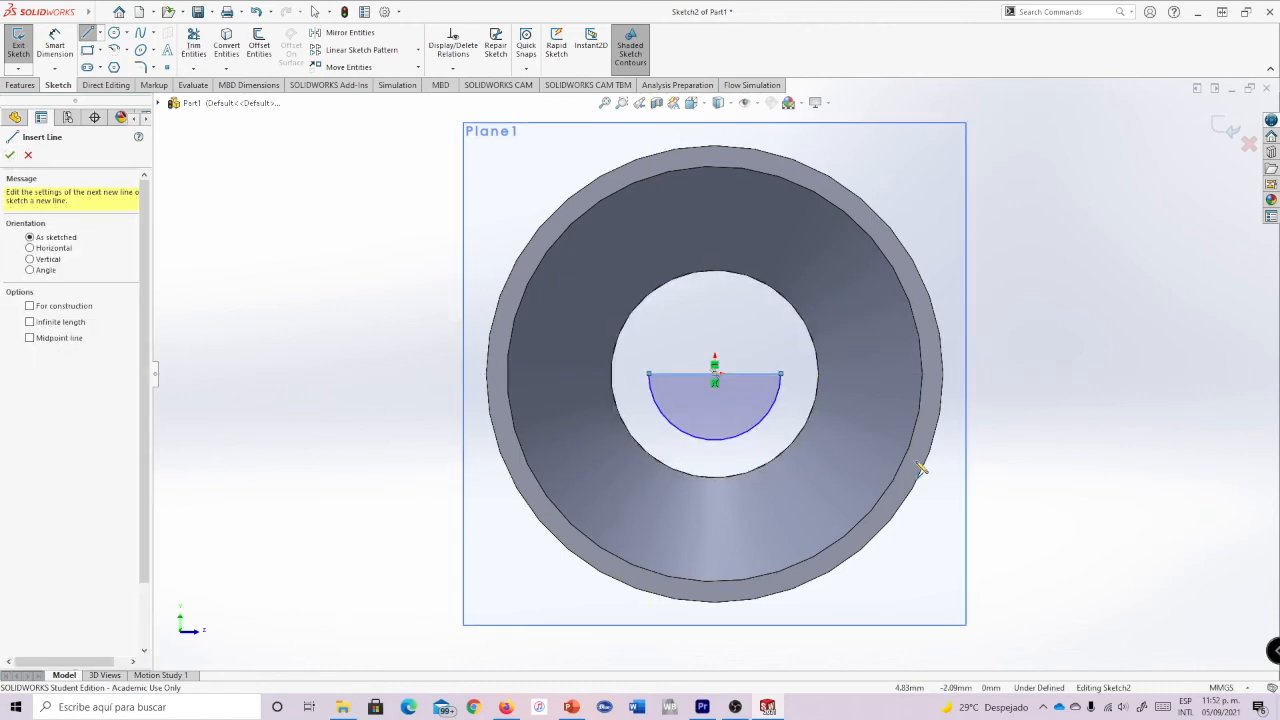
- Revolve the closed semicircle 360 degrees about its straight edge into a solid sphere inside the nozzle, with Merge result on
mouse_move(987, 418)
middle_mouse_down()
mouse_move(945, 414)
mouse_move(975, 412)
middle_mouse_up()
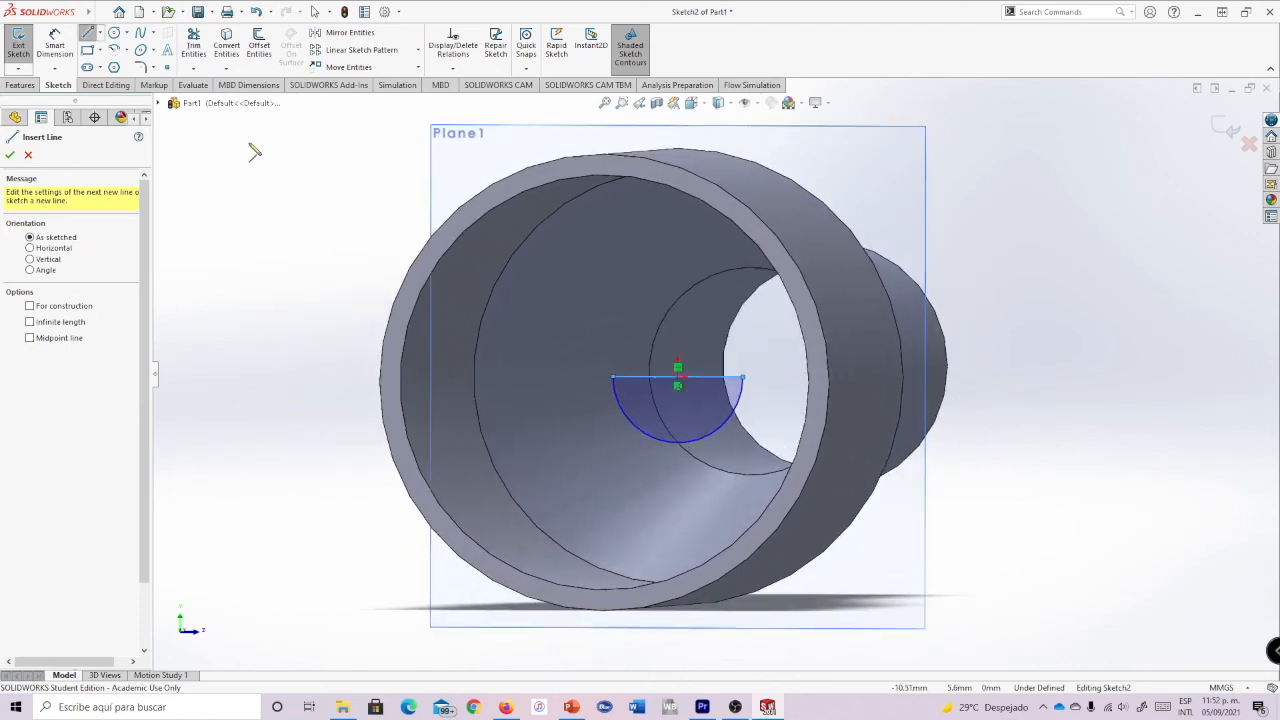
left_click(21, 86)
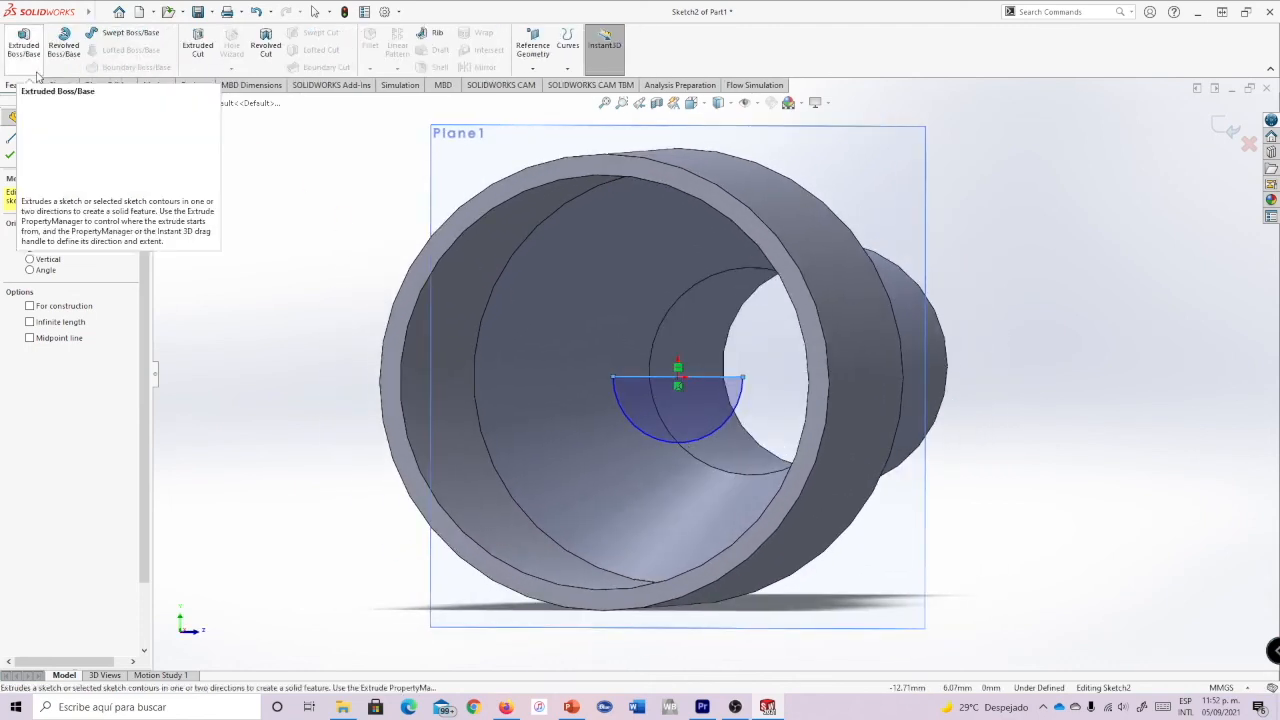
left_click(64, 50)
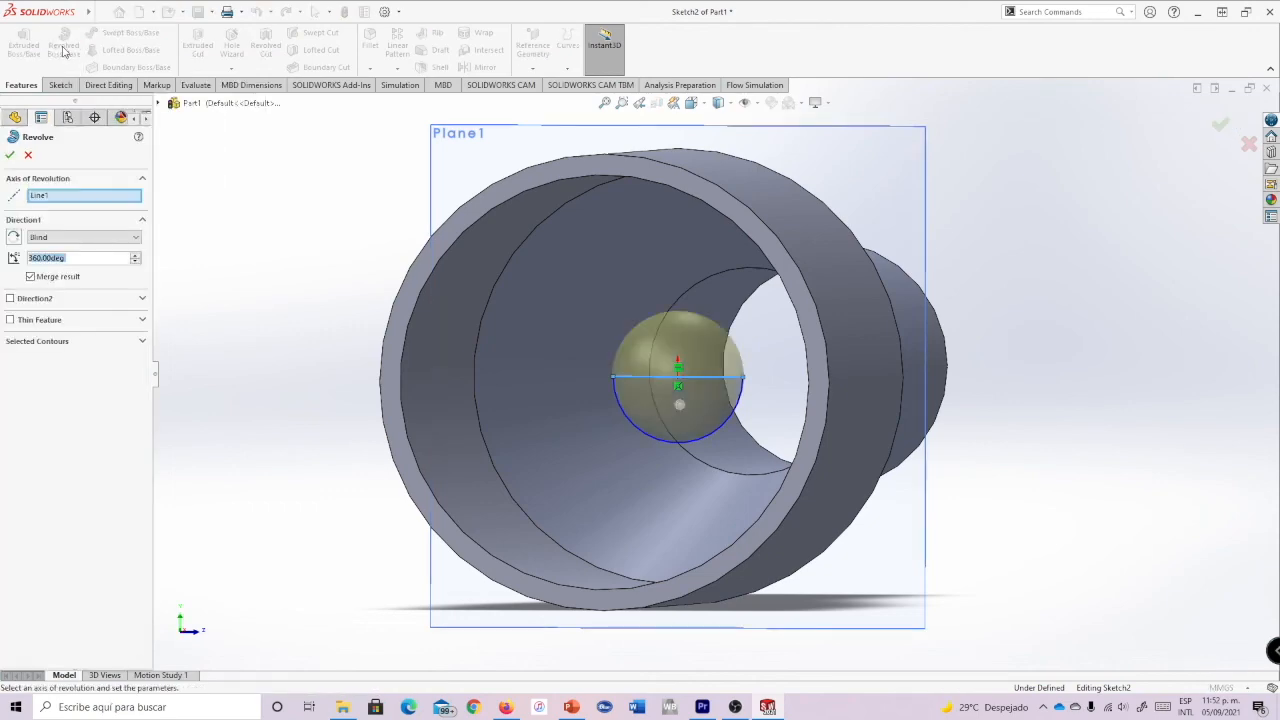
middle_click_drag(830, 373, 736, 405)
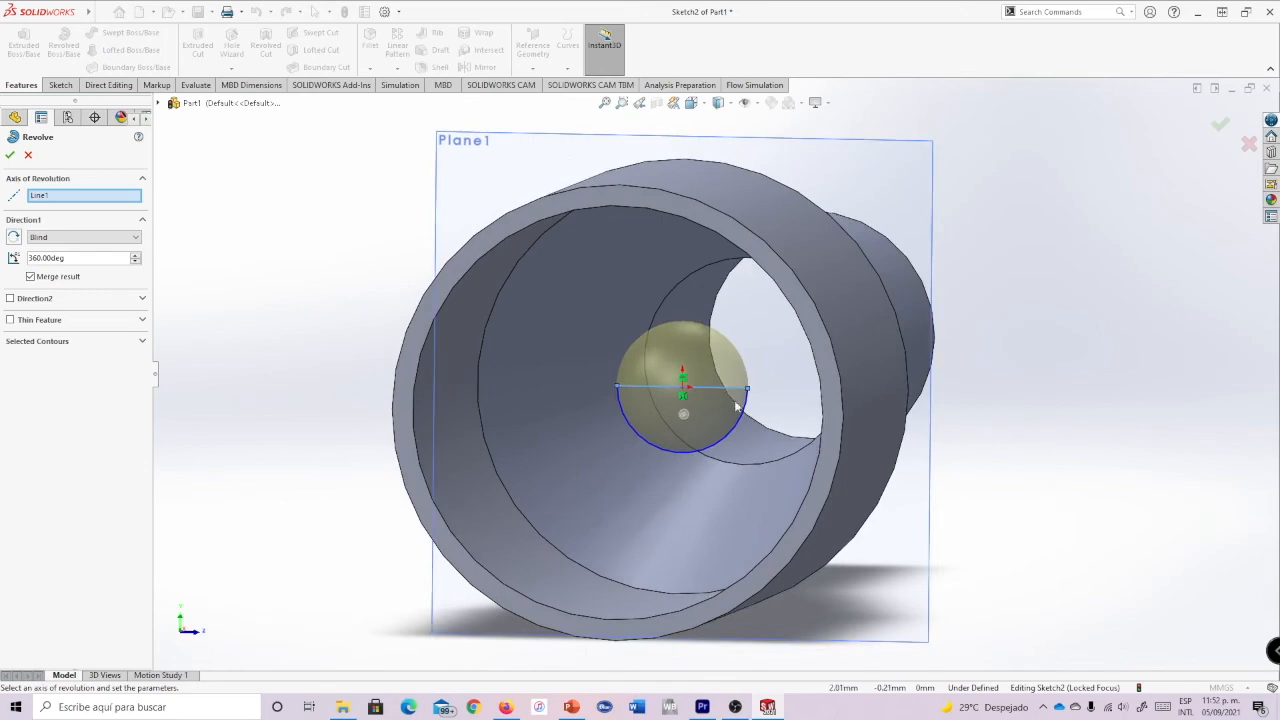
left_click(10, 155)
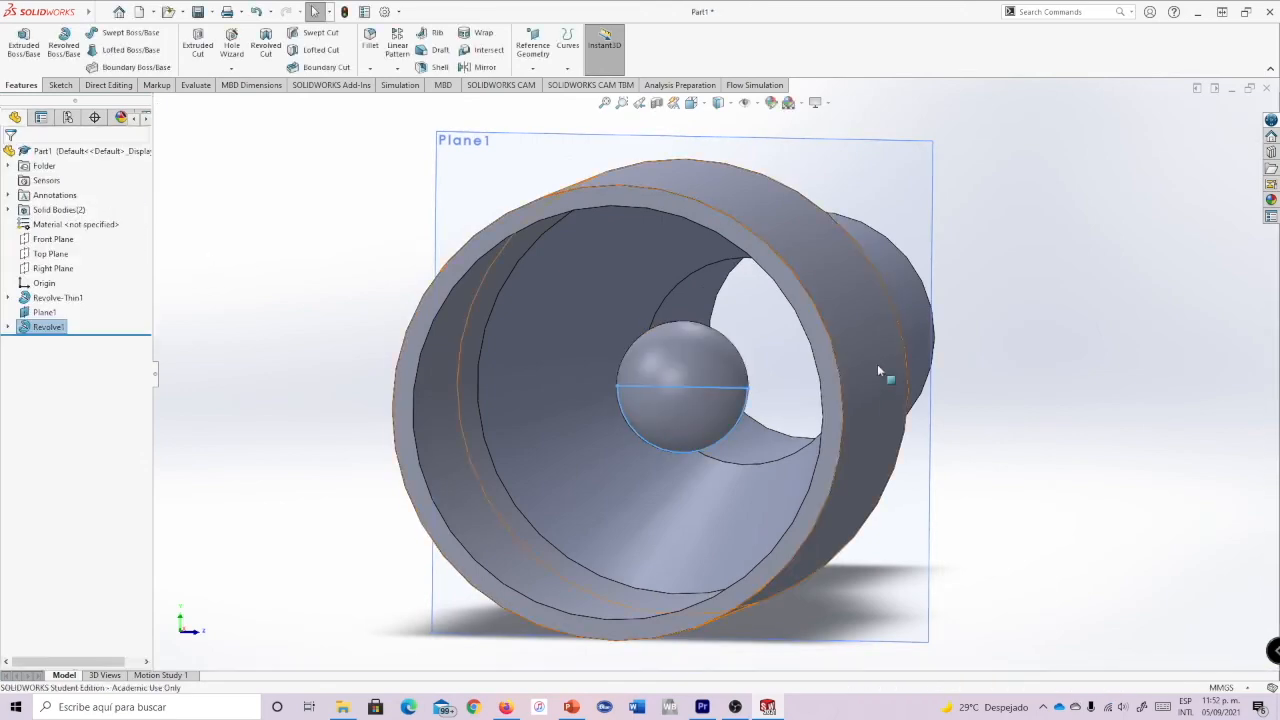
- Open the semicircle sketch of the revolved sphere for editing
middle_click_drag(876, 363, 830, 399)
mouse_move(832, 400)
middle_mouse_down()
mouse_move(812, 411)
mouse_move(822, 400)
middle_mouse_up()
left_click(8, 328)
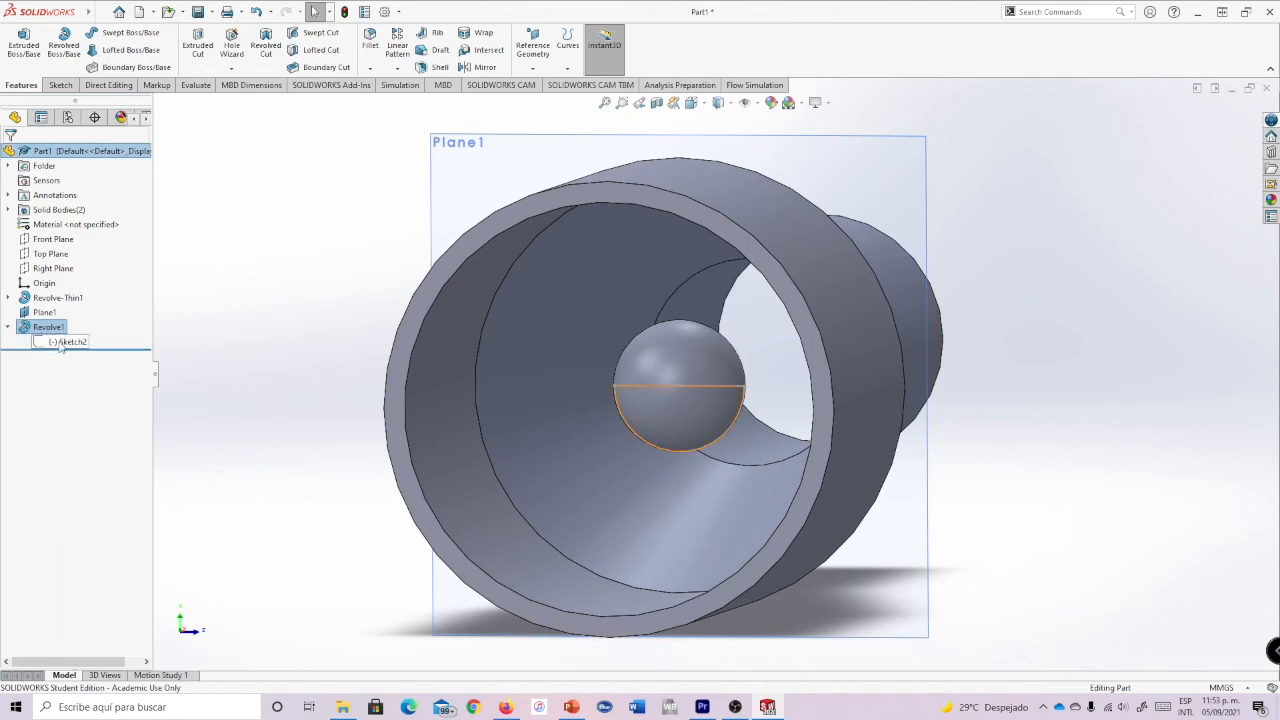
left_click(66, 342)
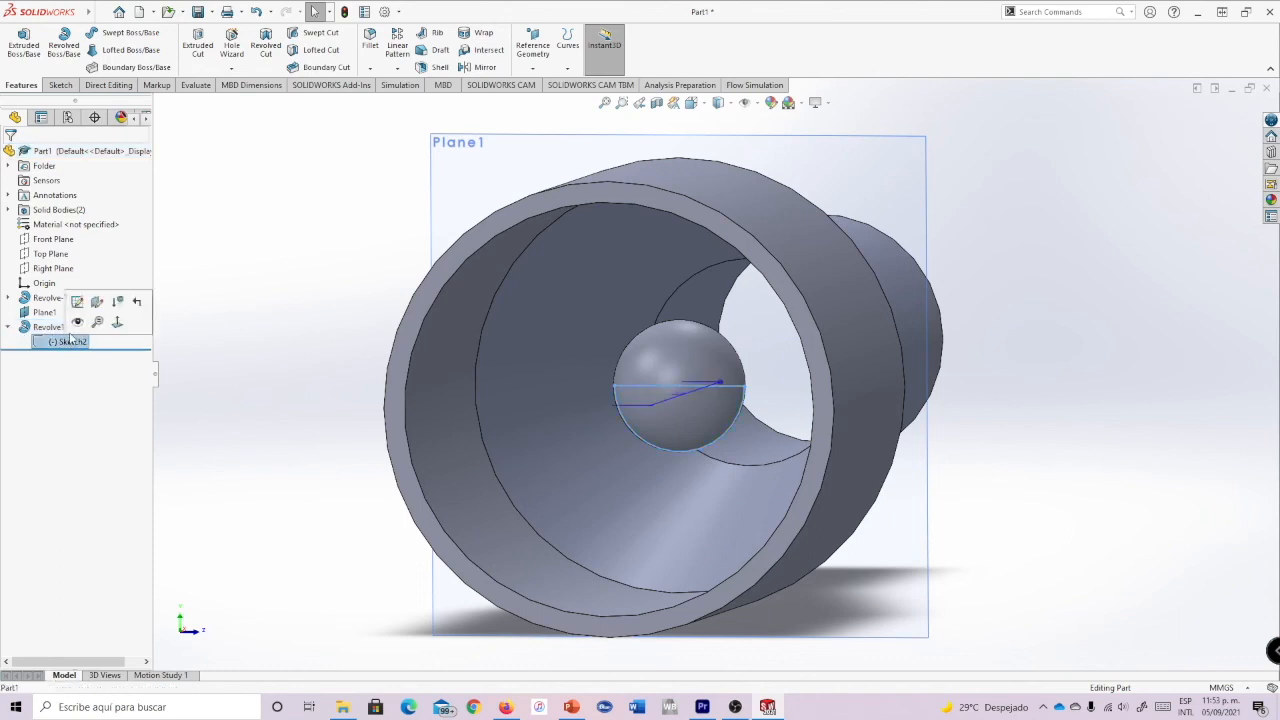
left_click(77, 302)
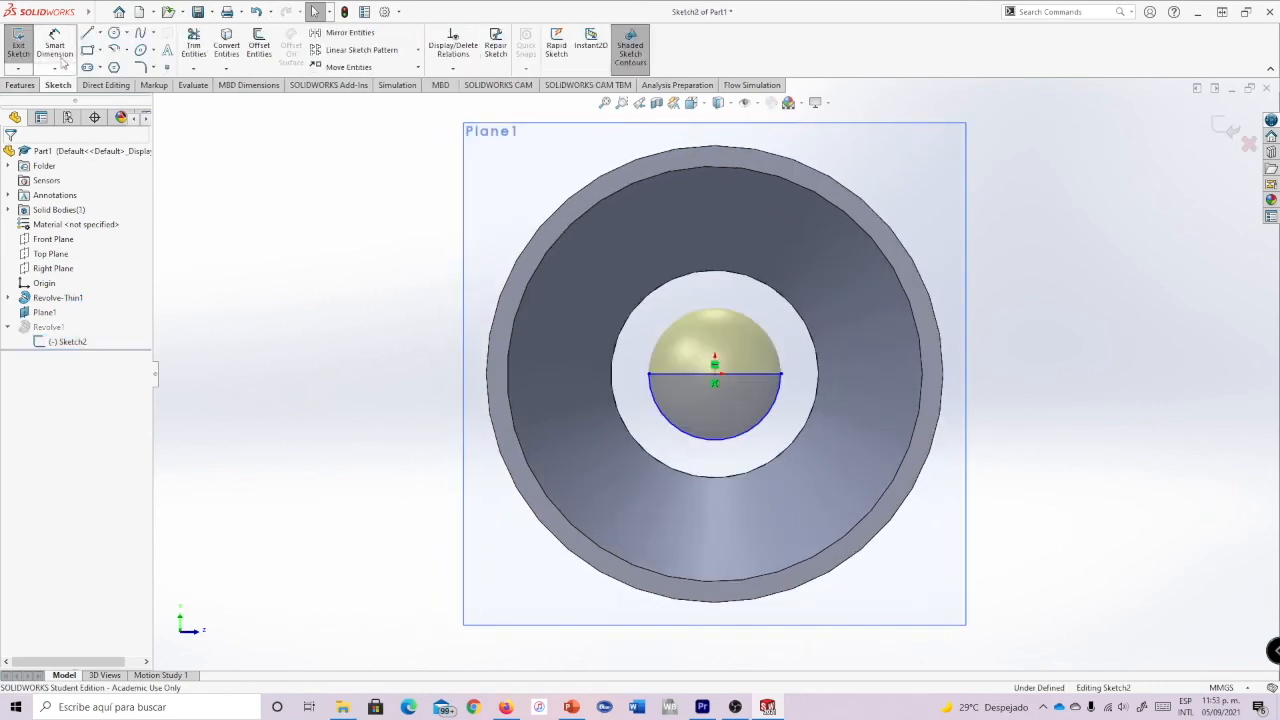
- Dimension the semicircular arc's radius to 2.5 mm and exit the sketch to rebuild the sphere
left_click(56, 46)
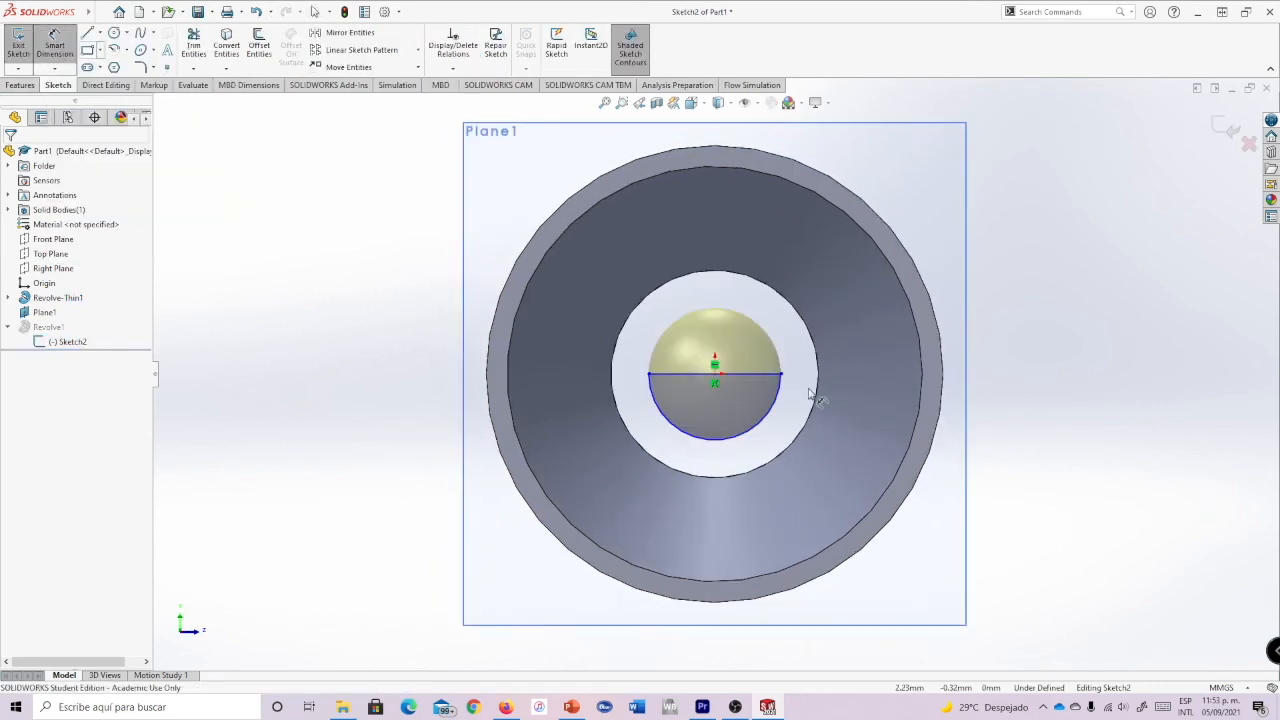
left_click(773, 418)
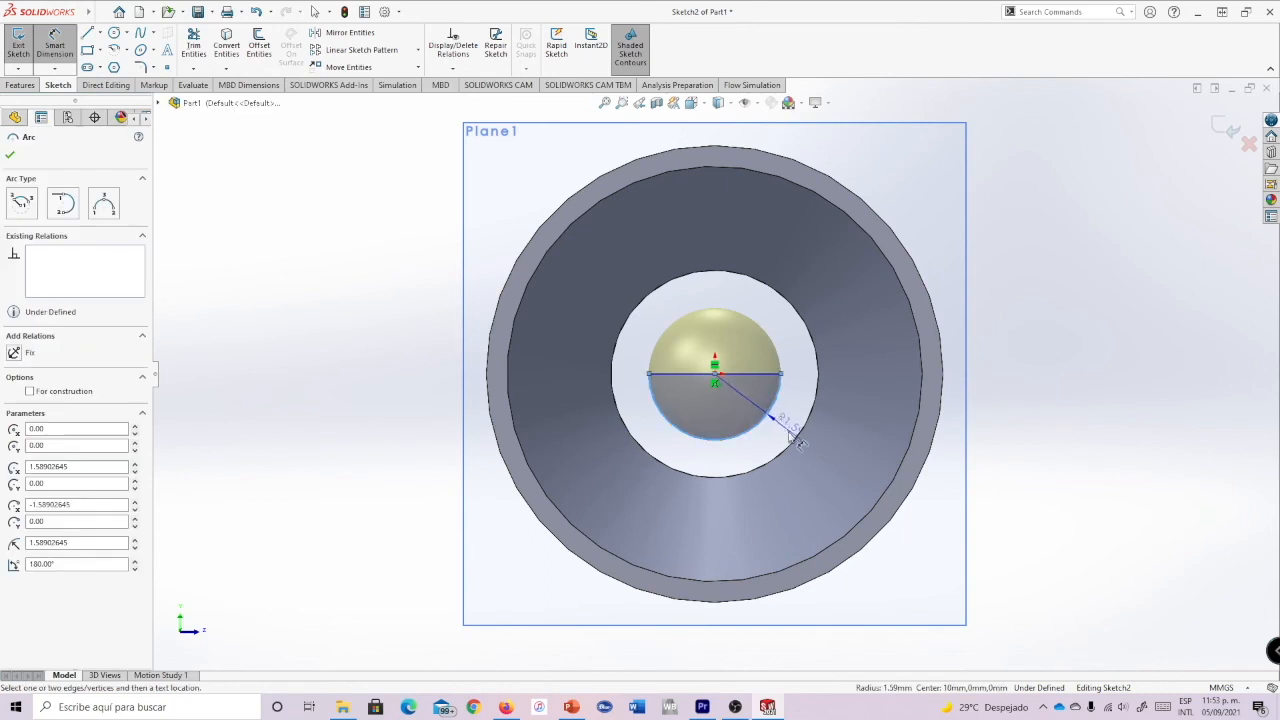
left_click(772, 526)
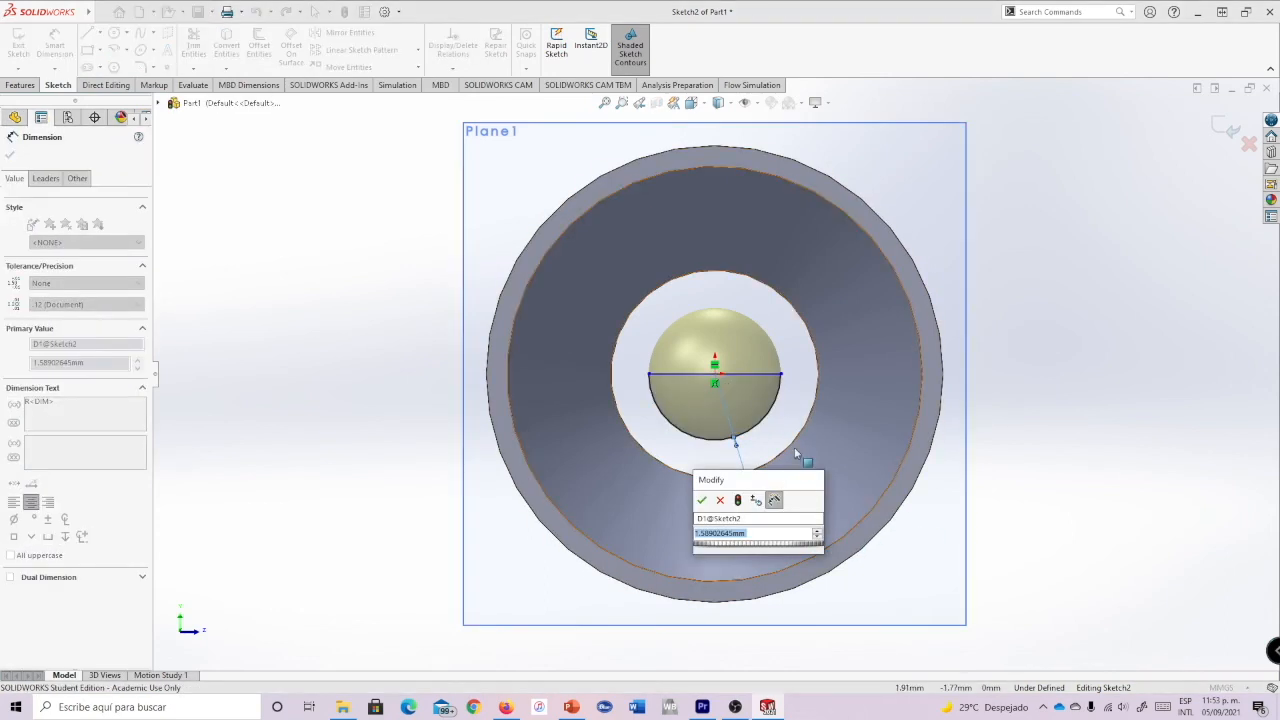
type("2.5")
key("Return")
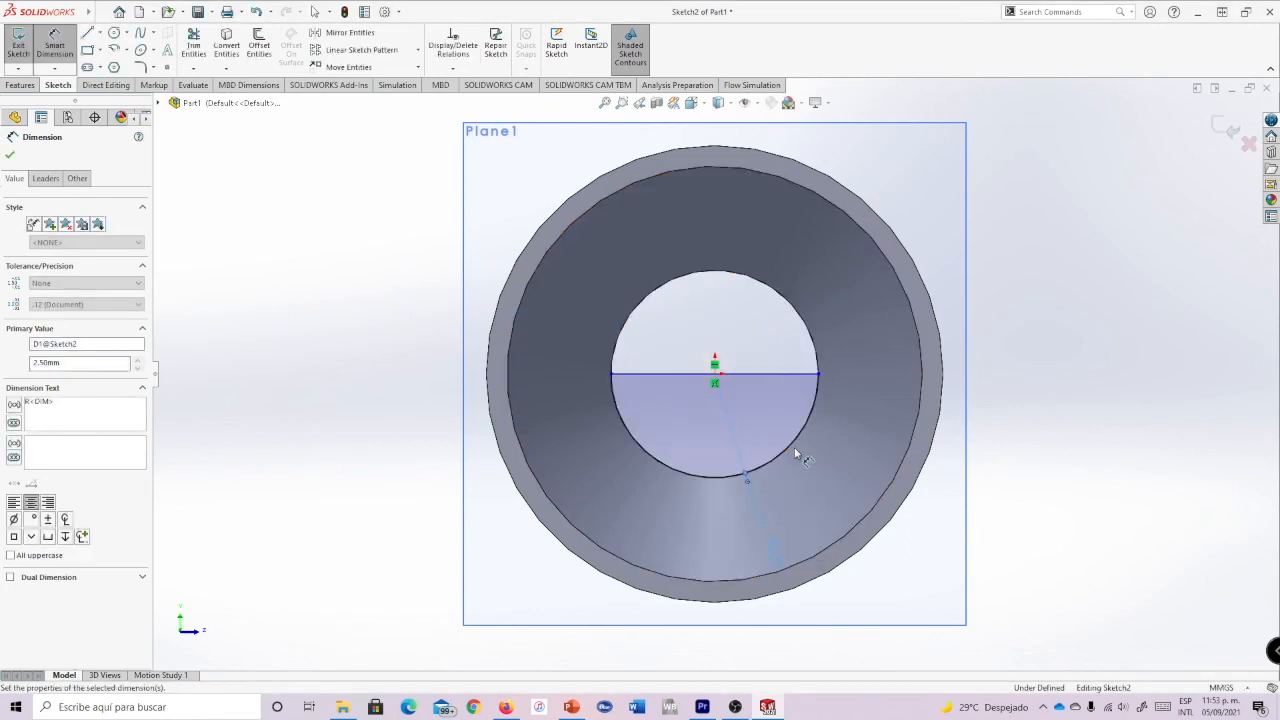
left_click(10, 157)
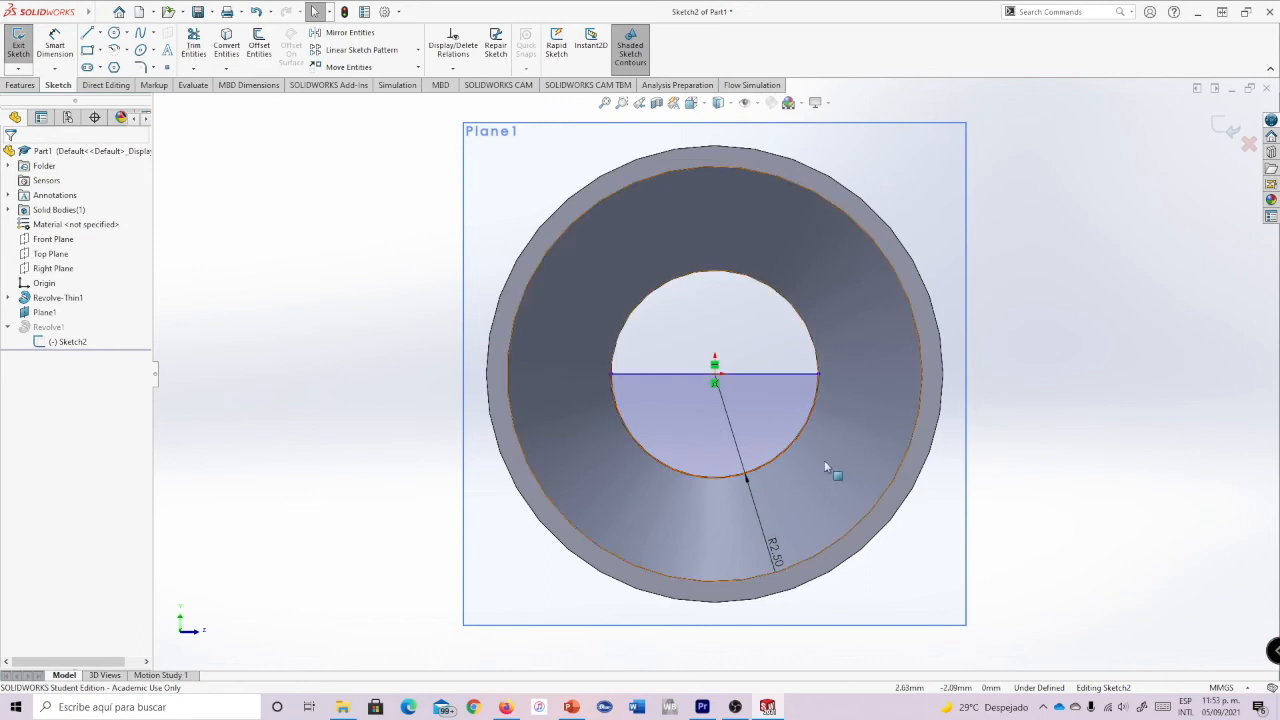
middle_click_drag(417, 391, 953, 424)
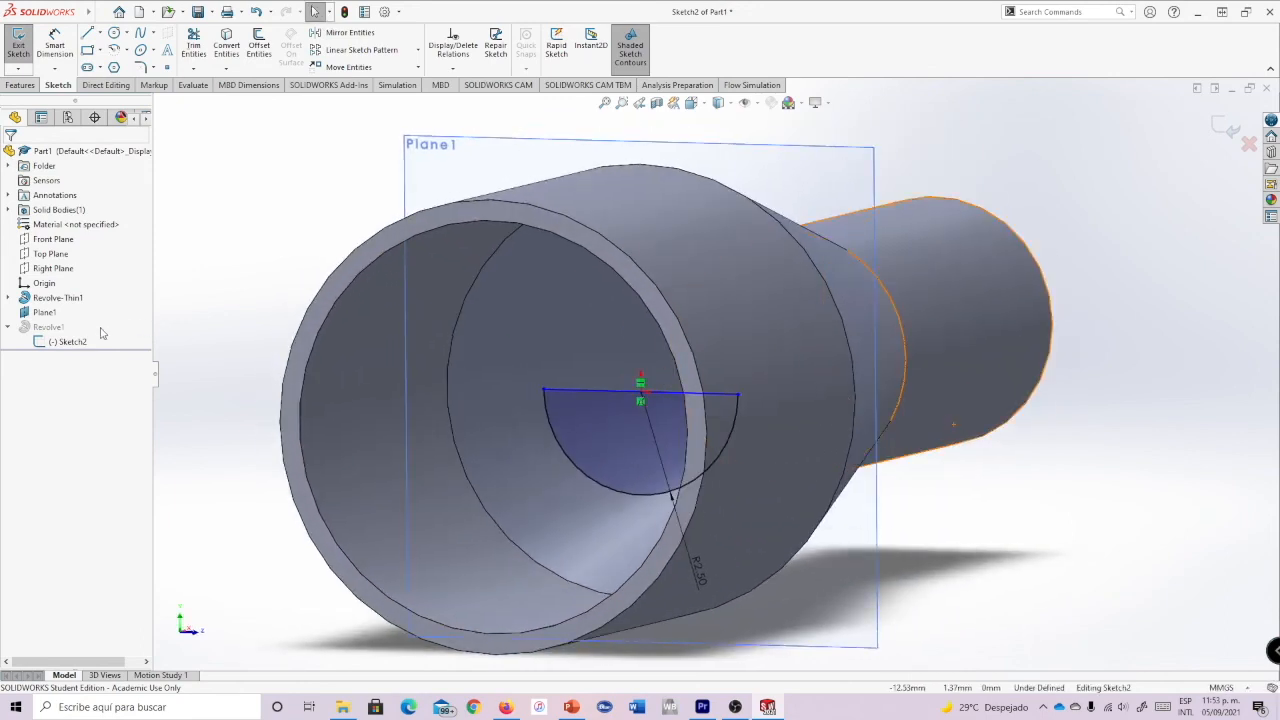
left_click(18, 45)
- Create Flow Simulation lids closing both nozzle openings, using the annular end faces of the narrow outlet and the wide inlet
middle_click_drag(577, 360, 880, 430)
scroll(884, 318, "down", 5)
scroll(900, 324, "up", 9)
middle_click_drag(911, 329, 800, 147)
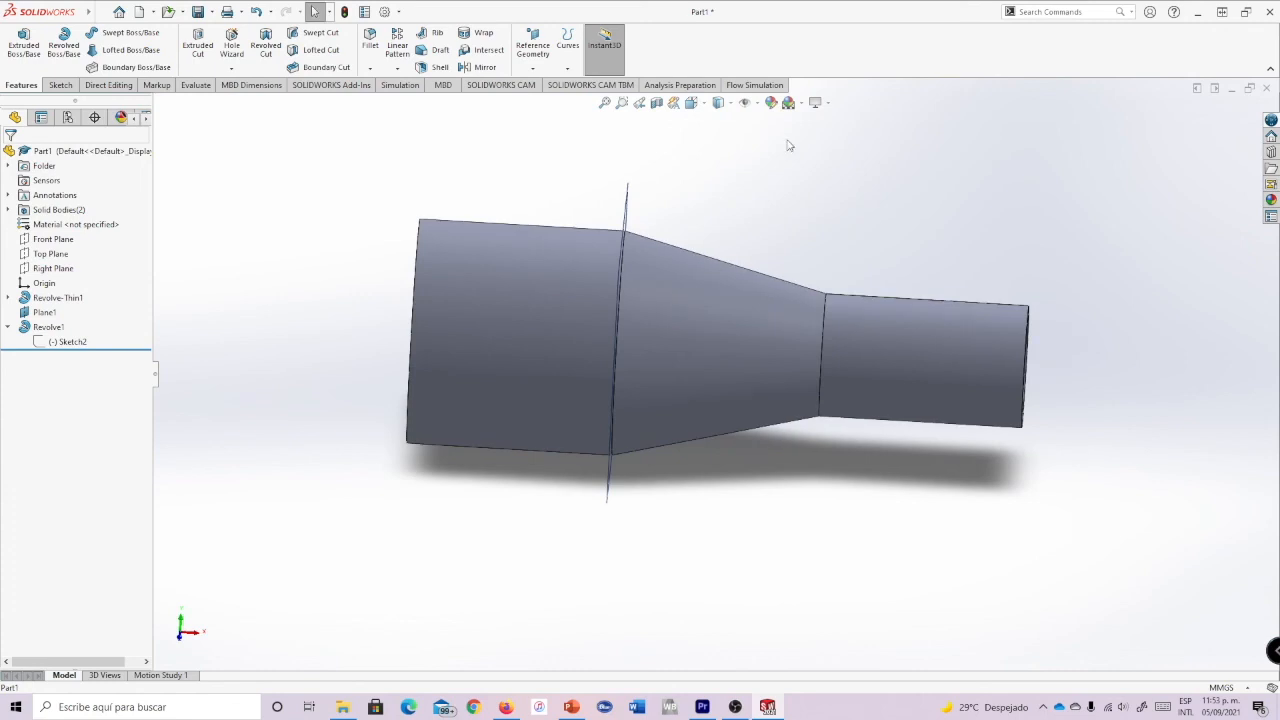
left_click(757, 86)
middle_click_drag(900, 334, 888, 276)
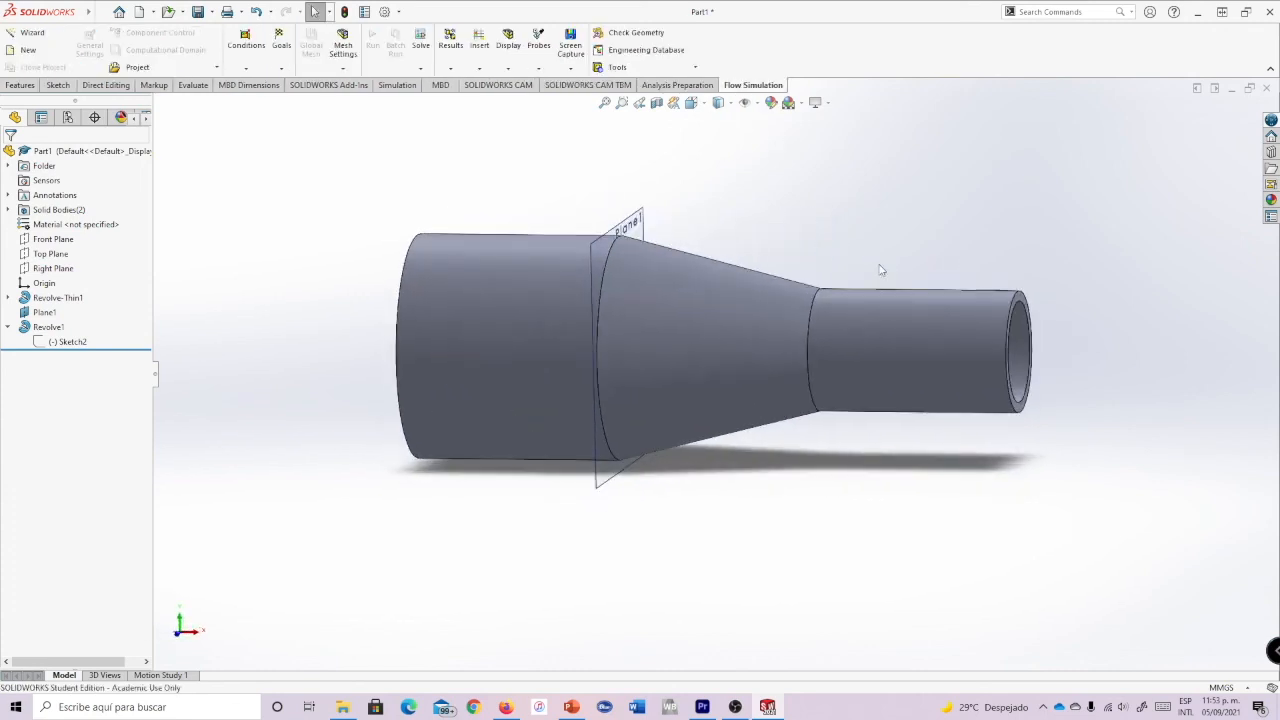
left_click(617, 67)
left_click(627, 86)
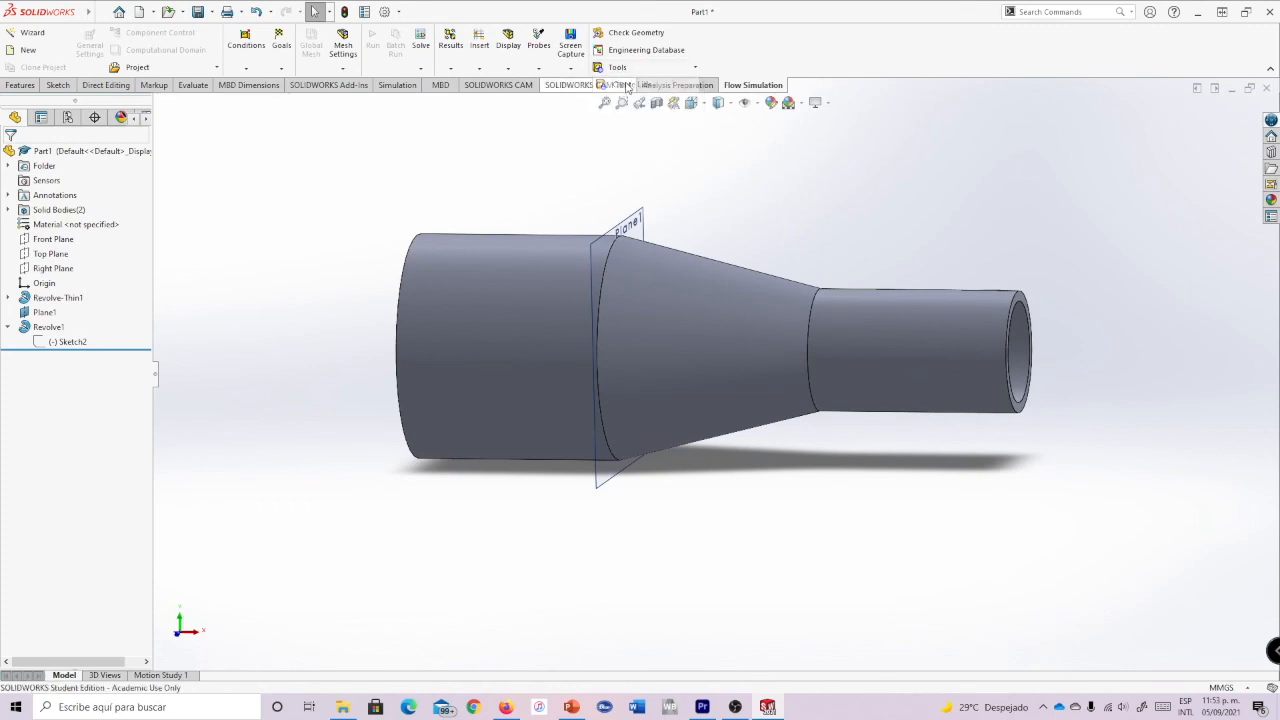
middle_click_drag(1010, 298, 977, 283)
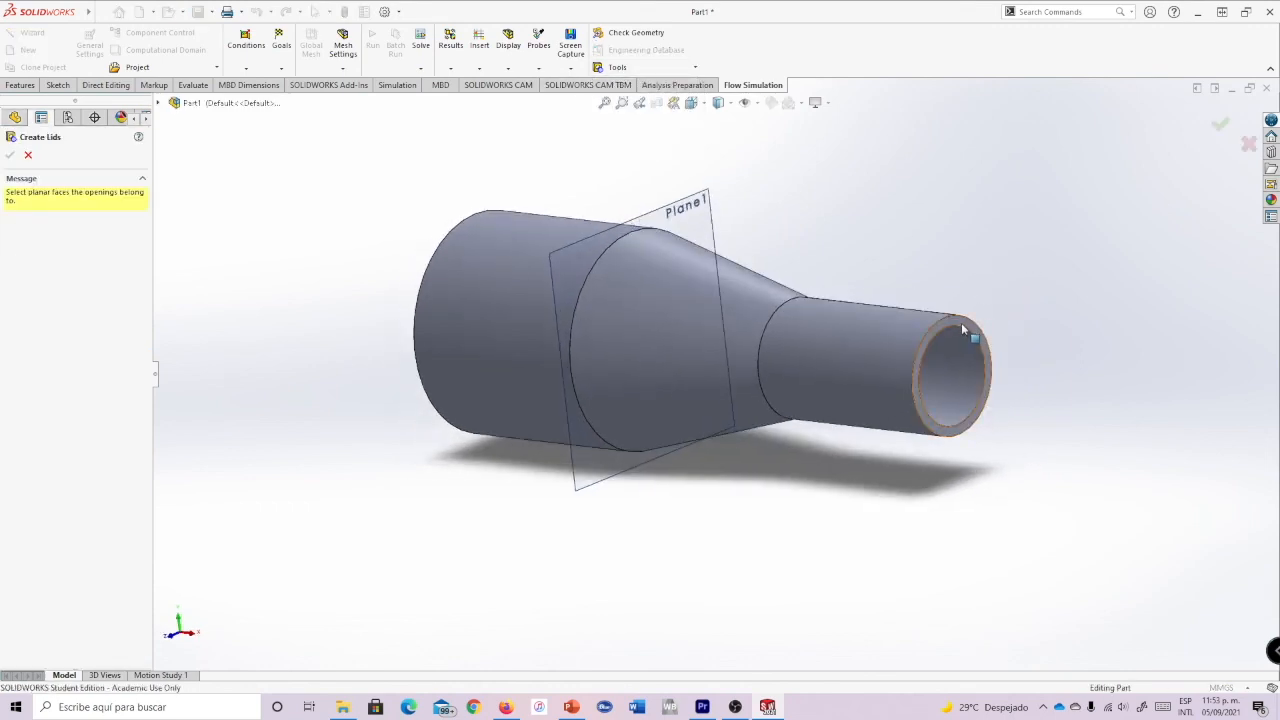
left_click(961, 322)
middle_click_drag(884, 266, 823, 234)
left_click(488, 230)
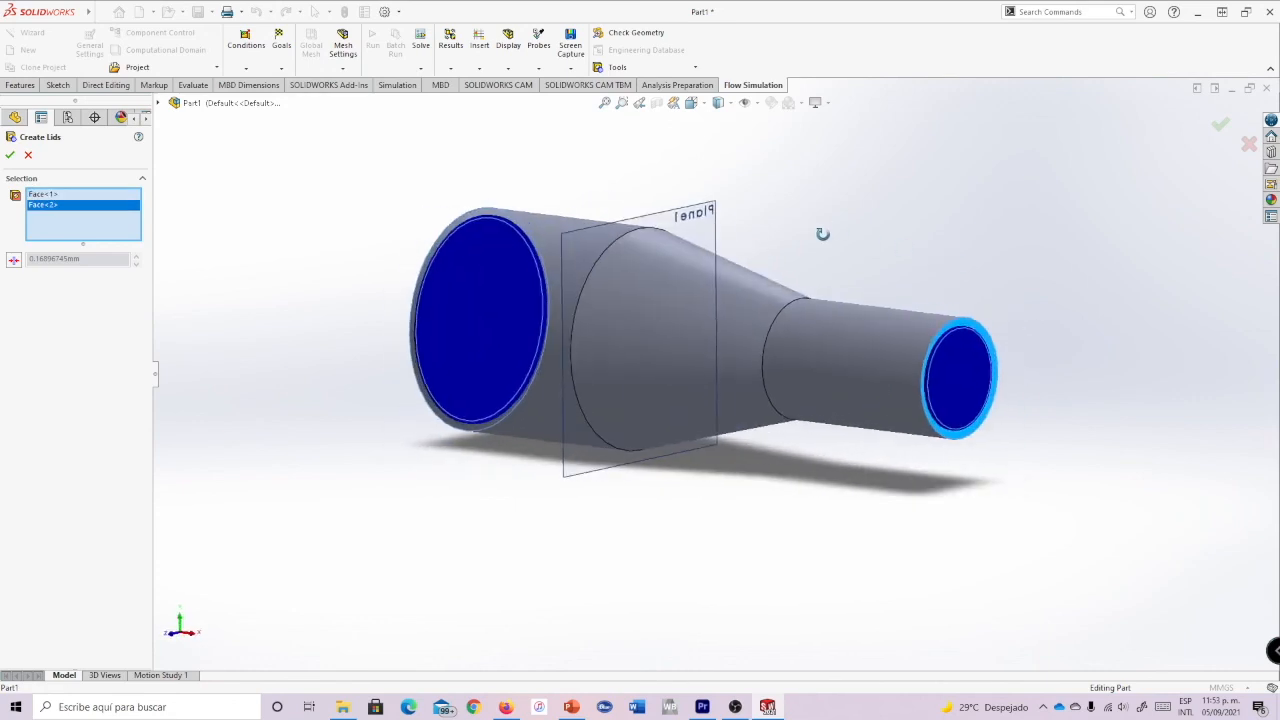
left_click(9, 156)
middle_click_drag(960, 398, 699, 419)
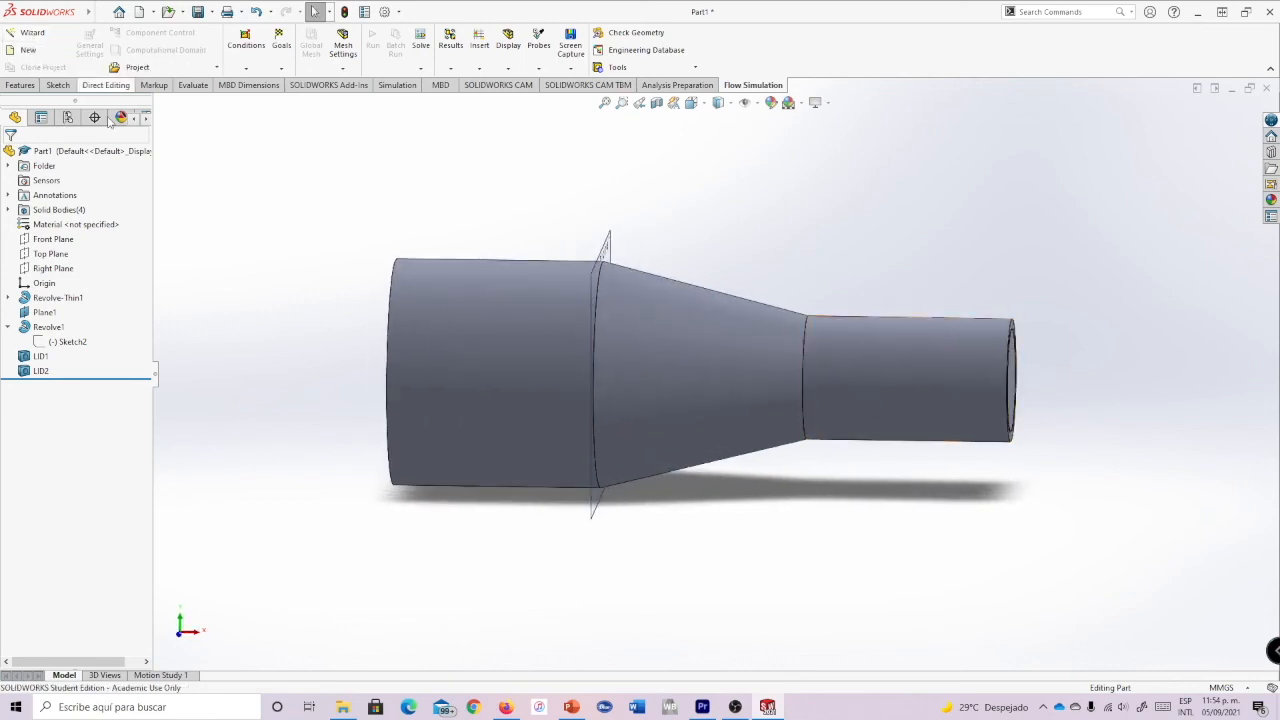
middle_click_drag(925, 298, 951, 274)
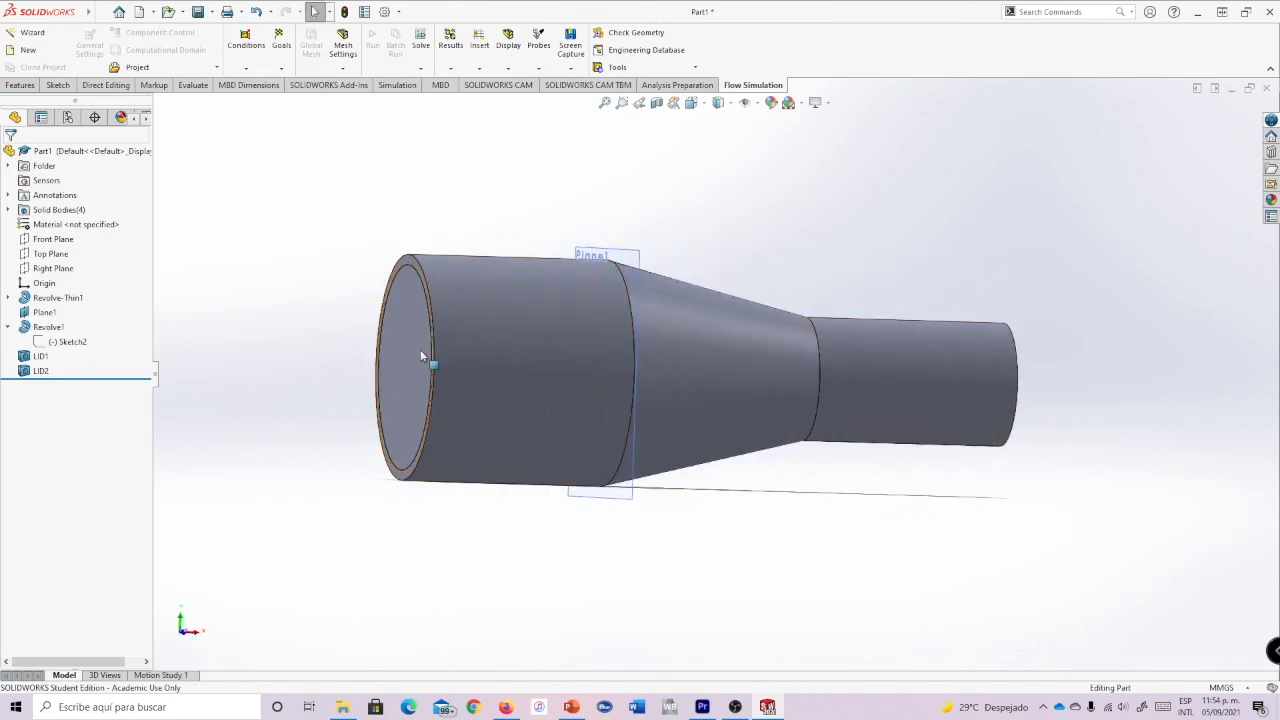